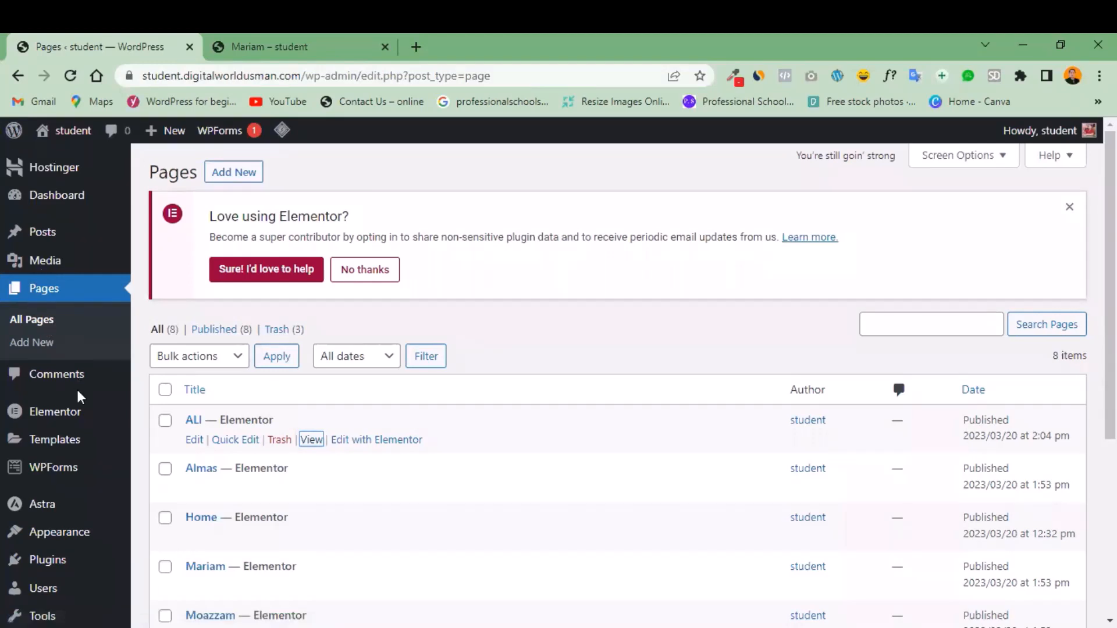
Dismiss the "Love using Elementor?" notice on the Pages list.
mouse_move(61, 563)
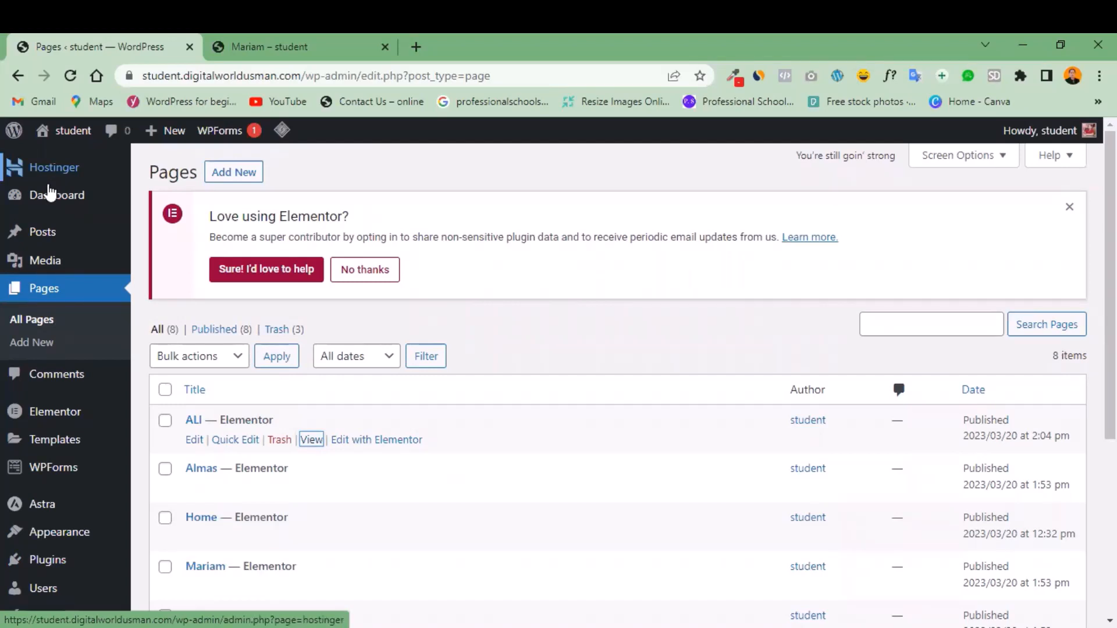
mouse_move(52, 205)
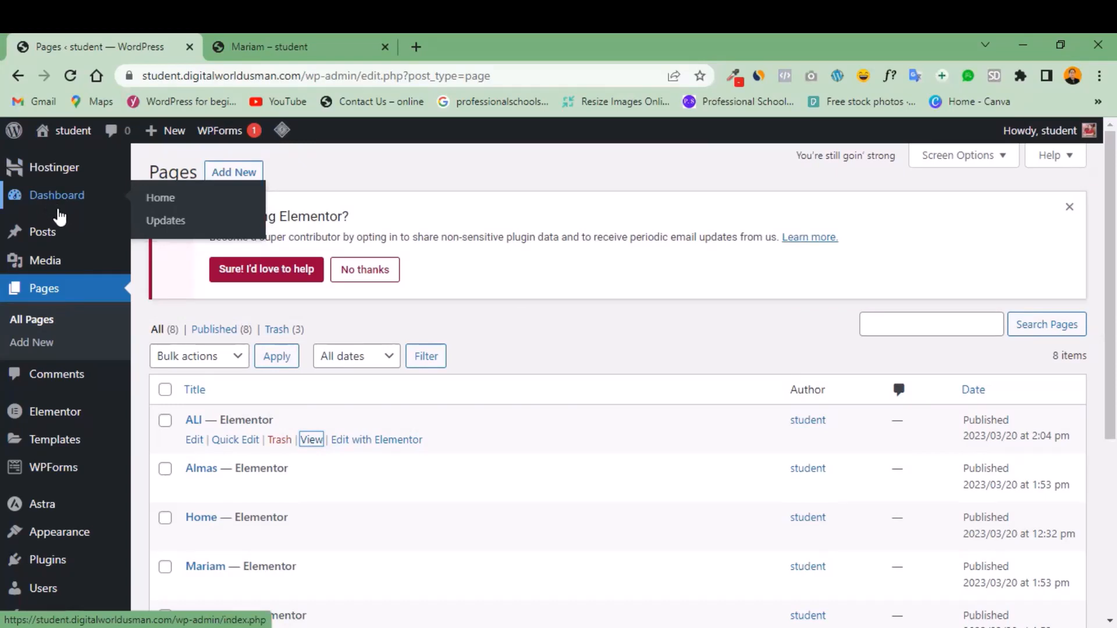
mouse_move(51, 241)
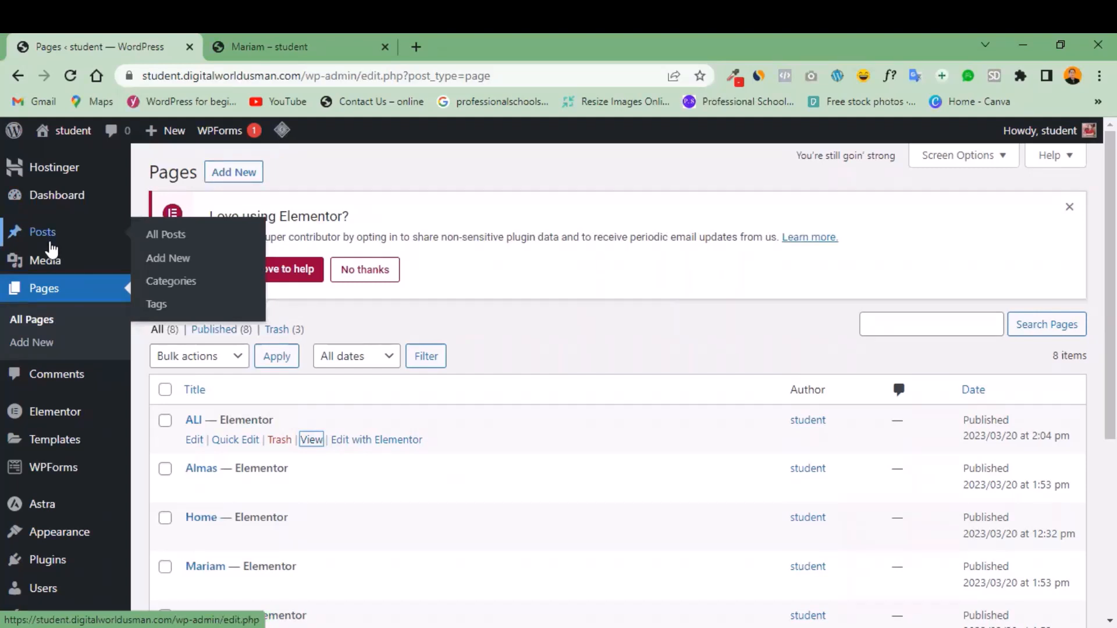
mouse_move(46, 273)
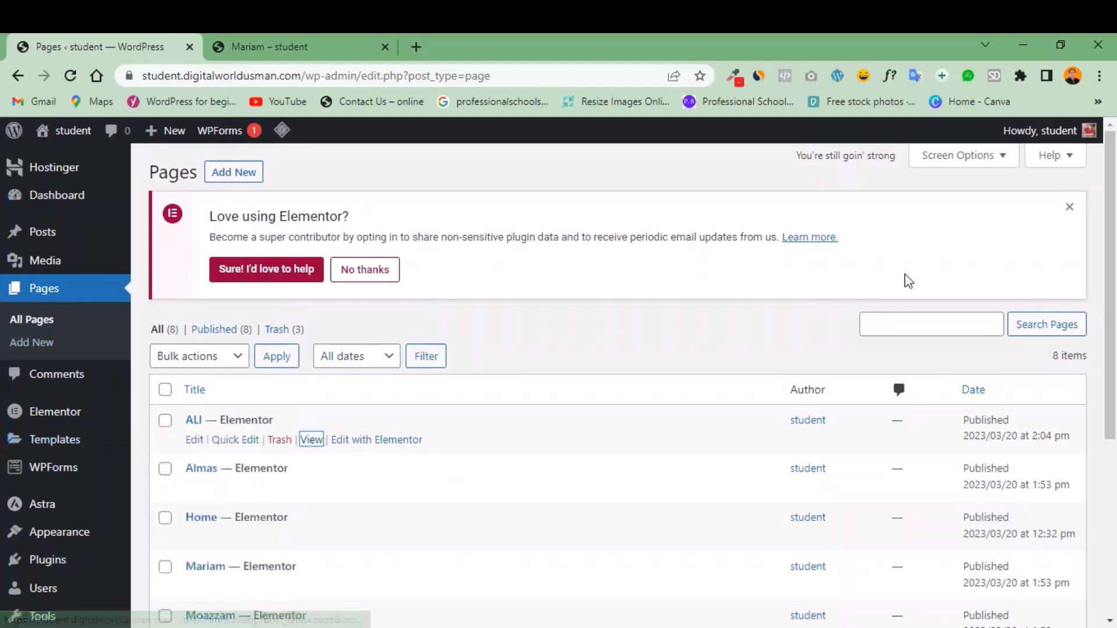
left_click(1069, 208)
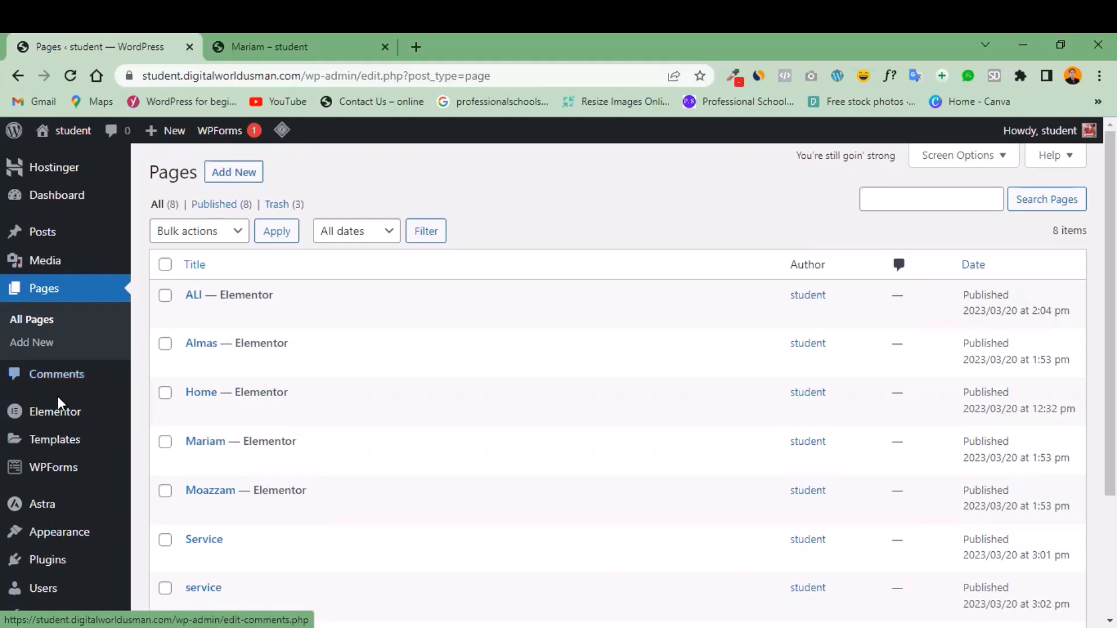
mouse_move(57, 419)
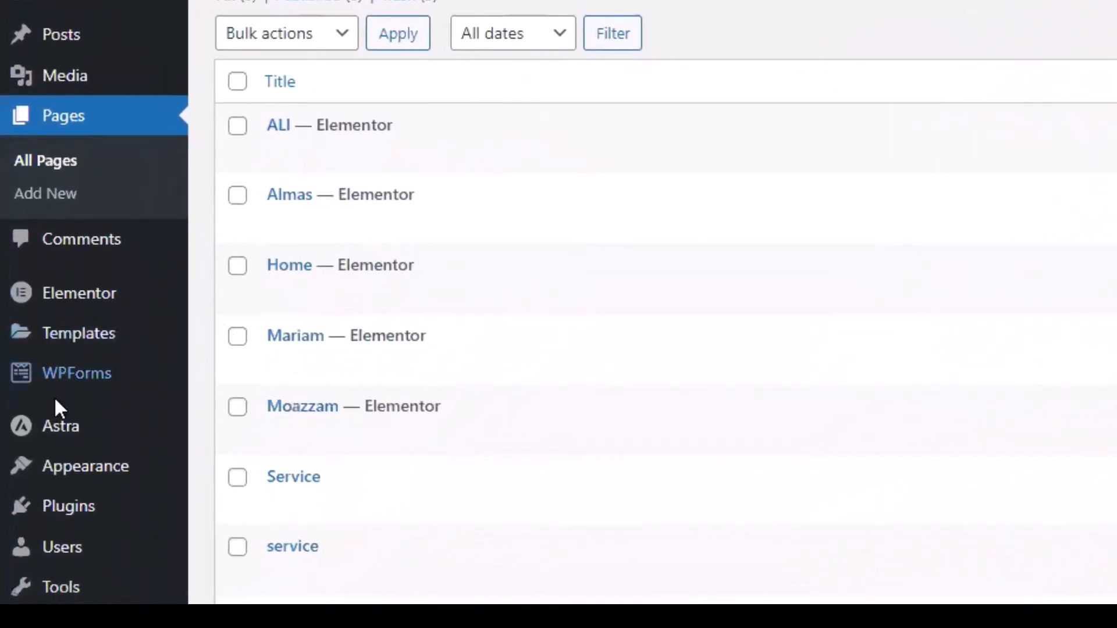
mouse_move(53, 414)
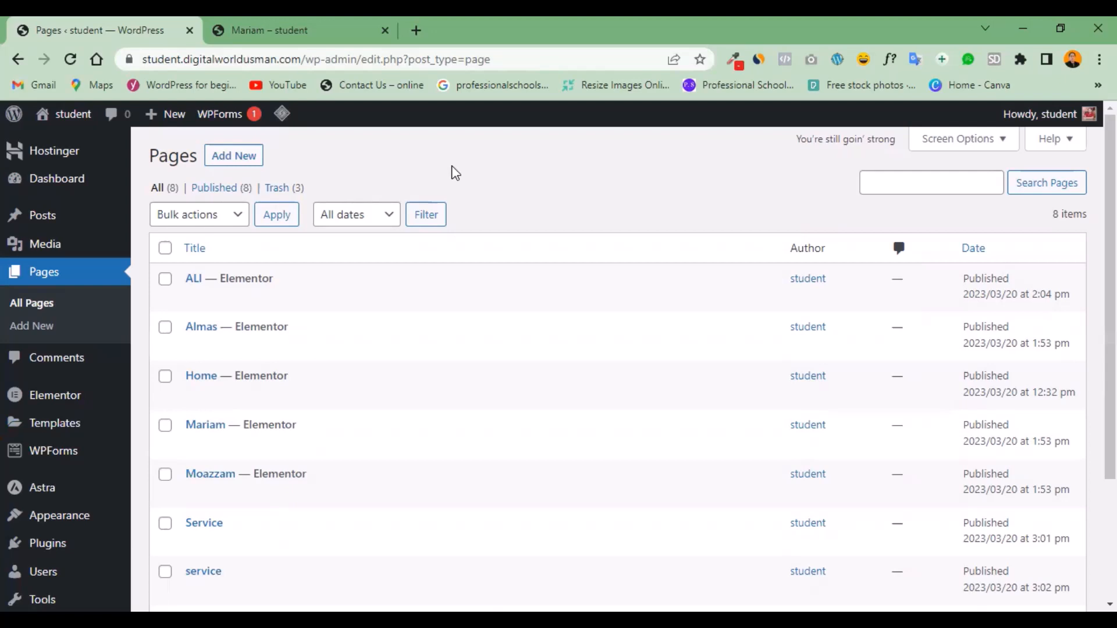
mouse_move(104, 405)
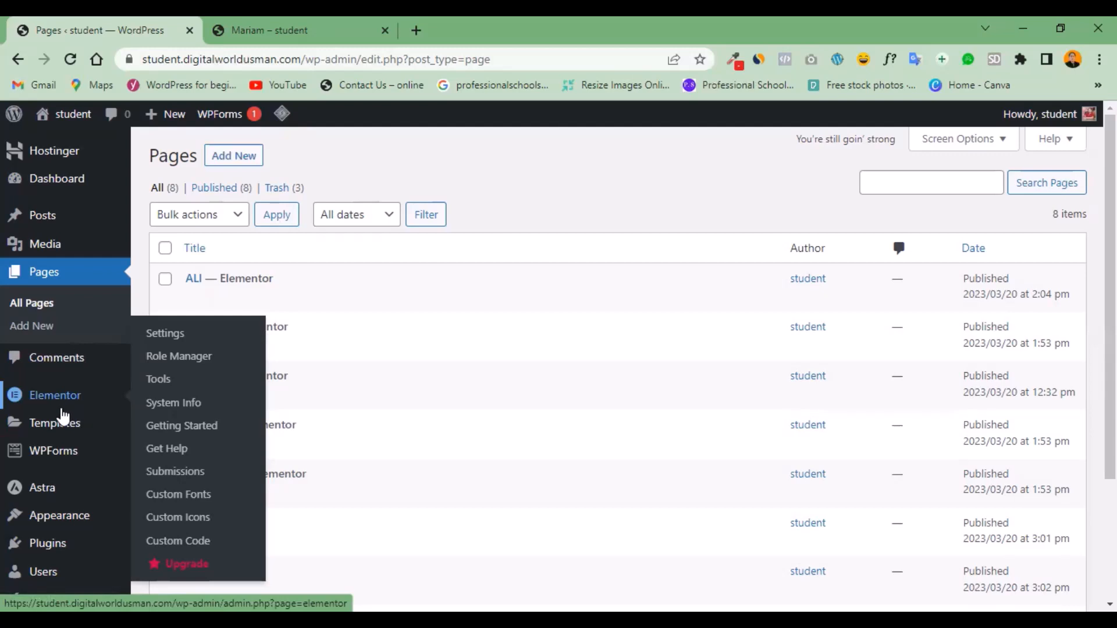
mouse_move(55, 464)
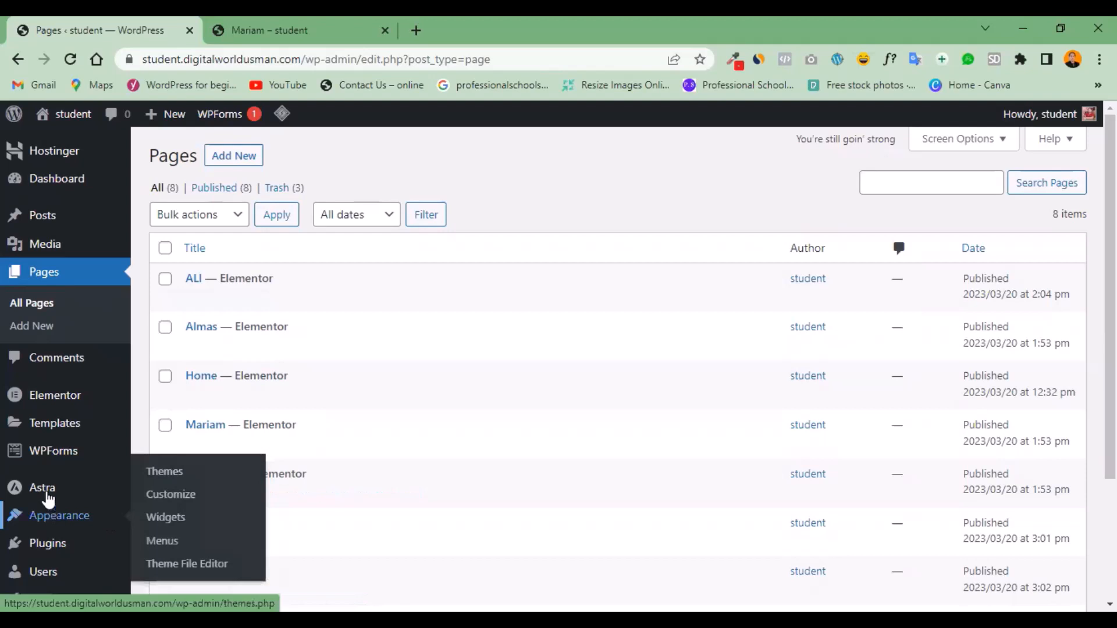
mouse_move(48, 499)
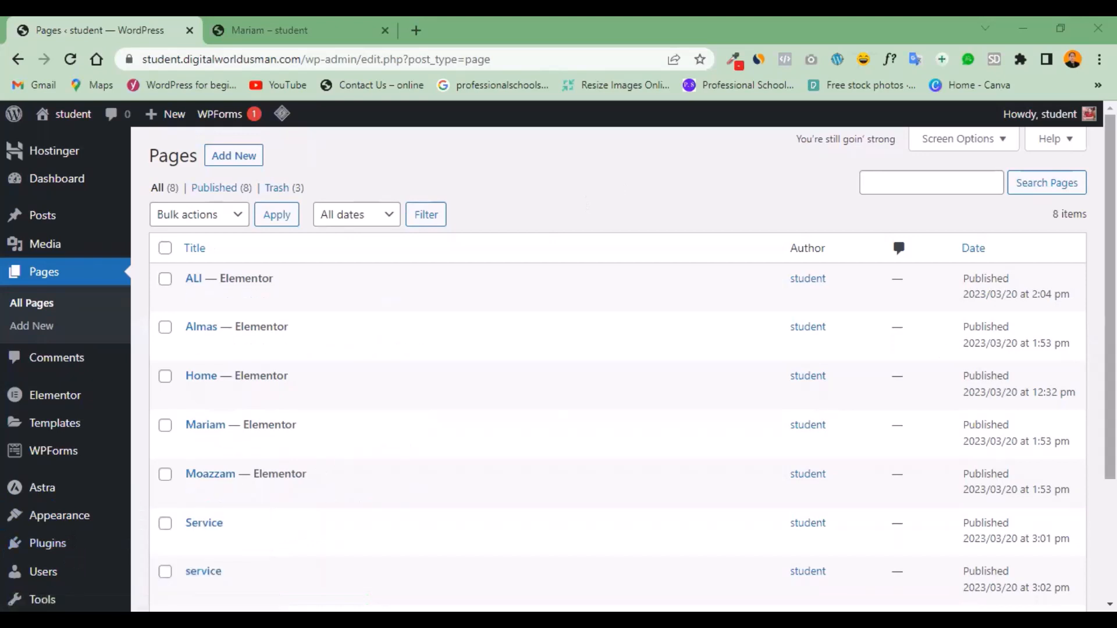
Open the Home page for editing with Elementor in a new tab and close the previously opened page preview.
scroll(751, 456, "down", 2)
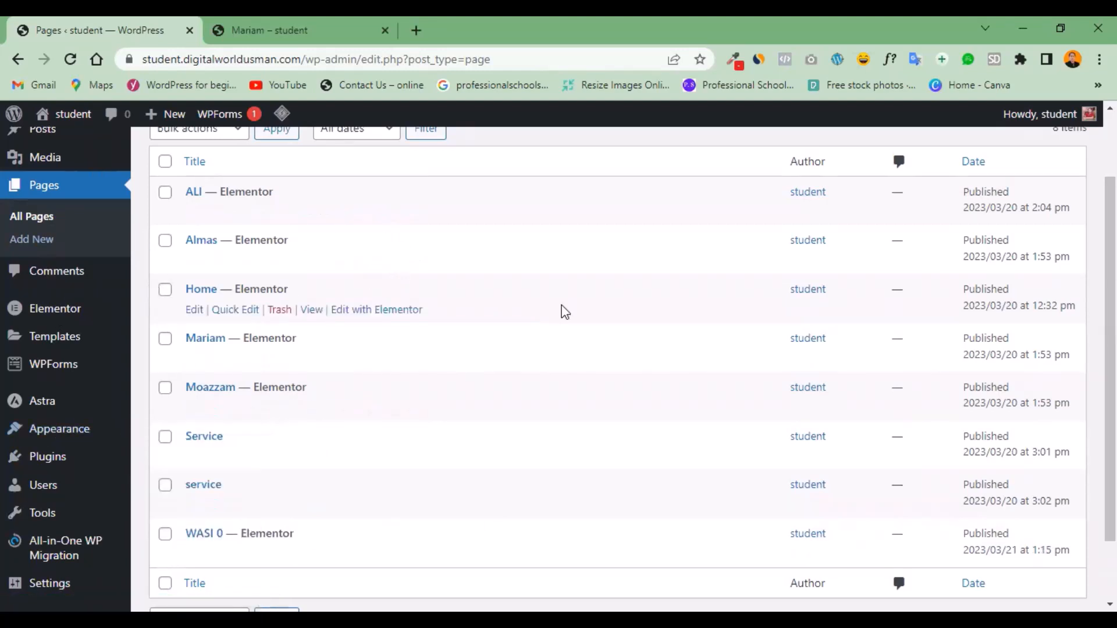
scroll(1054, 237, "up", 1)
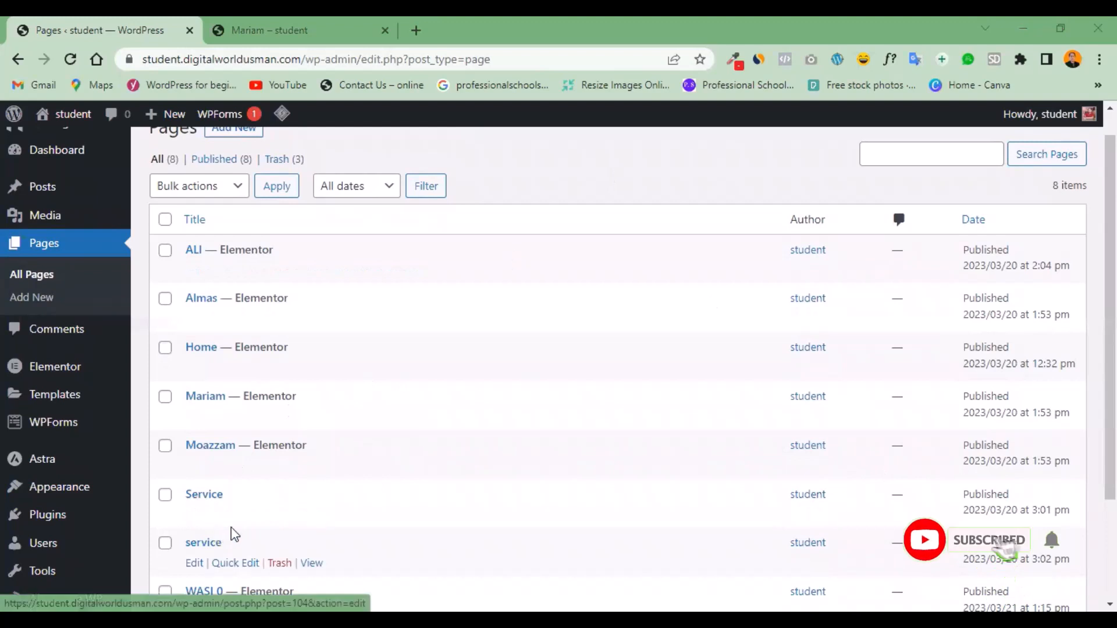
scroll(282, 304, "down", 2)
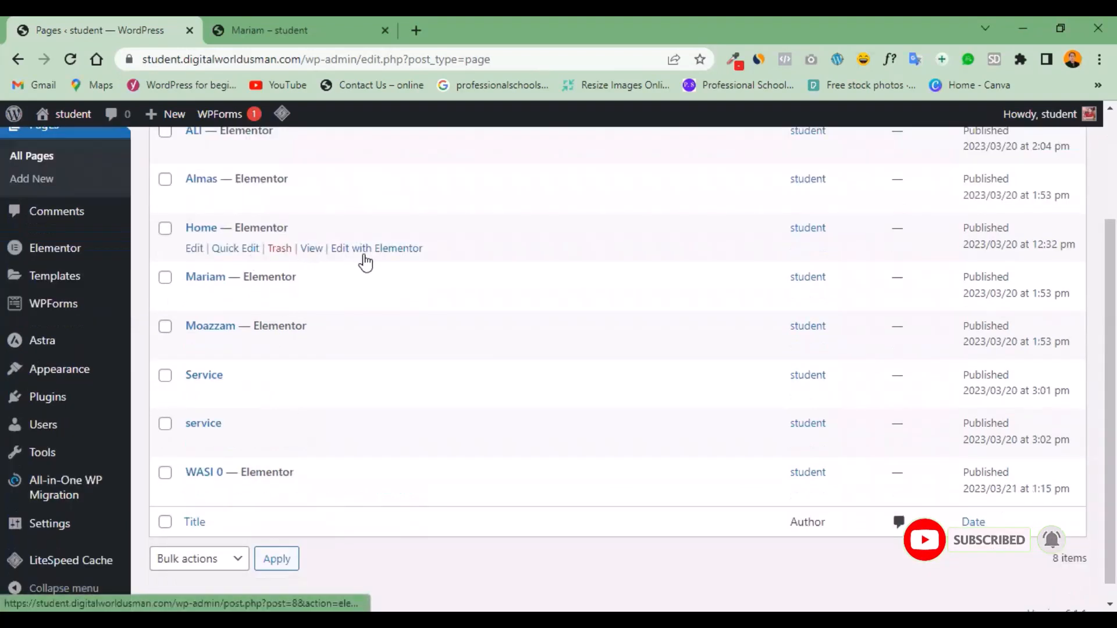
right_click(363, 254)
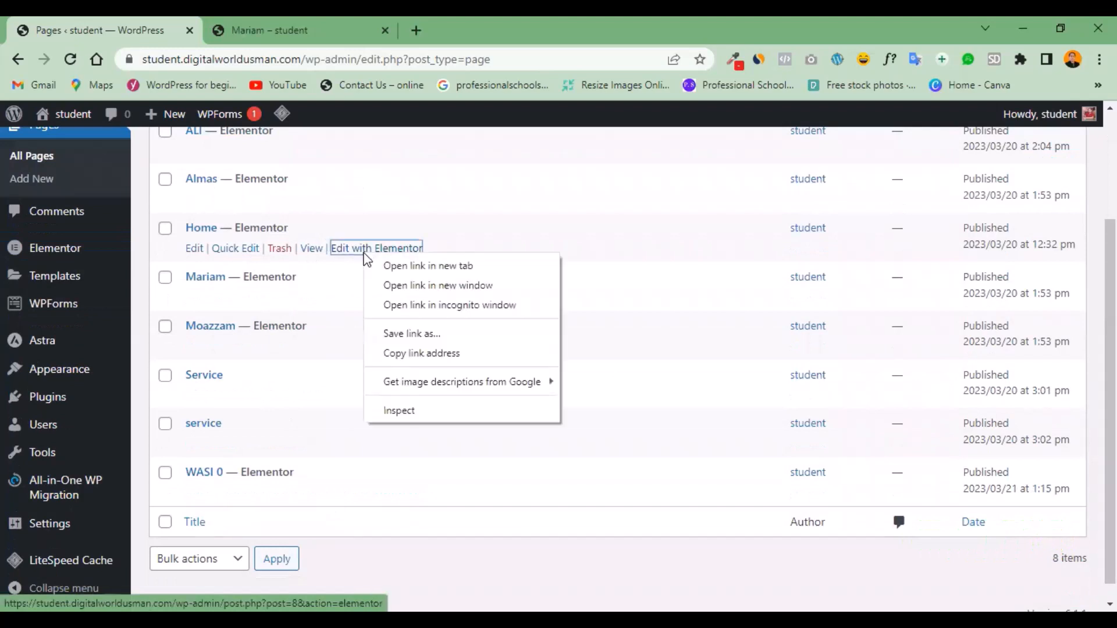
left_click(400, 268)
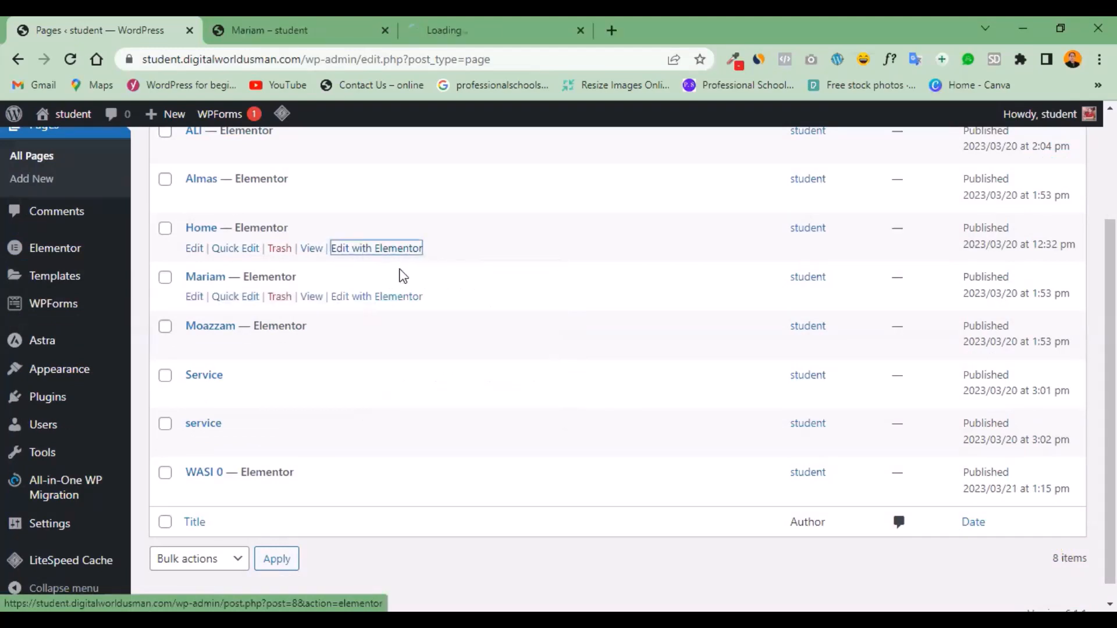
left_click(384, 30)
scroll(1110, 378, "up", 1)
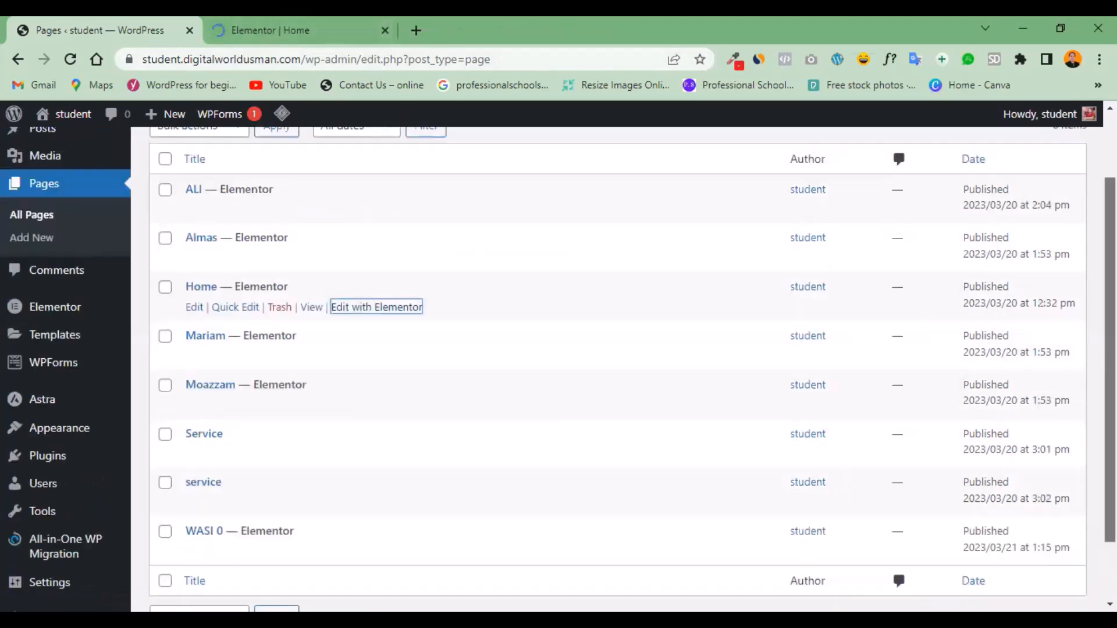
scroll(558, 361, "up", 1)
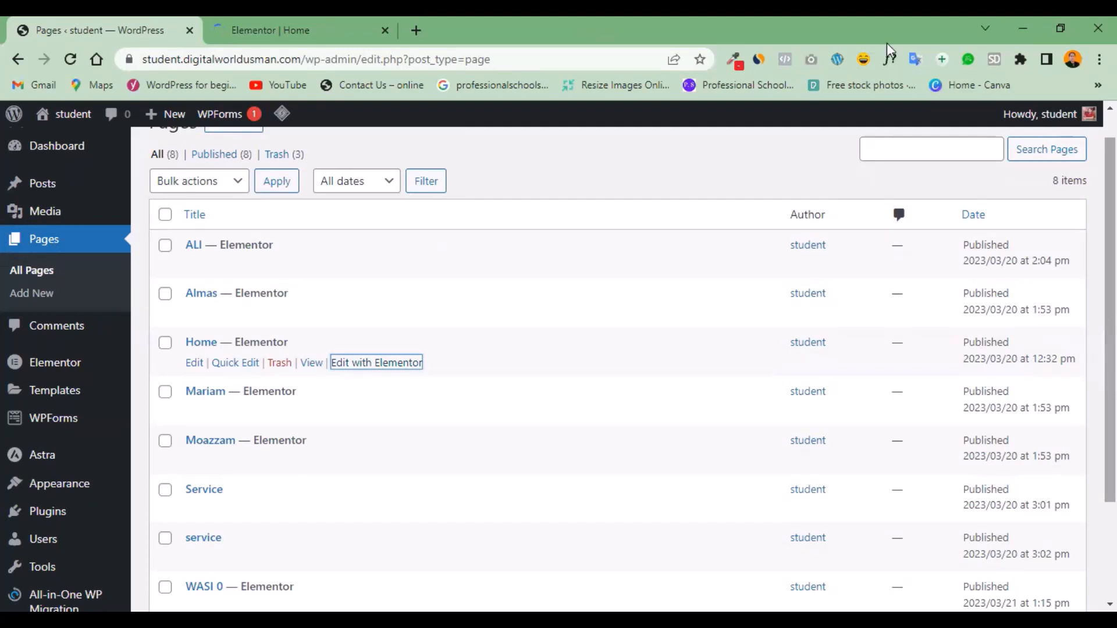
left_click(253, 33)
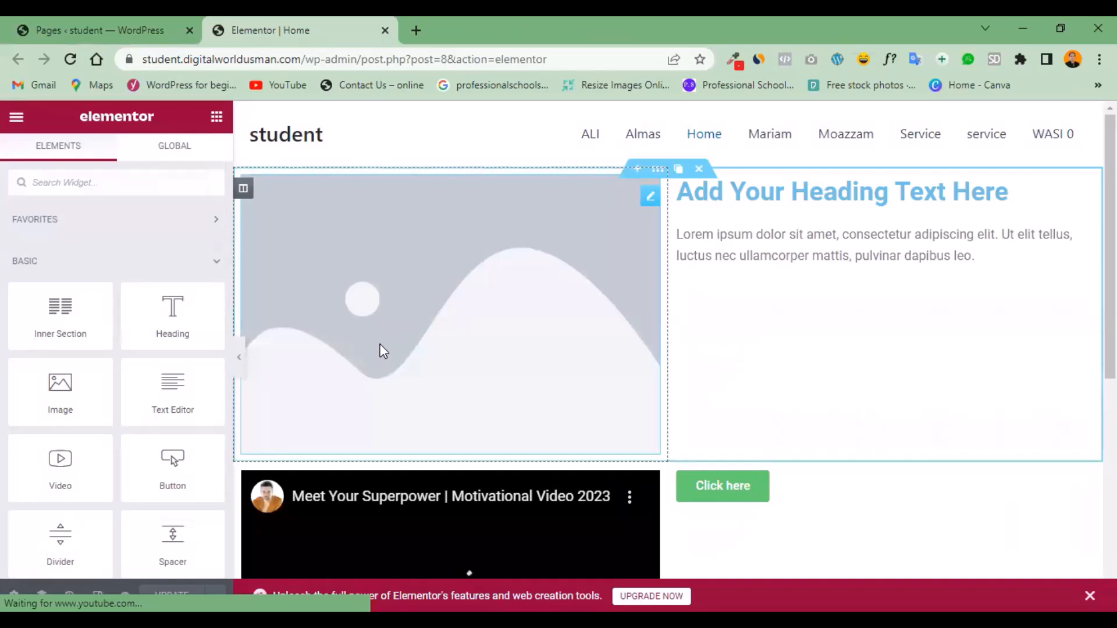
Delete the video widget beside the Click here button on the Home page.
scroll(947, 474, "down", 3)
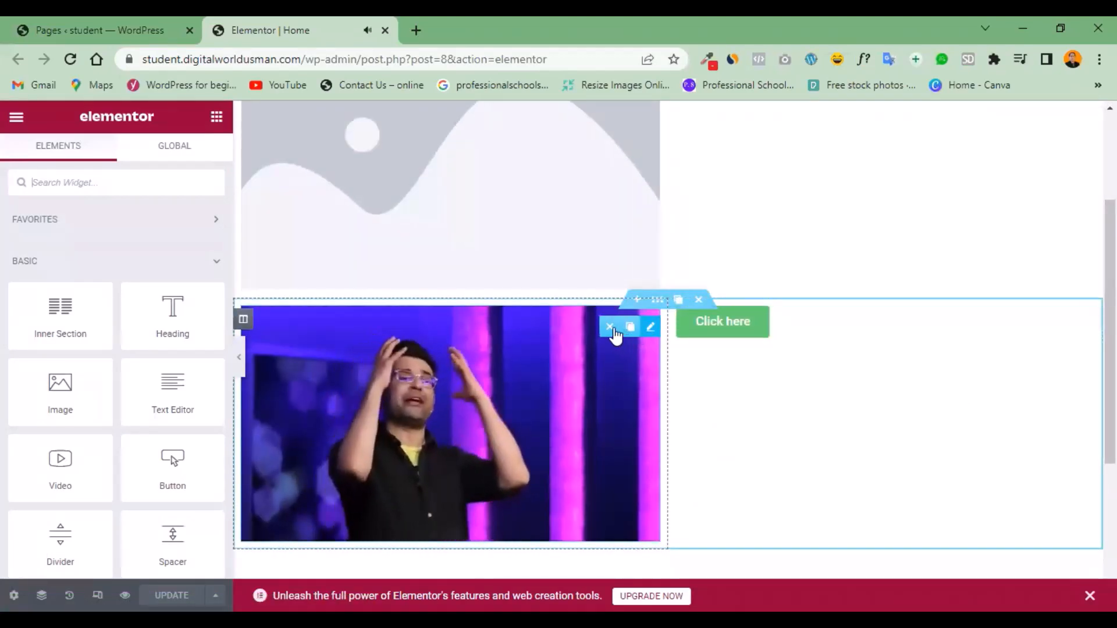
left_click(610, 328)
left_click(609, 329)
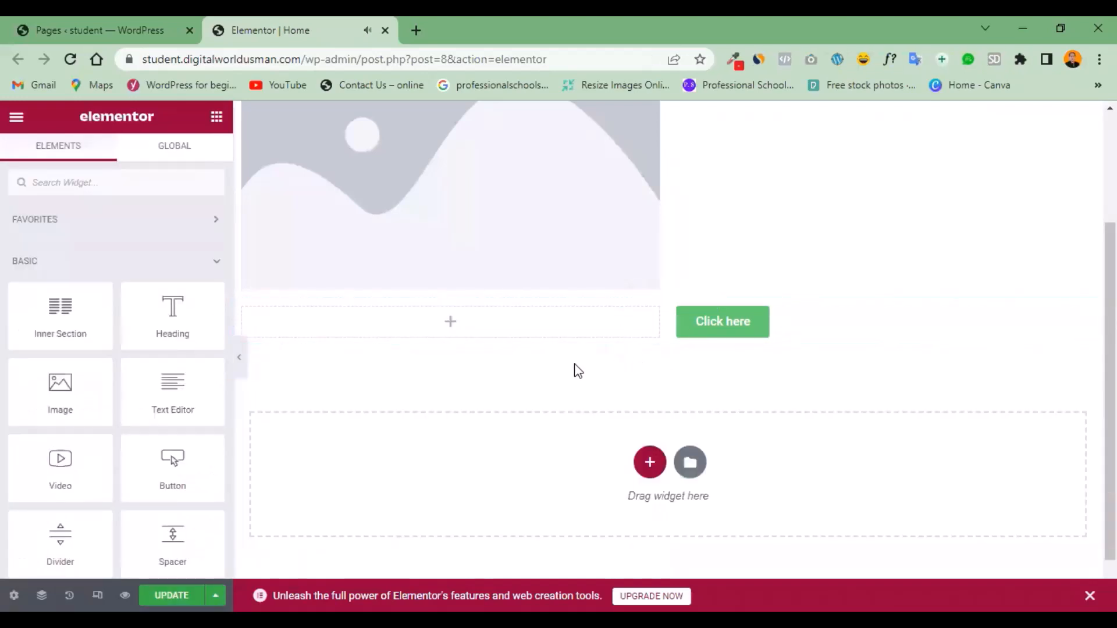
Add a section with two equal columns at the end of the page and delete the section holding the Click here button.
scroll(573, 369, "up", 3)
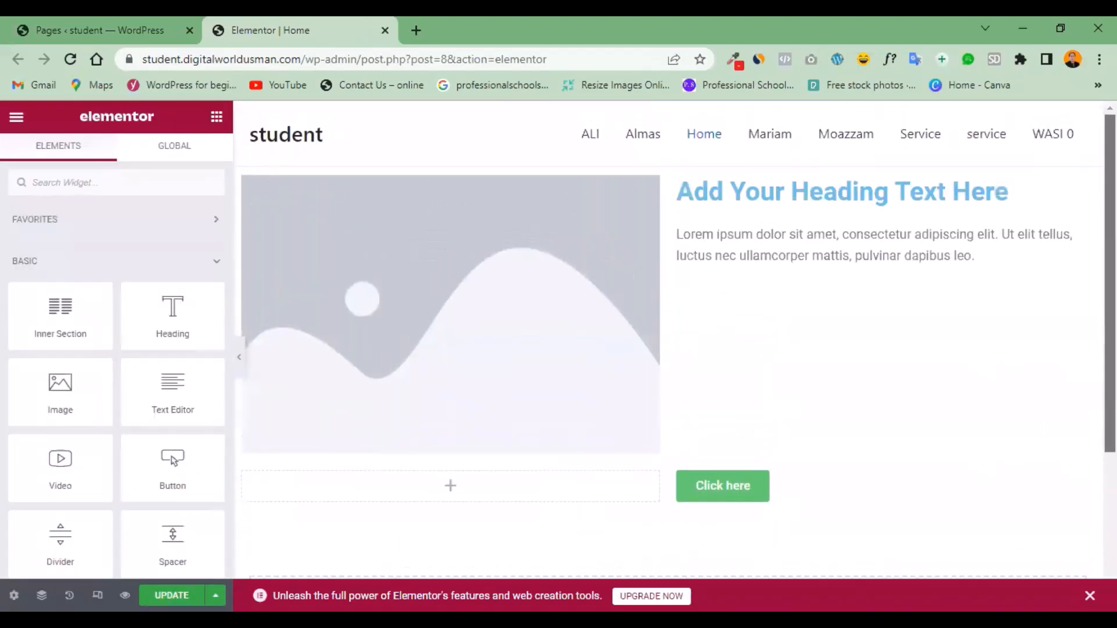
scroll(669, 338, "down", 3)
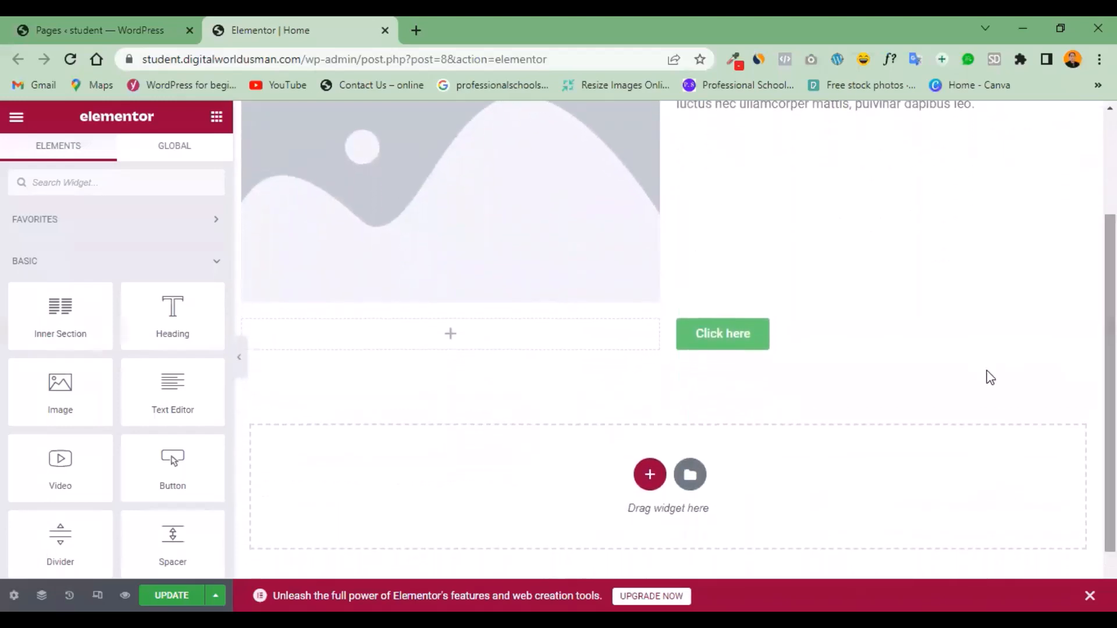
scroll(669, 337, "down", 1)
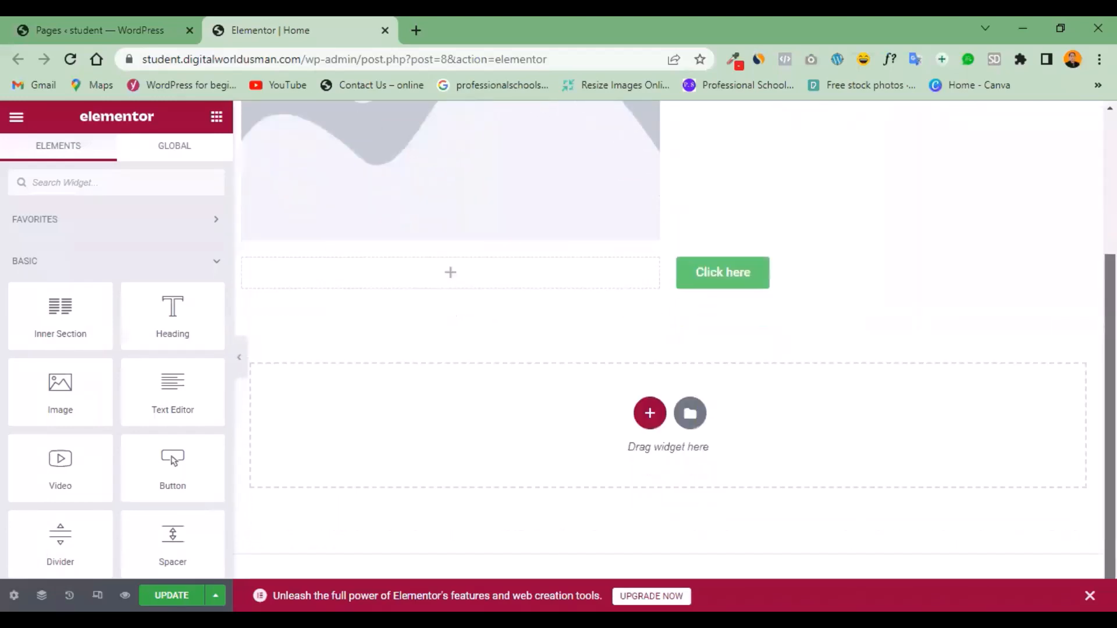
left_click(648, 414)
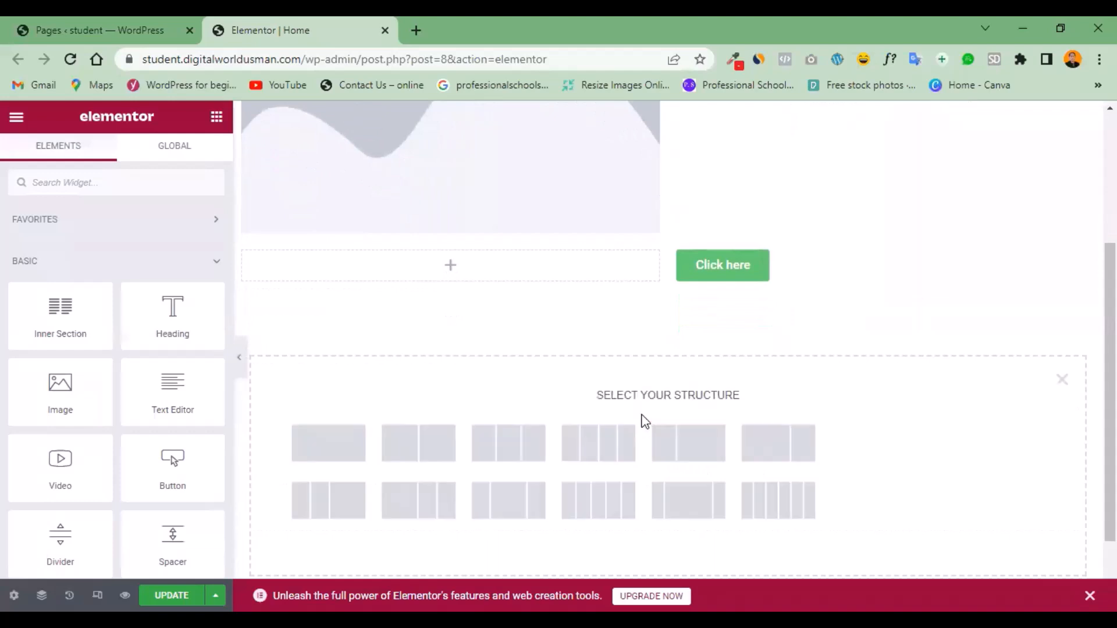
left_click(1063, 382)
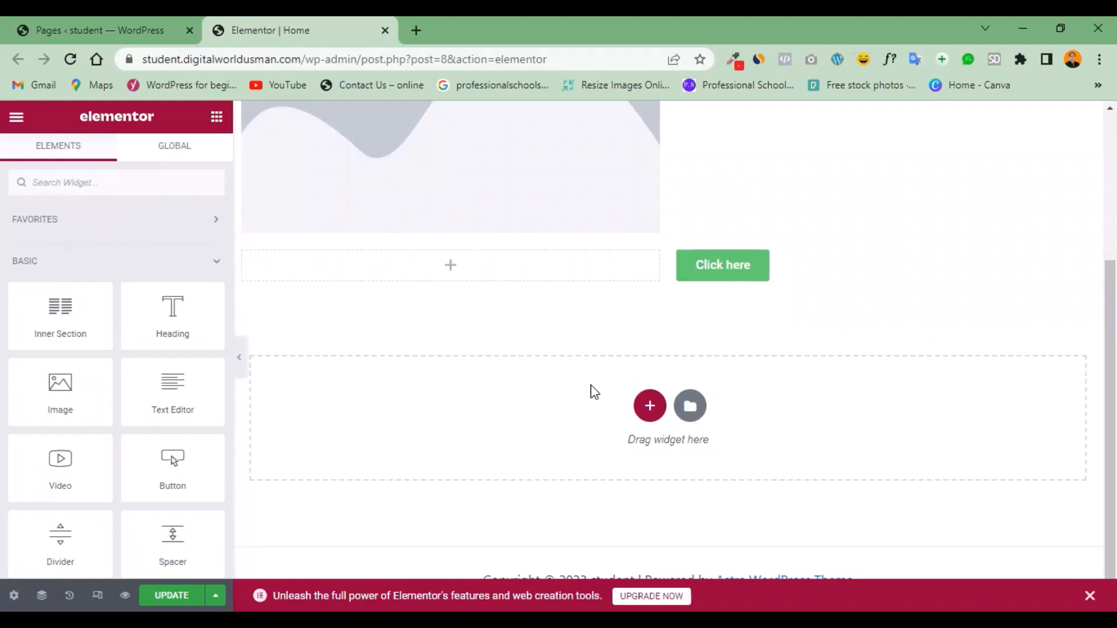
left_click(650, 406)
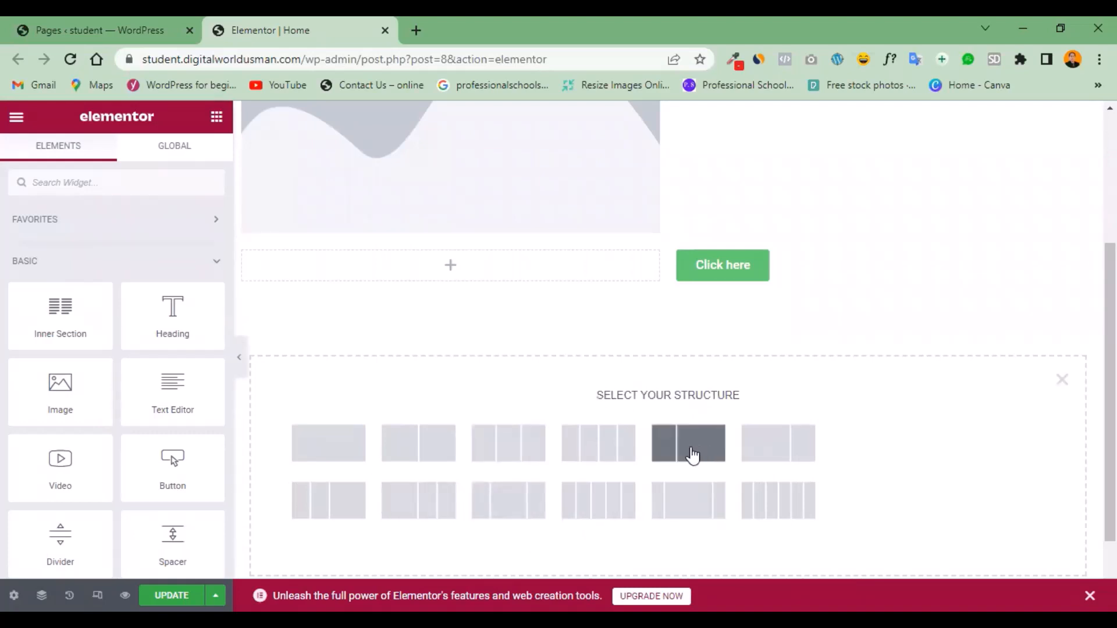
left_click(412, 458)
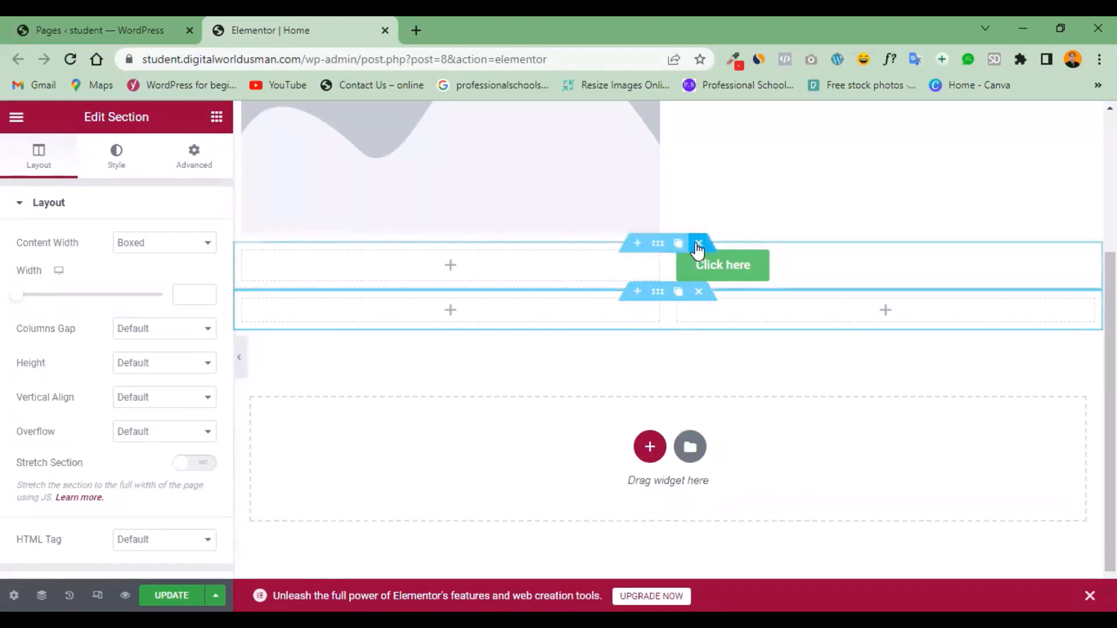
left_click(697, 244)
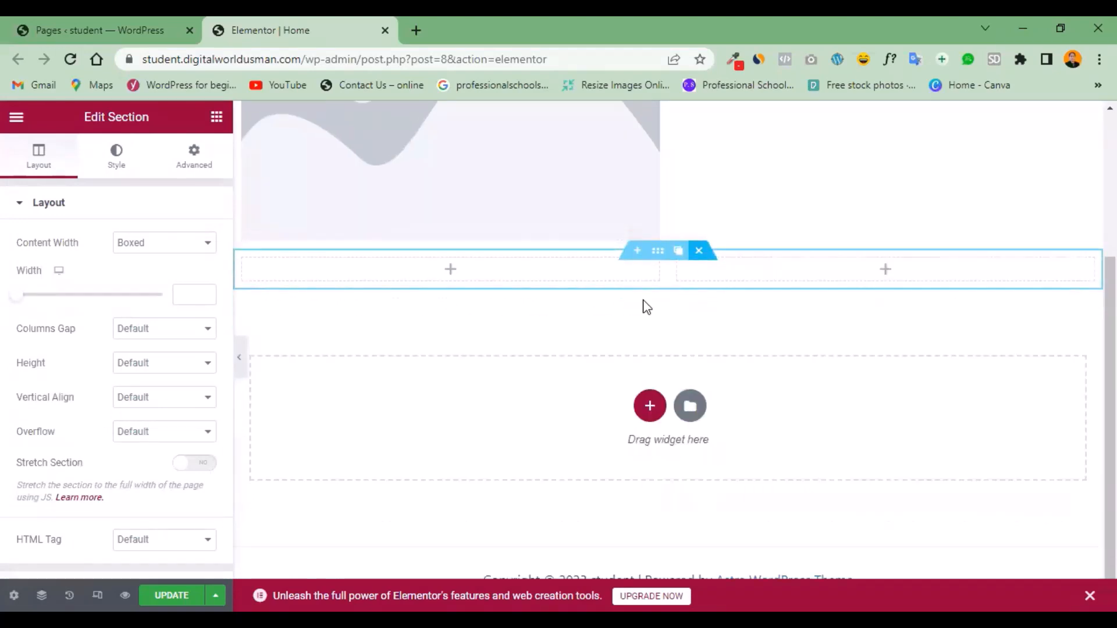
Add a Heading widget to the left column of the empty two-column section and select its title text.
left_click(218, 118)
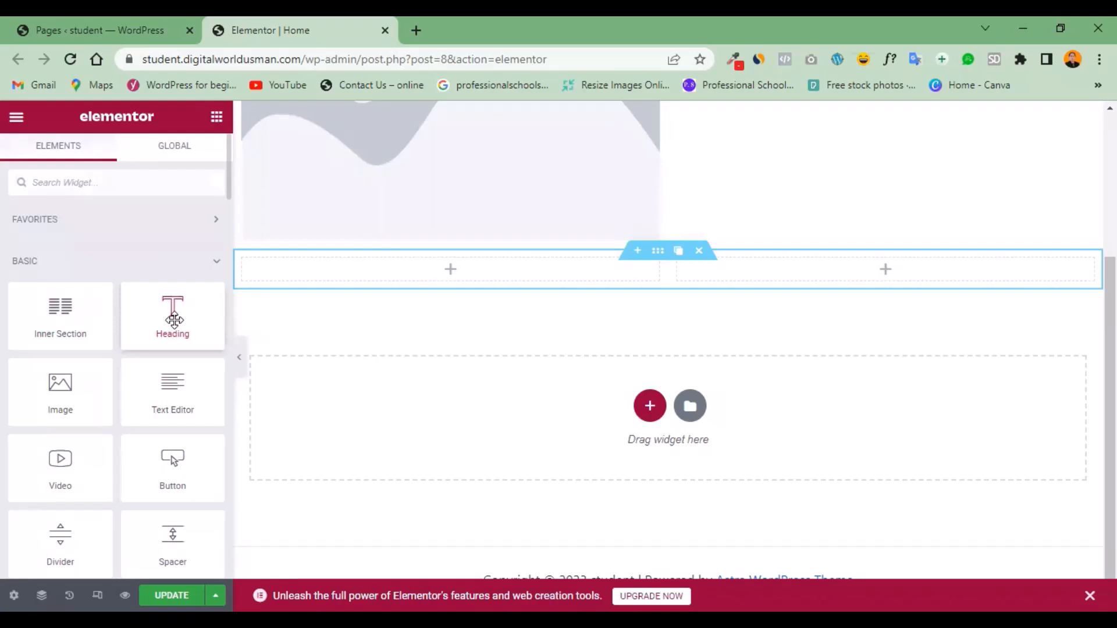
left_click_drag(174, 320, 429, 274)
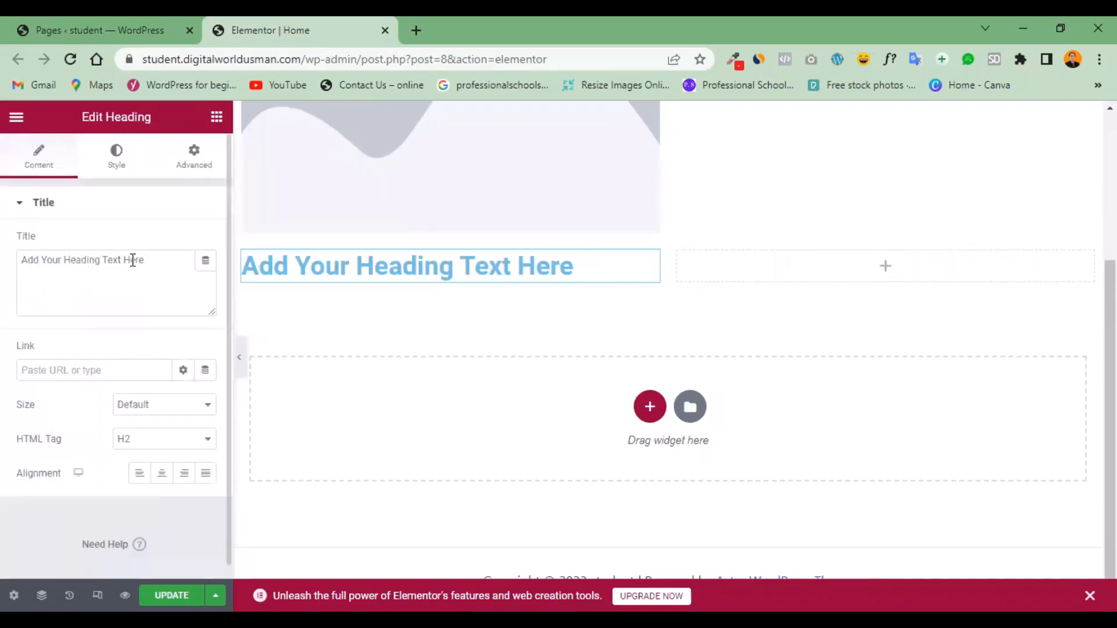
left_click_drag(150, 260, 28, 266)
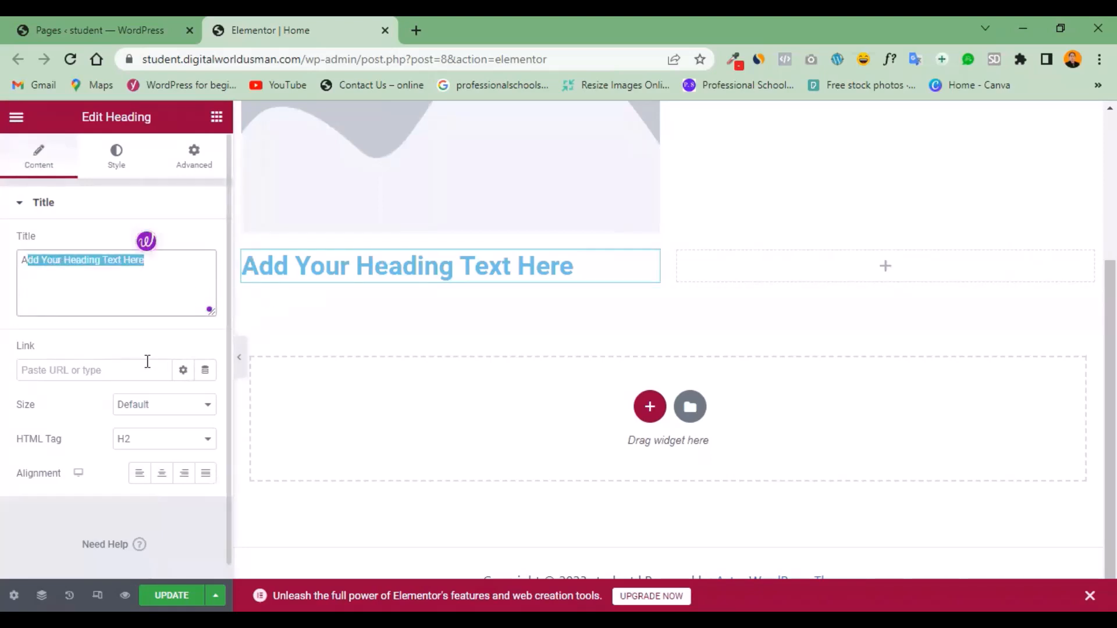
Change the text color of the heading in the two-column section to red.
left_click(116, 156)
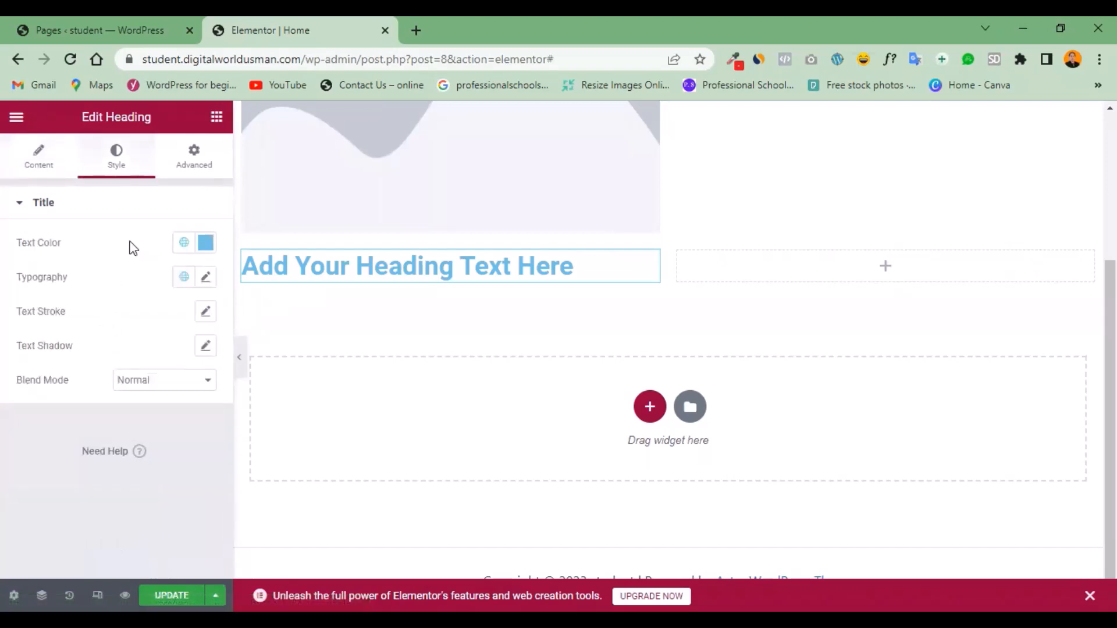
left_click(205, 243)
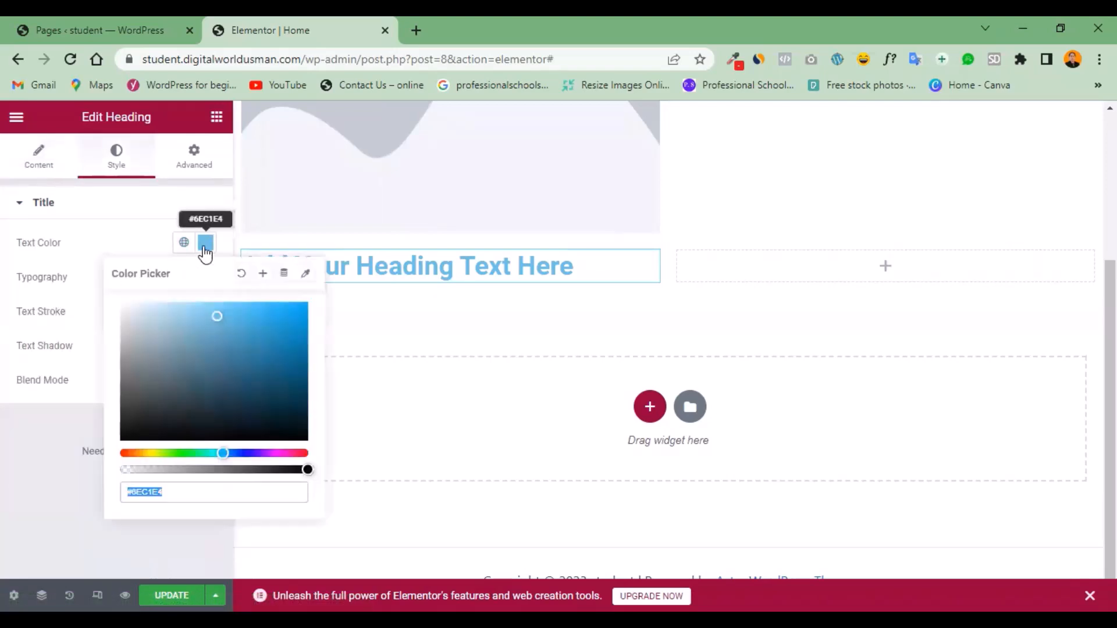
left_click(202, 354)
mouse_move(173, 377)
left_mouse_down()
mouse_move(252, 402)
mouse_move(199, 421)
mouse_move(232, 453)
mouse_move(196, 408)
mouse_move(283, 311)
left_mouse_up()
left_click(305, 454)
left_click(138, 249)
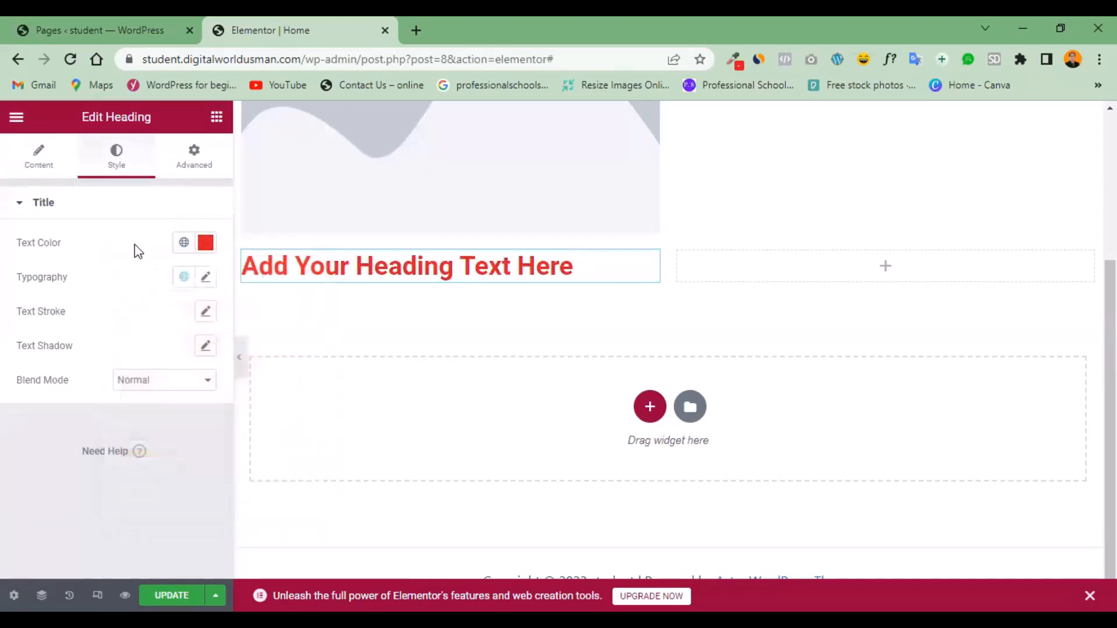
Set the heading's typography size to 41 px.
left_click(207, 278)
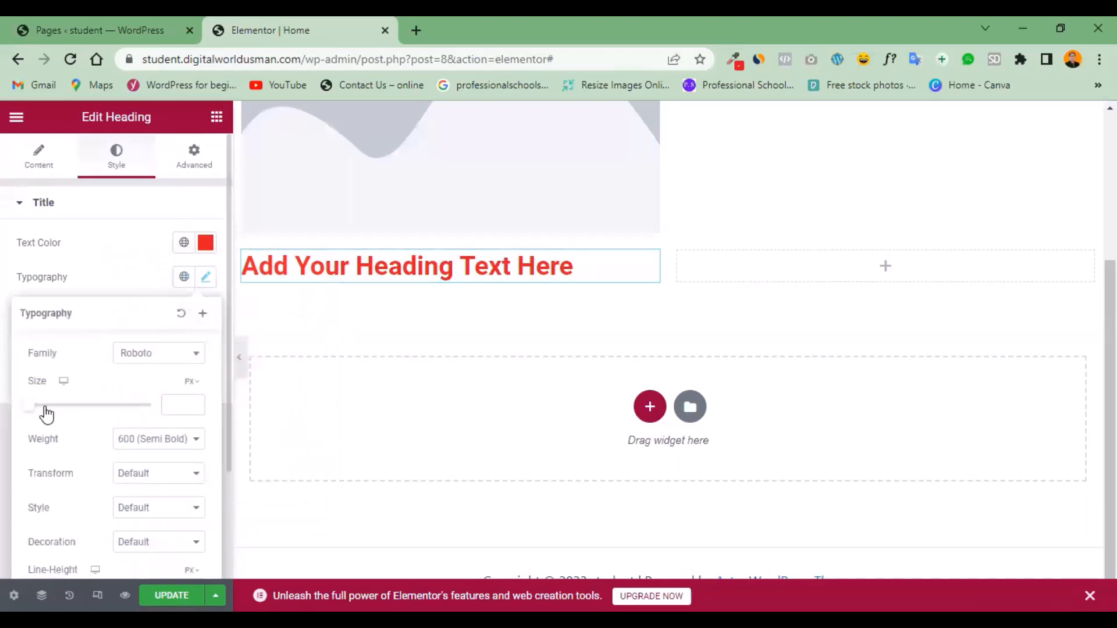
mouse_move(29, 404)
left_mouse_down()
mouse_move(68, 405)
mouse_move(45, 404)
mouse_move(67, 407)
mouse_move(53, 406)
left_mouse_up()
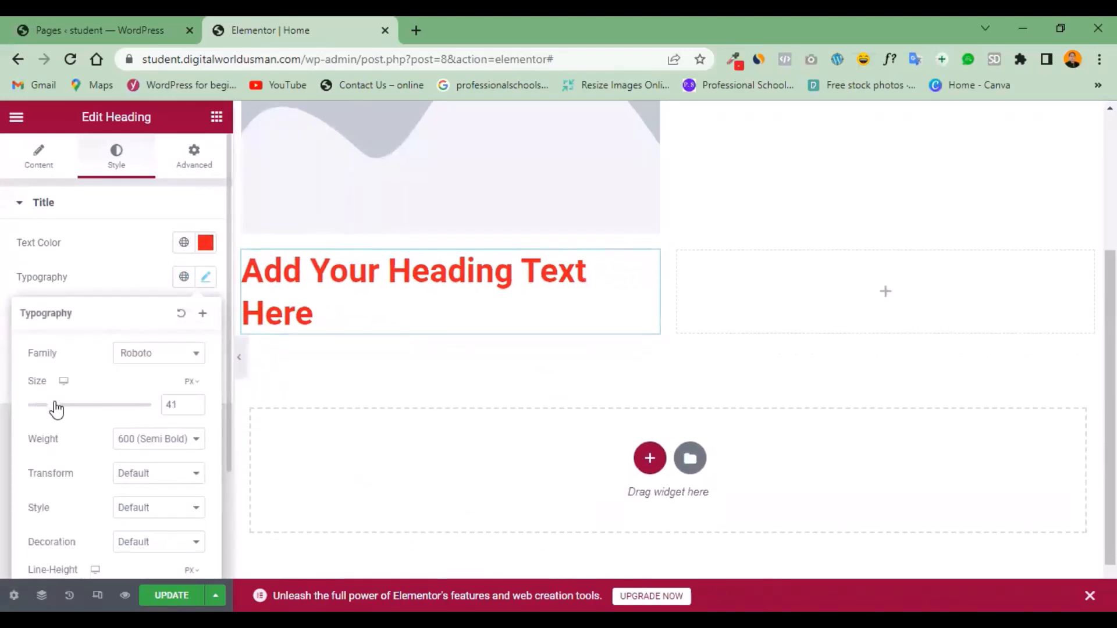
left_click(107, 258)
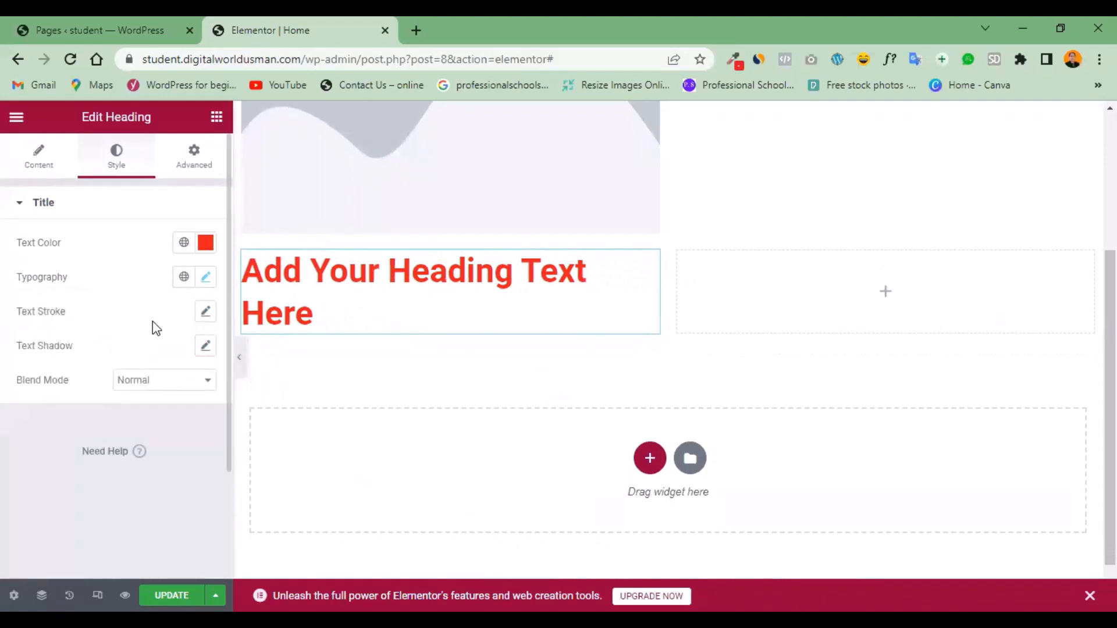
Apply a 2 px black text stroke to the heading.
left_click(207, 316)
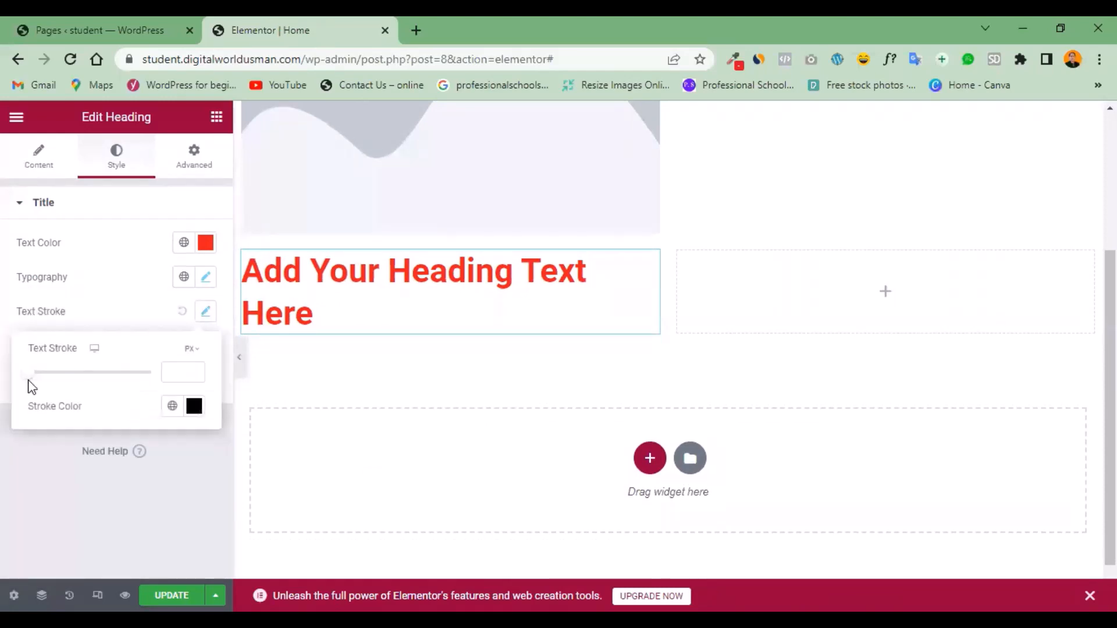
mouse_move(73, 380)
left_mouse_down()
mouse_move(95, 378)
mouse_move(48, 375)
left_mouse_up()
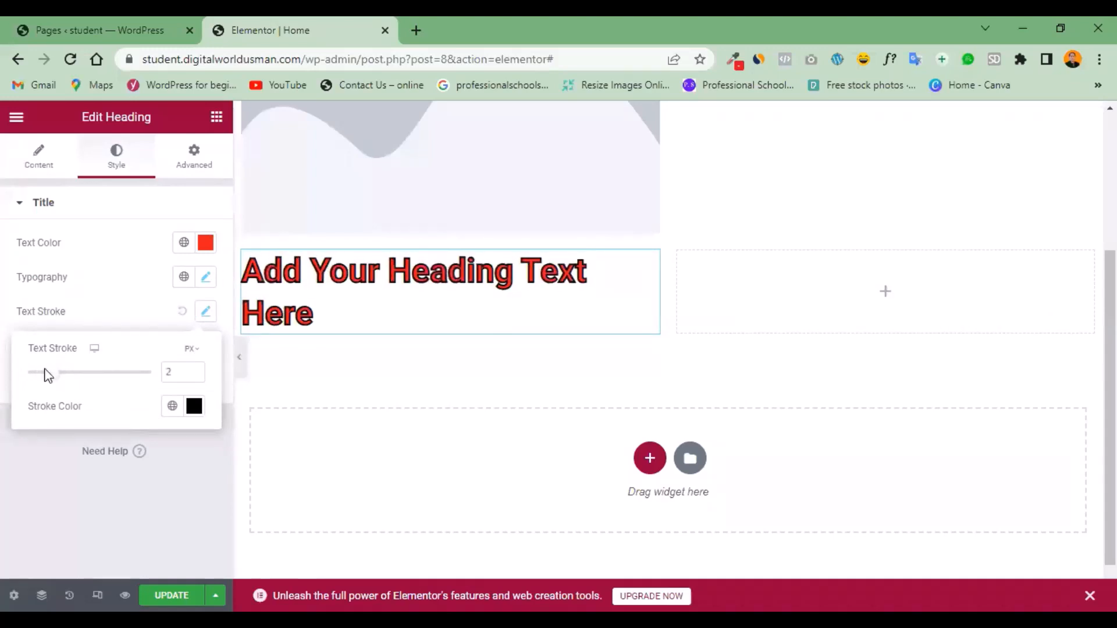
left_click(134, 314)
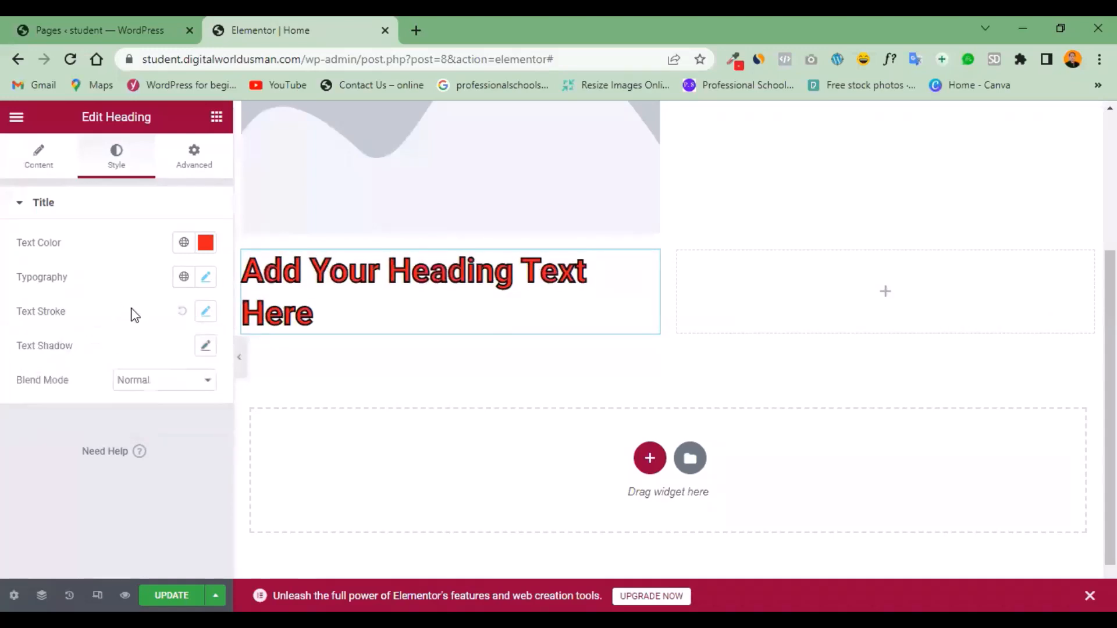
Give the heading a bright green text shadow, rgba(8, 255, 34, 0.95), with a blur of 25.
left_click(208, 350)
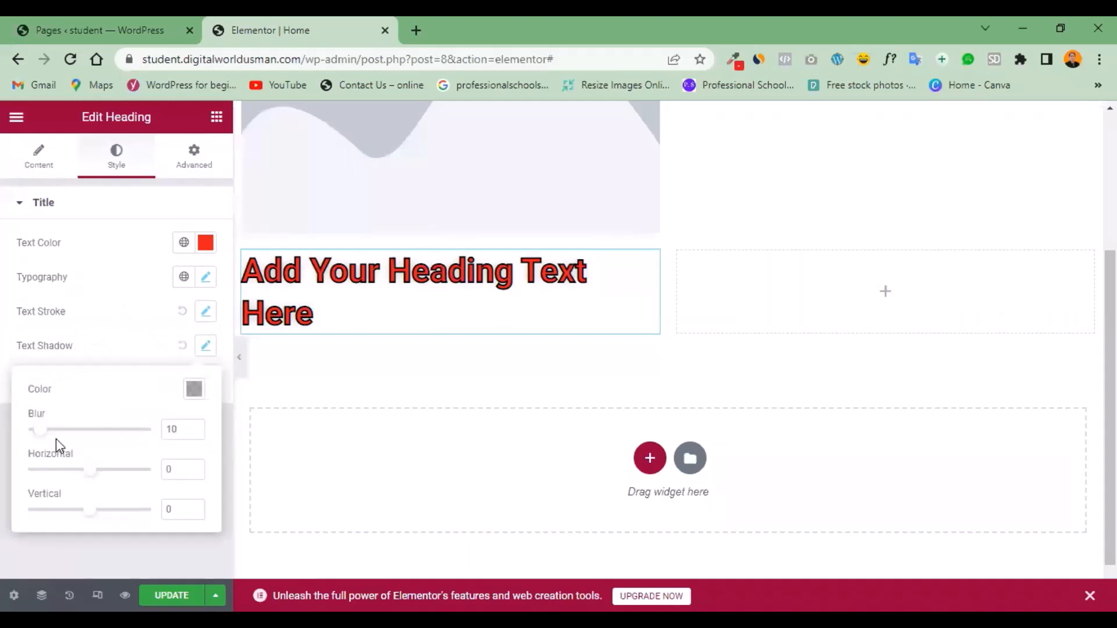
mouse_move(45, 437)
left_mouse_down()
mouse_move(112, 434)
mouse_move(63, 434)
left_mouse_up()
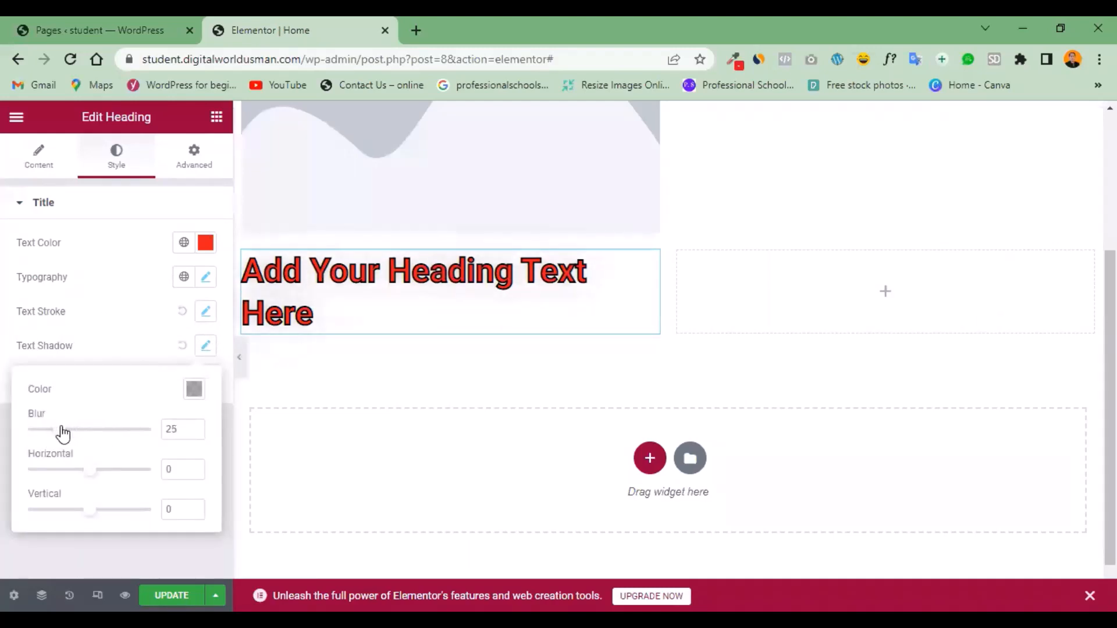
left_click(194, 388)
triple_click(166, 347)
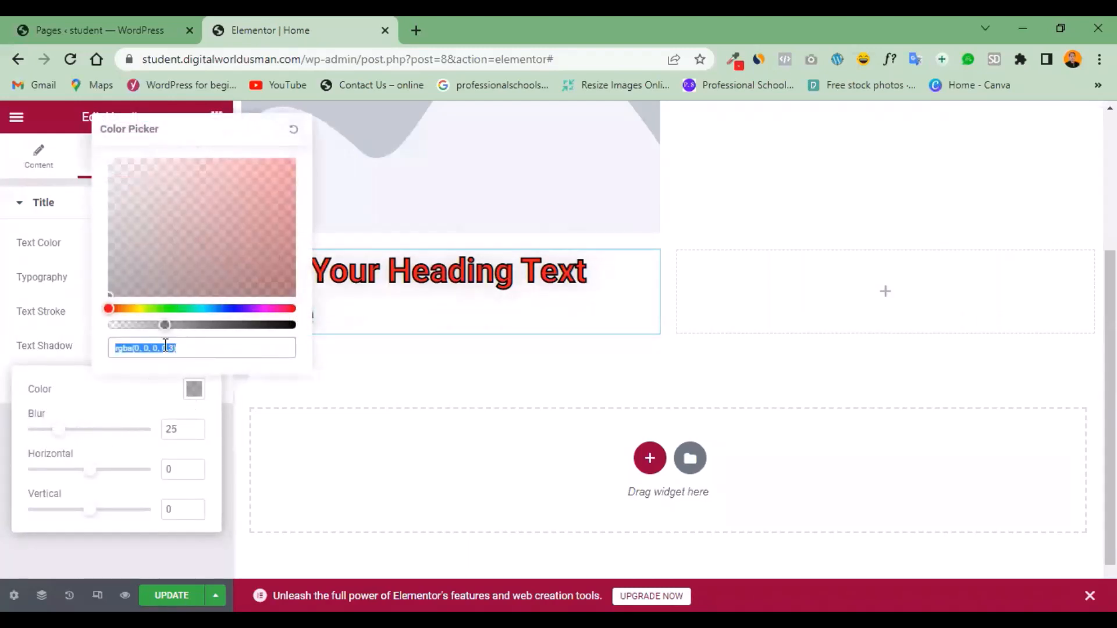
left_click_drag(165, 325, 287, 325)
left_click_drag(258, 217, 261, 298)
left_click(175, 308)
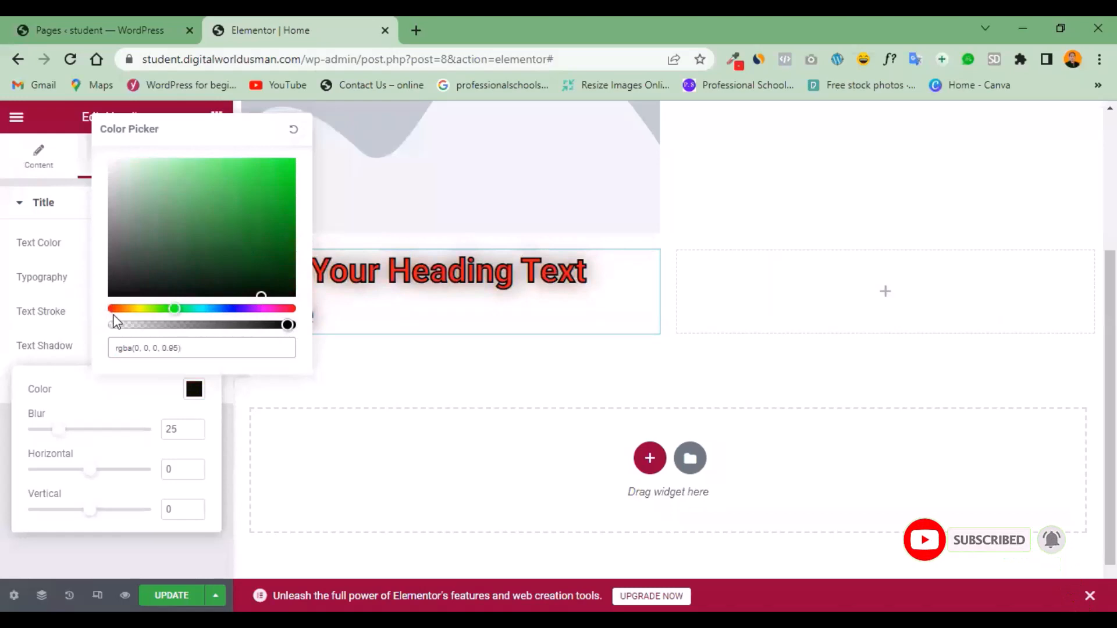
left_click_drag(267, 206, 290, 158)
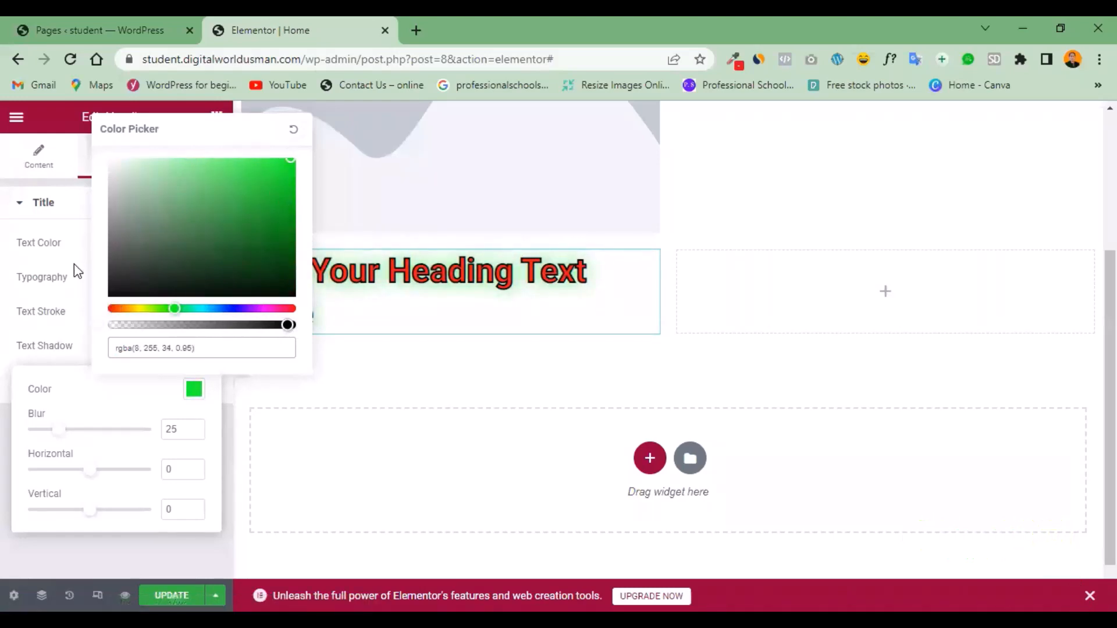
left_click(157, 294)
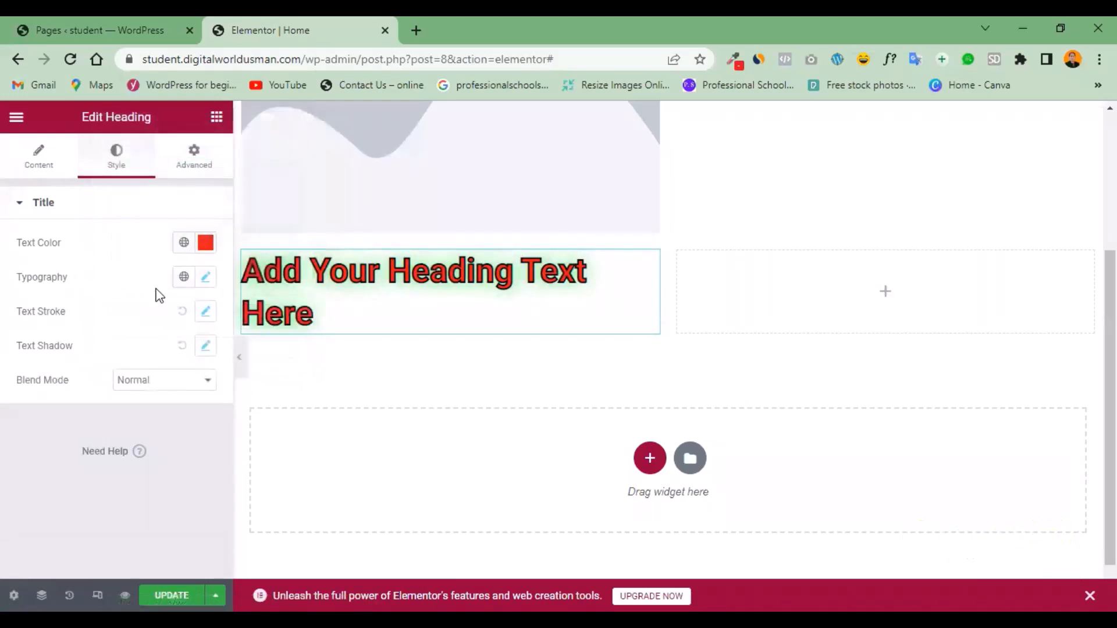
Reset the heading's text stroke and text shadow to their defaults.
left_click(183, 317)
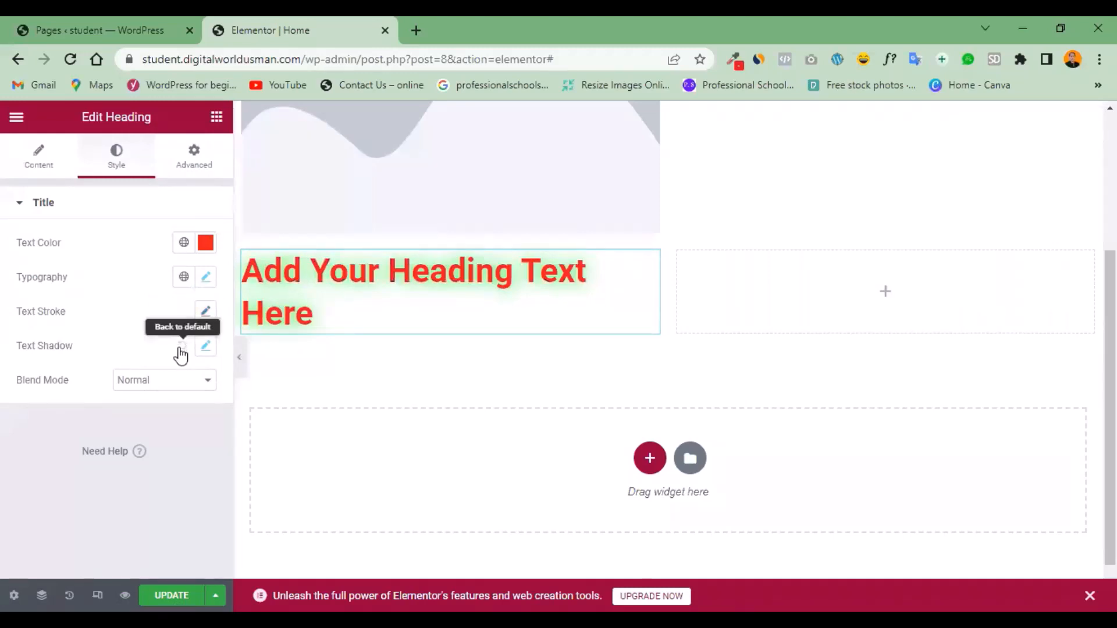
left_click(181, 349)
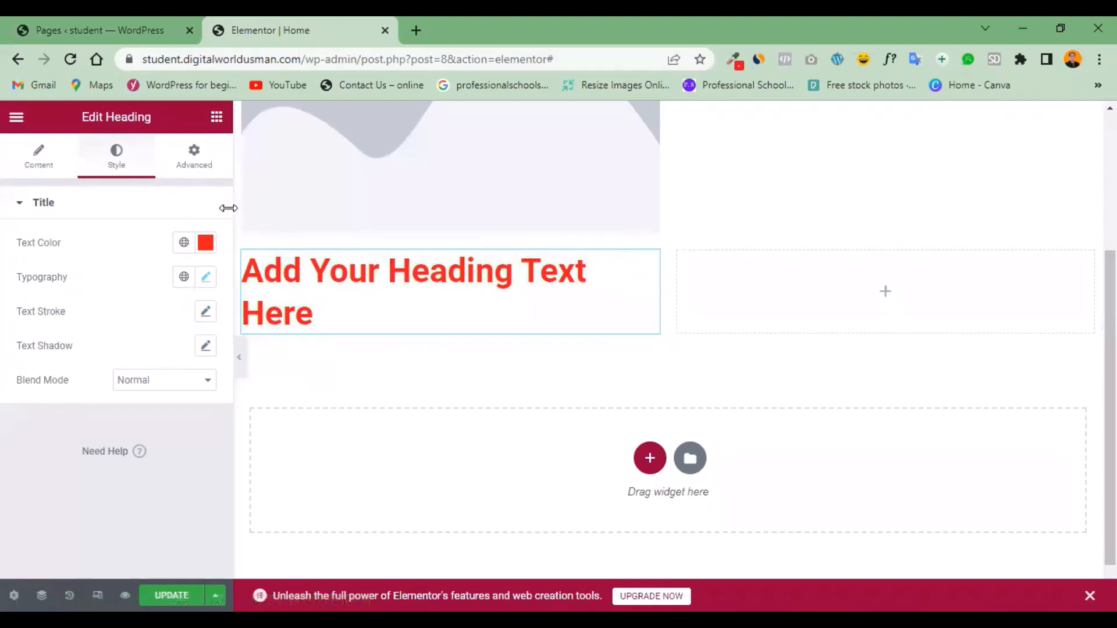
left_click(36, 162)
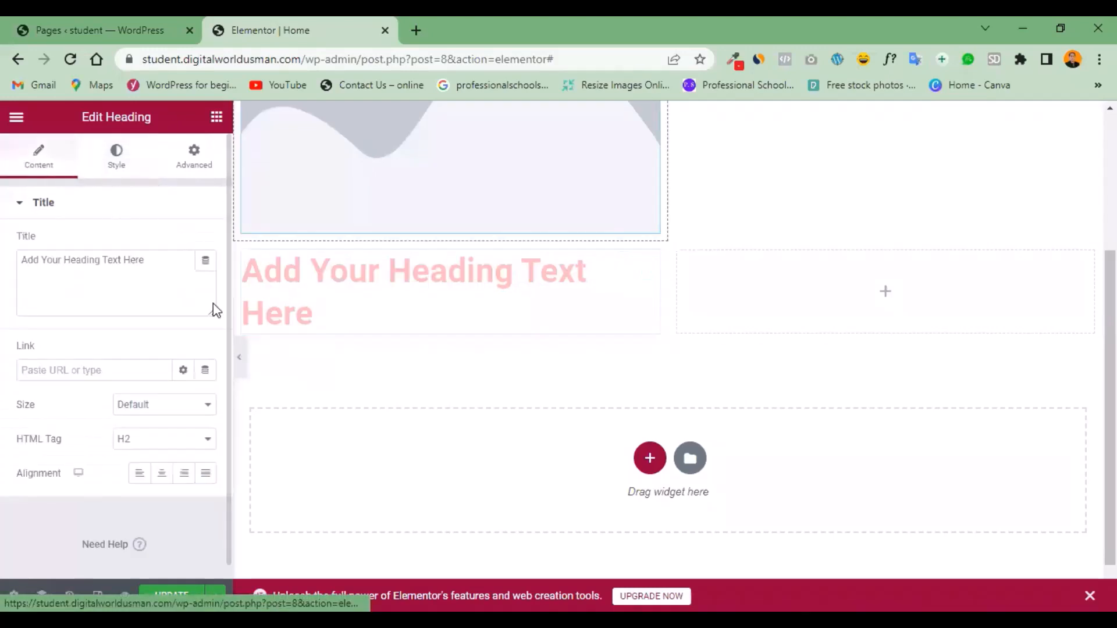
Add a Text Editor widget below the heading and replace its placeholder with two paragraphs, "fsdhfkjsdhfkjsdahfkjdsahkfjhsdak" and "dfjalksdjflkdsjflkdsjflksdajfsd".
left_click(217, 118)
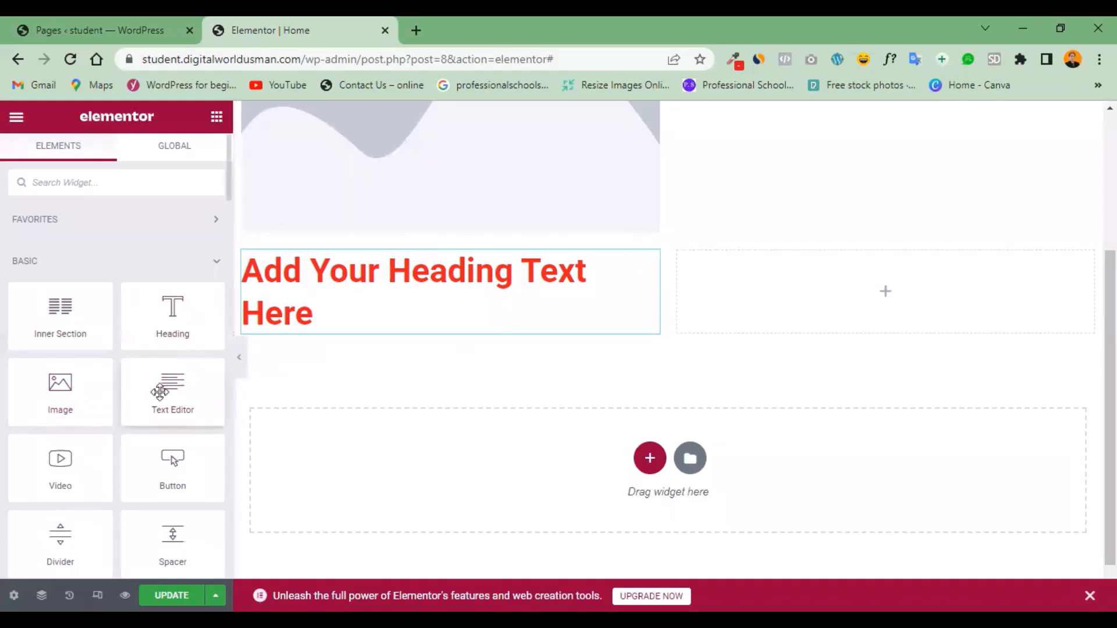
left_click_drag(255, 364, 347, 330)
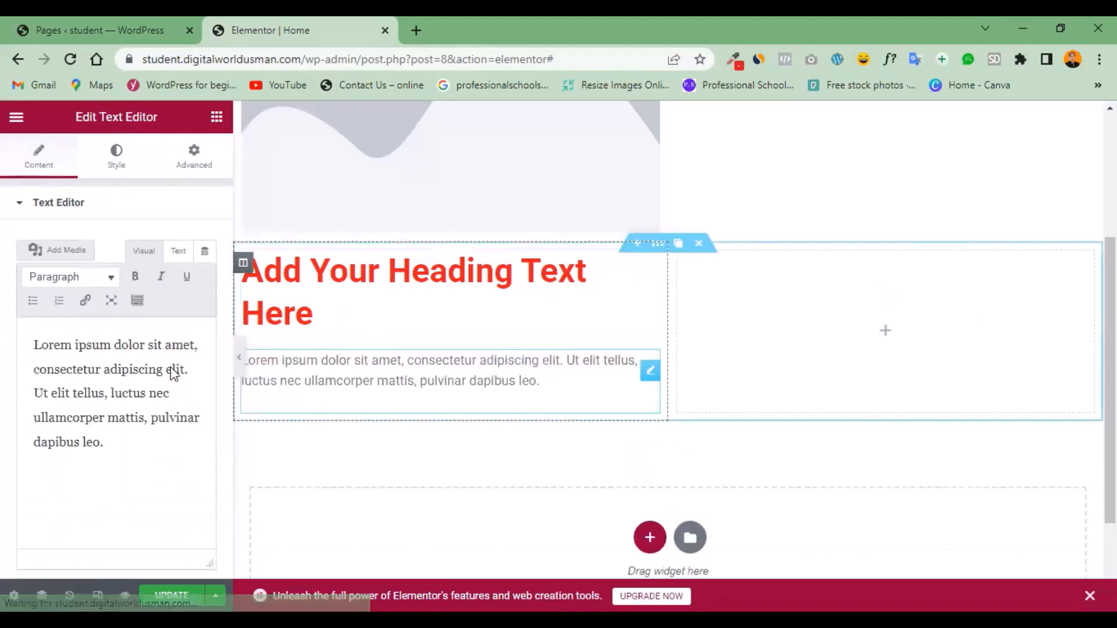
left_click_drag(105, 443, 25, 348)
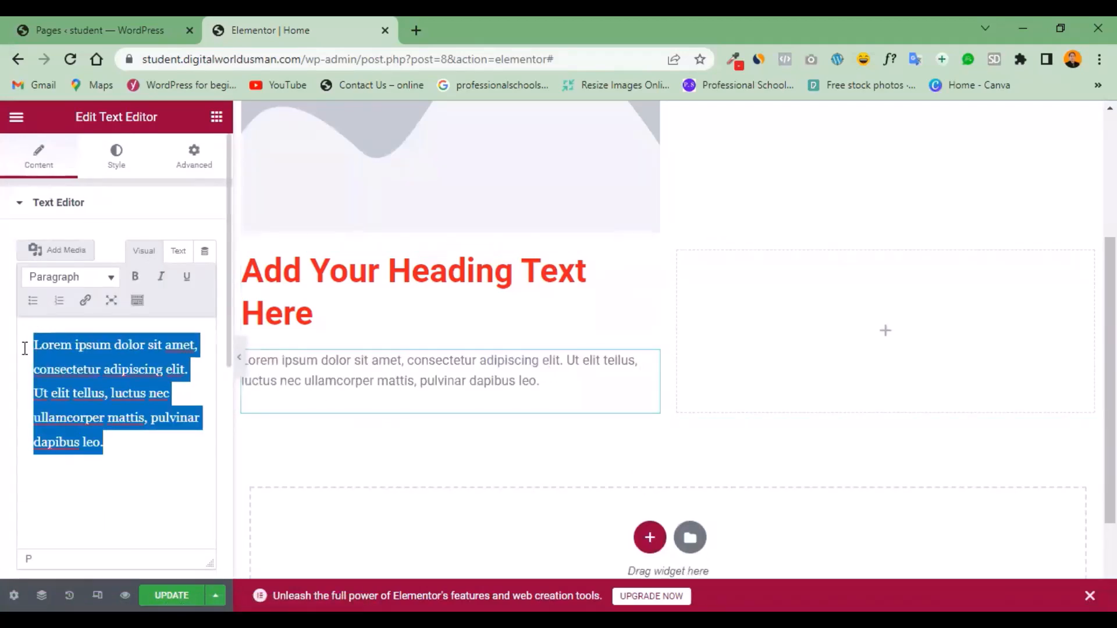
type("fsdhfkjsdhfkjsdahfkjdsahkfj hsdak")
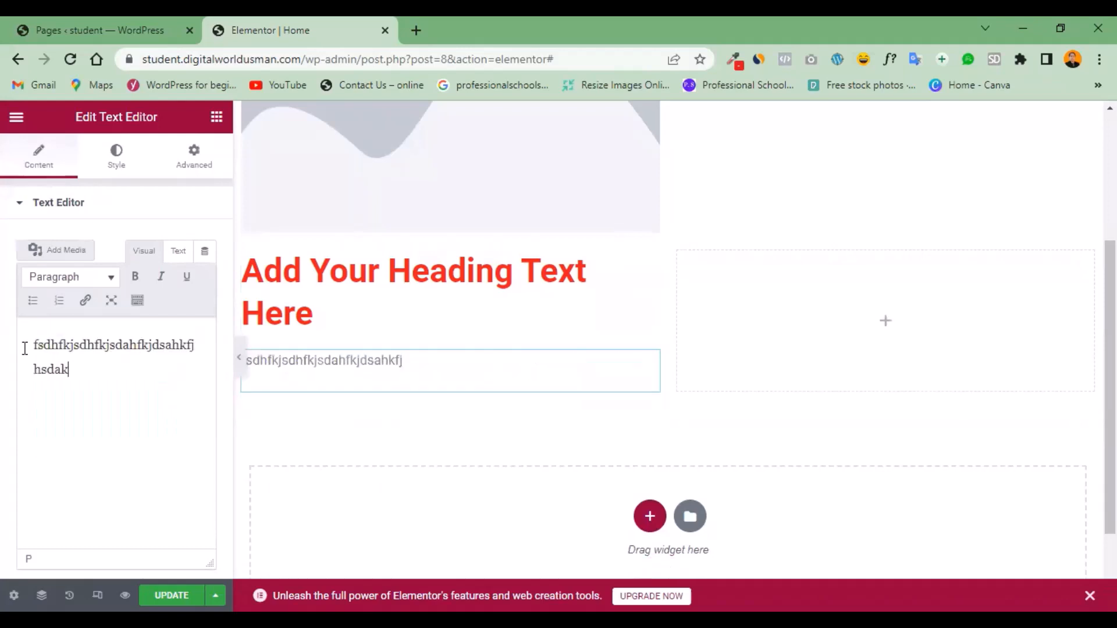
key("Return")
type("dfjalksdjflkdsjflkdsjflksdajfsd")
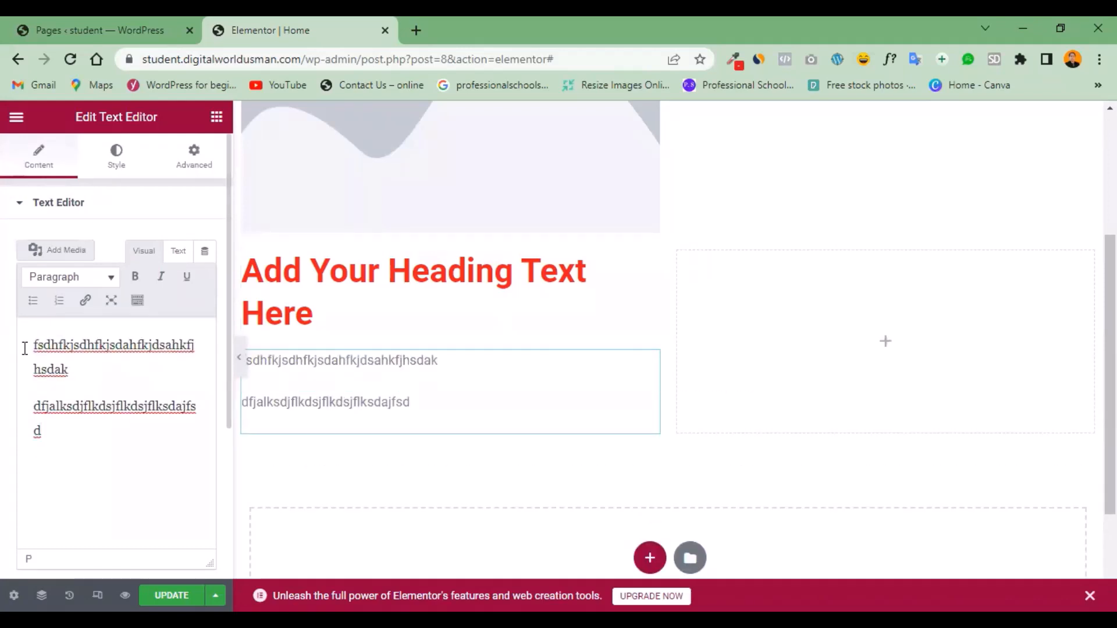
Change the Text Editor widget's text color to red and set its alignment to left.
scroll(25, 348, "down", 2)
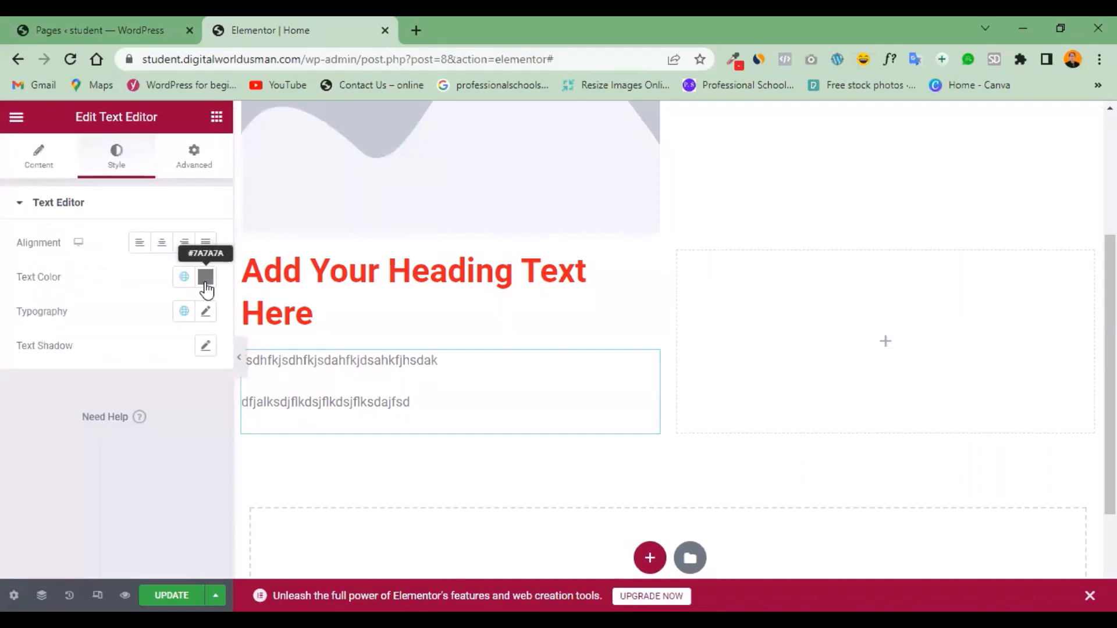
left_click(205, 282)
mouse_move(129, 411)
left_mouse_down()
mouse_move(252, 377)
mouse_move(304, 345)
left_mouse_up()
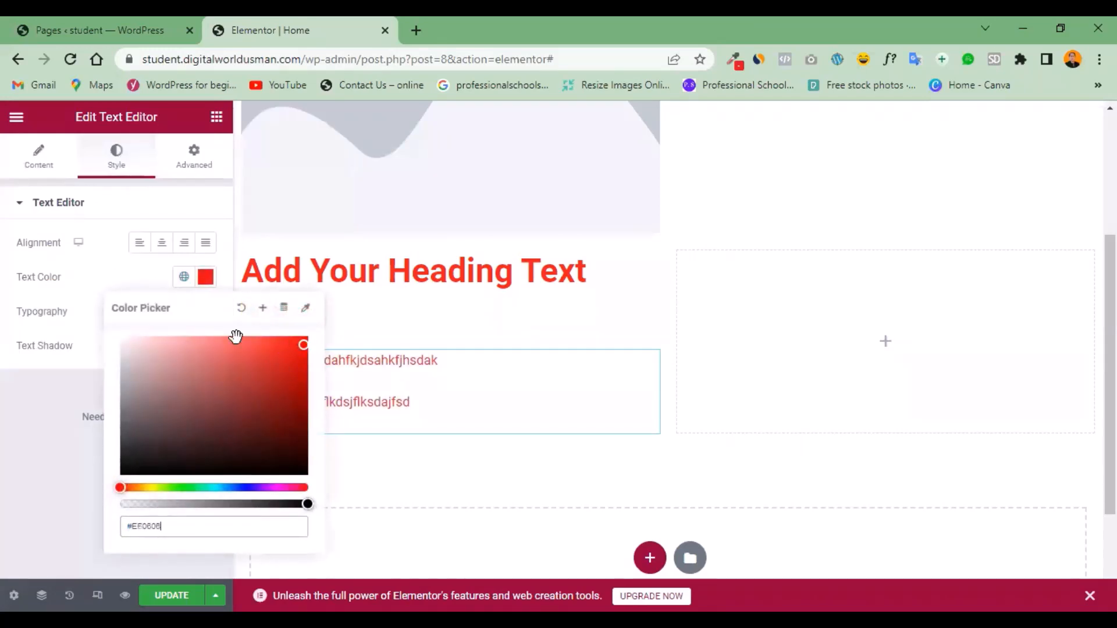
left_click(99, 294)
left_click(163, 249)
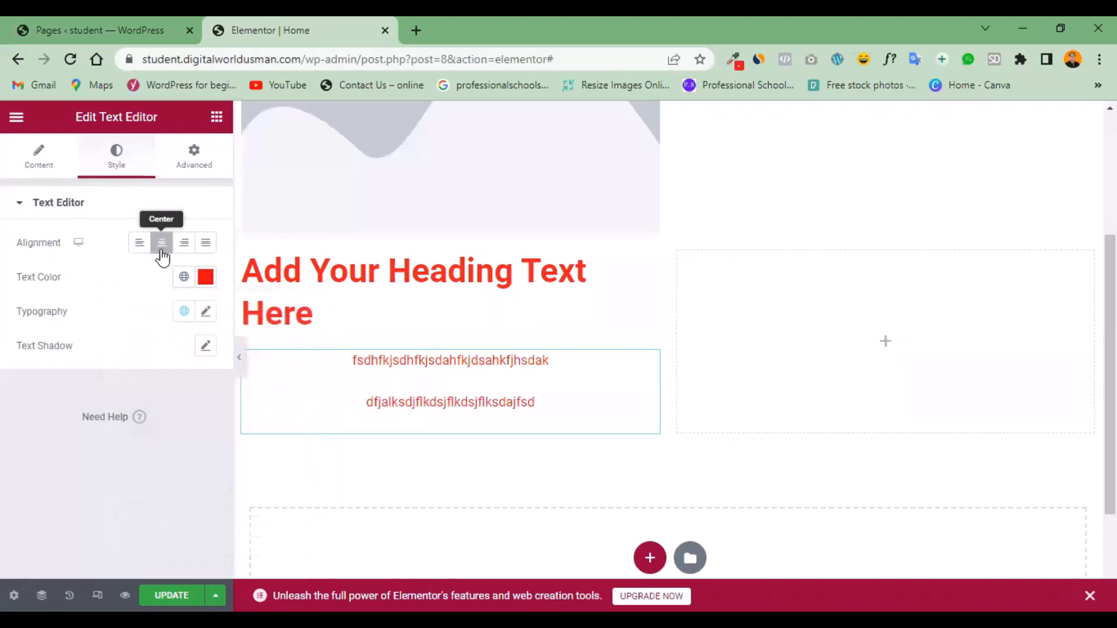
left_click(141, 243)
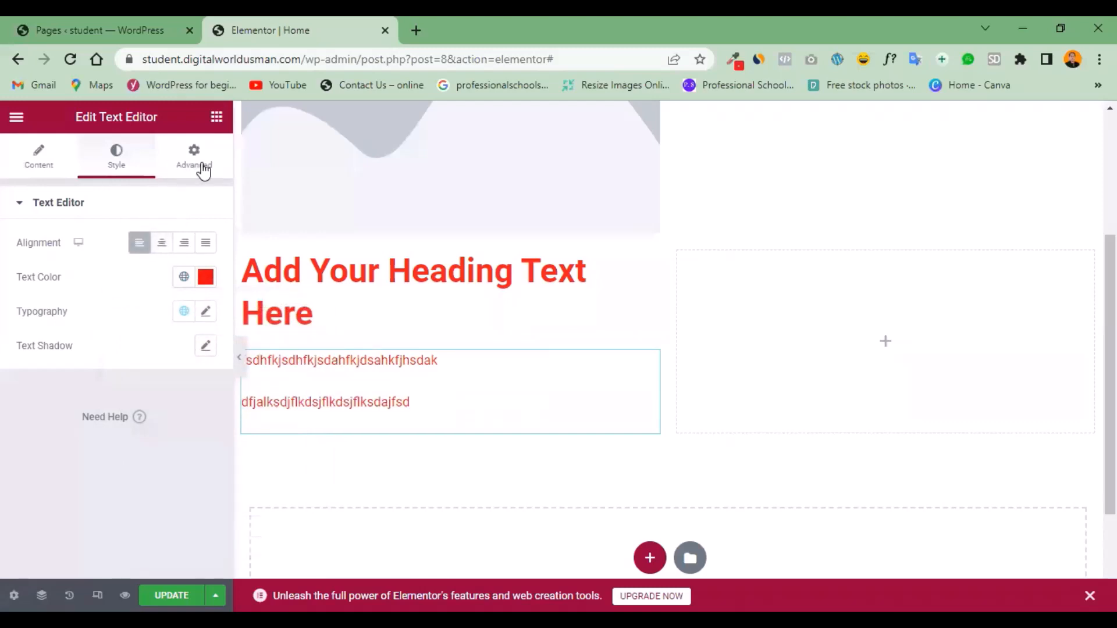
left_click(202, 168)
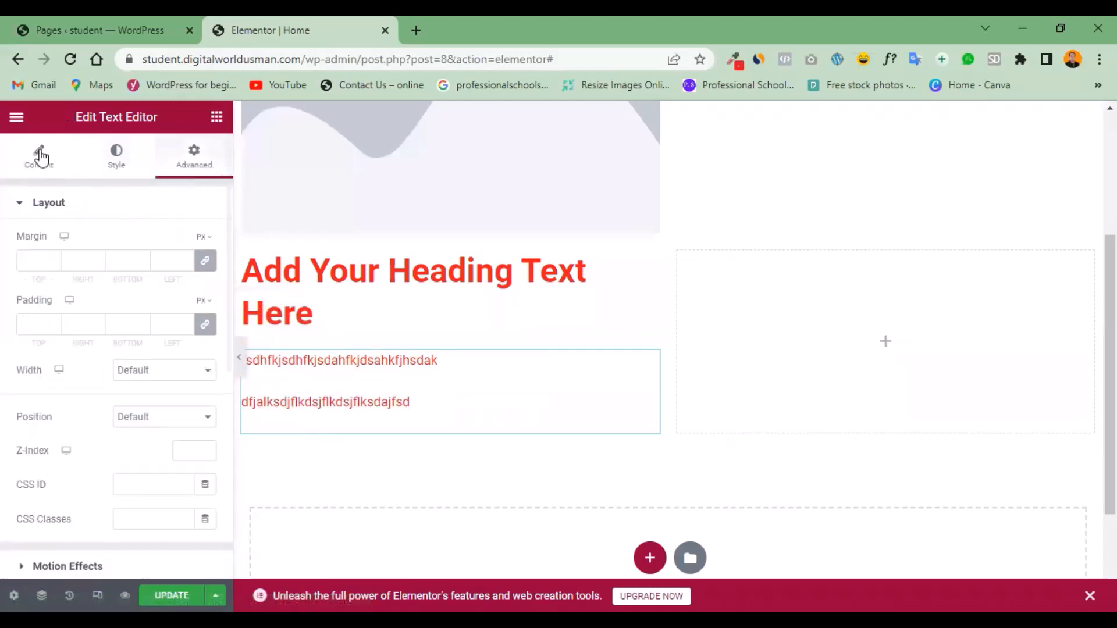
left_click(38, 161)
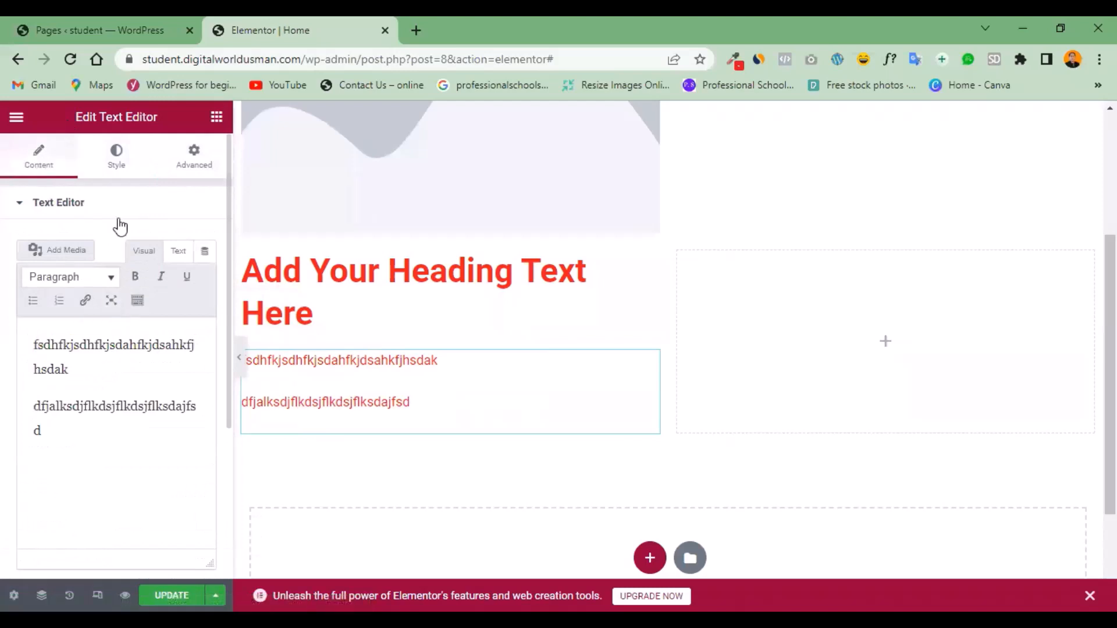
left_click(118, 220)
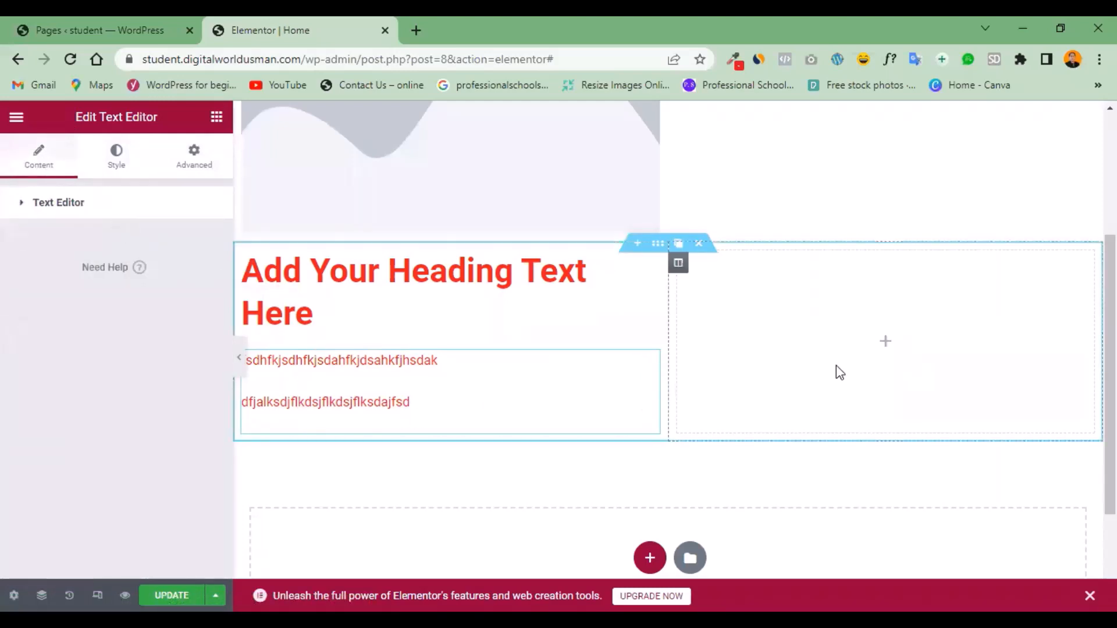
Add a Button widget below the text paragraphs in the left column.
left_click(217, 117)
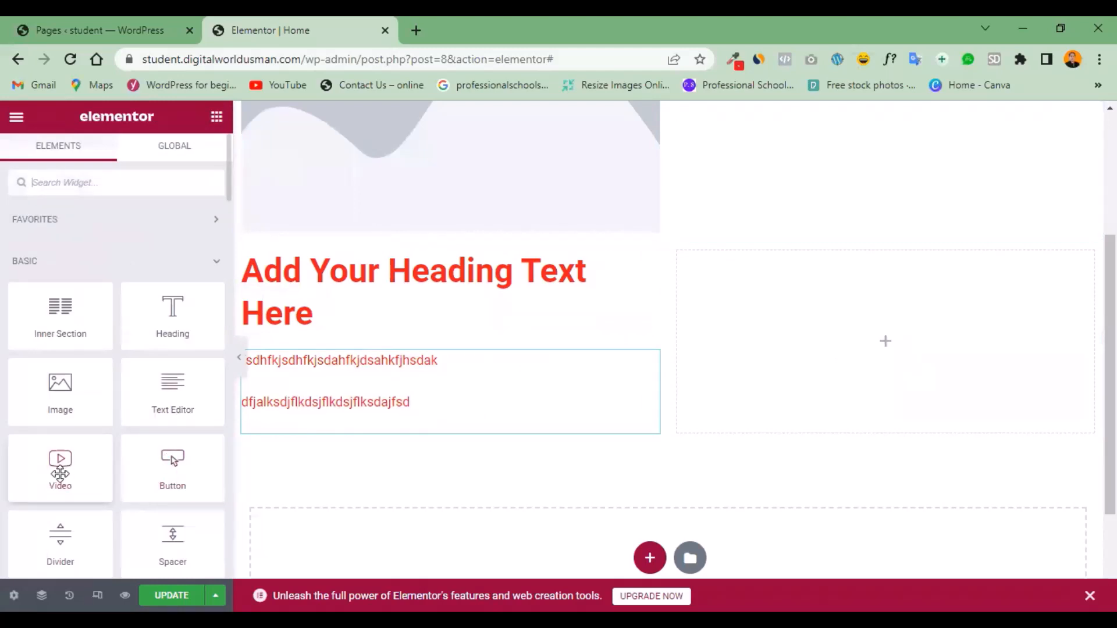
scroll(974, 319, "down", 1)
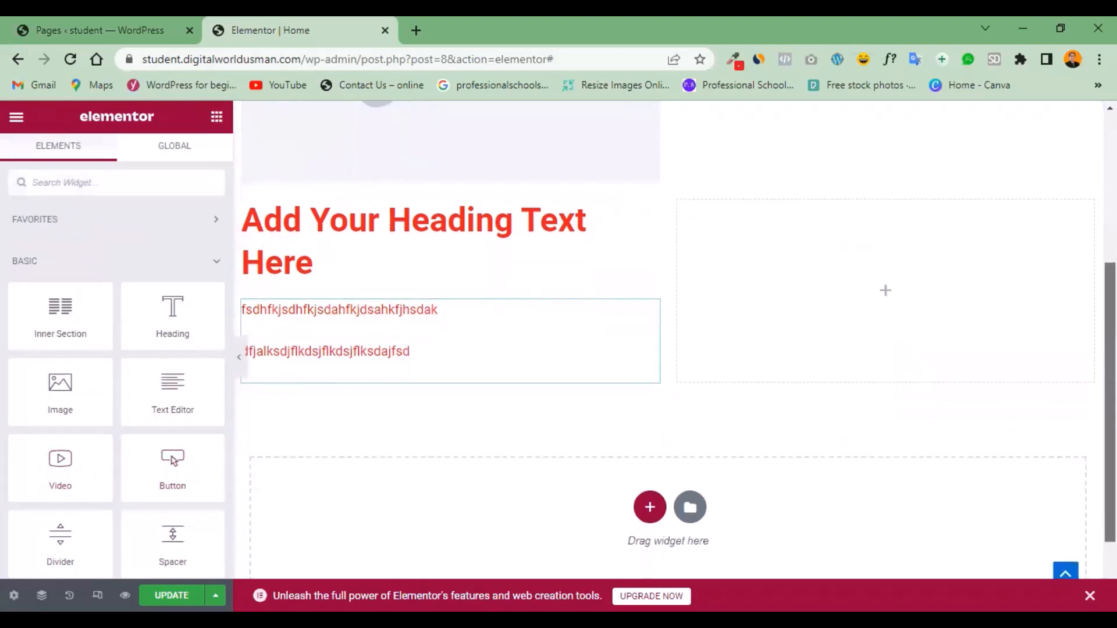
left_click_drag(162, 474, 347, 369)
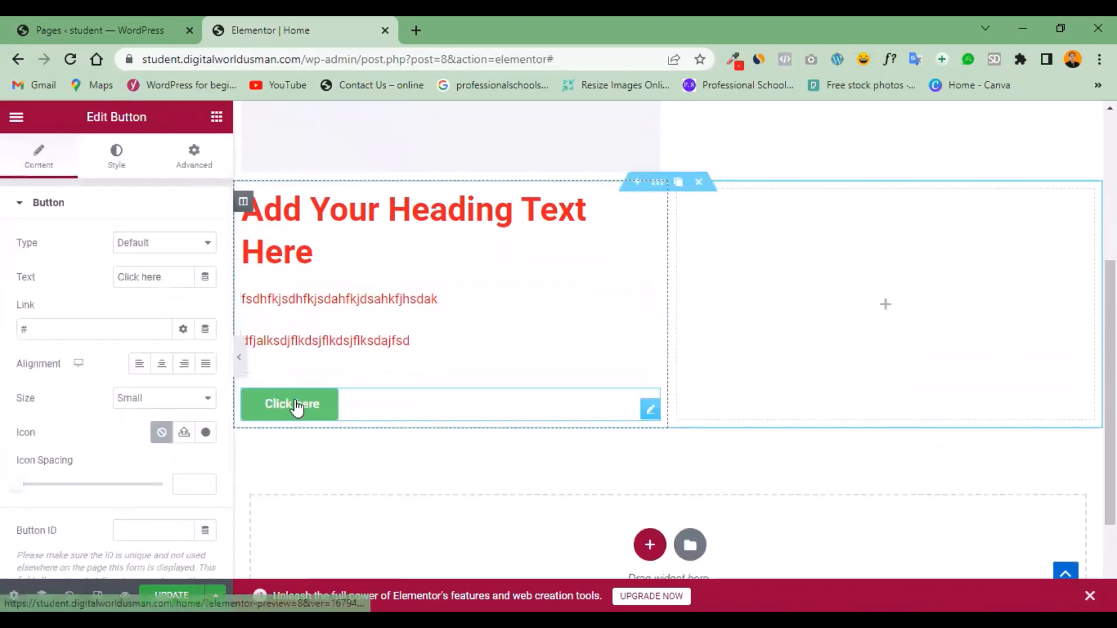
Shorten the heading's title in the left column to "Add Your".
left_click(216, 117)
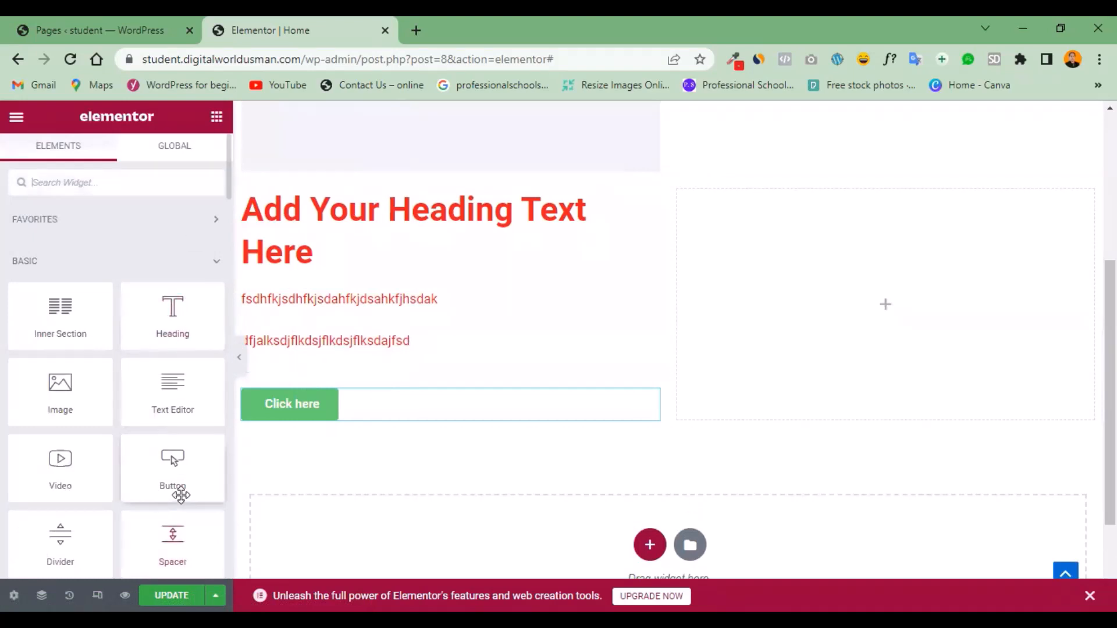
left_click_drag(228, 172, 228, 200)
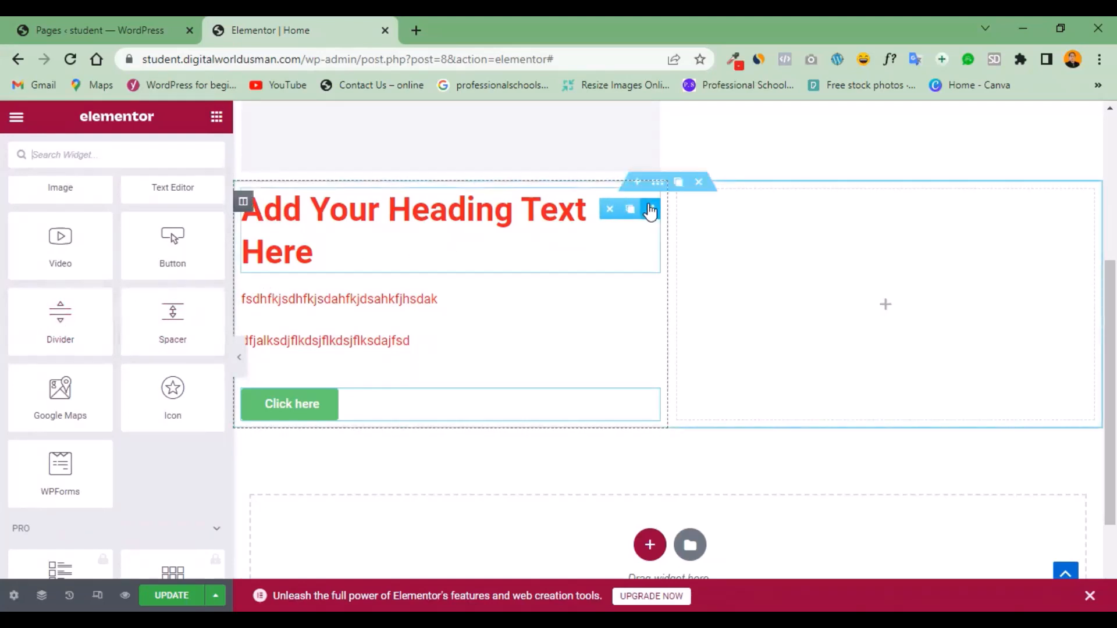
left_click(650, 212)
left_click_drag(156, 259, 66, 259)
key("BackSpace")
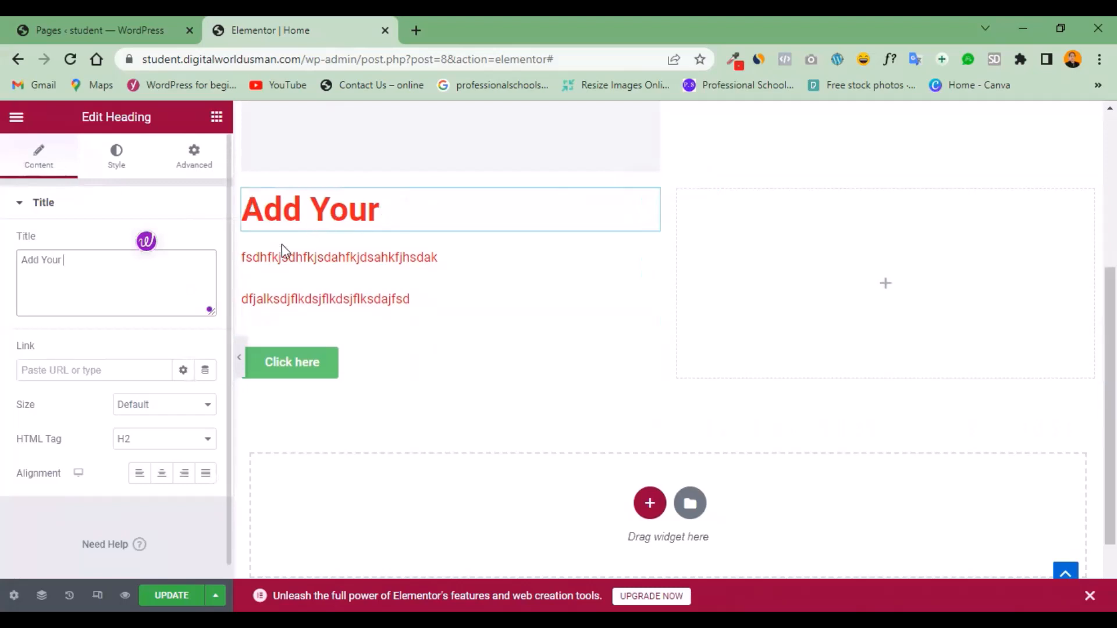
Underline the "Add Your" heading by setting its typography decoration to Underline.
left_click(116, 160)
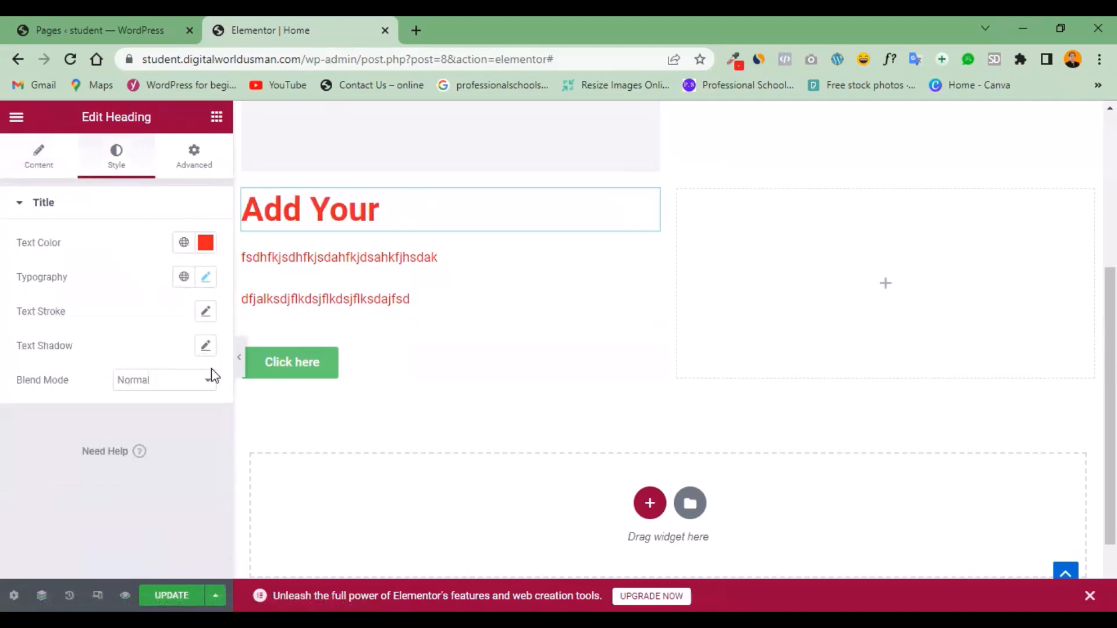
left_click(206, 278)
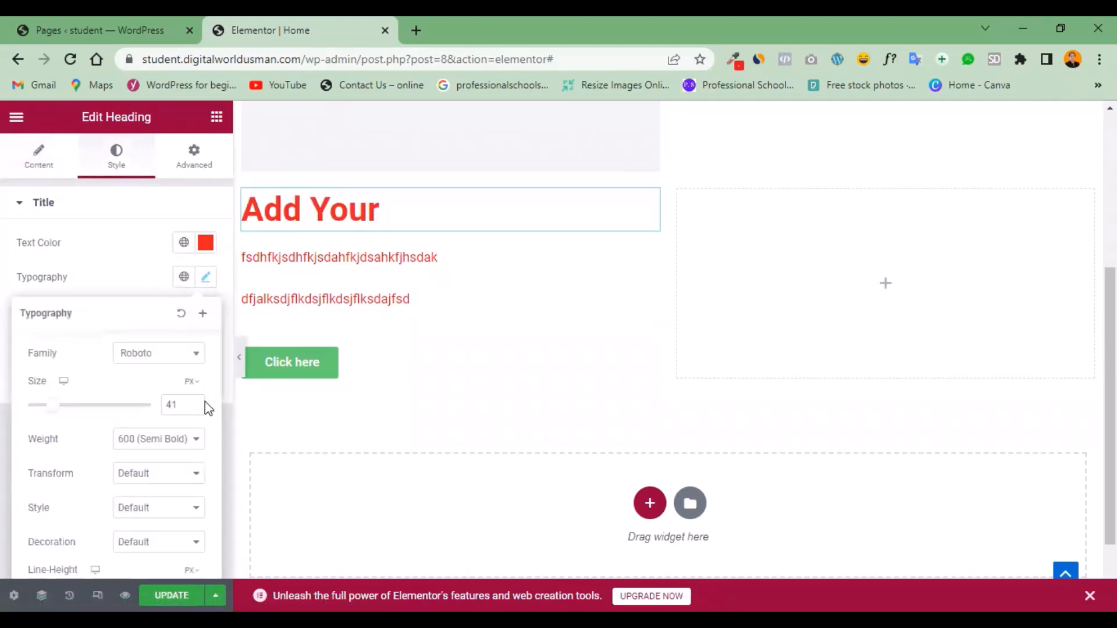
scroll(117, 379, "down", 3)
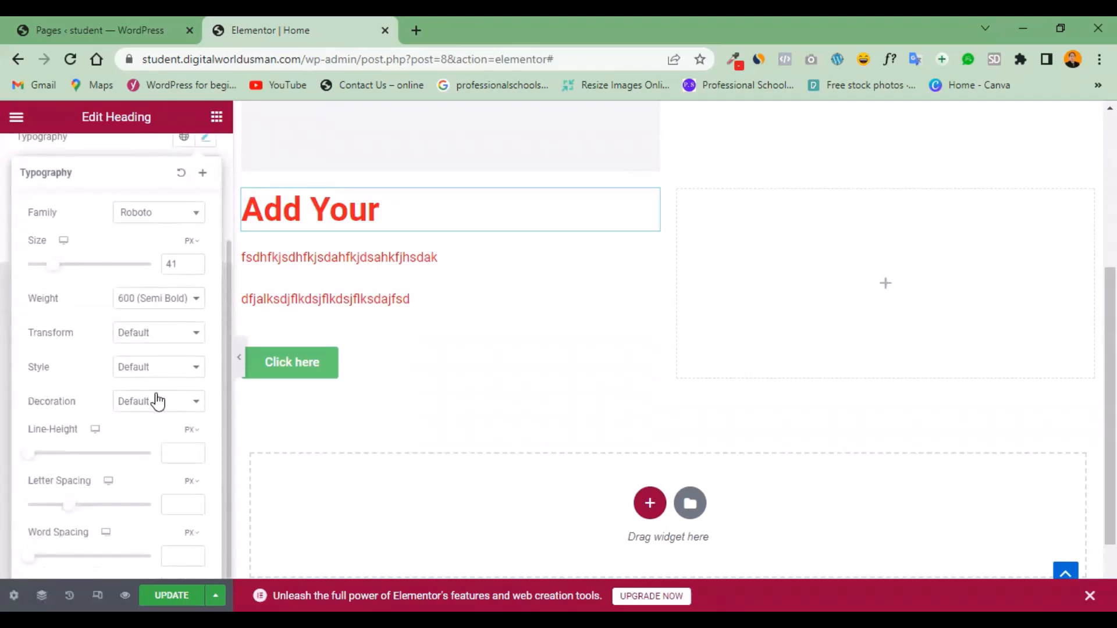
left_click(184, 409)
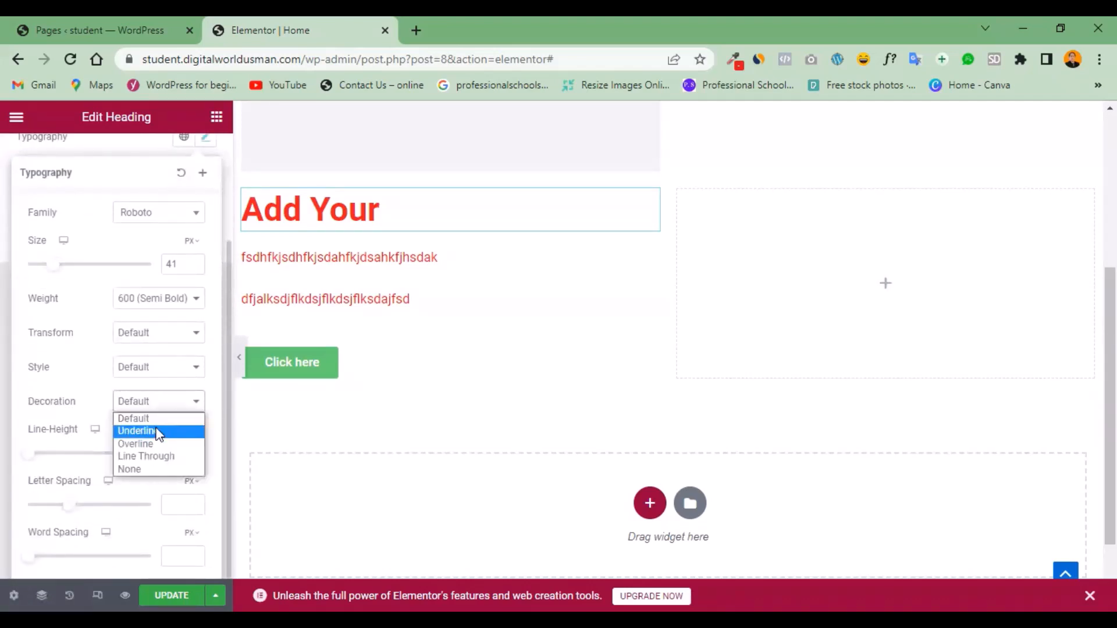
left_click(158, 431)
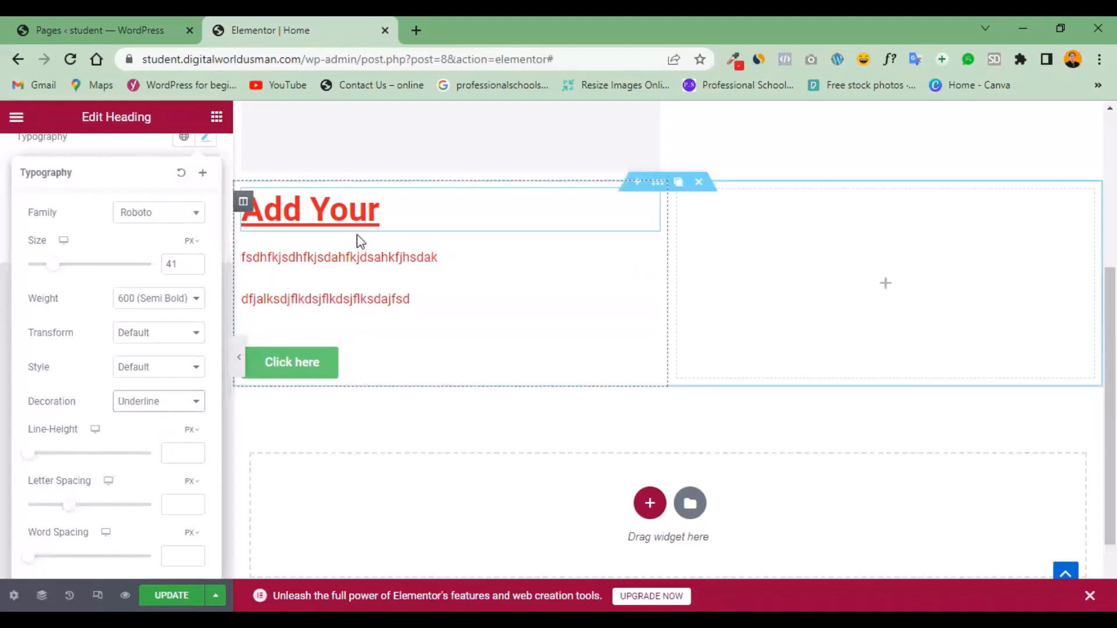
left_click(126, 150)
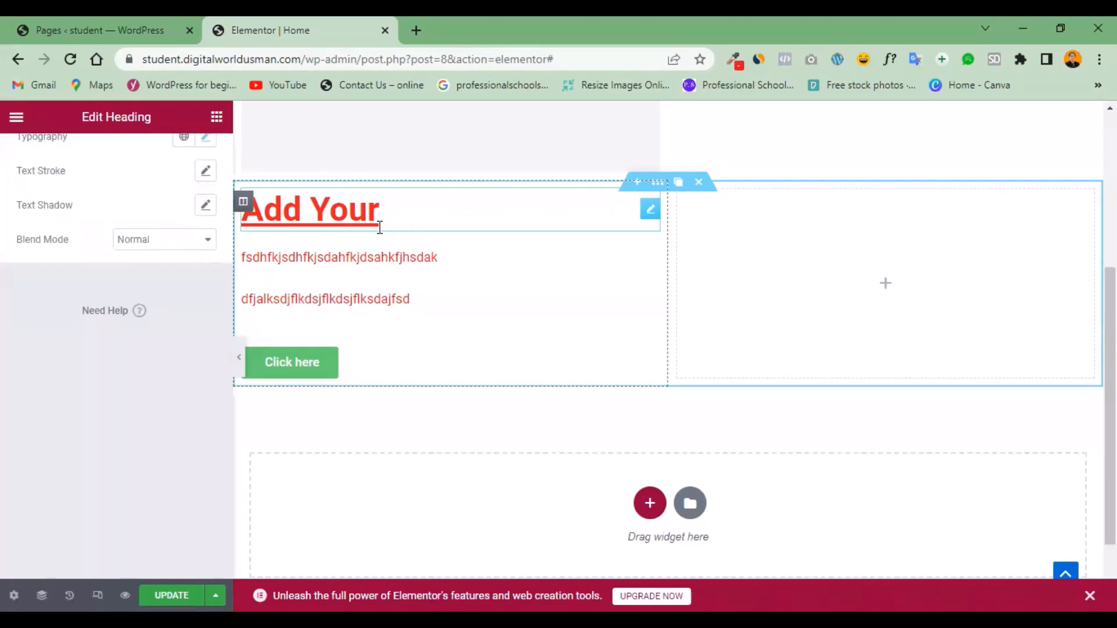
Add a Divider widget between the heading and the text paragraphs and reduce its width to 34%.
left_click(216, 120)
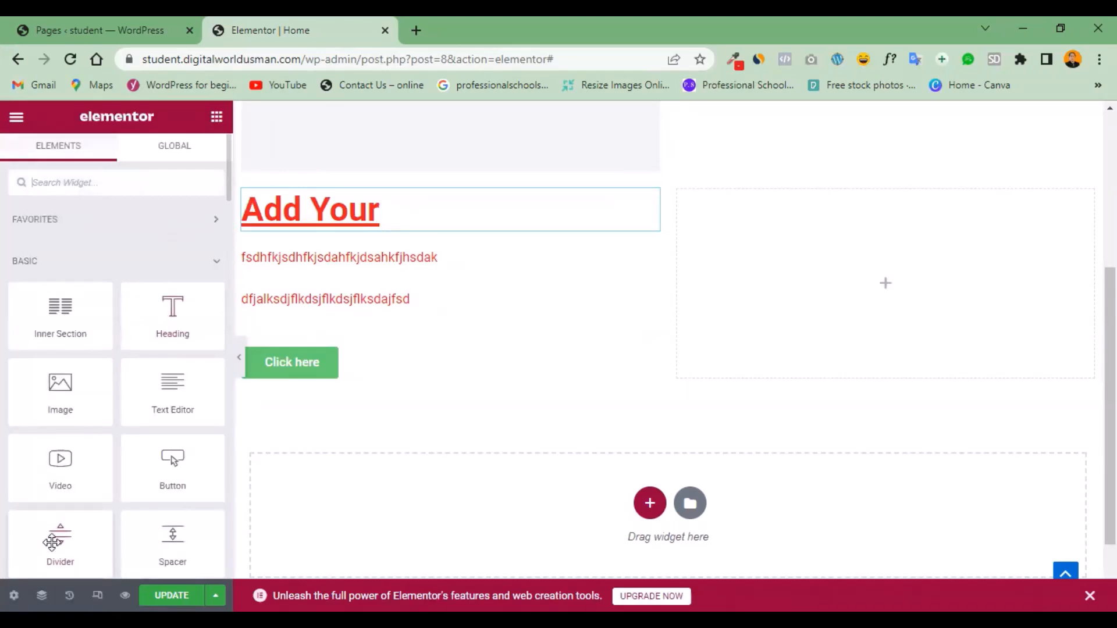
left_click_drag(52, 542, 311, 226)
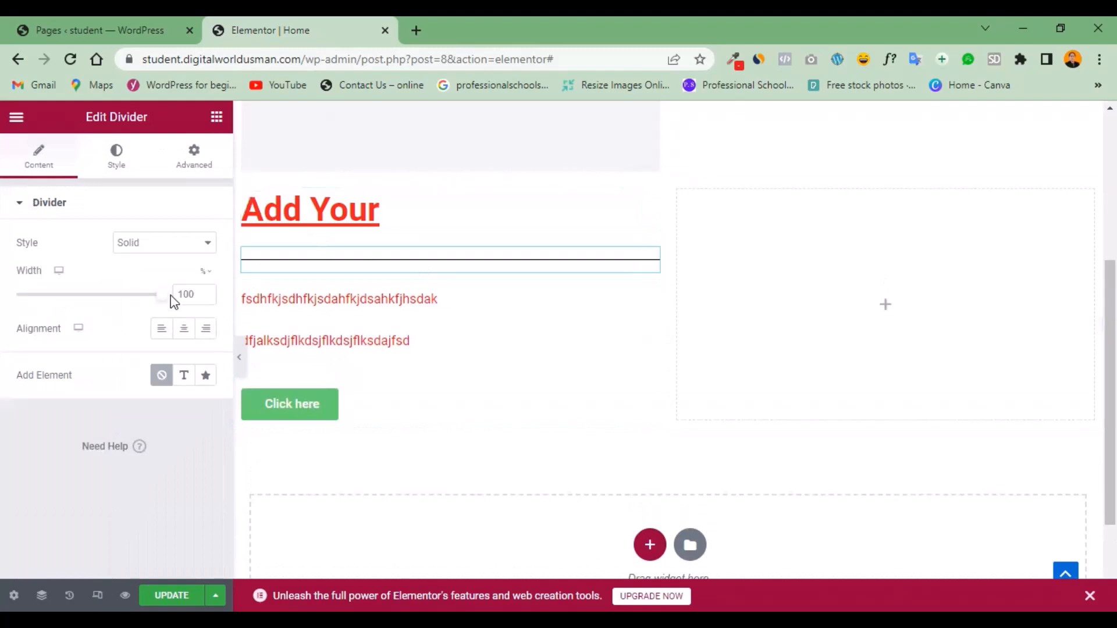
left_click_drag(164, 302, 68, 296)
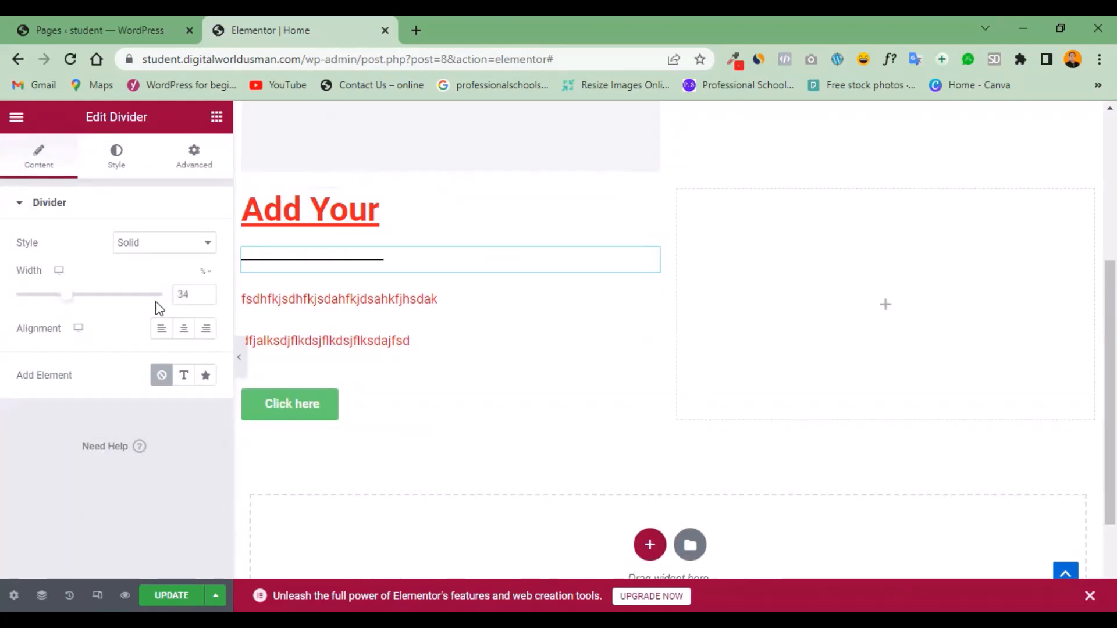
Change the divider's color to bright green and increase its weight to 4.9.
left_click(115, 158)
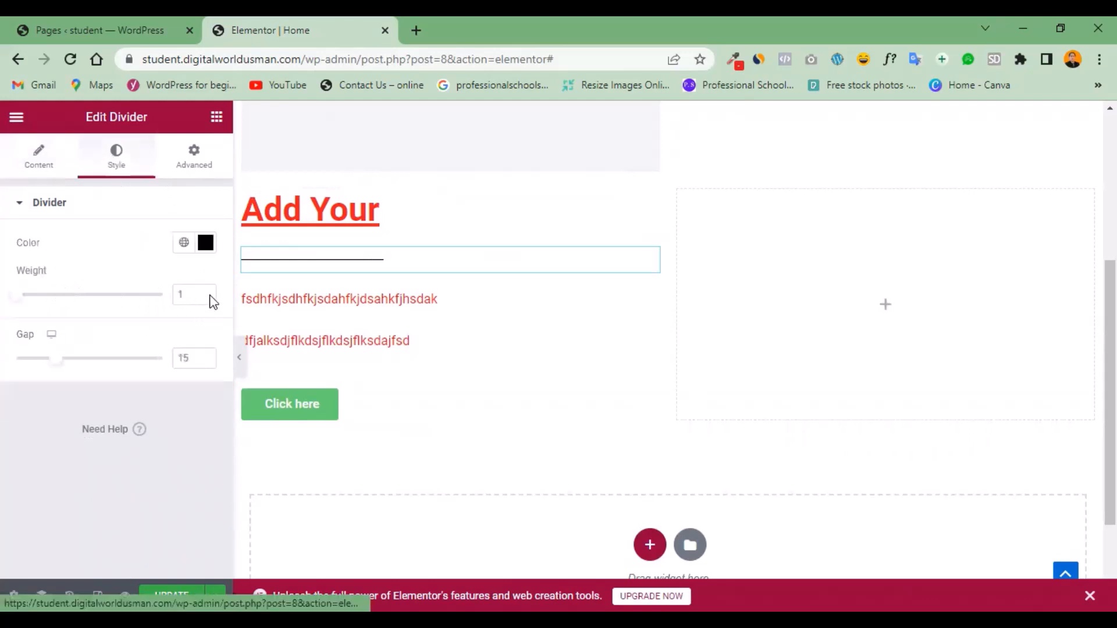
left_click(211, 250)
left_click(237, 321)
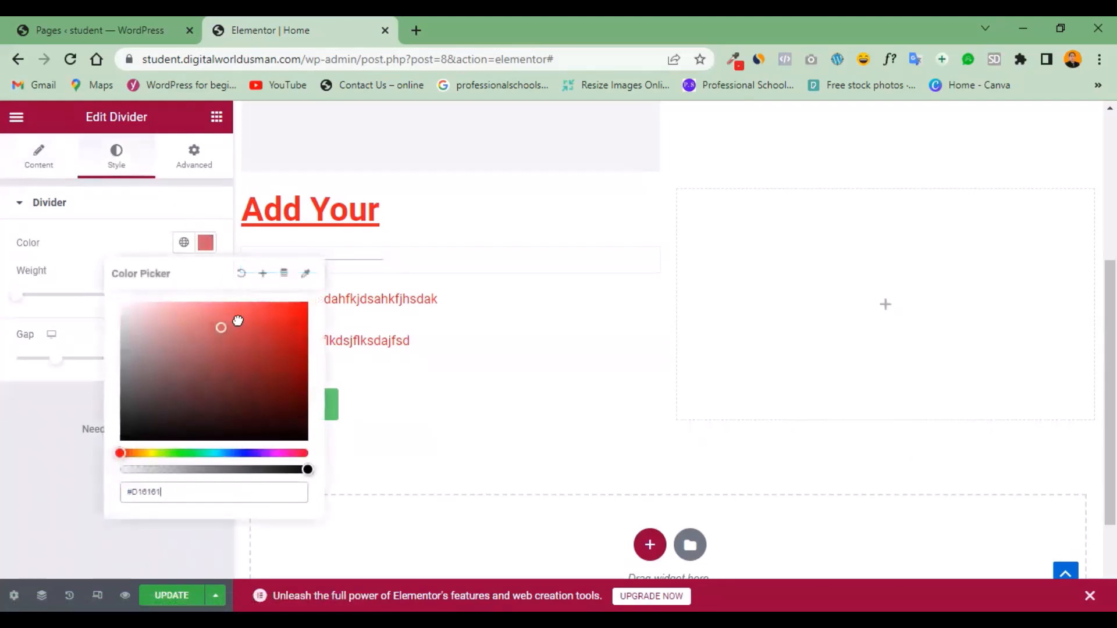
left_click(256, 325)
left_click(241, 390)
left_click(191, 453)
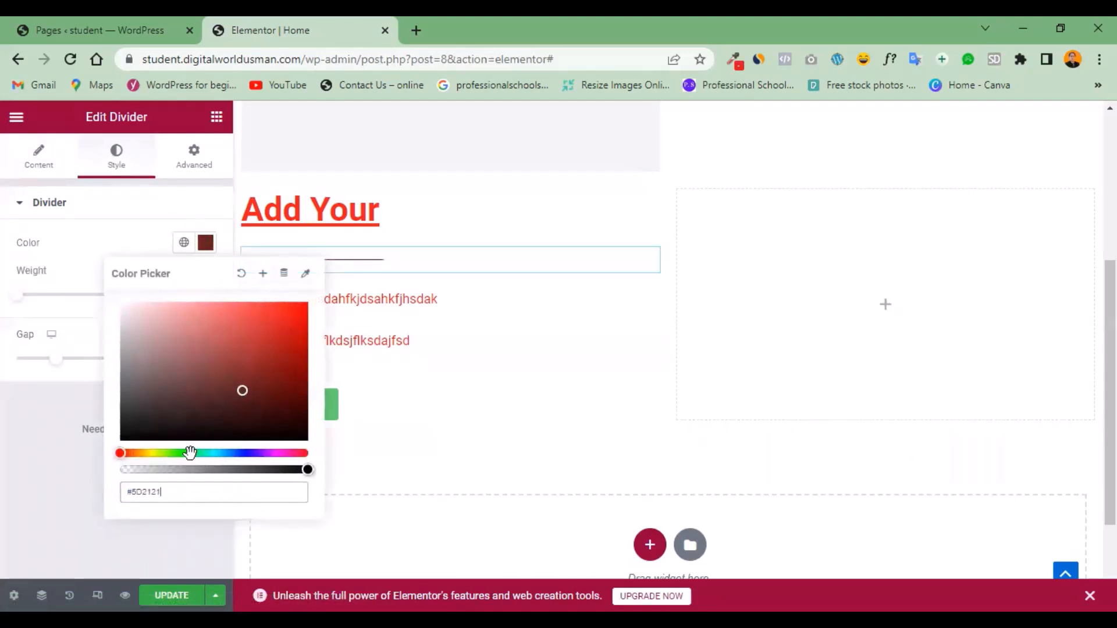
left_click_drag(239, 382, 301, 302)
left_click(75, 251)
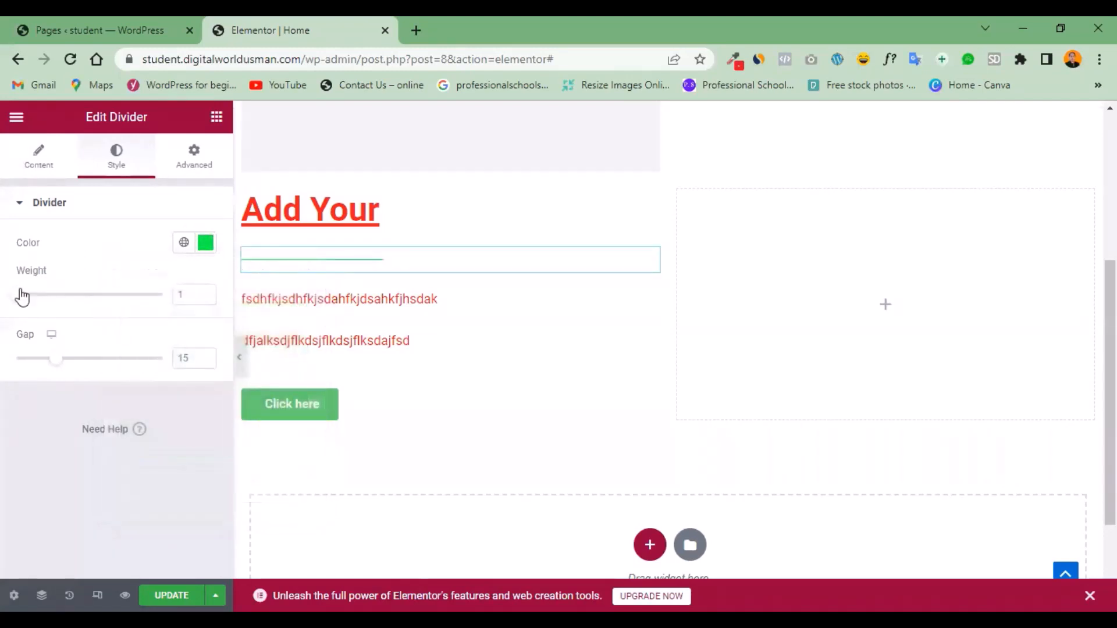
left_click_drag(27, 299, 83, 297)
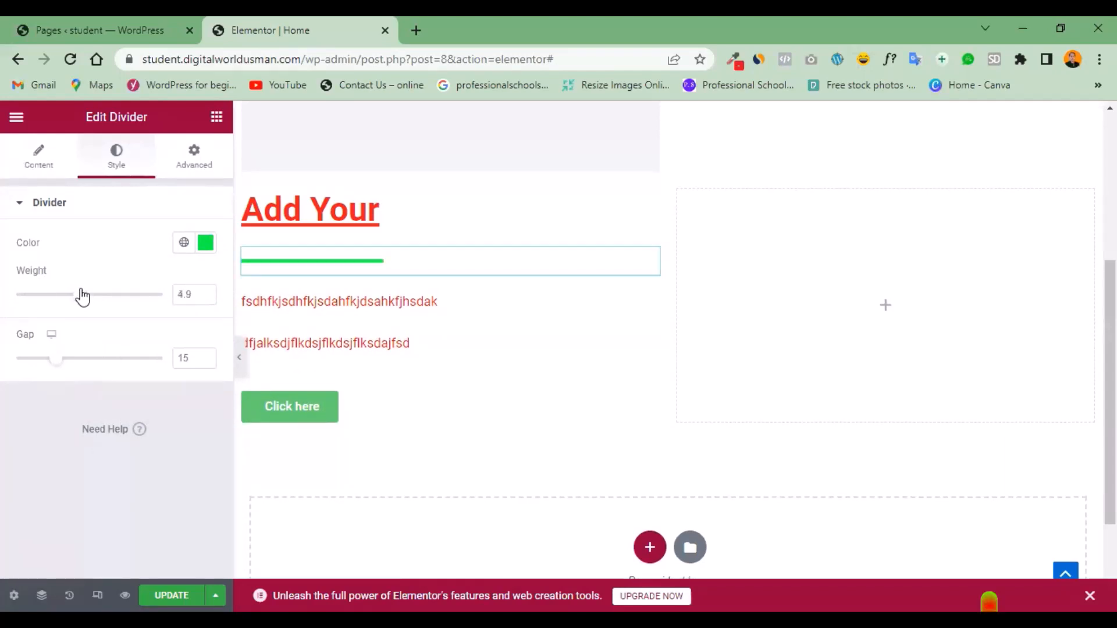
mouse_move(50, 366)
left_mouse_down()
mouse_move(25, 364)
mouse_move(67, 364)
mouse_move(50, 364)
left_mouse_up()
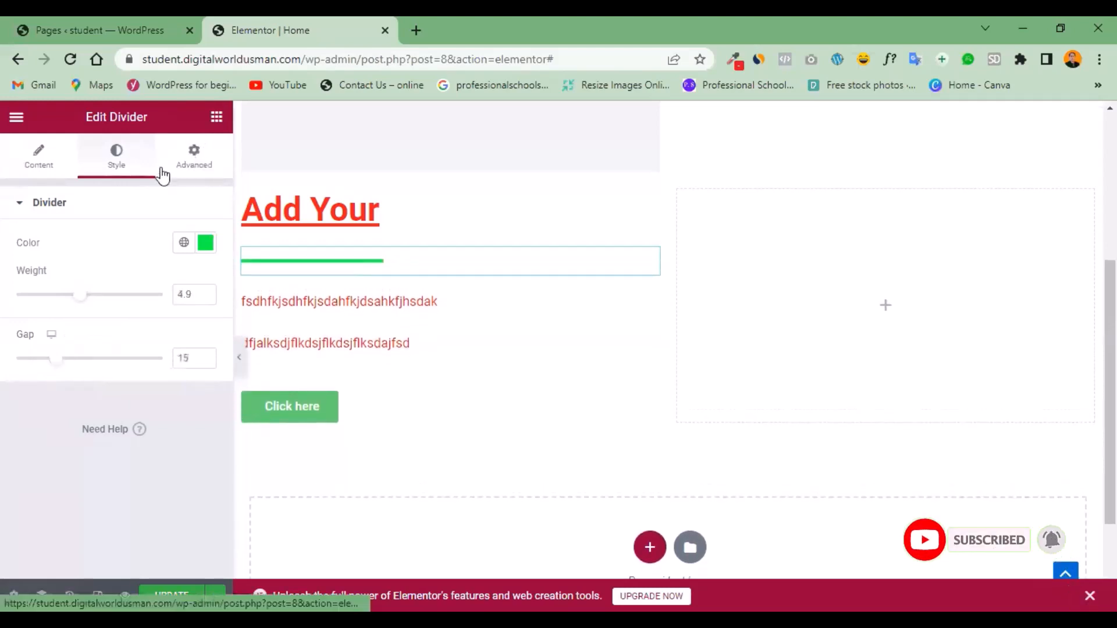
Try the Double, Dashed, Squared and Wavy line styles on the divider.
left_click(36, 162)
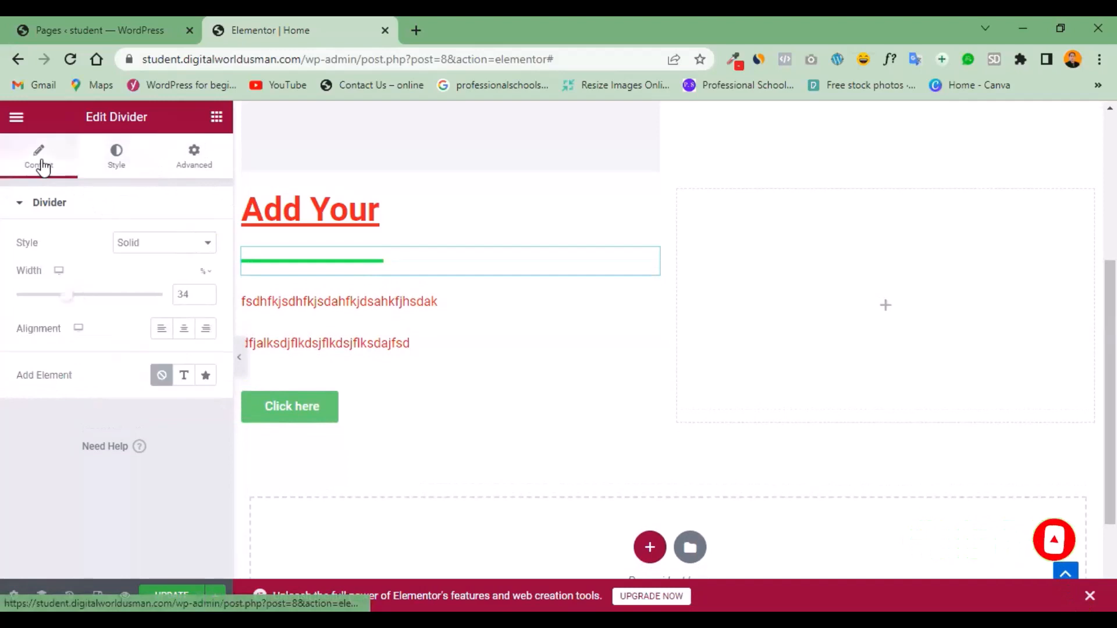
left_click(159, 251)
left_click(149, 285)
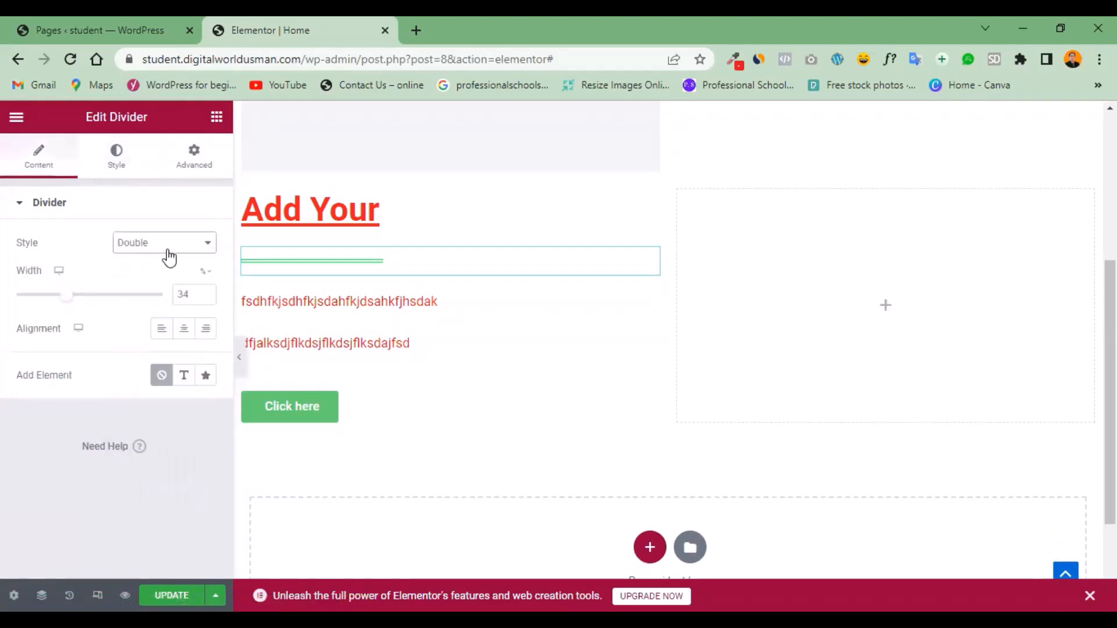
left_click(194, 251)
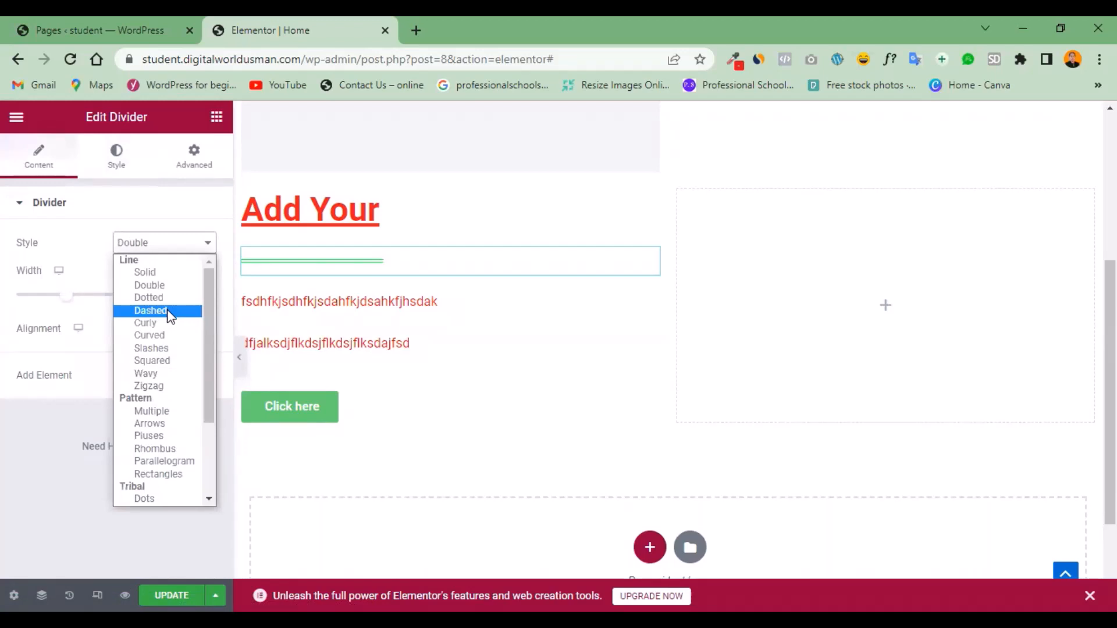
left_click(170, 312)
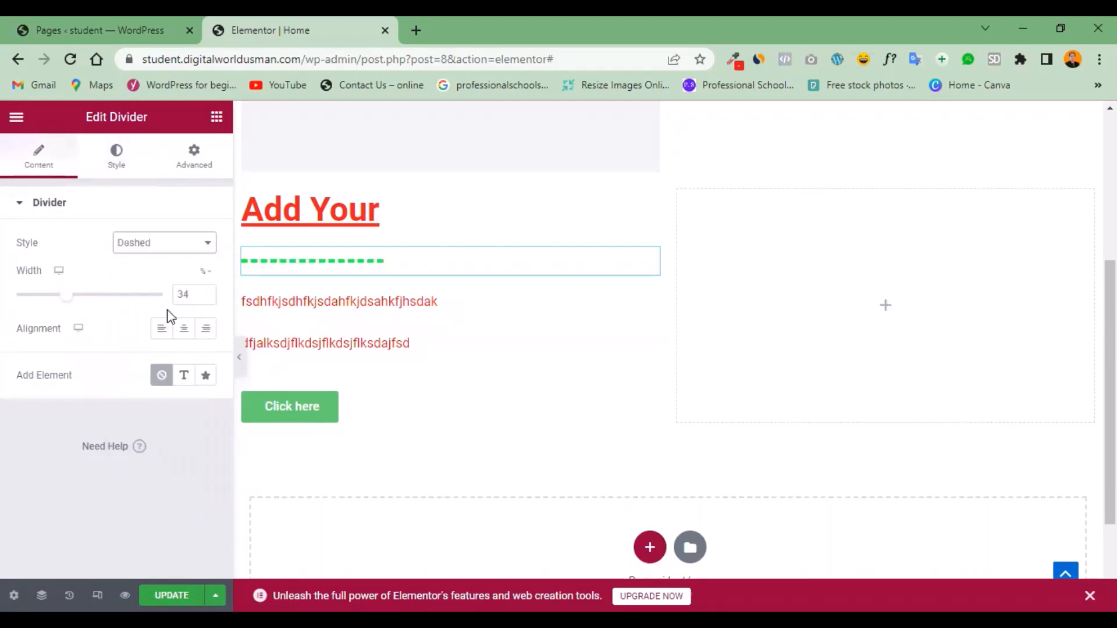
left_click(212, 252)
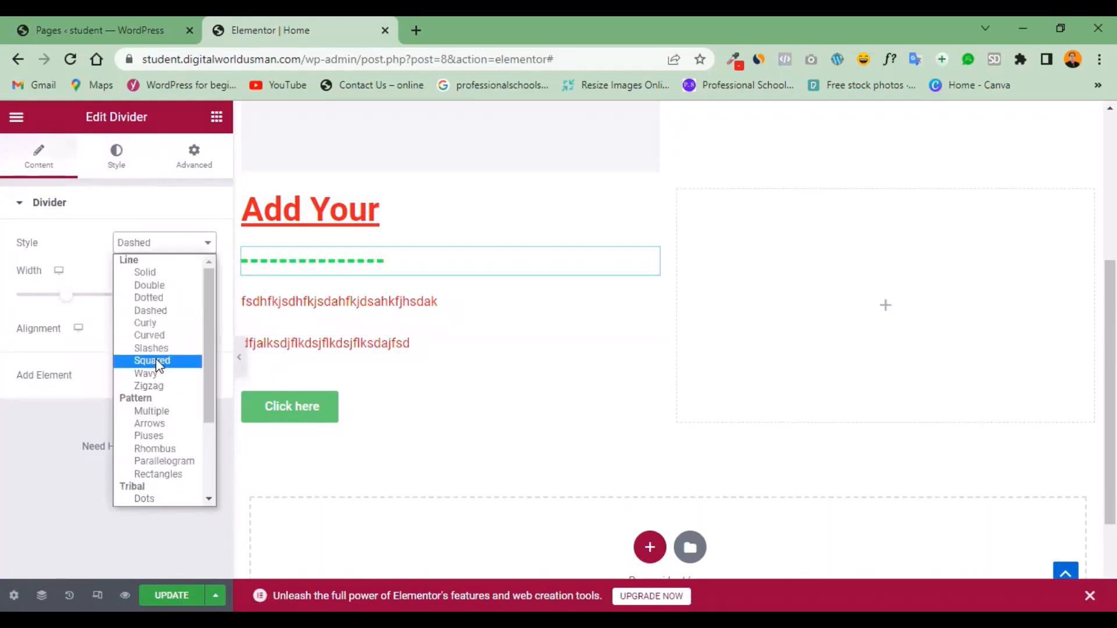
left_click(156, 362)
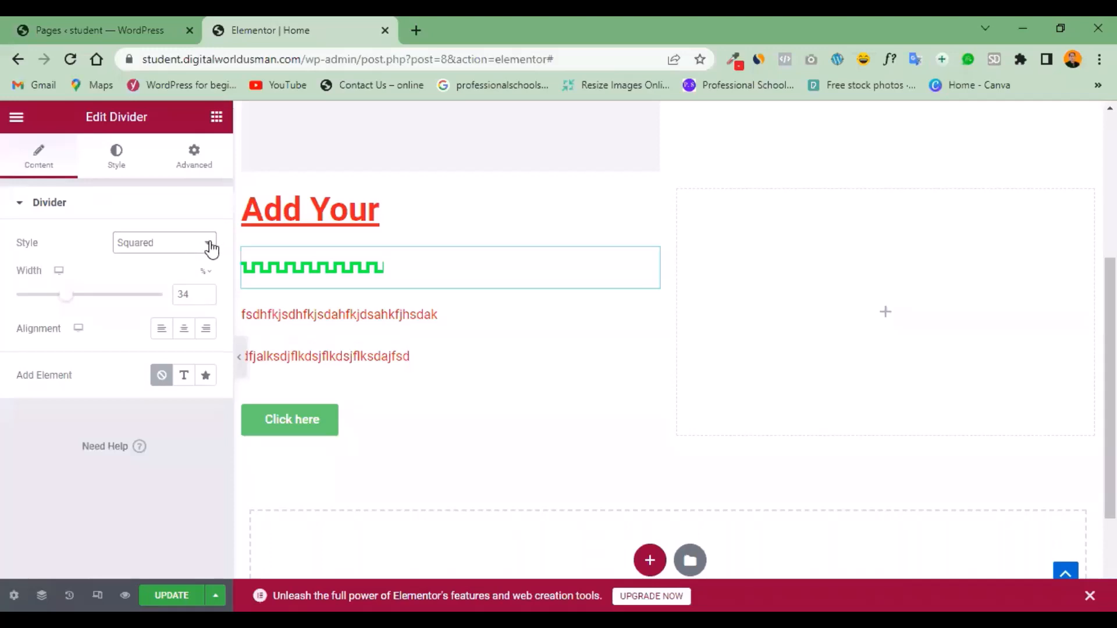
left_click(211, 249)
left_click(163, 378)
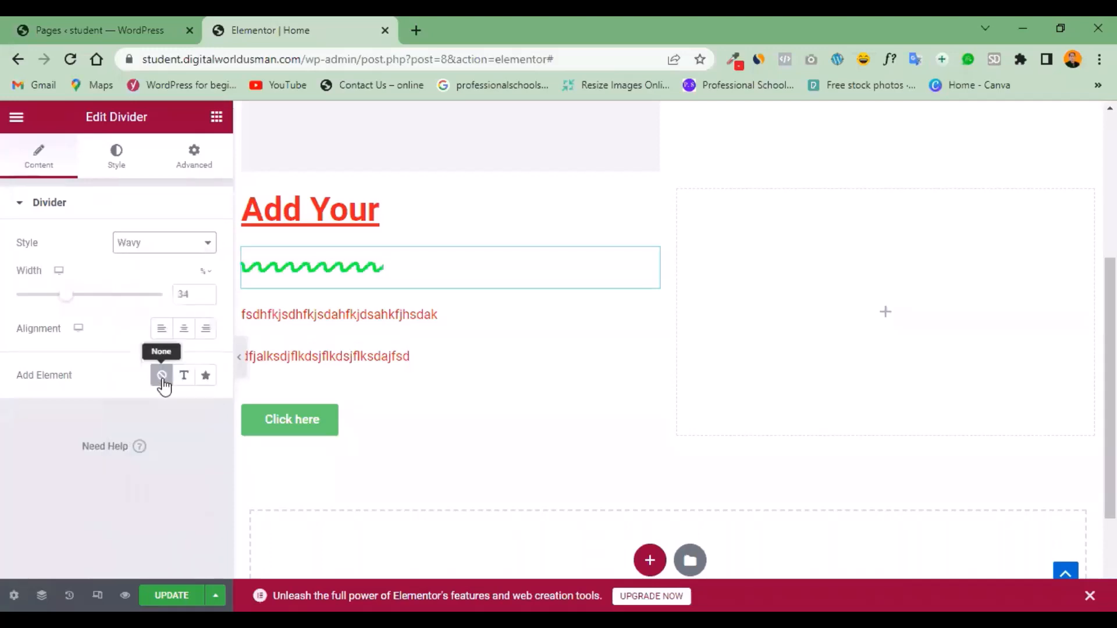
Try the Rhombus, Parallelogram and Leaves styles on the divider and widen it to 38%.
left_click(165, 243)
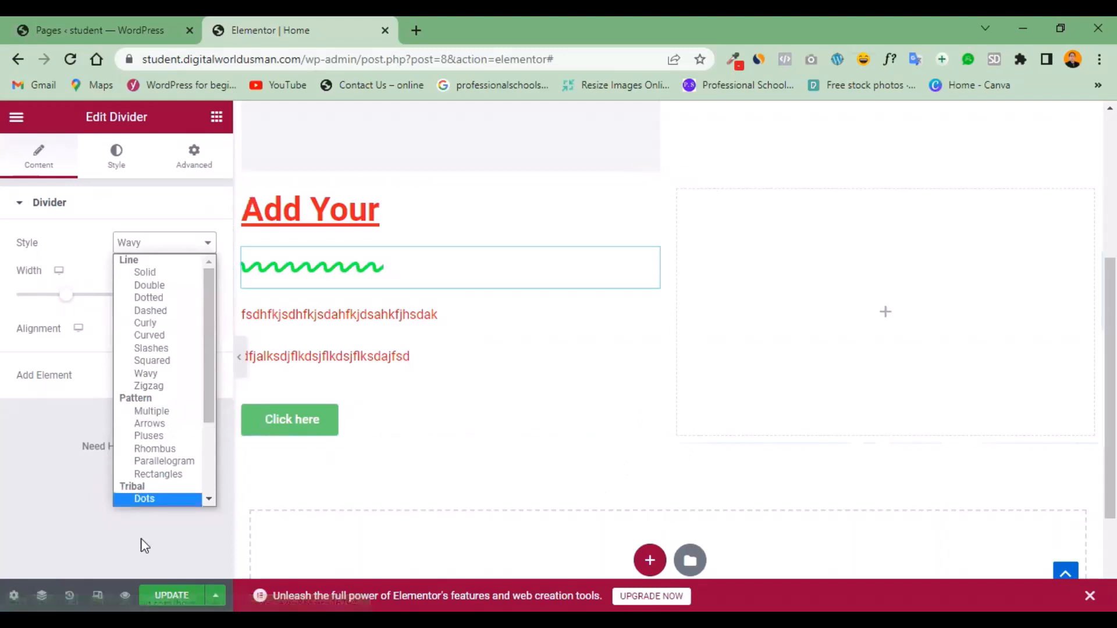
left_click(423, 432)
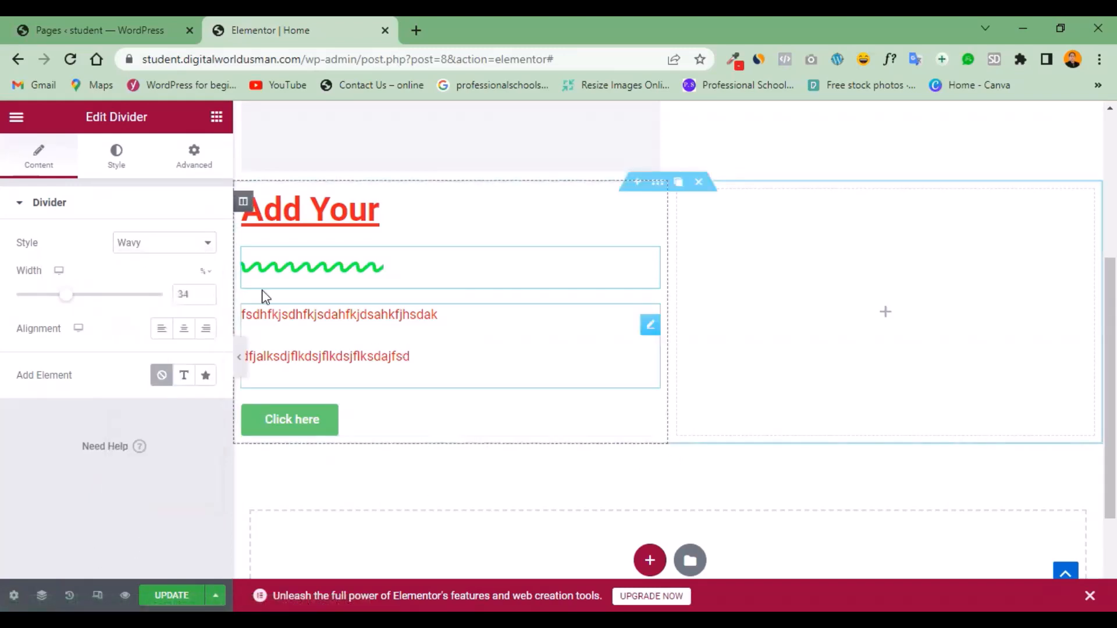
left_click(207, 249)
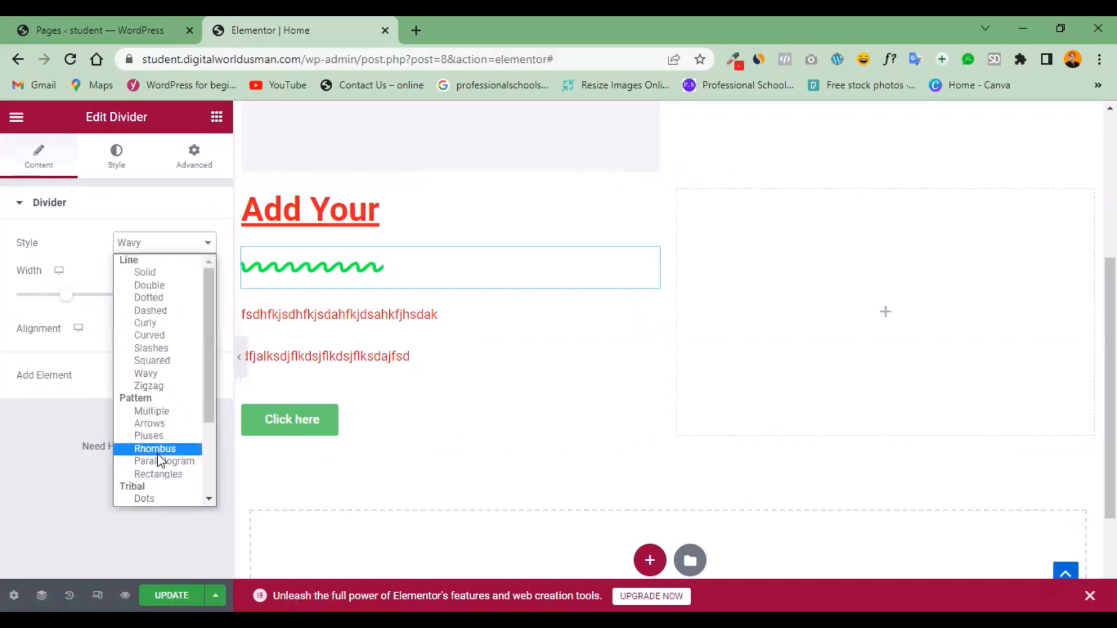
left_click(165, 449)
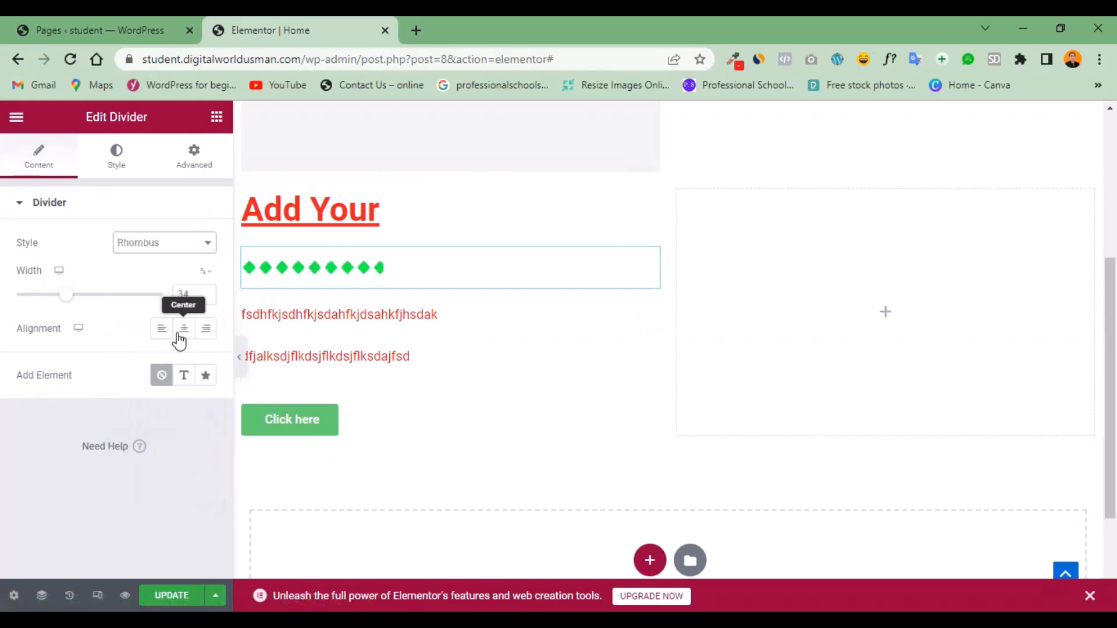
left_click(212, 255)
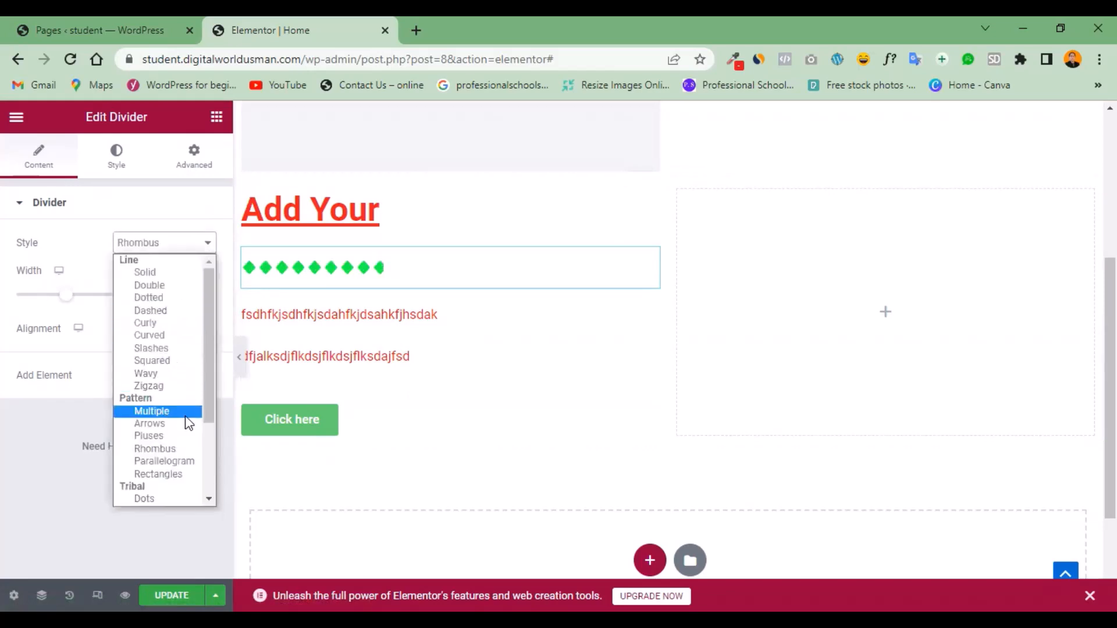
left_click(171, 465)
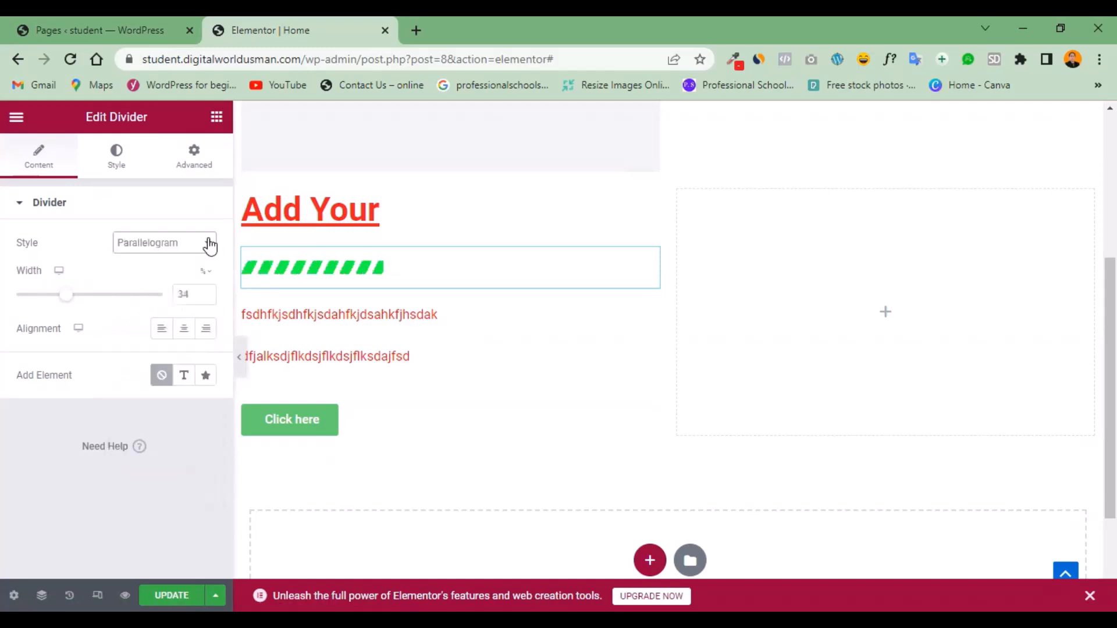
left_click(210, 245)
scroll(210, 443, "down", 1)
scroll(211, 429, "down", 3)
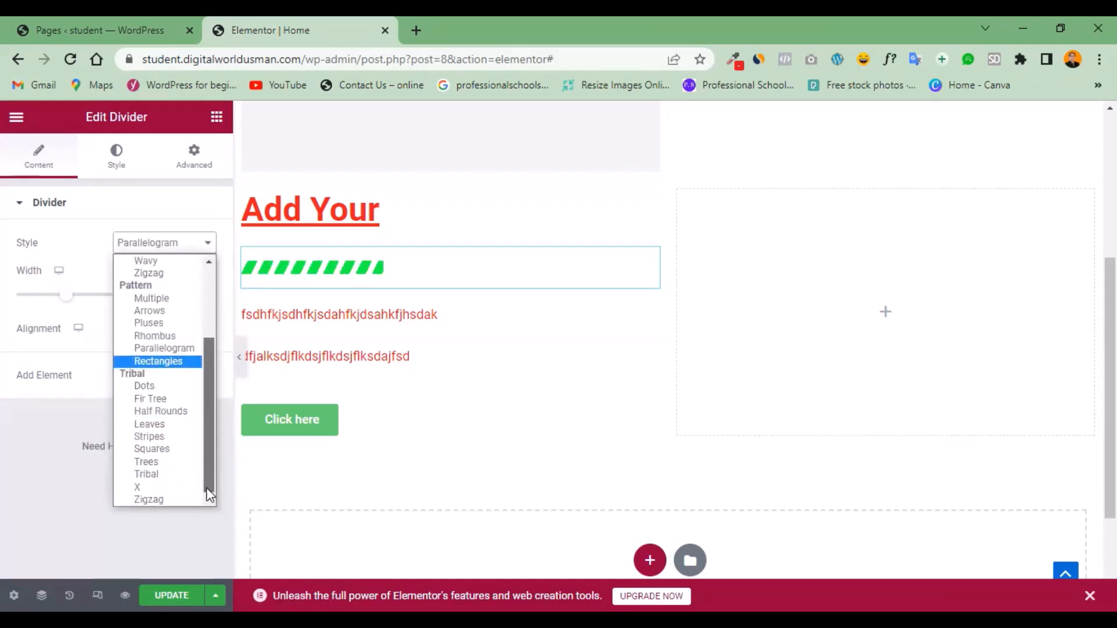
left_click(161, 425)
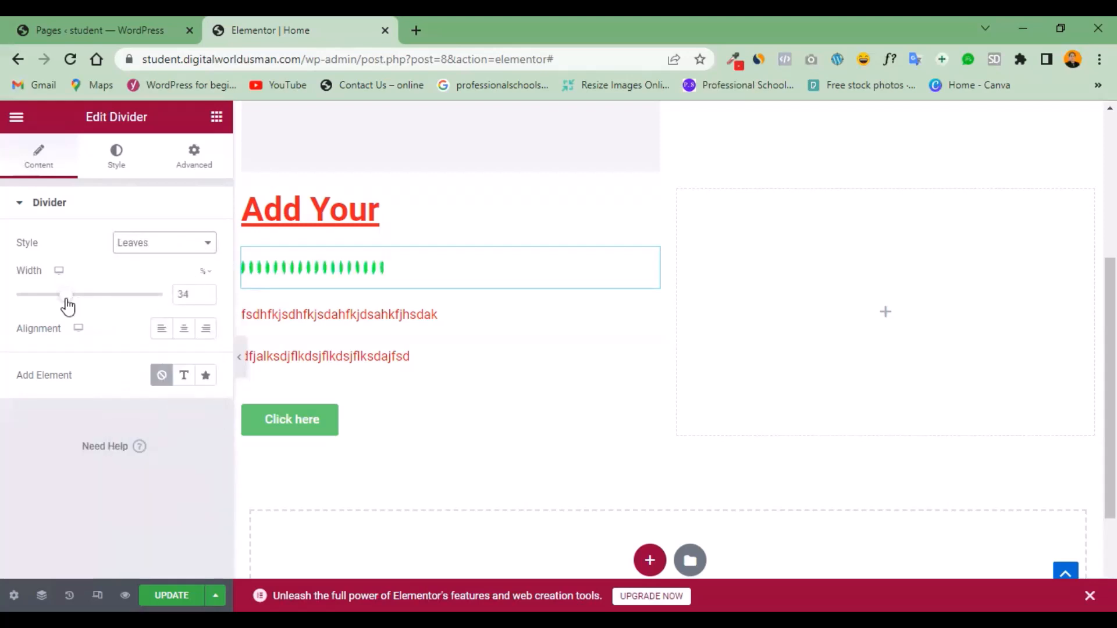
mouse_move(62, 302)
left_mouse_down()
mouse_move(130, 297)
mouse_move(71, 298)
left_mouse_up()
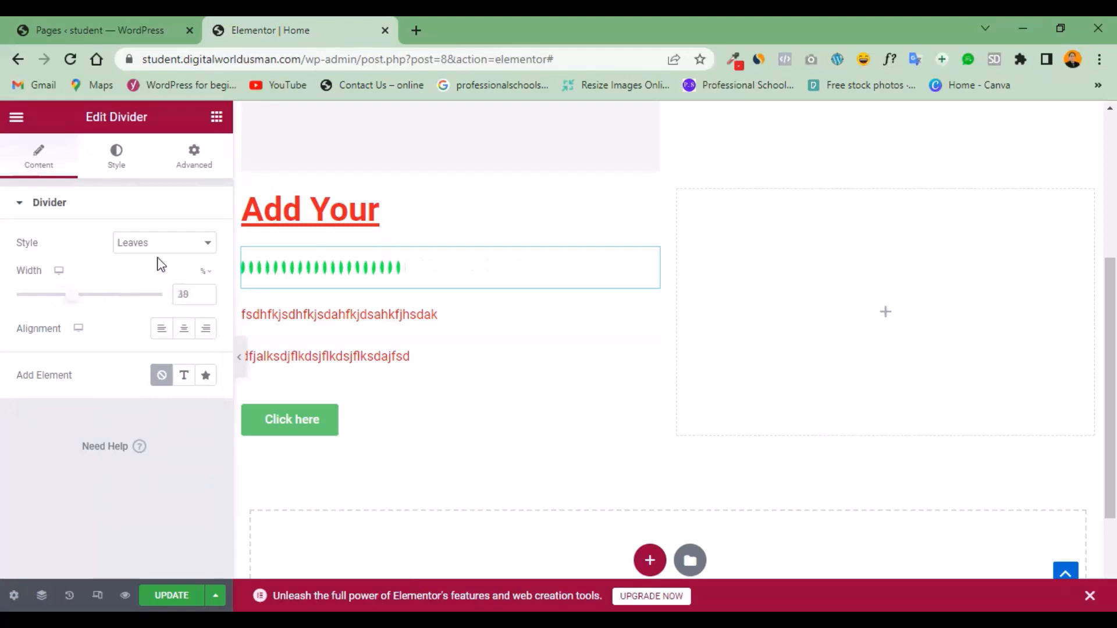
Set the divider's style to Fir Tree and widen it past the end of the first text paragraph.
left_click(201, 250)
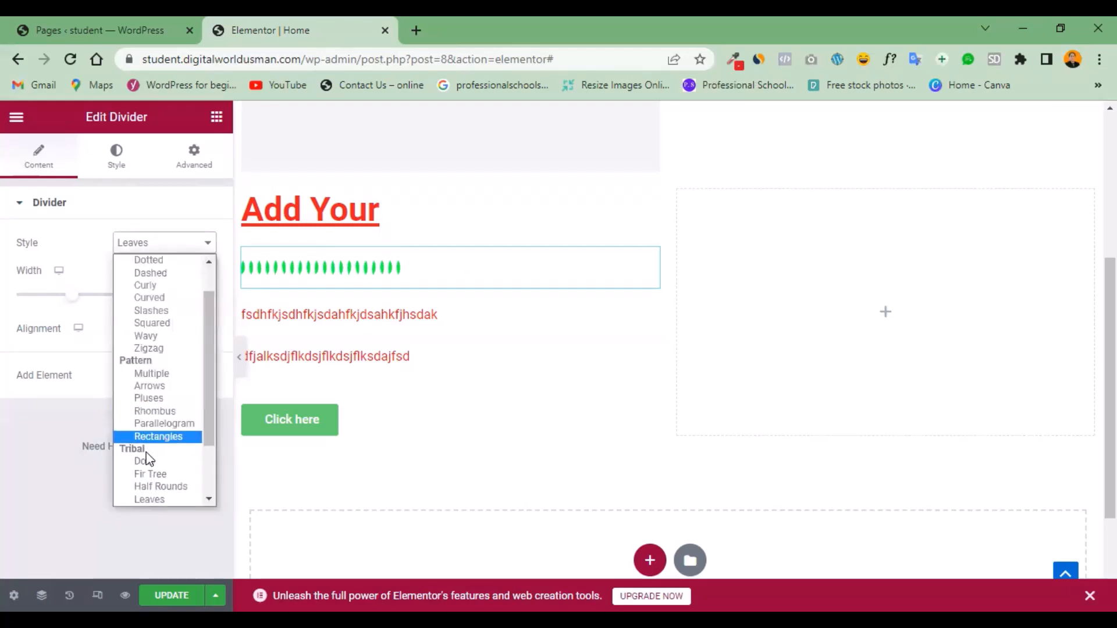
left_click(153, 475)
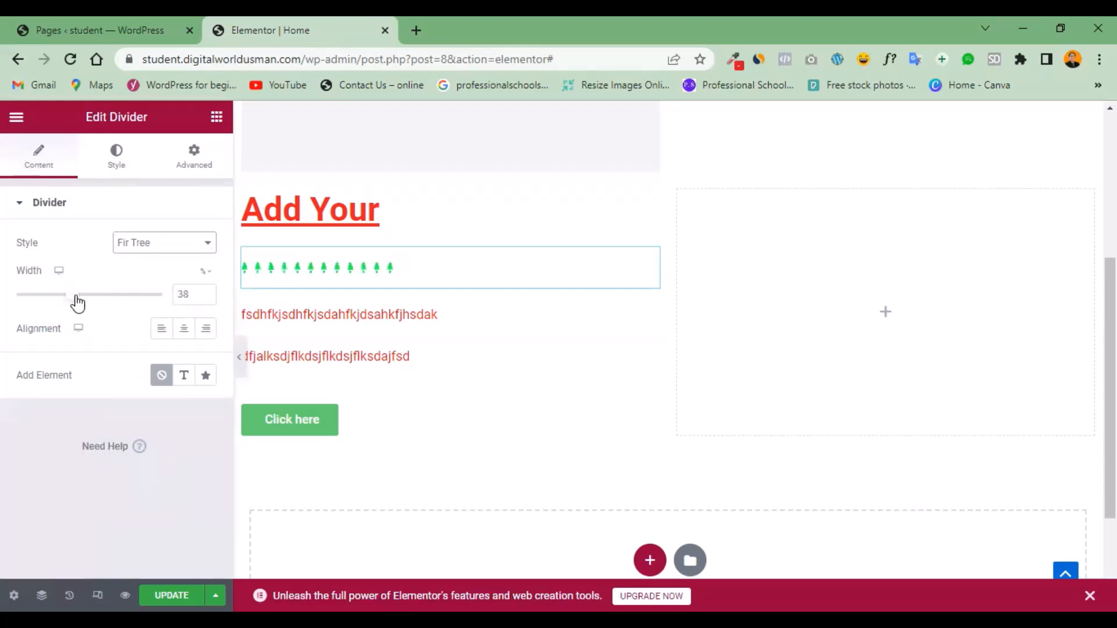
left_click_drag(72, 294, 93, 294)
Reduce the size of the divider's Fir Tree pattern to 17.8.
left_click(116, 170)
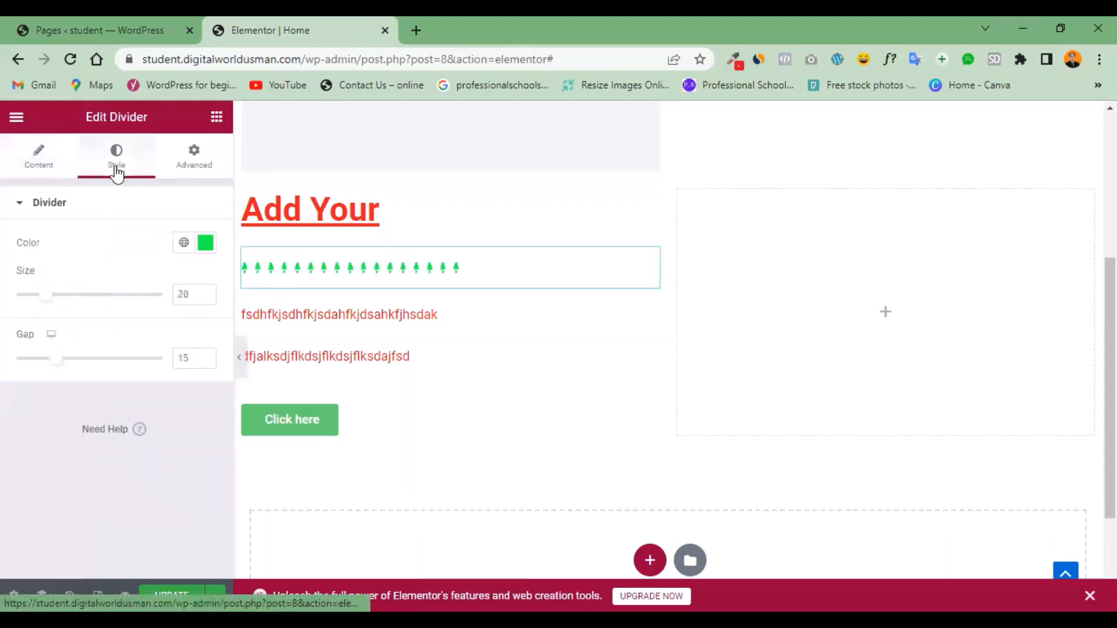
mouse_move(45, 295)
left_mouse_down()
mouse_move(116, 296)
mouse_move(45, 301)
left_mouse_up()
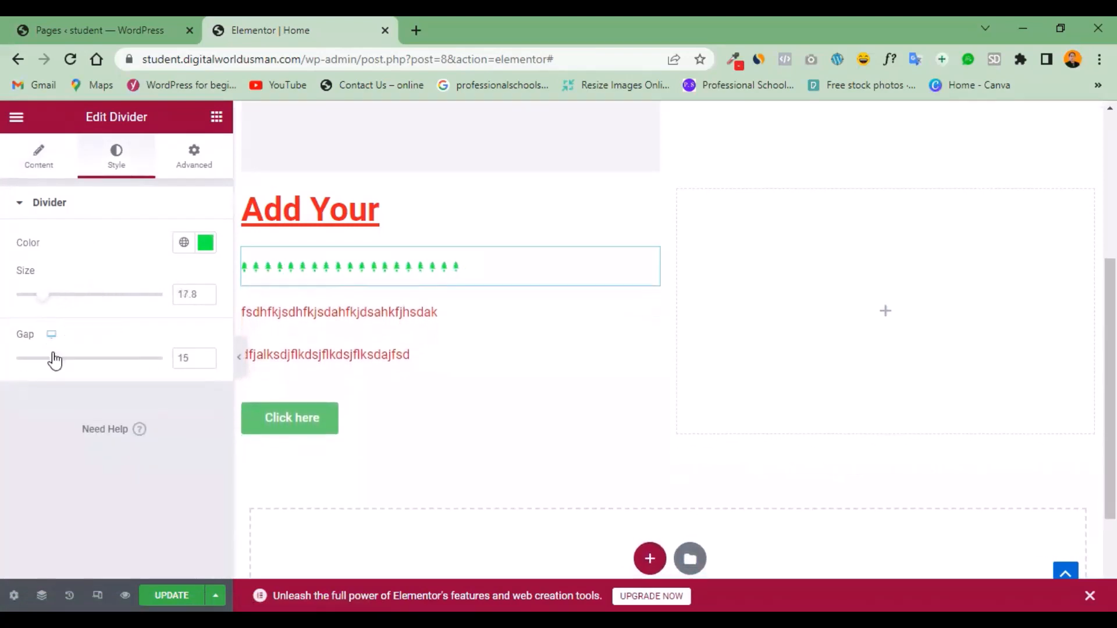
Unlink the divider's margin values, try top margins of -20, -30 and -40 px, and set the top margin to 40 px.
mouse_move(54, 358)
left_mouse_down()
mouse_move(100, 357)
mouse_move(55, 356)
left_mouse_up()
left_click(192, 158)
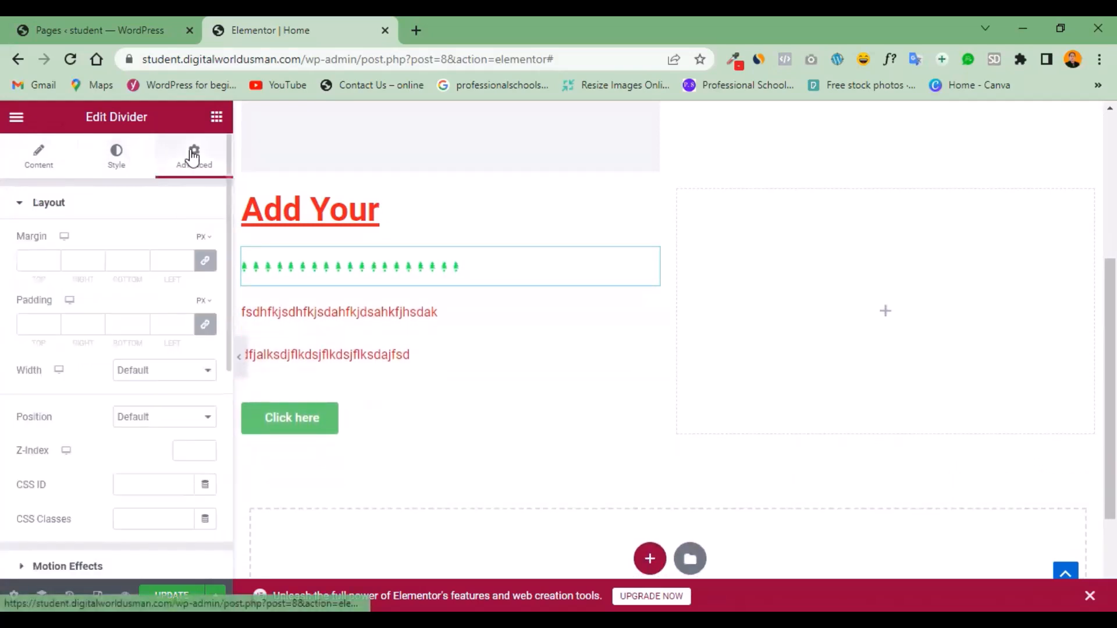
left_click(205, 260)
left_click(23, 261)
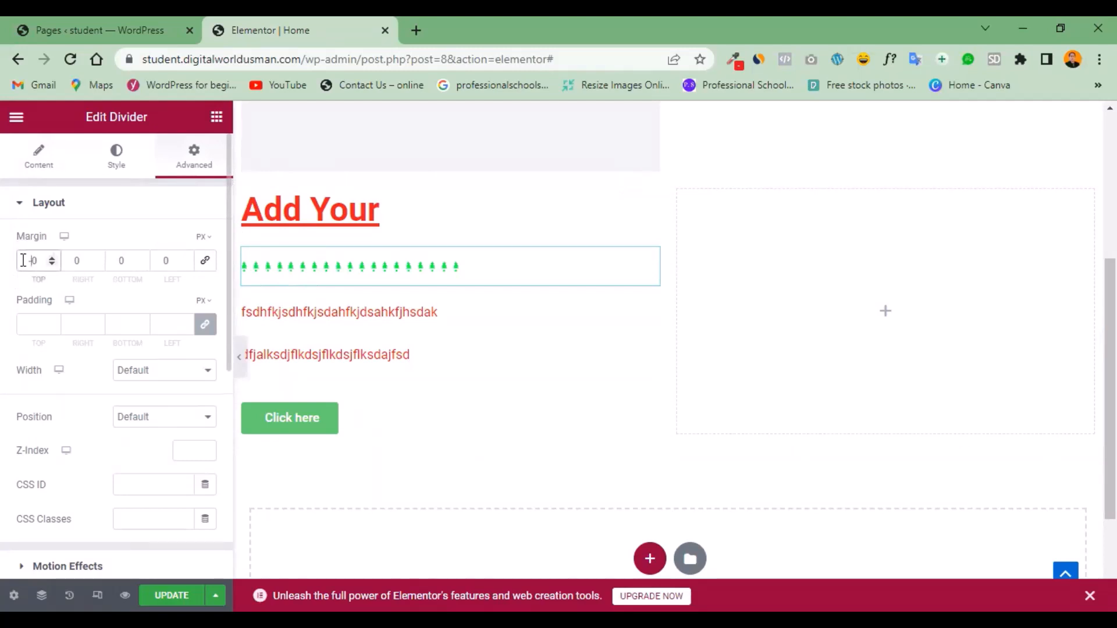
type("-2")
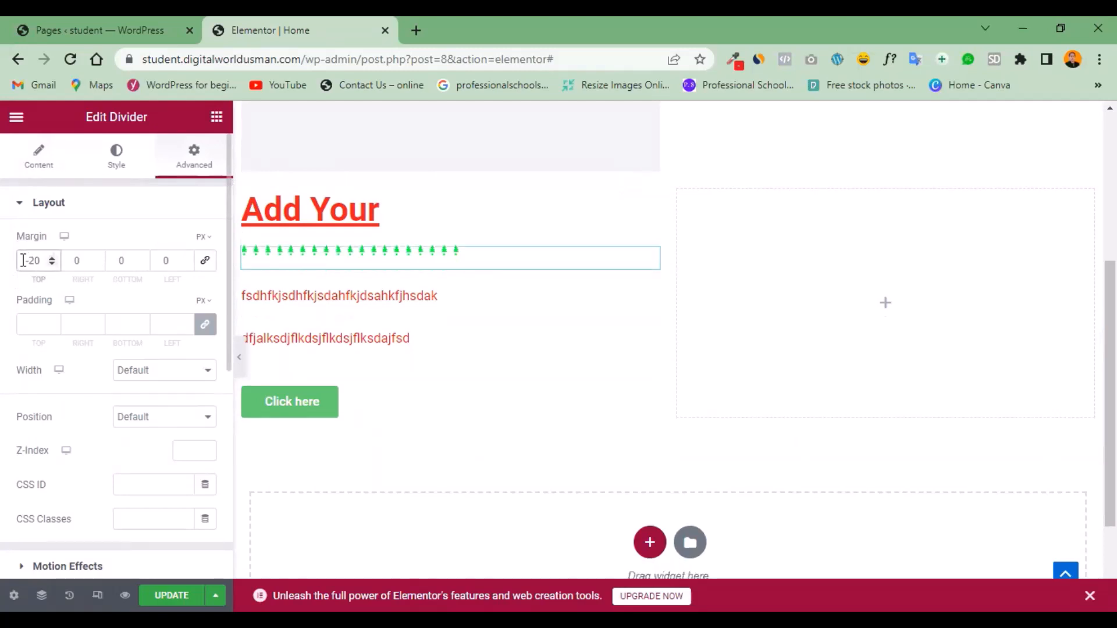
key("BackSpace")
type("3")
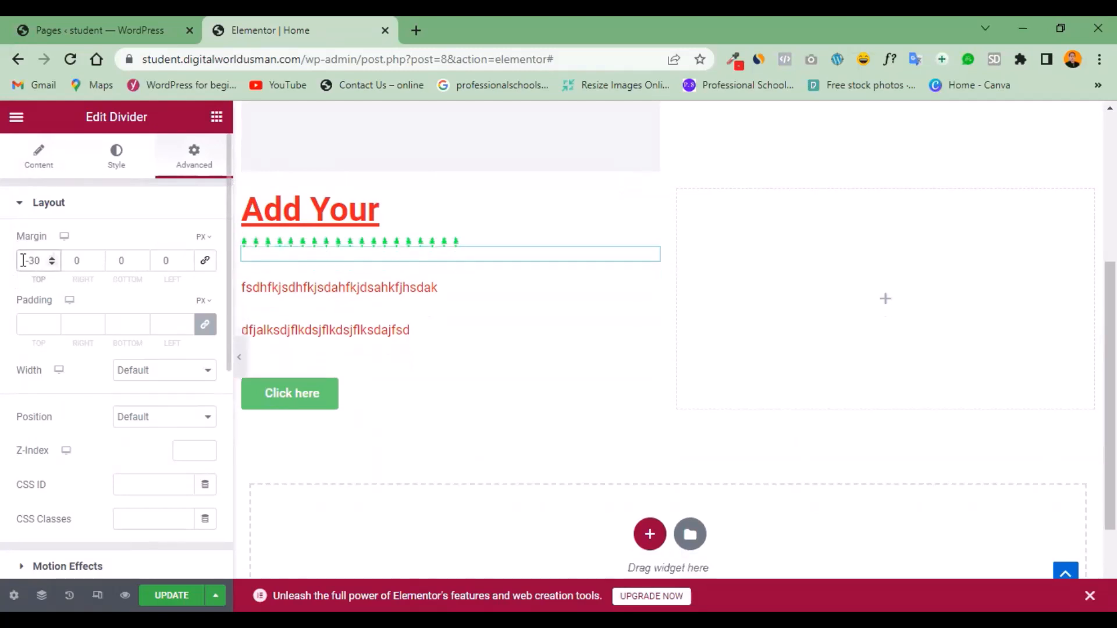
key("BackSpace")
type("4")
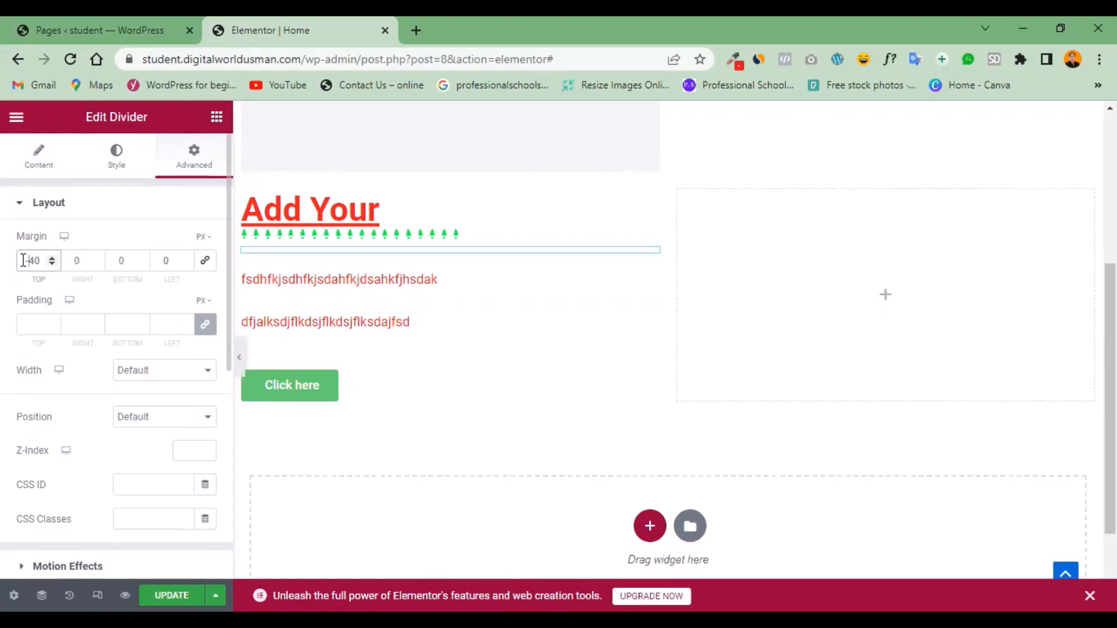
key("BackSpace")
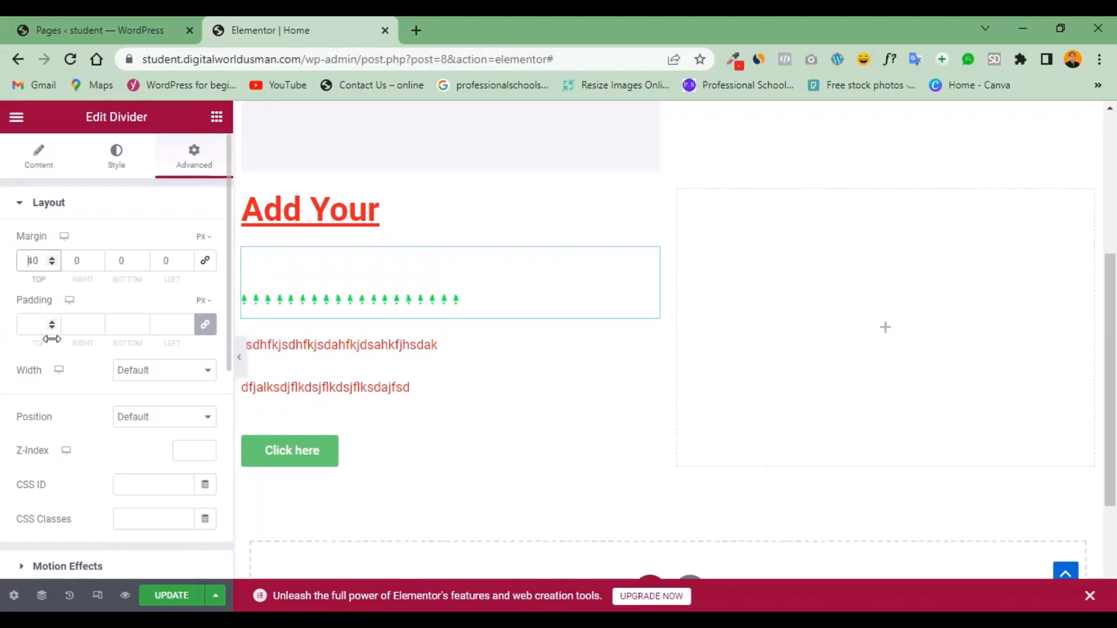
Unlink the divider's padding values, try left paddings of 200 and 20 px, and return the left padding to 0.
left_click(32, 328)
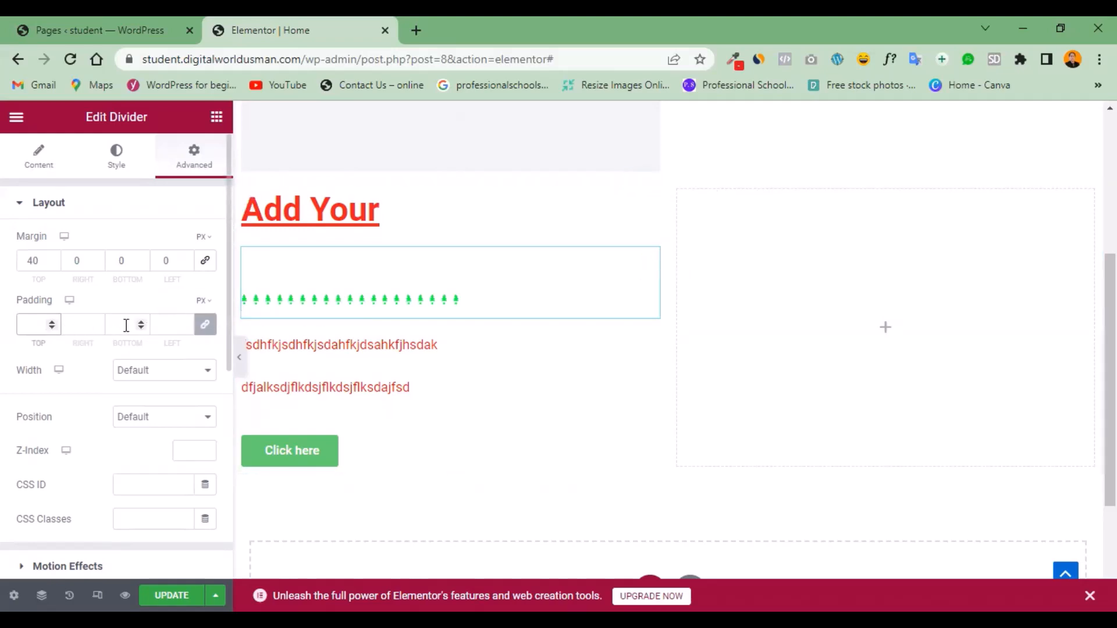
left_click(205, 324)
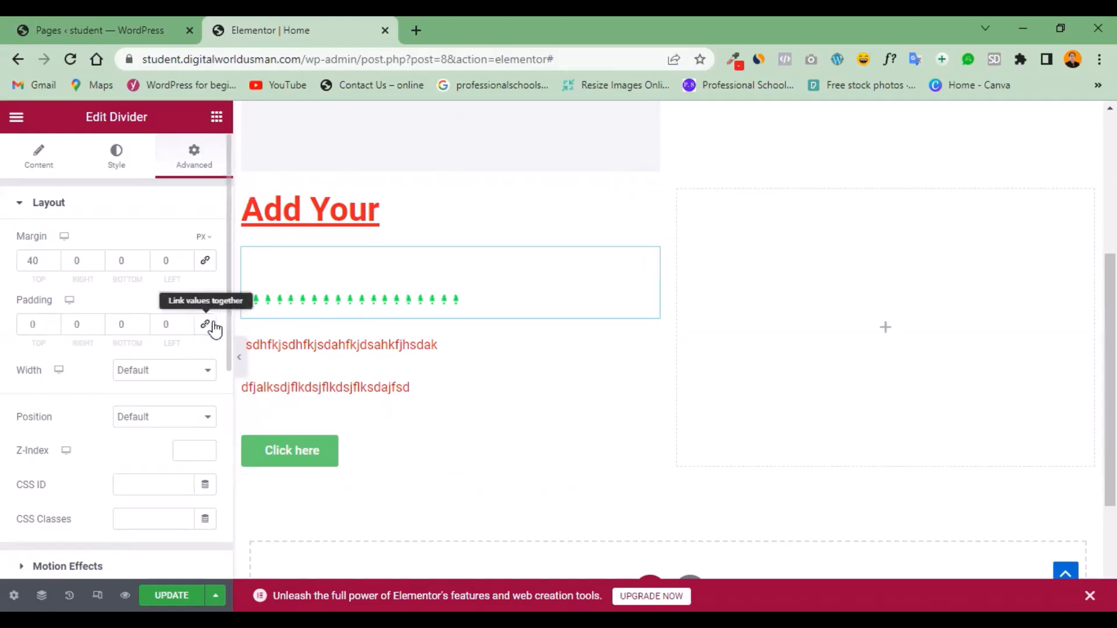
left_click(160, 328)
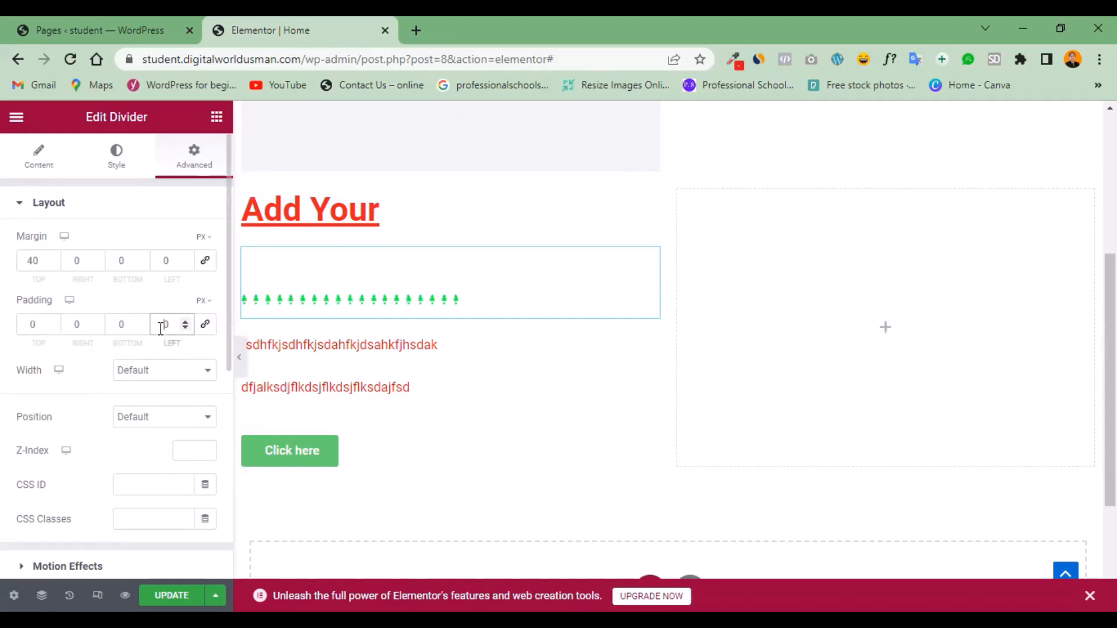
type("10")
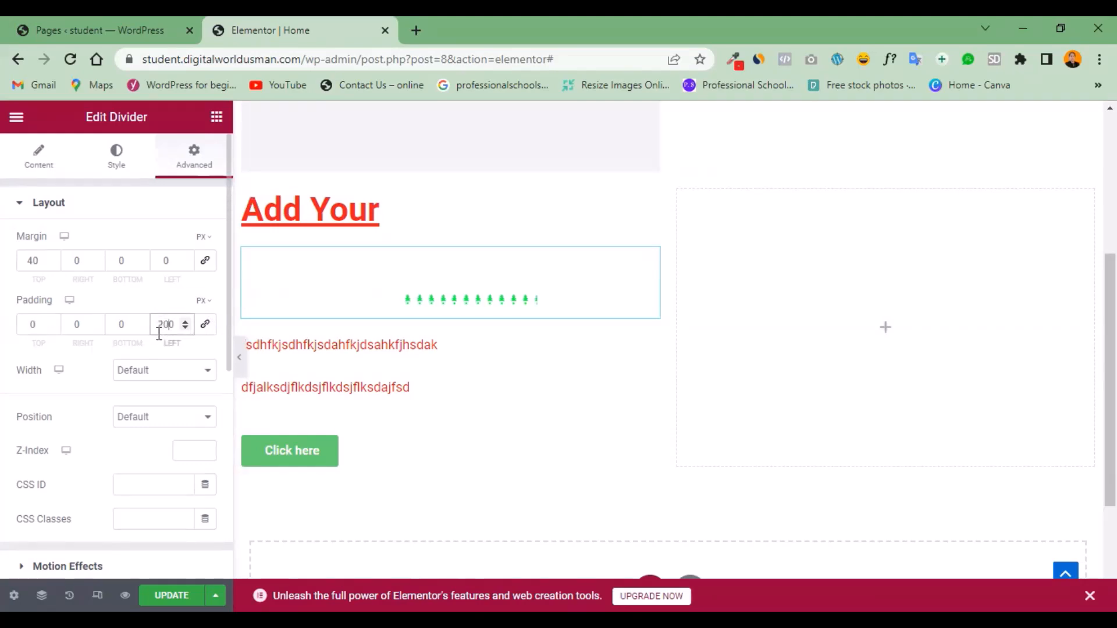
key("BackSpace")
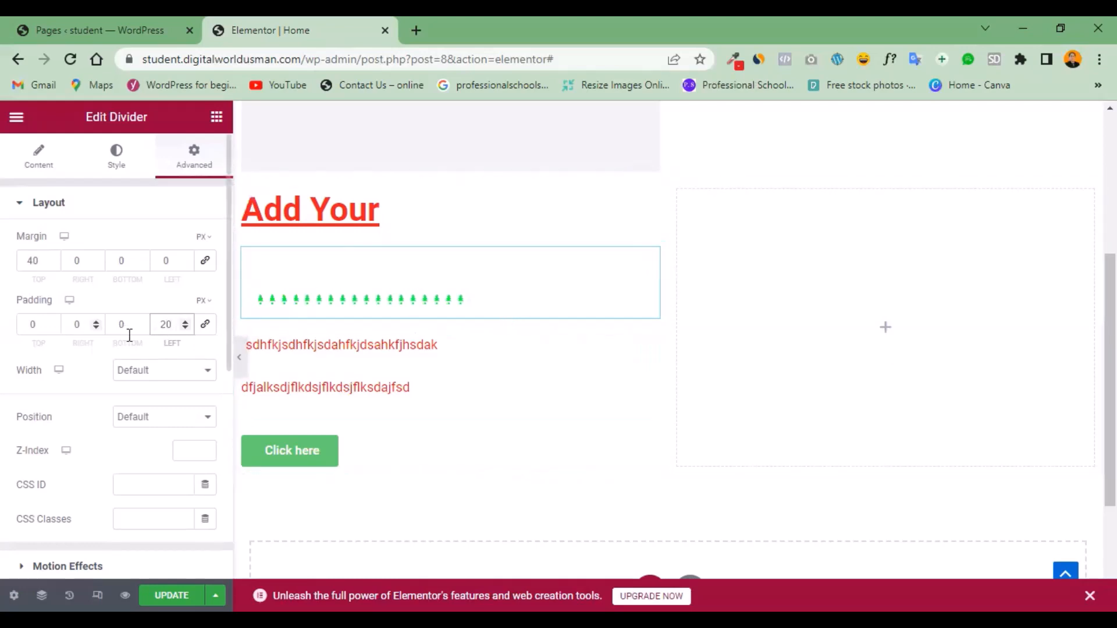
key("BackSpace")
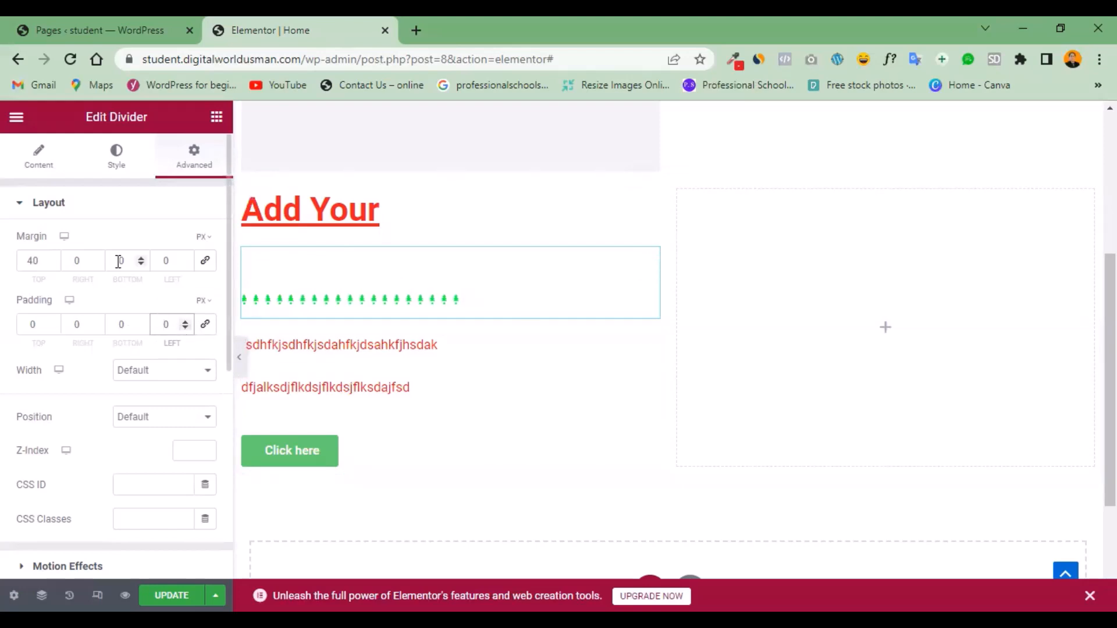
Try a left margin of 200 px on the divider and set it to 20 px.
left_click(155, 259)
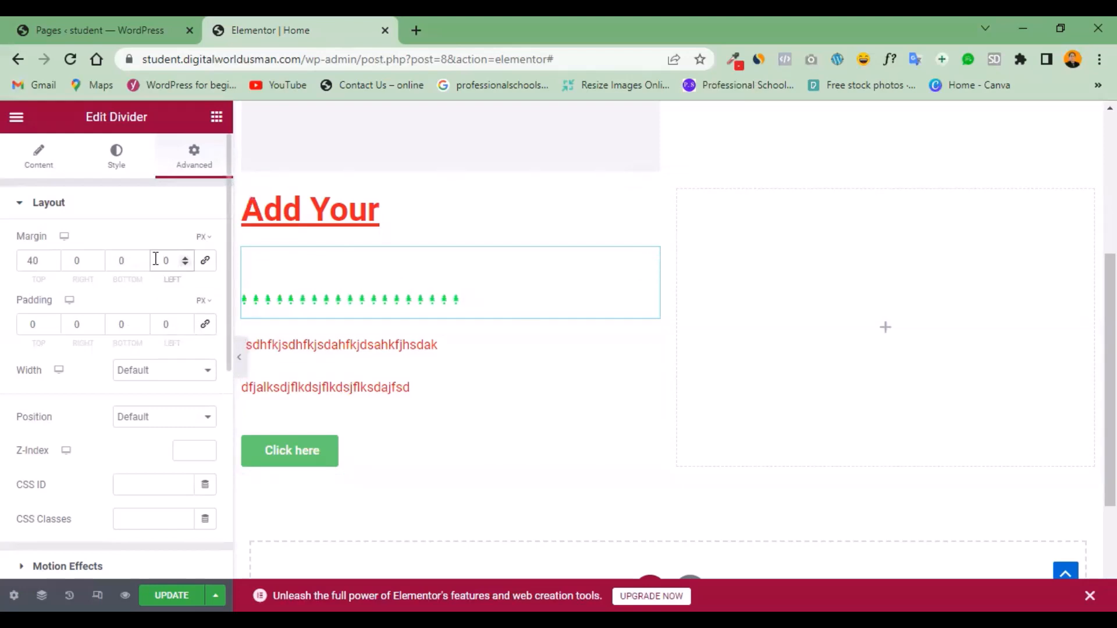
type("2")
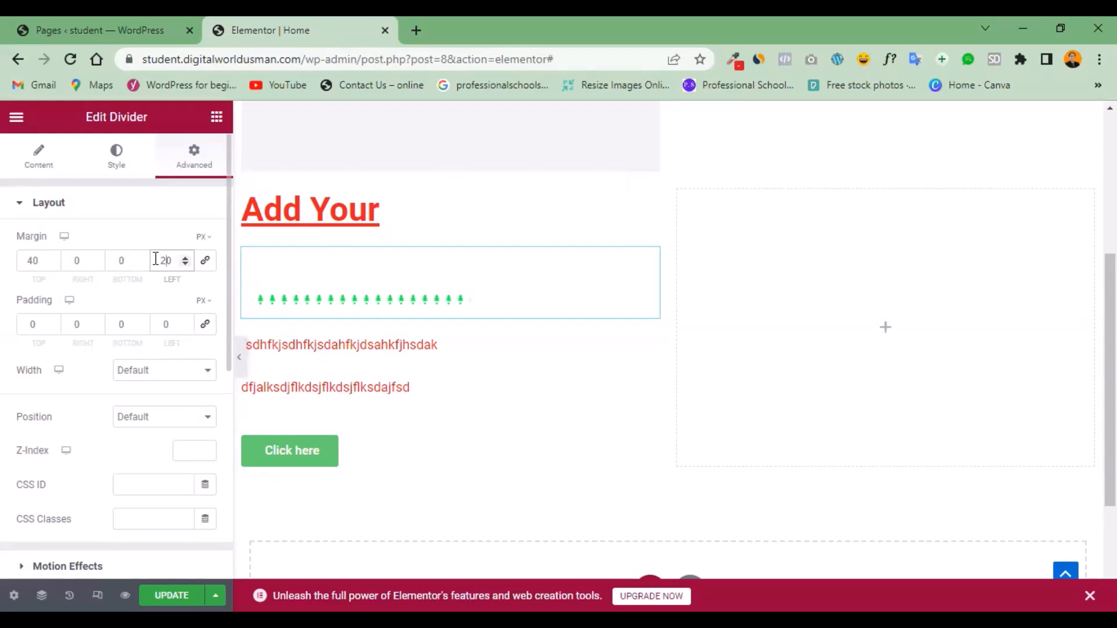
type("0")
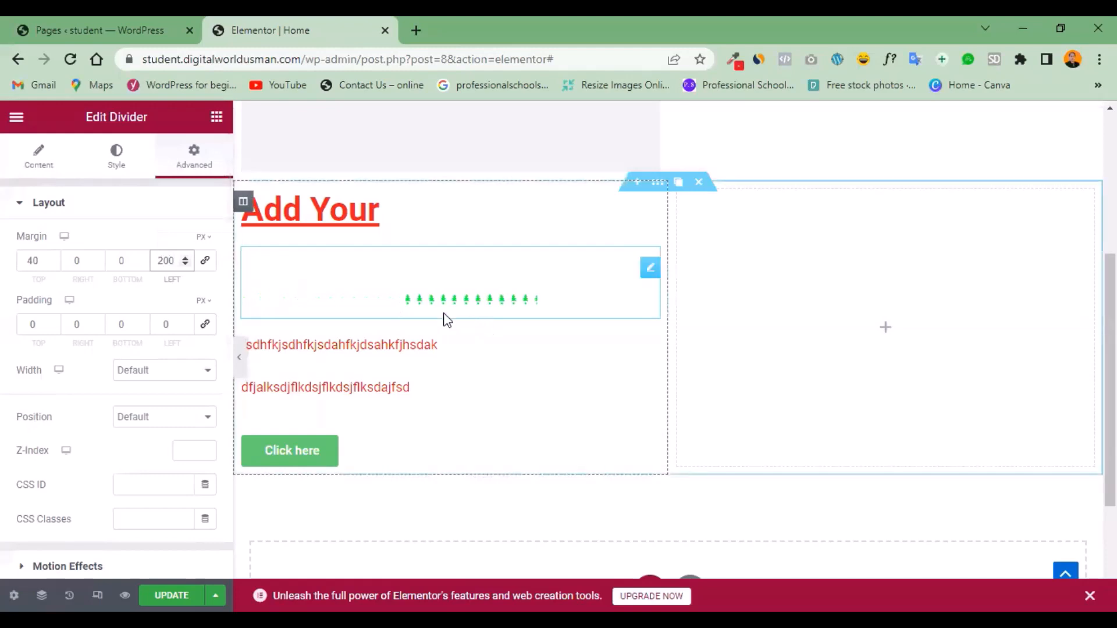
key("BackSpace")
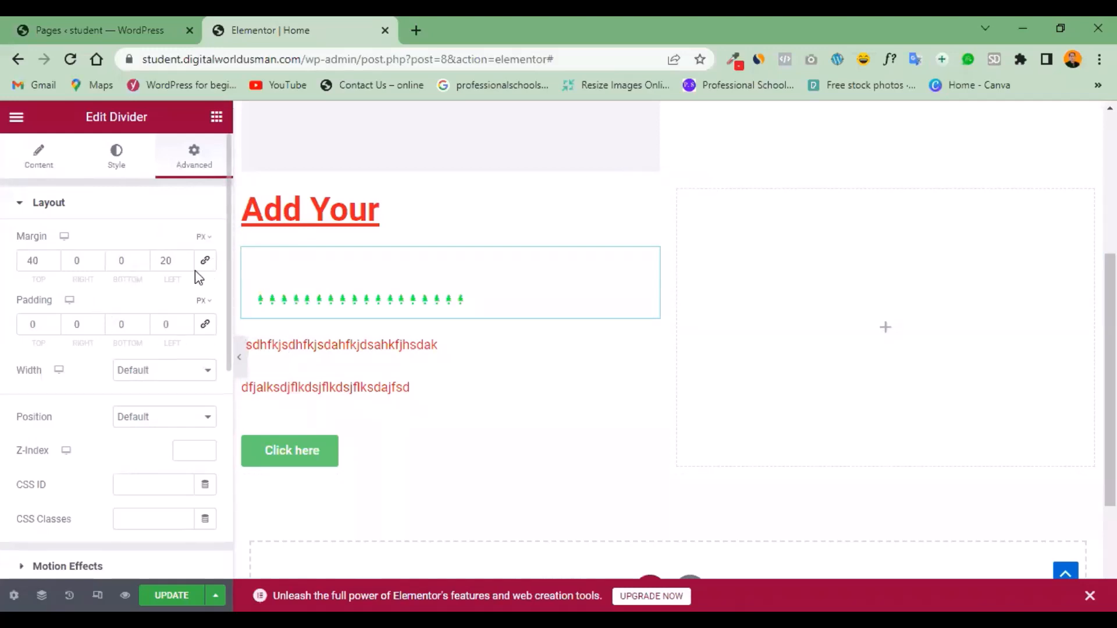
left_click(164, 260)
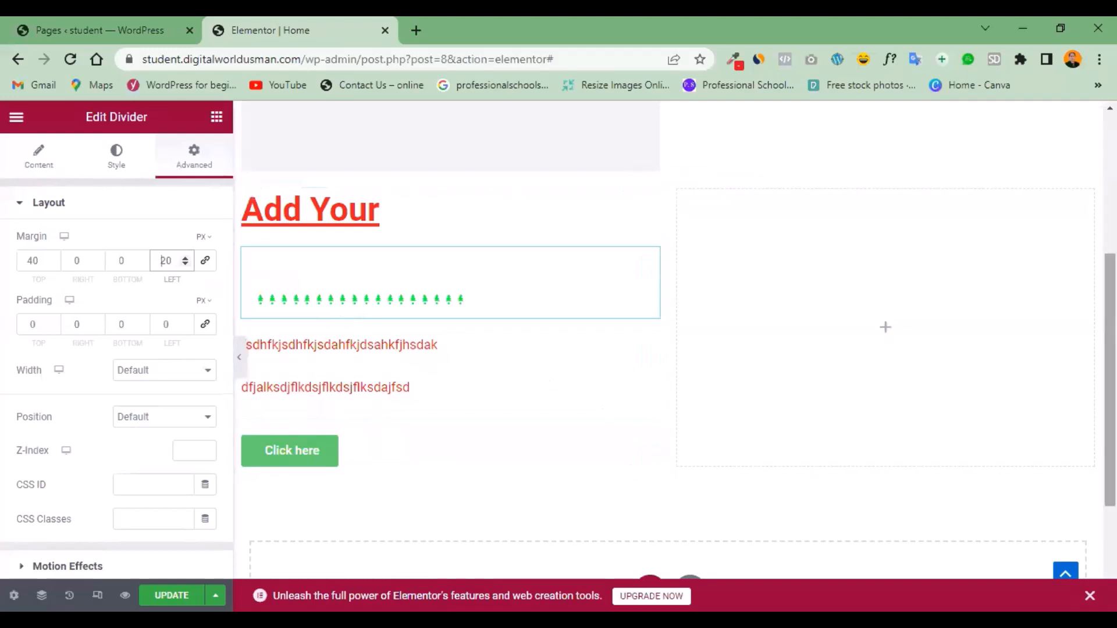
Add a single-column section below the two-column section and place a Divider widget in it.
scroll(677, 441, "down", 2)
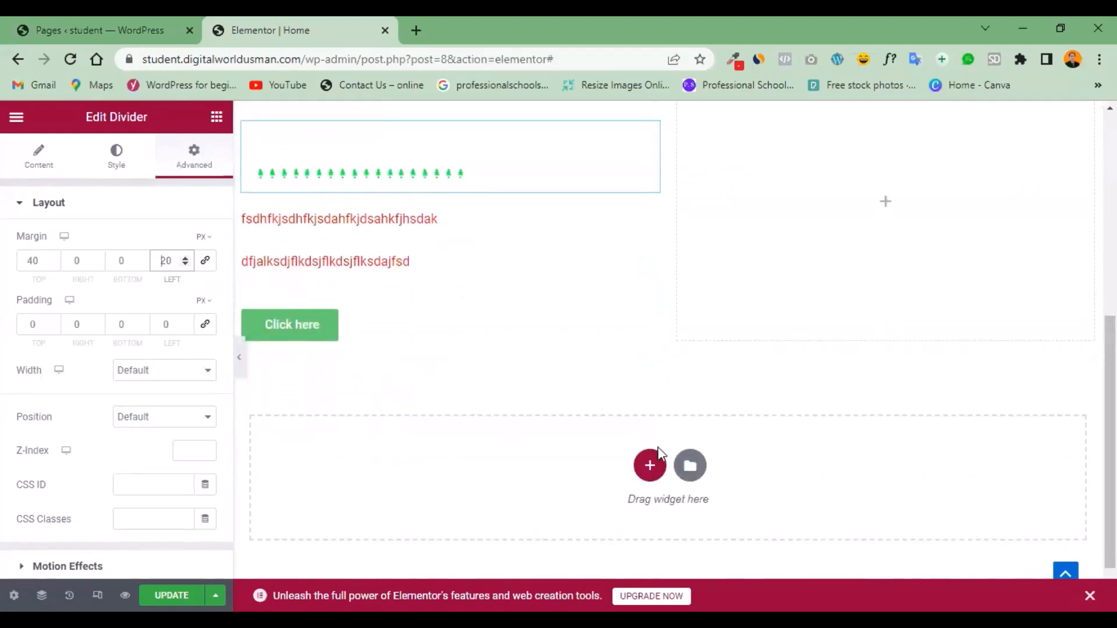
left_click(648, 466)
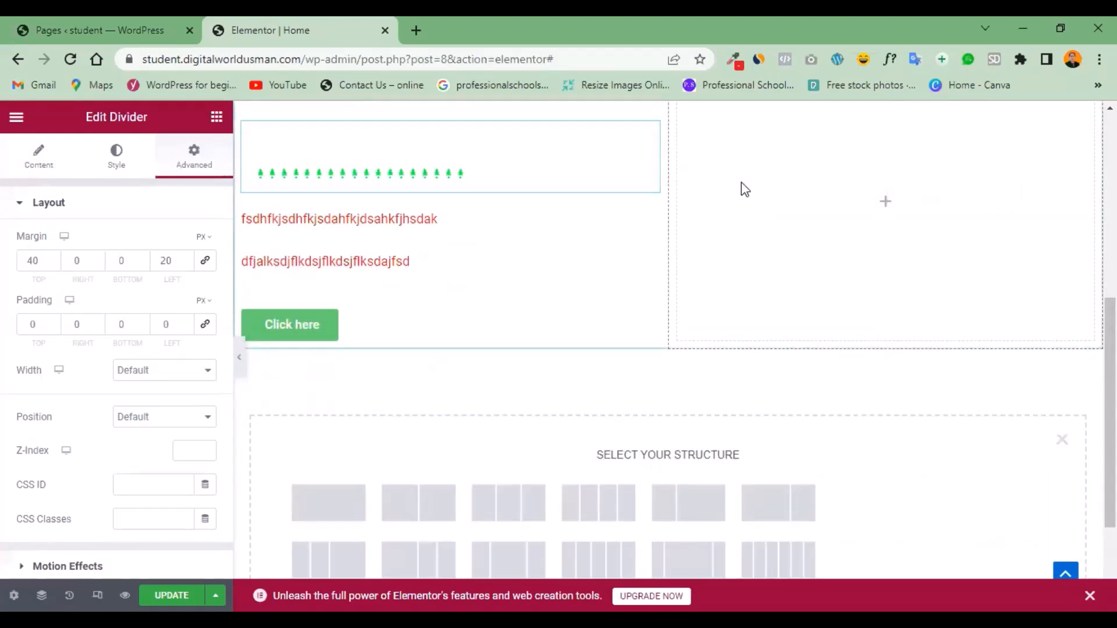
left_click(340, 494)
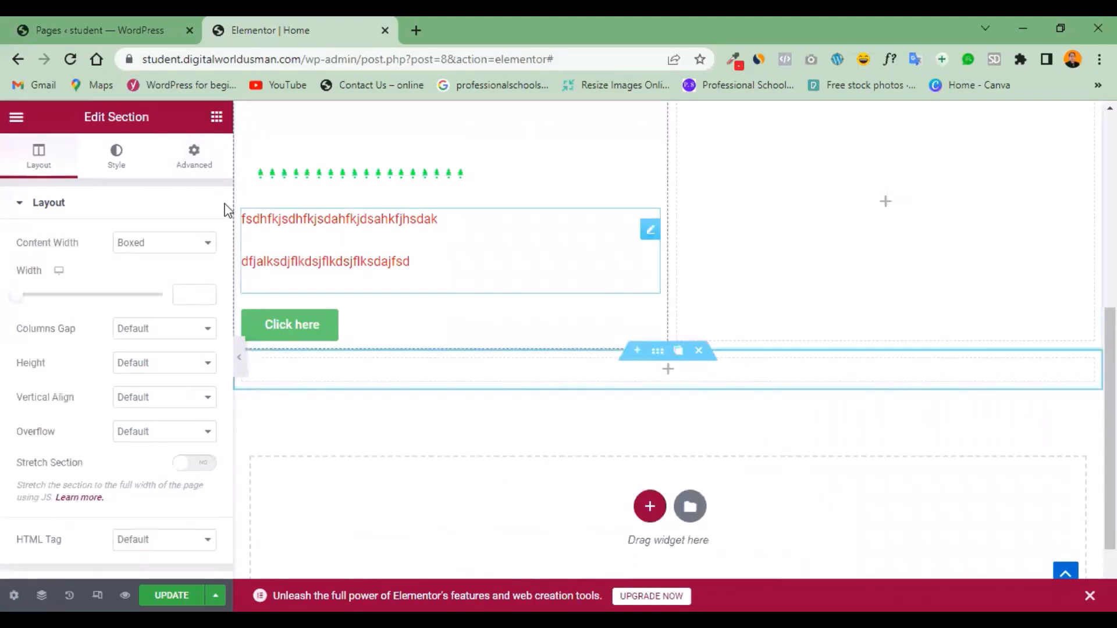
left_click(216, 119)
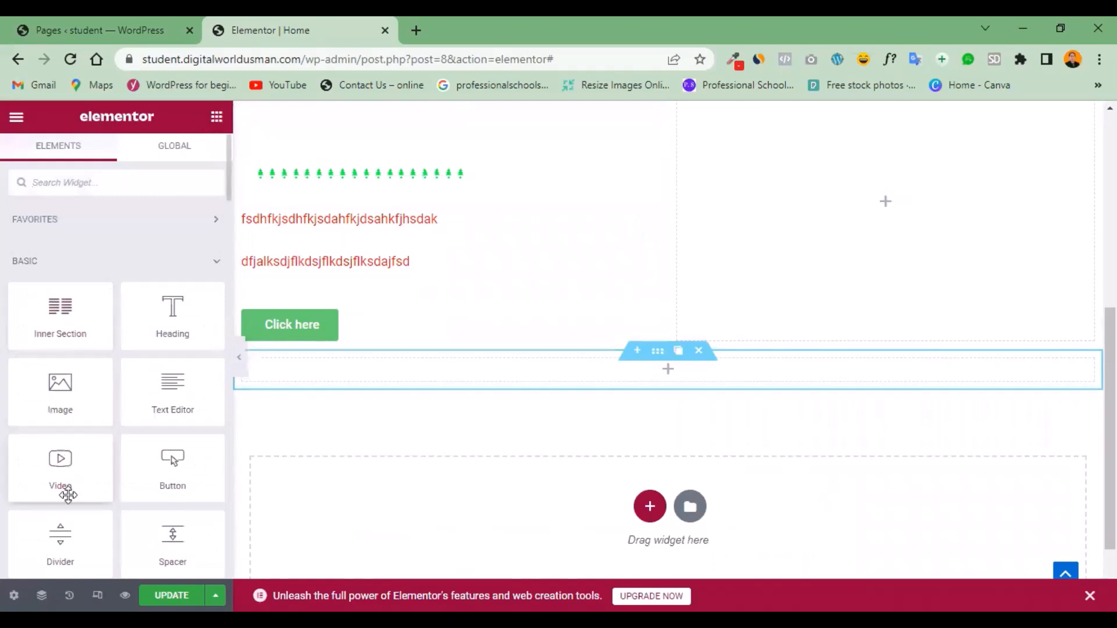
left_click_drag(65, 536, 636, 379)
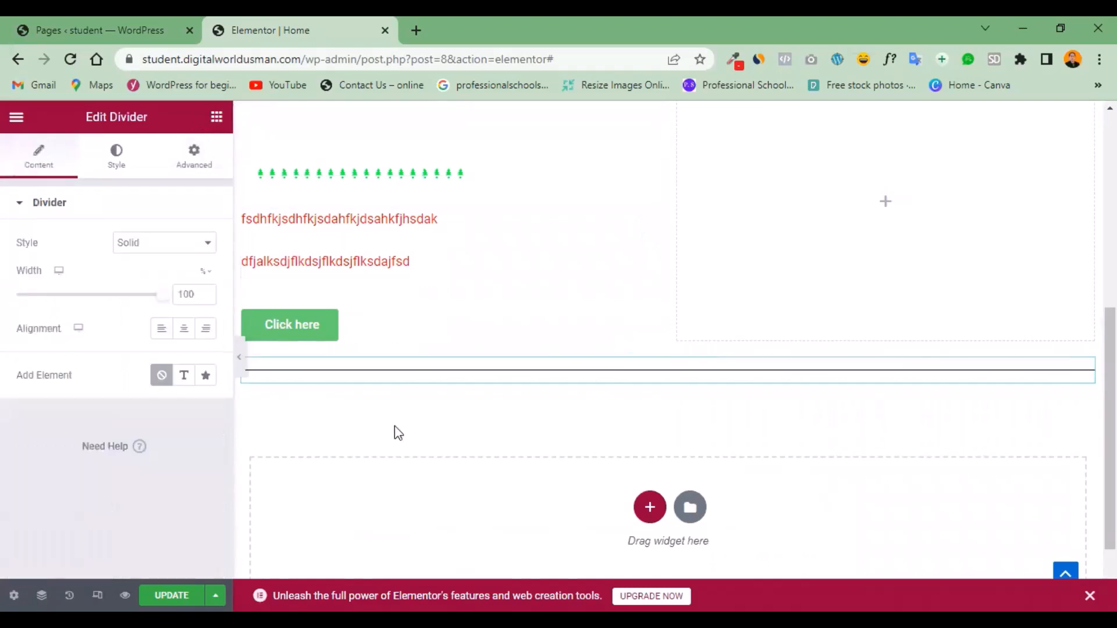
Try the Double style on the new divider, switch it to Dotted and reduce its width to 50%.
left_click(174, 242)
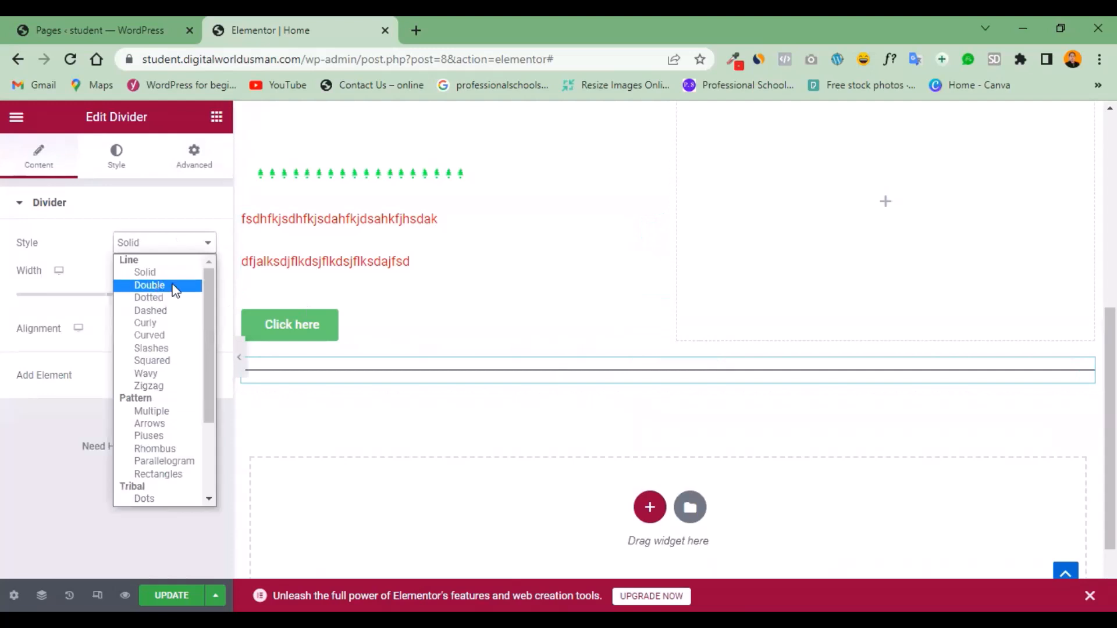
left_click(155, 286)
left_click(207, 248)
left_click(155, 299)
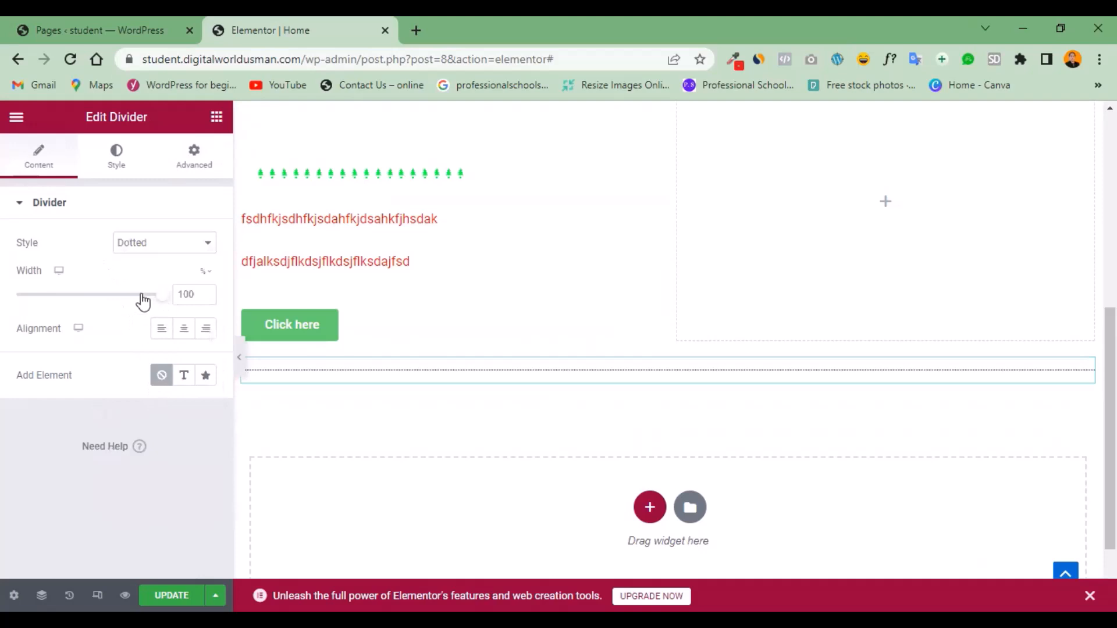
left_click_drag(142, 299, 88, 294)
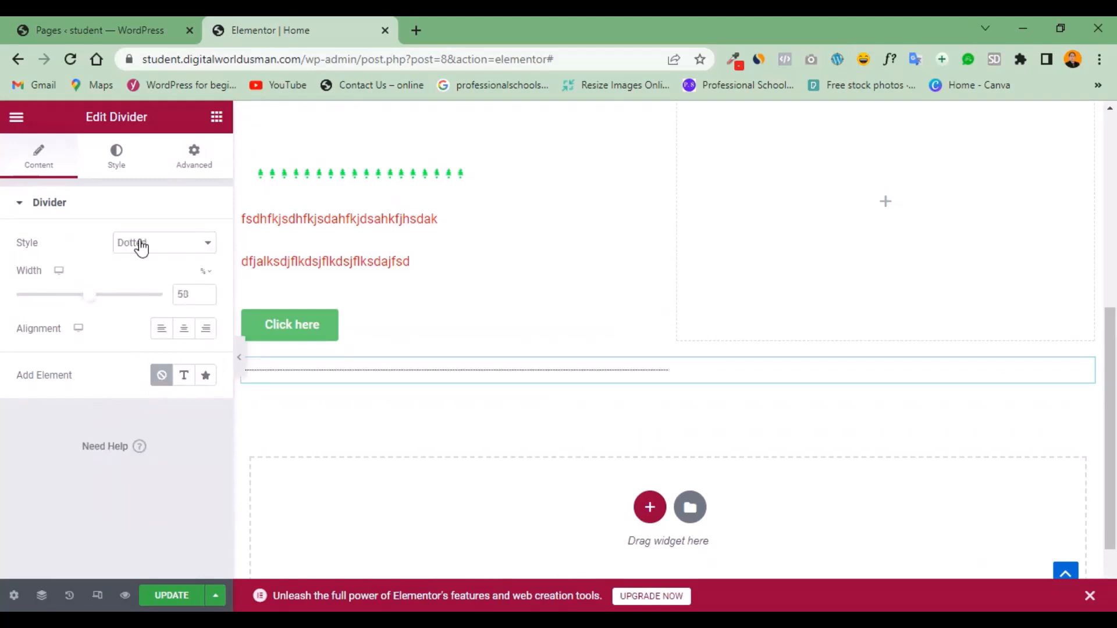
Increase the dotted divider's weight to 3.3 and align it to the center.
left_click(116, 163)
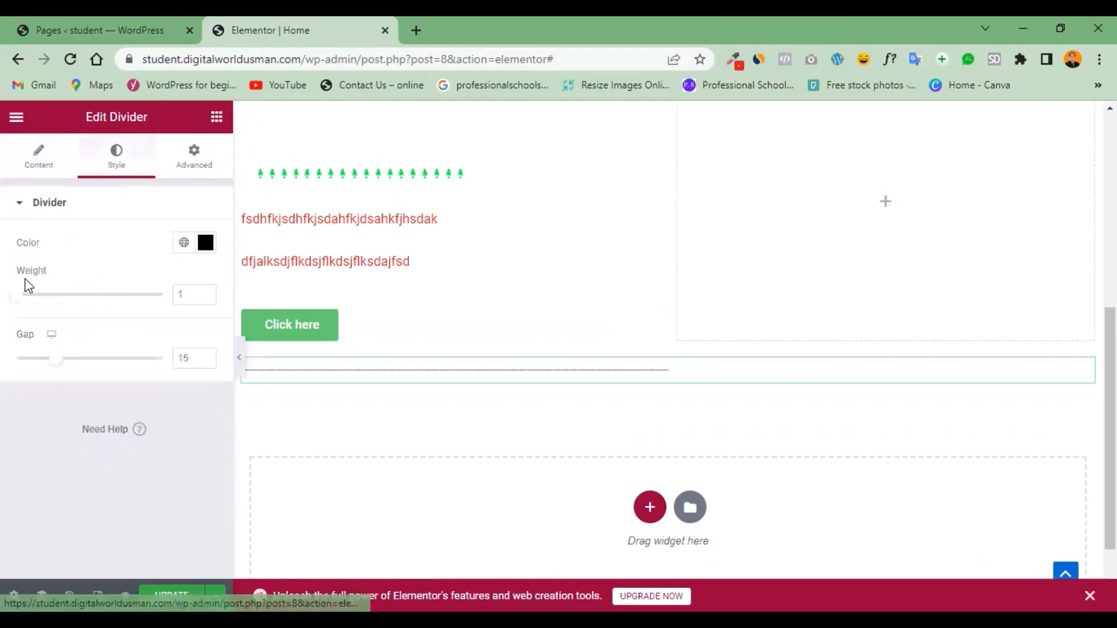
left_click_drag(17, 298, 55, 296)
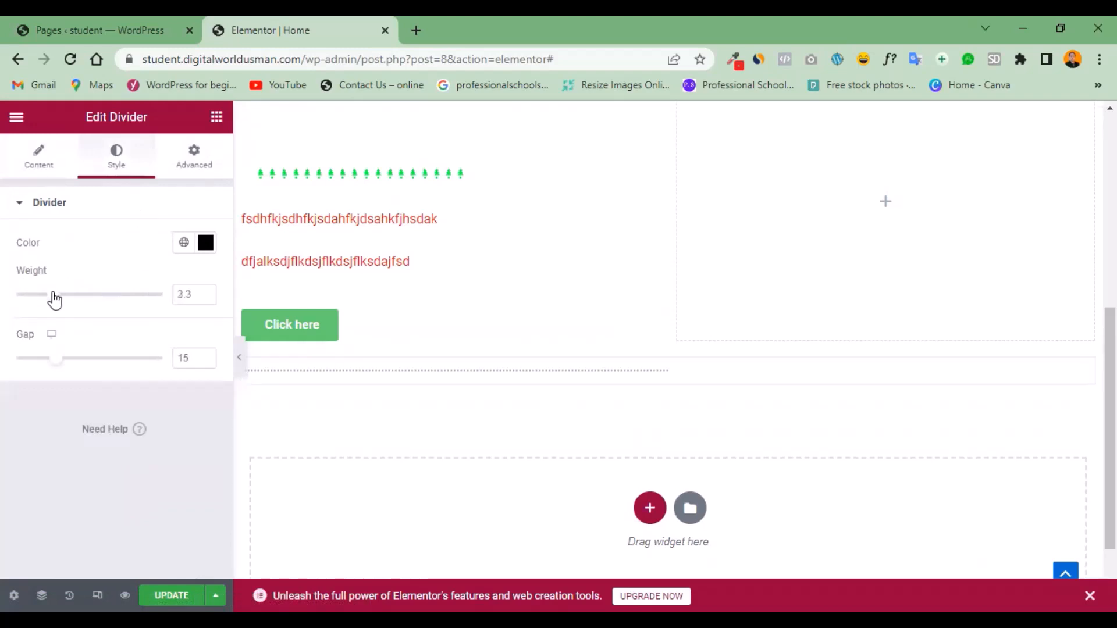
left_click(39, 168)
left_click(183, 330)
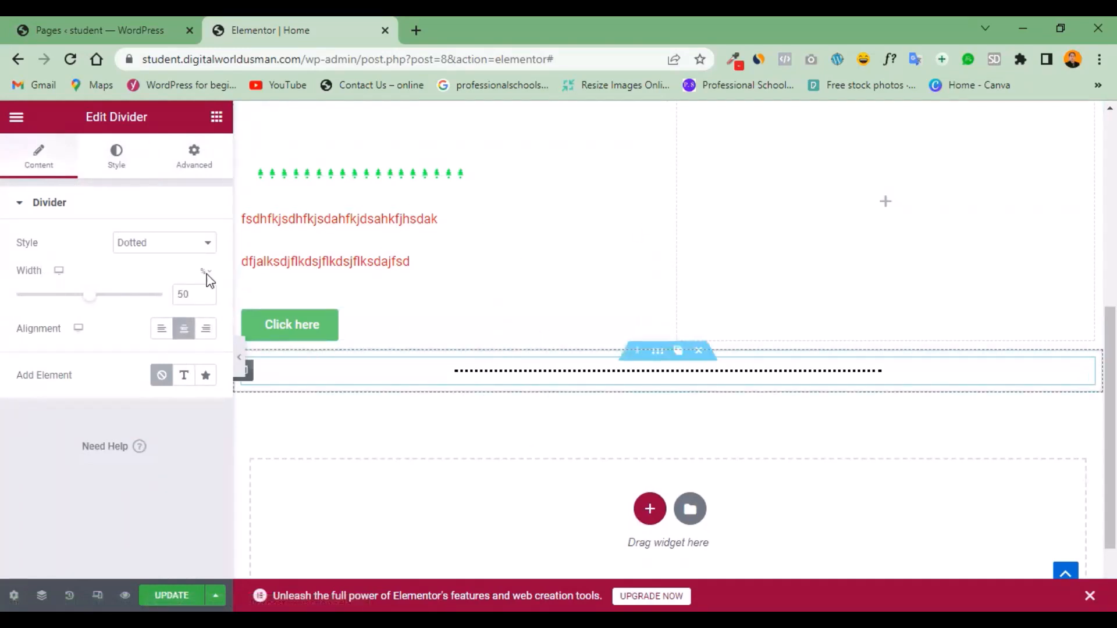
Try the Squared style on the centered divider, change it to Arrows and save the page.
left_click(204, 244)
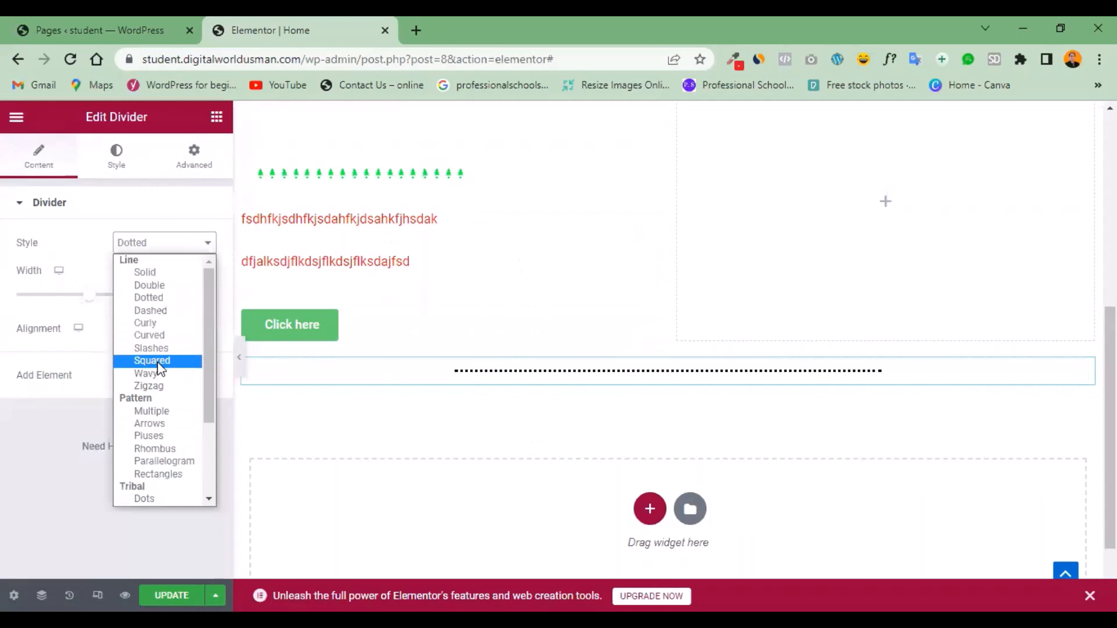
left_click(152, 361)
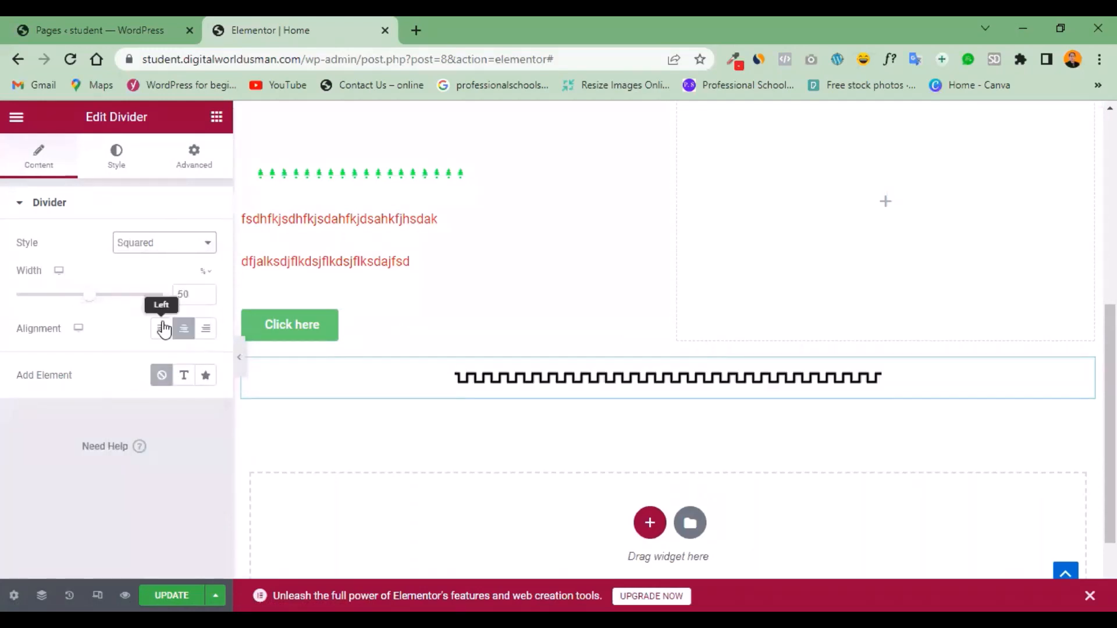
left_click(205, 244)
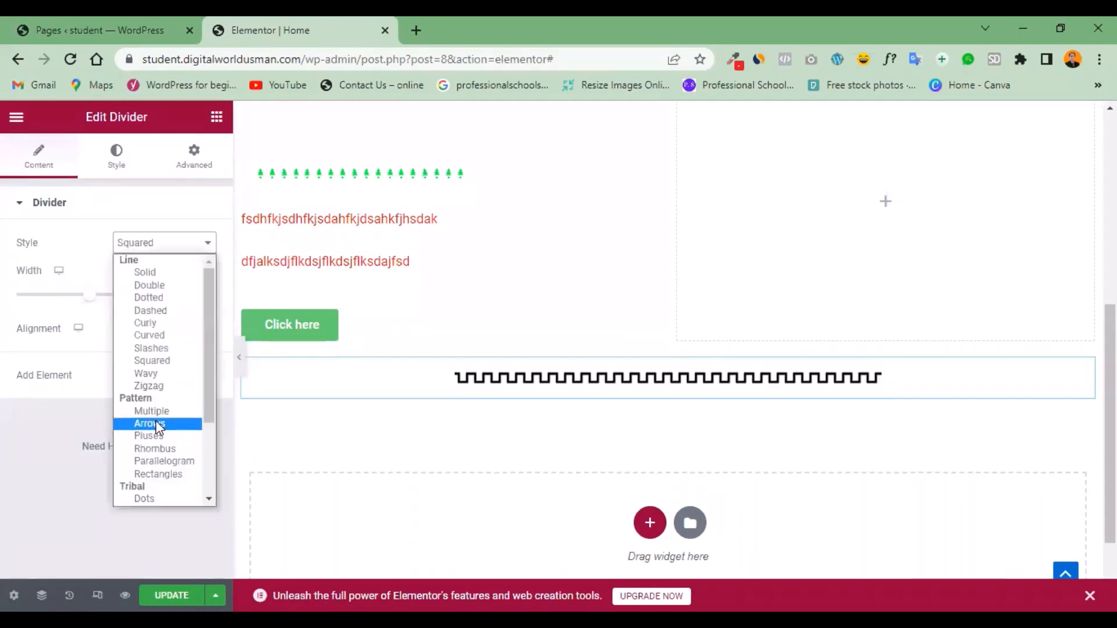
left_click(159, 425)
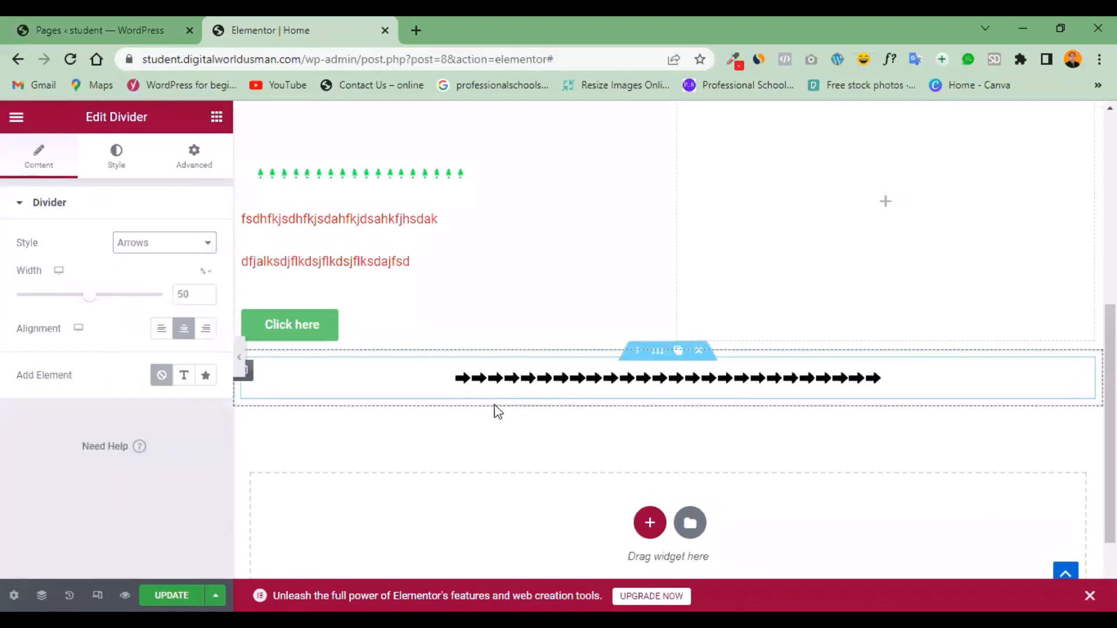
key("ctrl+s")
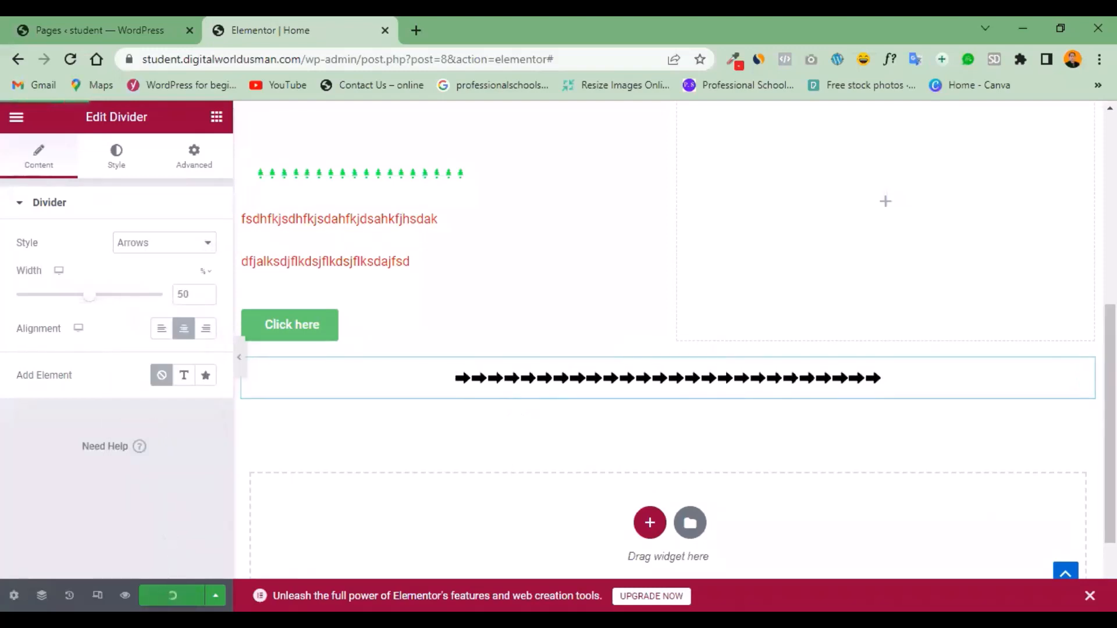
Add a section with two equal columns below the arrows divider.
left_click(650, 523)
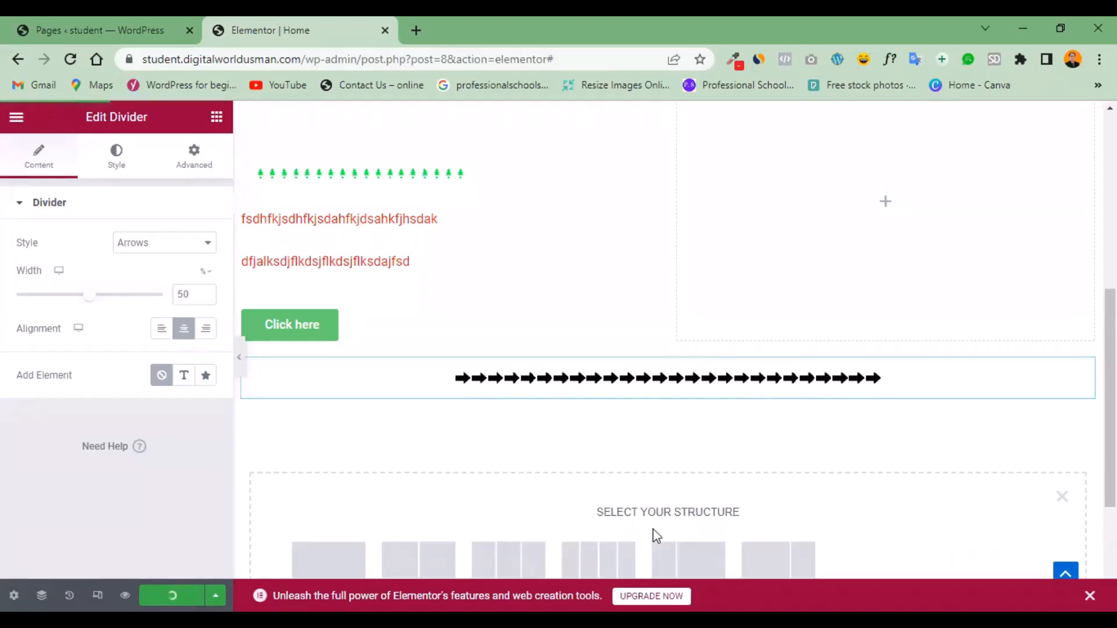
left_click(412, 559)
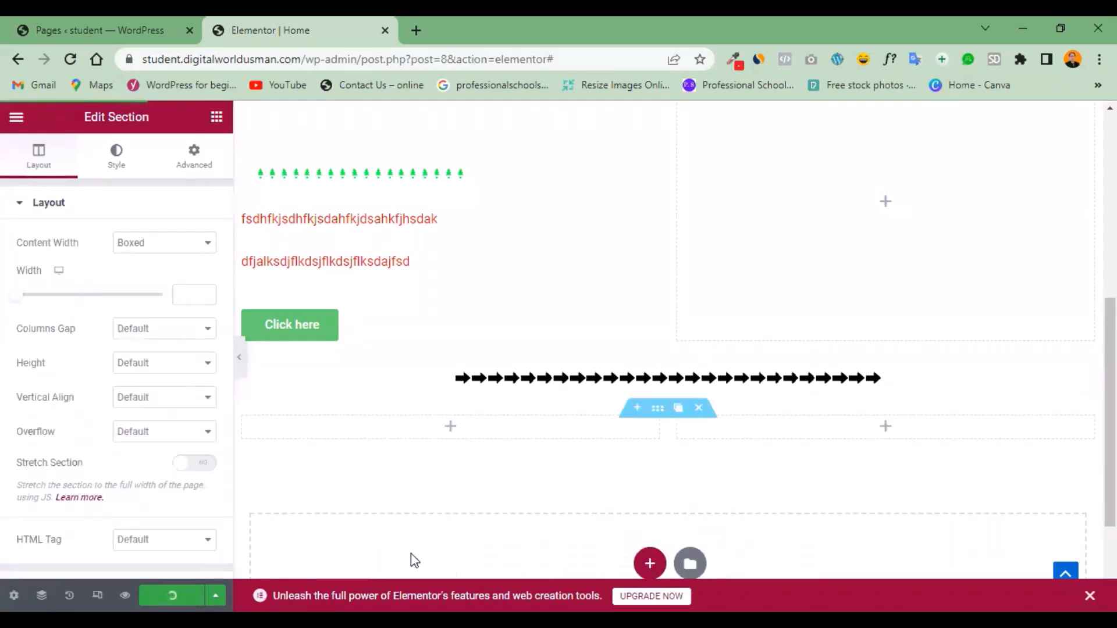
Give the arrows divider's section a Classic background in bright red.
left_click(216, 118)
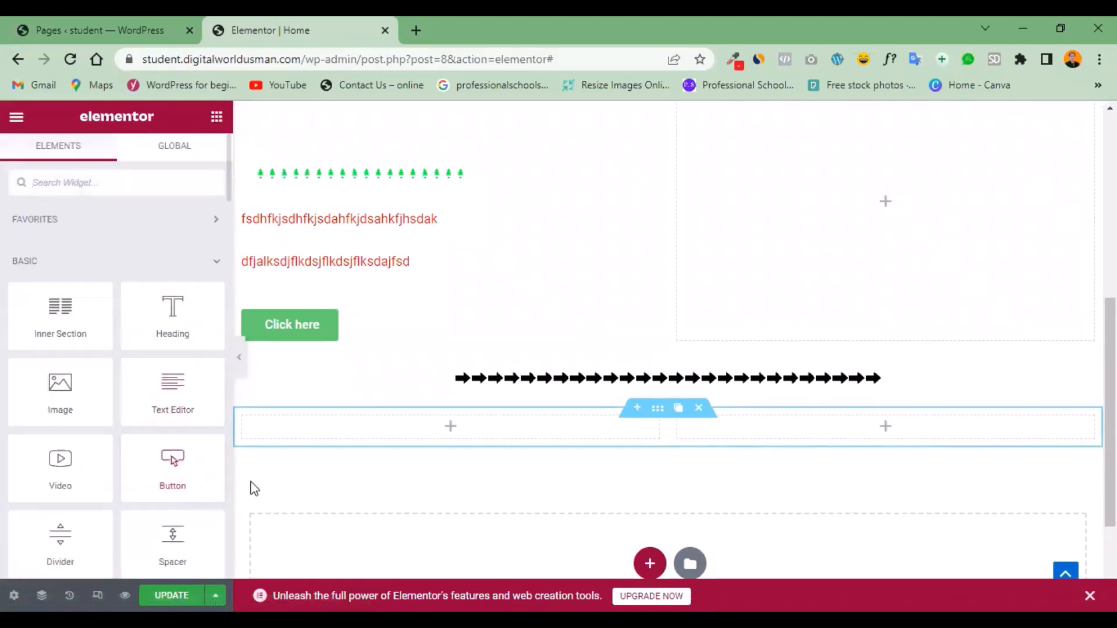
left_click_drag(1110, 412, 1109, 417)
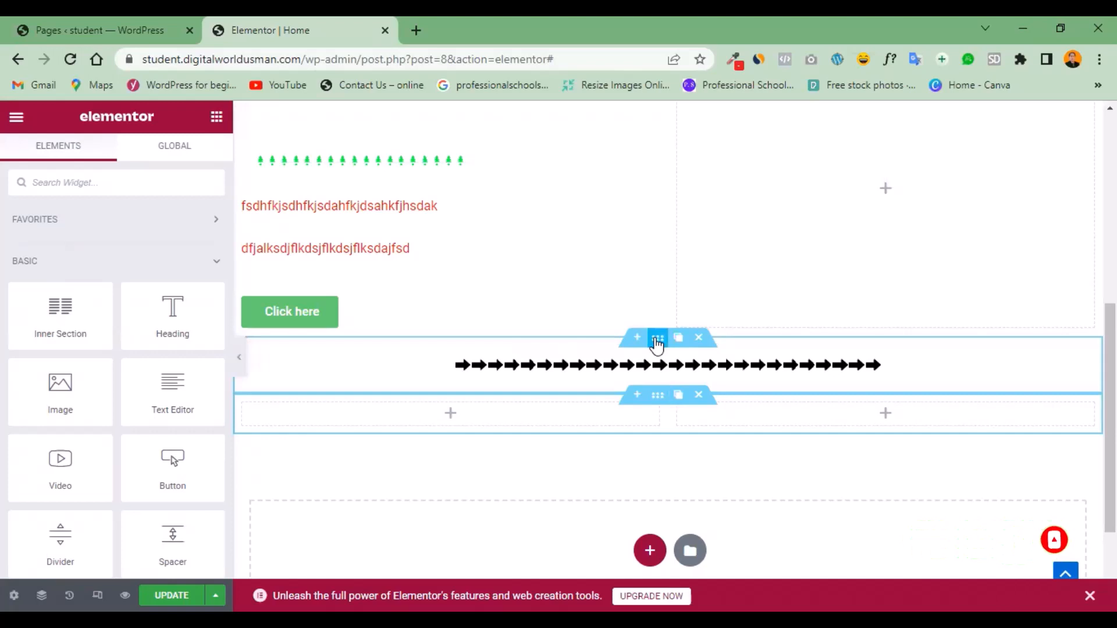
left_click(657, 342)
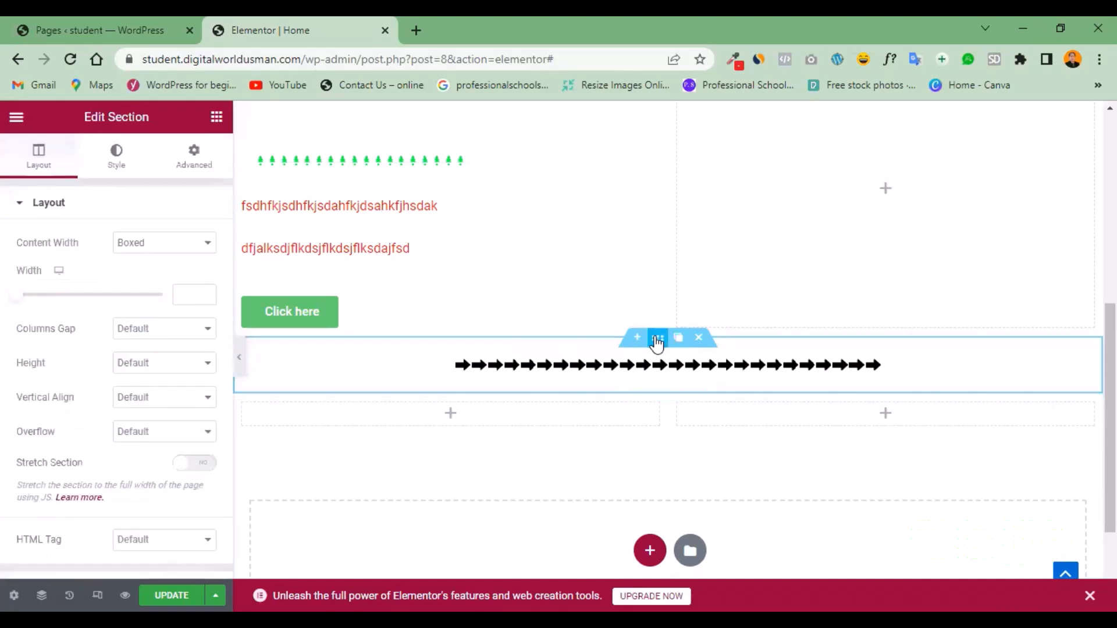
left_click(117, 156)
left_click(139, 278)
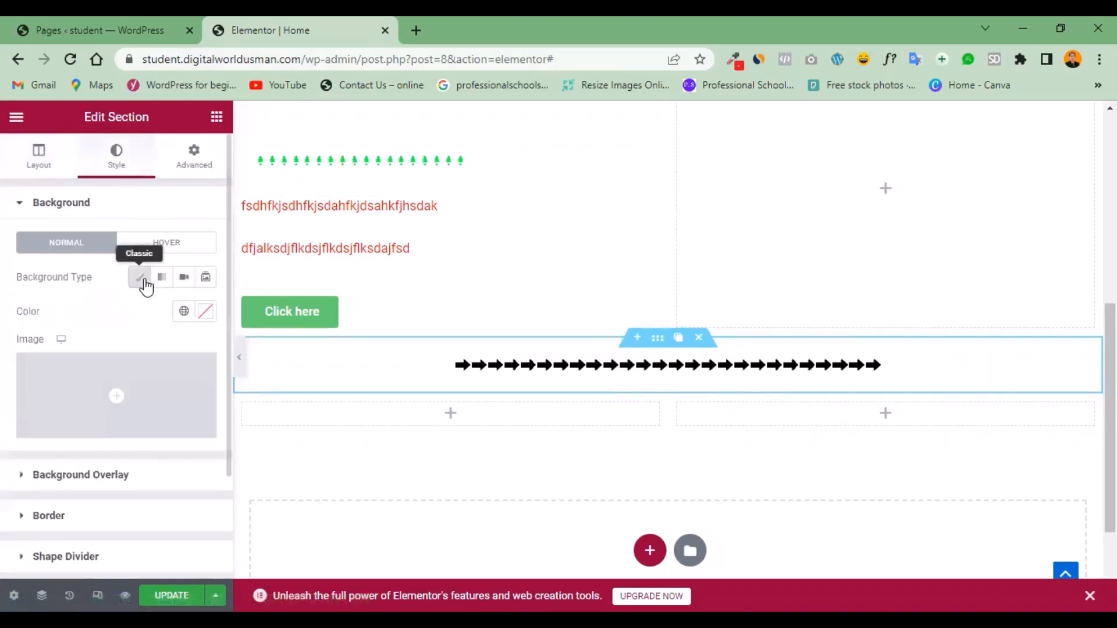
left_click(205, 314)
left_click(227, 411)
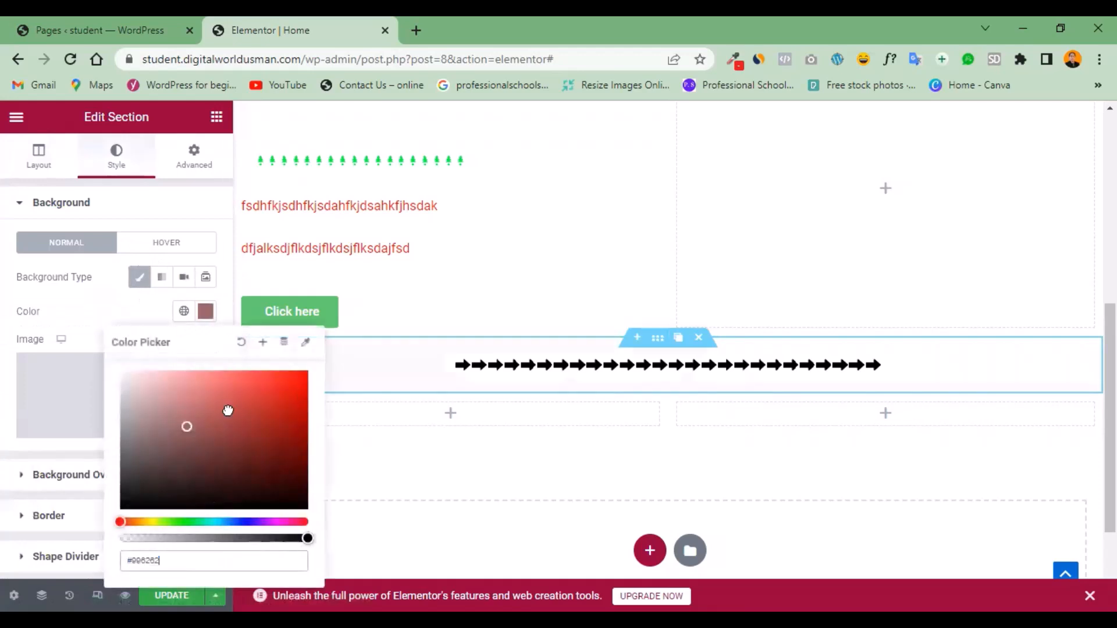
left_click(252, 394)
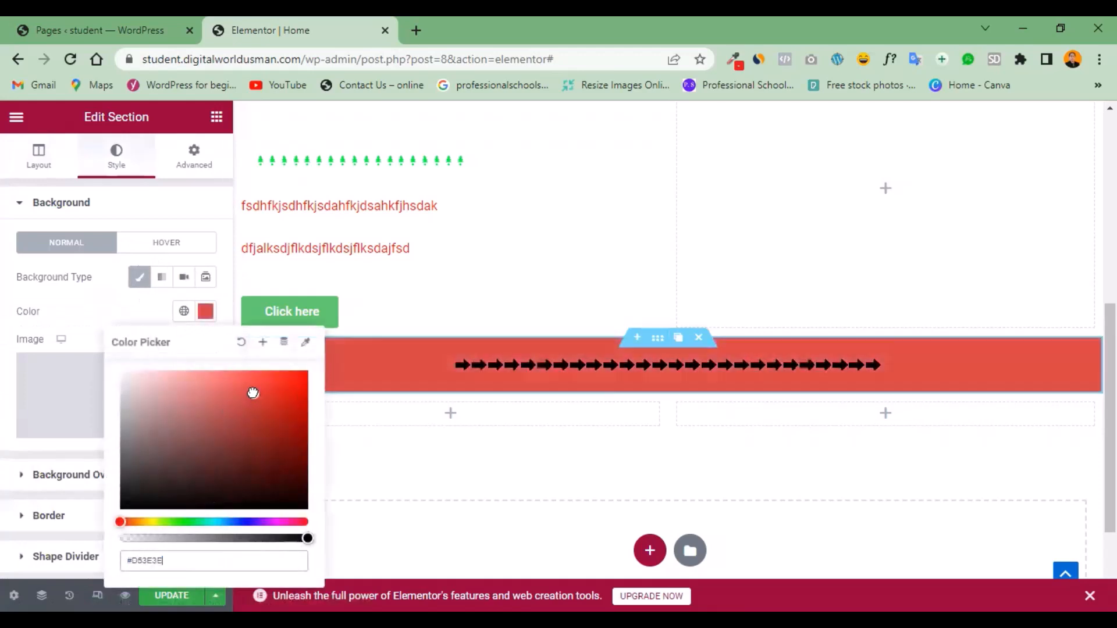
left_click(140, 201)
Give the section with the heading, text and green button a Classic background in near-black #131313.
scroll(1065, 372, "up", 2)
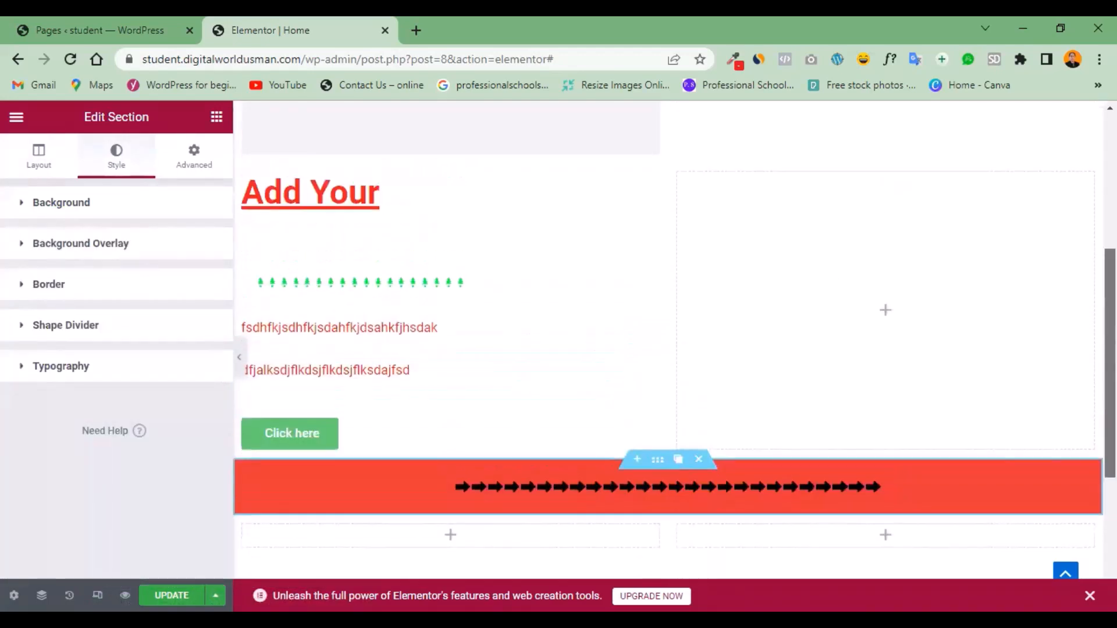
left_click(657, 168)
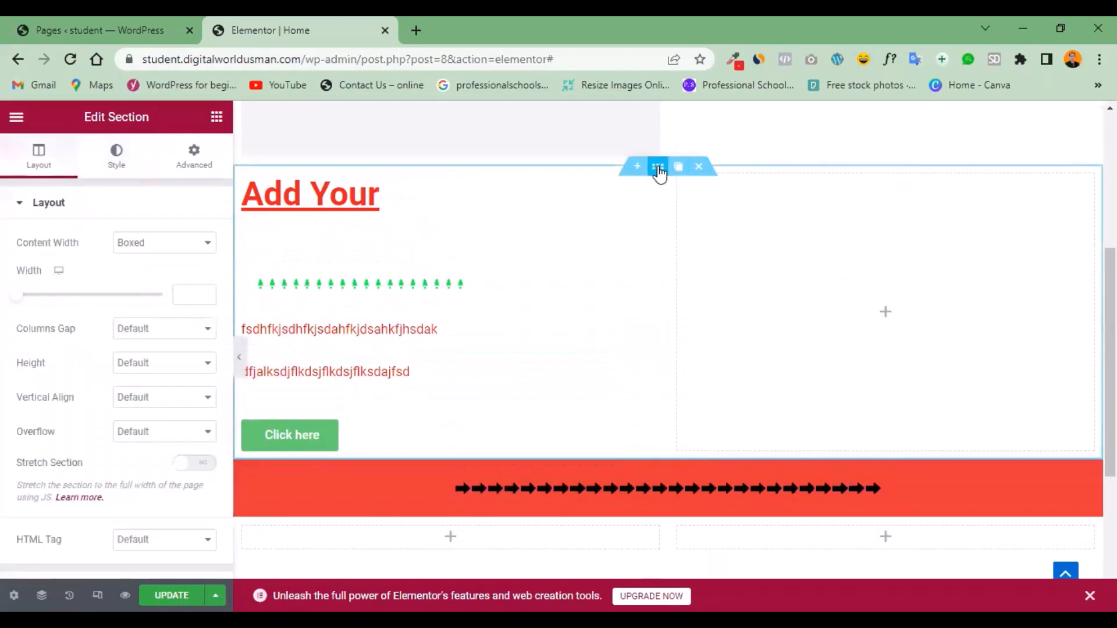
left_click(196, 168)
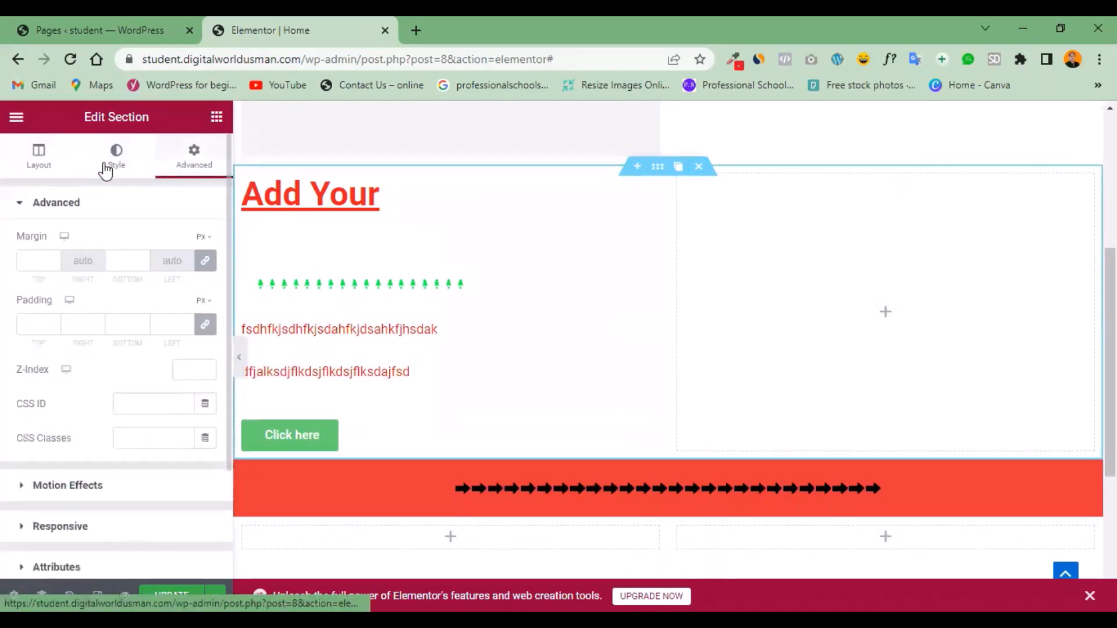
left_click(140, 277)
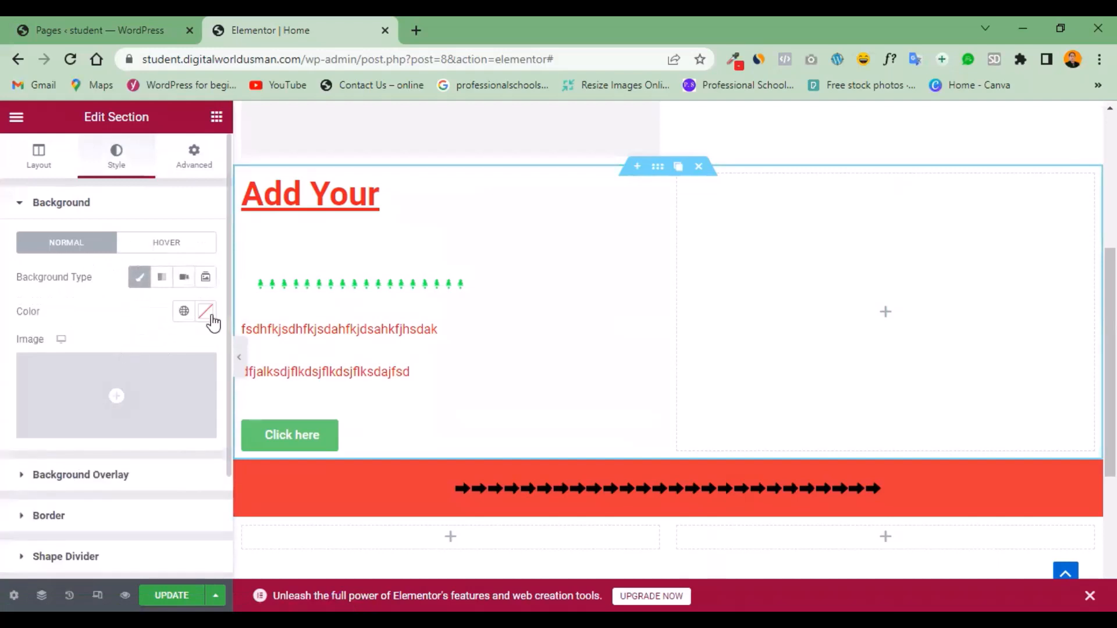
left_click(205, 312)
left_click_drag(202, 424, 126, 499)
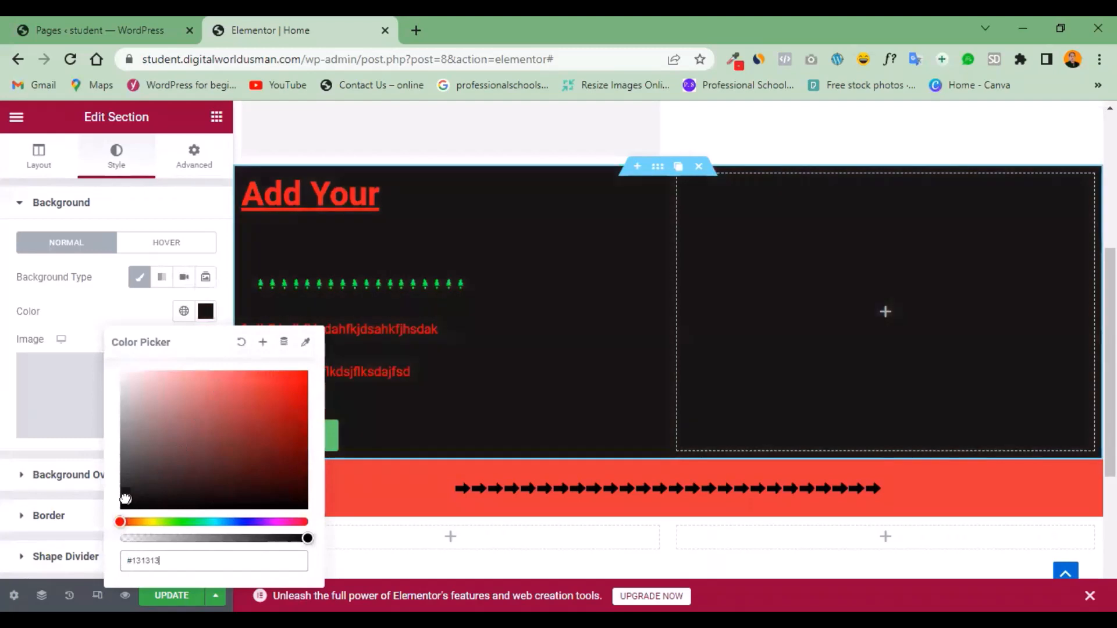
left_click(100, 313)
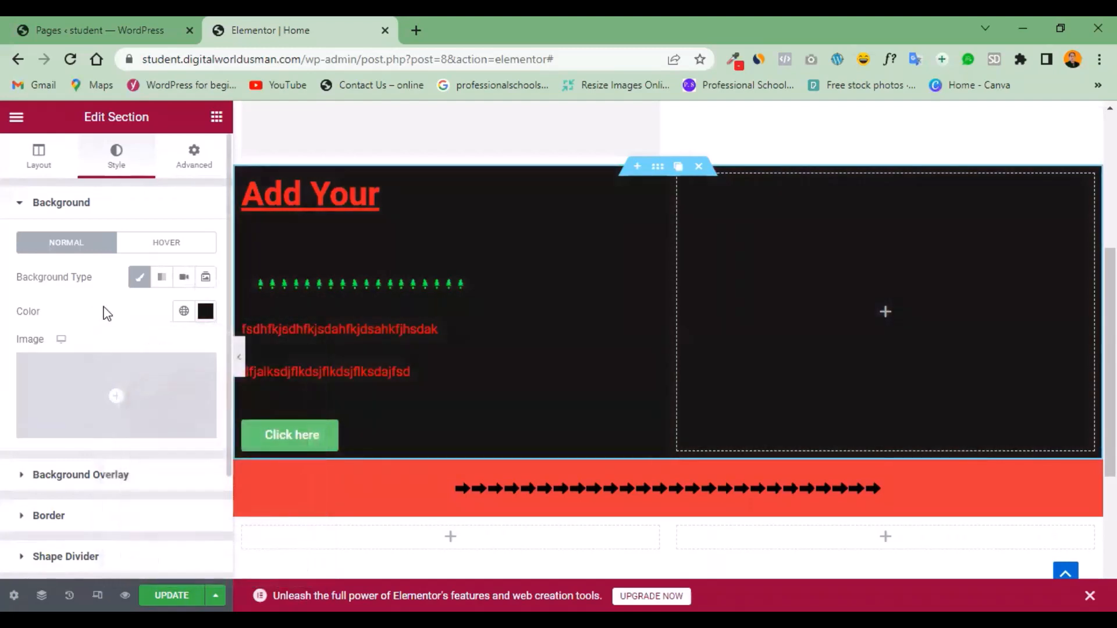
Place a Spacer widget above the arrows divider in the red section and delete that whole section.
left_click(216, 118)
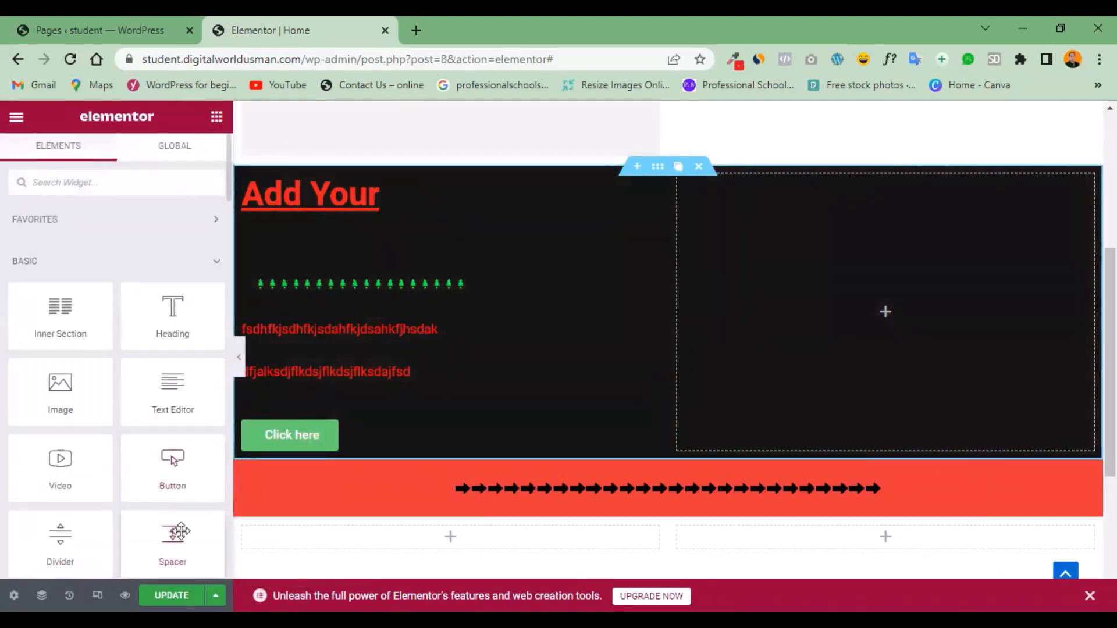
left_click_drag(180, 531, 234, 517)
left_click_drag(630, 458, 631, 458)
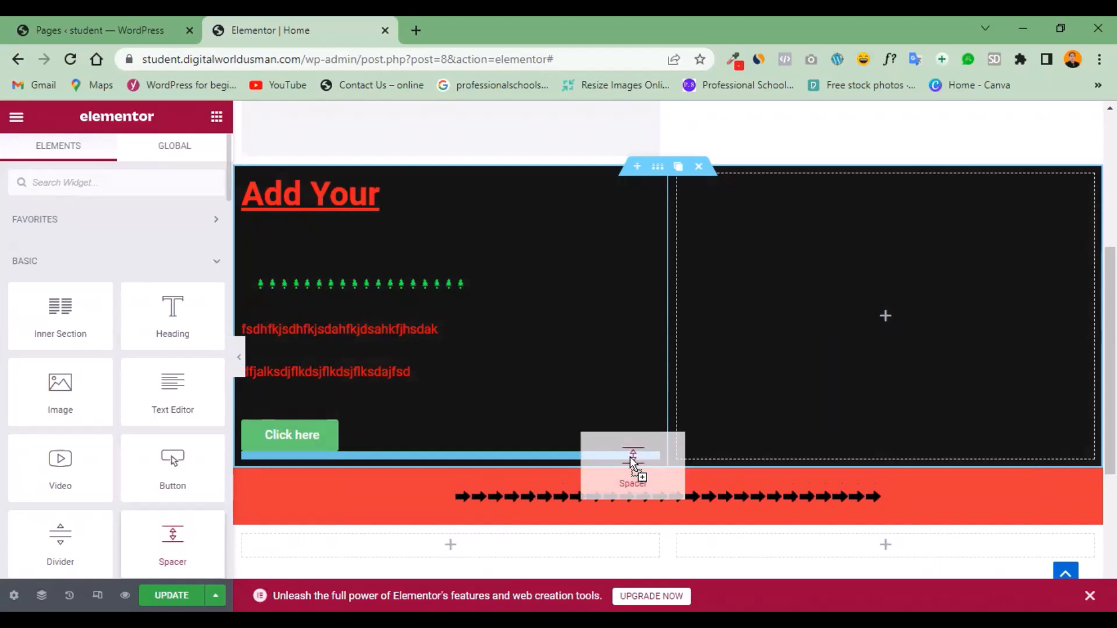
left_click_drag(633, 463, 670, 453)
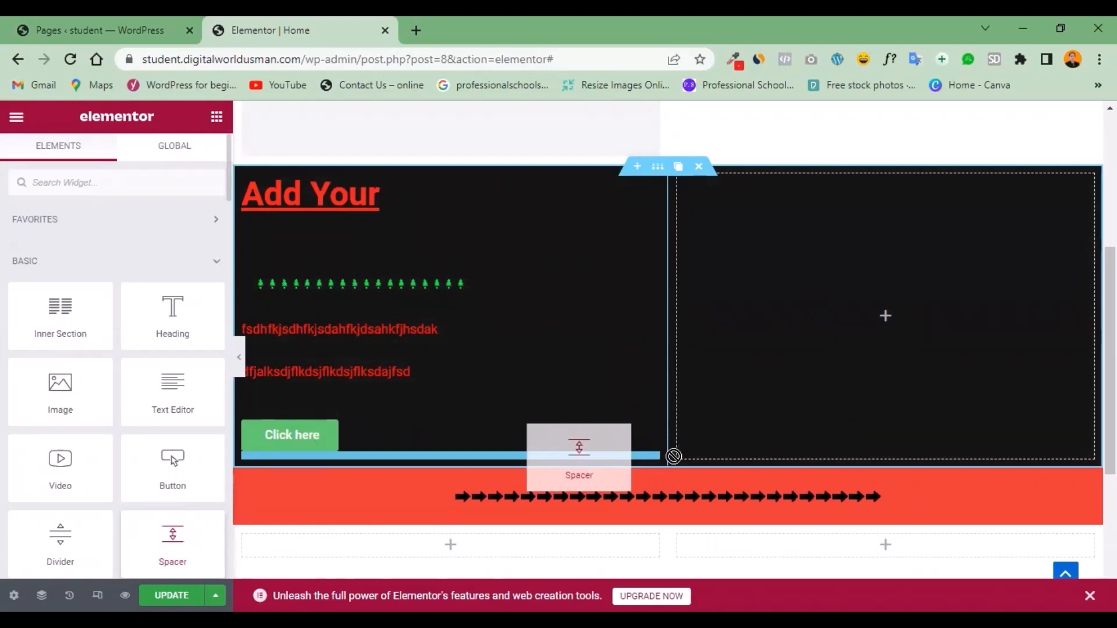
left_click_drag(675, 479, 675, 479)
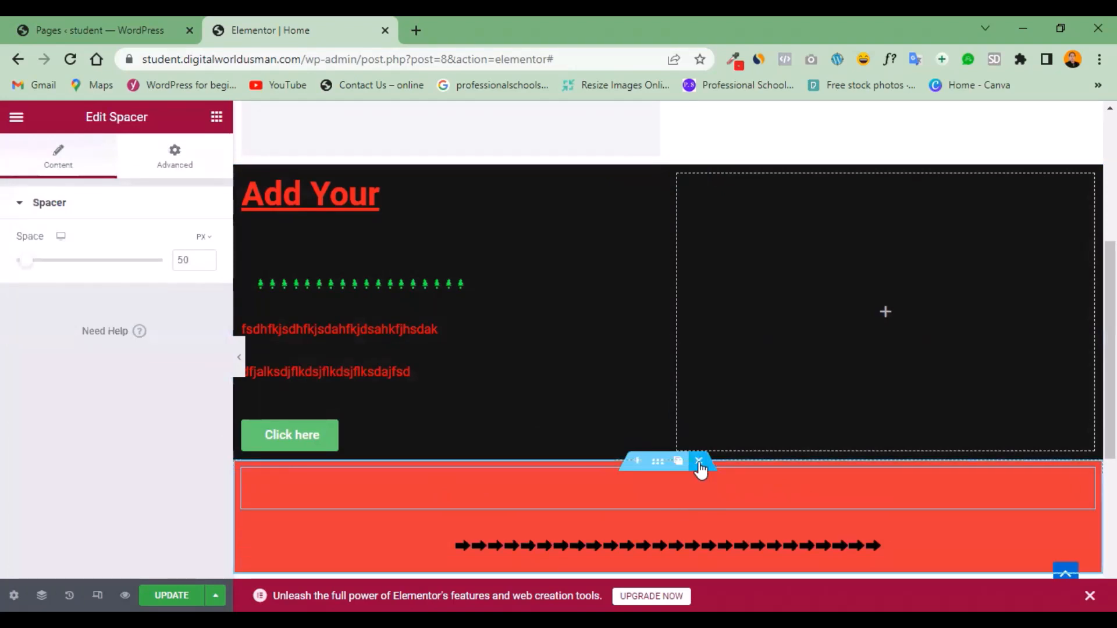
left_click(699, 463)
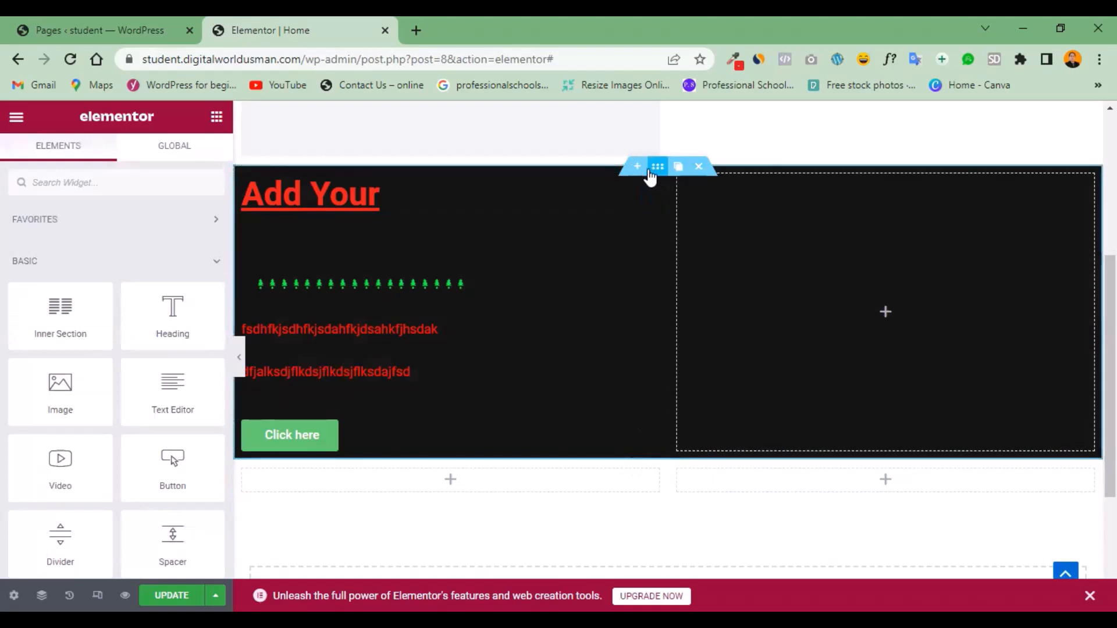
Unlink the black section's margin values and set its bottom margin to 20 px.
left_click(657, 168)
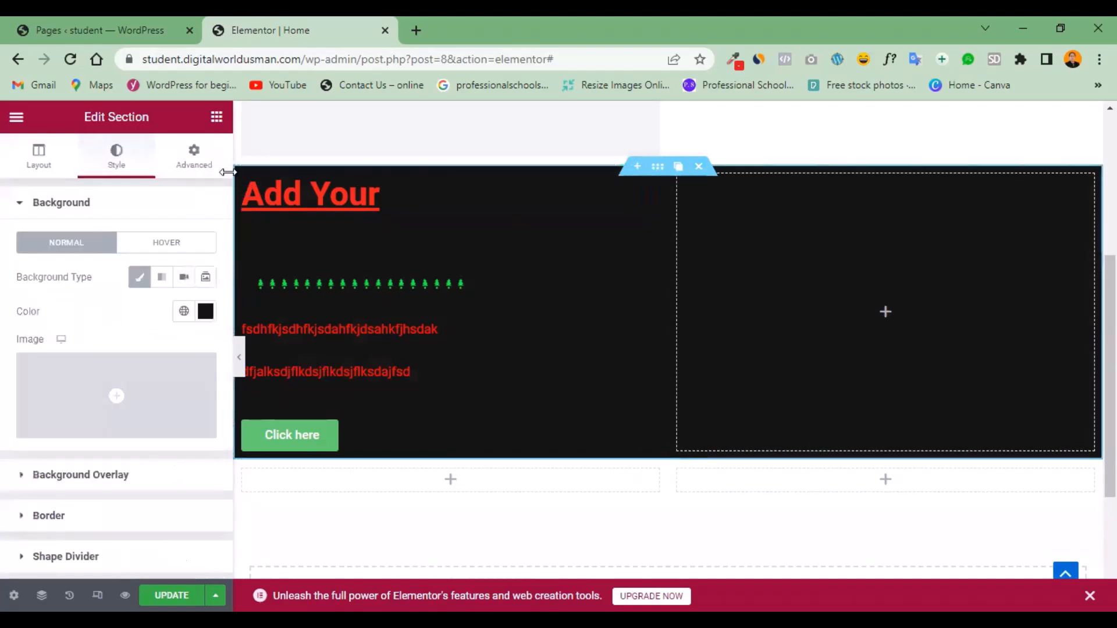
left_click(194, 154)
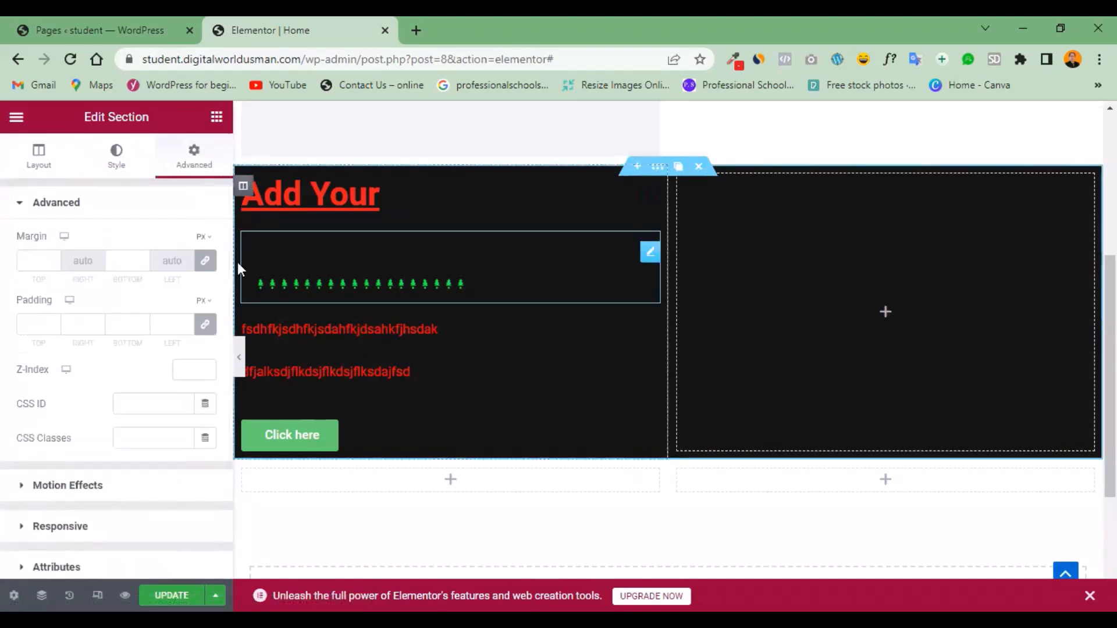
left_click(201, 266)
left_click(115, 261)
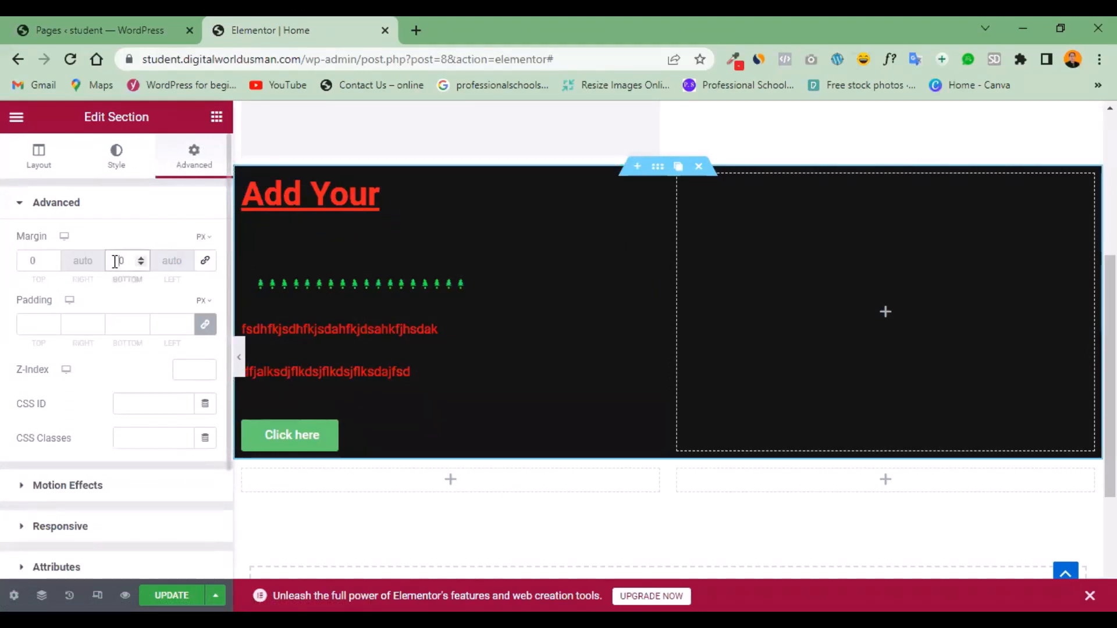
type("2")
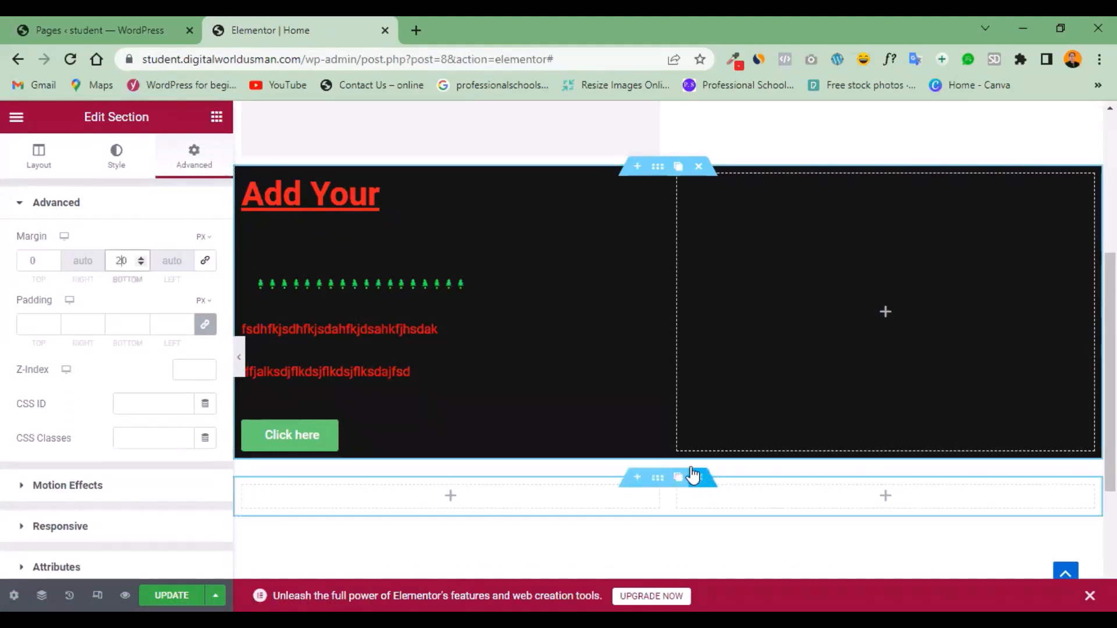
Give the empty two-column section below the black one a Classic background in red #FF0000.
scroll(673, 488, "down", 3)
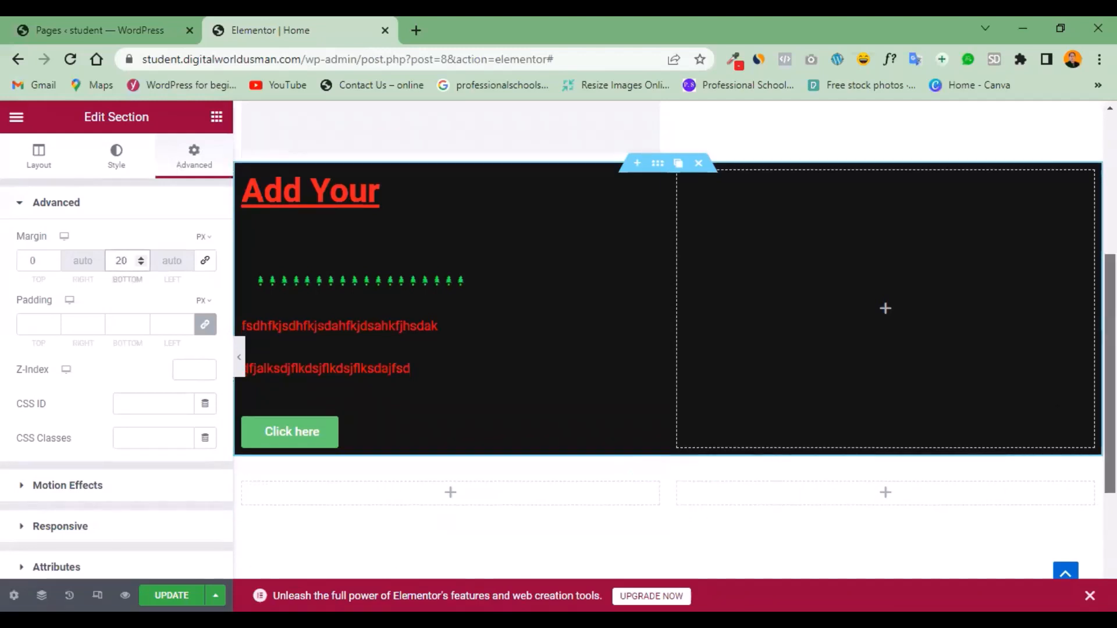
mouse_move(646, 314)
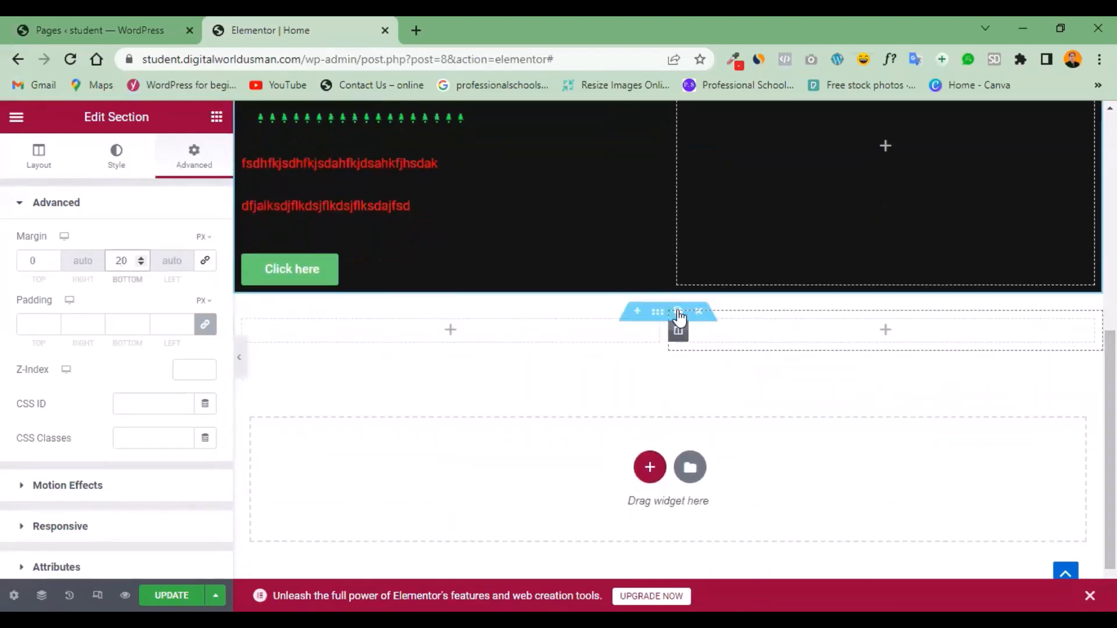
left_click(657, 317)
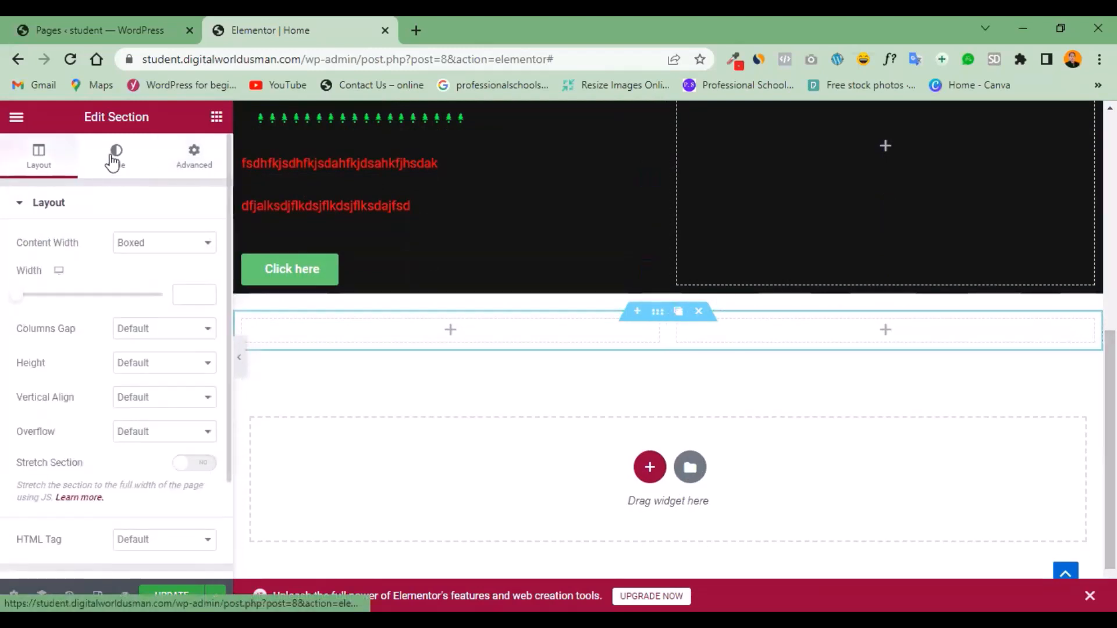
left_click(114, 162)
left_click(141, 278)
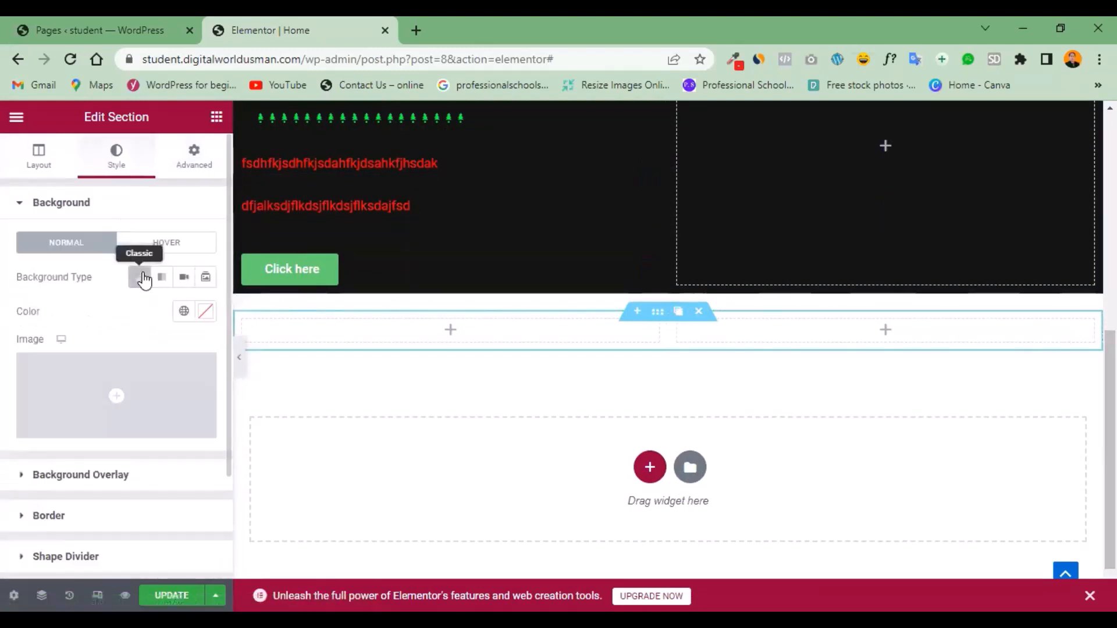
left_click(204, 312)
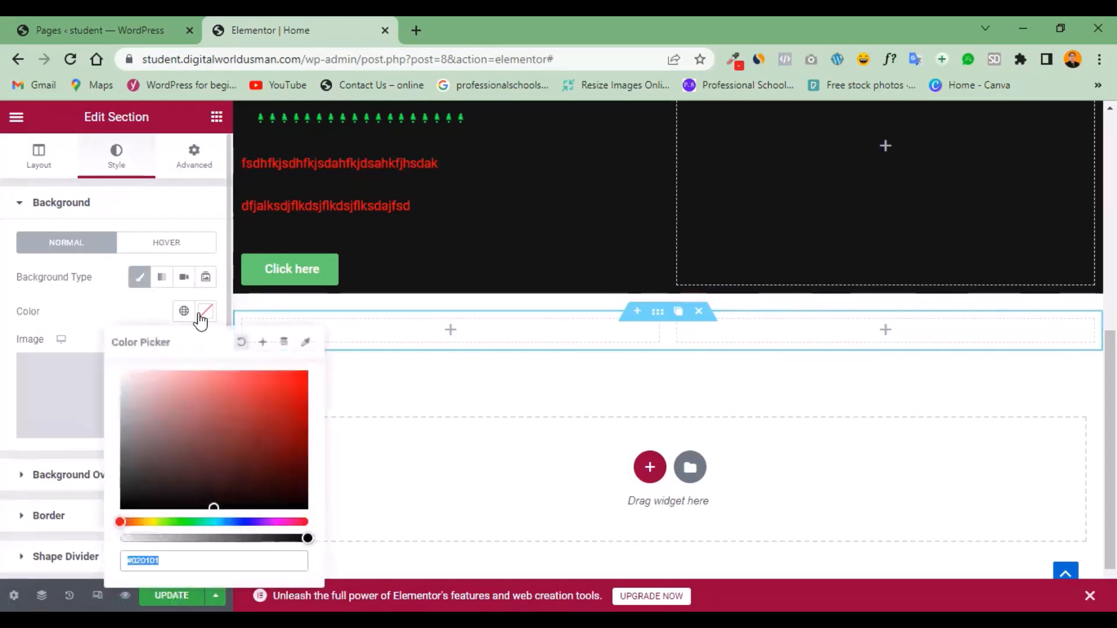
left_click(189, 466)
mouse_move(184, 469)
left_mouse_down()
mouse_move(113, 486)
mouse_move(124, 491)
mouse_move(301, 372)
mouse_move(299, 397)
mouse_move(316, 362)
left_mouse_up()
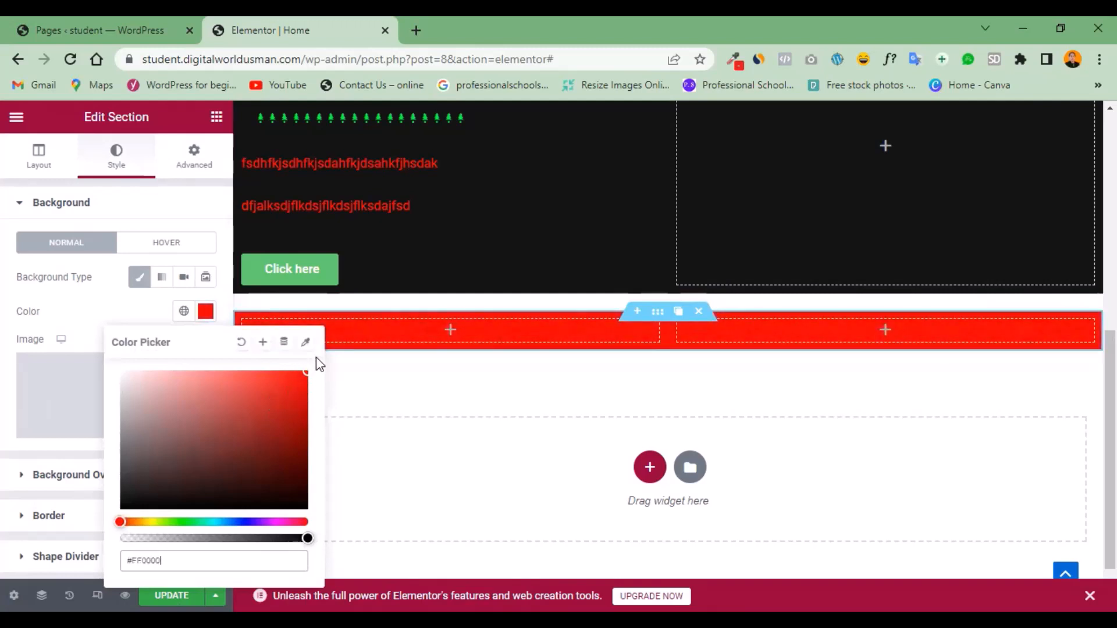
left_click(673, 370)
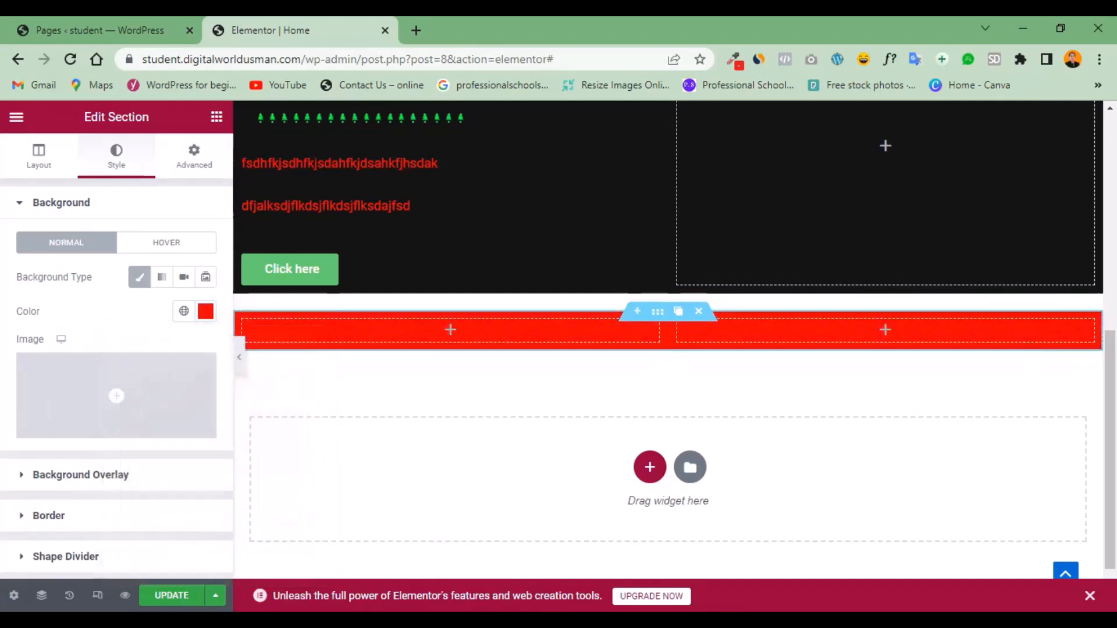
Delete the red two-column section below the black section.
scroll(705, 369, "up", 2)
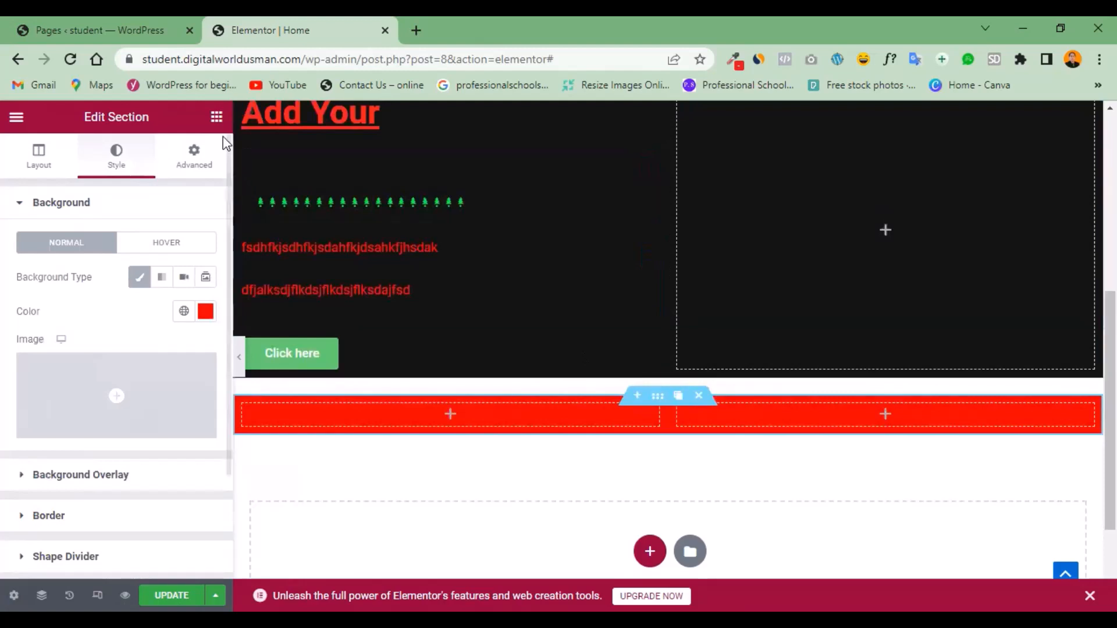
left_click(216, 117)
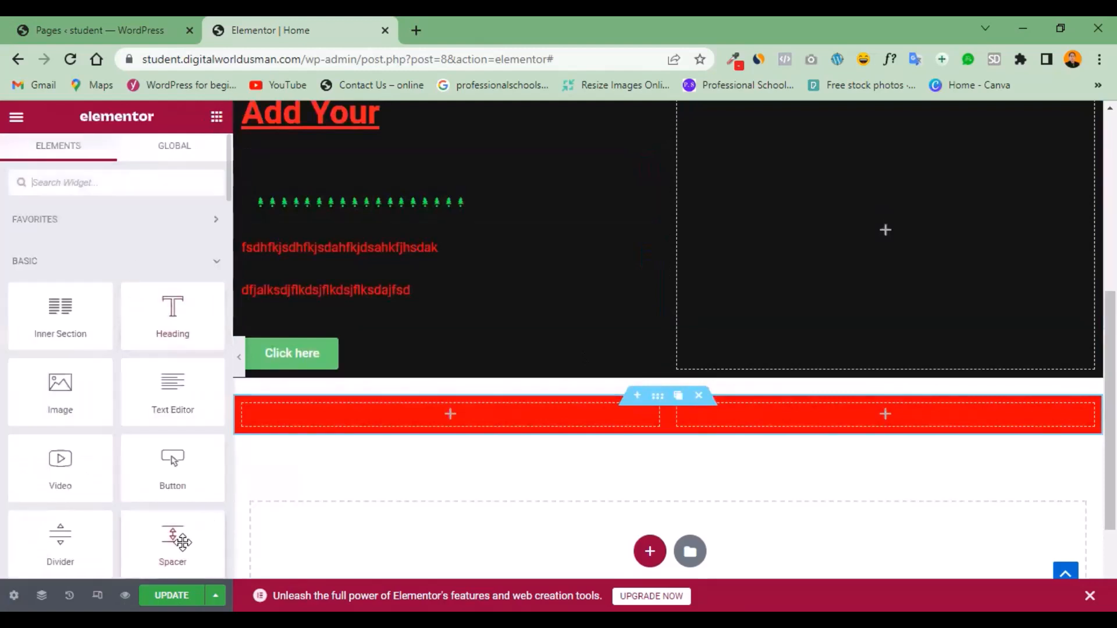
left_click_drag(737, 388, 702, 400)
left_click(702, 400)
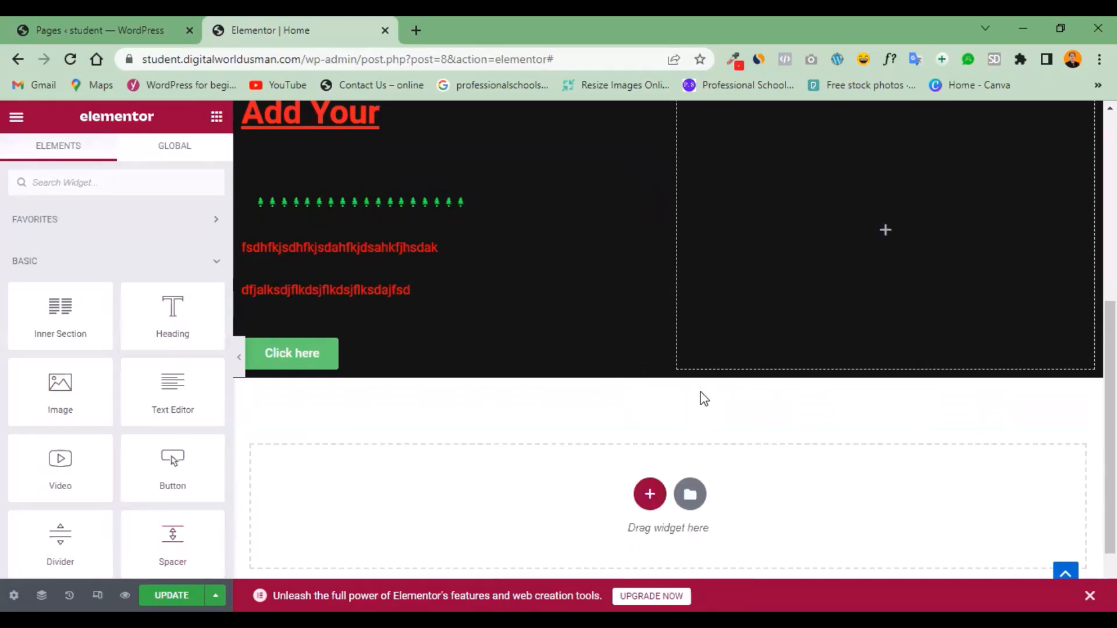
Add a single-column section below the black section and place a Spacer widget in it.
left_click(649, 492)
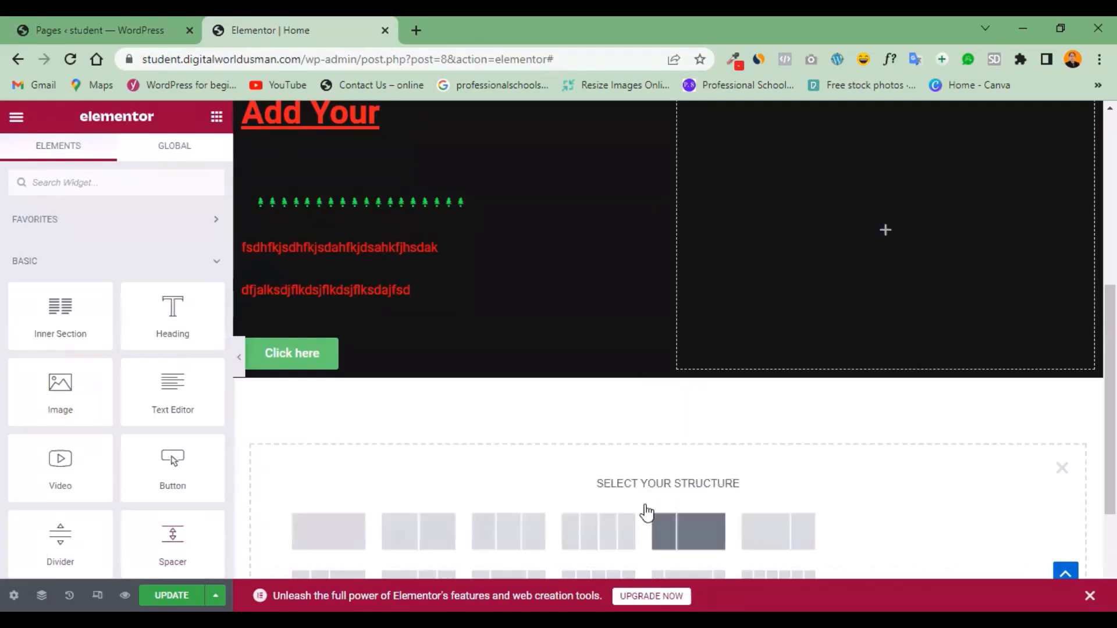
left_click(356, 543)
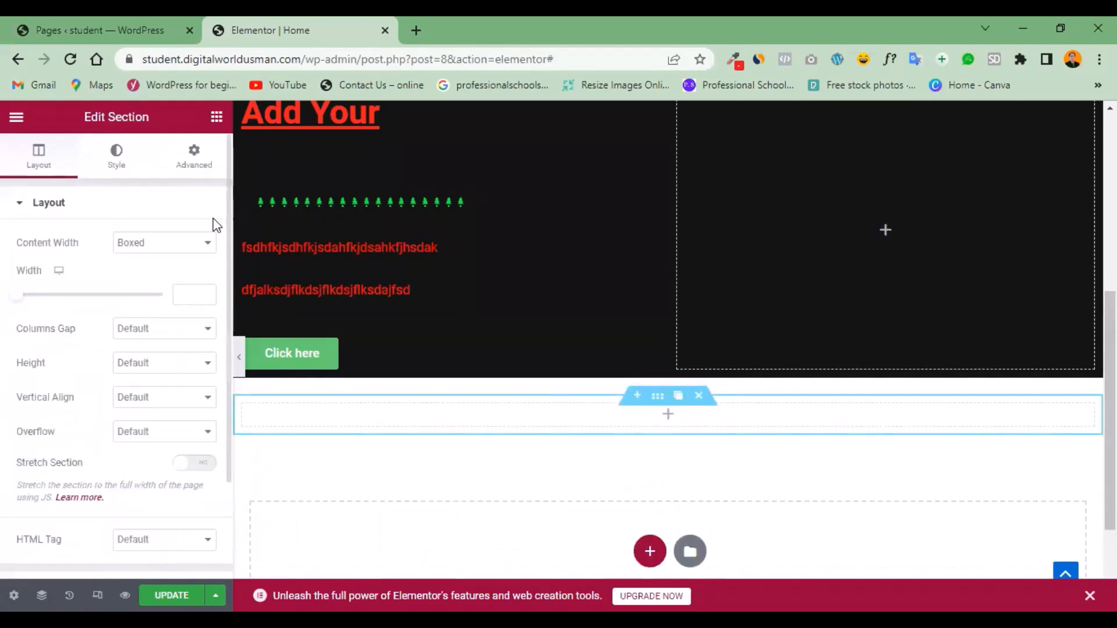
left_click(216, 118)
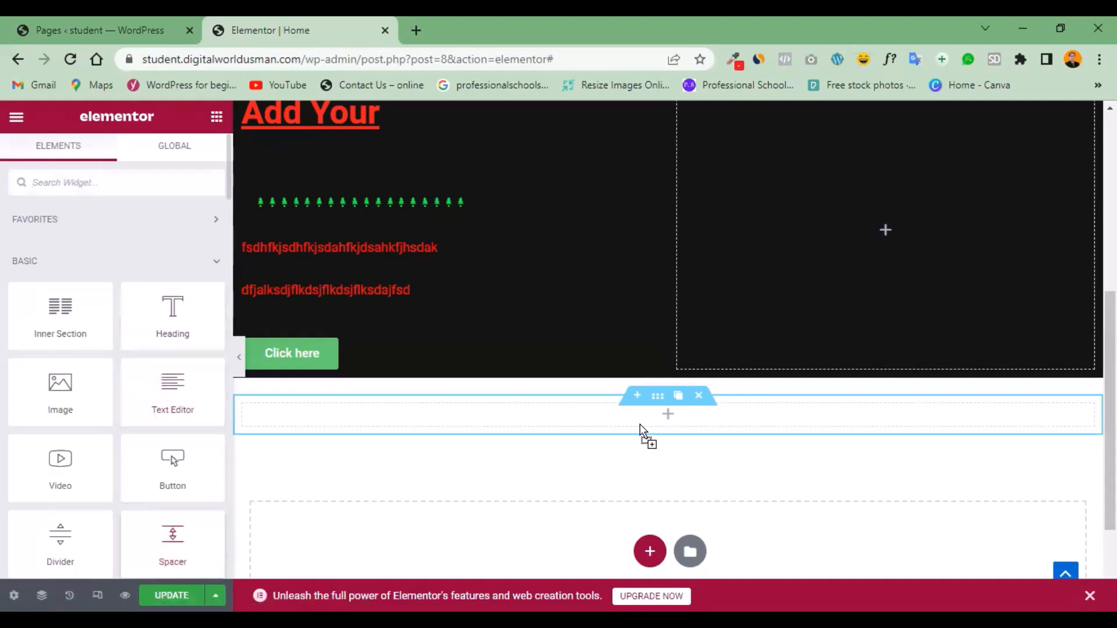
left_click_drag(640, 431, 638, 431)
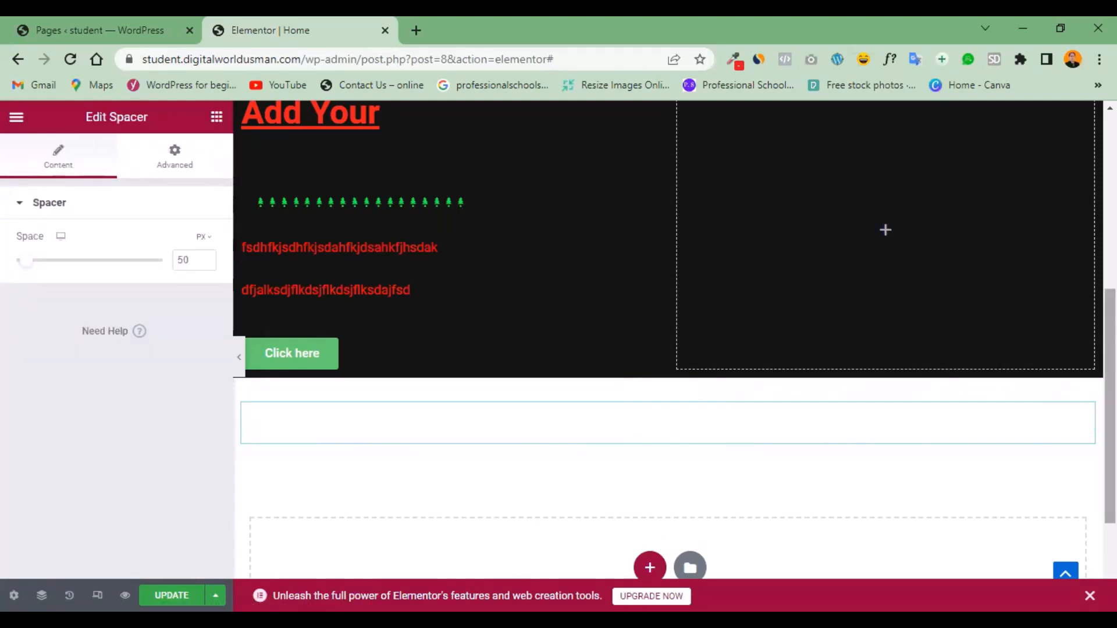
Duplicate the black two-column section and try to move the copy below the spacer section.
scroll(1089, 405, "down", 3)
scroll(1089, 406, "up", 5)
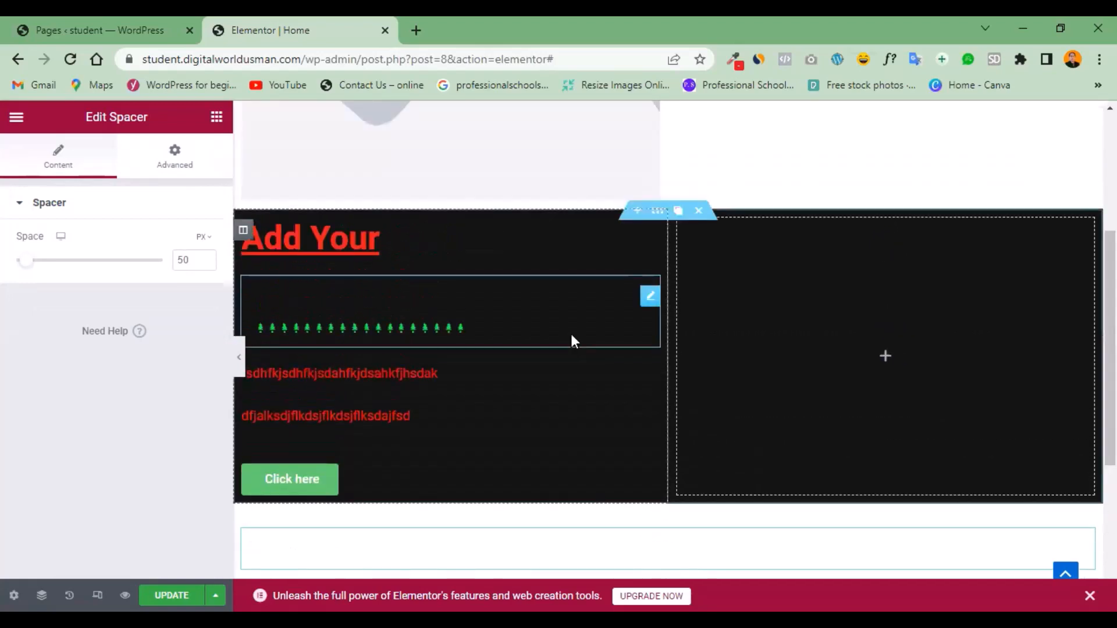
left_click(678, 211)
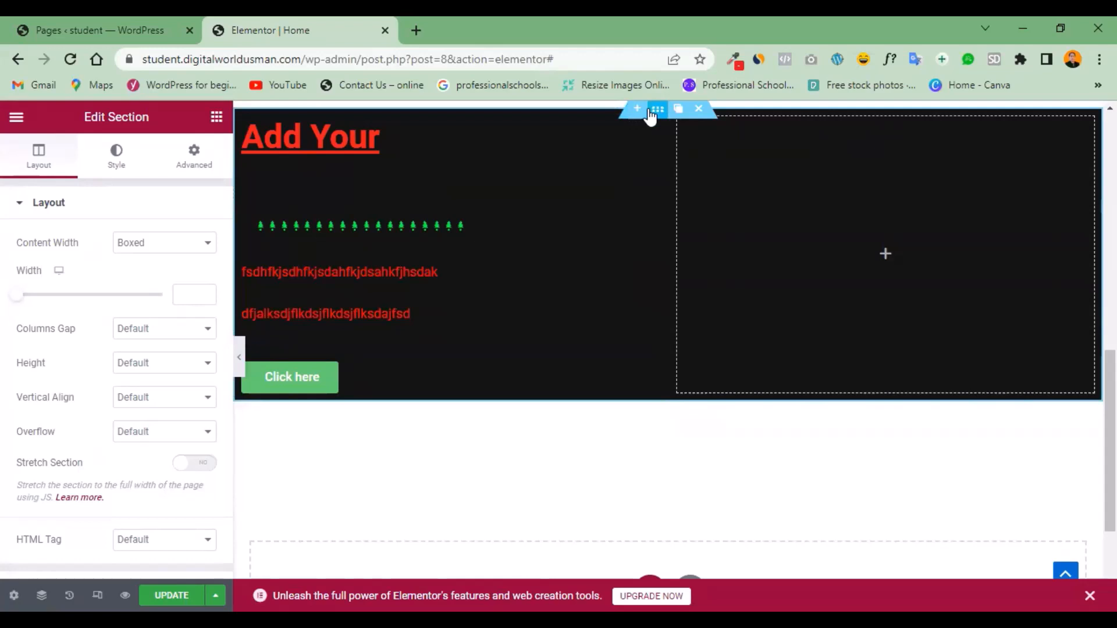
left_click_drag(650, 116, 569, 389)
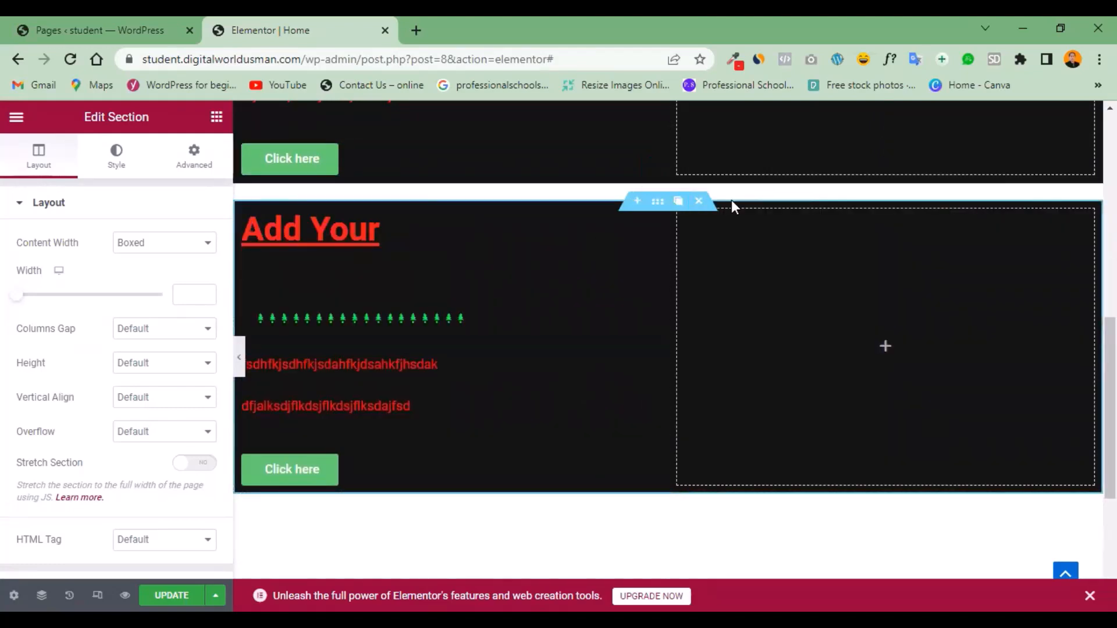
Move the spacer section between the two black sections.
scroll(669, 351, "up", 3)
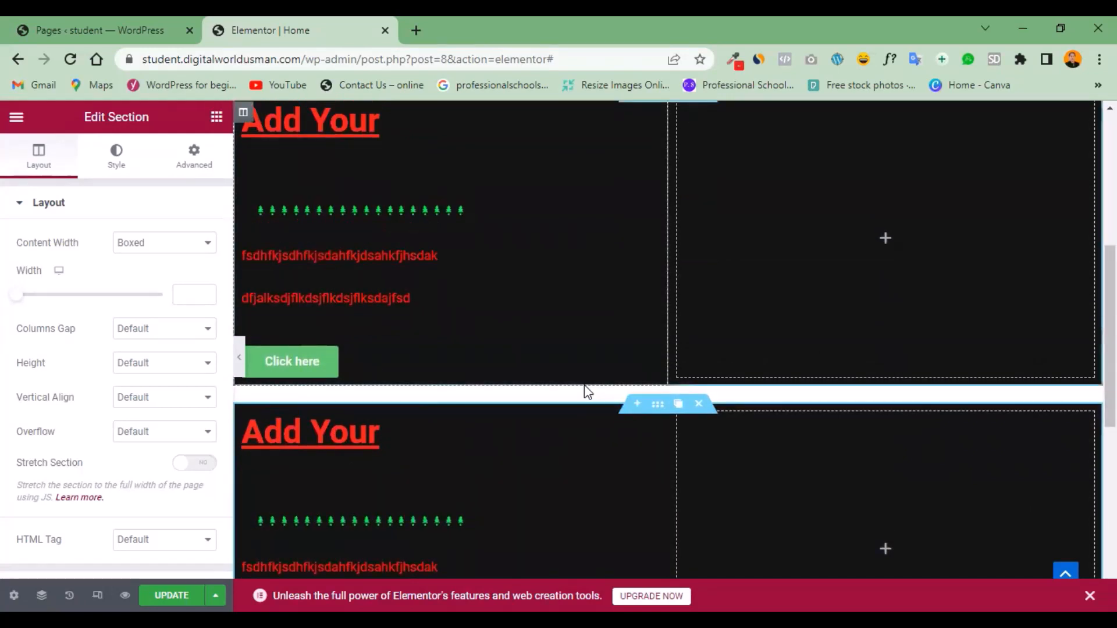
scroll(628, 328, "down", 8)
scroll(628, 328, "up", 1)
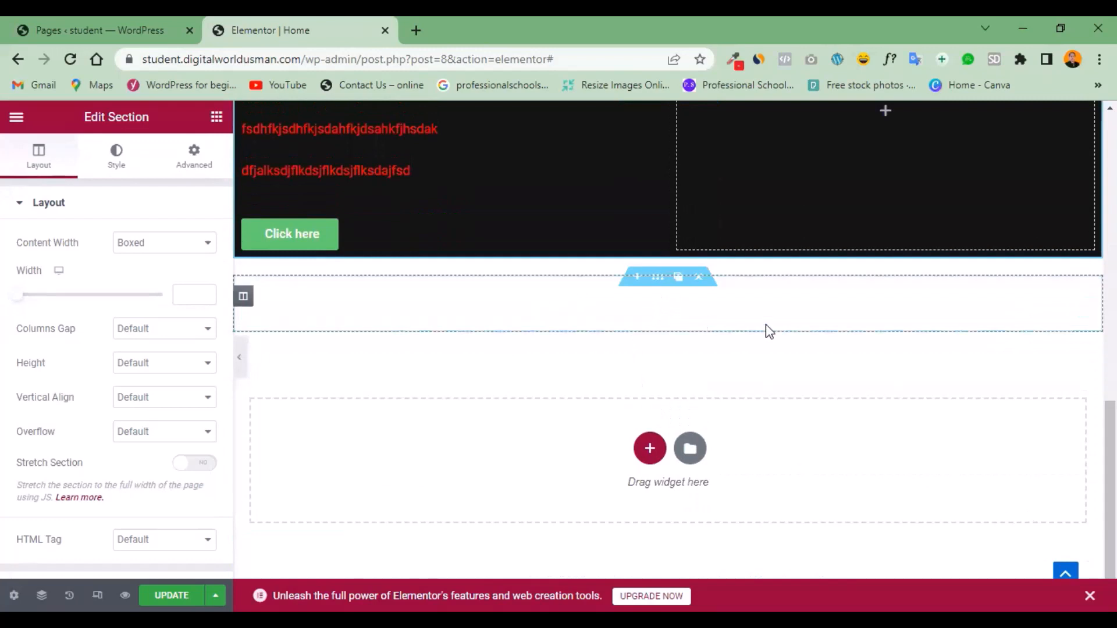
scroll(528, 452, "up", 3)
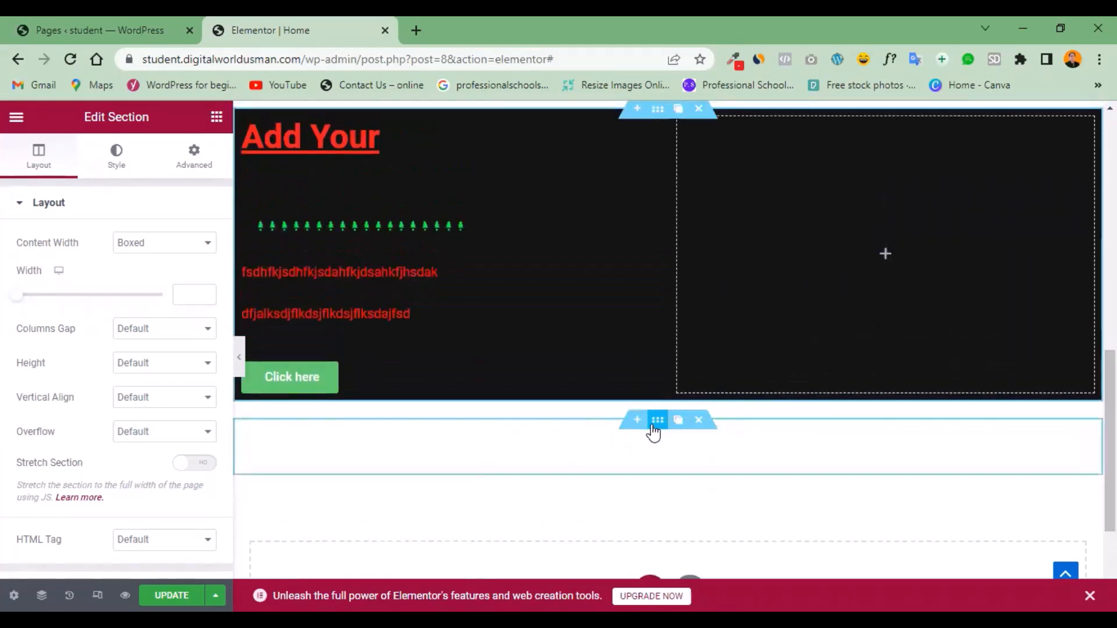
left_click_drag(654, 433, 603, 128)
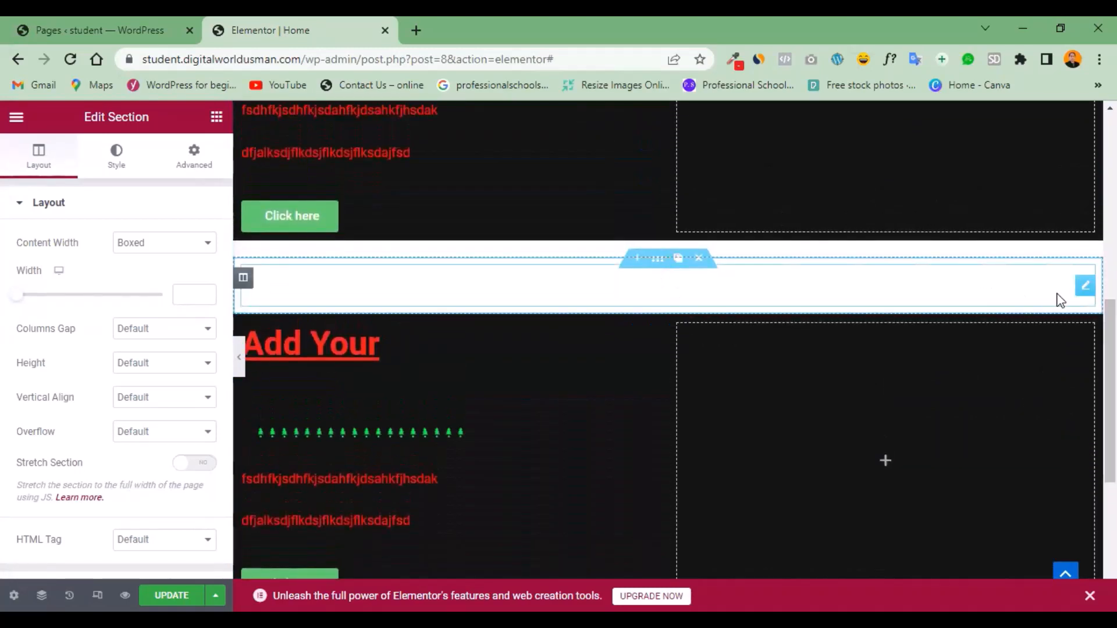
Set the space of the Spacer between the two black sections to 10 px.
left_click(1081, 290)
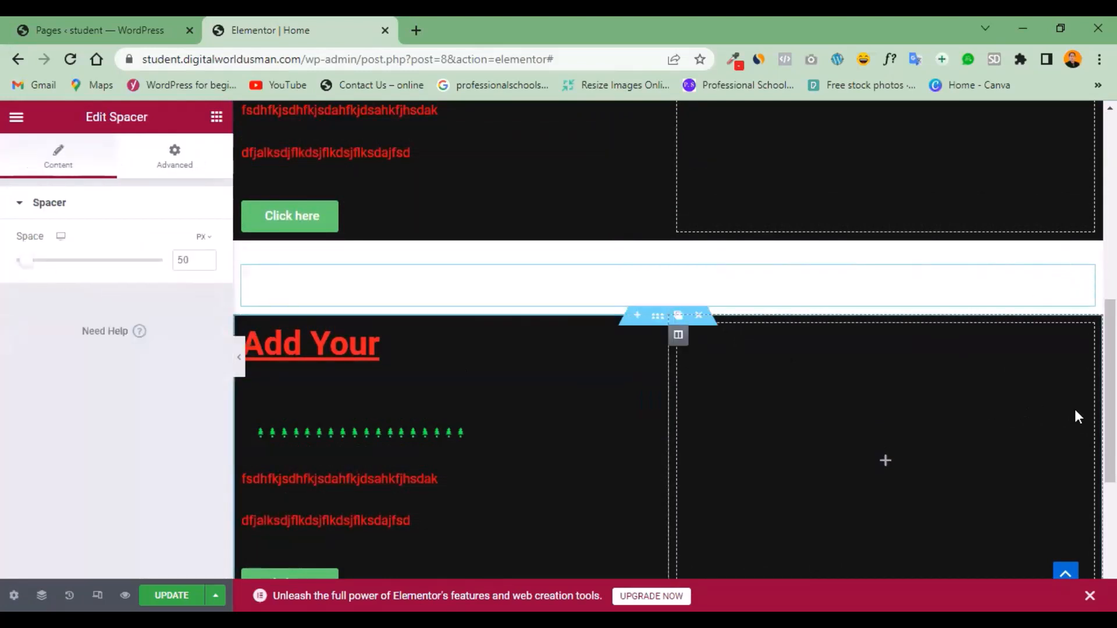
scroll(1073, 410, "down", 1)
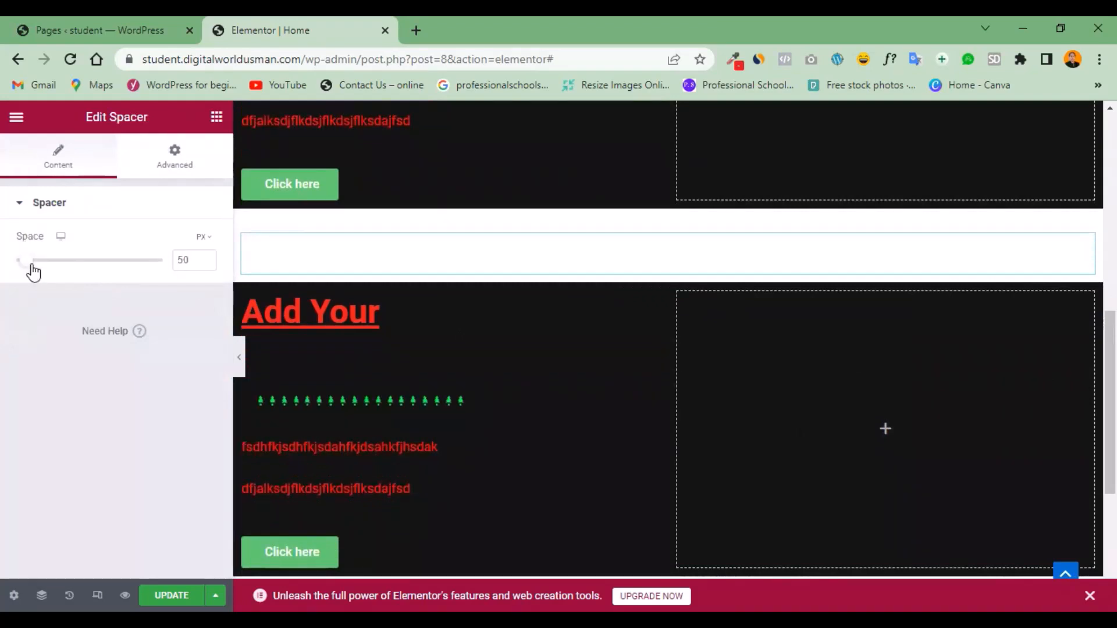
left_click_drag(39, 267, 16, 272)
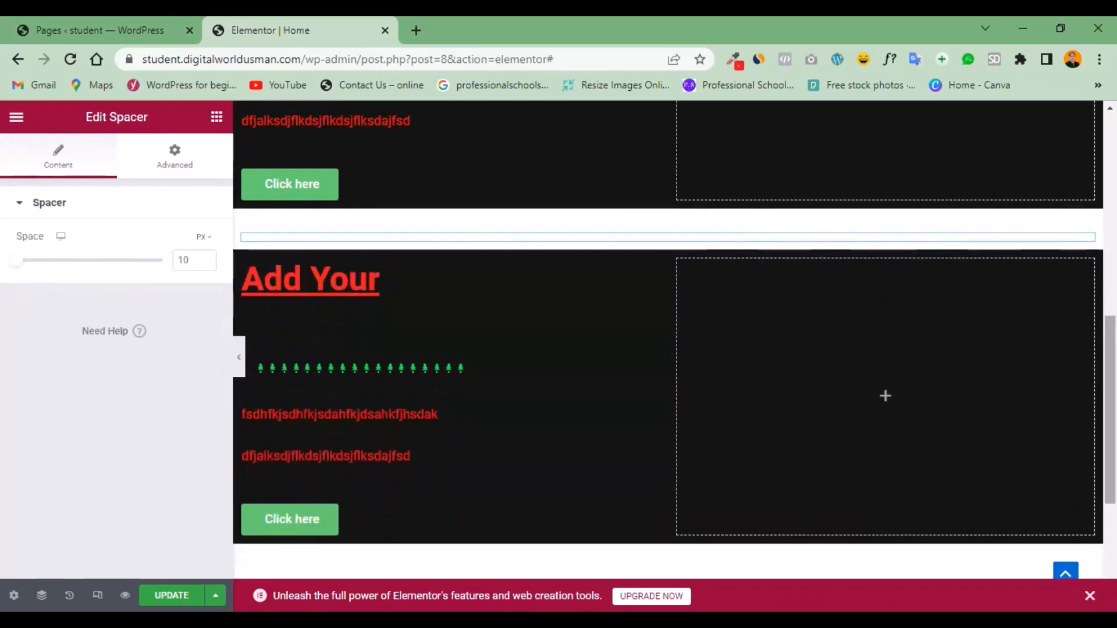
Set the upper black section's bottom margin to 0 px.
scroll(890, 200, "down", 2)
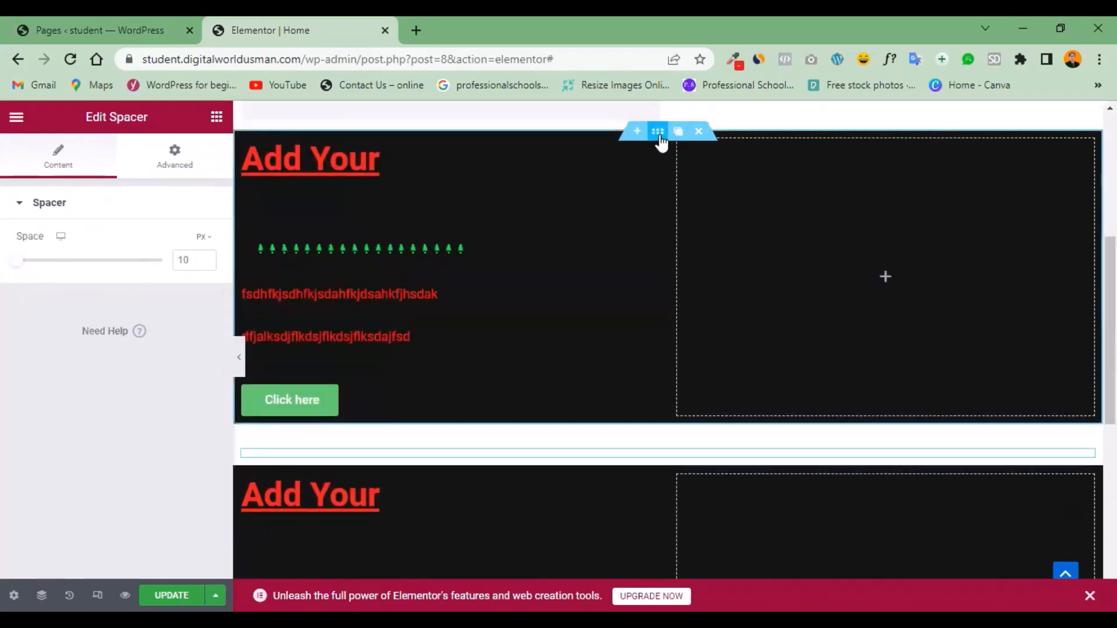
left_click(662, 135)
left_click(119, 260)
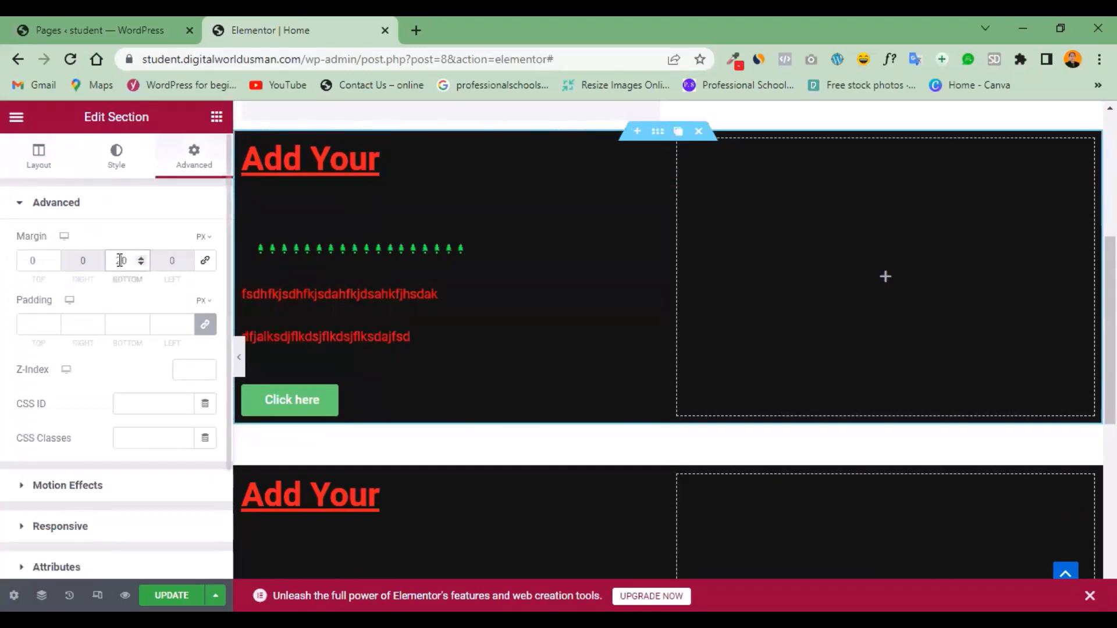
key("BackSpace")
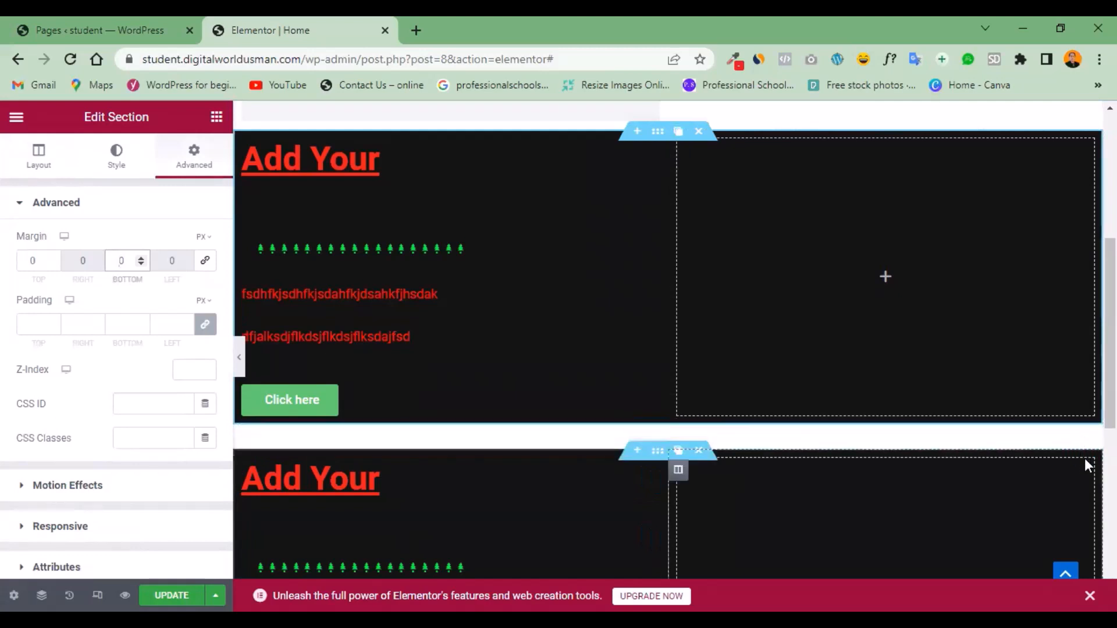
Increase the space of the Spacer between the two black sections to 142 px.
left_click(668, 438)
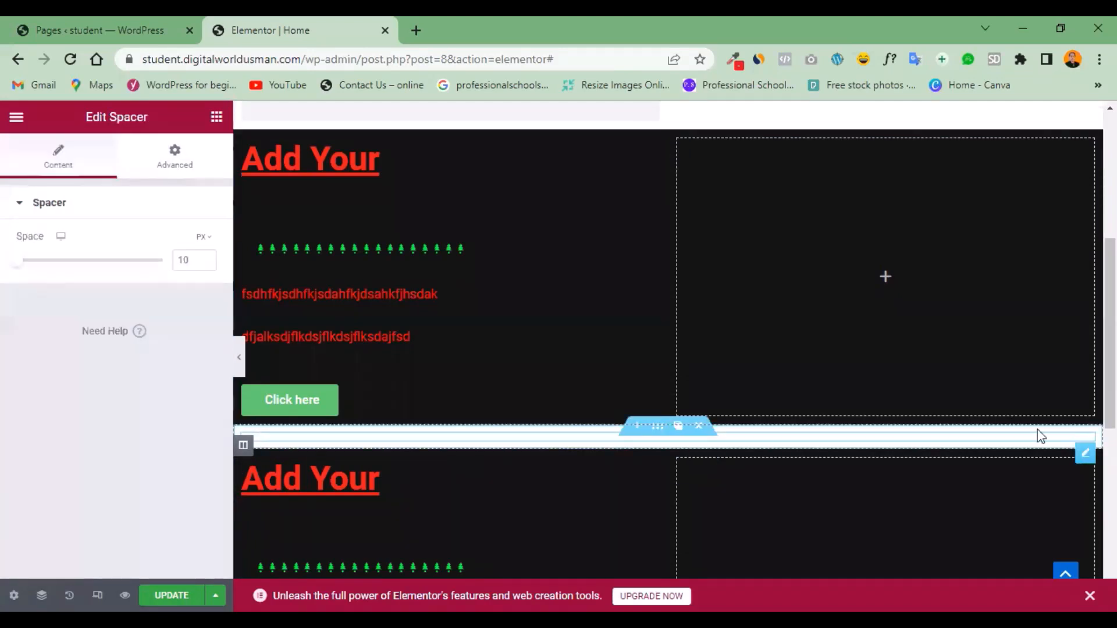
left_click_drag(17, 261, 51, 263)
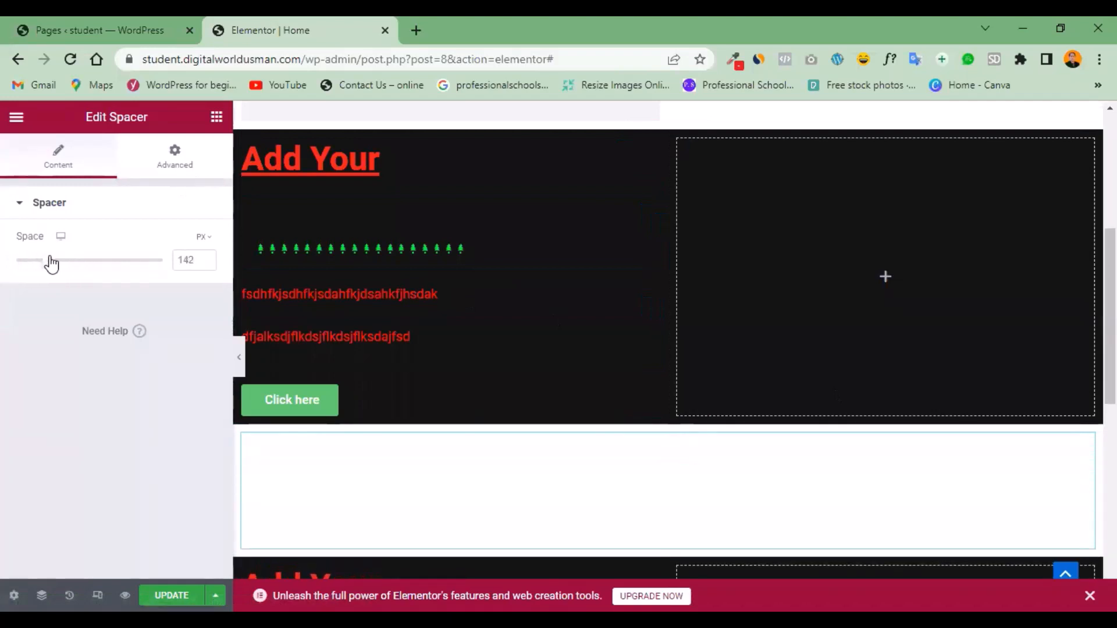
scroll(727, 326, "down", 3)
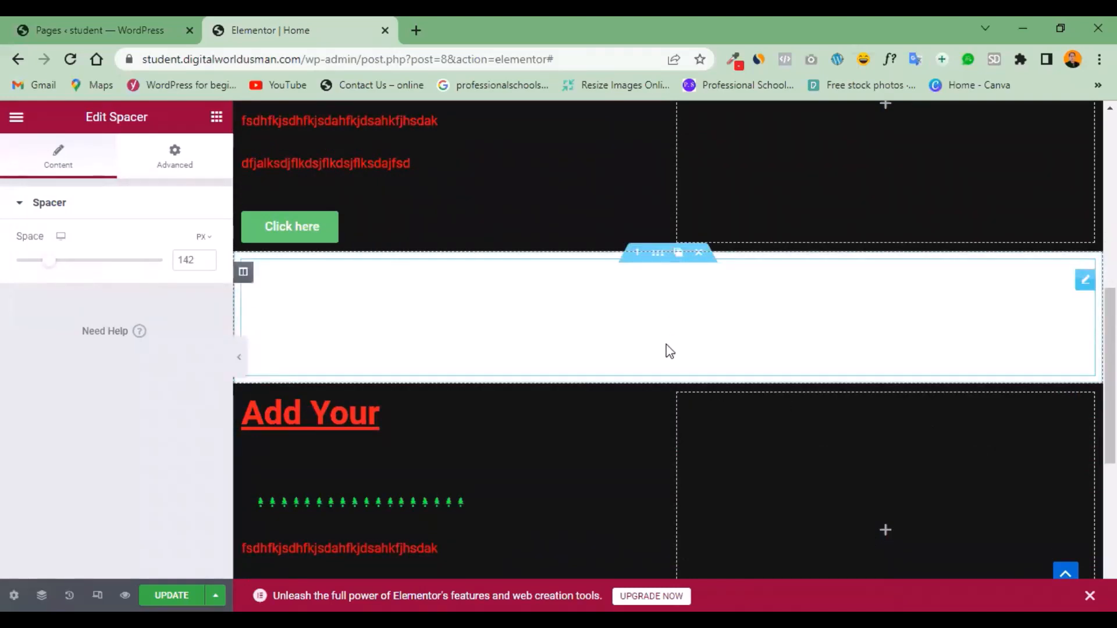
Delete the spacer section between the black sections and set the upper black section's bottom margin to 400 px.
left_click(698, 257)
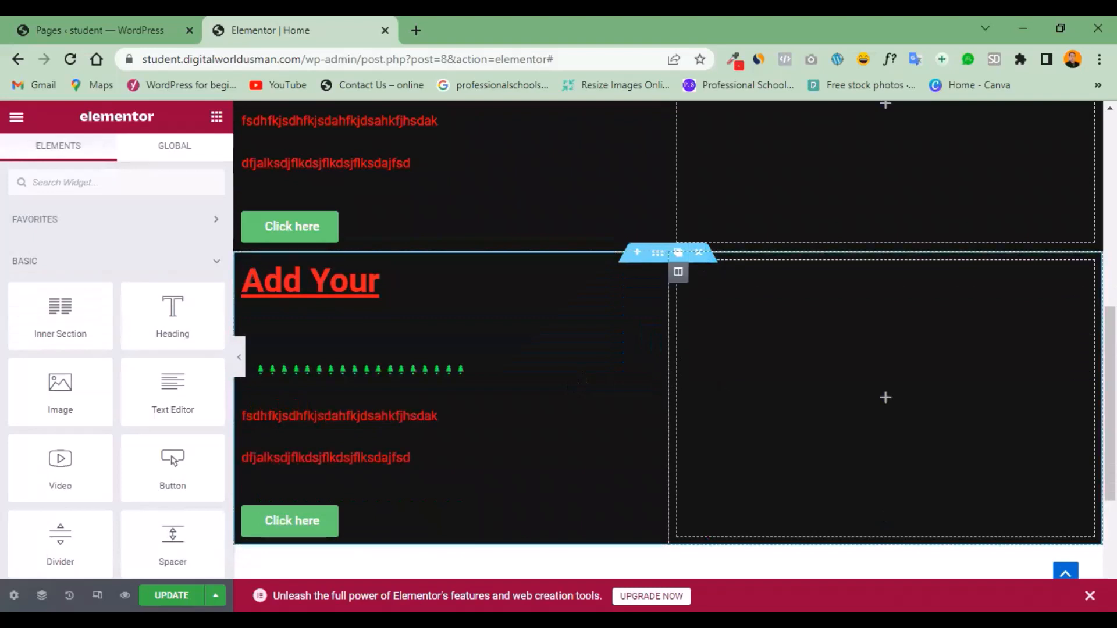
scroll(683, 295, "up", 4)
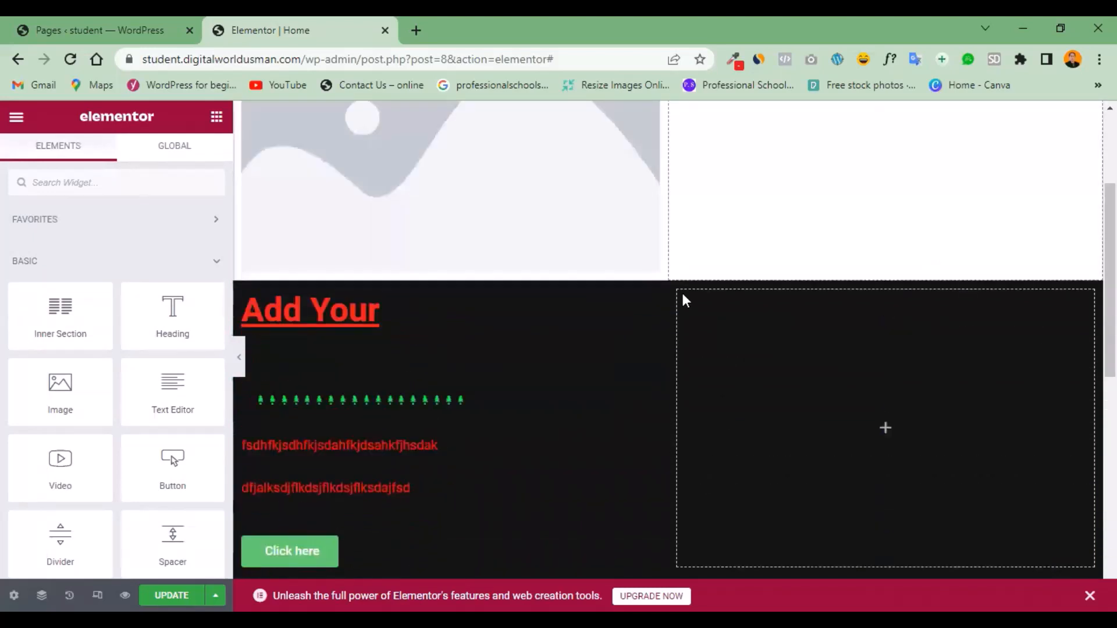
left_click(658, 286)
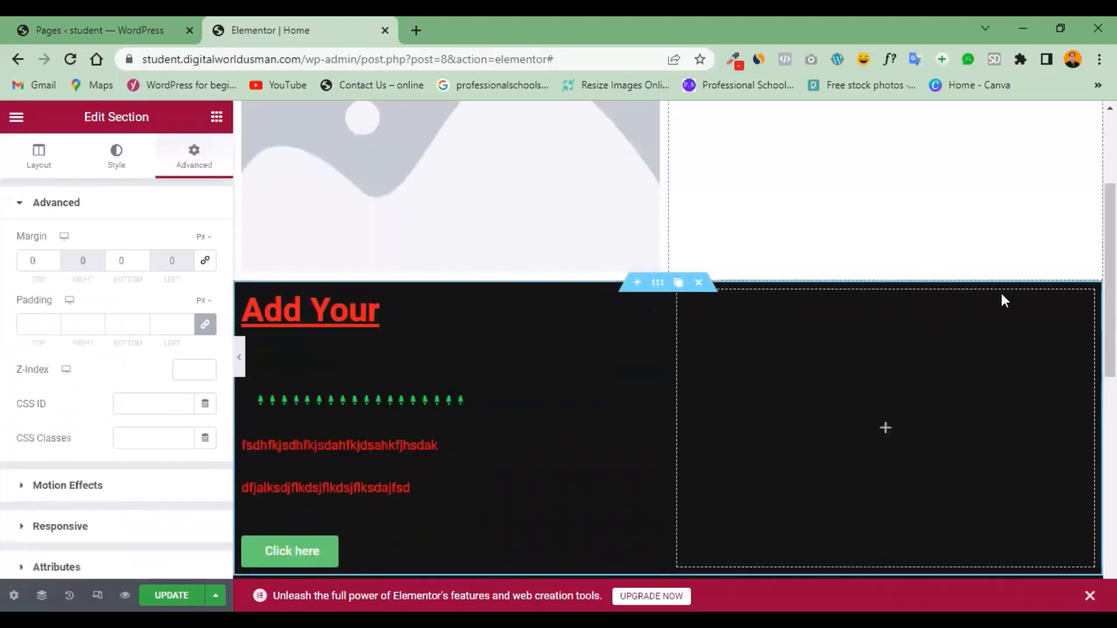
left_click_drag(1112, 291, 1112, 349)
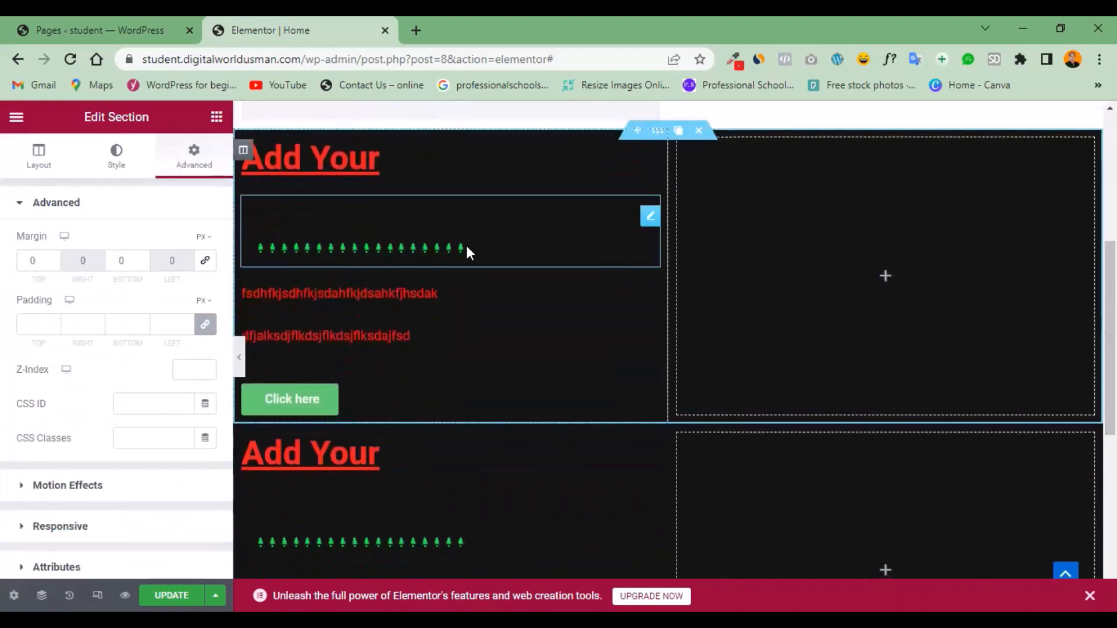
left_click(113, 263)
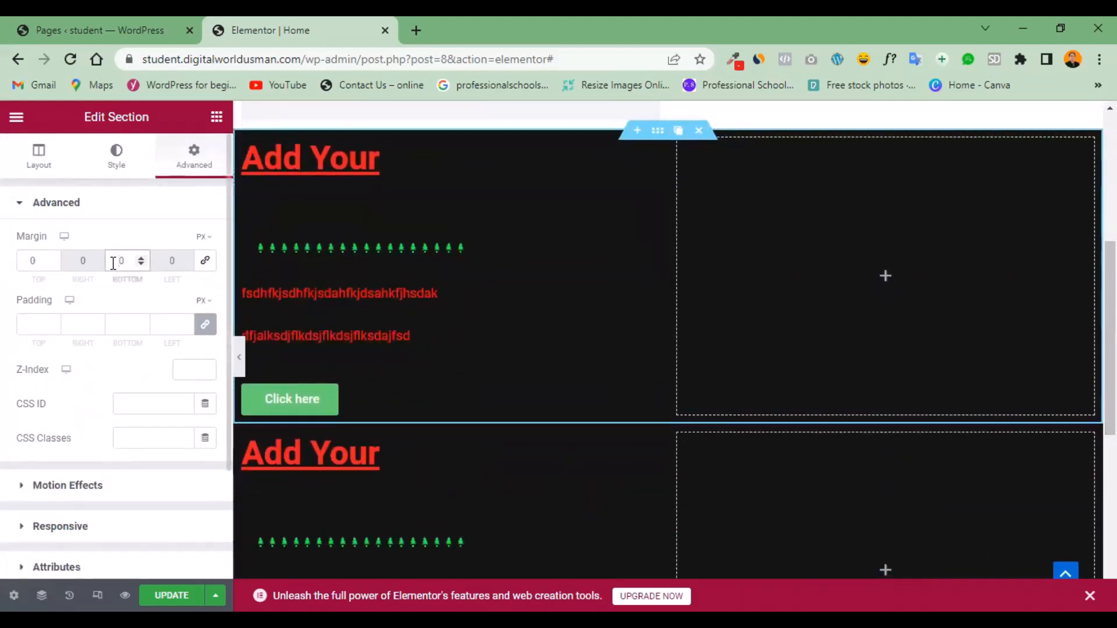
type("400")
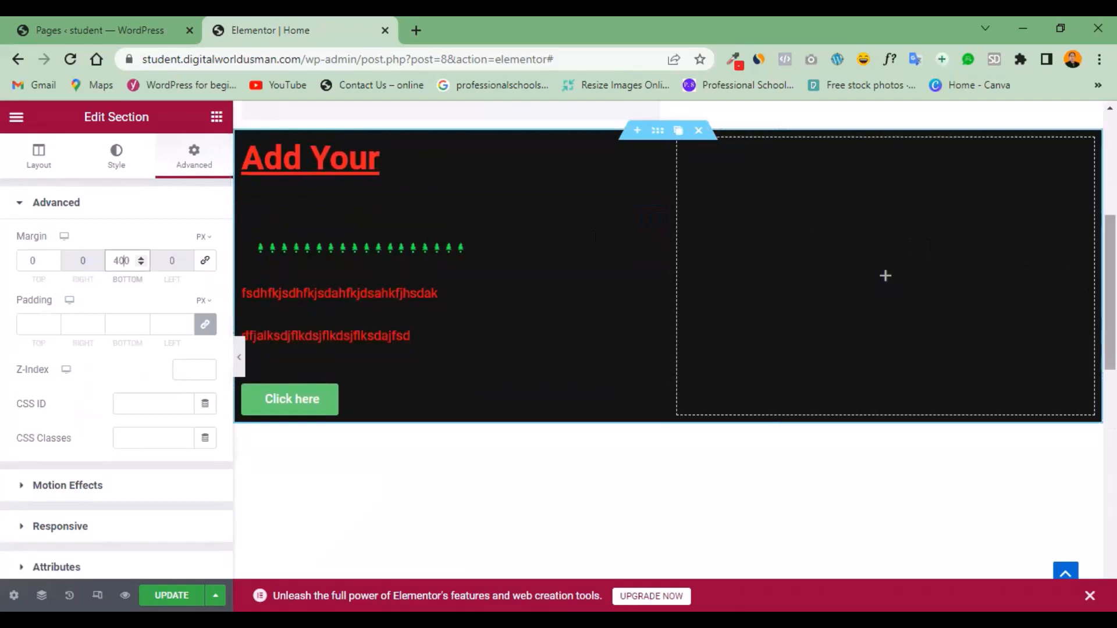
scroll(755, 402, "down", 5)
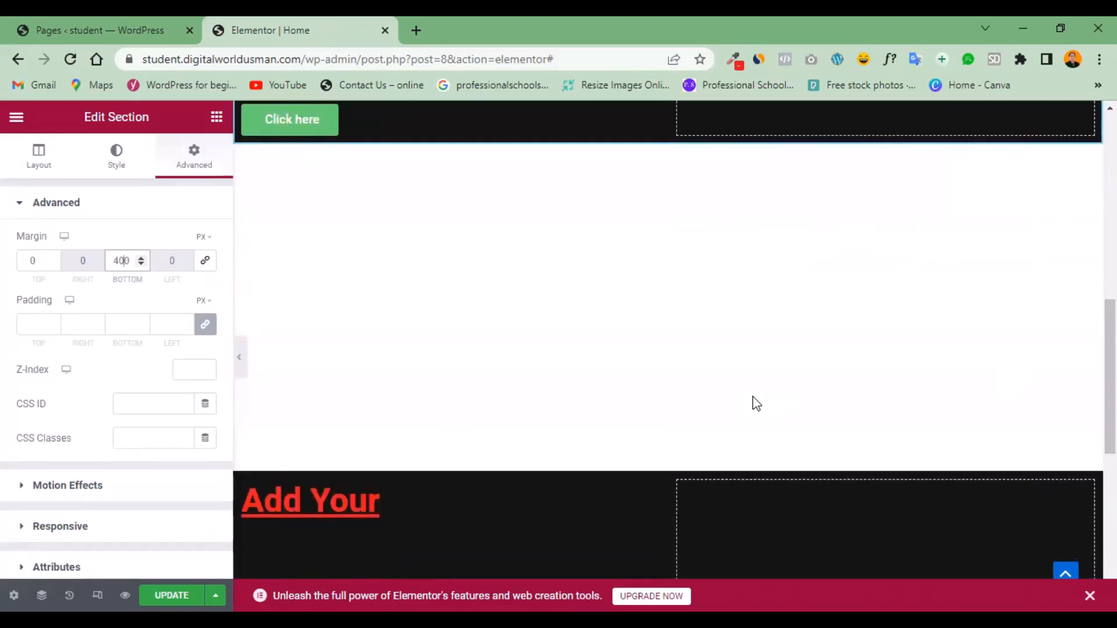
Reduce the upper black section's bottom margin to 100 px and save the page.
key("BackSpace")
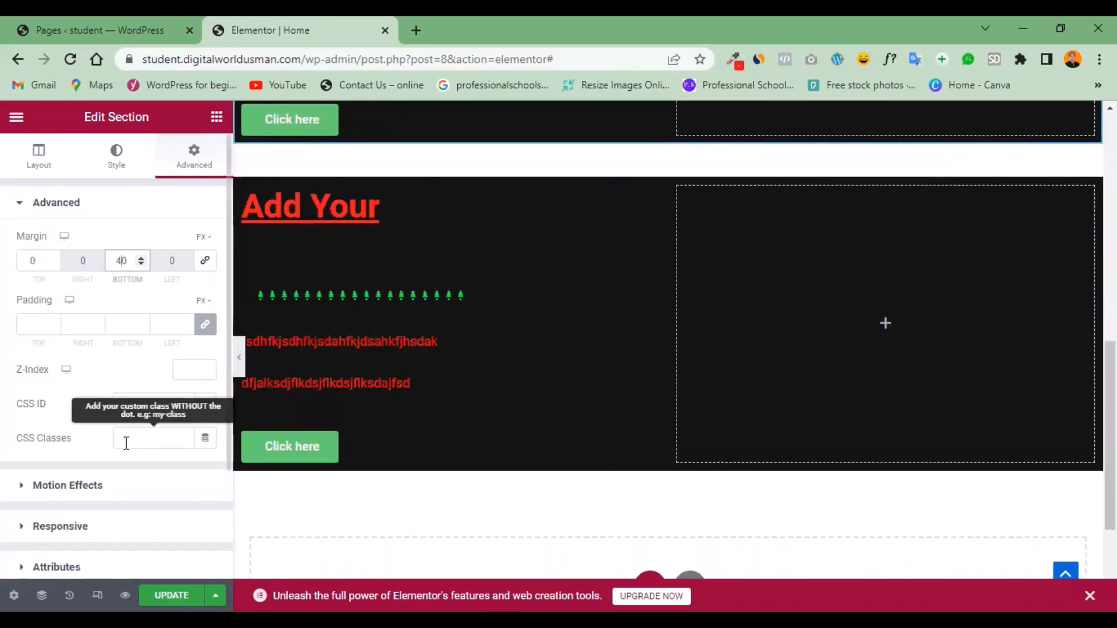
key("BackSpace")
type("100")
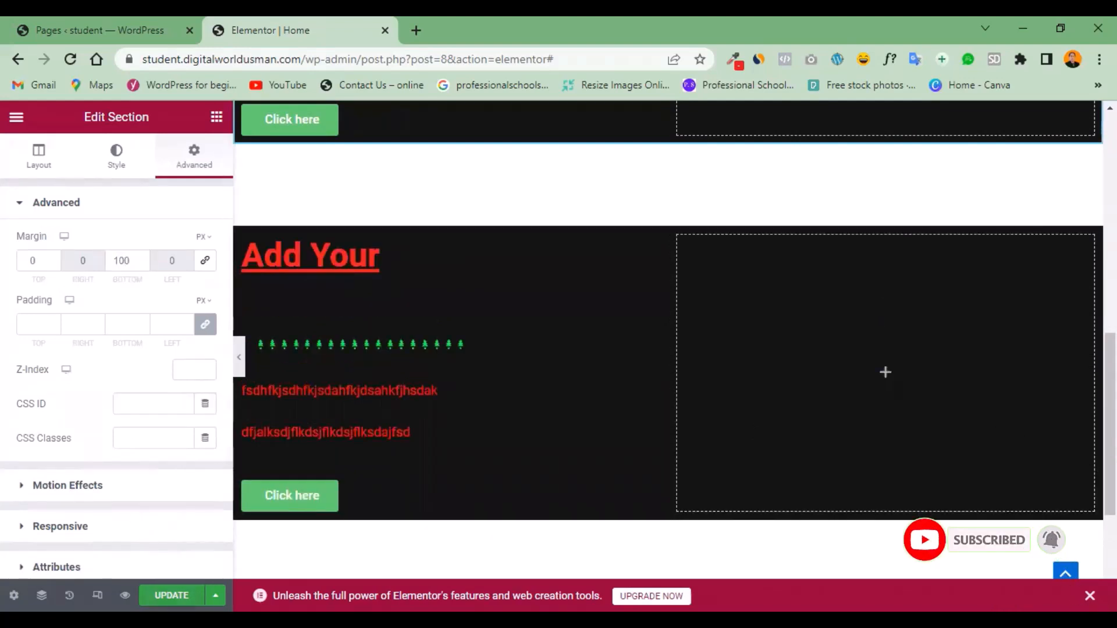
key("ctrl+s")
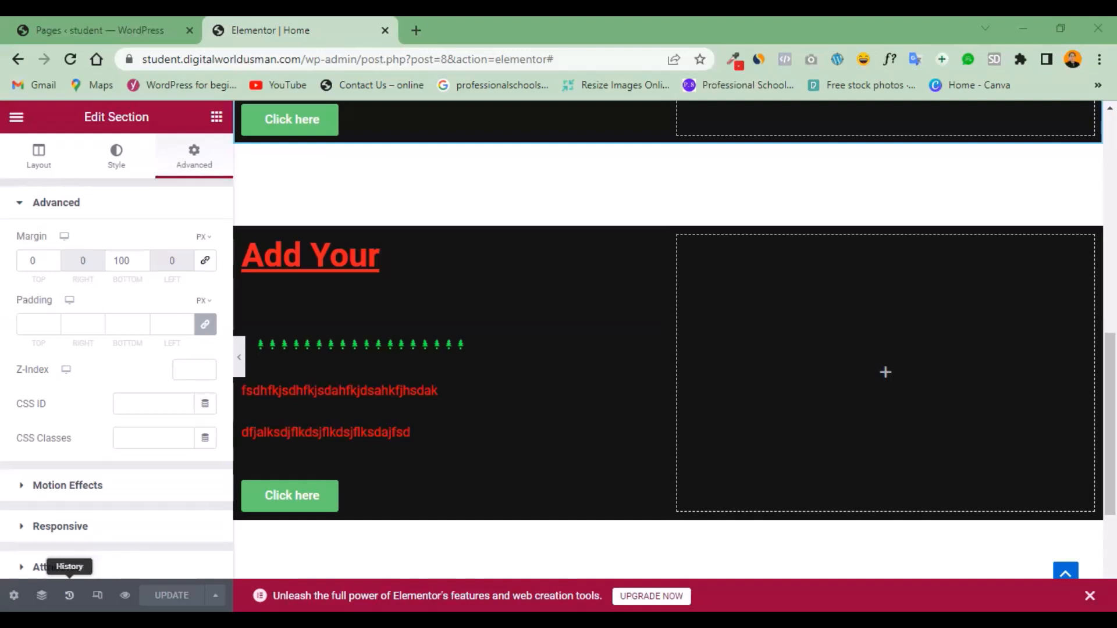
Use the action History to revert the page to the latest Spacer Space edit, before the section removal.
left_click(69, 595)
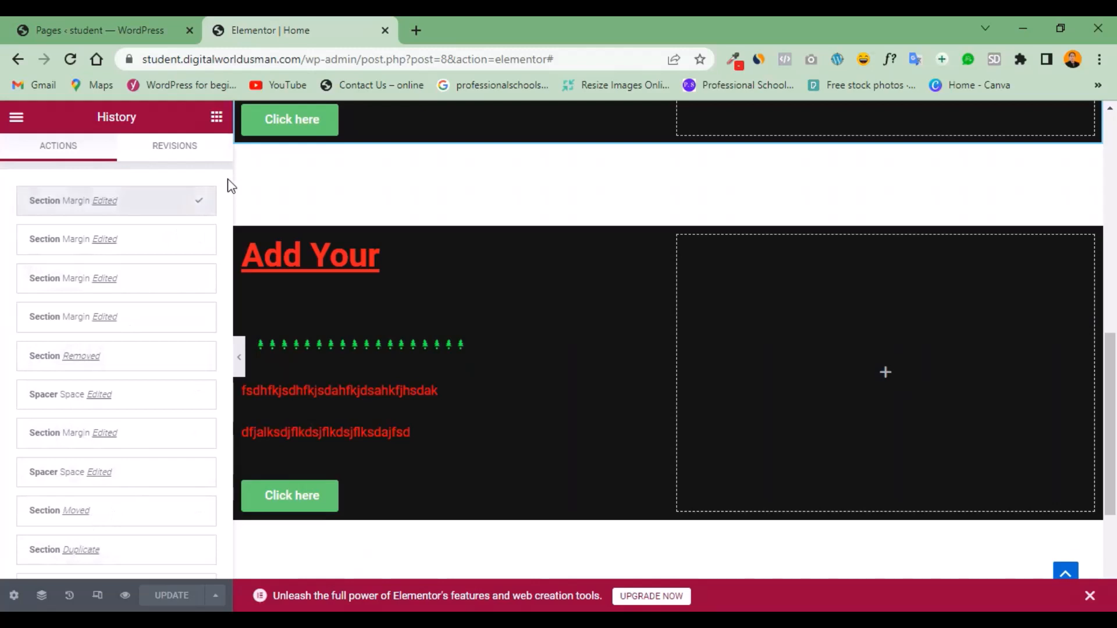
scroll(224, 238, "down", 5)
scroll(224, 238, "down", 10)
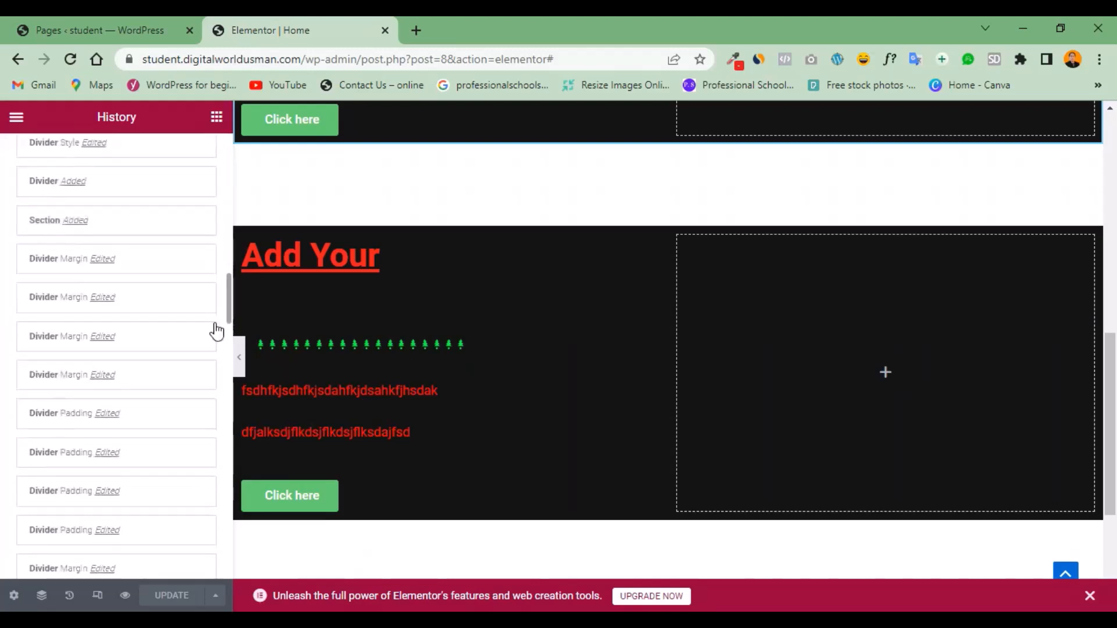
scroll(209, 431, "up", 10)
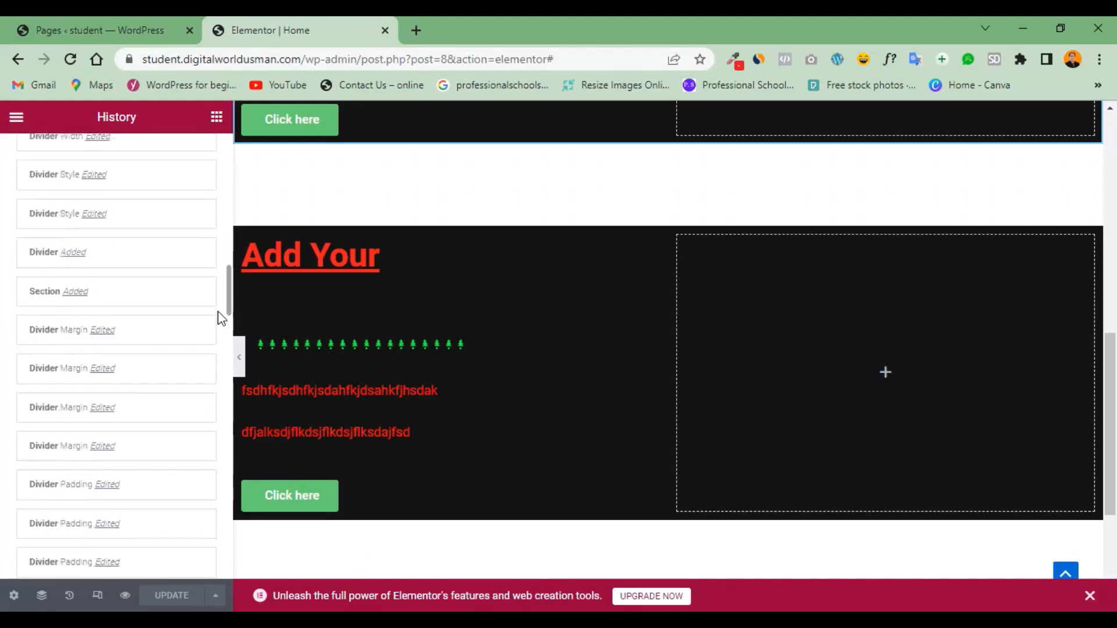
scroll(228, 198, "up", 4)
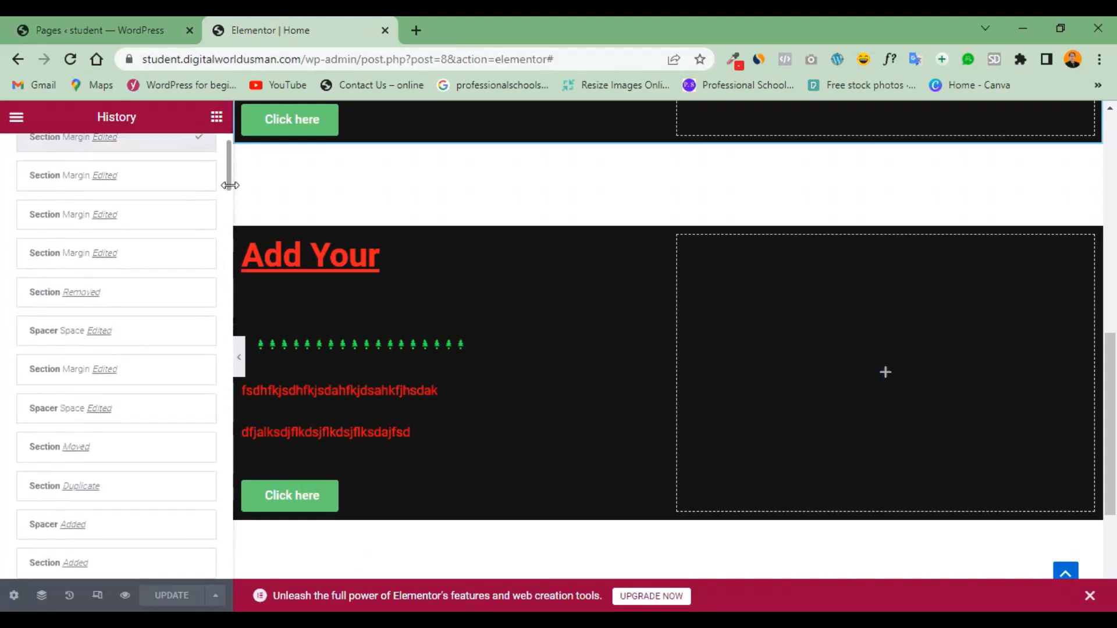
left_click(72, 347)
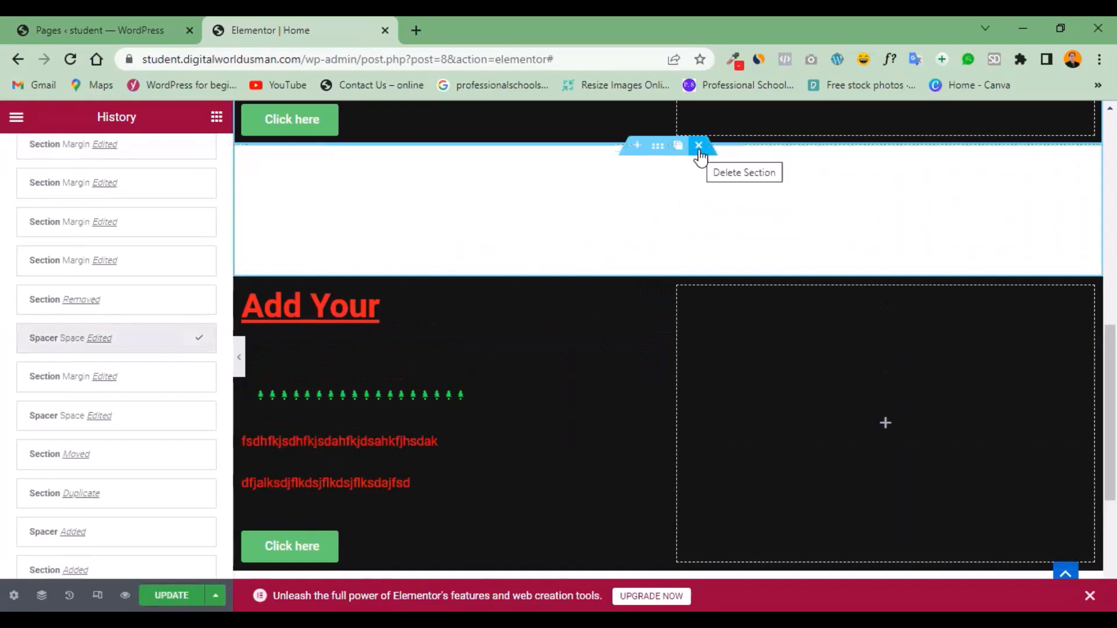
Delete the restored spacer section between the two black sections and update the page.
left_click(698, 146)
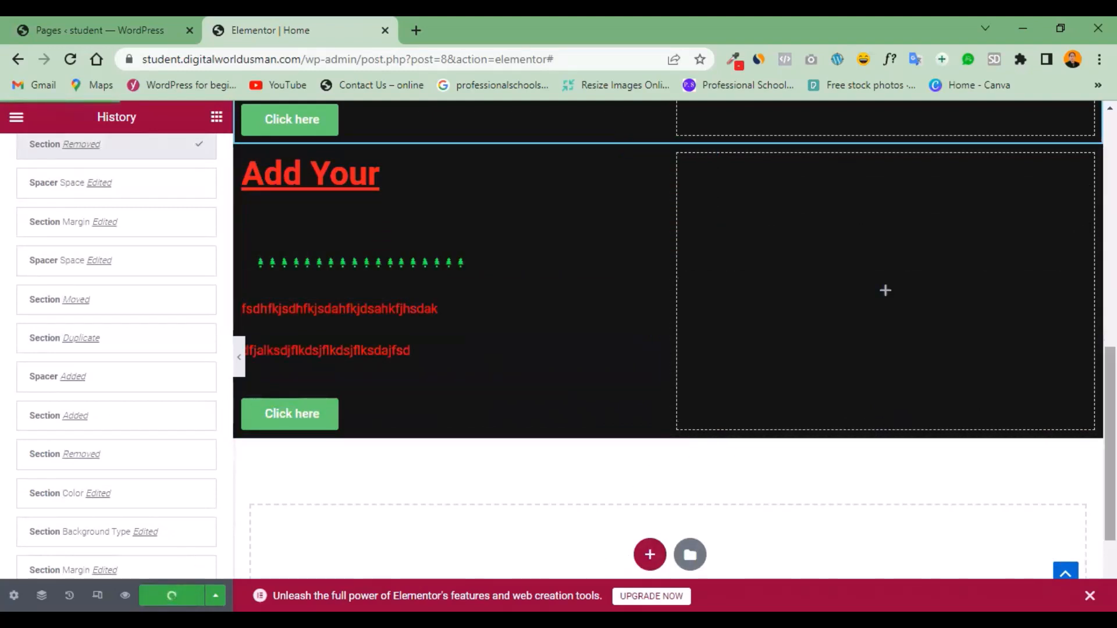
Delete the lower of the two black sections, keeping the one directly beneath the image section.
scroll(871, 427, "up", 6)
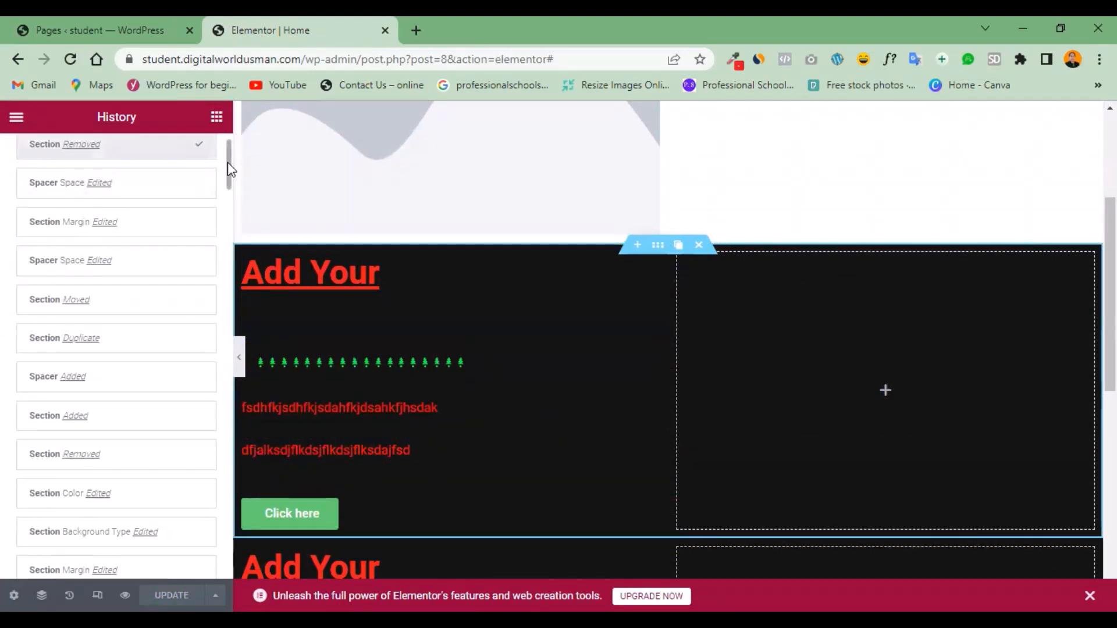
left_click(216, 118)
scroll(1062, 332, "down", 4)
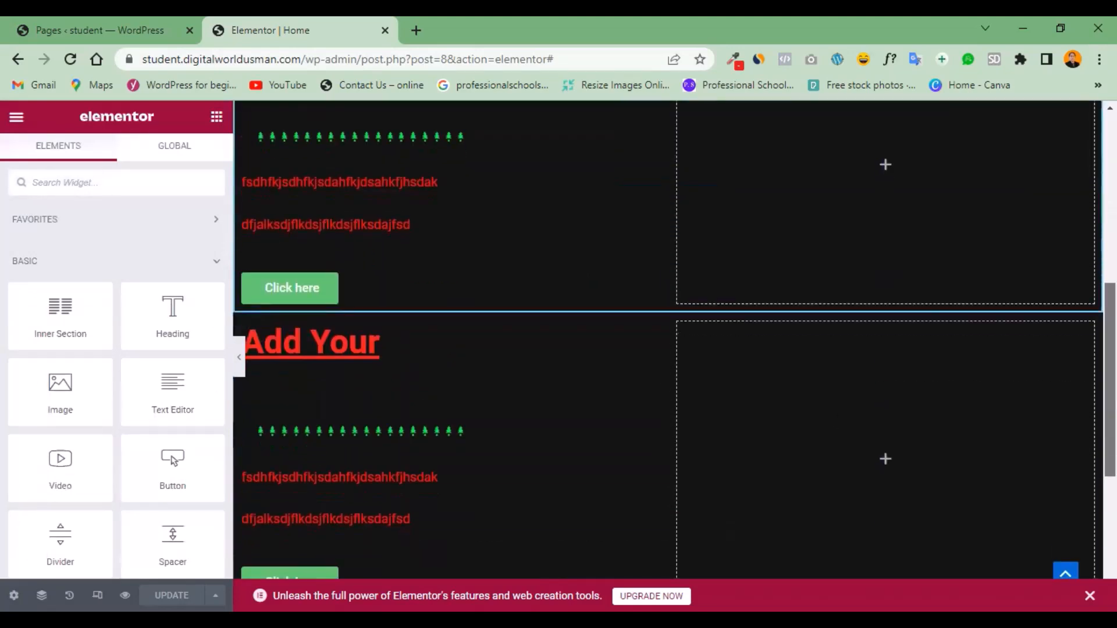
scroll(751, 376, "down", 1)
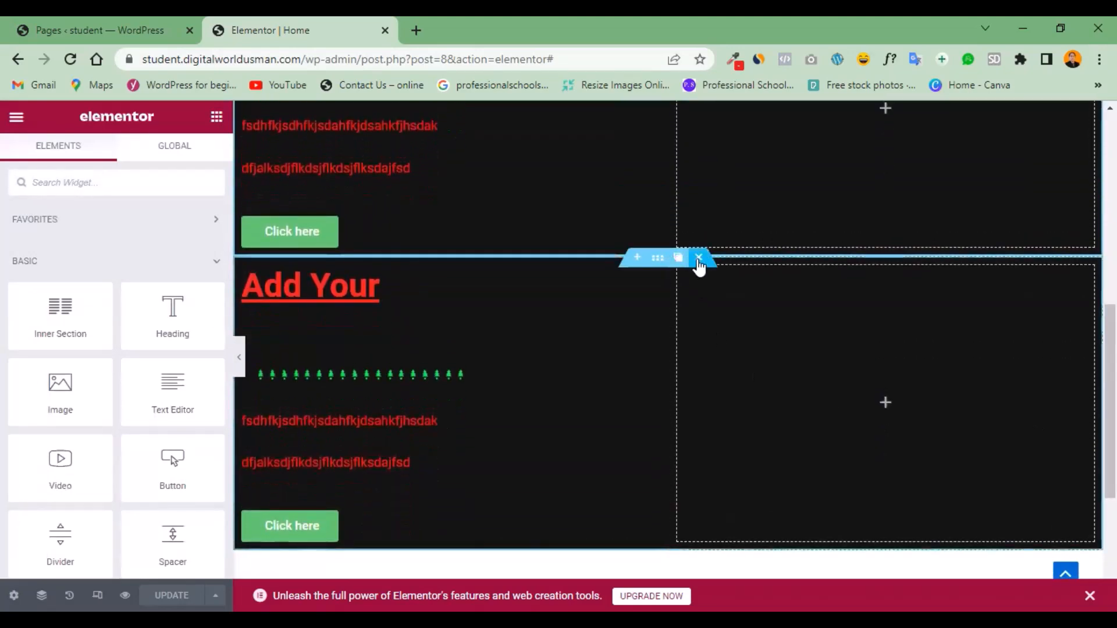
left_click(699, 258)
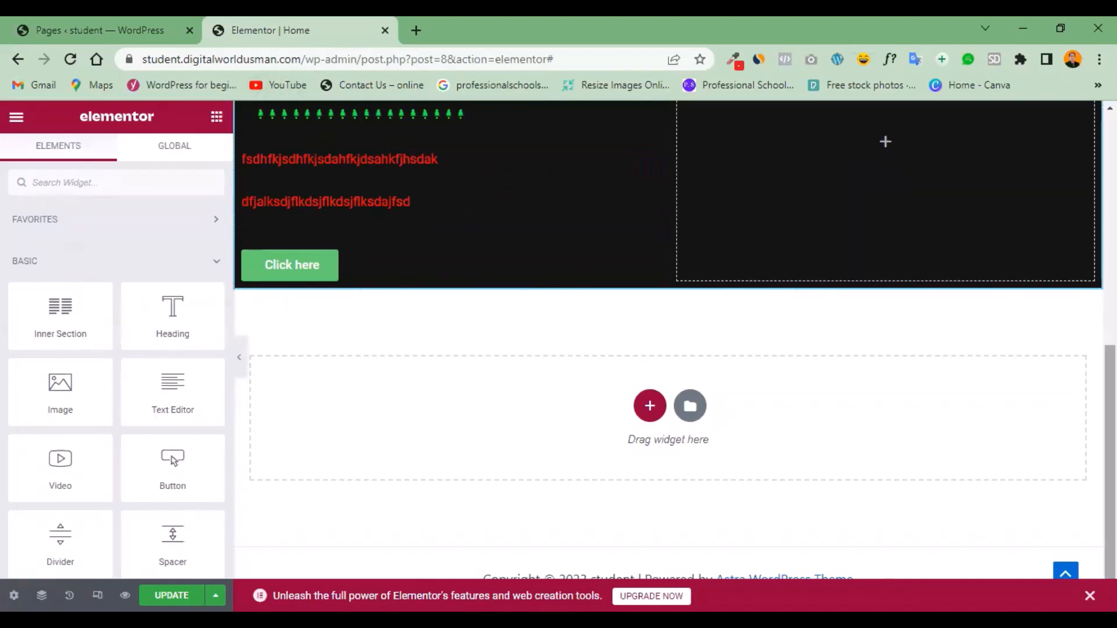
scroll(995, 284, "up", 2)
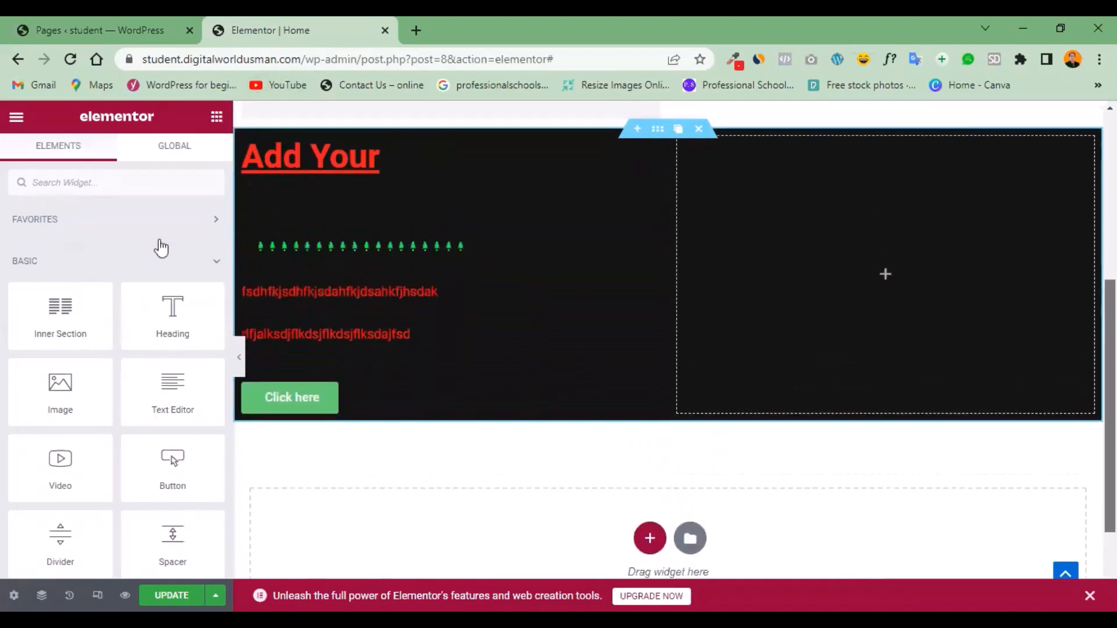
Collapse the Pro widget category, keep Basic expanded and locate the Google Maps widget in it.
scroll(162, 247, "down", 2)
left_click(217, 262)
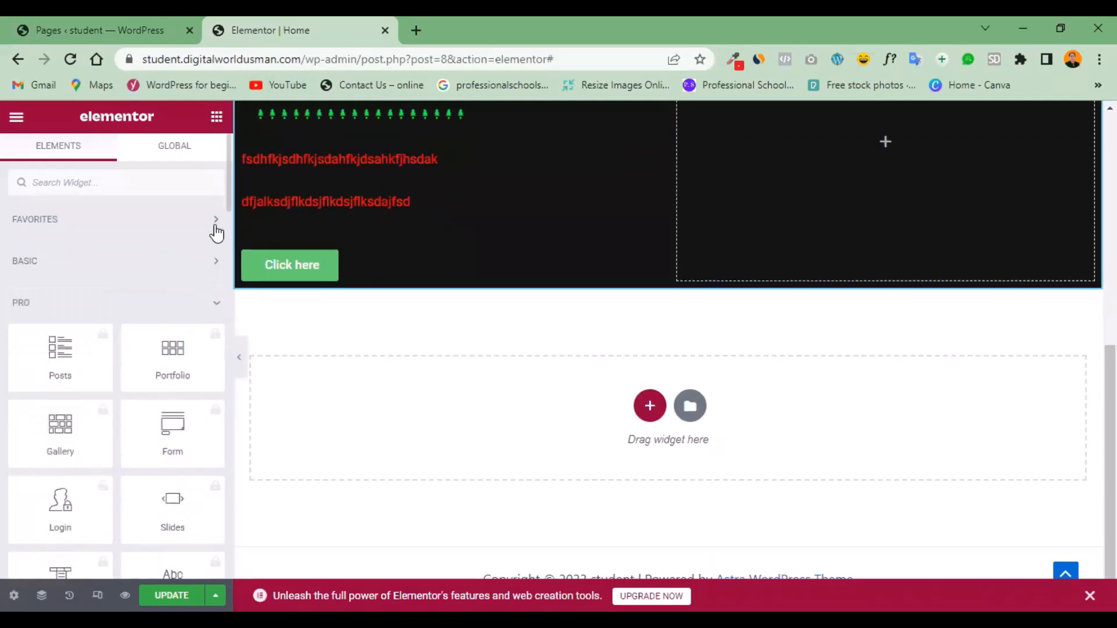
left_click(213, 308)
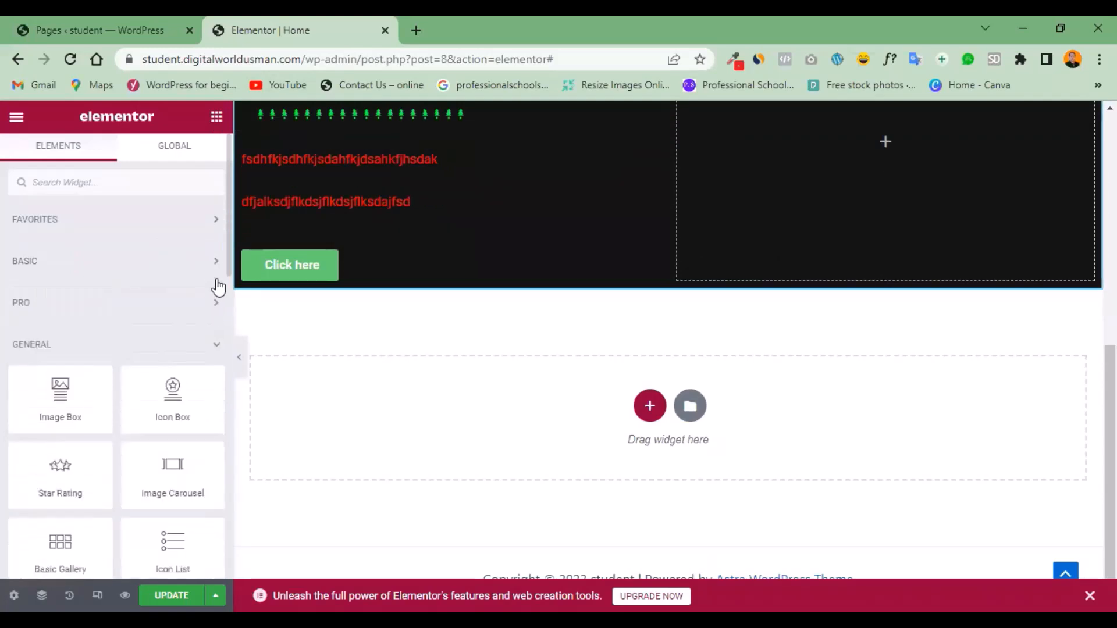
left_click(218, 263)
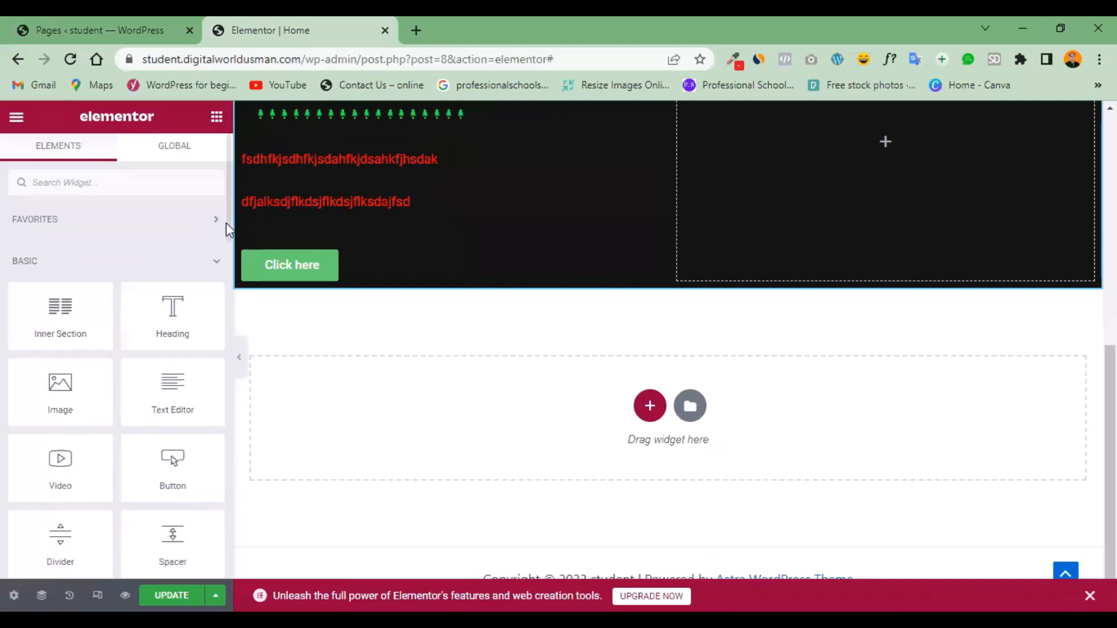
left_click_drag(228, 219, 227, 290)
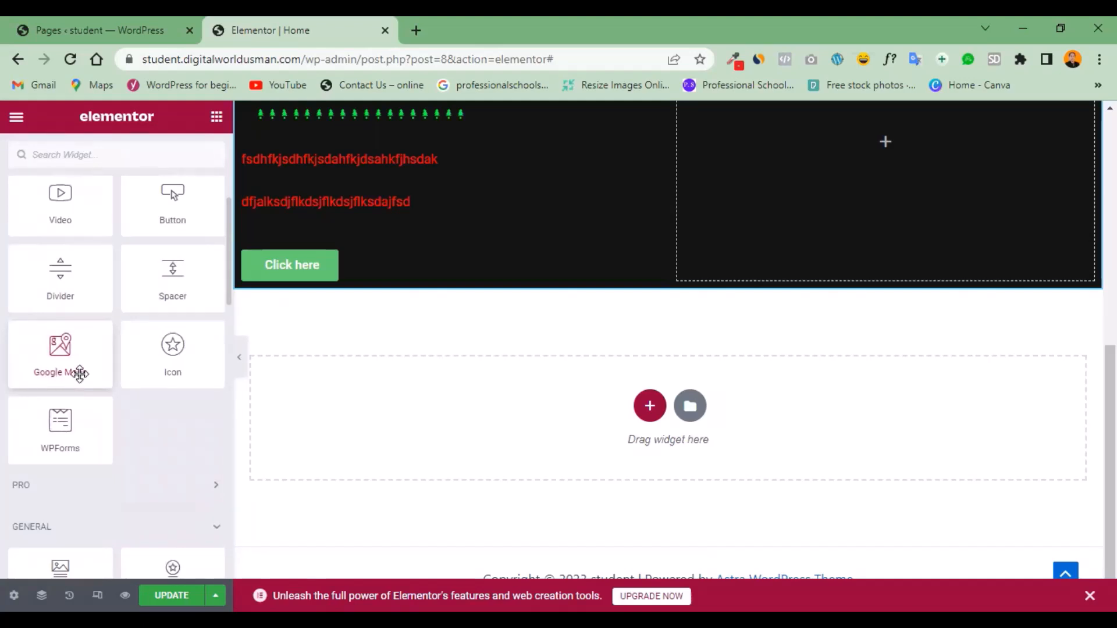
left_click(648, 408)
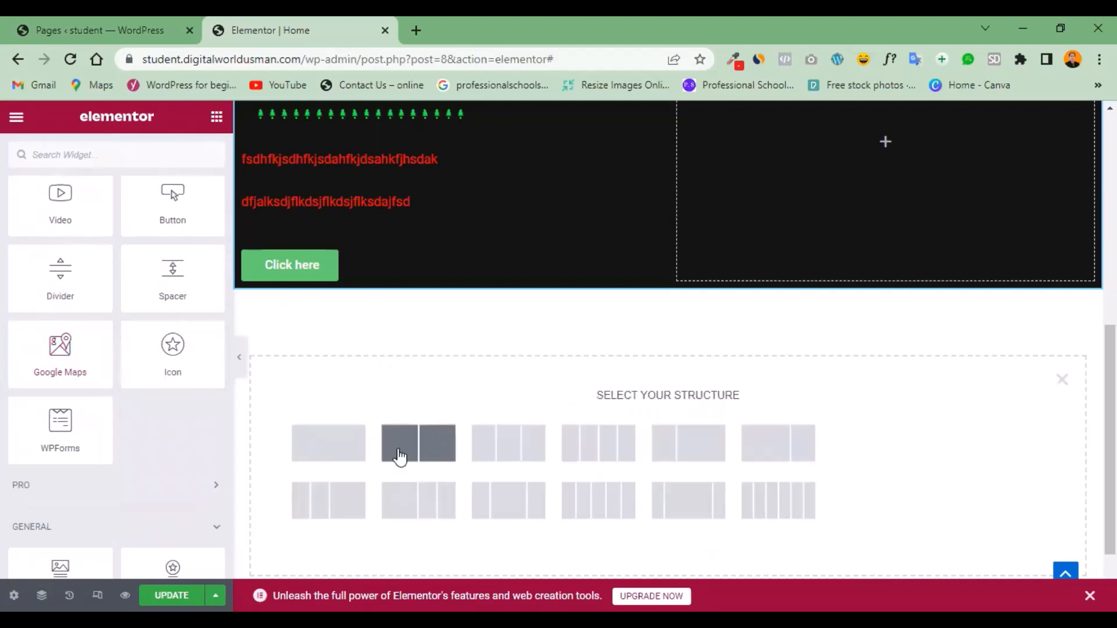
left_click(333, 451)
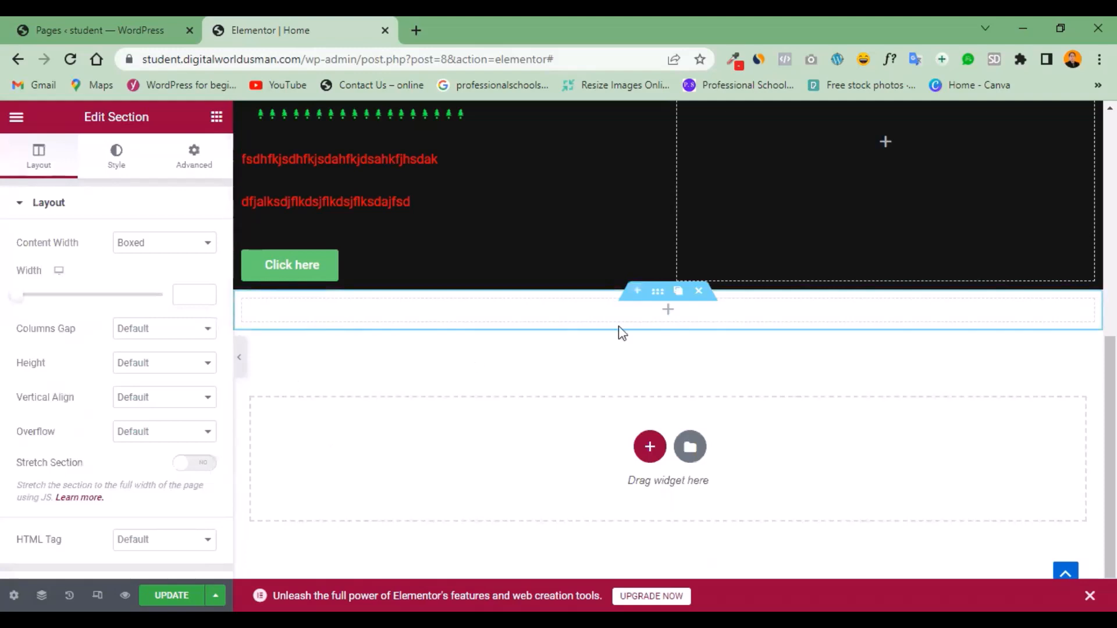
left_click(215, 118)
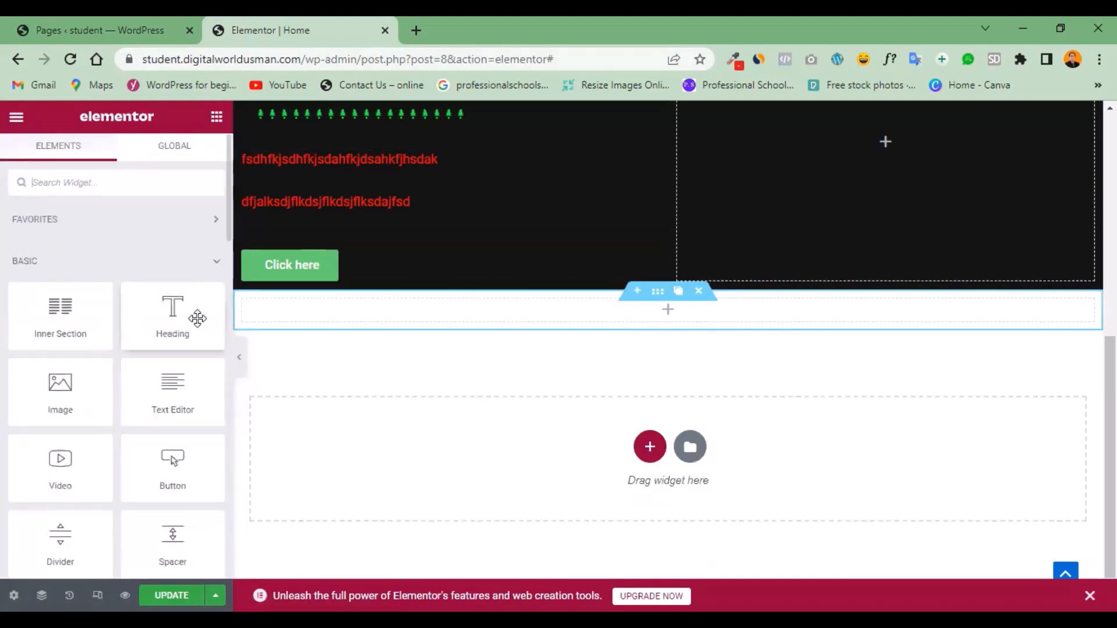
left_click_drag(228, 236, 227, 283)
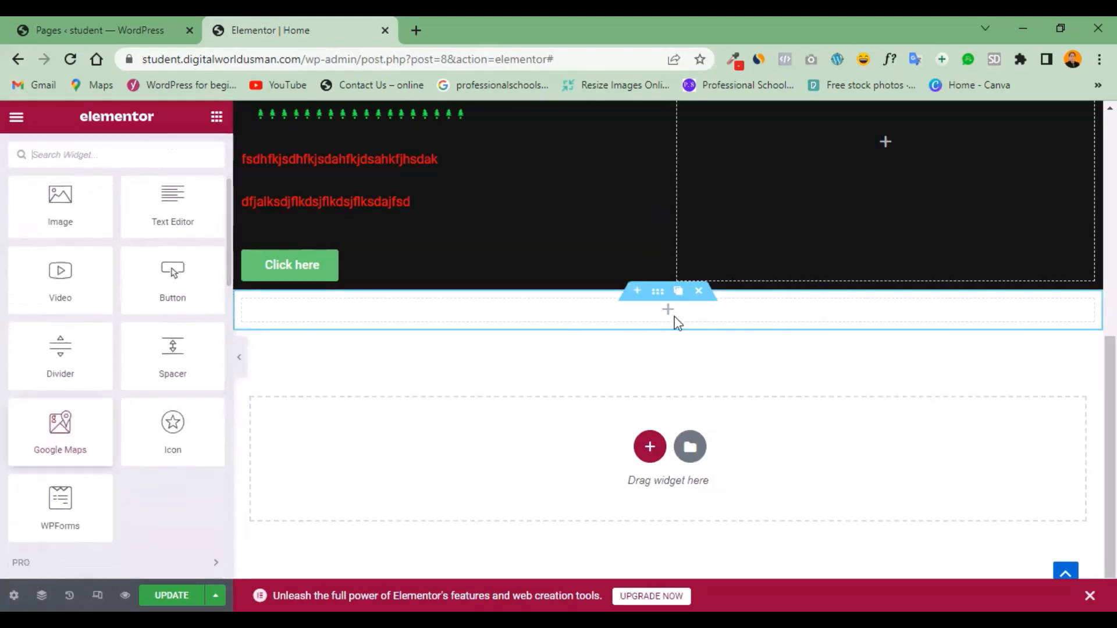
left_click(699, 291)
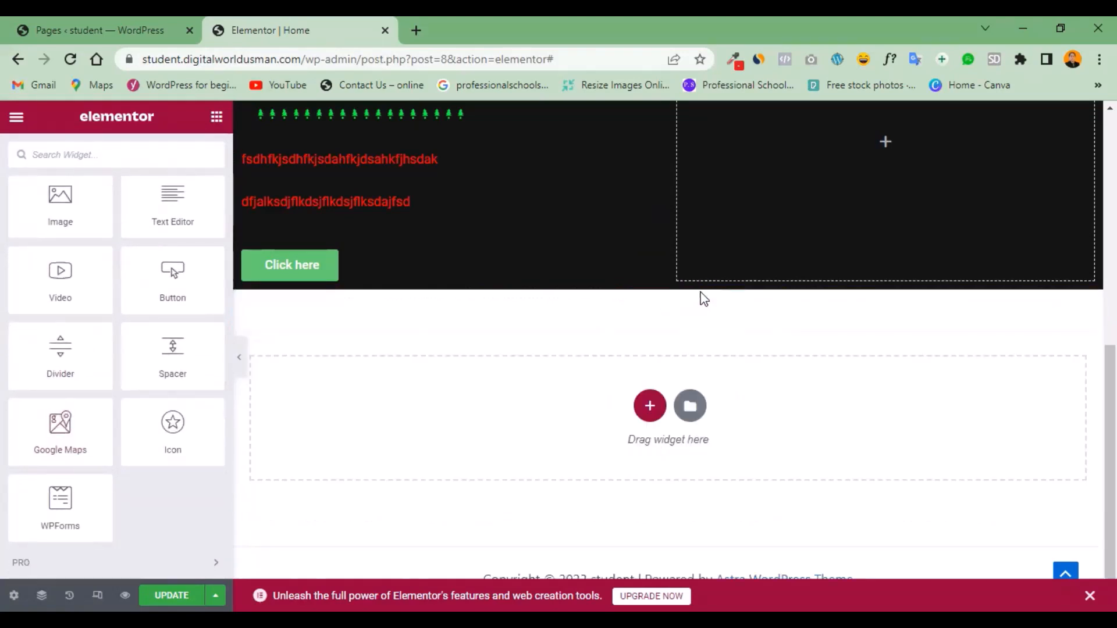
Add a section with two equal columns below the black section and place a Google Maps widget in its first column.
left_click(649, 407)
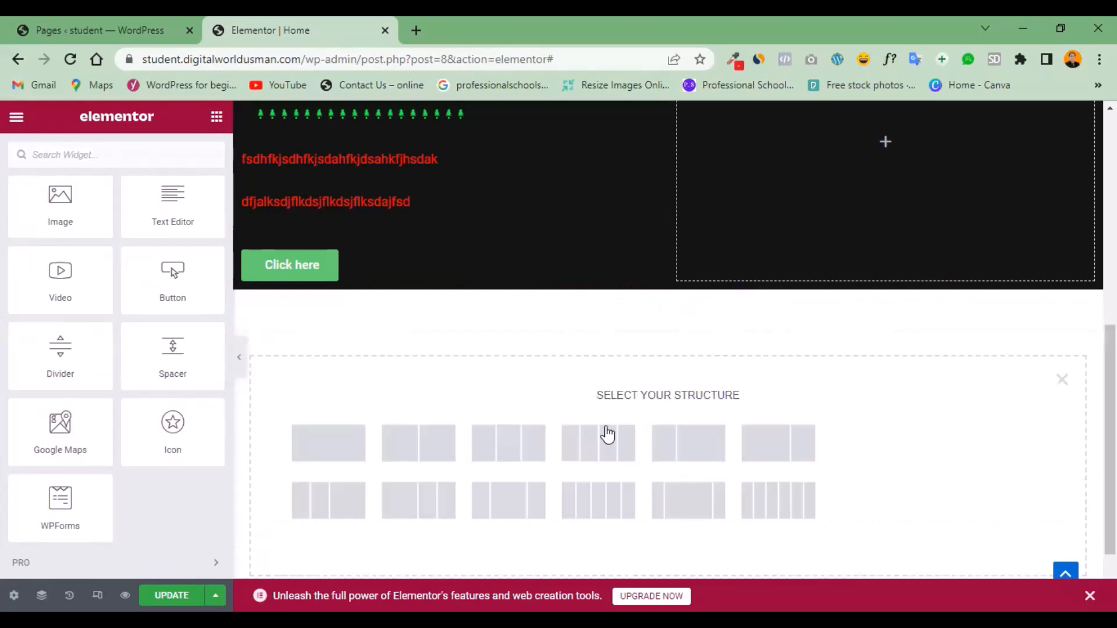
left_click(418, 460)
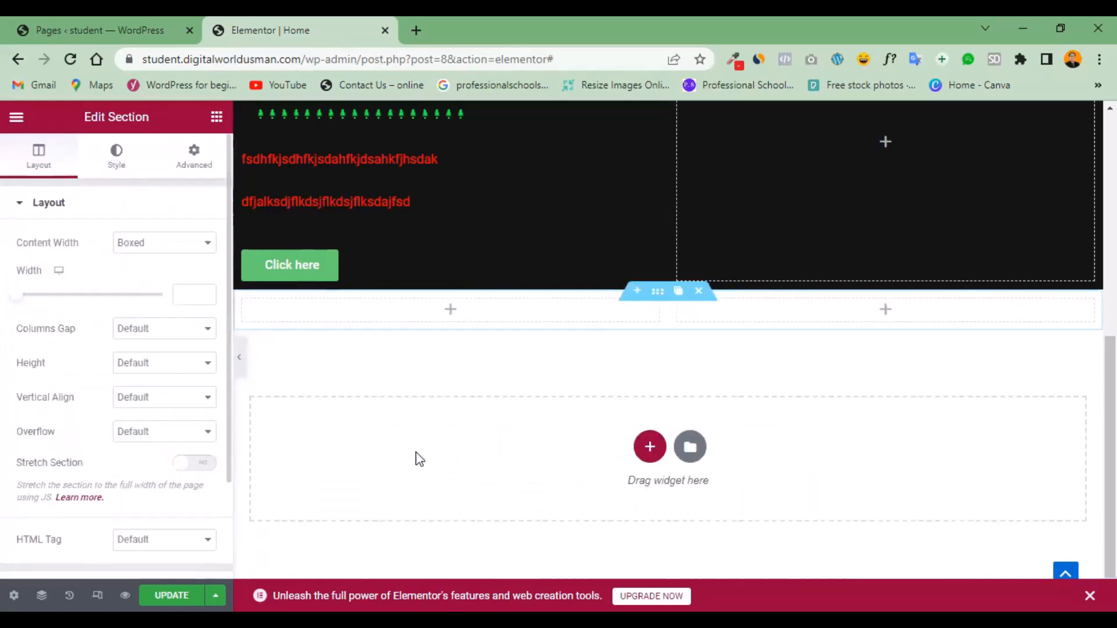
left_click(214, 123)
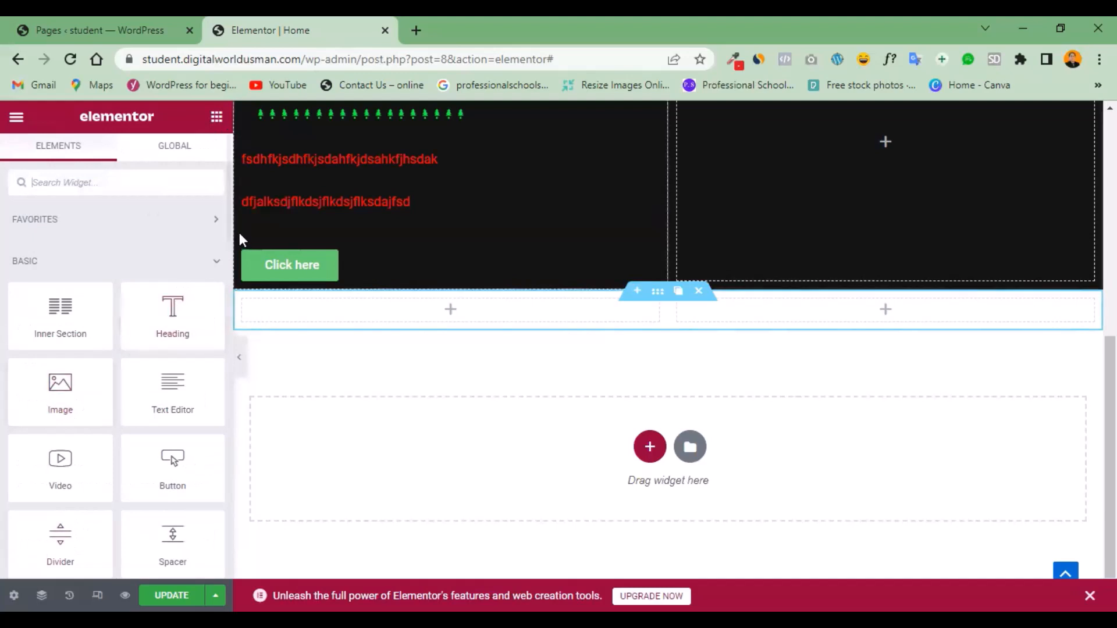
left_click_drag(228, 232, 219, 327)
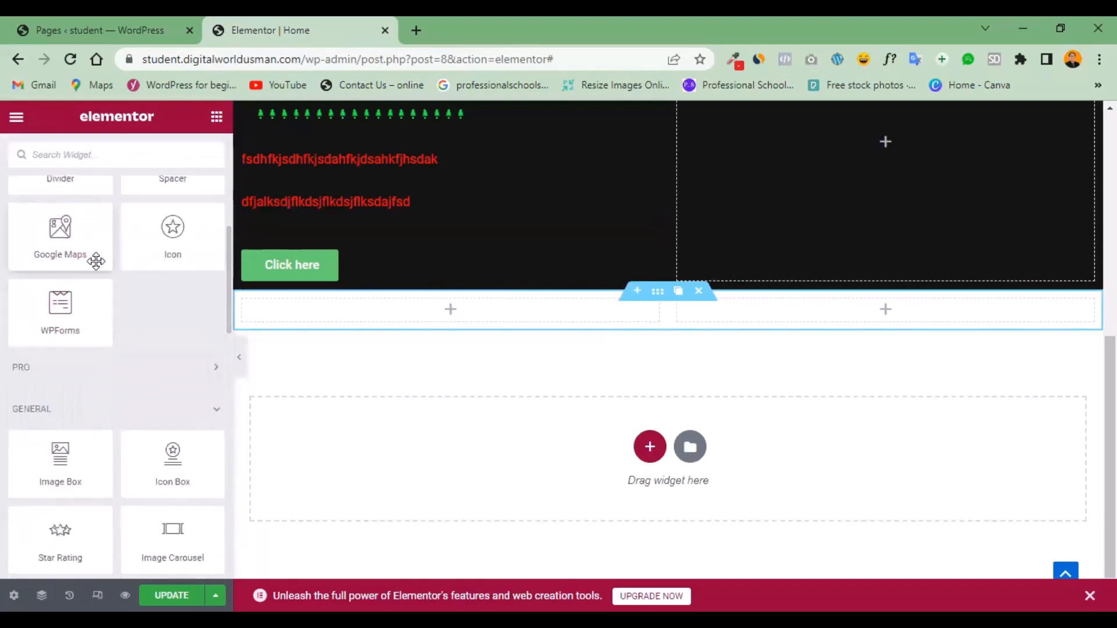
left_click_drag(97, 251, 421, 321)
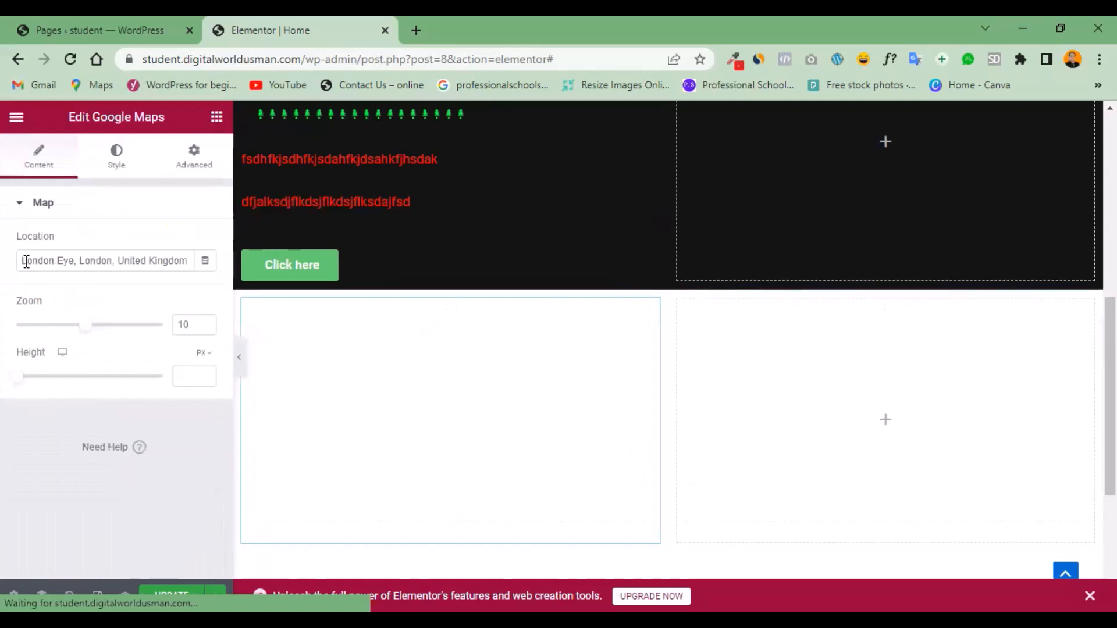
Set the map's location to "los stap mazang lahore" and keep its zoom at 10.
left_click_drag(22, 260, 209, 286)
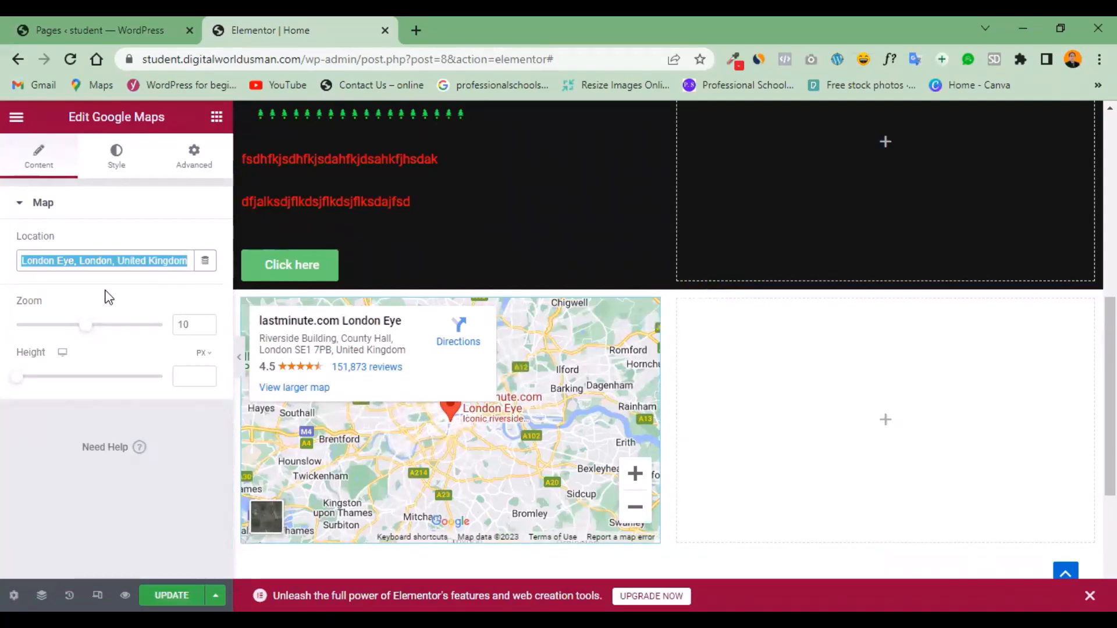
type("los s")
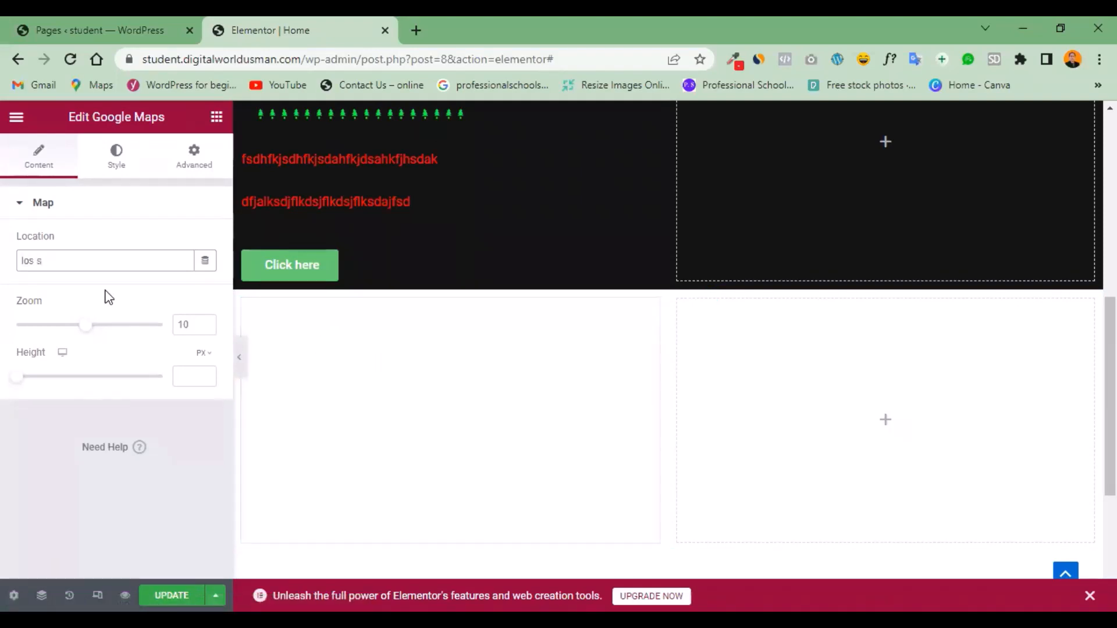
type("tap ma")
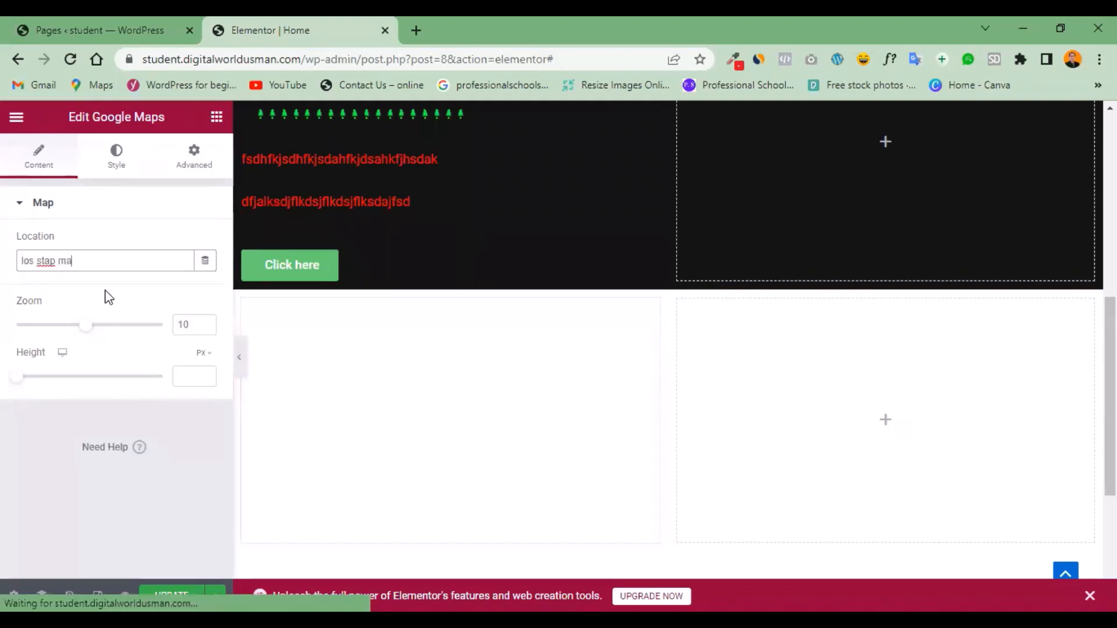
type("zang lahore")
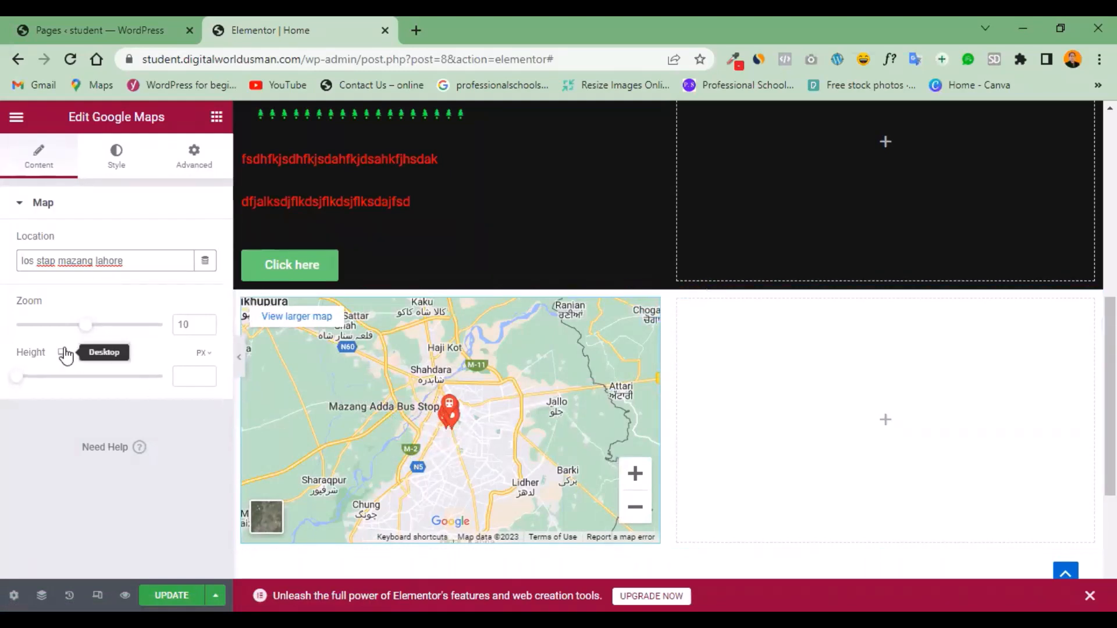
mouse_move(86, 325)
left_mouse_down()
mouse_move(65, 336)
mouse_move(89, 336)
left_mouse_up()
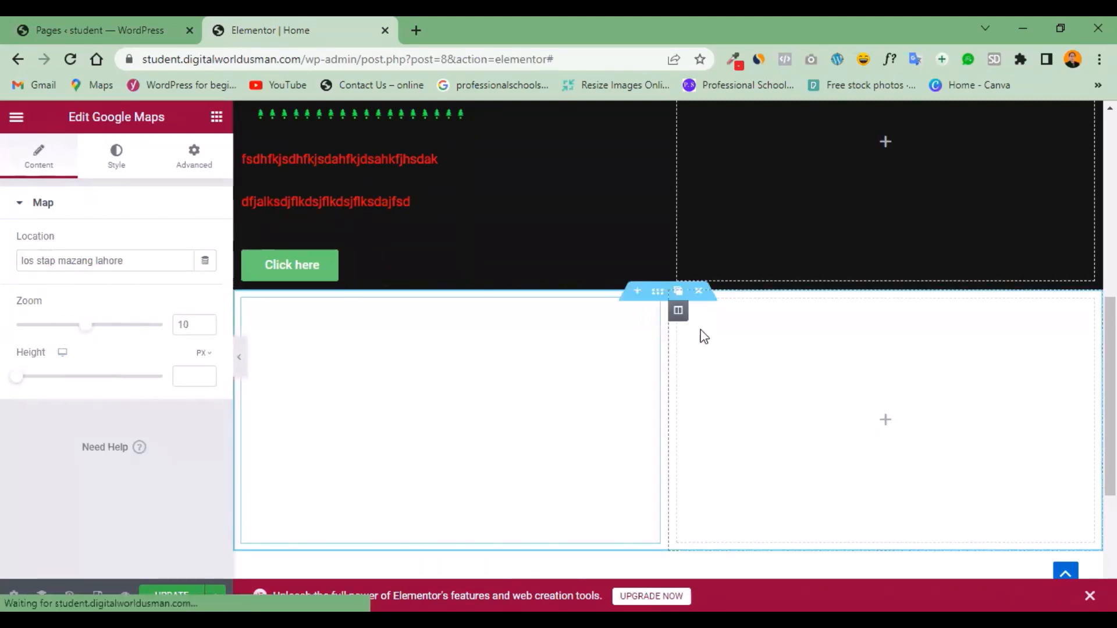
Delete the empty column beside the map and set the map's height to 353 px.
mouse_move(679, 314)
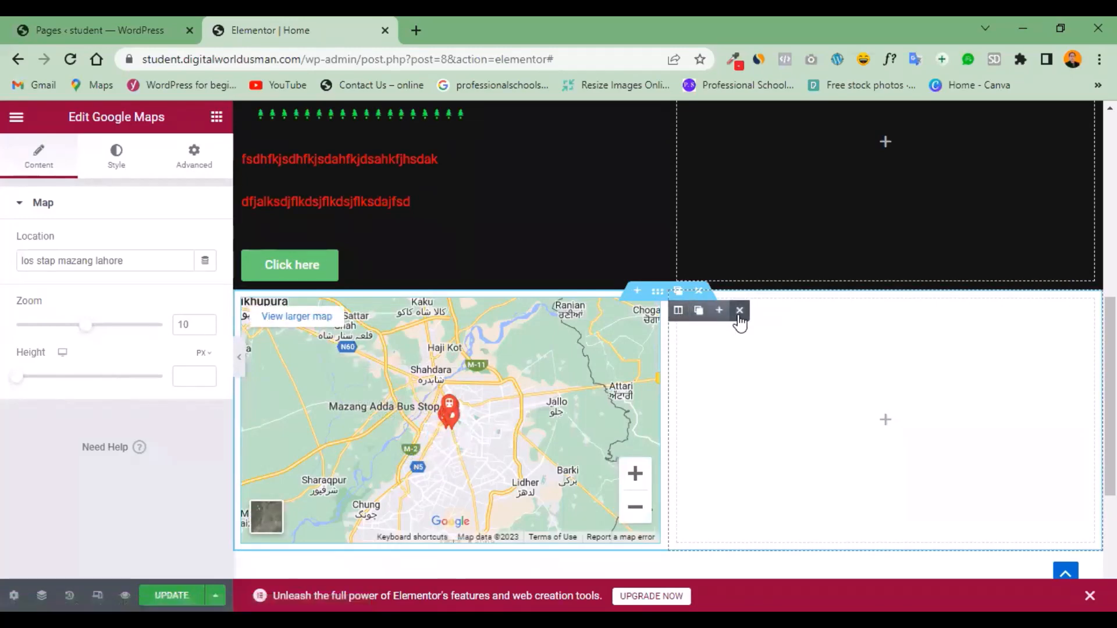
left_click(740, 311)
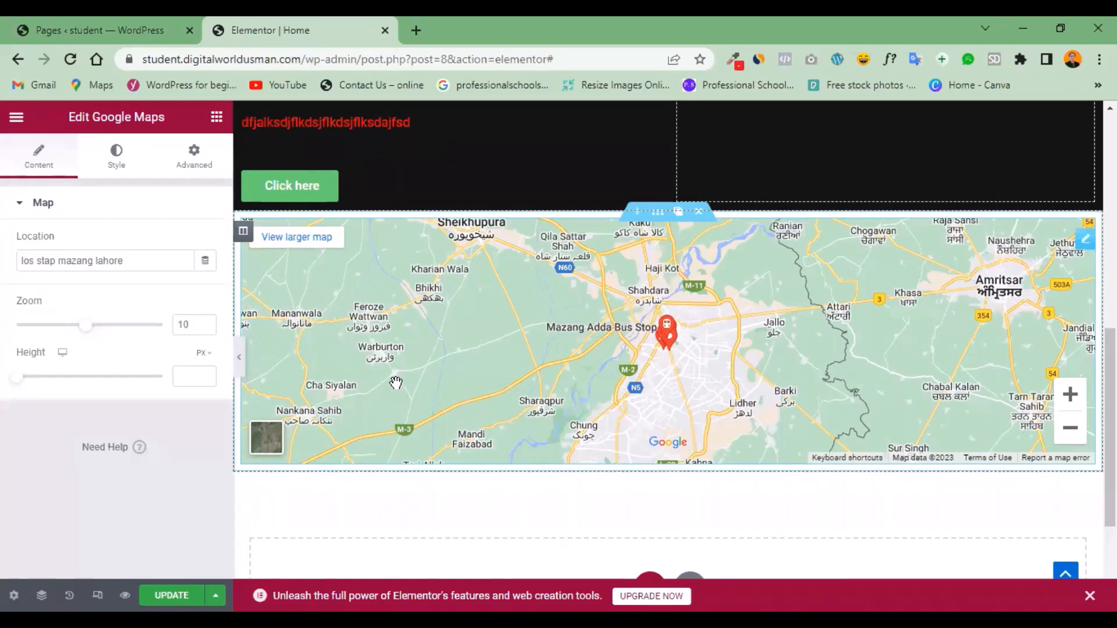
left_click_drag(21, 377, 51, 380)
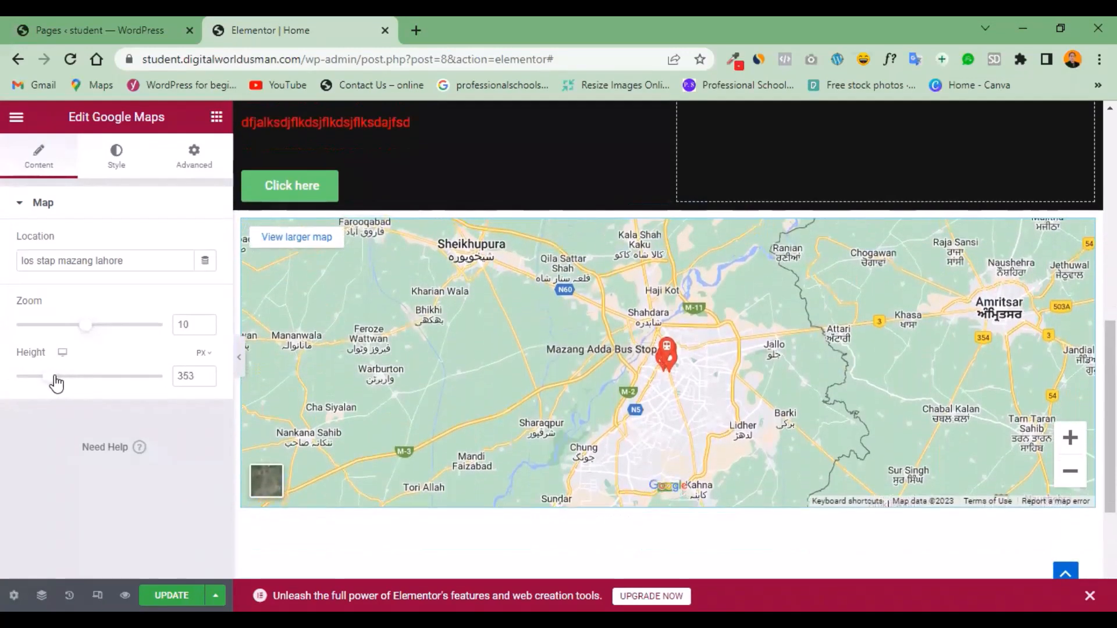
Save the page and open its preview to check the map section above the footer.
scroll(669, 349, "up", 2)
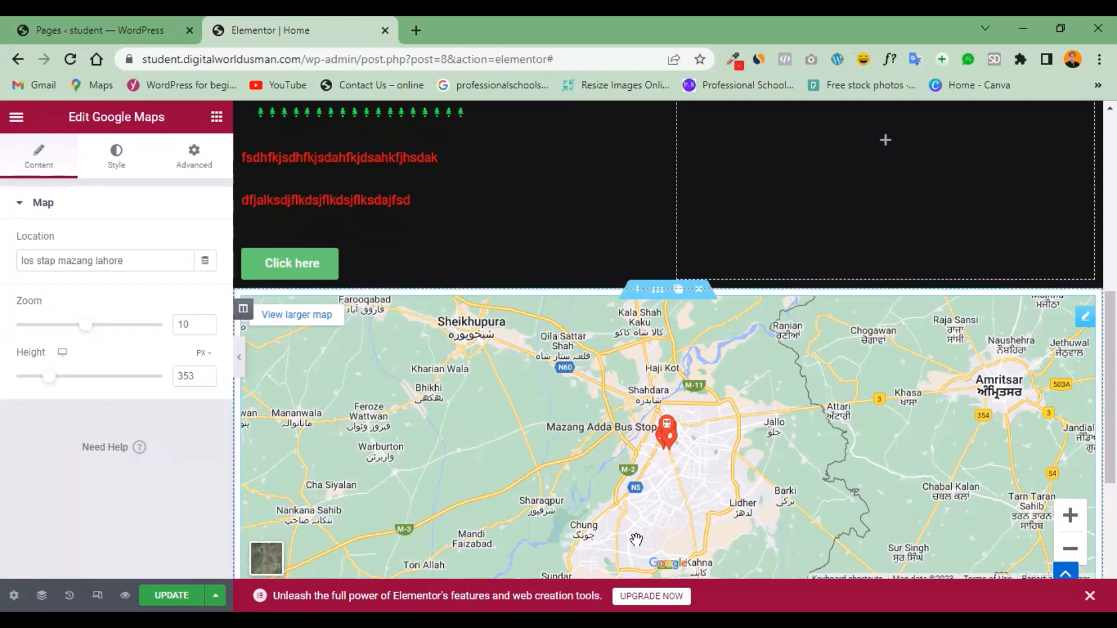
key("ctrl+s")
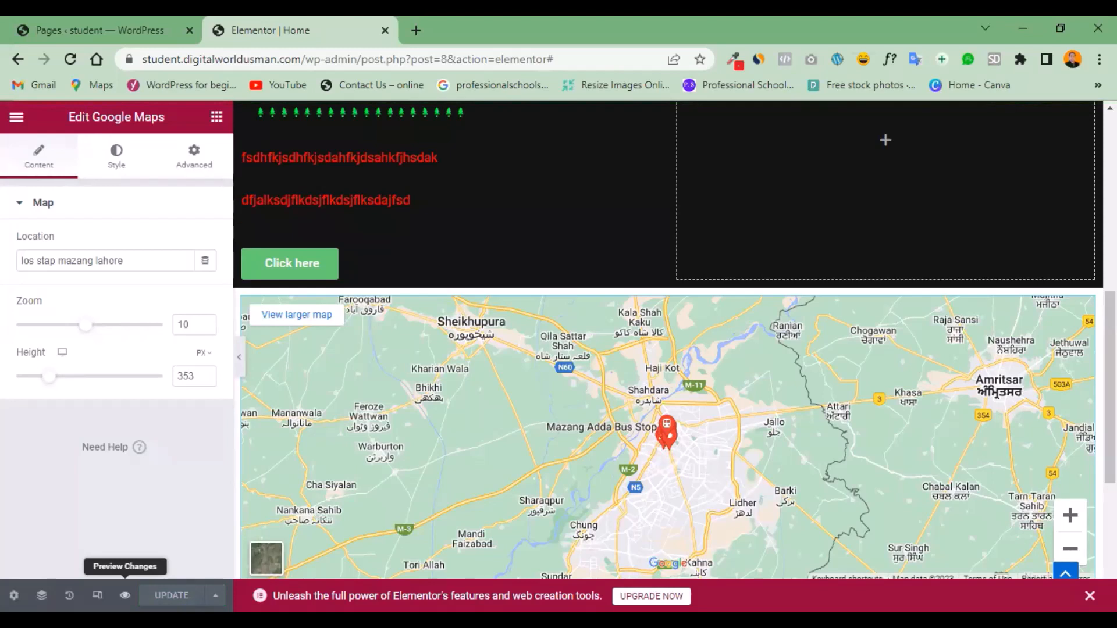
left_click(124, 595)
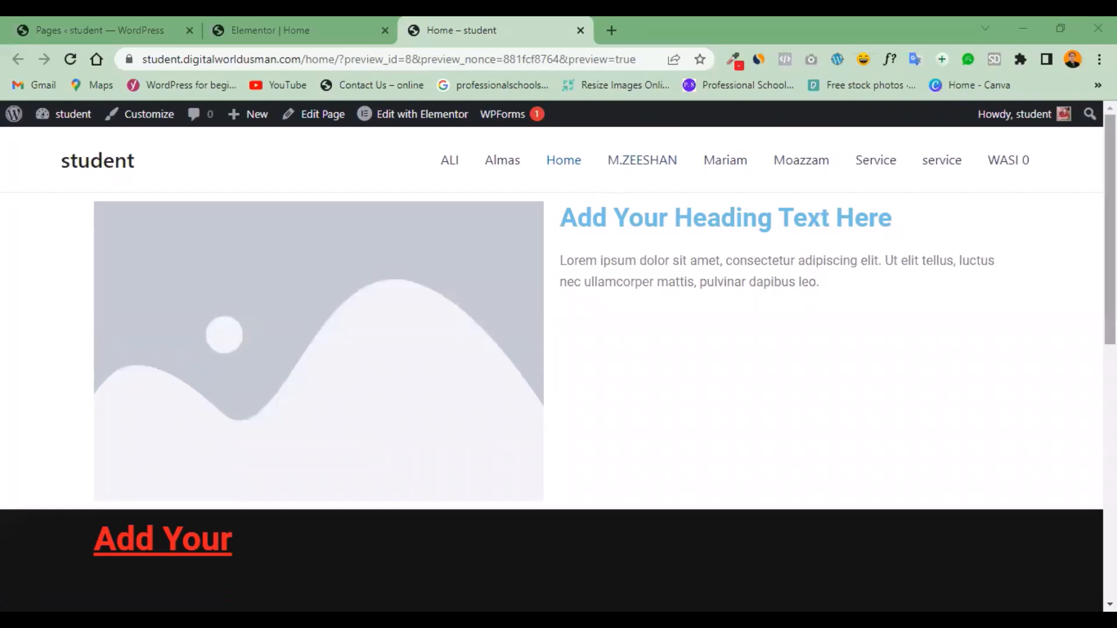
scroll(669, 494, "down", 10)
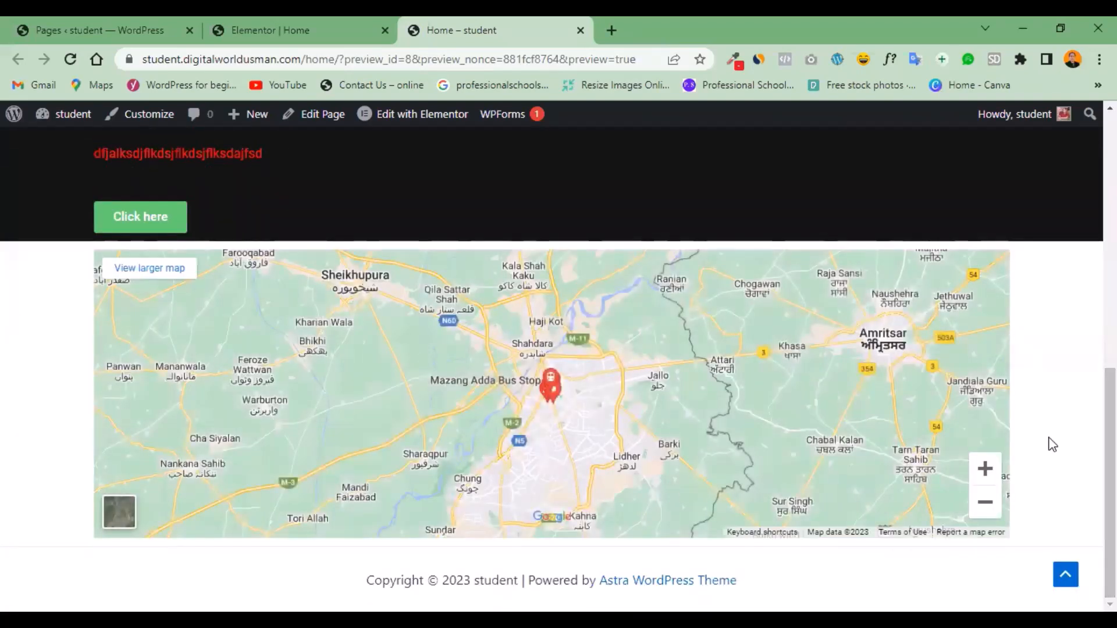
left_click_drag(1110, 454, 1109, 400)
scroll(582, 407, "down", 2)
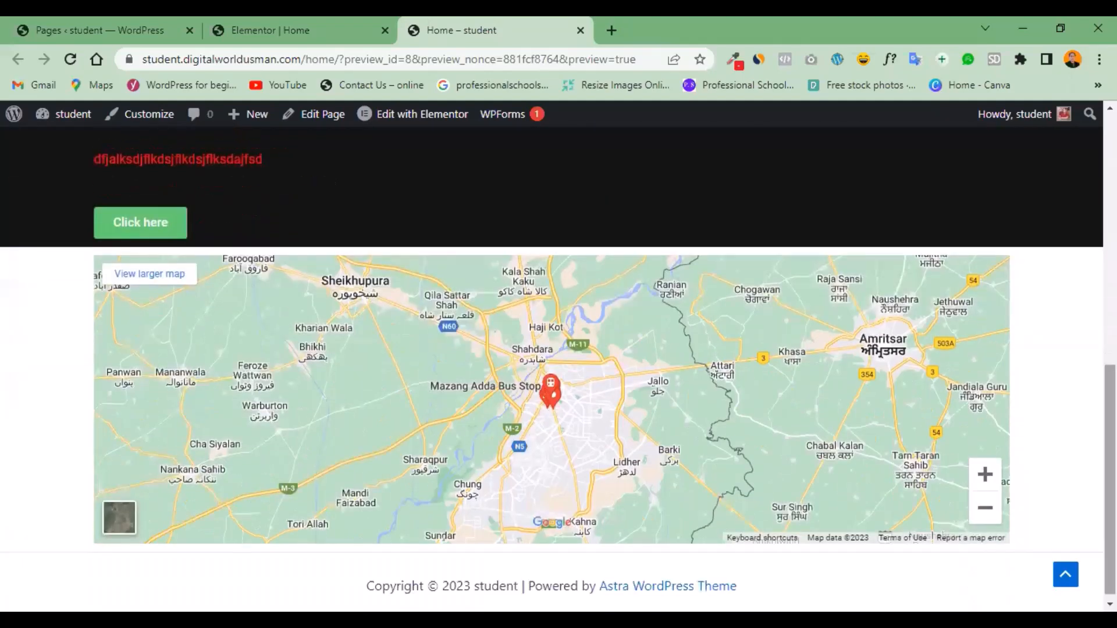
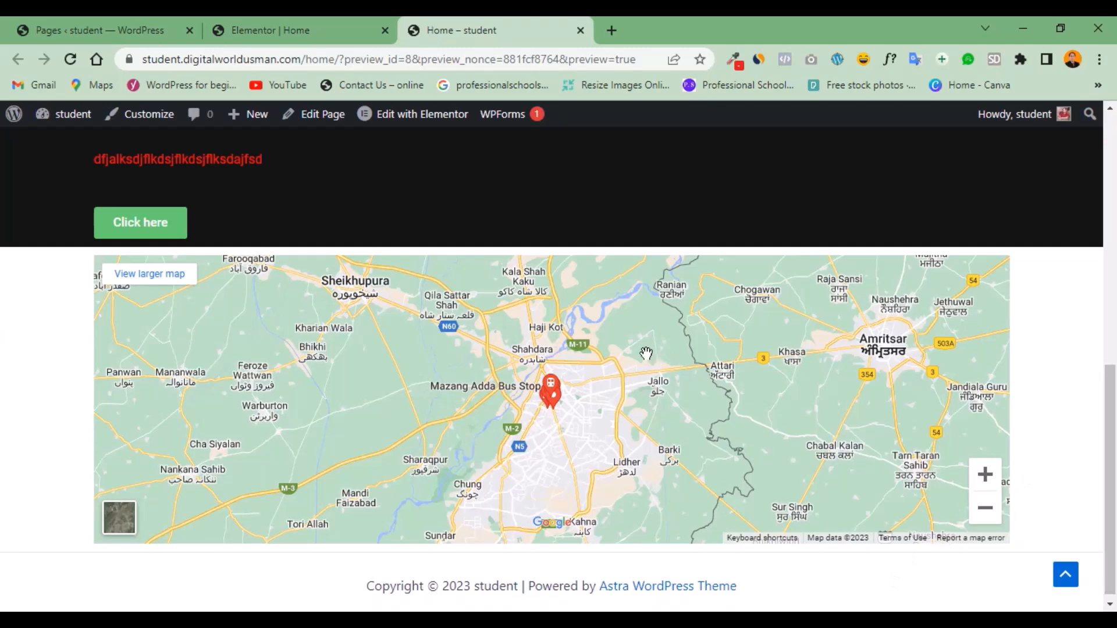
Return to the Elementor editor, add a section with two equal columns below the map, and place an Icon widget in its first column.
left_click(312, 30)
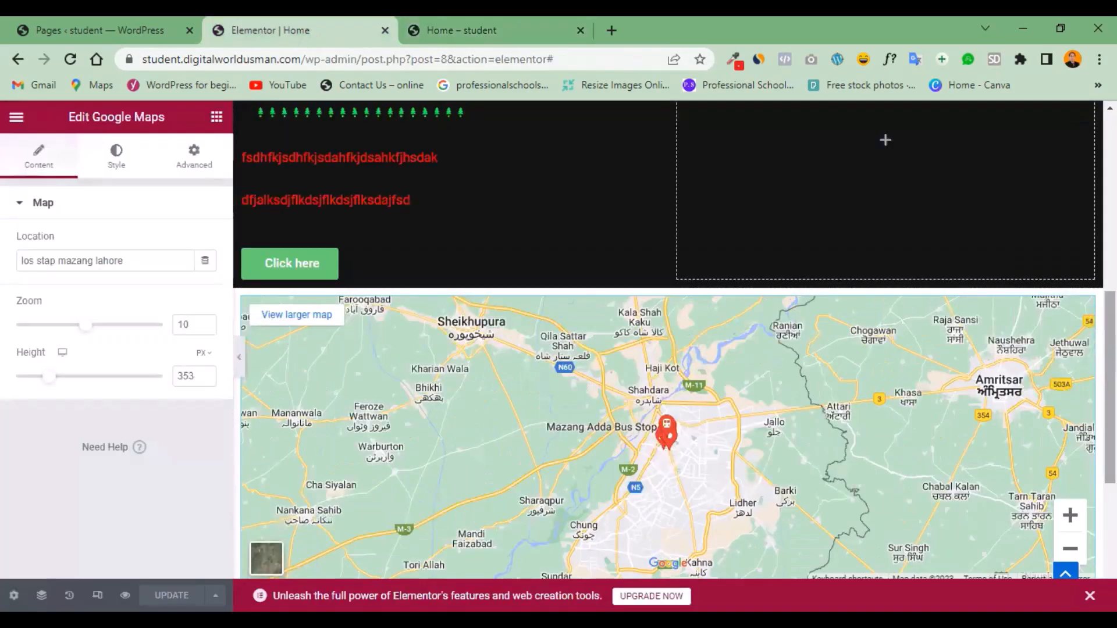
scroll(668, 378, "down", 4)
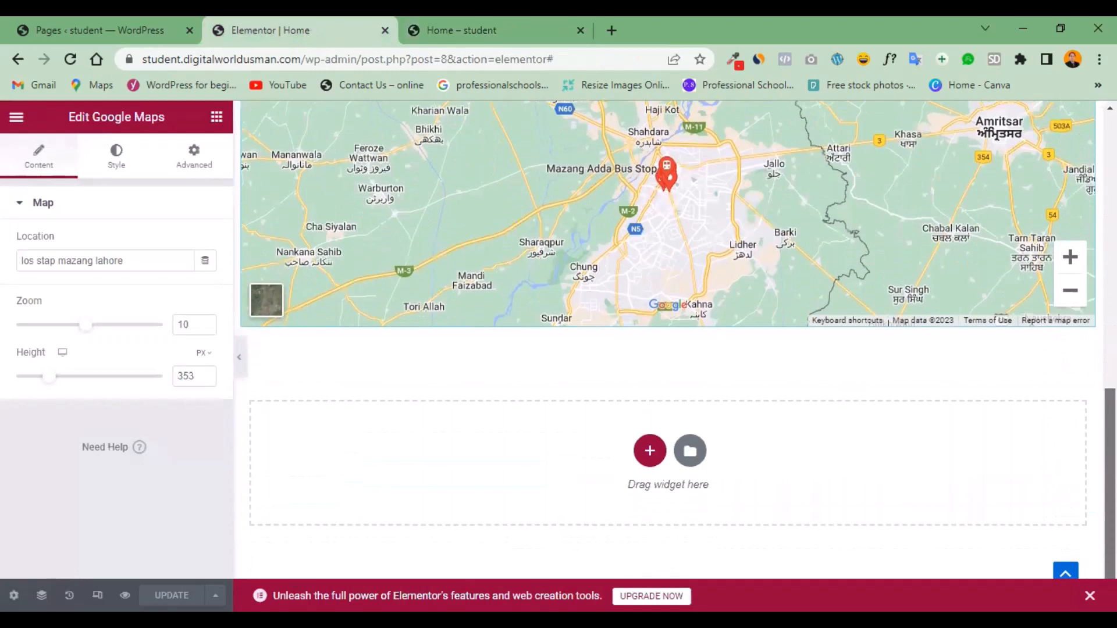
left_click(648, 450)
left_click(421, 491)
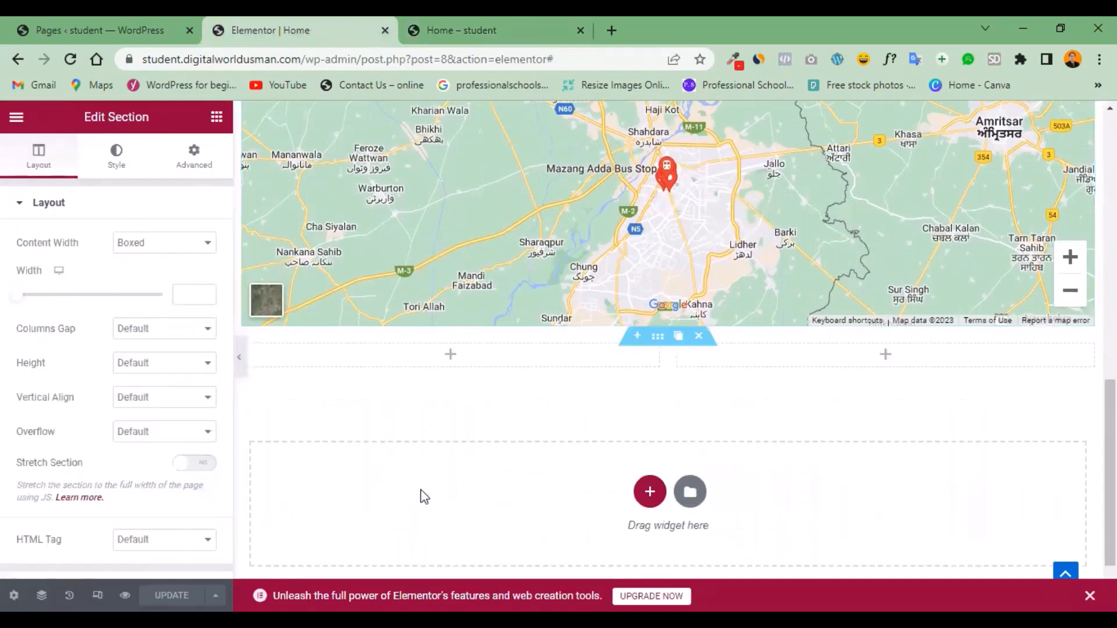
left_click(214, 127)
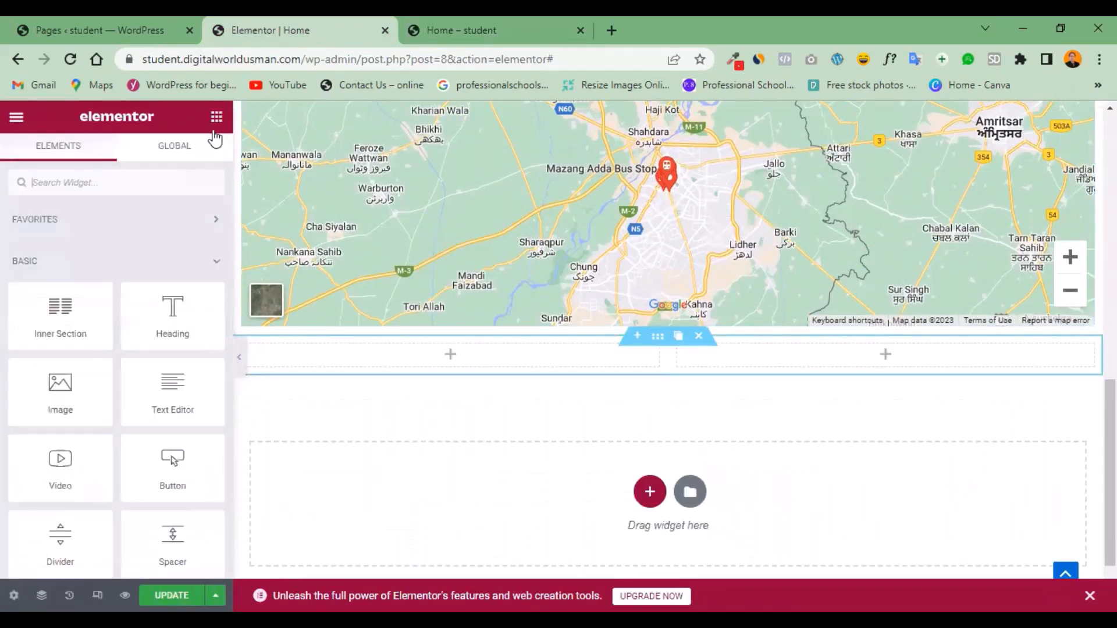
scroll(228, 253, "down", 4)
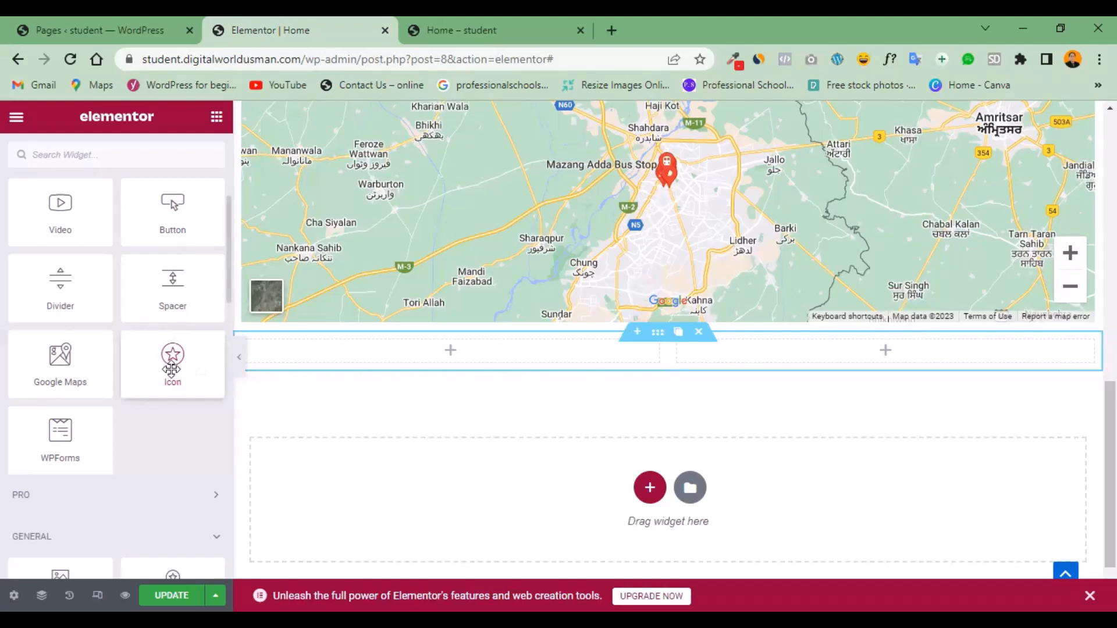
left_click_drag(177, 364, 452, 353)
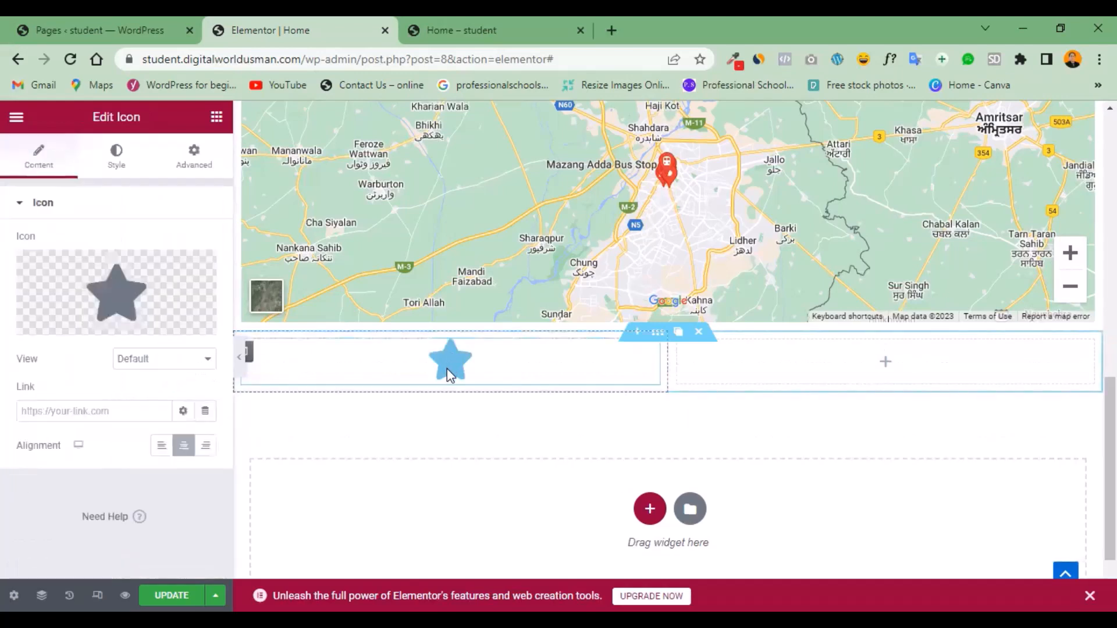
Add a centre-aligned Heading widget below the star icon and a Text Editor widget beneath that heading.
left_click(215, 118)
left_click_drag(174, 304, 431, 378)
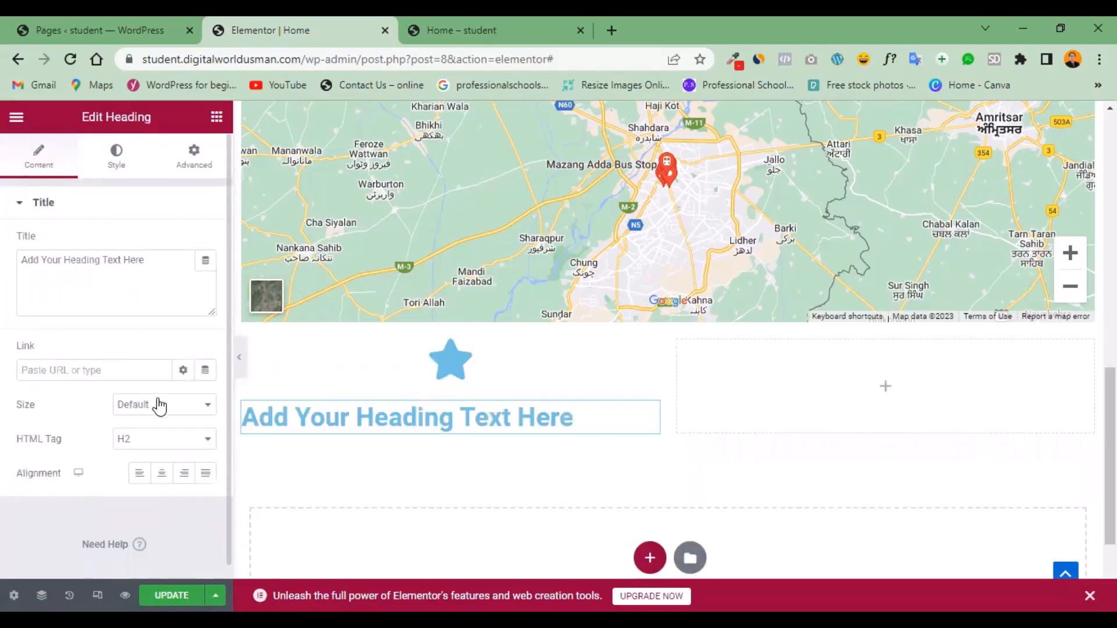
left_click(163, 474)
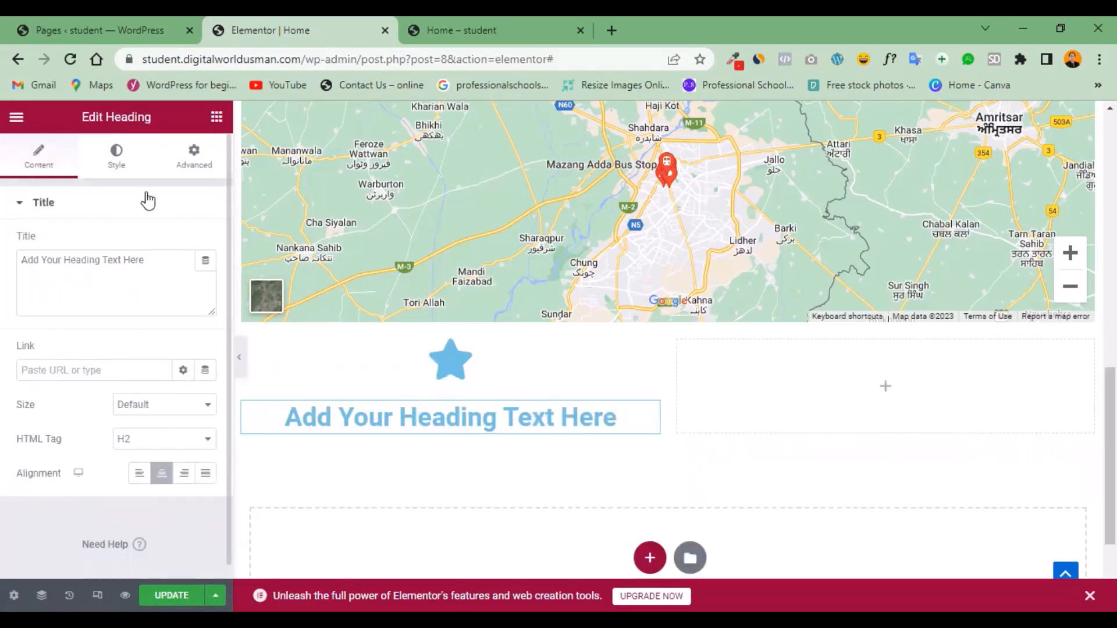
left_click(216, 117)
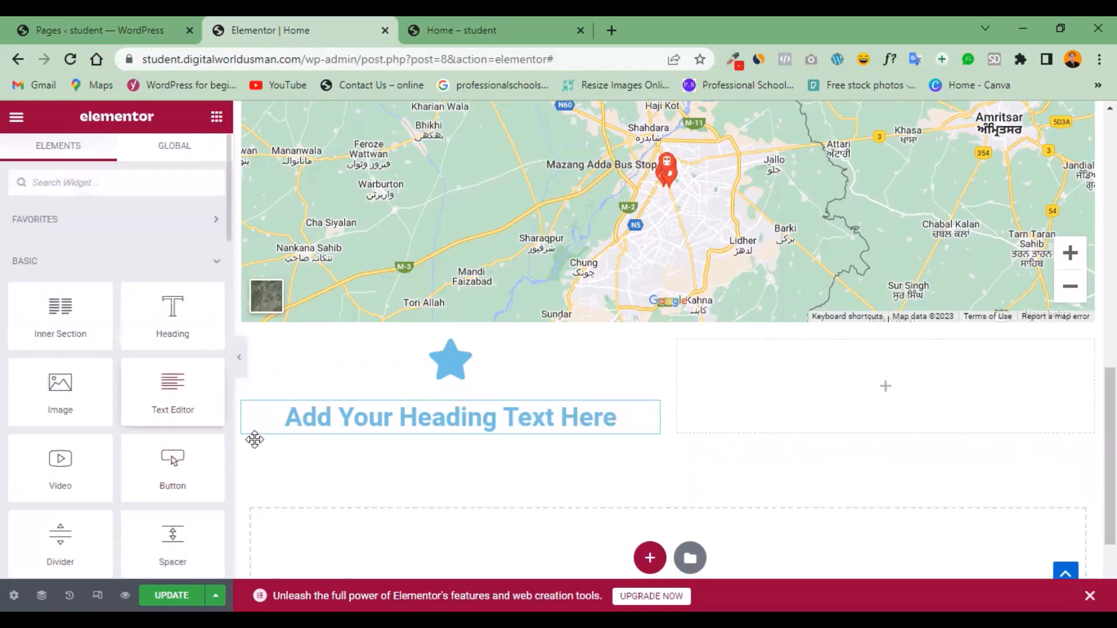
left_click_drag(440, 426, 442, 431)
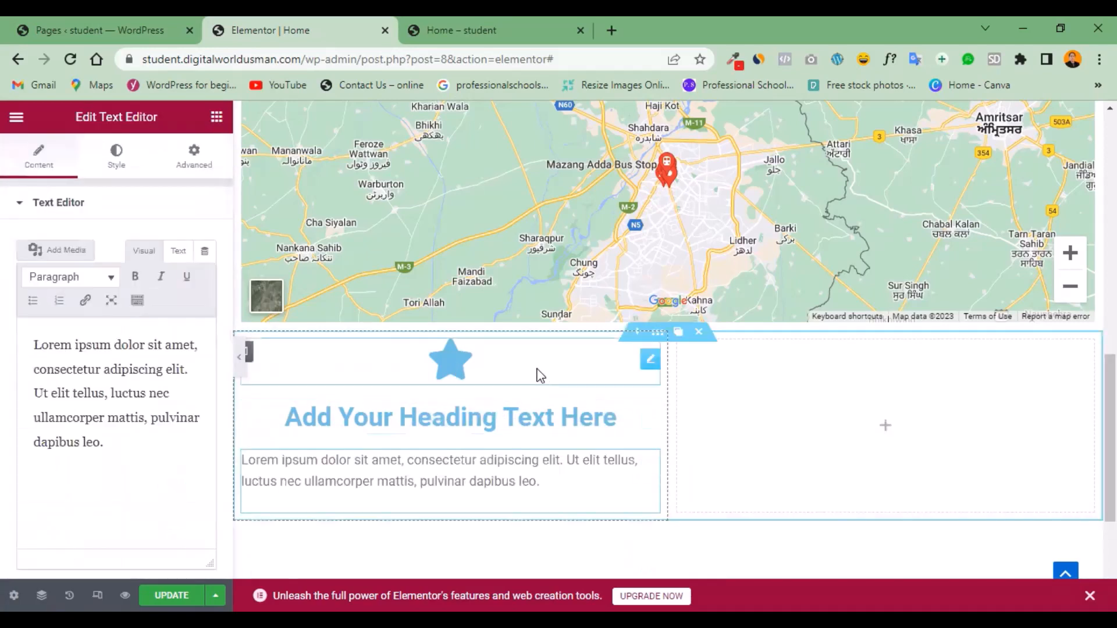
Replace the star icon in the first column with the "Phone alt" icon, filtering the icon library by "pho".
left_click(650, 362)
left_click(129, 291)
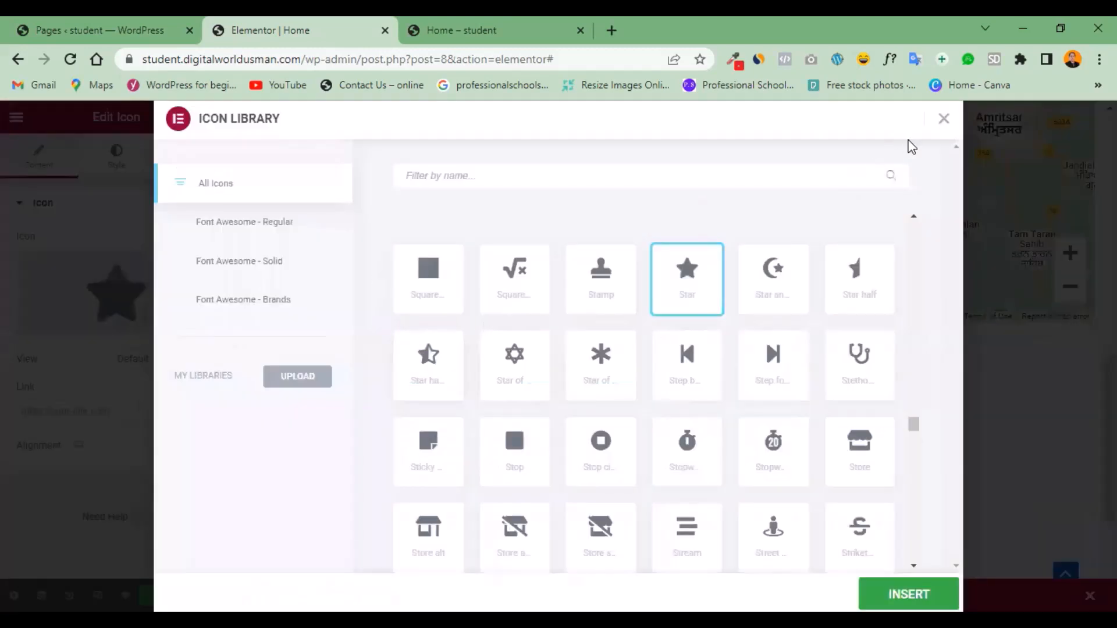
left_click(942, 121)
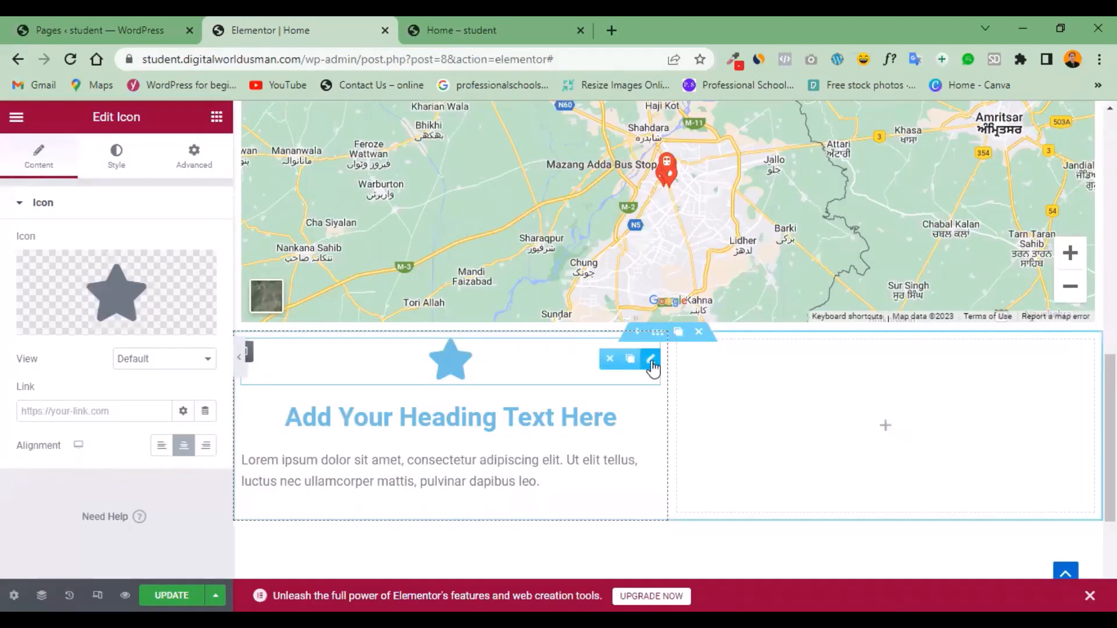
mouse_move(137, 319)
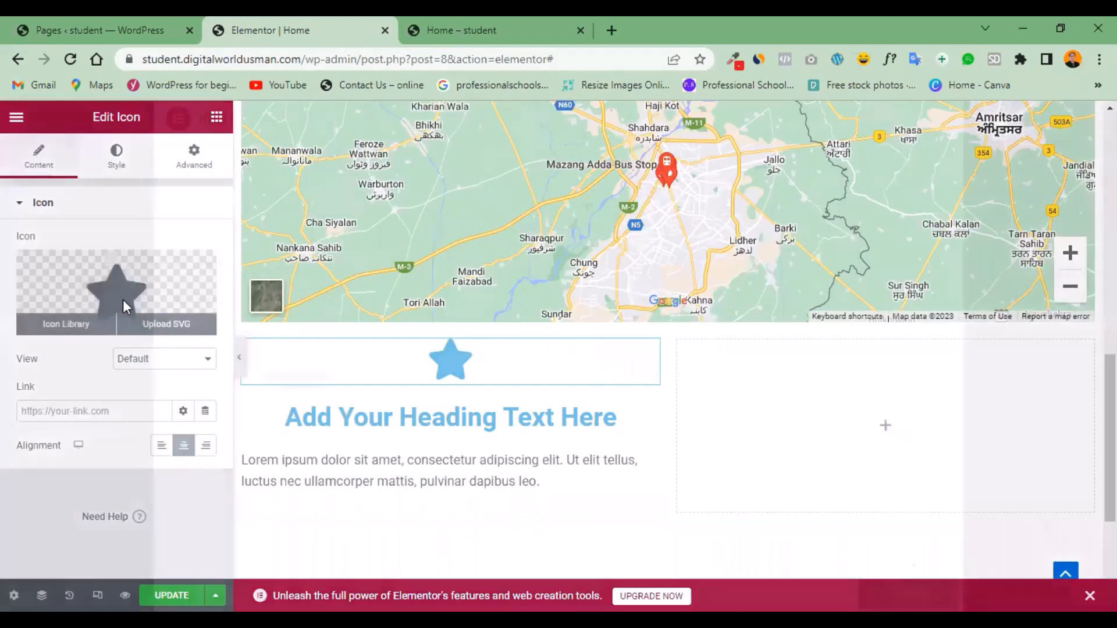
left_click(123, 299)
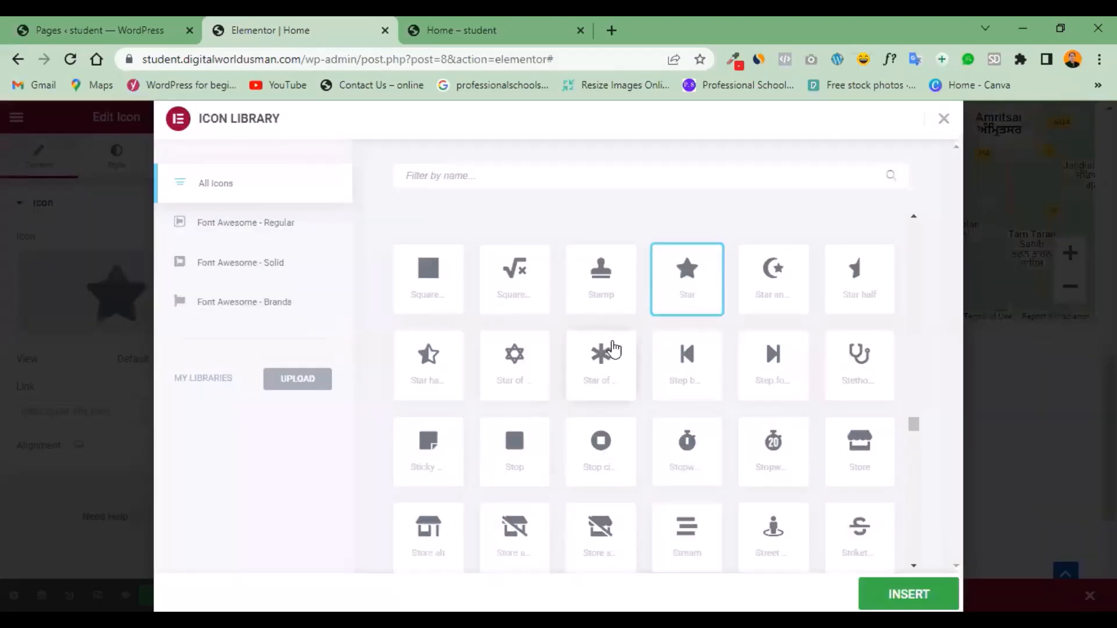
left_click(556, 178)
type("pho")
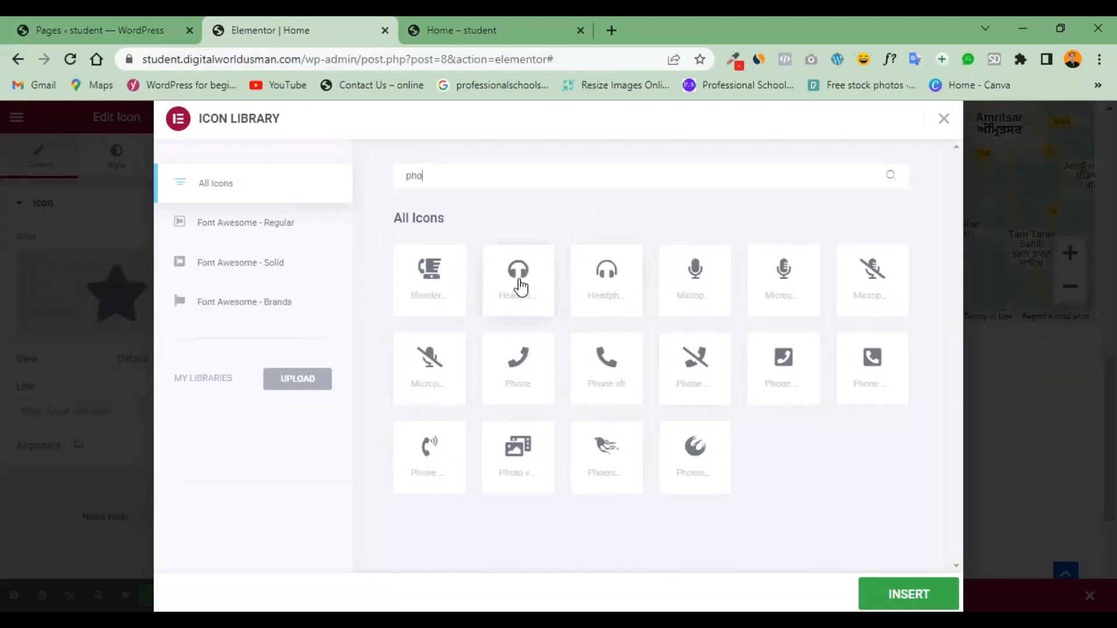
left_click(608, 365)
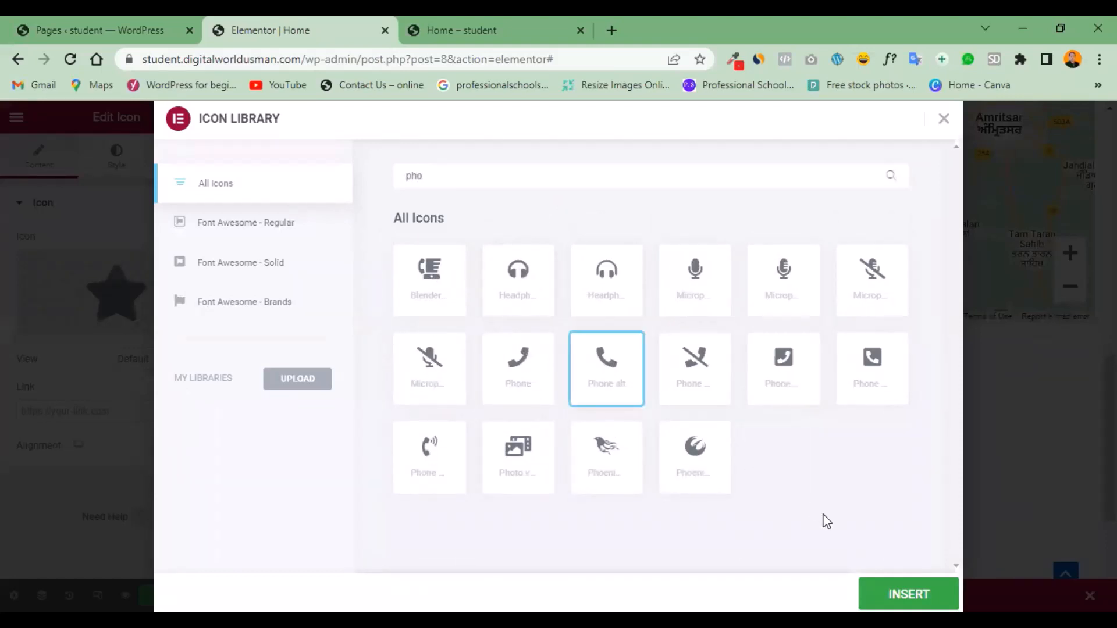
left_click(908, 593)
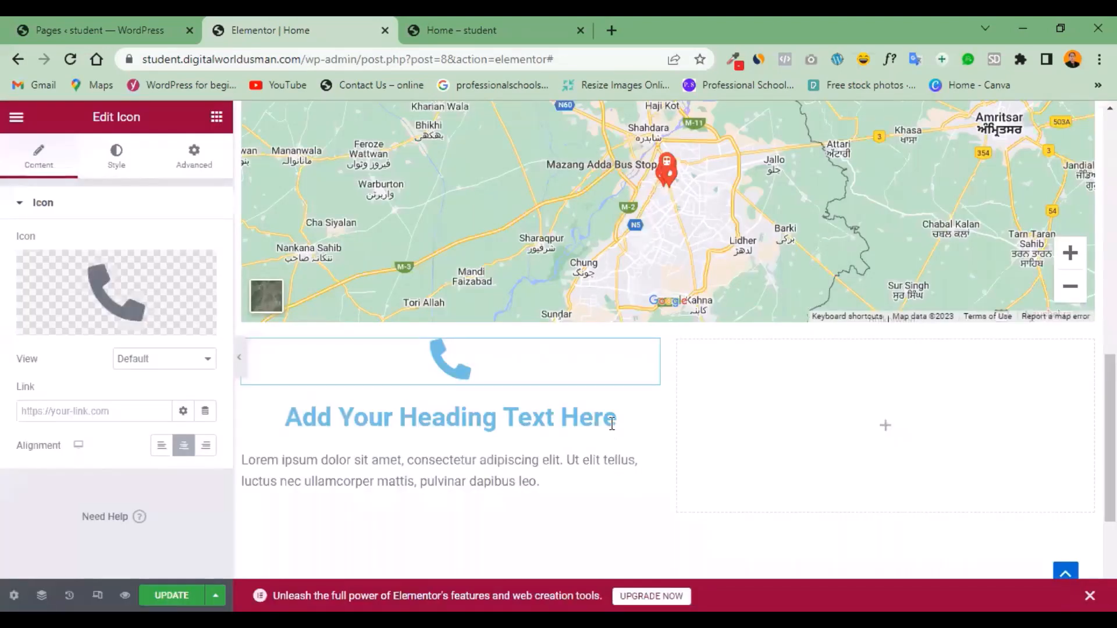
Change the heading text below the phone icon to "Contect us".
left_click(646, 425)
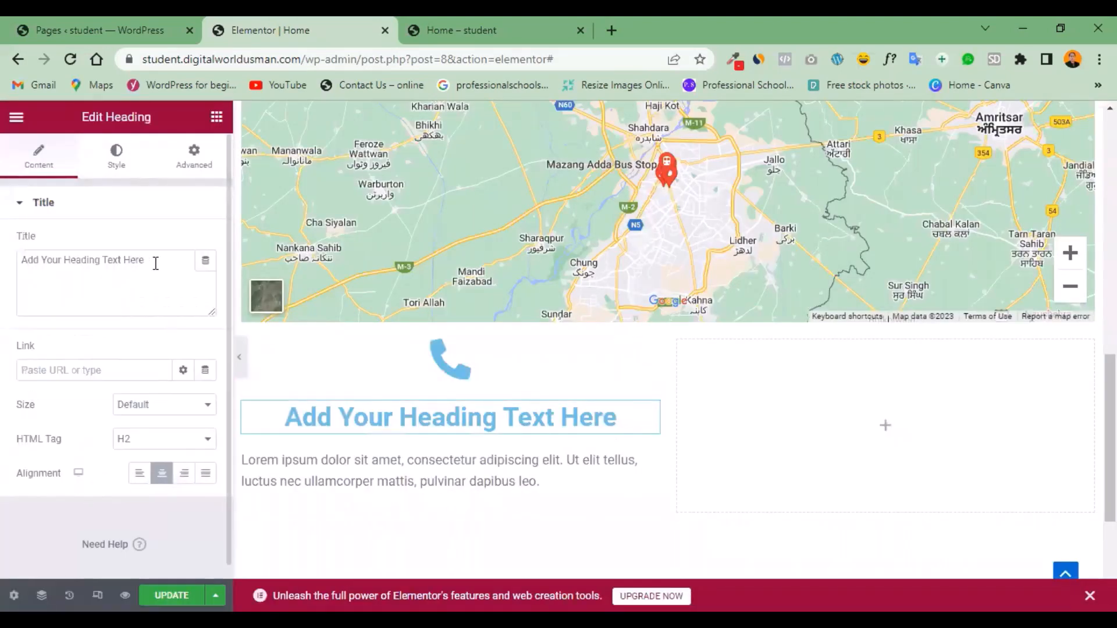
left_click_drag(155, 262, 5, 235)
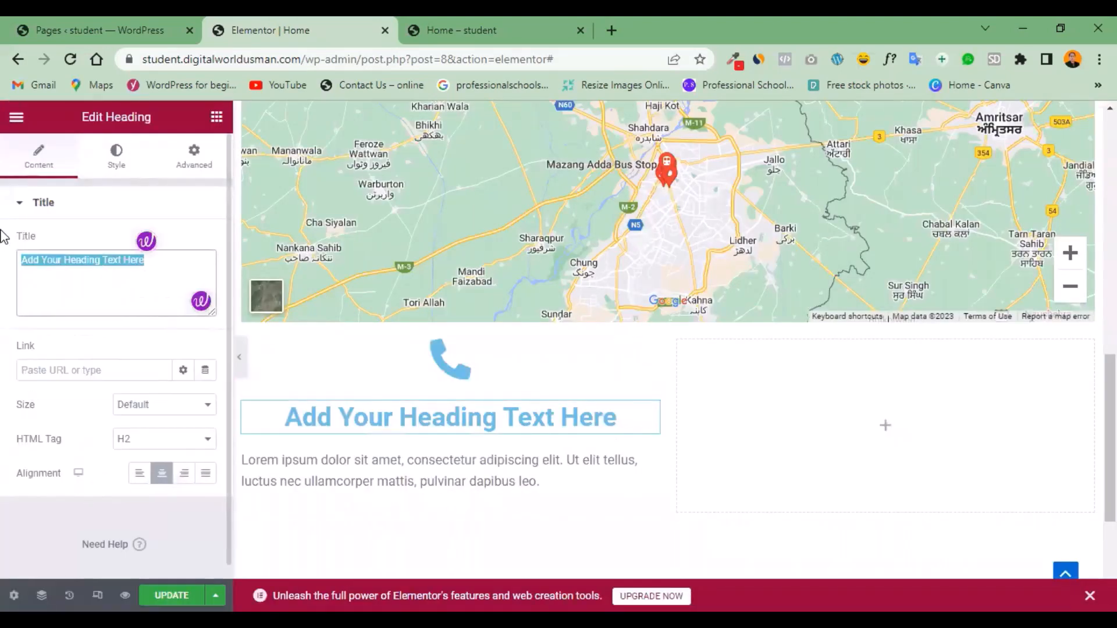
type("Contect us")
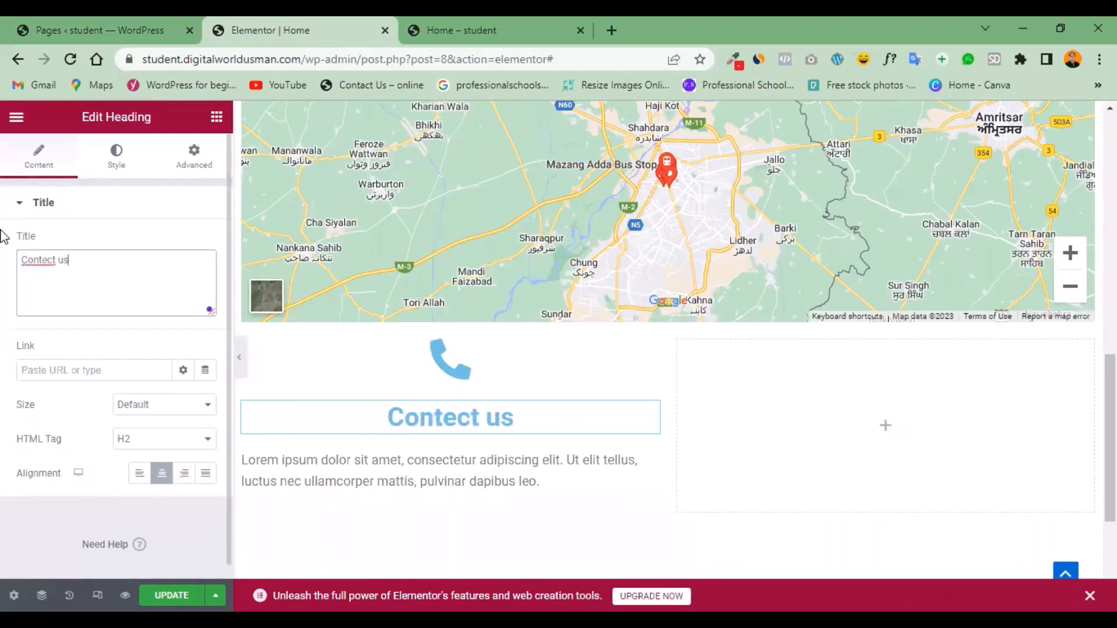
Replace the placeholder paragraph under the heading with "you can contact us 24/7" and align it to the centre.
left_click(648, 464)
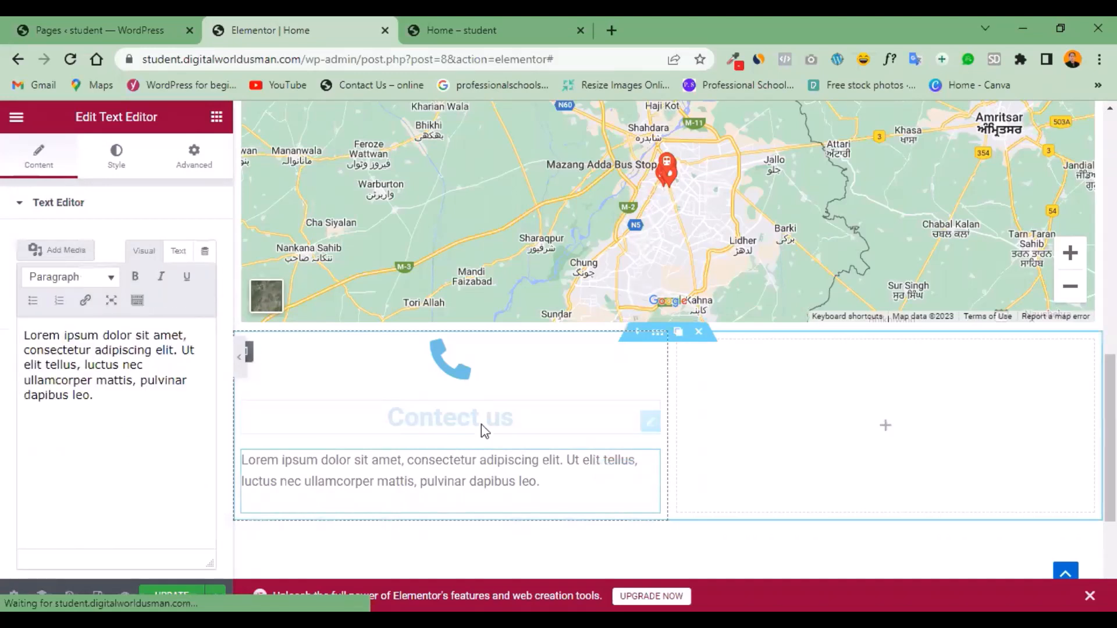
left_click(104, 449)
key("ctrl+a")
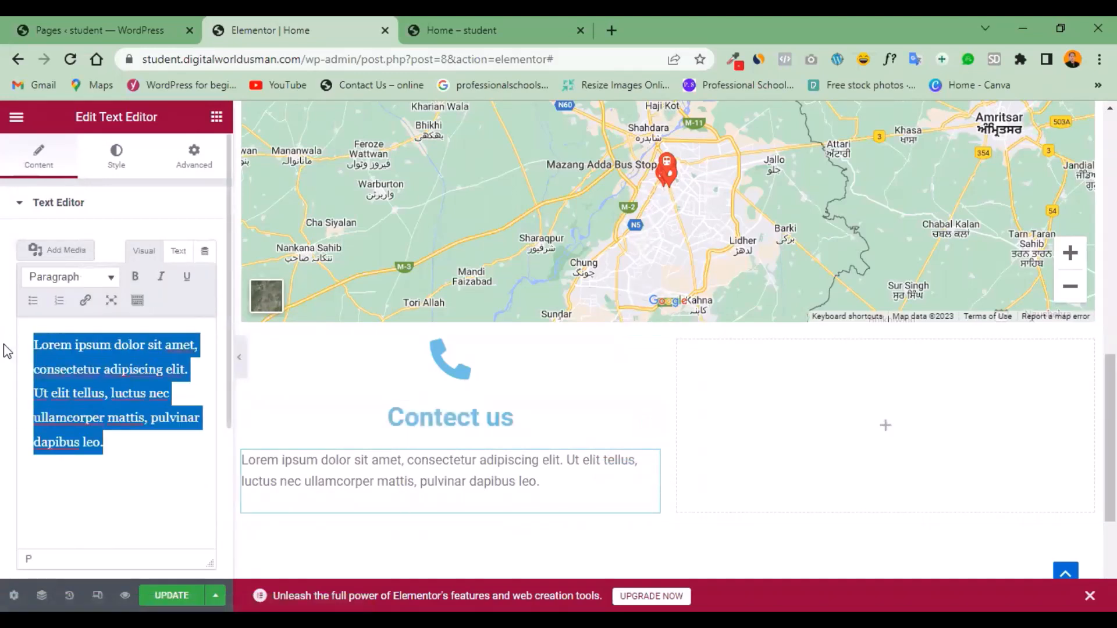
type("you can")
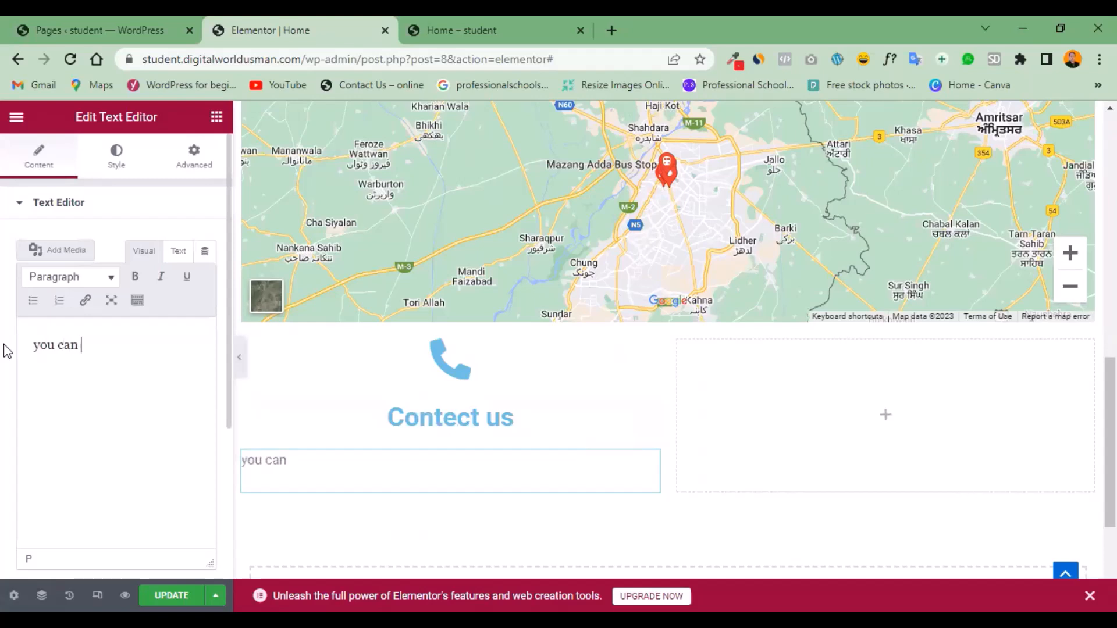
type(" contact us")
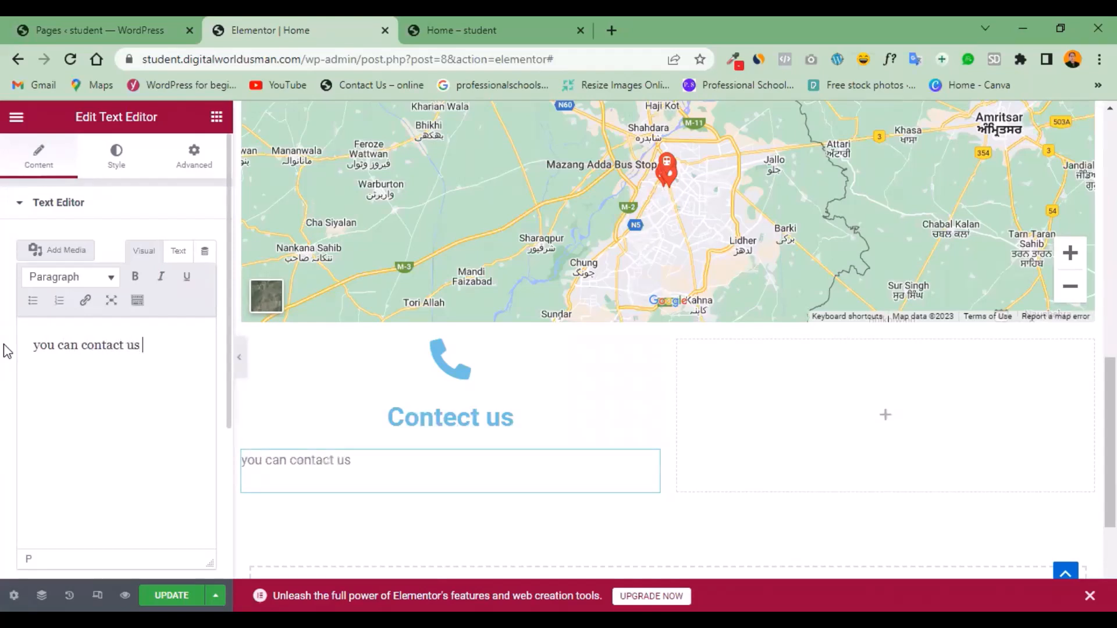
type(" 24/7")
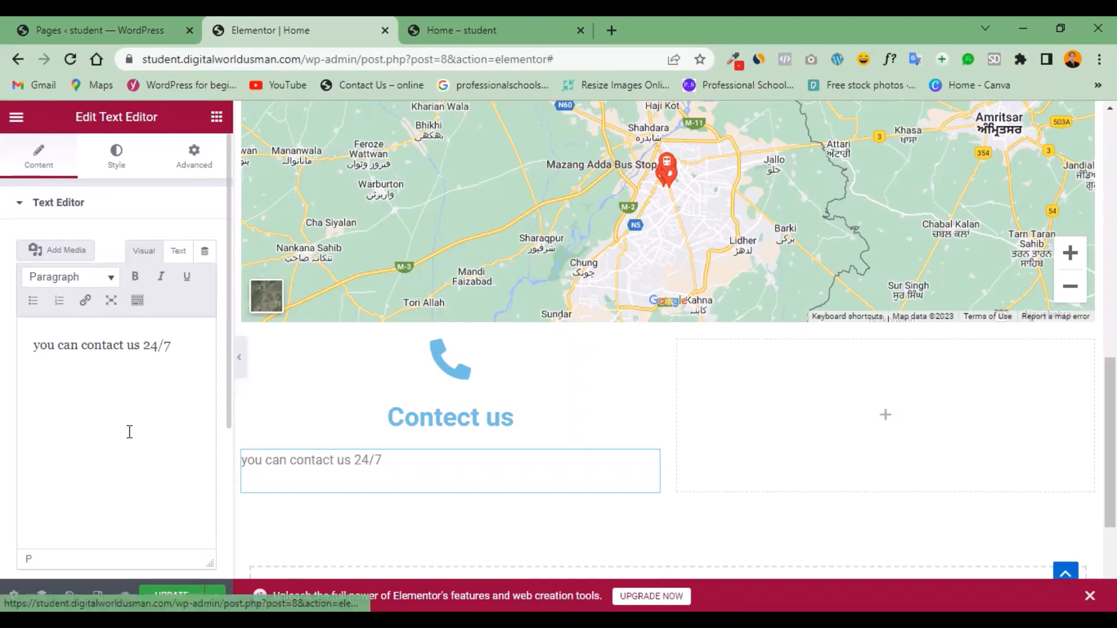
left_click(116, 156)
left_click(161, 243)
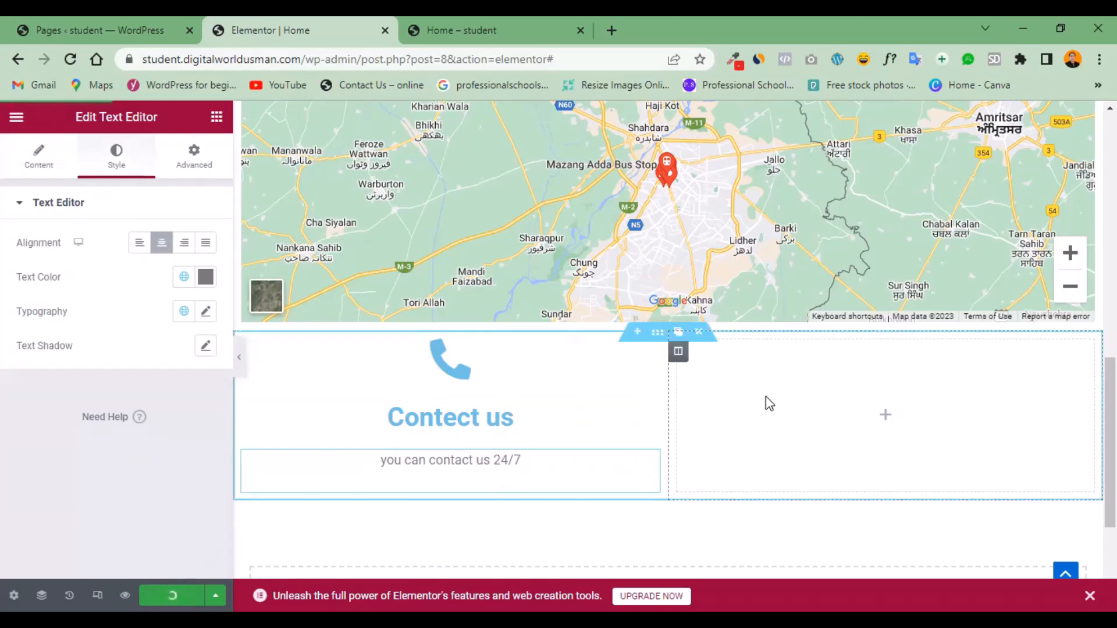
Place an Icon Box widget in the empty second column beside the "Contect us" content.
left_click(215, 119)
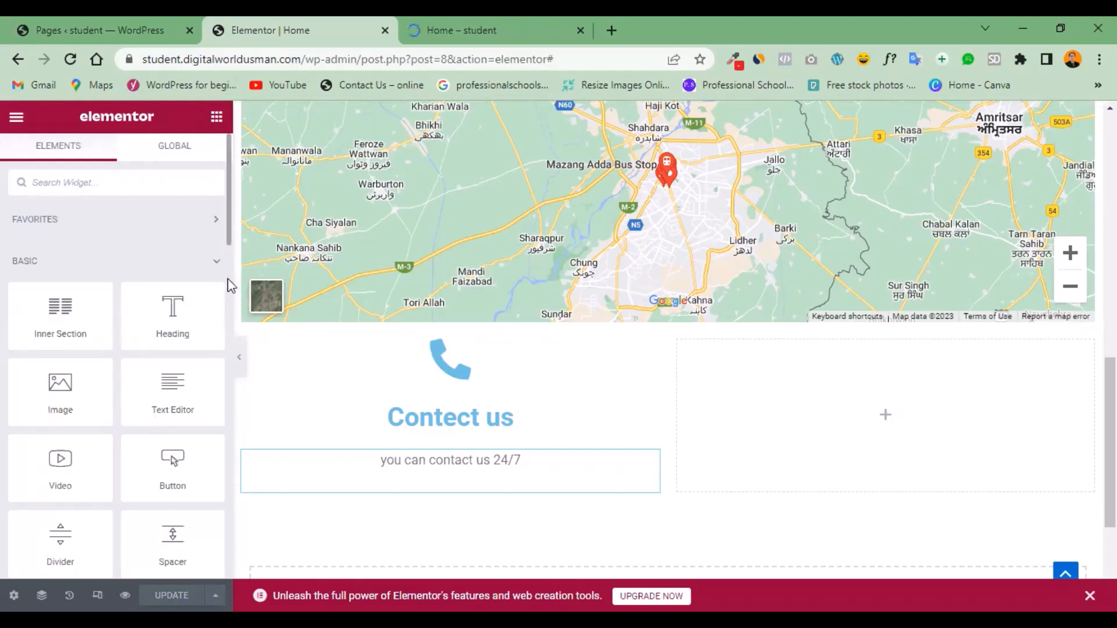
scroll(228, 278, "down", 5)
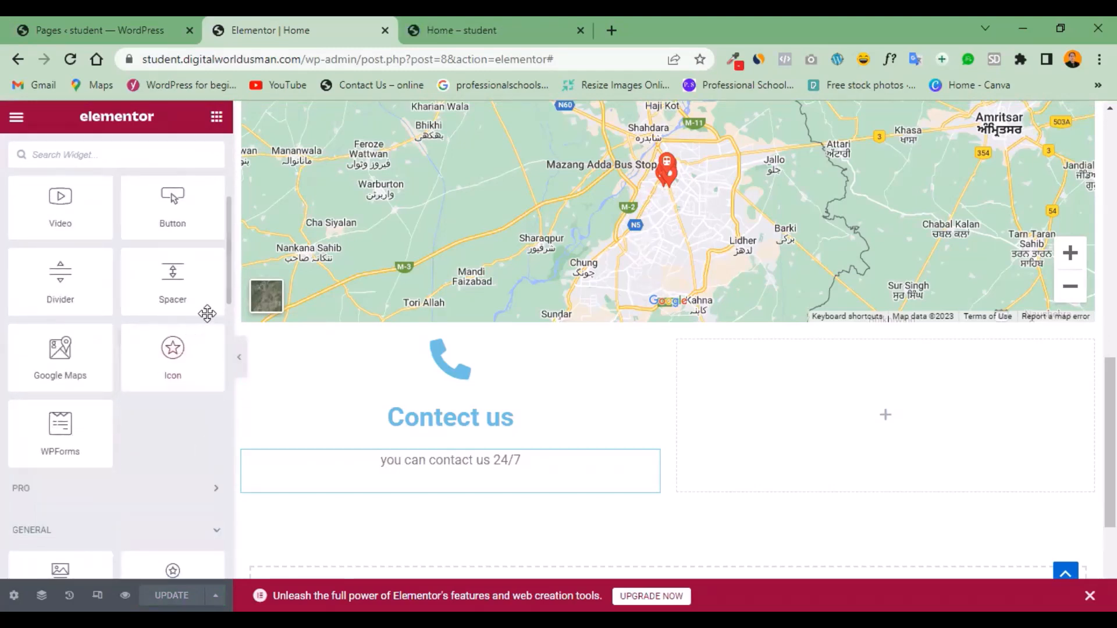
scroll(227, 325, "down", 7)
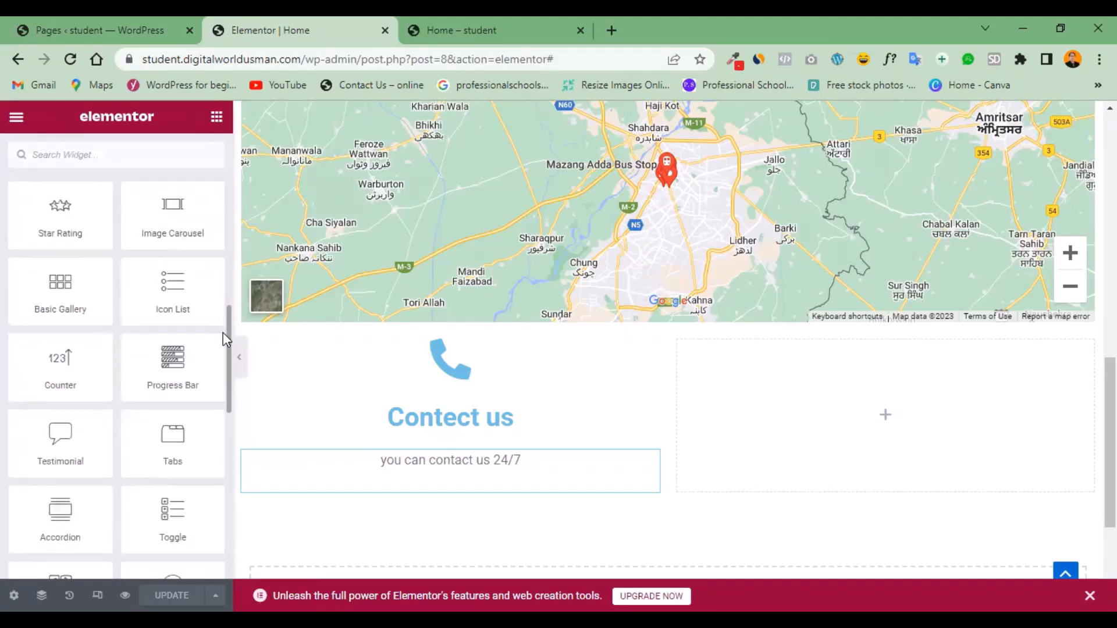
left_click_drag(228, 336, 220, 294)
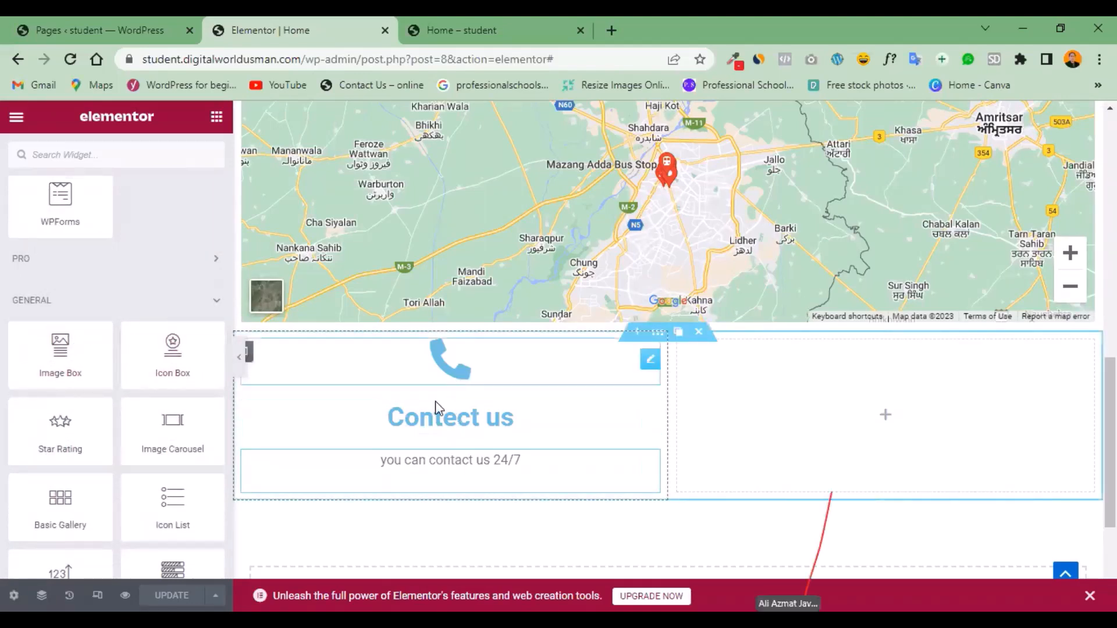
left_click_drag(172, 356, 875, 438)
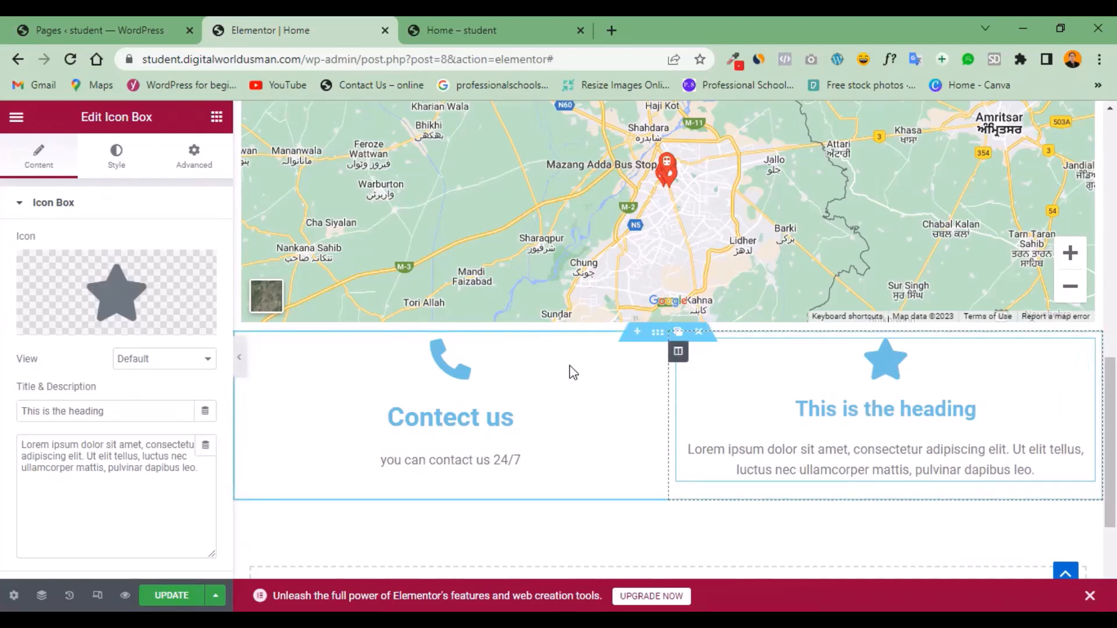
Change the icon box's star to the "Phone alt" icon, filtering the icon library by "phon".
left_click(124, 312)
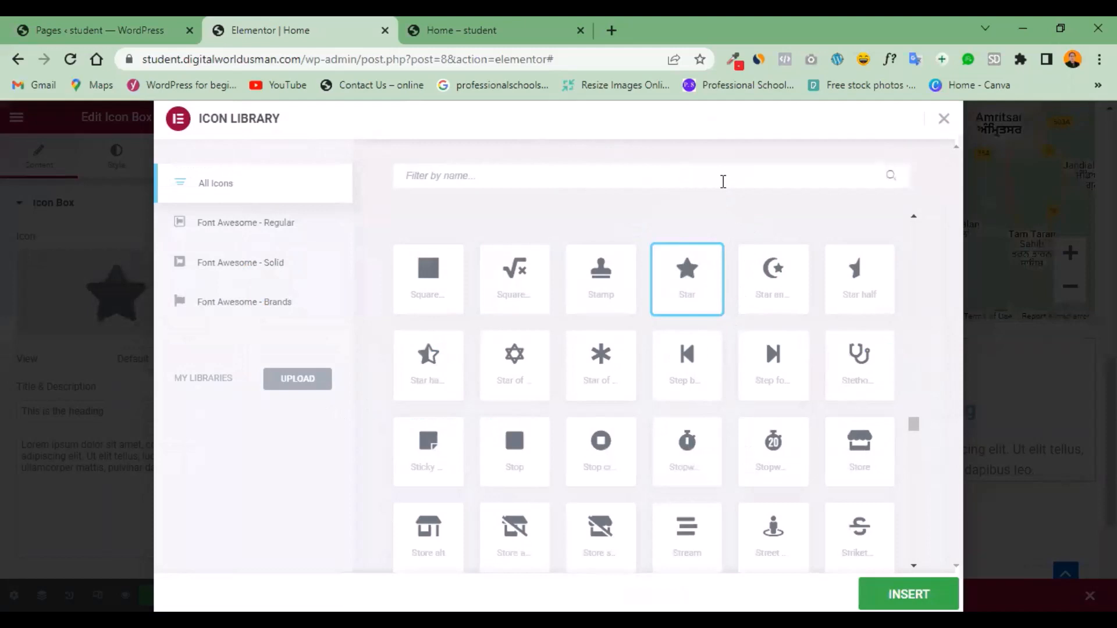
type("phon")
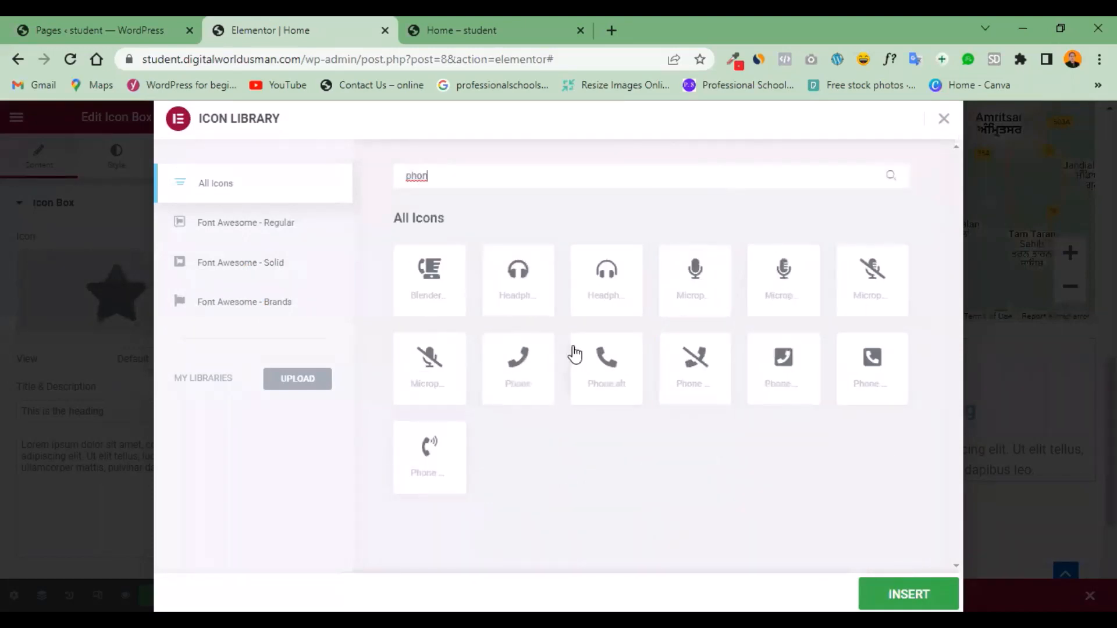
left_click(606, 373)
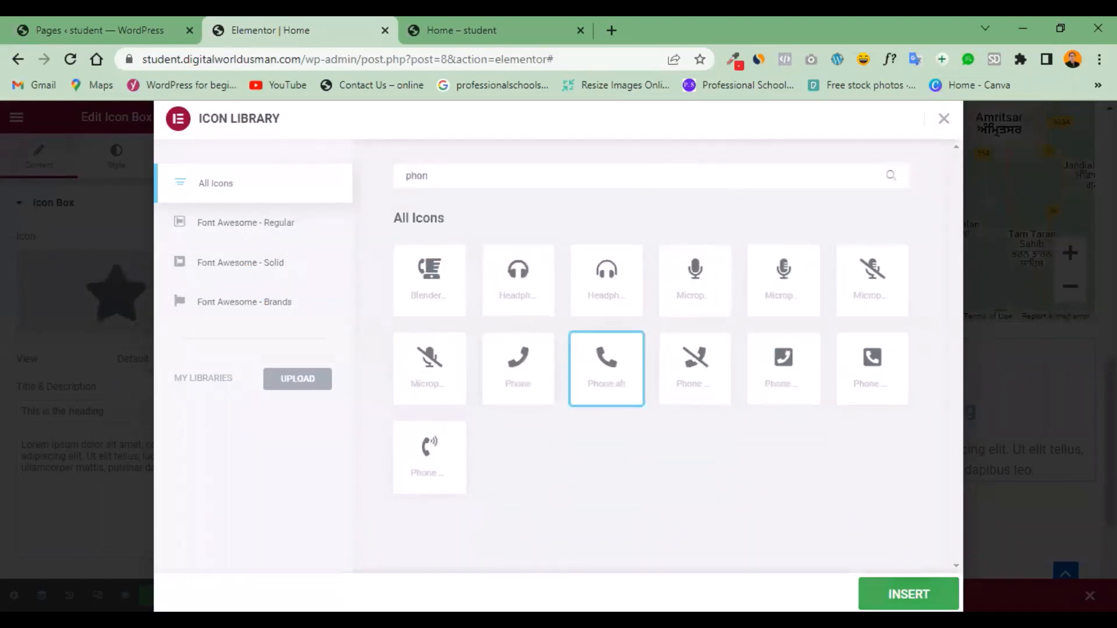
left_click(909, 594)
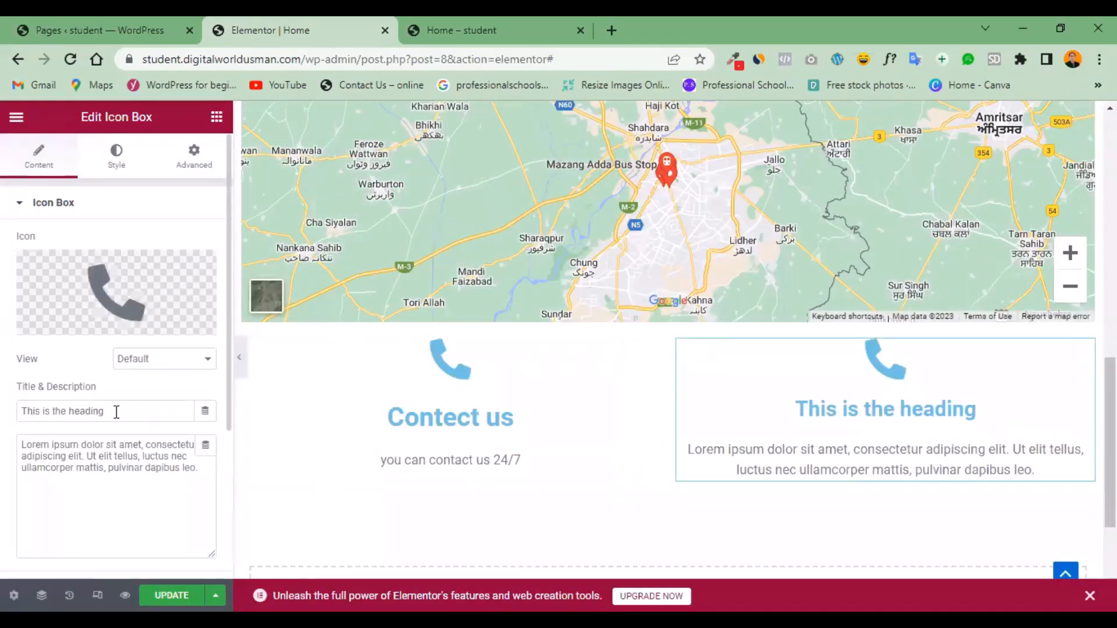
Replace the icon box's placeholder title with "Contact us".
left_click_drag(165, 414, 3, 436)
type("Contact")
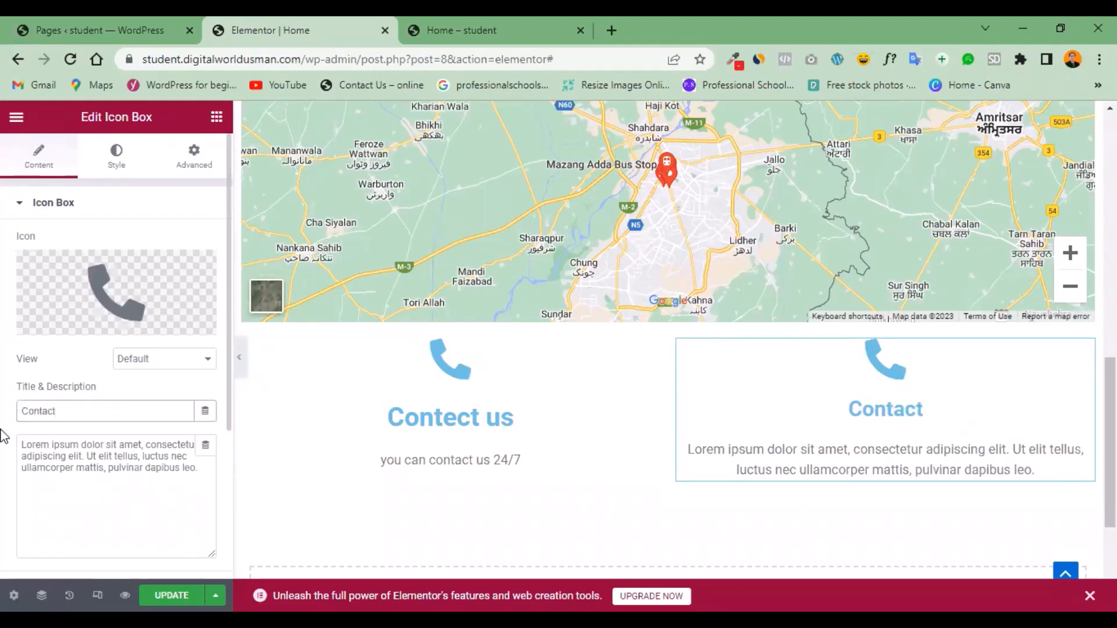
type(" us")
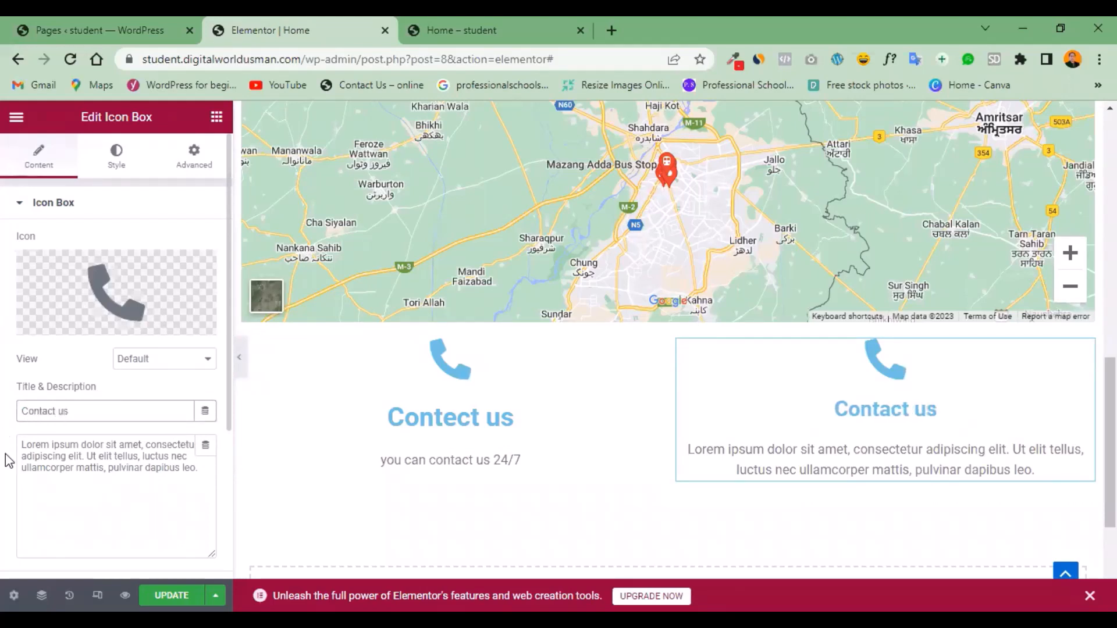
Replace the icon box's placeholder description with "you can contact 24/7".
left_click_drag(199, 469, 3, 414)
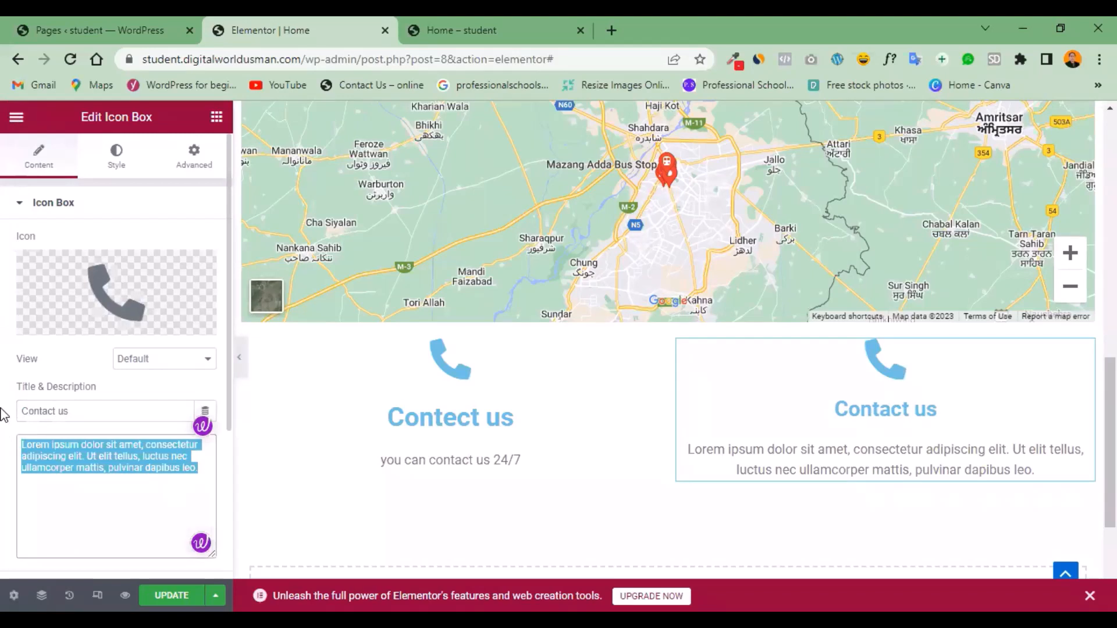
type("you can")
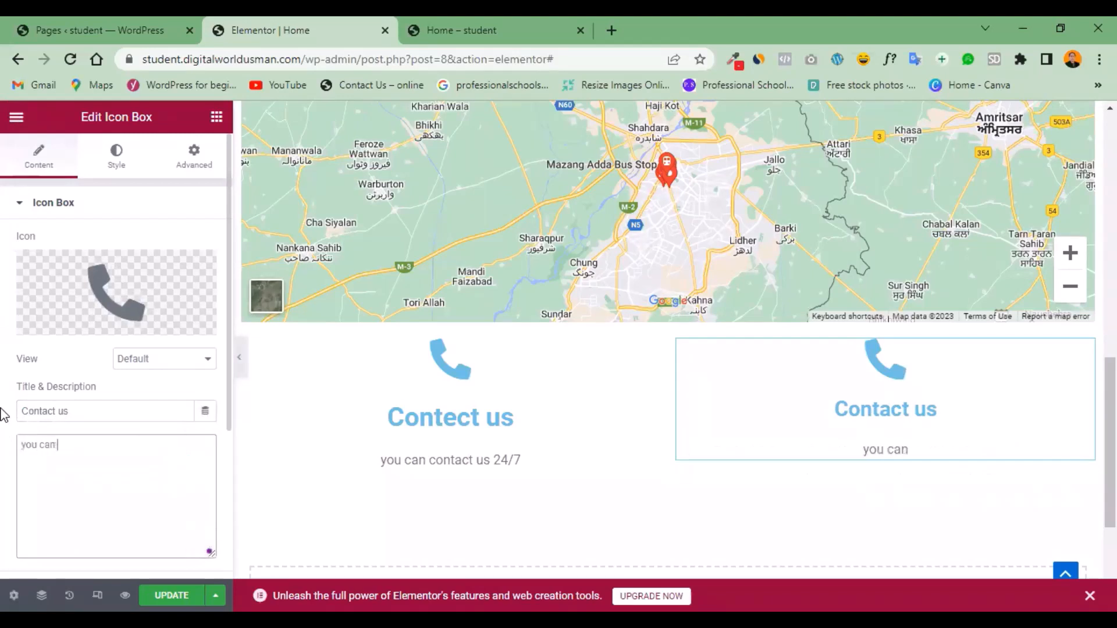
type(" contact")
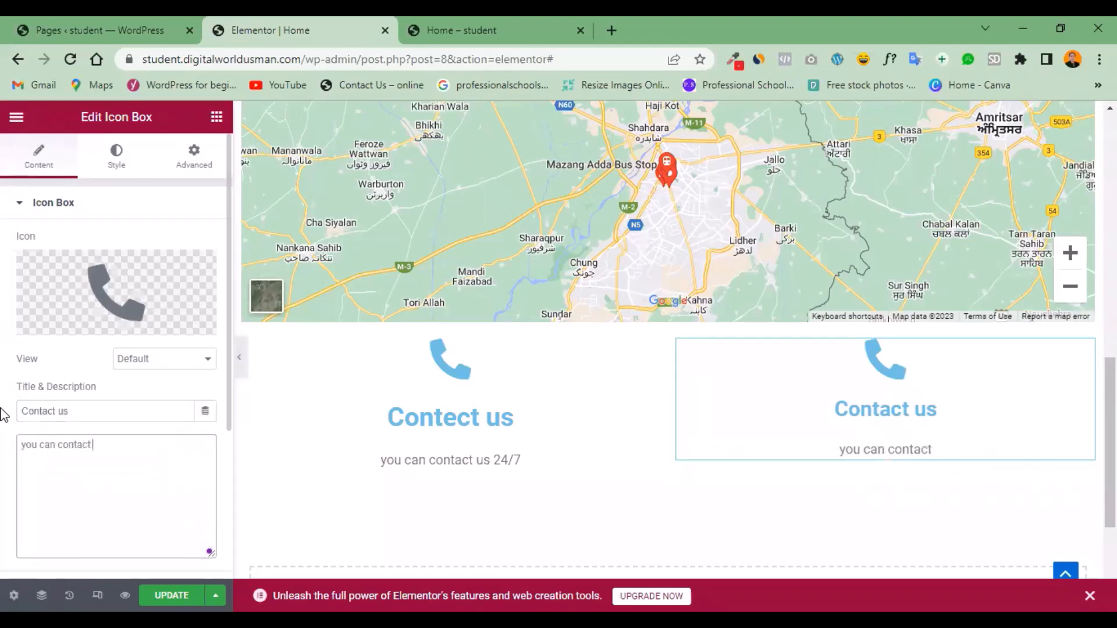
type(" 24/")
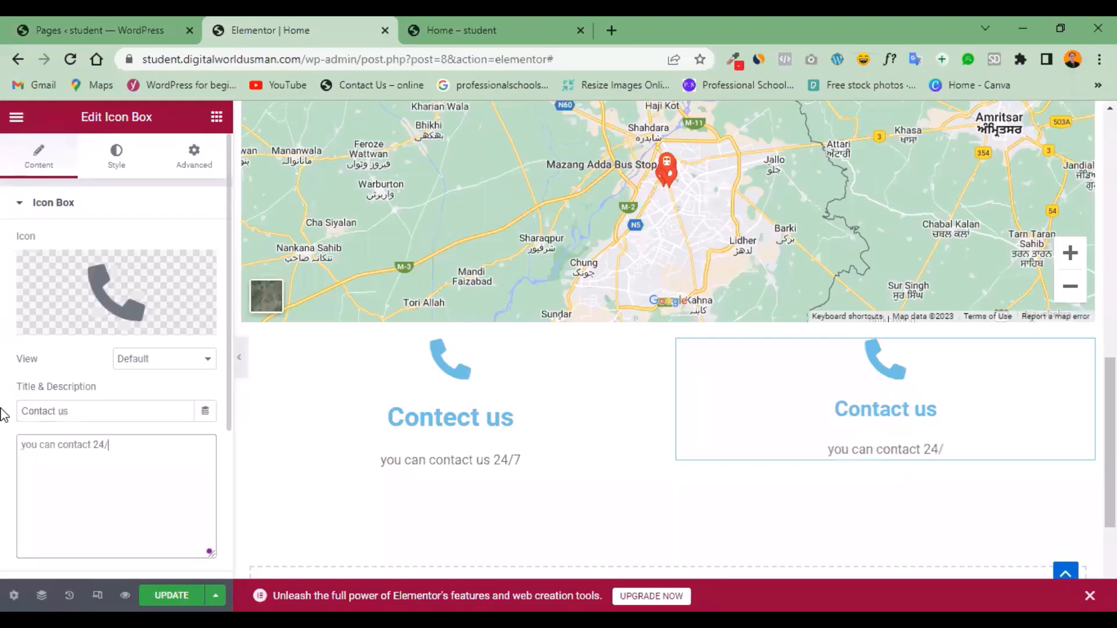
type("7")
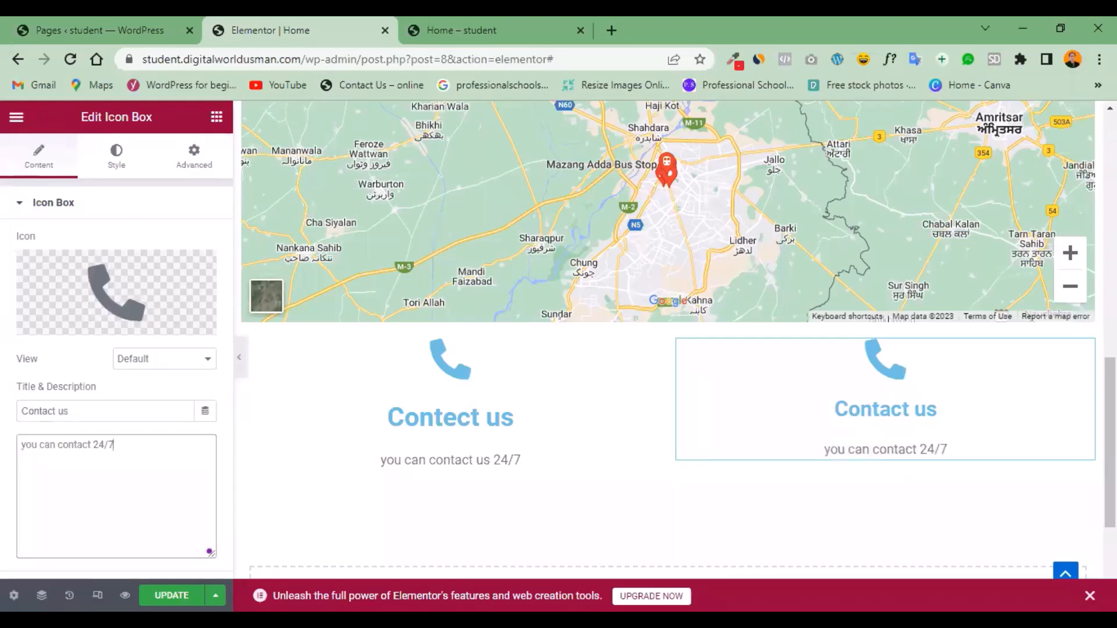
Save the page changes, check the Home page preview and return to the Elementor editor.
key("ctrl+s")
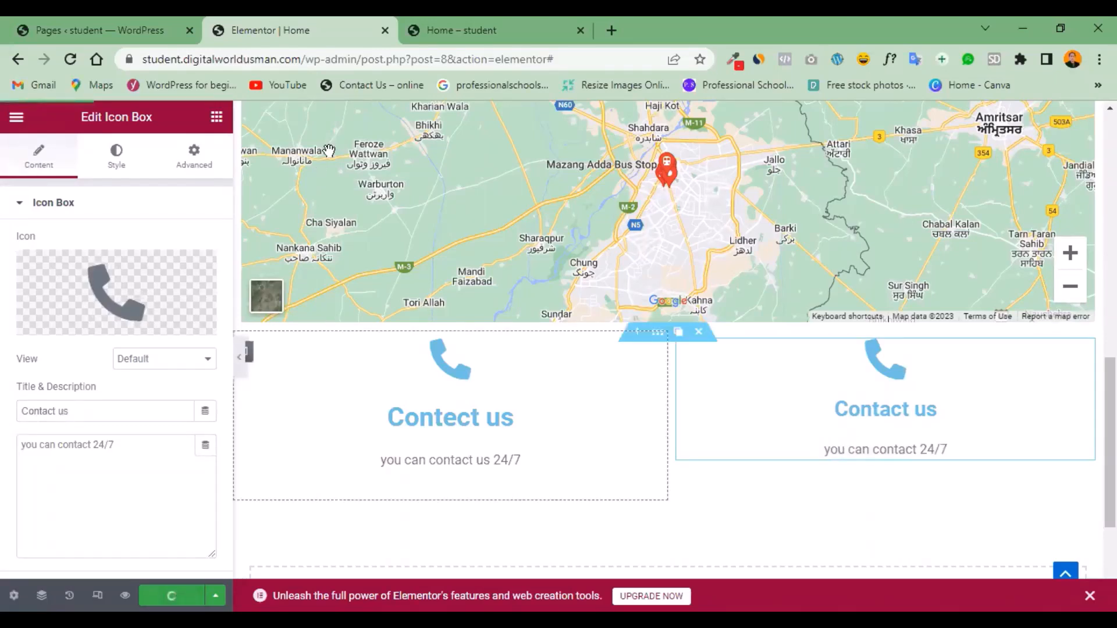
left_click(440, 20)
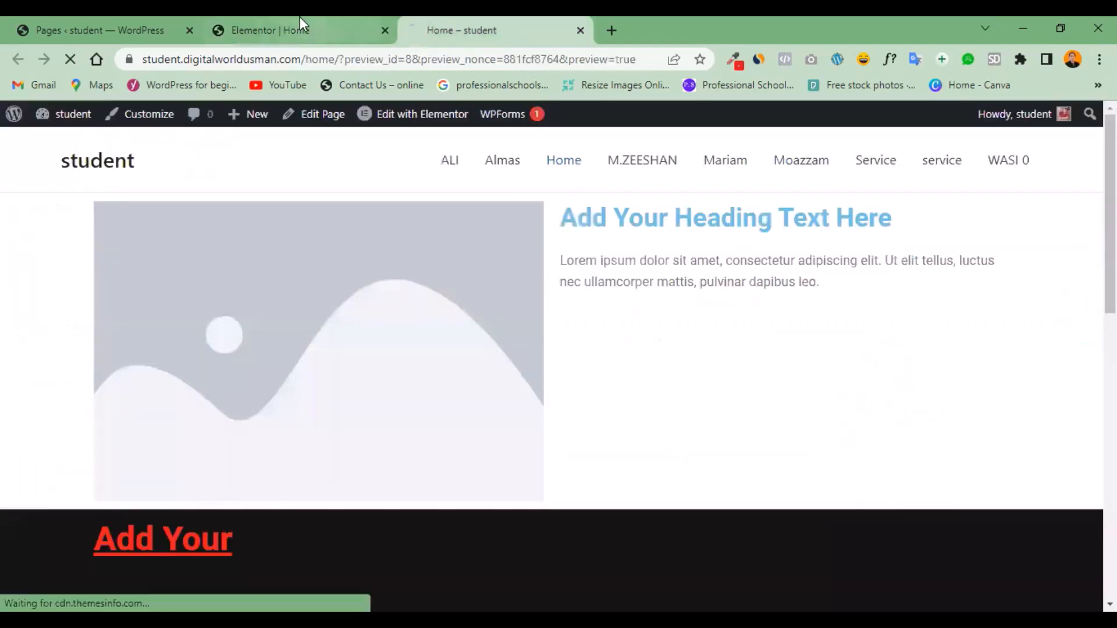
left_click(299, 24)
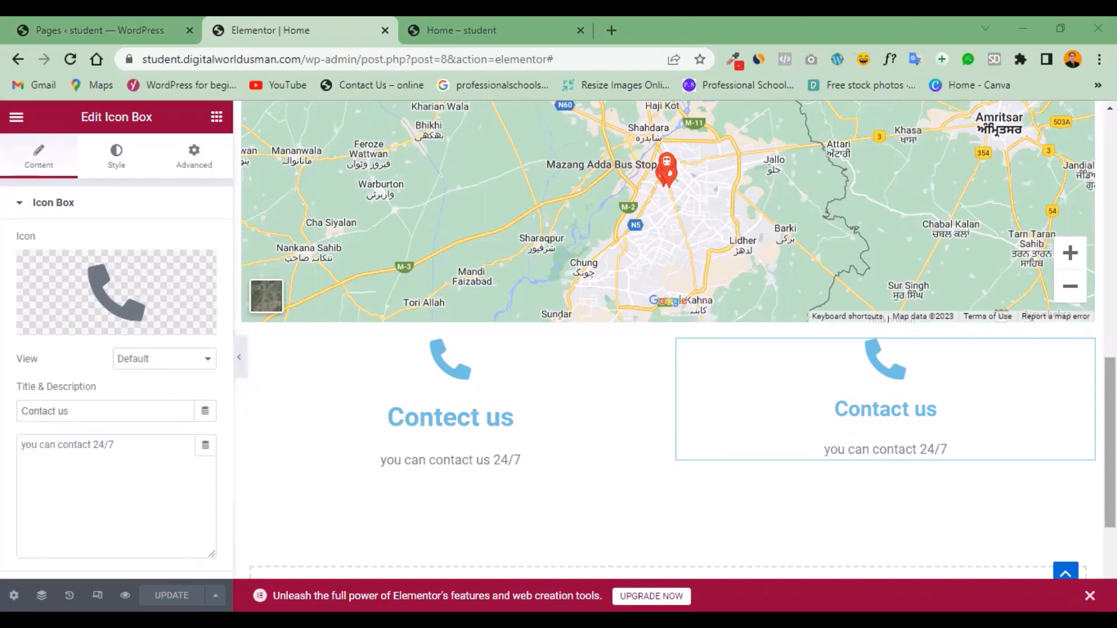
Add a new section with two equal columns below the contact section.
scroll(756, 337, "down", 3)
left_click(645, 410)
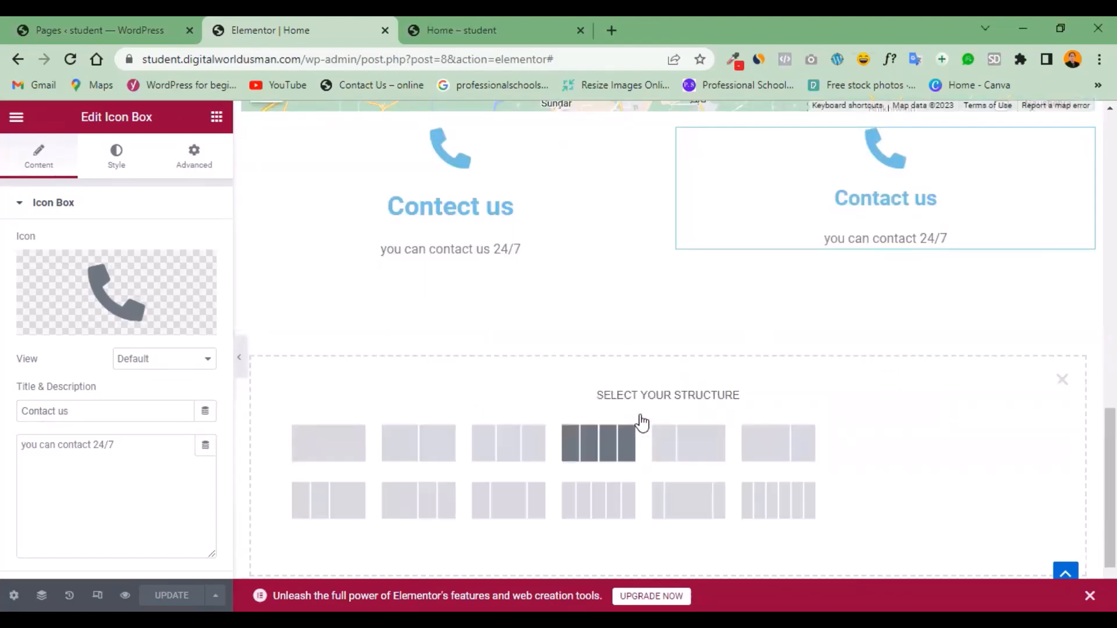
left_click(418, 433)
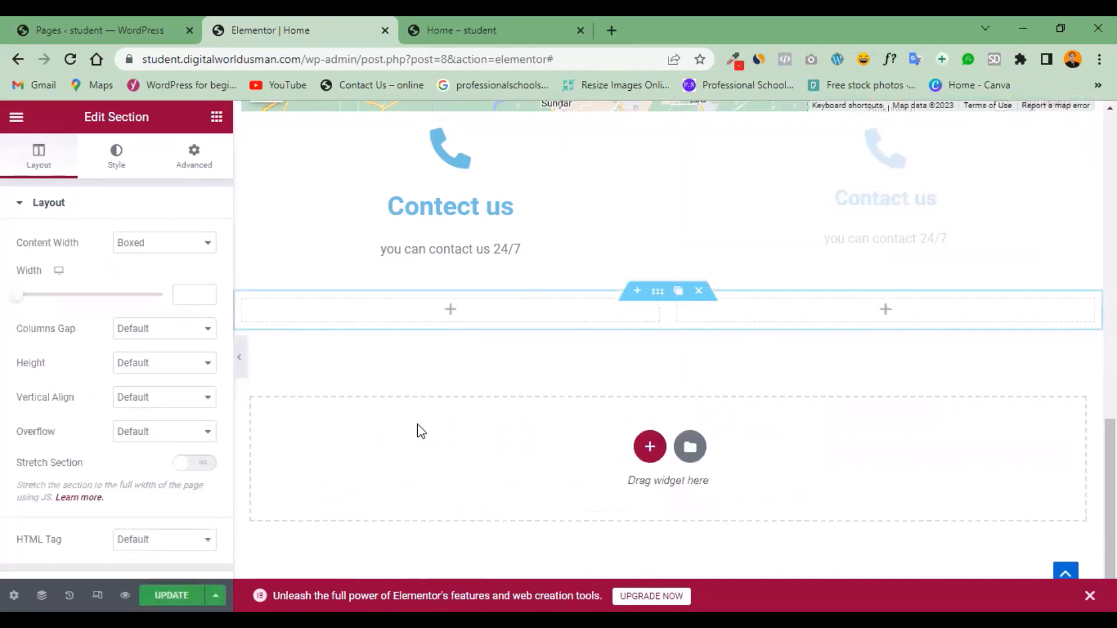
Place an Image Box widget in the first column of the new two-column section.
left_click(216, 117)
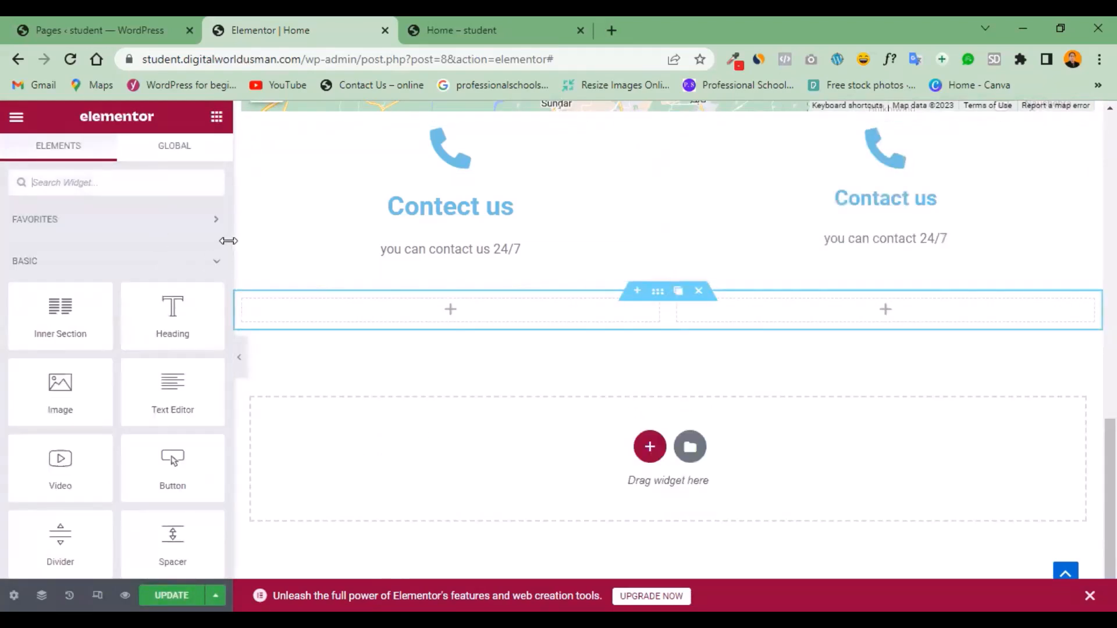
left_click_drag(226, 258, 102, 363)
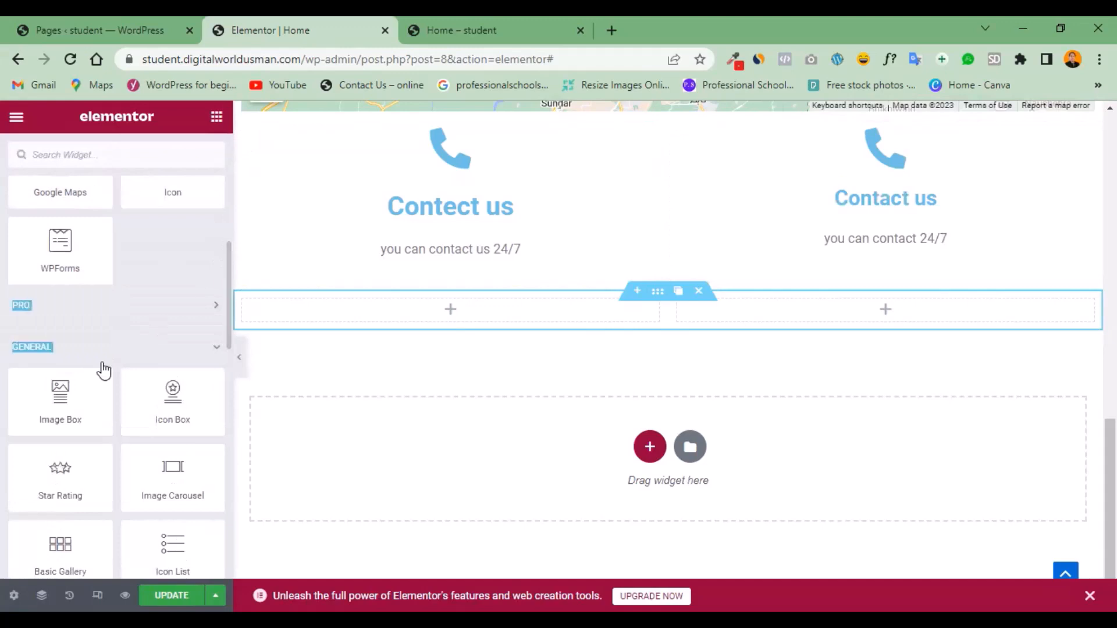
left_click(110, 311)
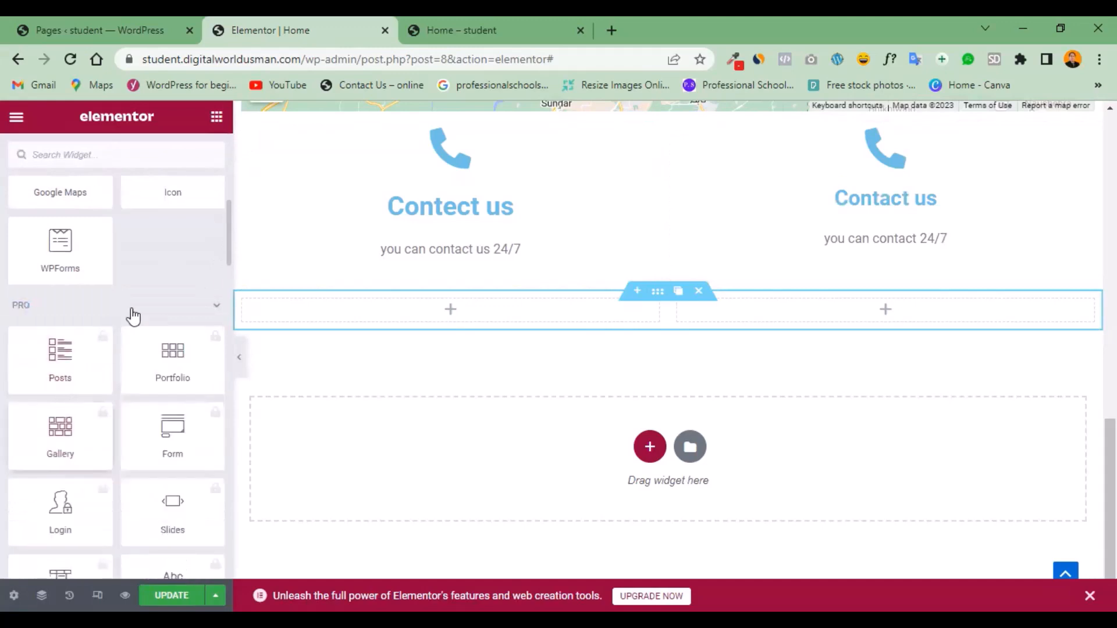
left_click(210, 317)
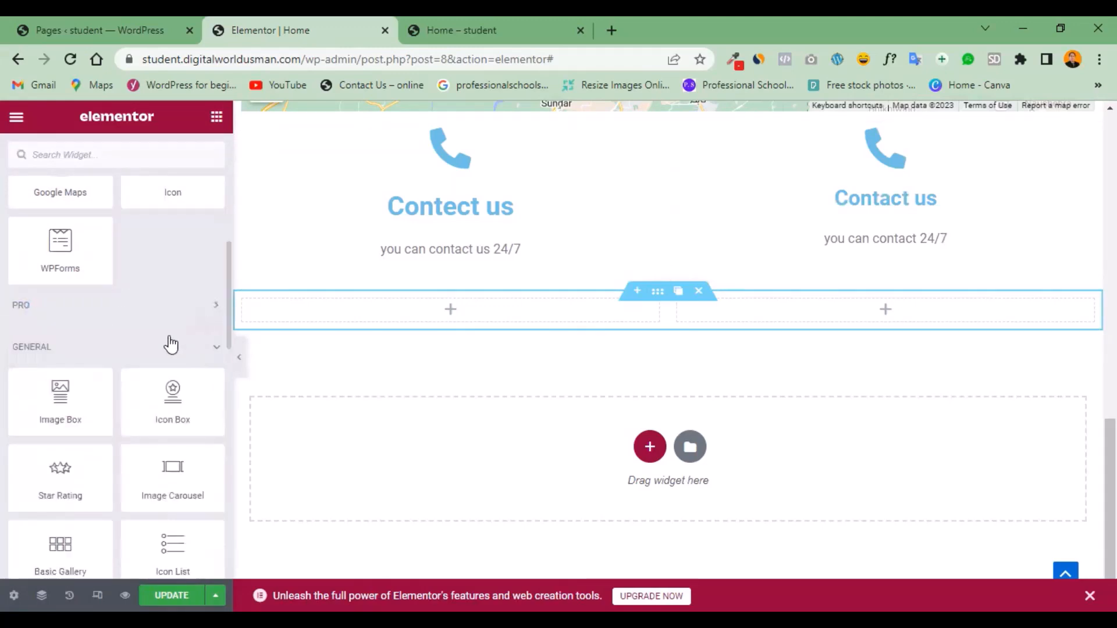
left_click_drag(62, 393, 453, 314)
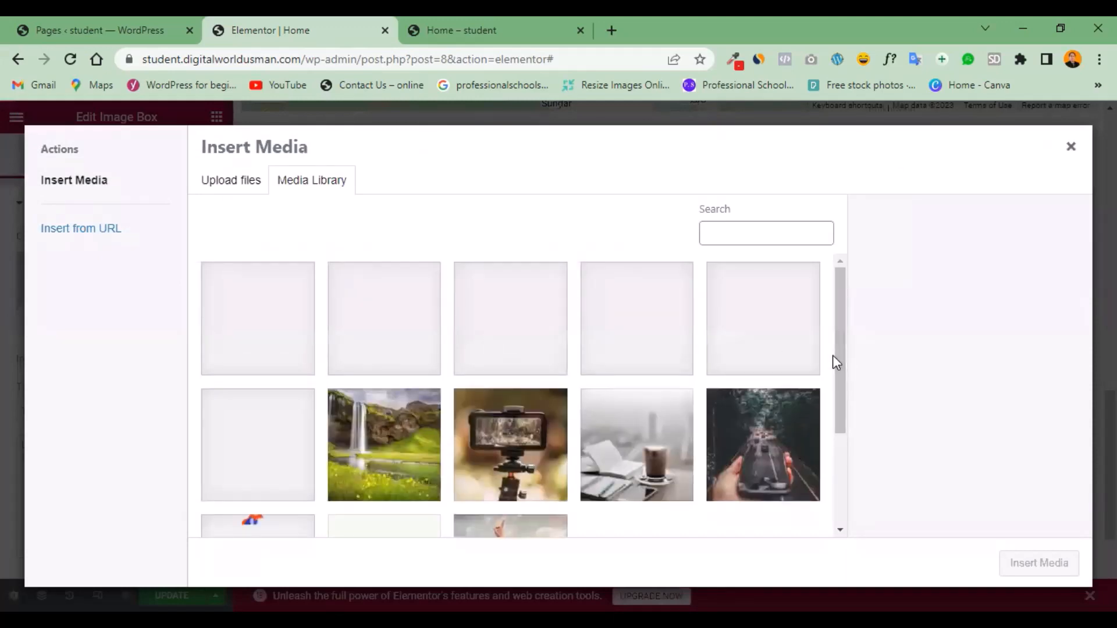
Insert the round "Wasi Online" image from the media library into the image box and update the page.
left_click(271, 335)
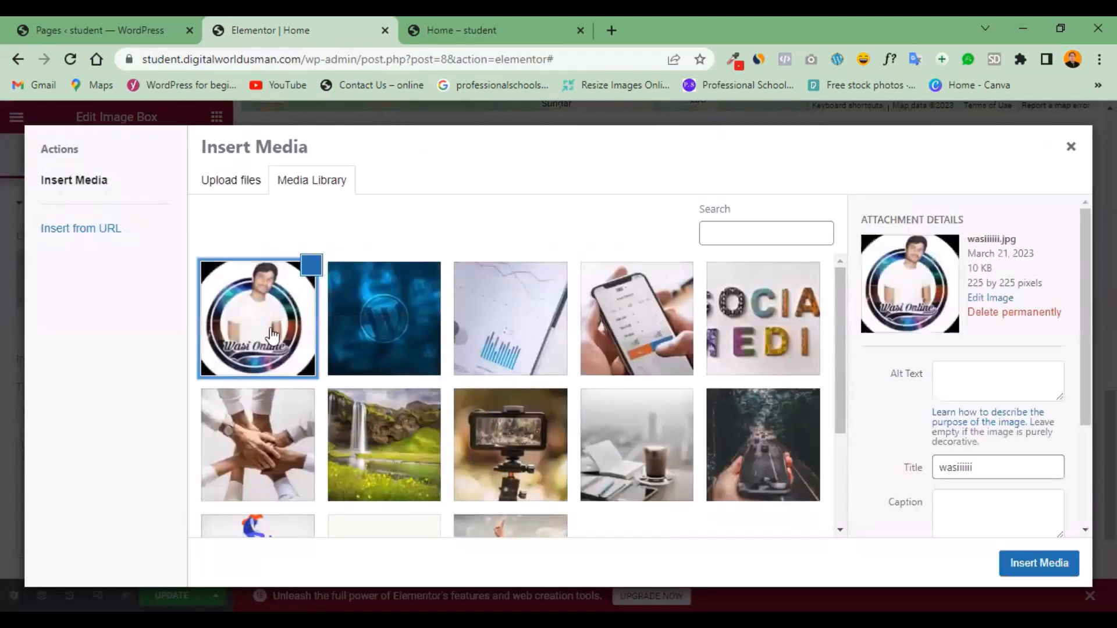
left_click(1019, 567)
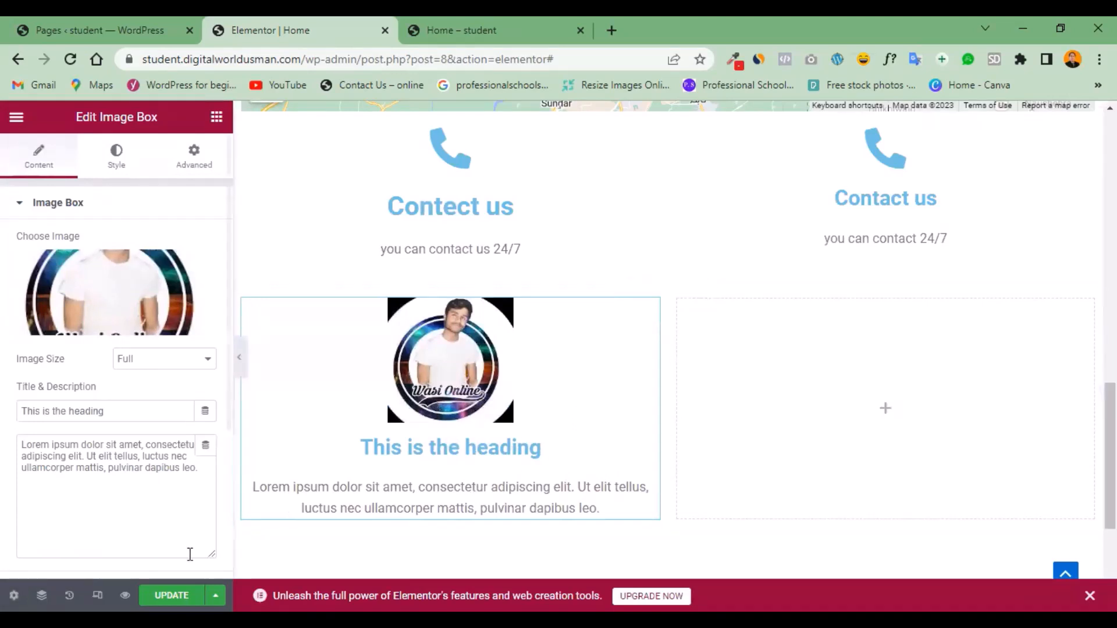
left_click(171, 596)
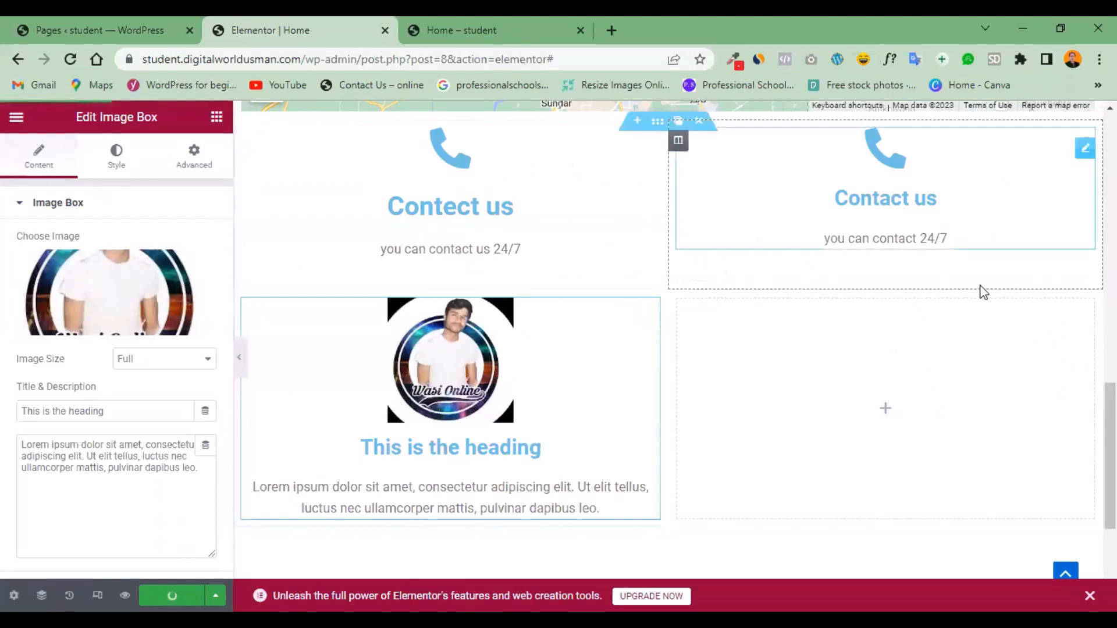
scroll(668, 308, "up", 4)
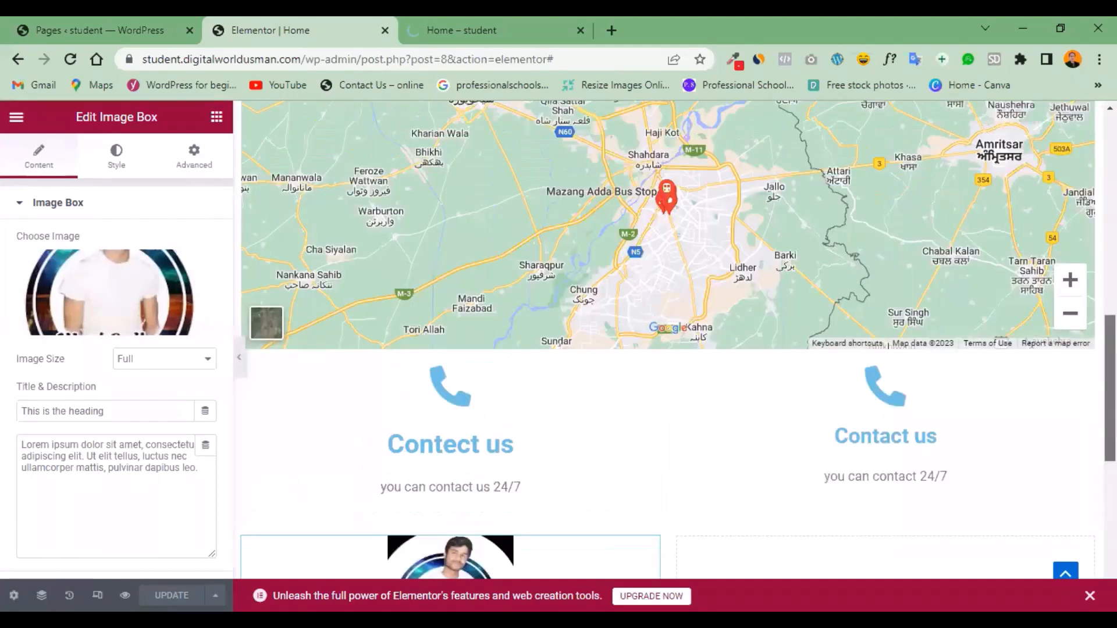
scroll(669, 337, "down", 3)
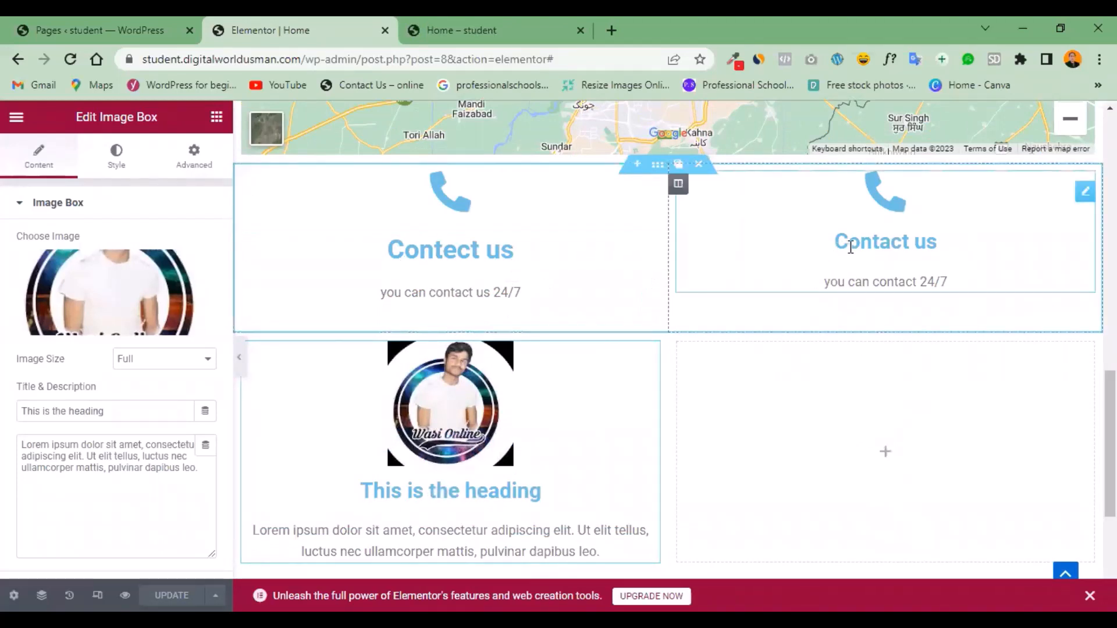
Examine the "Contact us" icon box's view options and its icon and content style settings.
mouse_move(651, 307)
left_click(1081, 196)
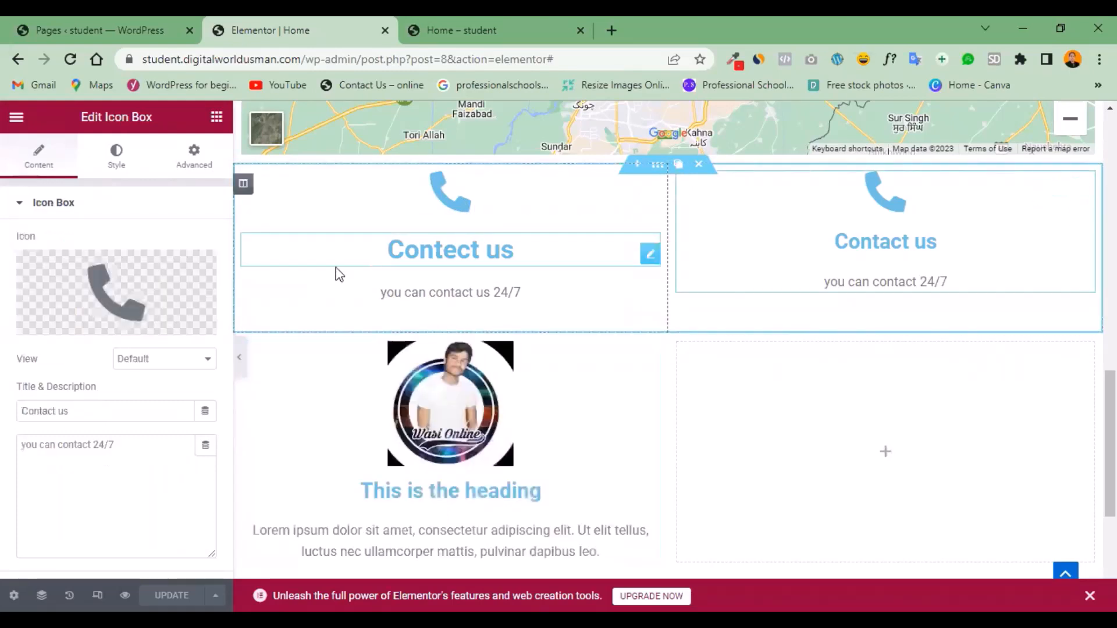
left_click(197, 364)
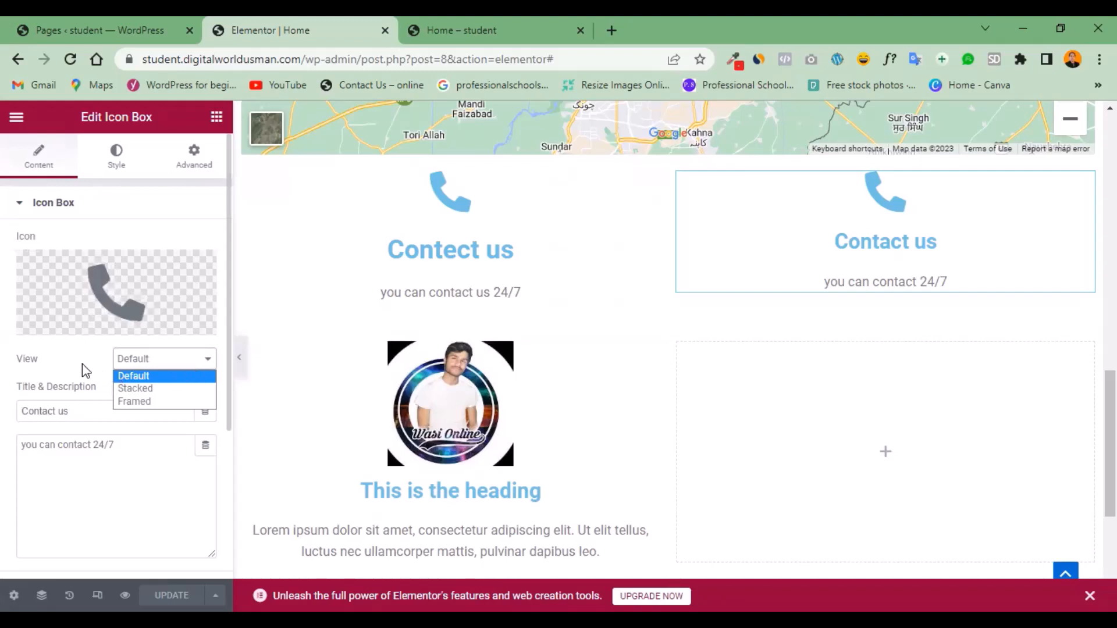
left_click(114, 157)
left_click(113, 157)
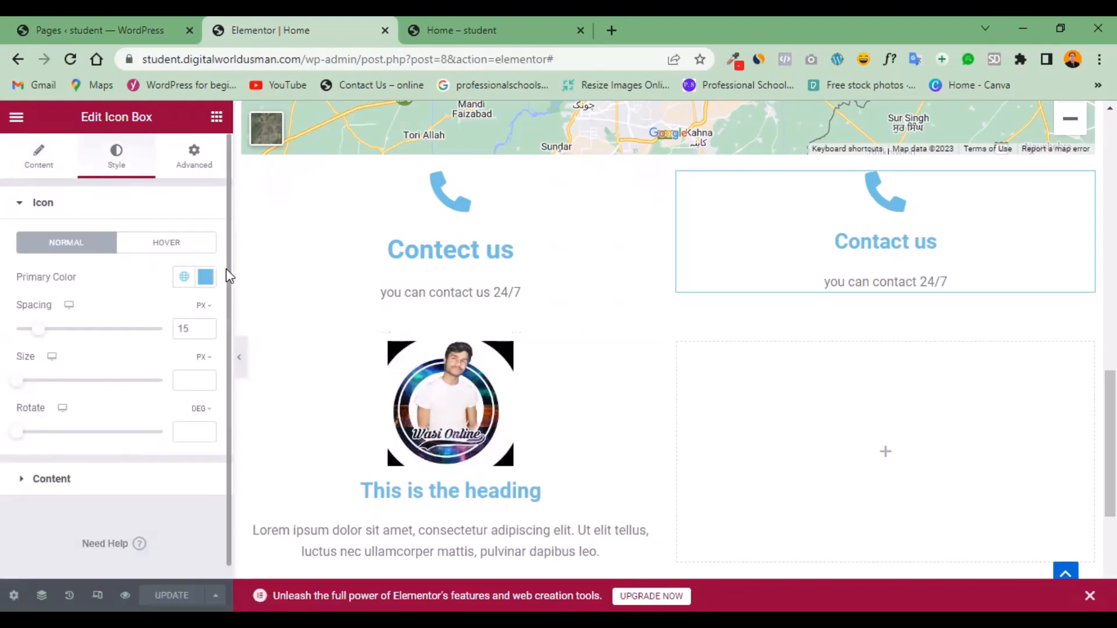
scroll(228, 269, "down", 1)
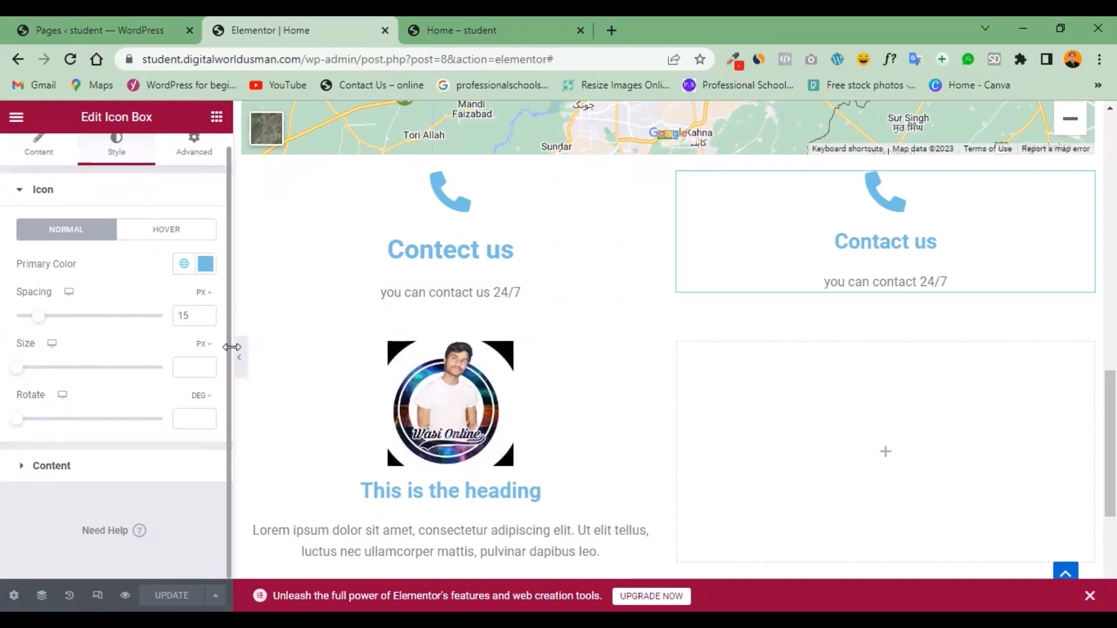
left_click(51, 466)
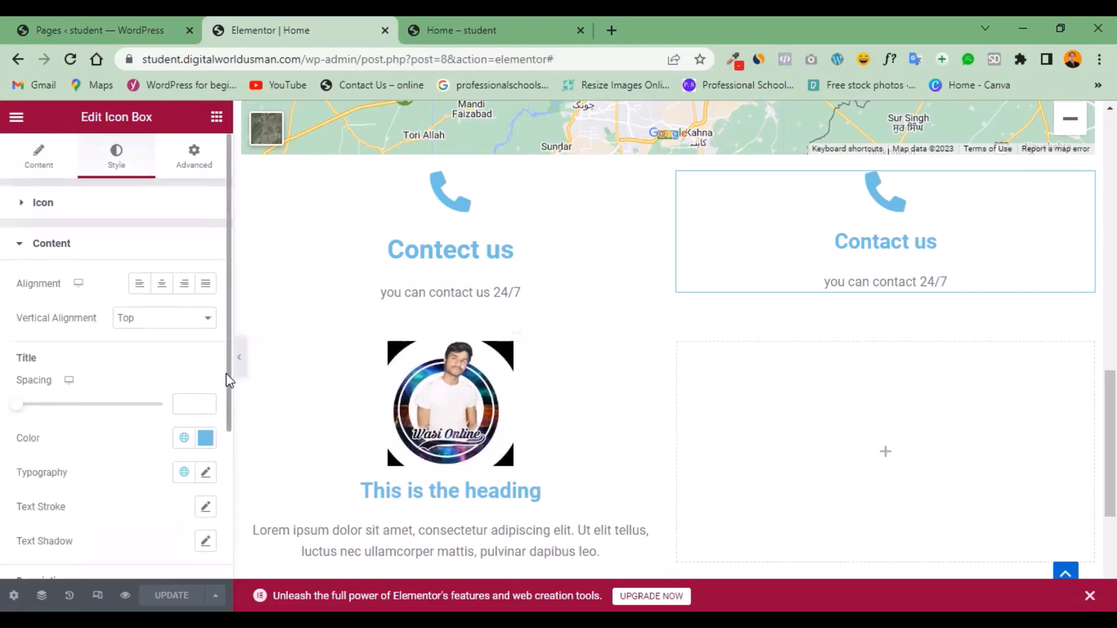
scroll(227, 392, "down", 4)
left_click_drag(225, 400, 219, 333)
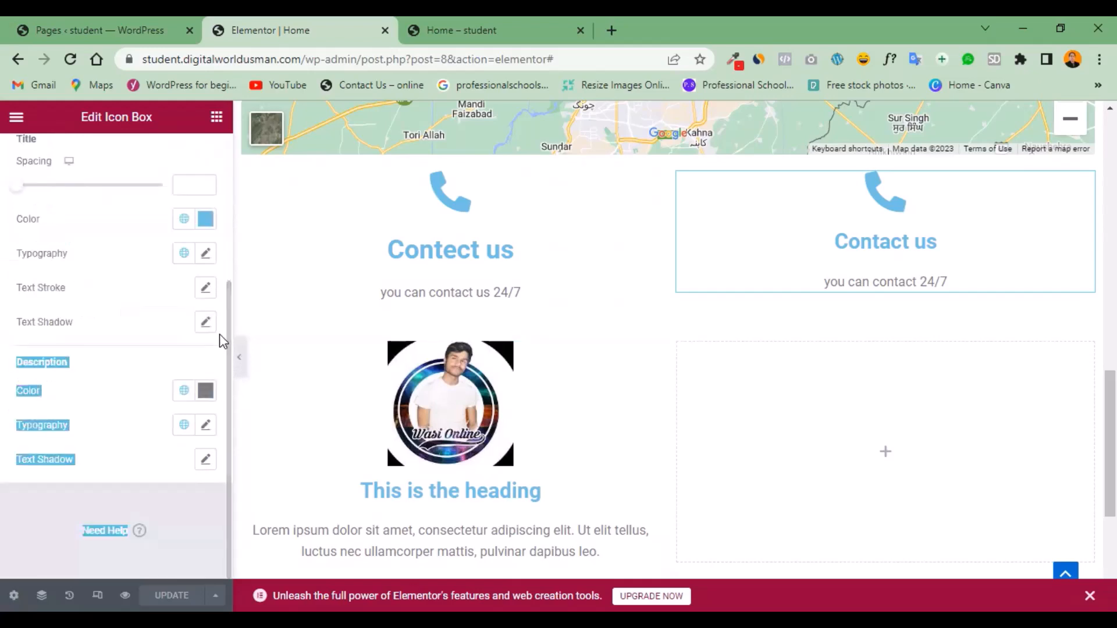
left_click(129, 325)
scroll(192, 332, "up", 1)
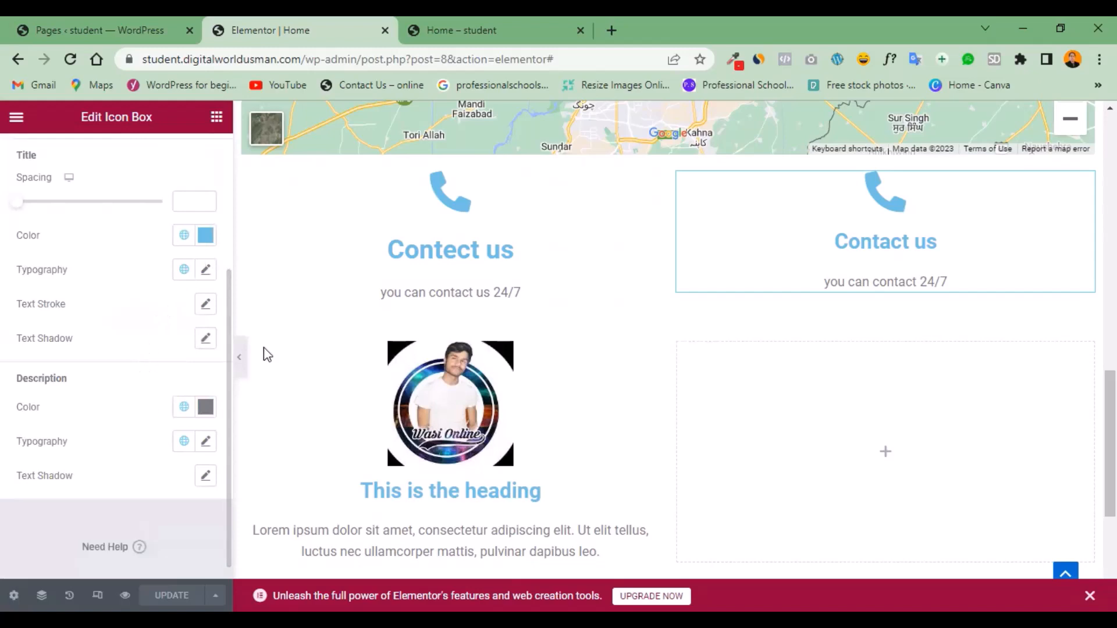
scroll(221, 250, "up", 3)
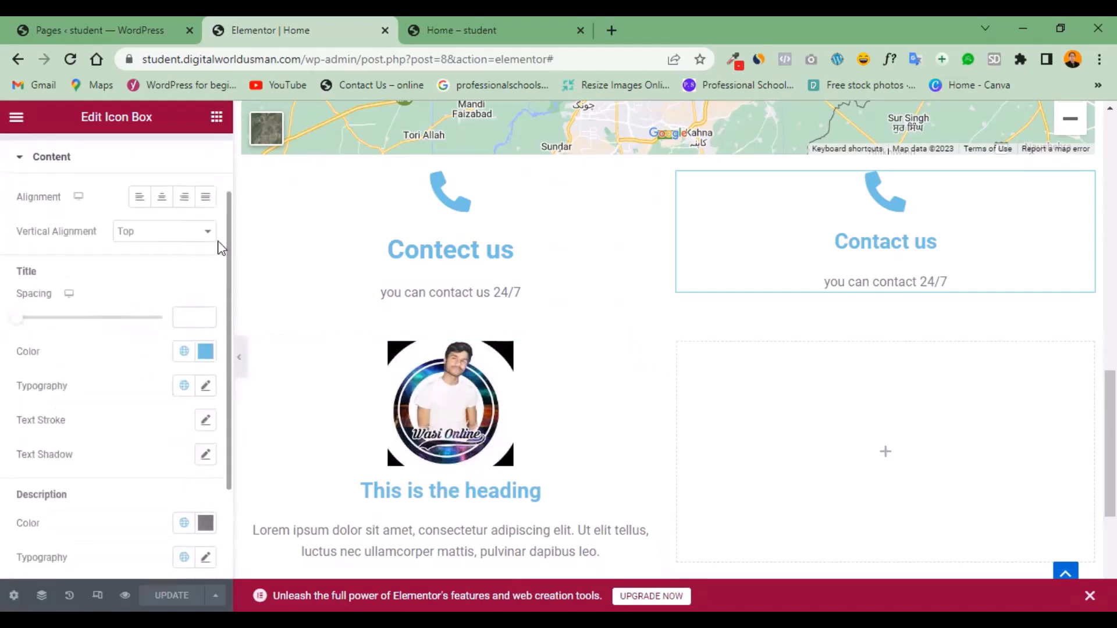
scroll(218, 247, "up", 2)
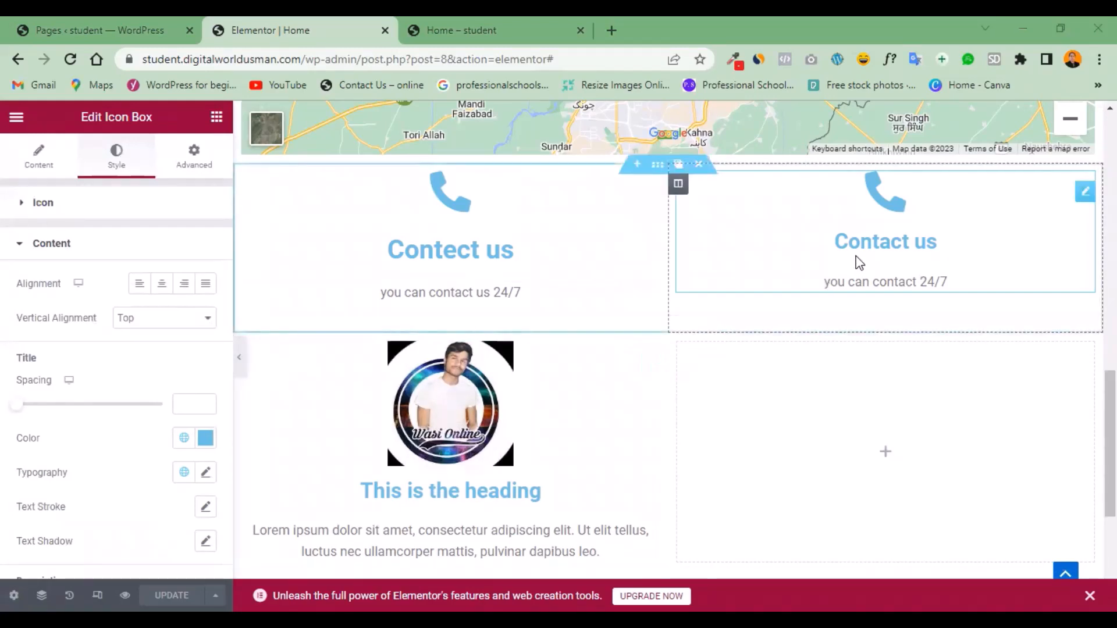
Try Middle vertical alignment for the "Contact us" icon box's content and set it to Bottom.
left_click(205, 323)
left_click(172, 349)
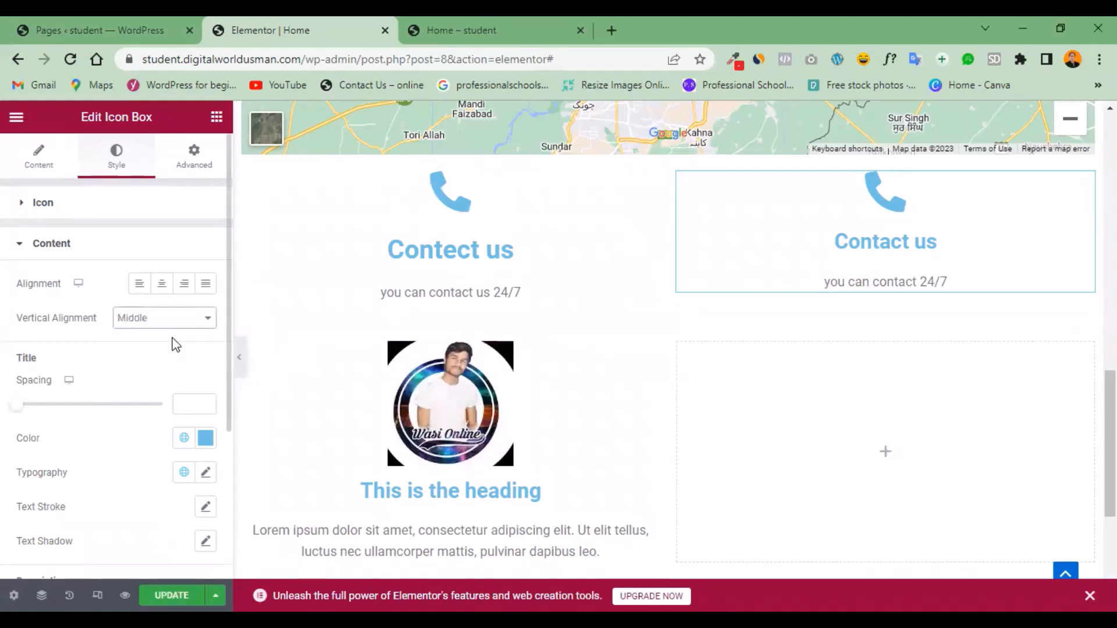
left_click(198, 324)
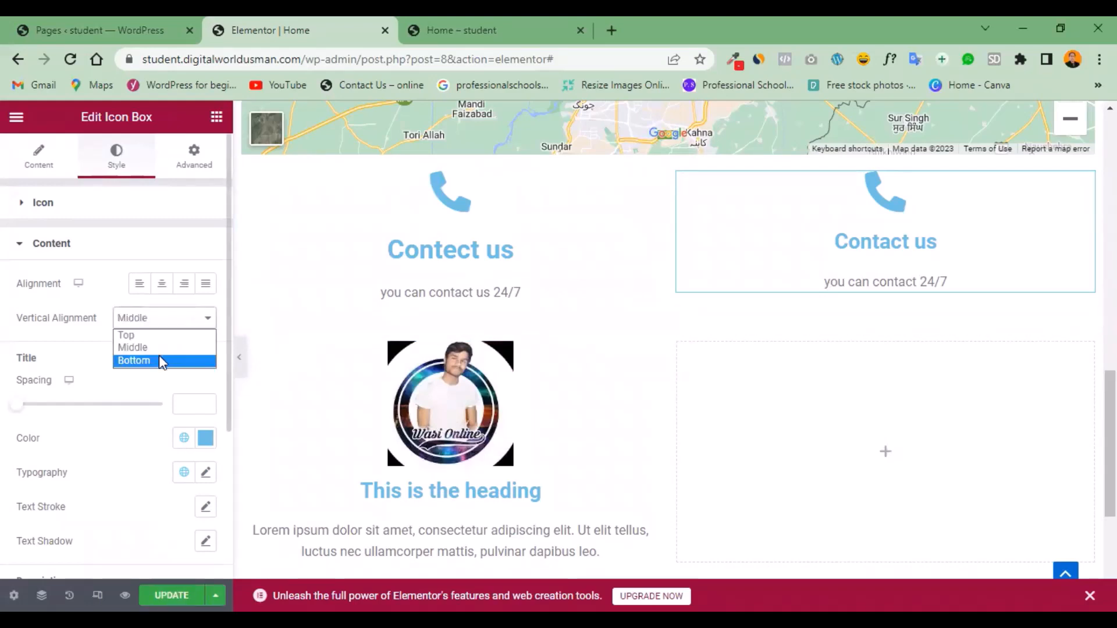
left_click(161, 360)
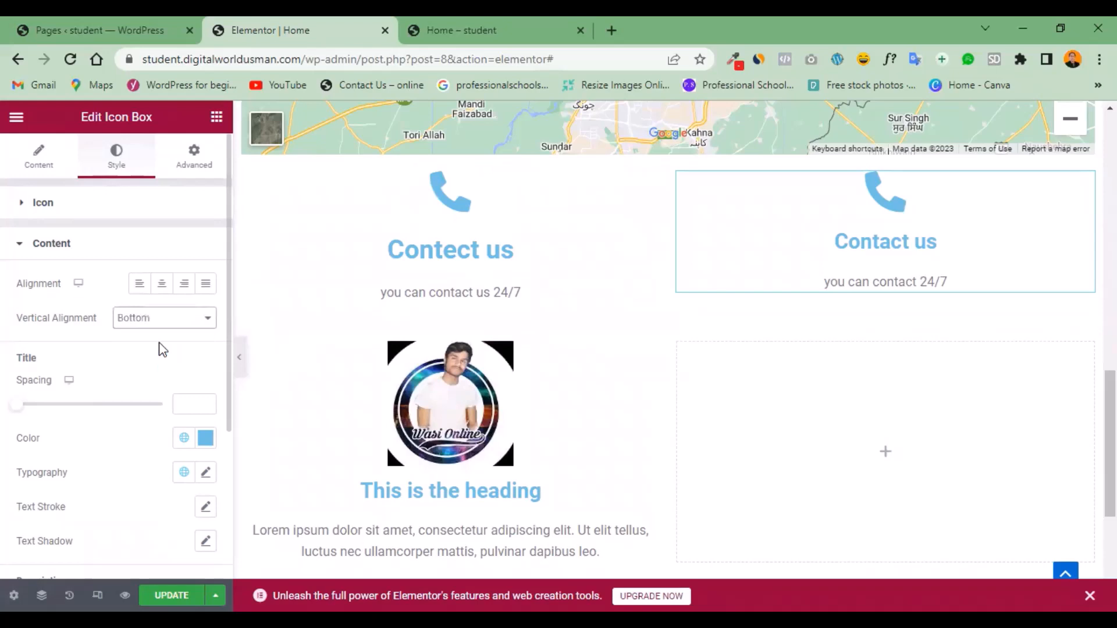
left_click(202, 323)
scroll(1052, 312, "up", 1)
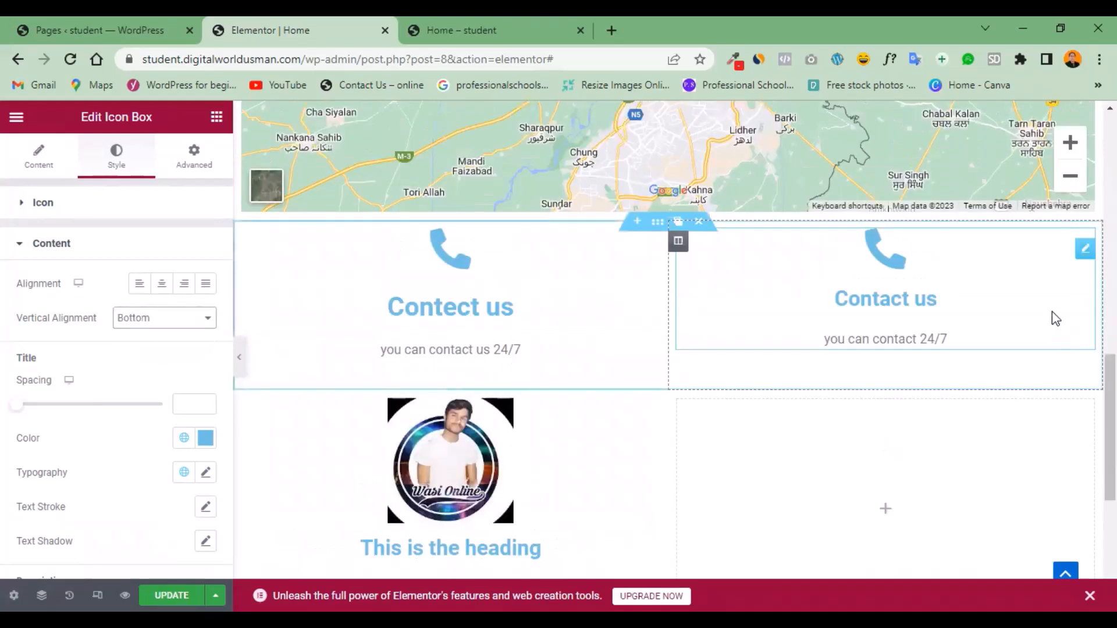
Try left alignment for the "Contact us" icon box's content together with Middle and Top vertical alignment.
mouse_move(1081, 256)
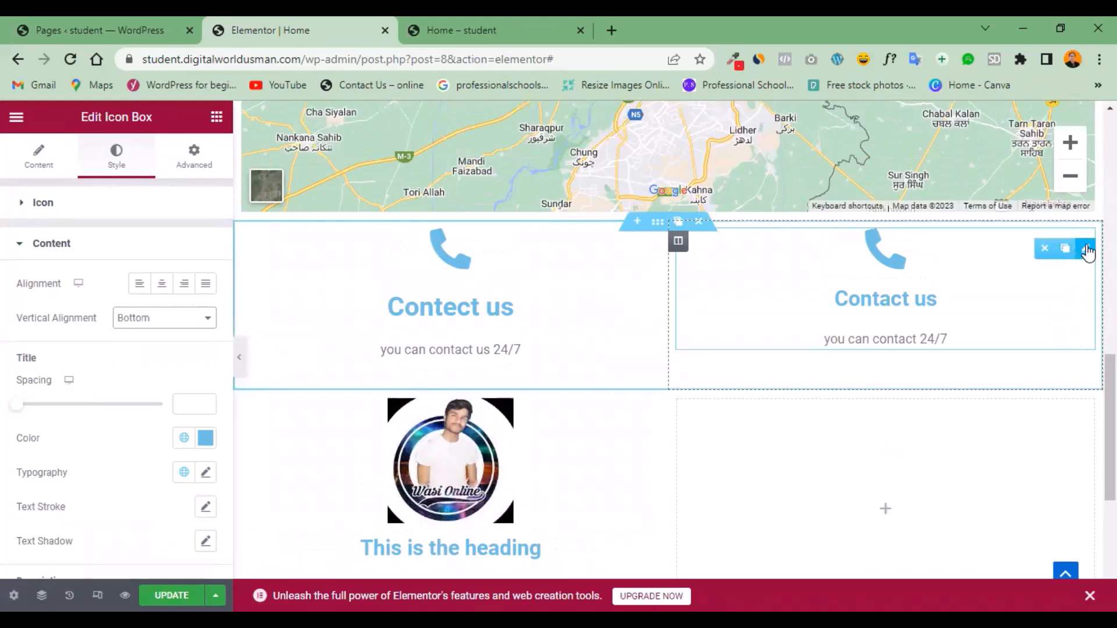
left_click(138, 284)
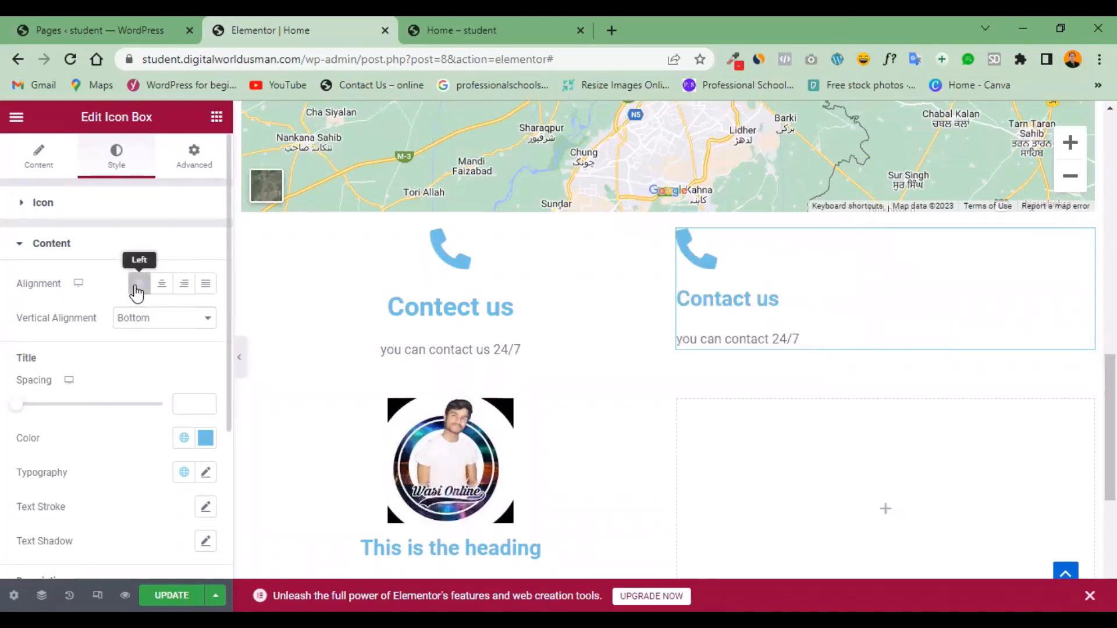
left_click(207, 321)
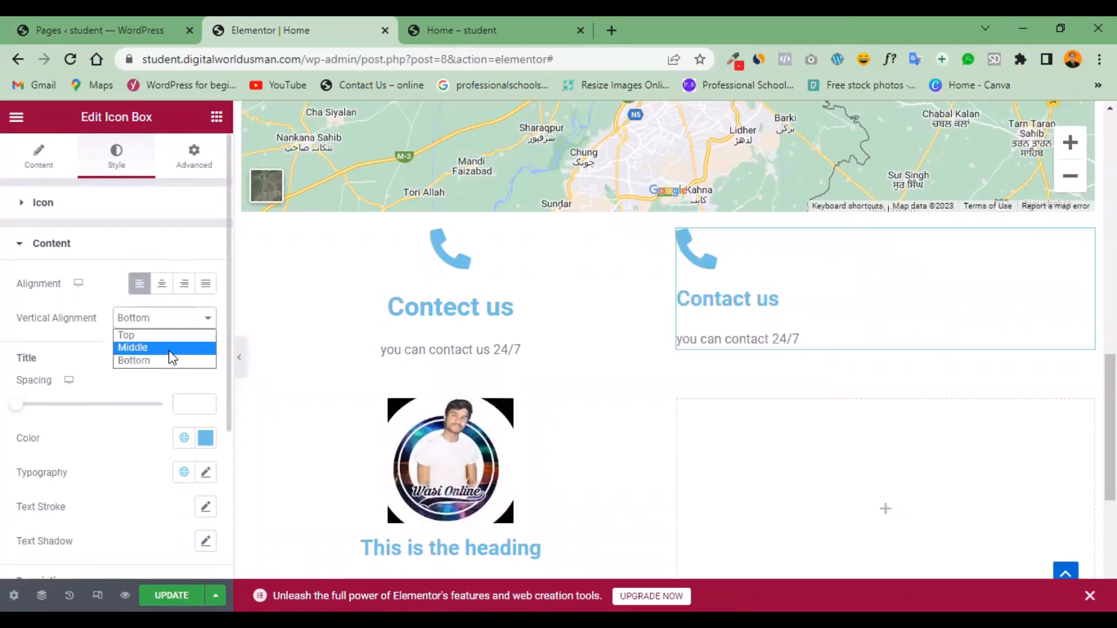
left_click(172, 348)
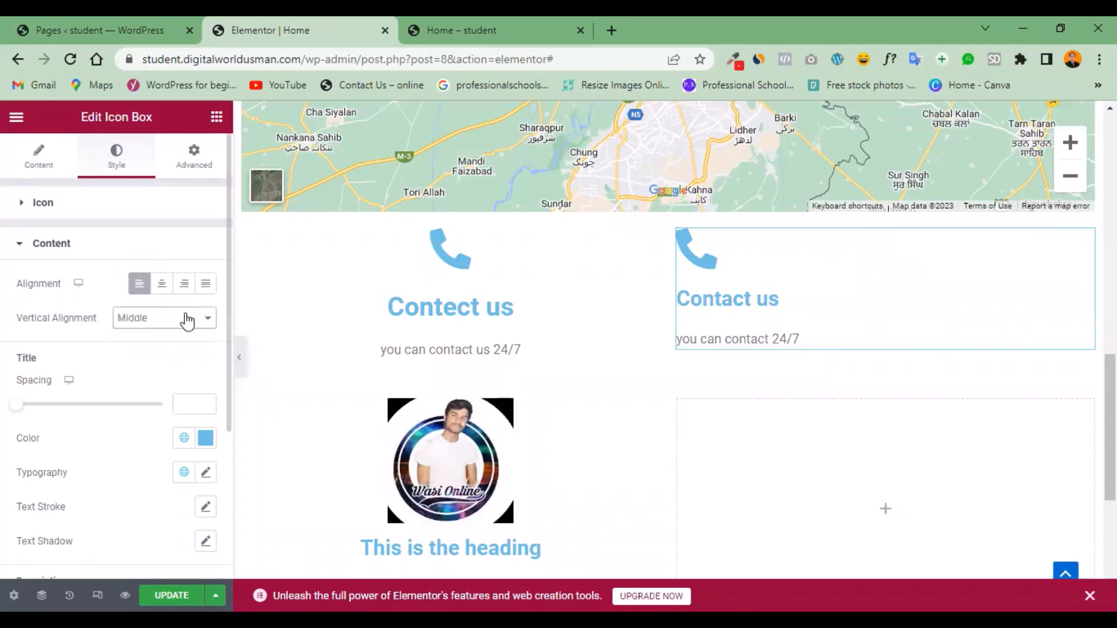
left_click(186, 321)
left_click(170, 336)
Set the title spacing of the "Contact us" icon box to 16.
left_click_drag(138, 360, 64, 400)
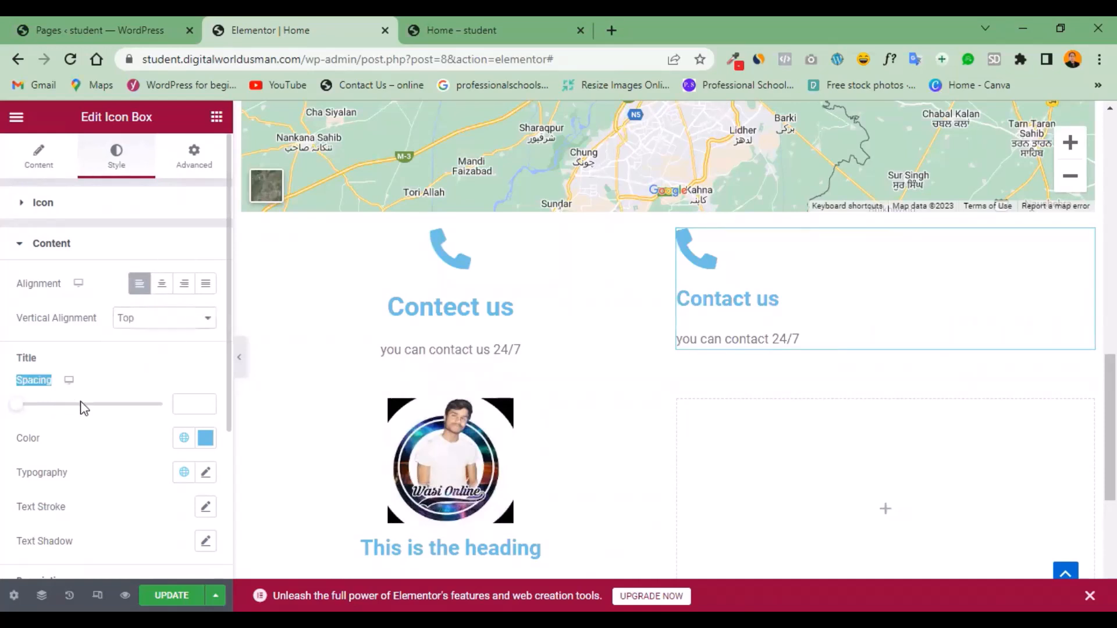
left_click(35, 406)
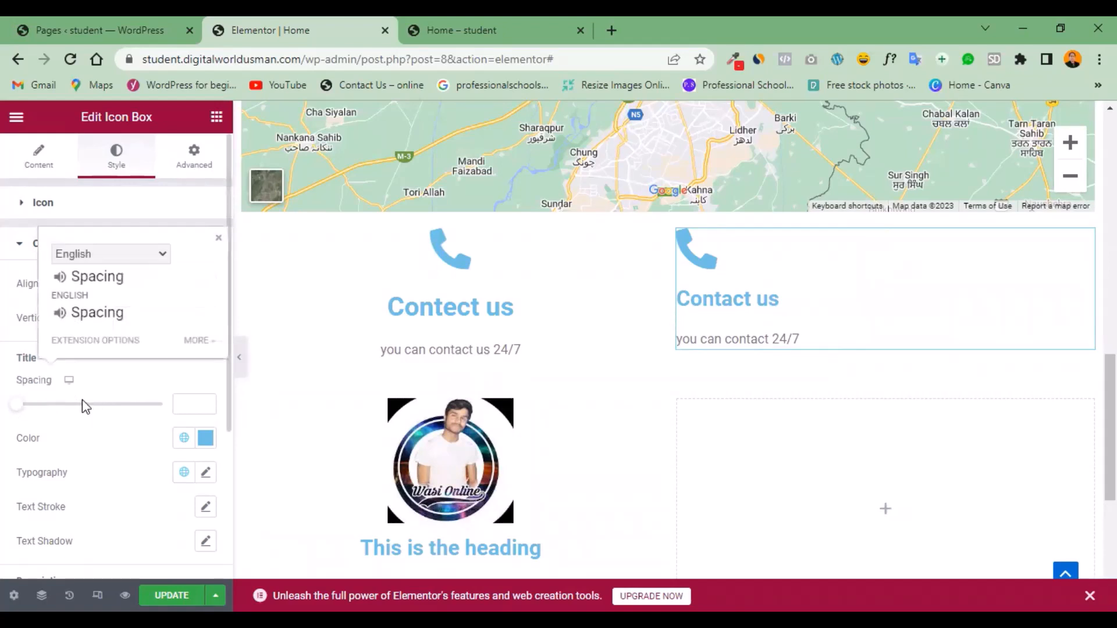
left_click(74, 410)
left_click_drag(70, 408, 39, 406)
Center the "Contact us" icon box's content and set its vertical alignment to Middle.
left_click(203, 324)
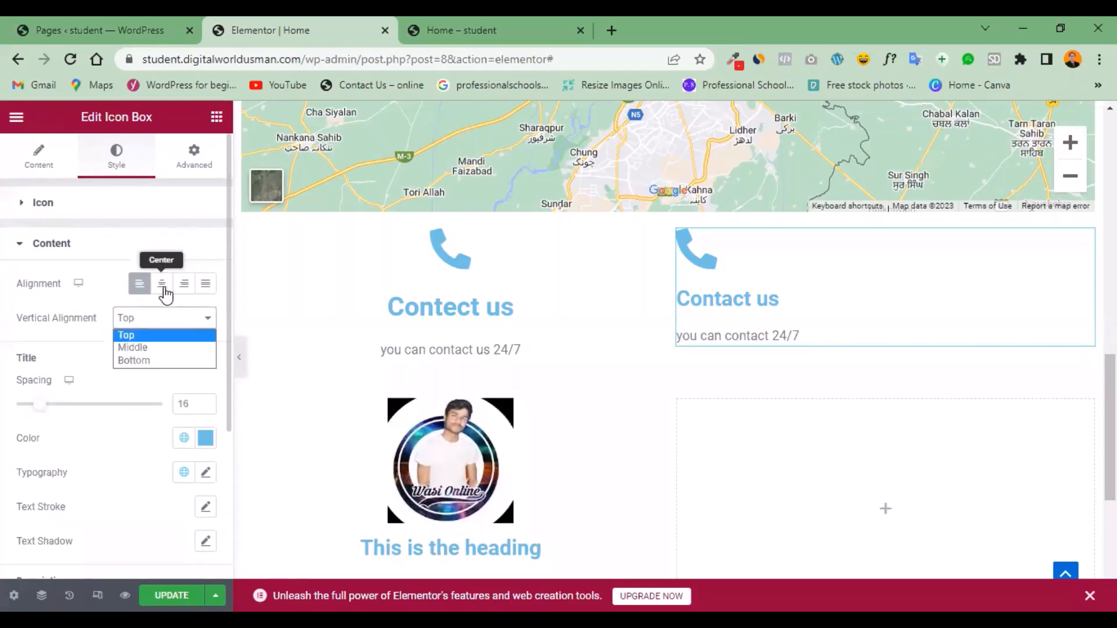
left_click(162, 283)
left_click(204, 323)
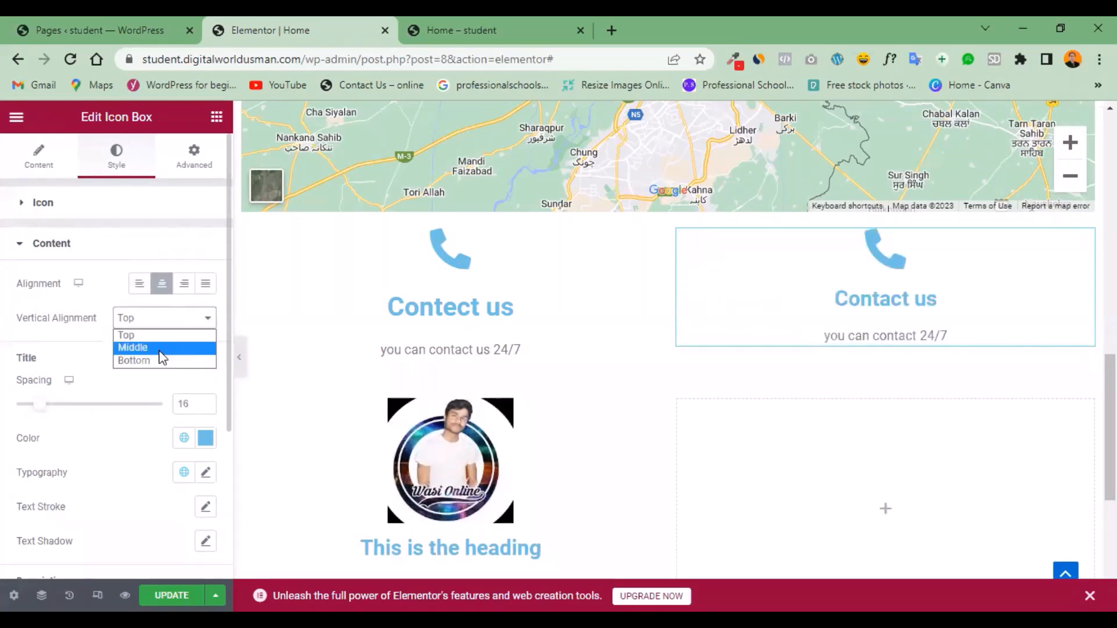
left_click(161, 349)
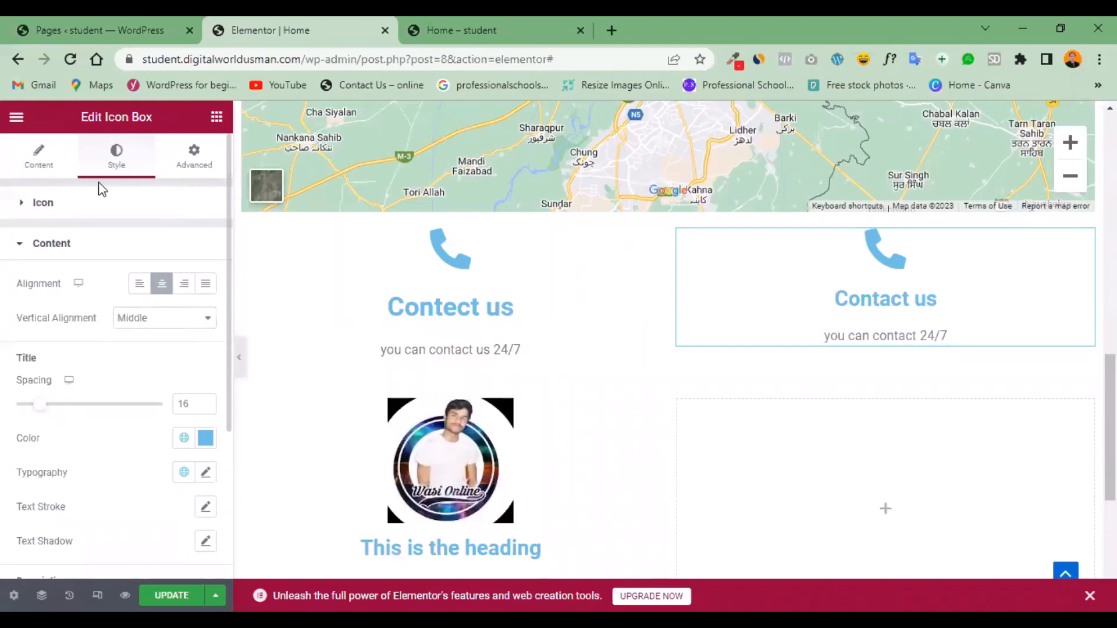
Try the Stacked and Framed views for the "Contact us" phone icon and return it to Default.
left_click(41, 157)
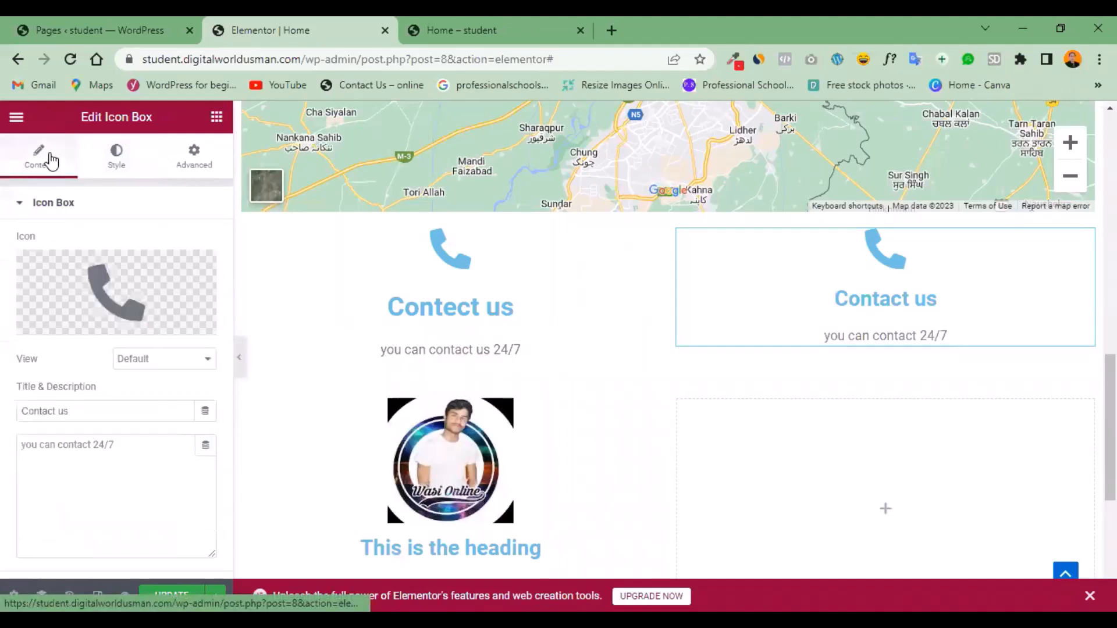
left_click(215, 363)
left_click(181, 388)
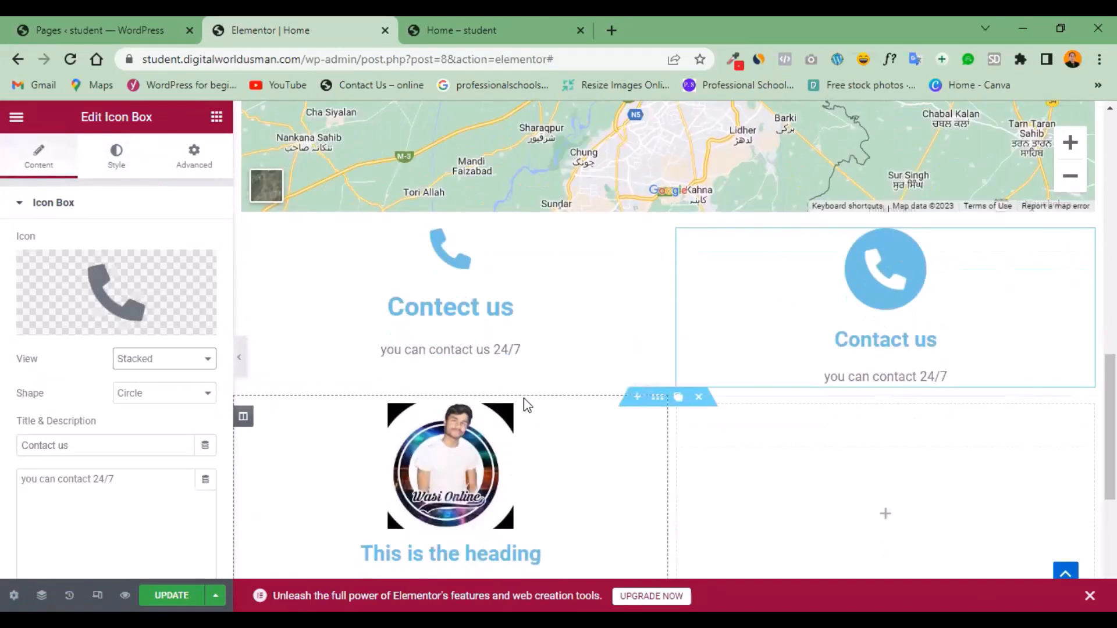
left_click(210, 360)
left_click(170, 402)
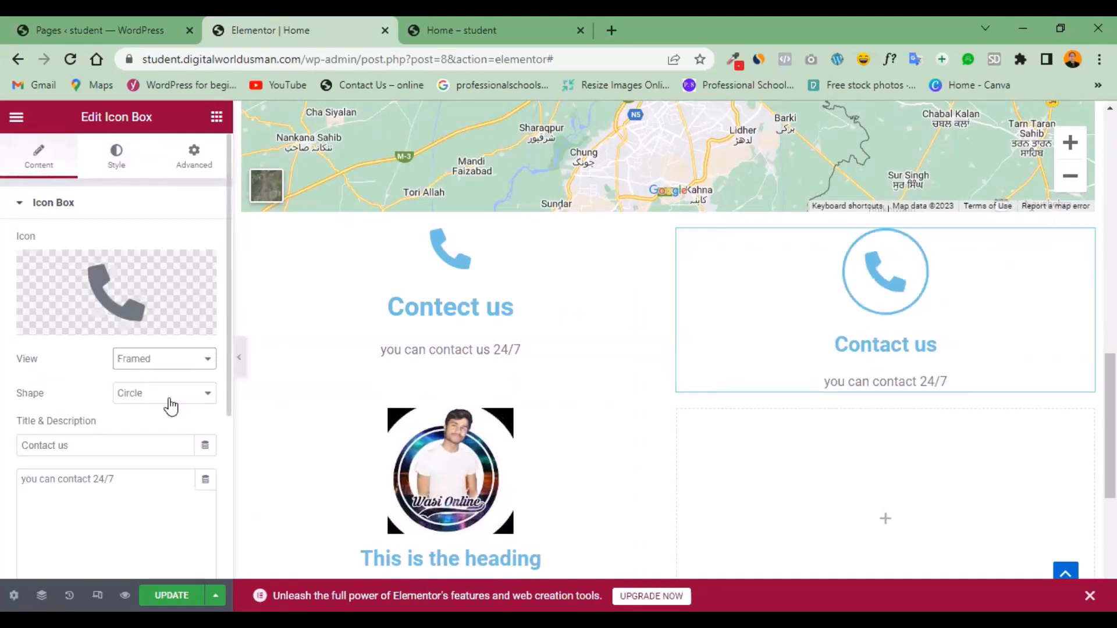
left_click(200, 363)
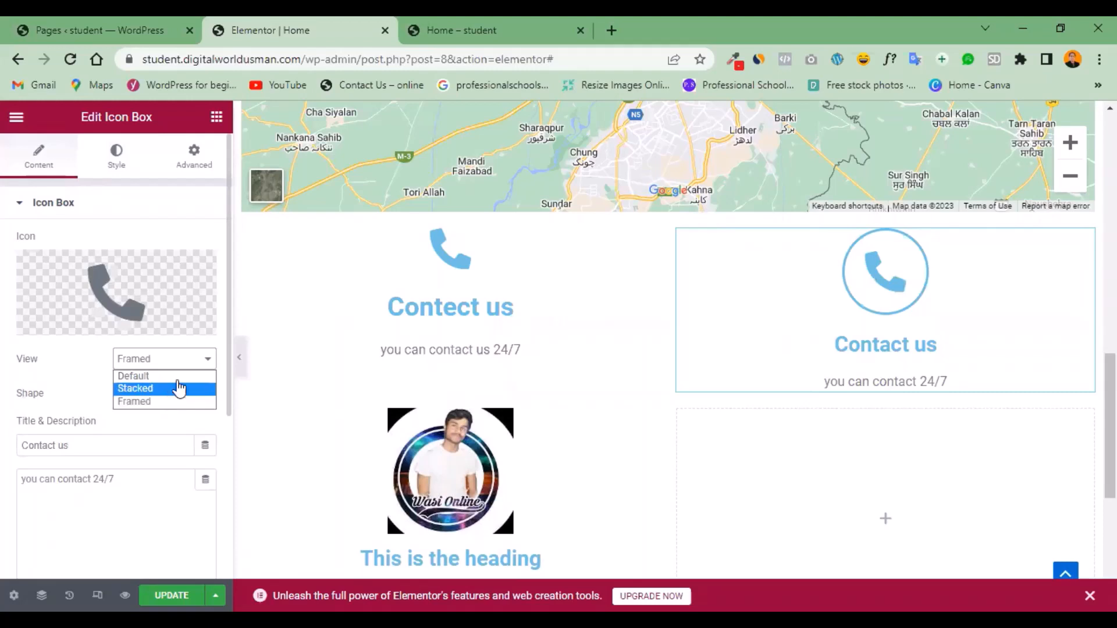
left_click(178, 389)
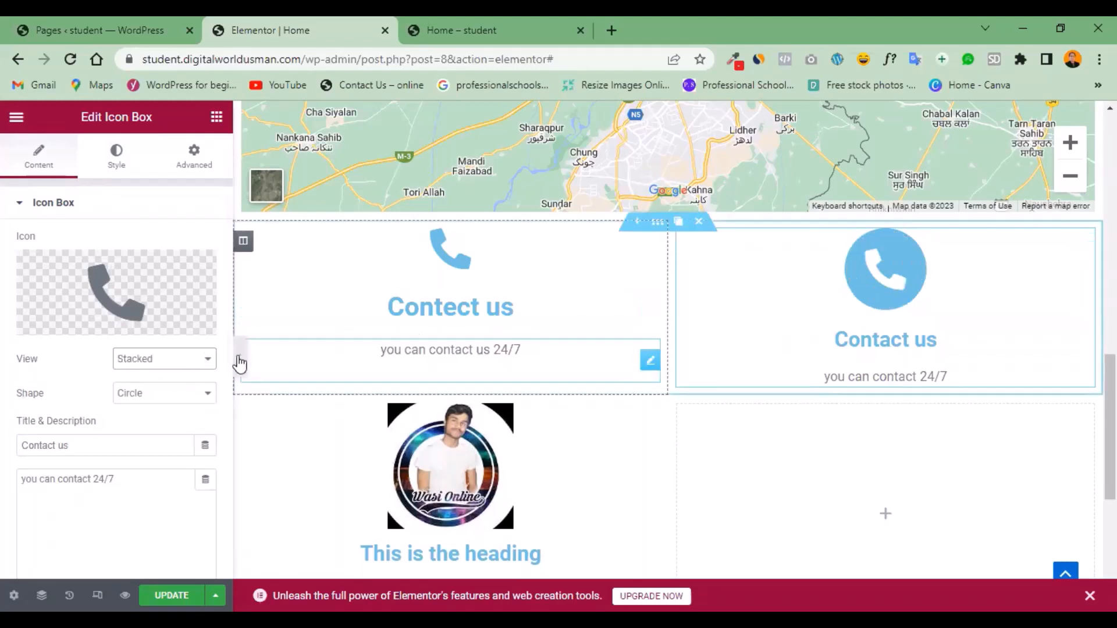
left_click(207, 365)
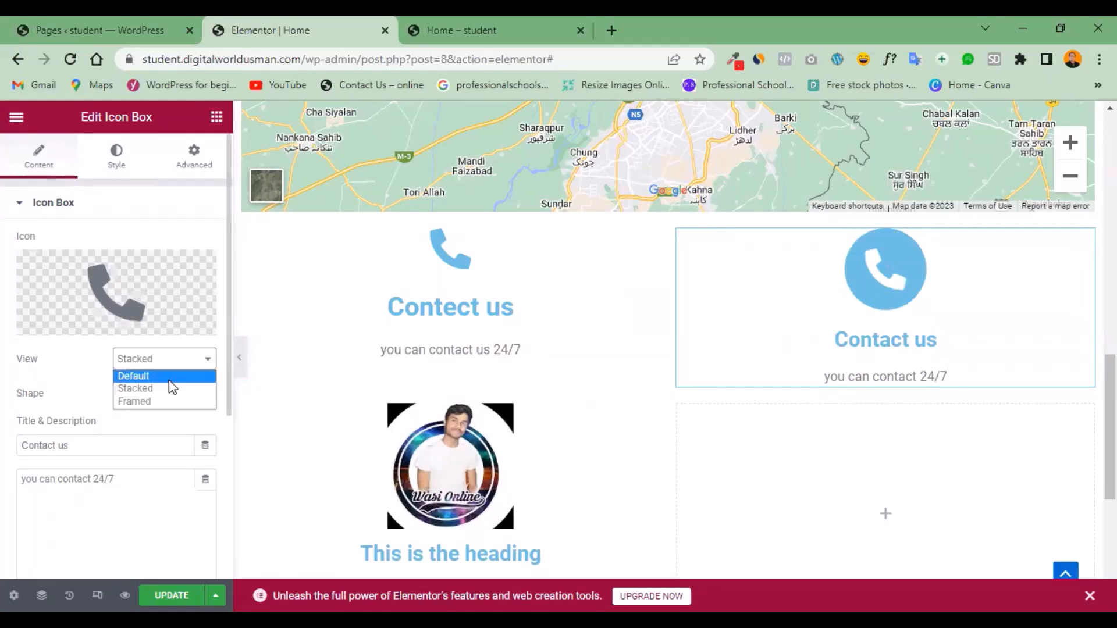
left_click(169, 378)
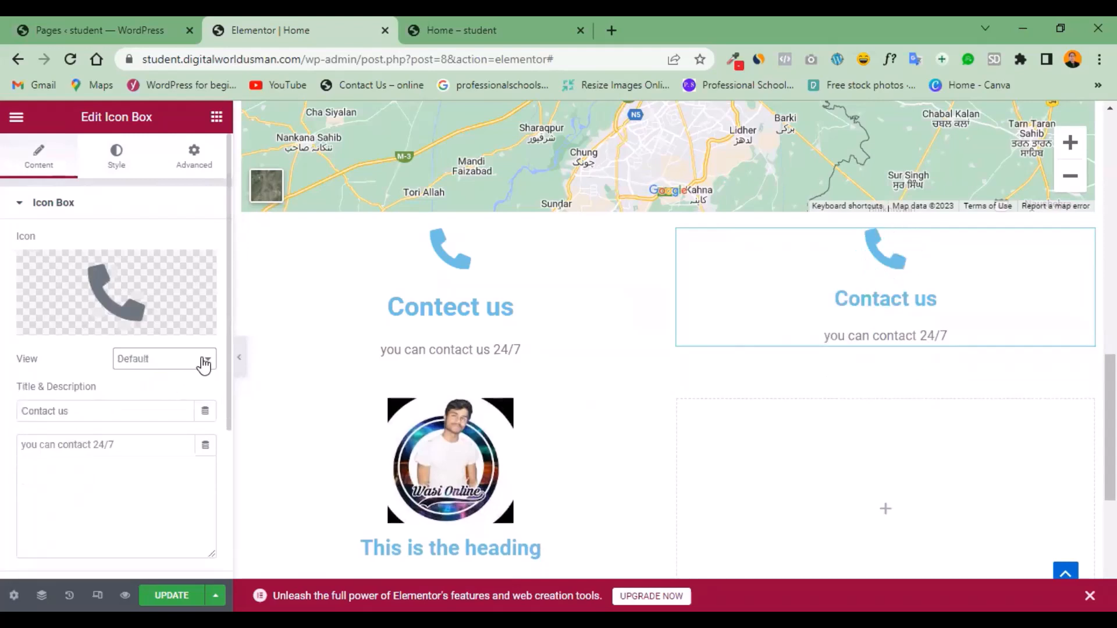
Set the "Contact us" icon box's view to Framed and reopen the list of view options.
left_click(203, 365)
left_click(177, 402)
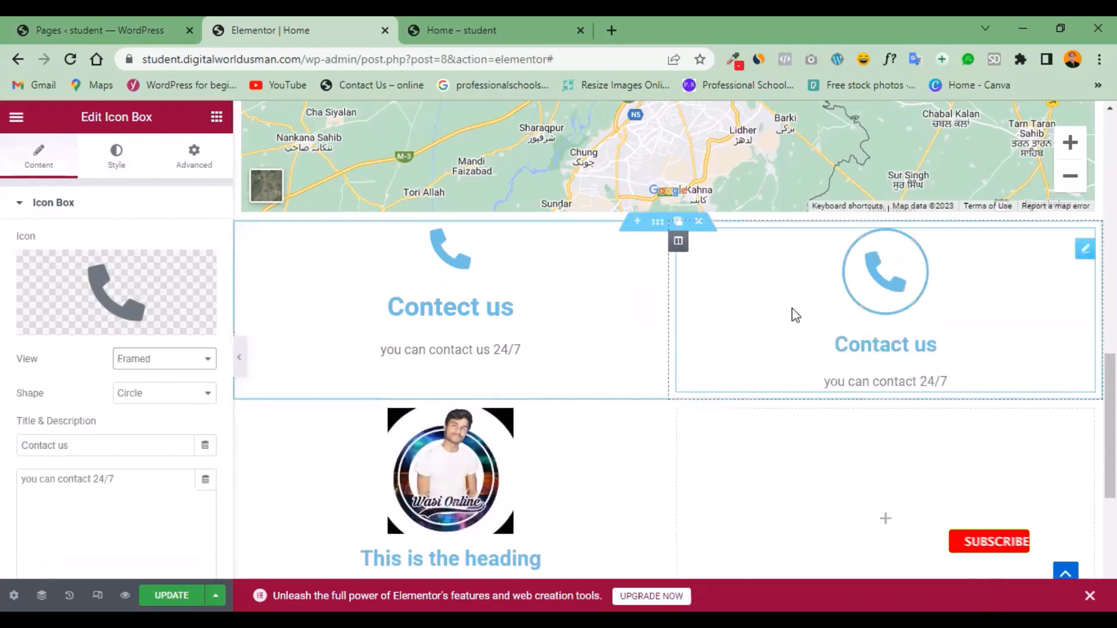
left_click(202, 360)
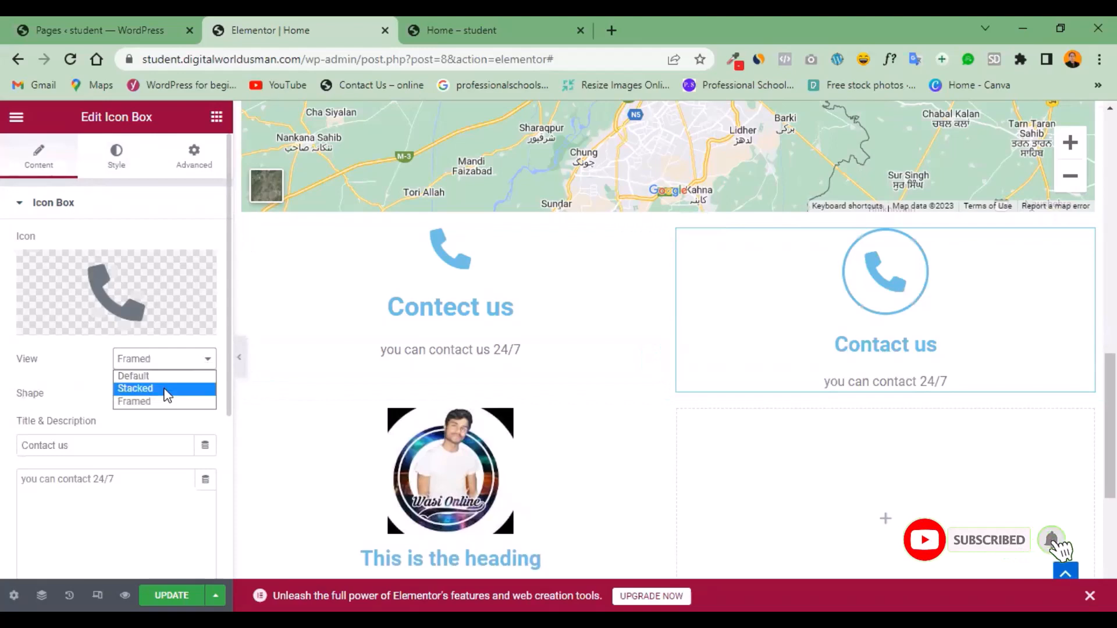
Apply the Stacked view to the icon box and the separate phone icon above "Contect us", and left-align that separate icon.
left_click(167, 395)
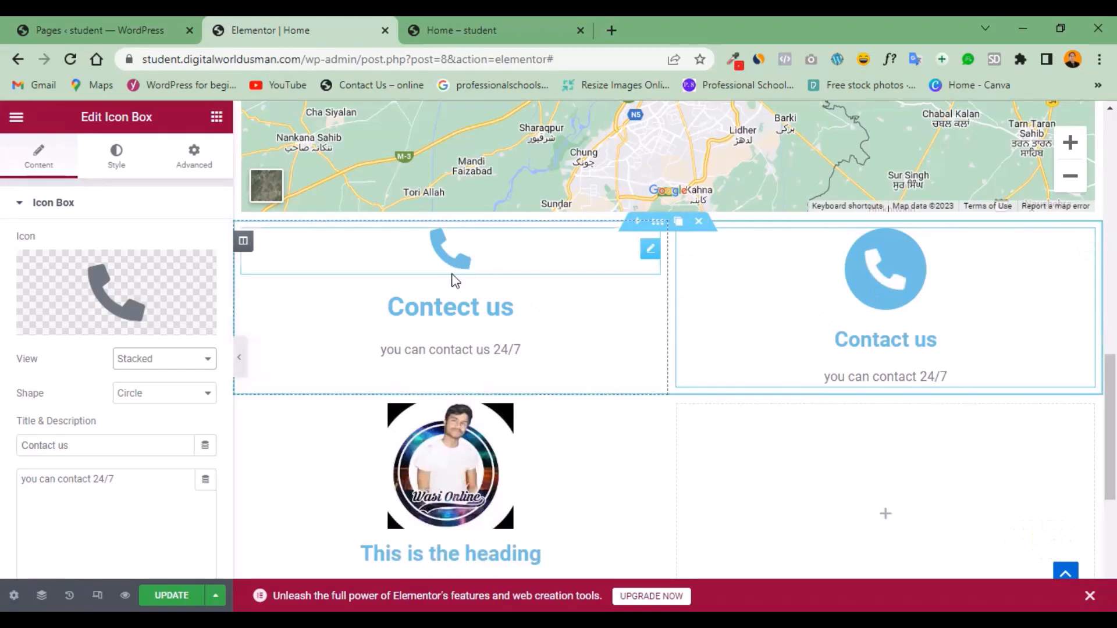
left_click(646, 252)
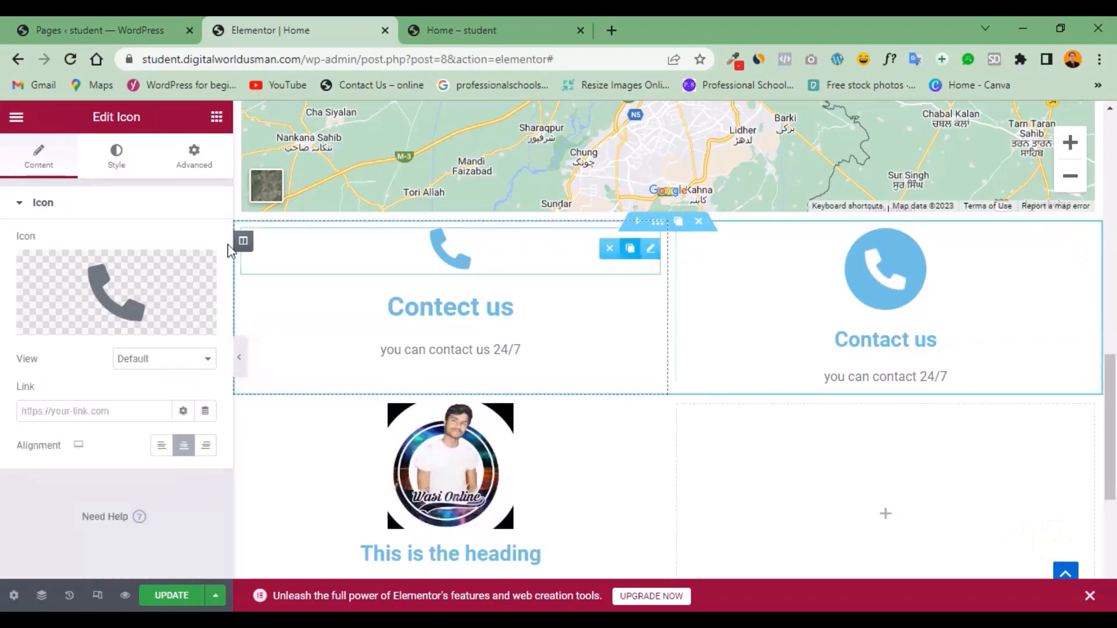
left_click(210, 367)
left_click(185, 386)
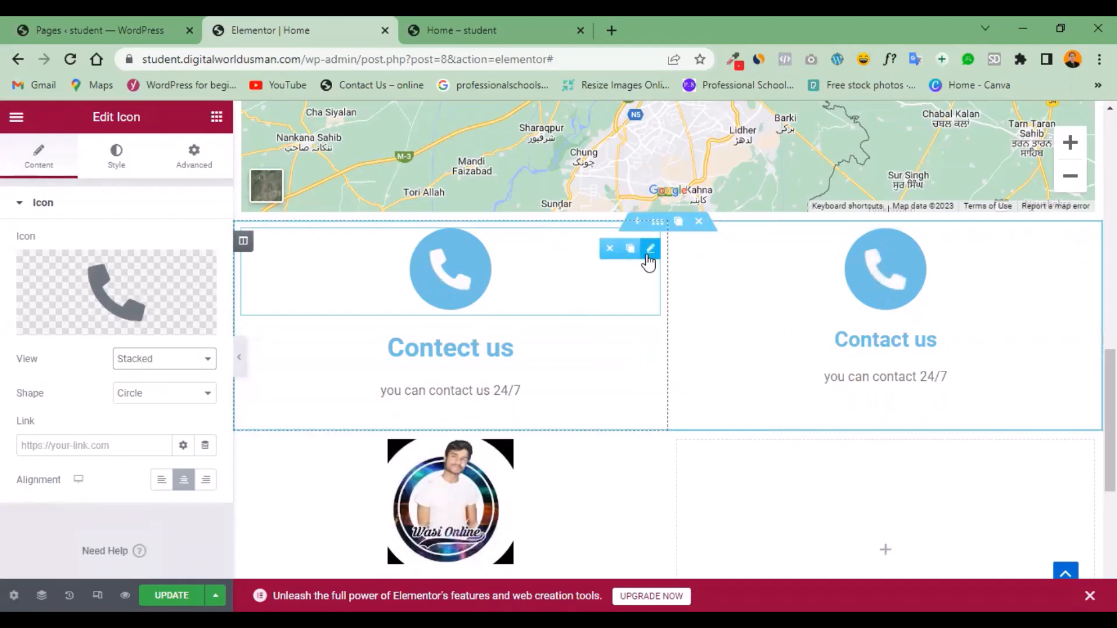
left_click(162, 479)
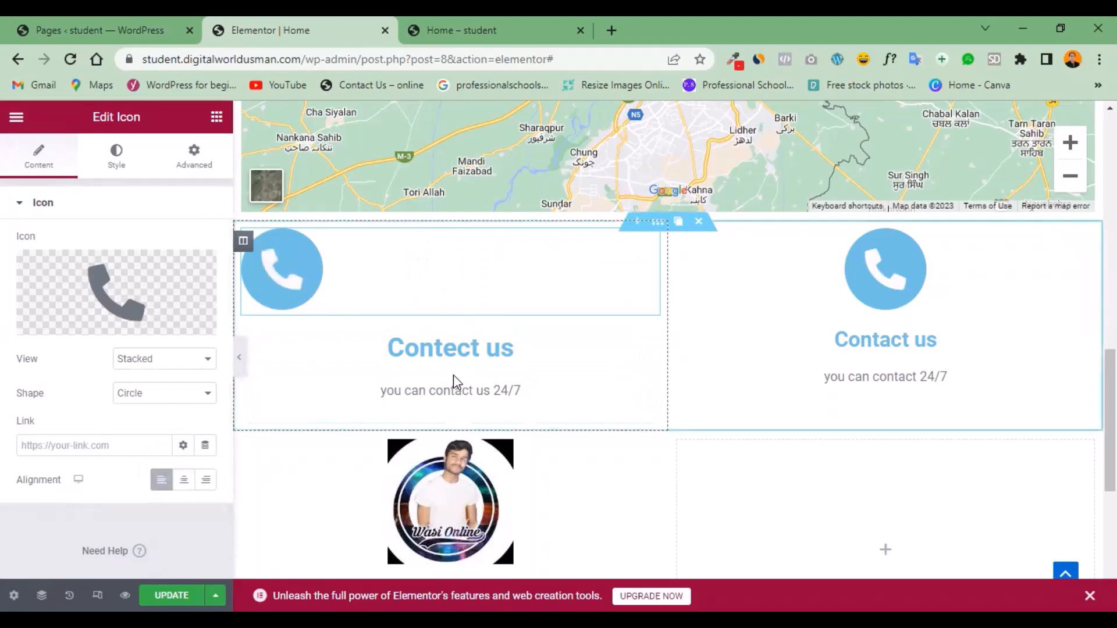
Try the Top and Right icon positions on the "Contact us" icon box and settle on Left.
left_click(1086, 251)
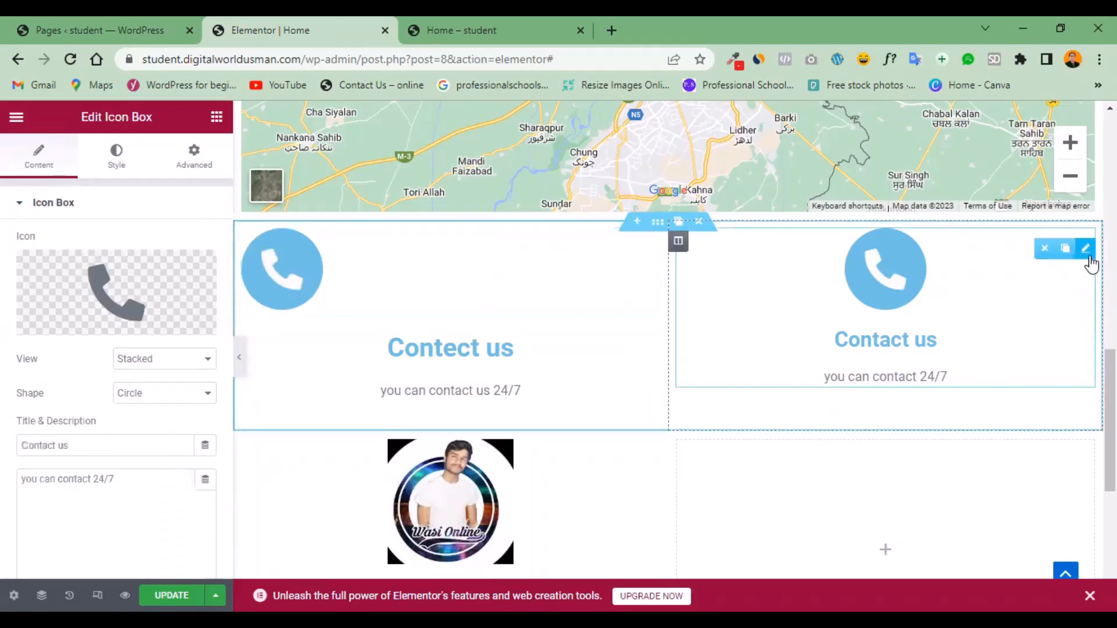
left_click(116, 154)
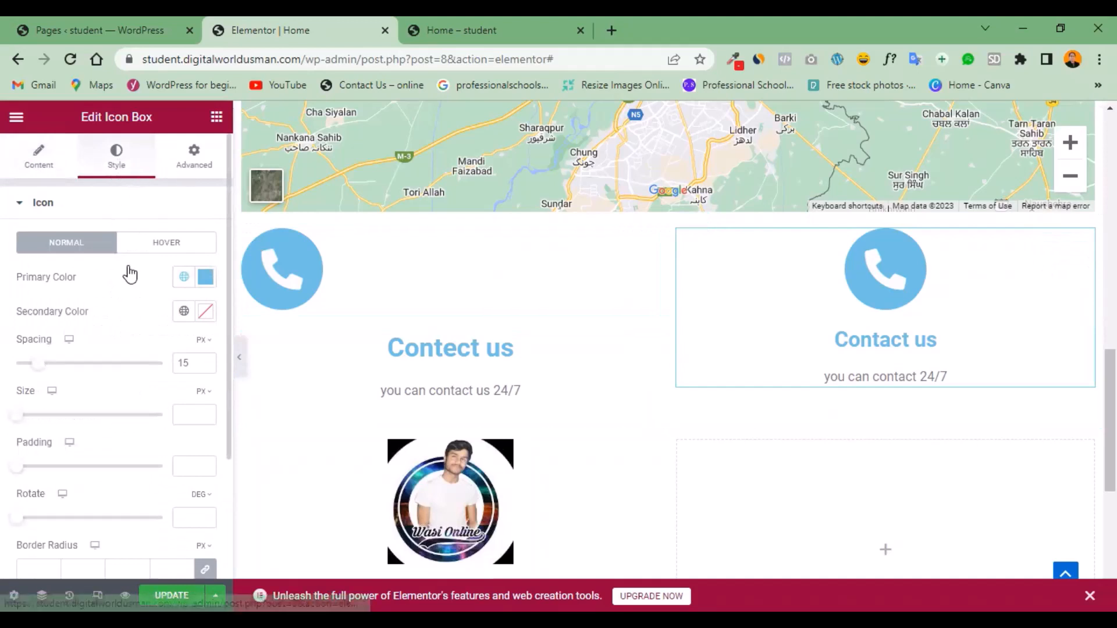
left_click(45, 179)
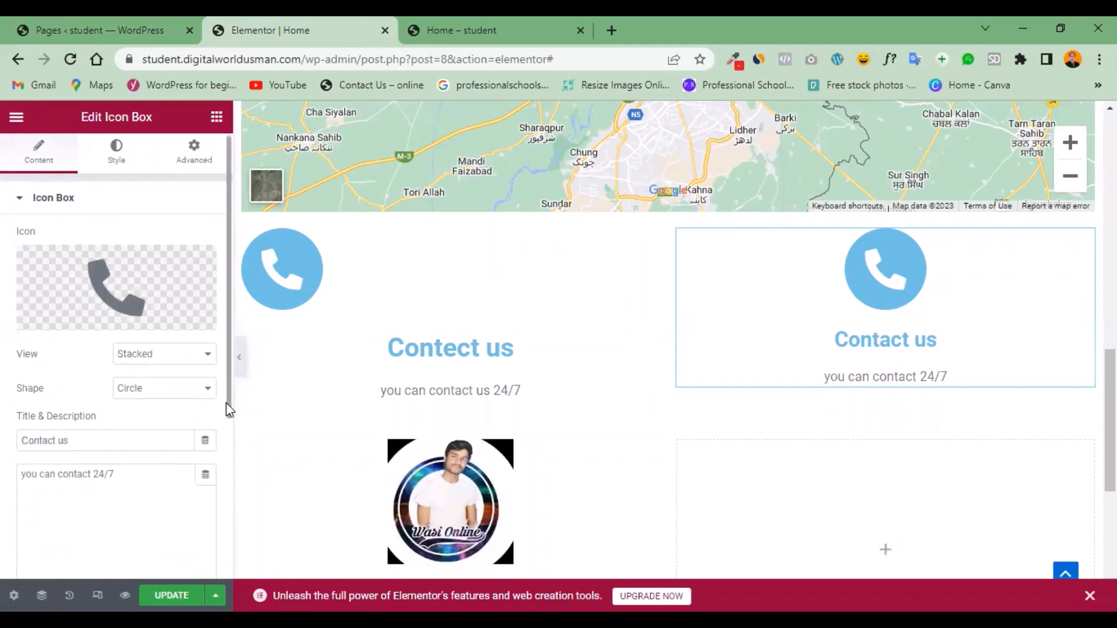
scroll(230, 413, "down", 5)
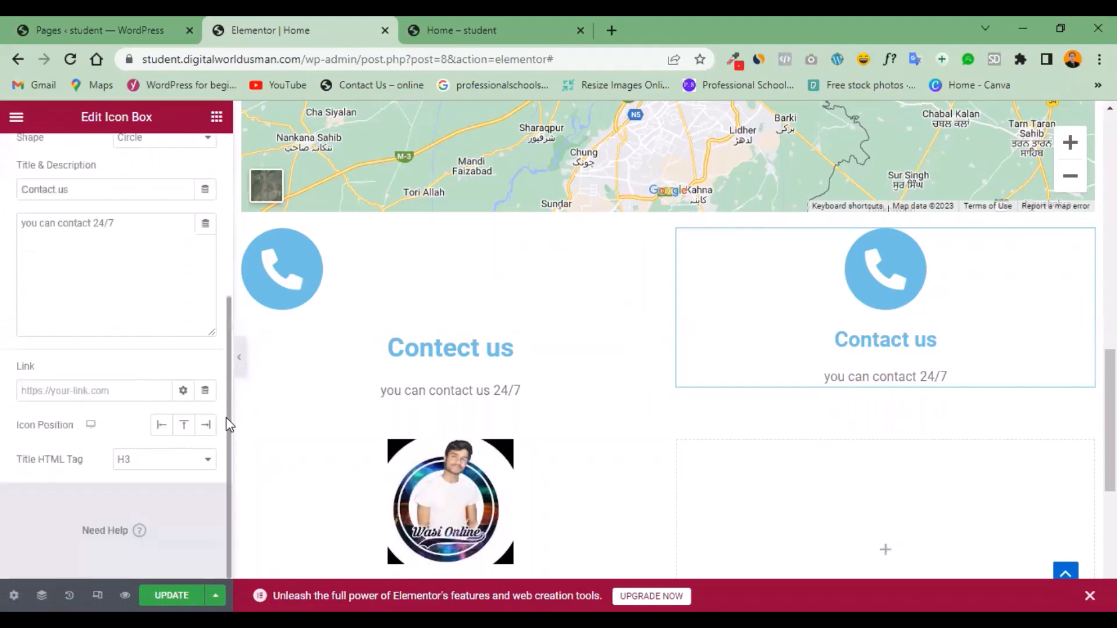
left_click(164, 425)
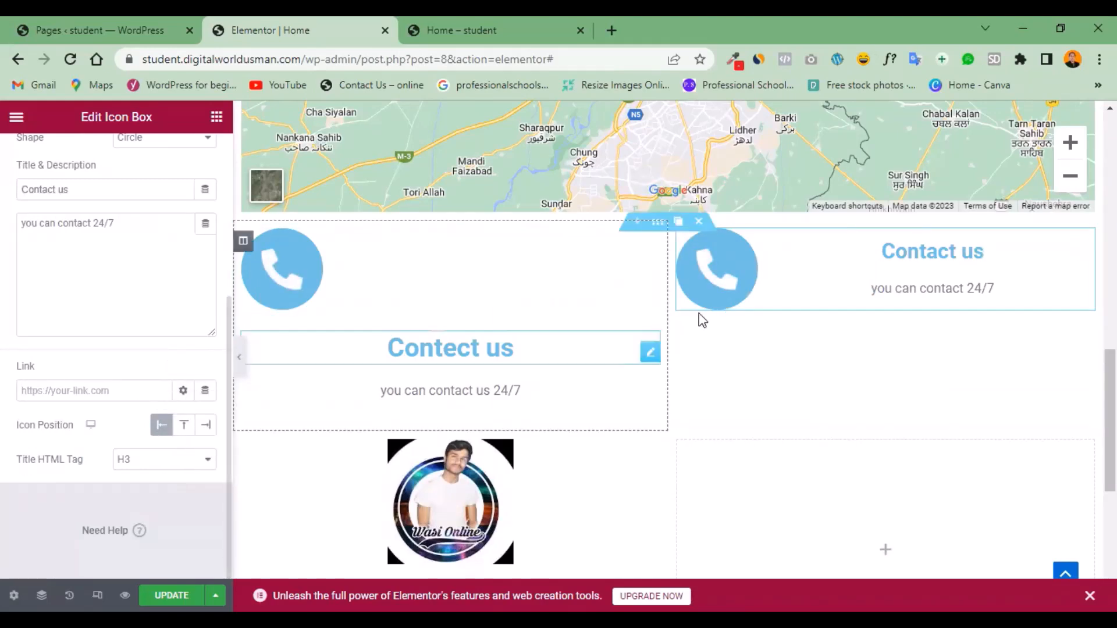
left_click(185, 431)
left_click(206, 433)
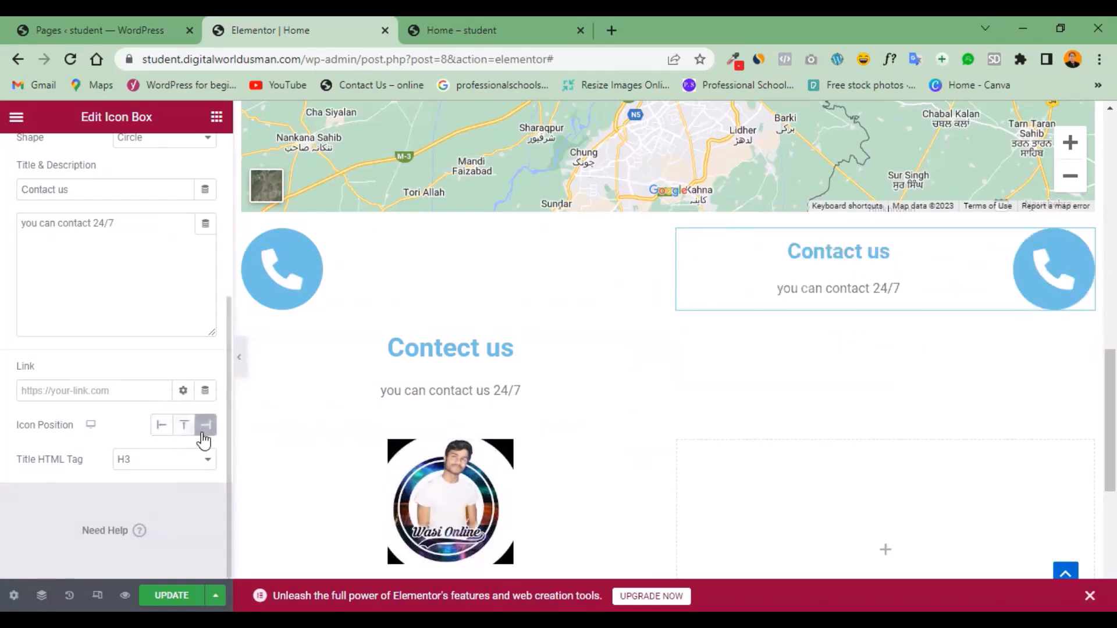
left_click(159, 428)
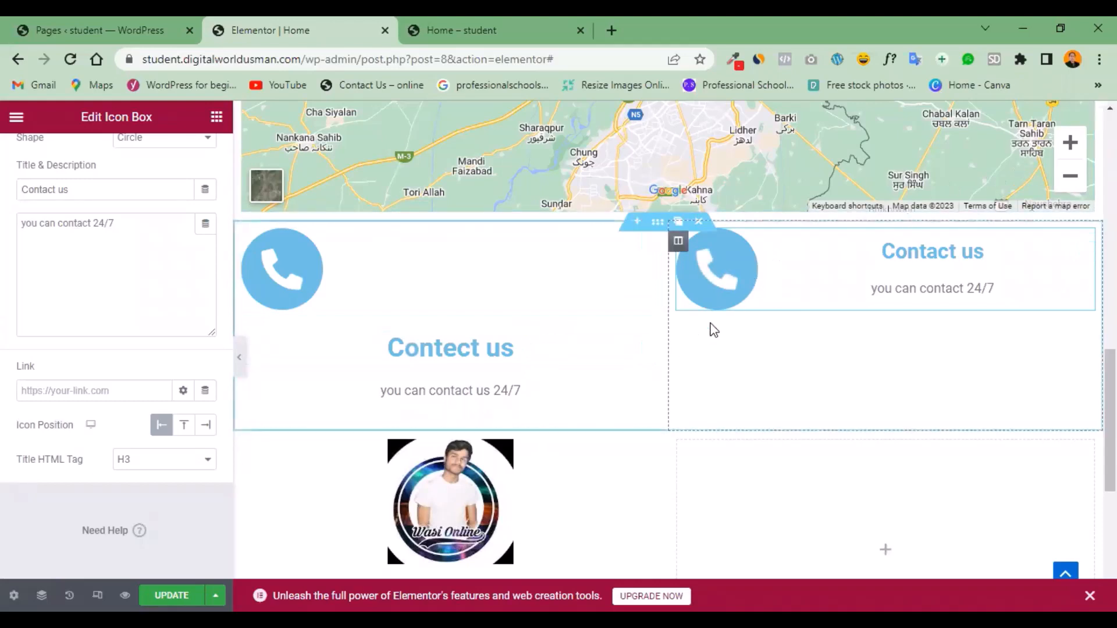
left_click(184, 426)
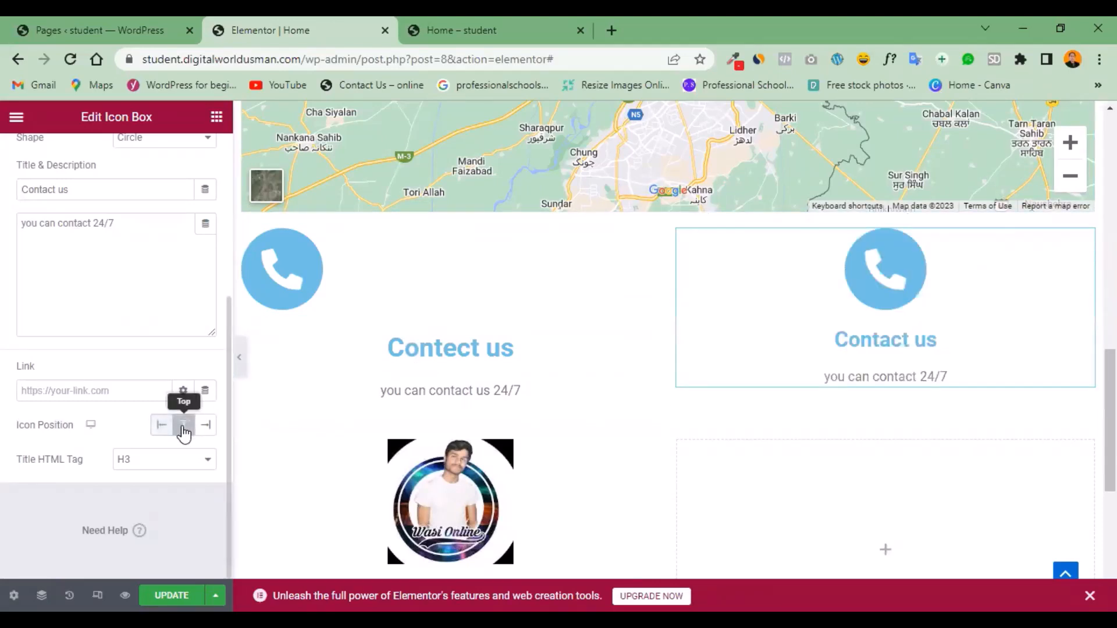
left_click(208, 429)
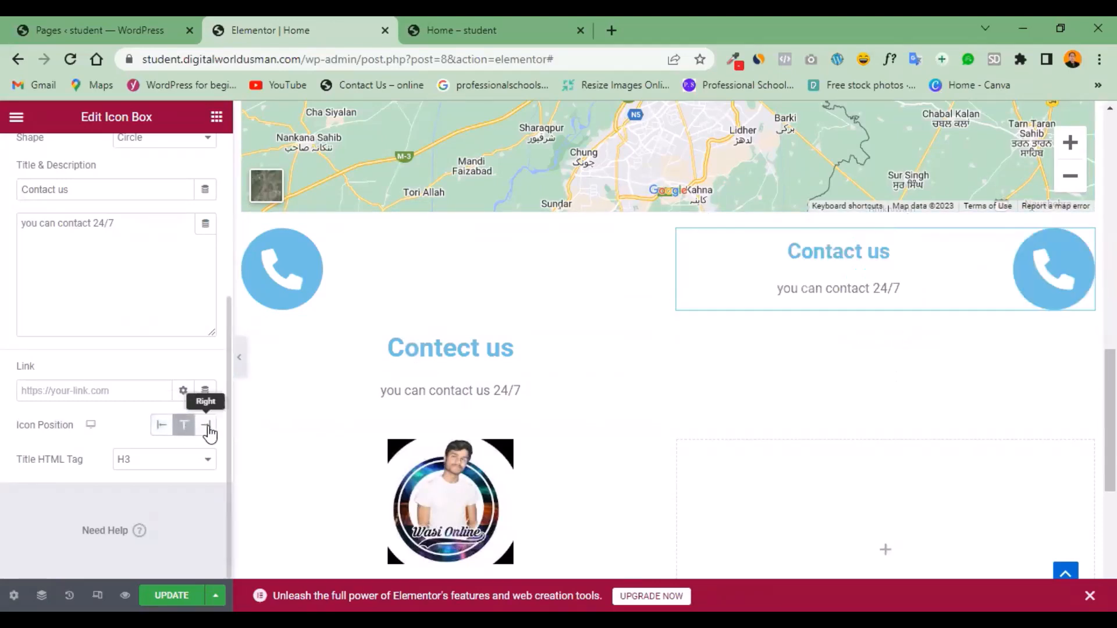
left_click(157, 431)
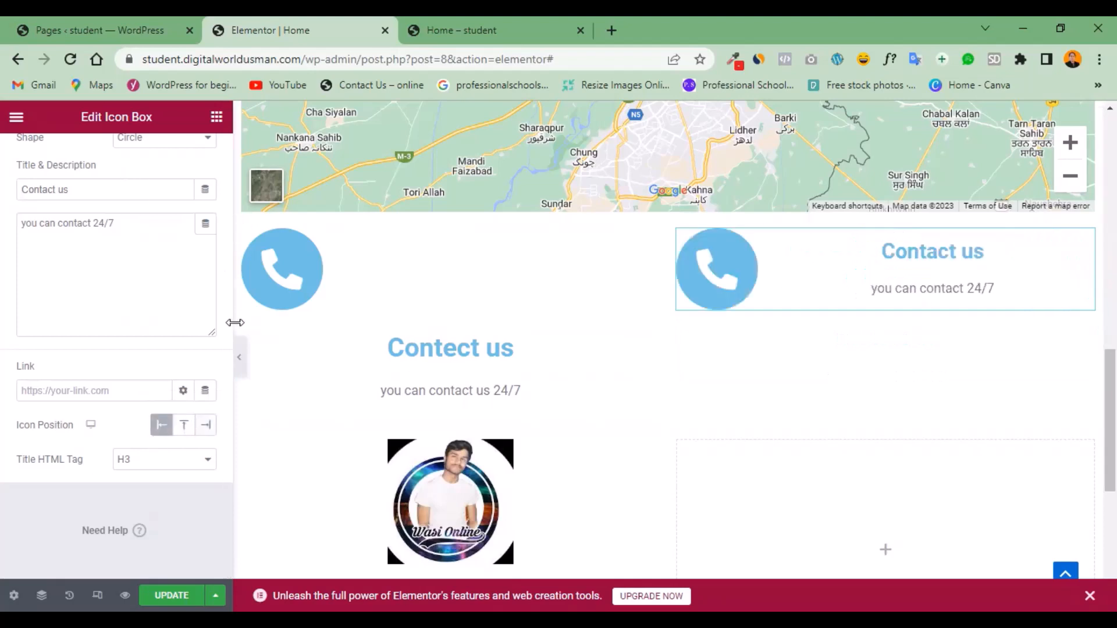
Style the "Contact us" icon box's icon with spacing 0 px, size 55 px, padding 20 and rotation 20 degrees.
left_click_drag(228, 350, 89, 182)
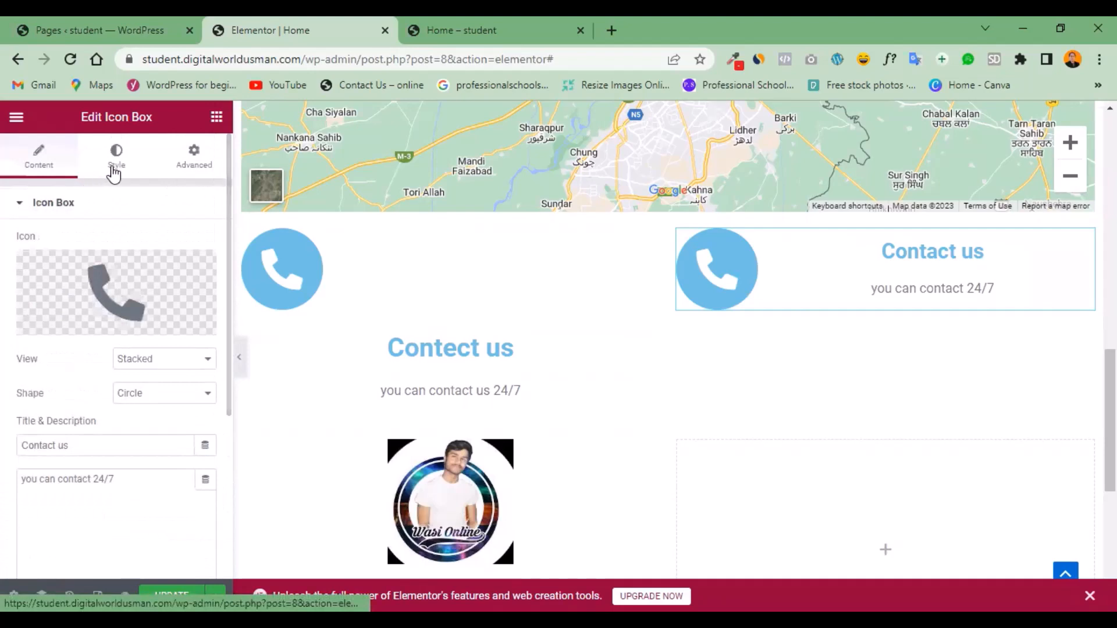
left_click(114, 169)
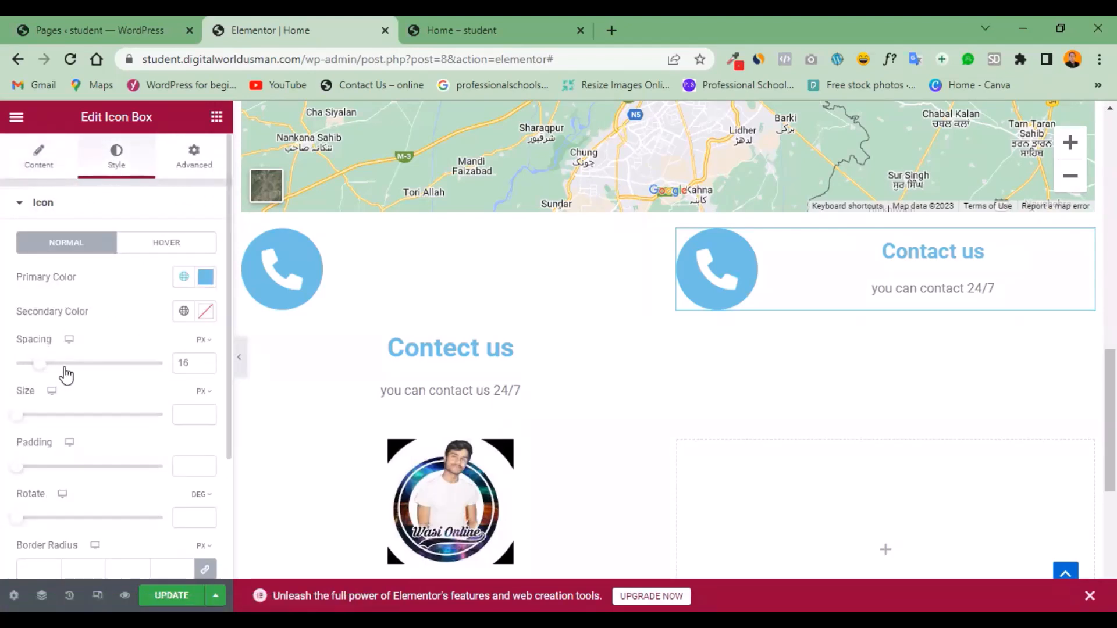
left_click_drag(65, 373, 7, 369)
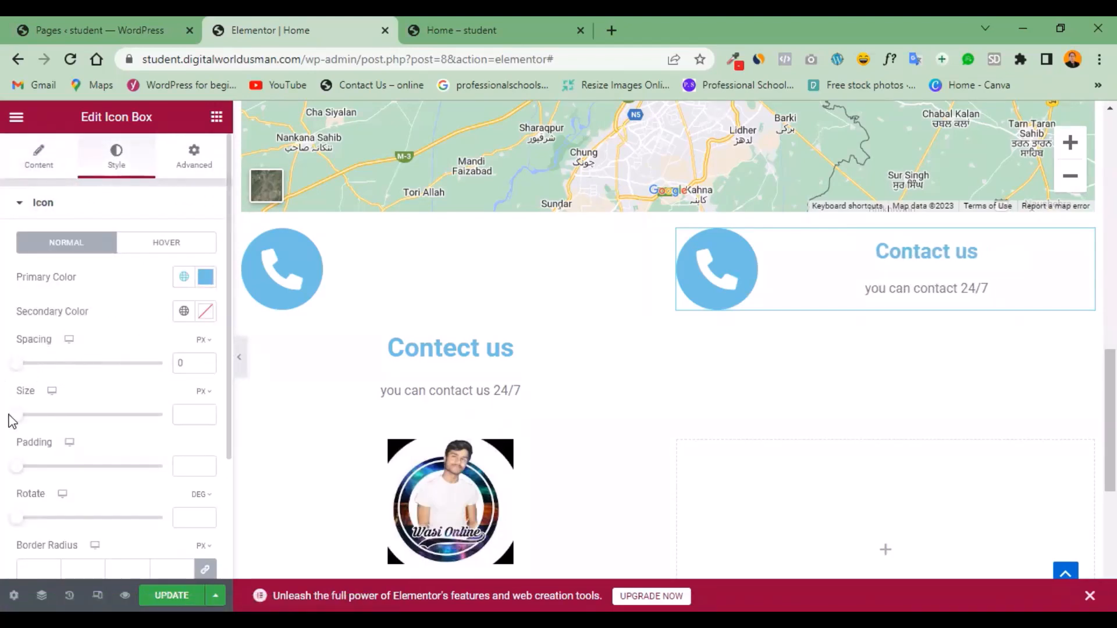
left_click_drag(9, 414, 37, 418)
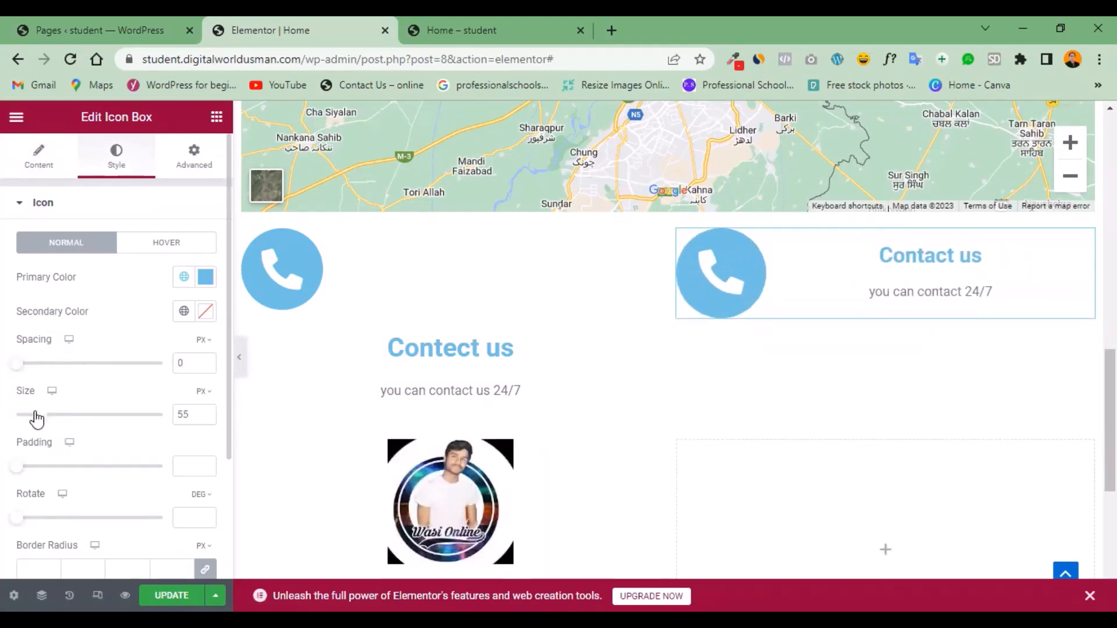
left_click_drag(21, 476, 50, 477)
mouse_move(18, 517)
left_mouse_down()
mouse_move(72, 521)
mouse_move(26, 517)
left_mouse_up()
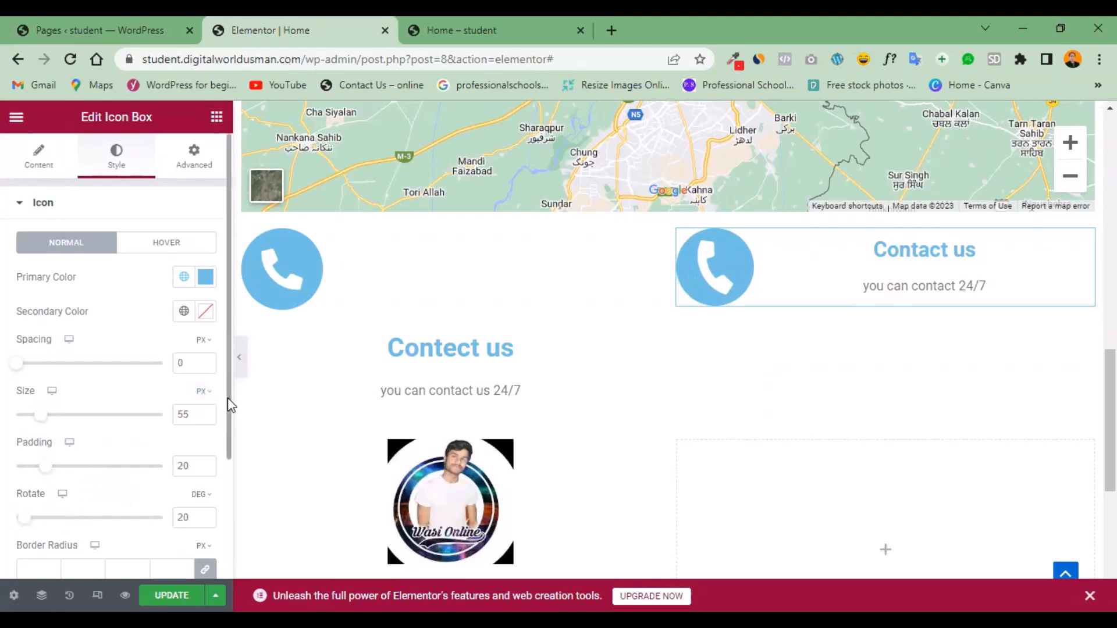
Set the title spacing of the "Contact us" icon box to 22.
left_click_drag(228, 401, 221, 437)
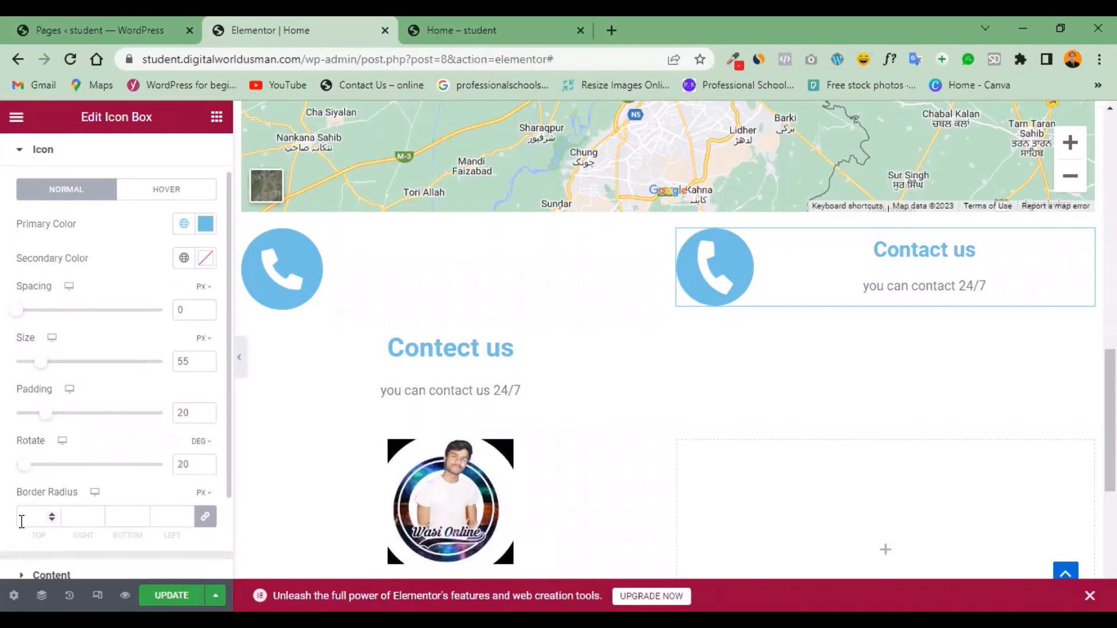
left_click_drag(228, 438, 224, 474)
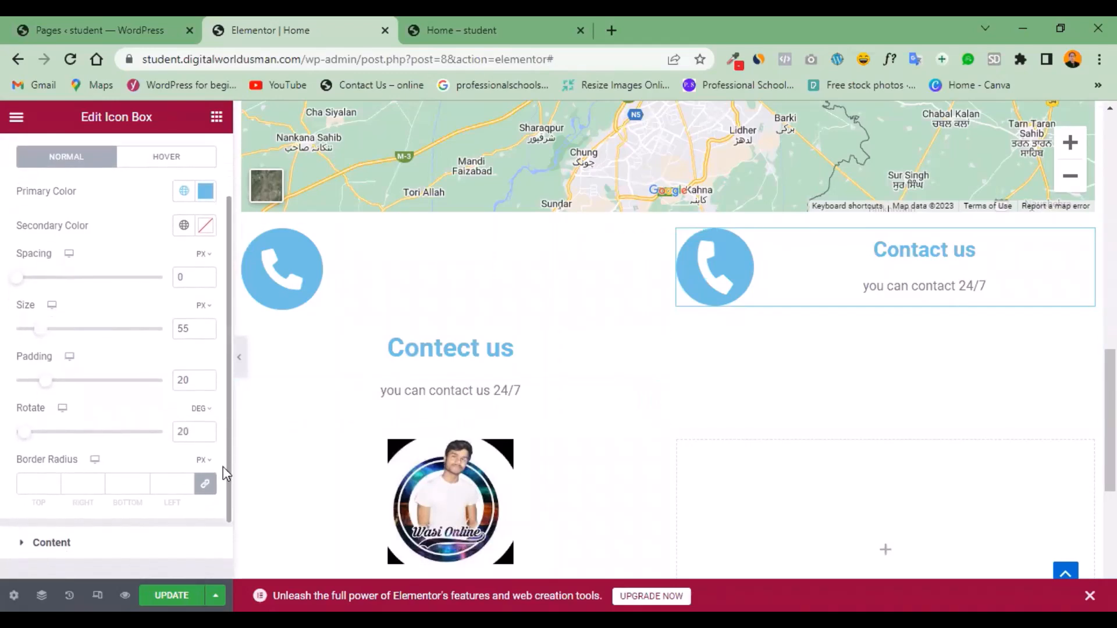
left_click(19, 530)
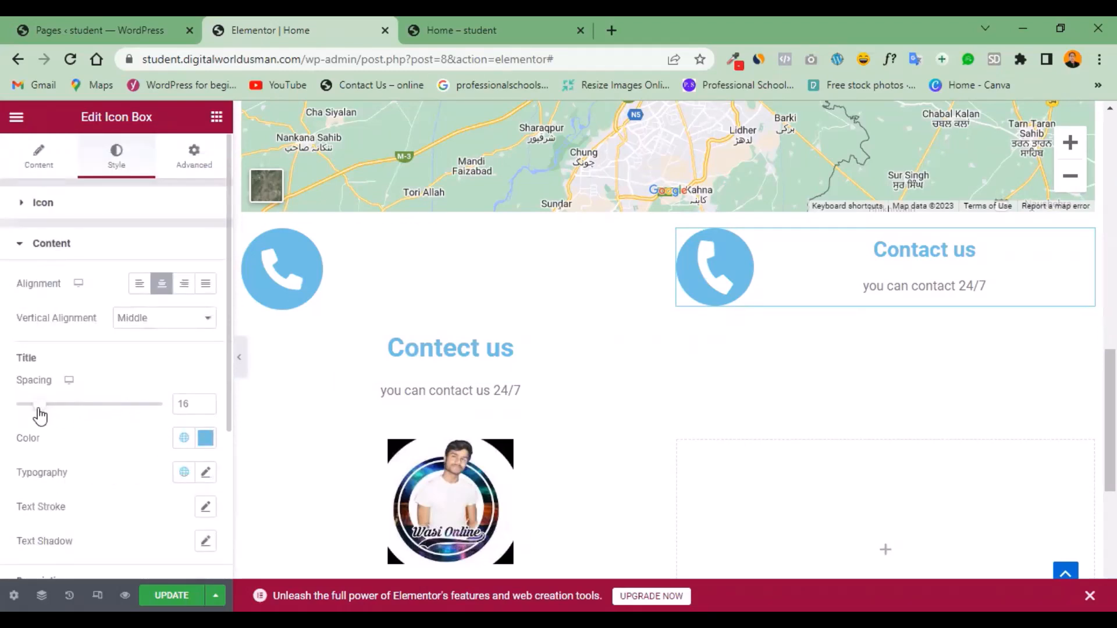
mouse_move(40, 415)
left_mouse_down()
mouse_move(100, 411)
mouse_move(48, 412)
left_mouse_up()
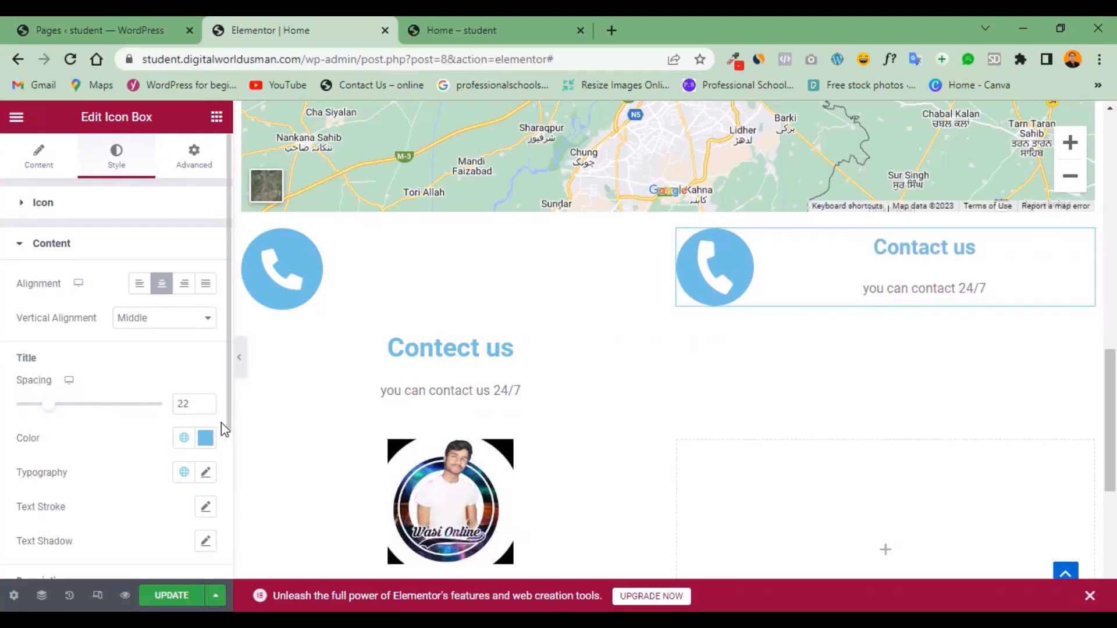
scroll(230, 427, "down", 4)
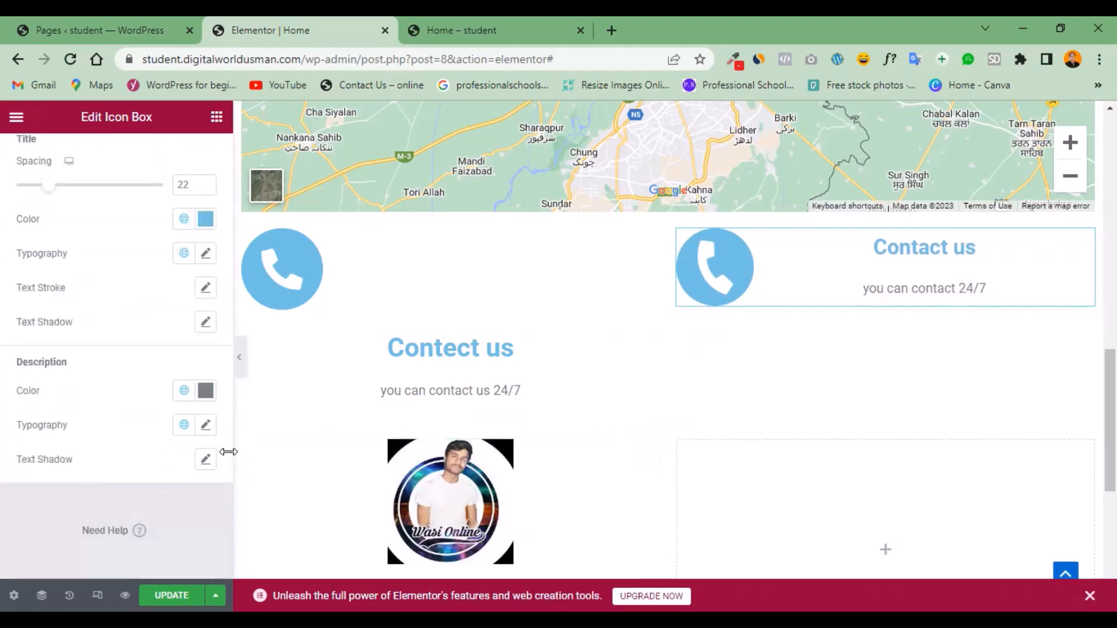
scroll(233, 407, "up", 1)
scroll(230, 349, "up", 3)
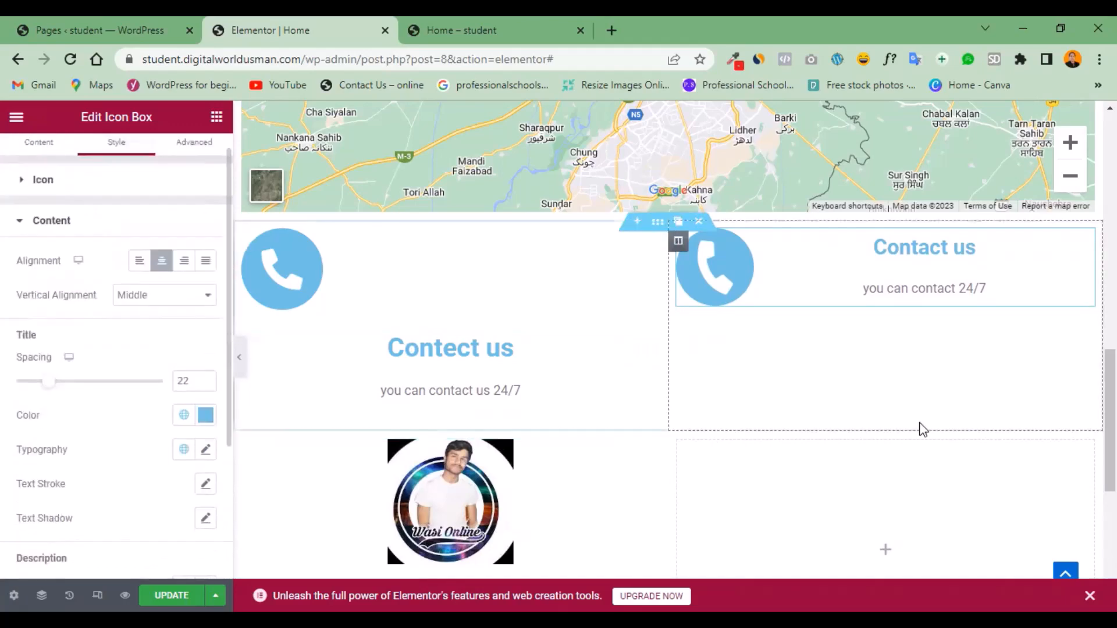
scroll(920, 428, "down", 1)
scroll(926, 498, "down", 5)
scroll(926, 497, "up", 7)
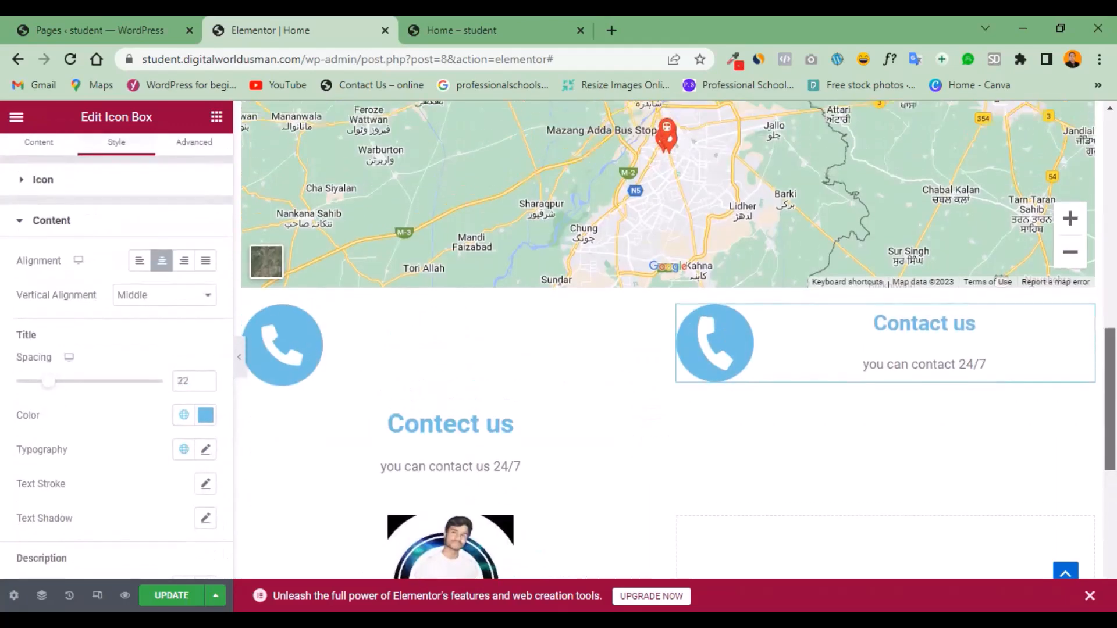
scroll(926, 498, "down", 2)
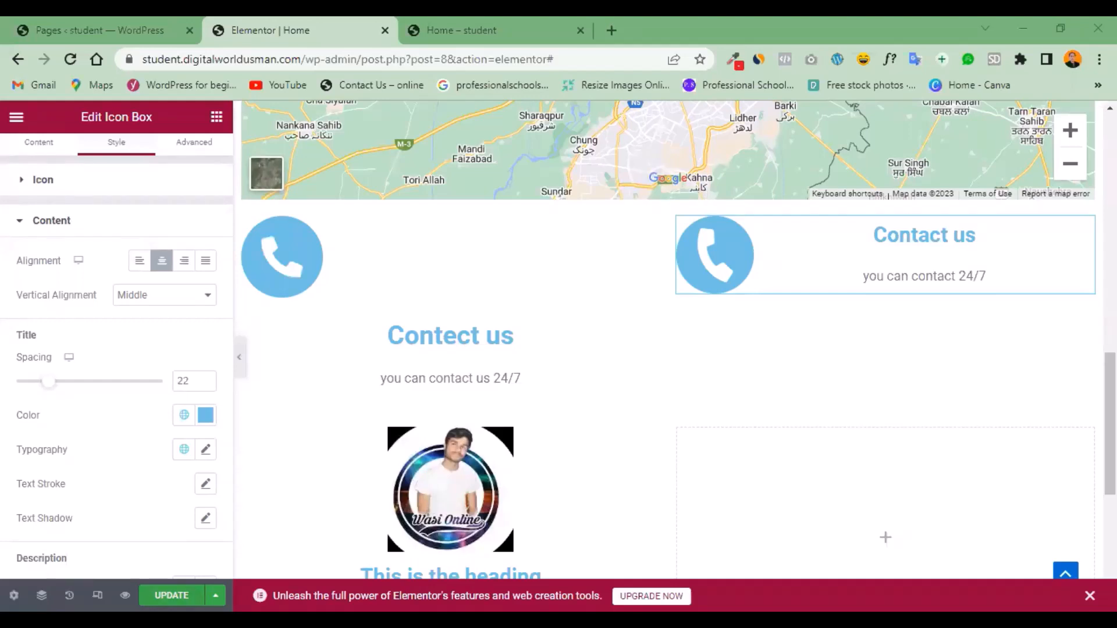
Preview the home page in a fresh browser tab and examine the two contact blocks below the map.
left_click(125, 596)
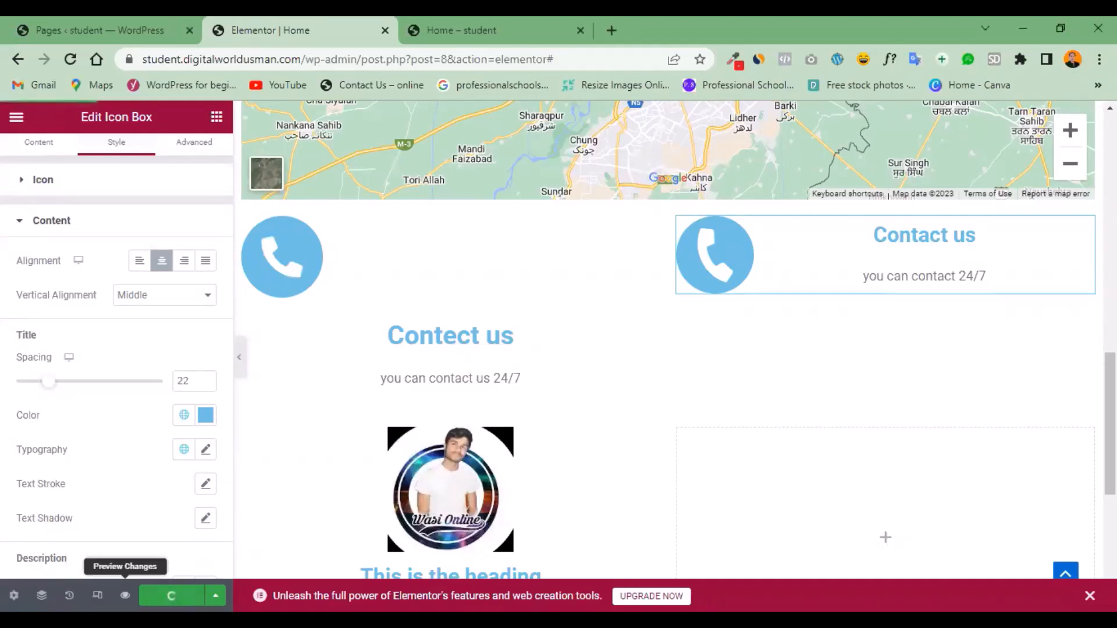
left_click(518, 24)
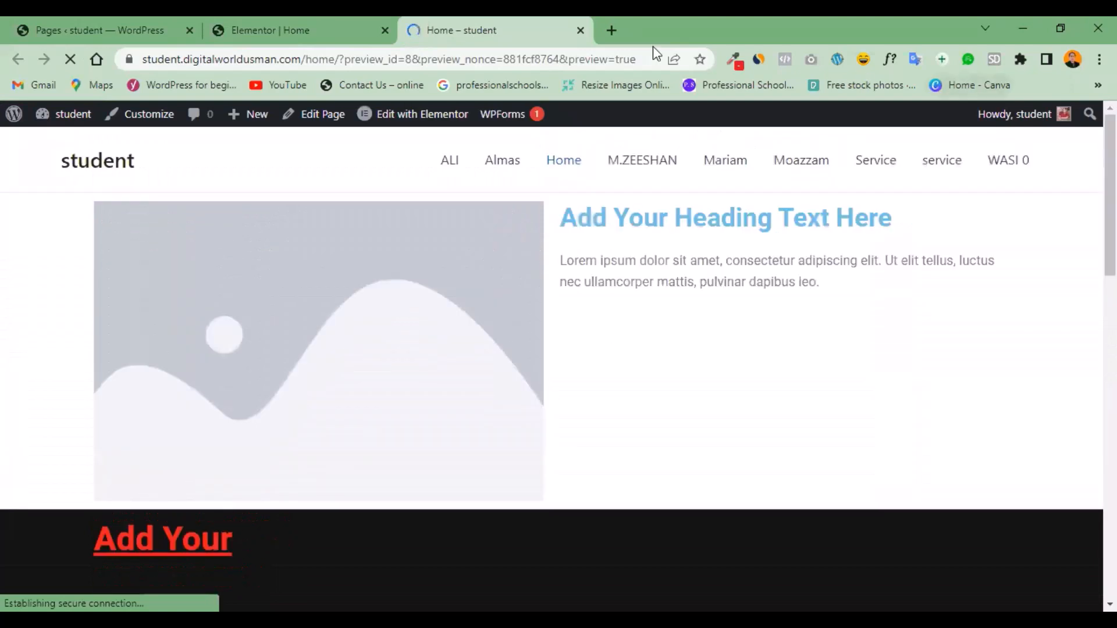
left_click(579, 29)
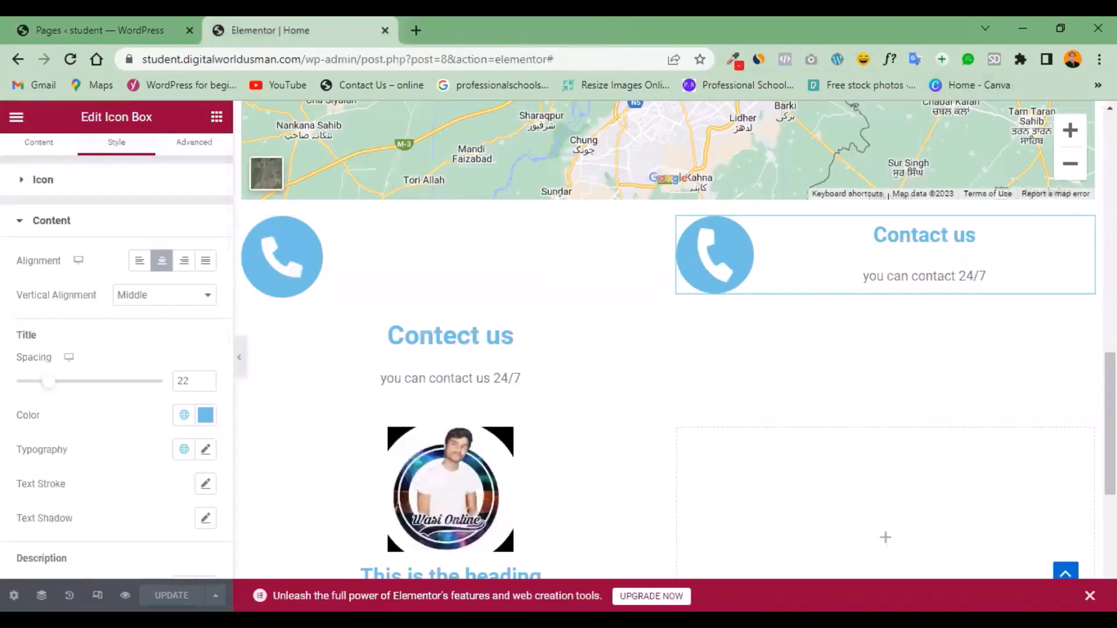
left_click(125, 595)
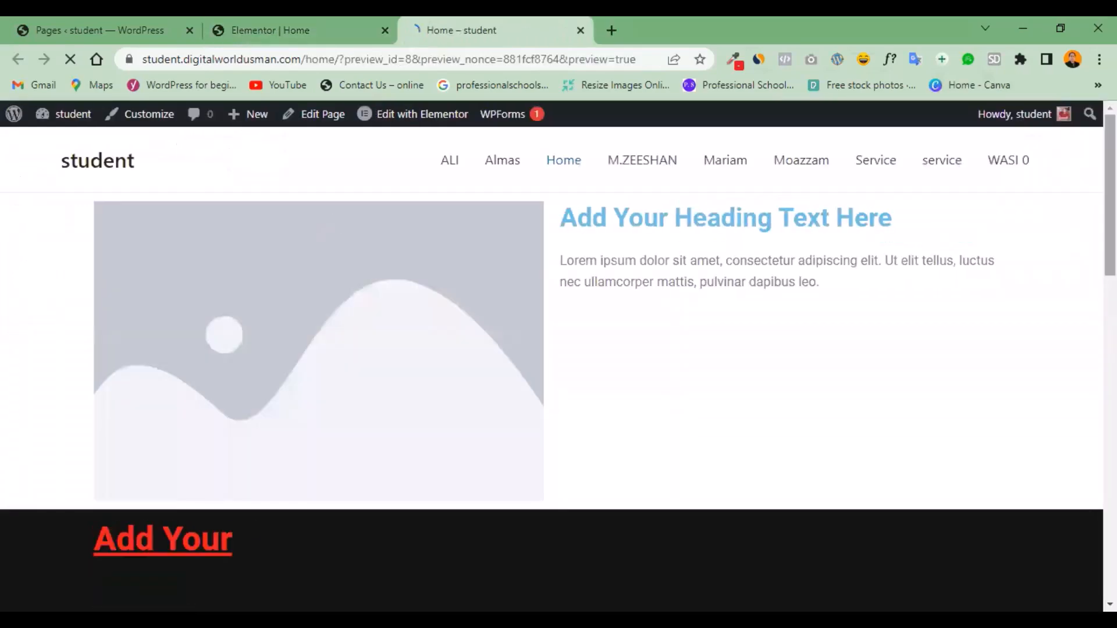
left_click_drag(1110, 195, 1109, 489)
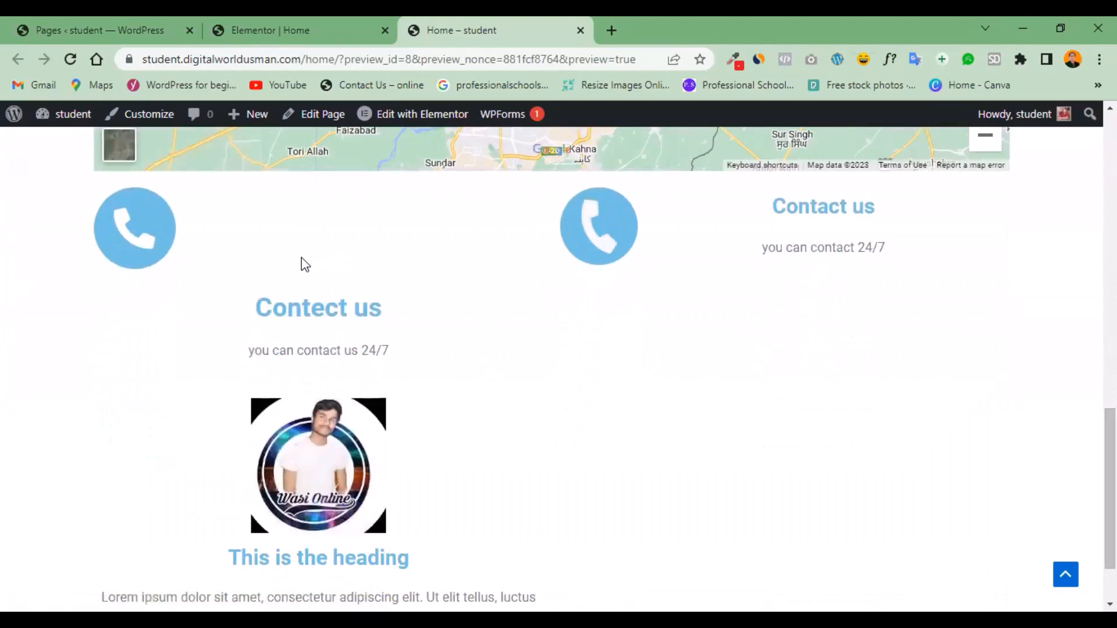
scroll(135, 228, "up", 8)
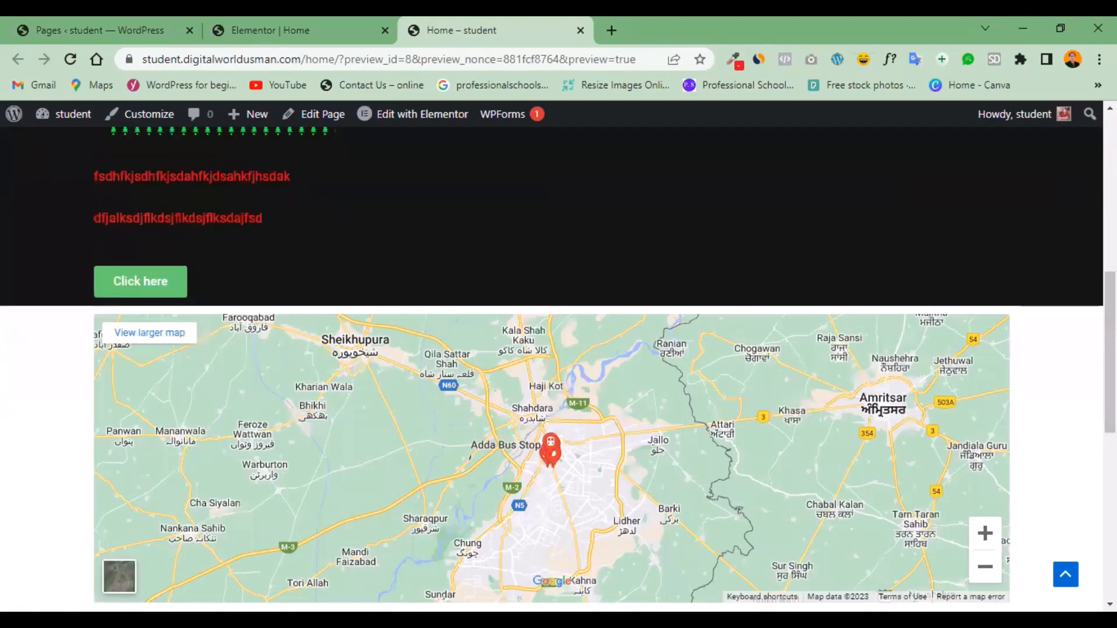
Return to the page editor, center-align the phone icon above the "Contect us" heading and update the page.
left_click(312, 38)
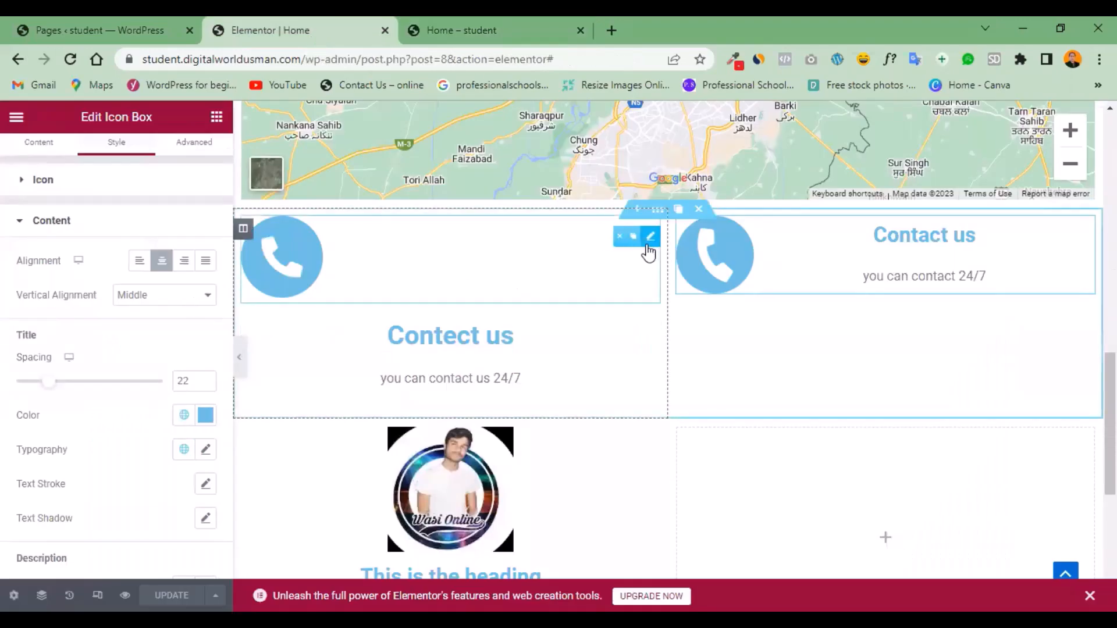
left_click(645, 250)
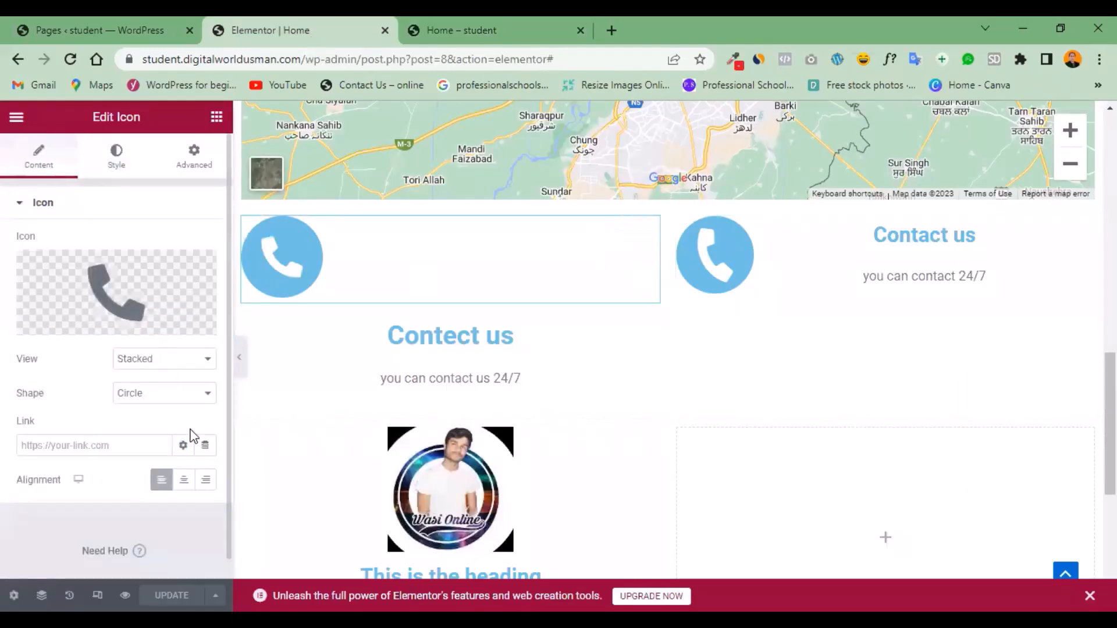
left_click(204, 364)
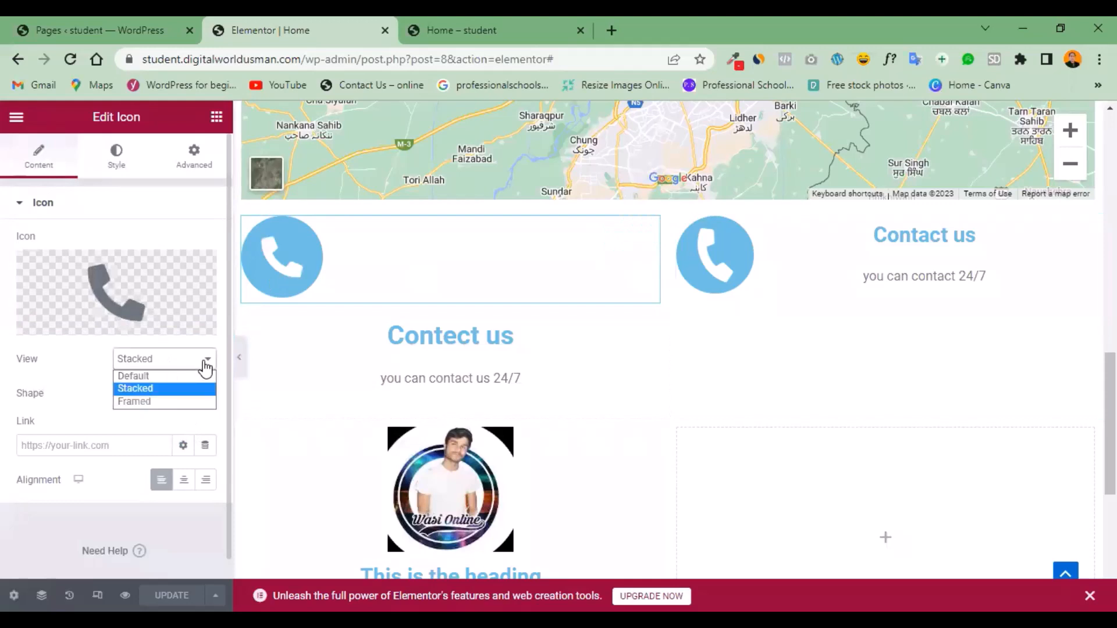
left_click(187, 481)
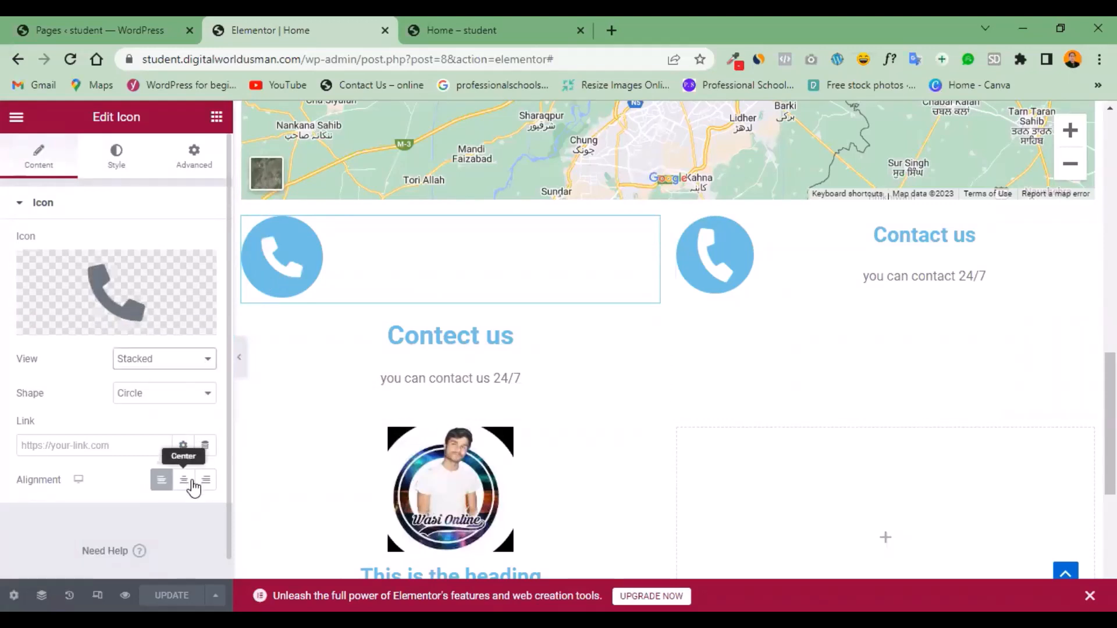
left_click(183, 479)
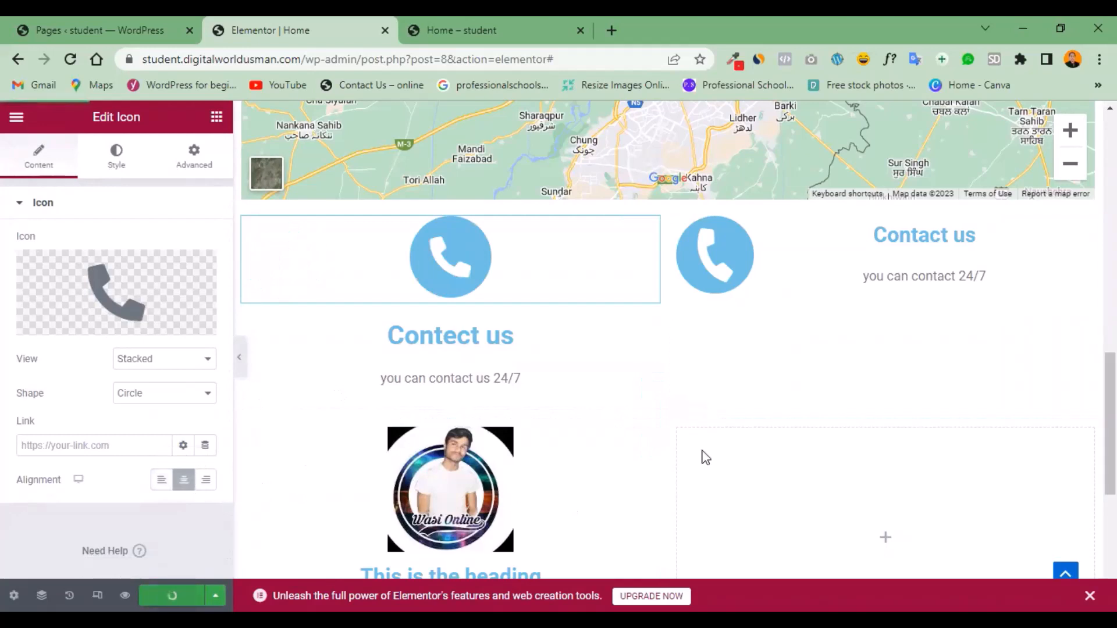
Examine the image size choices and image style settings of the "This is the heading" image box.
scroll(550, 373, "down", 3)
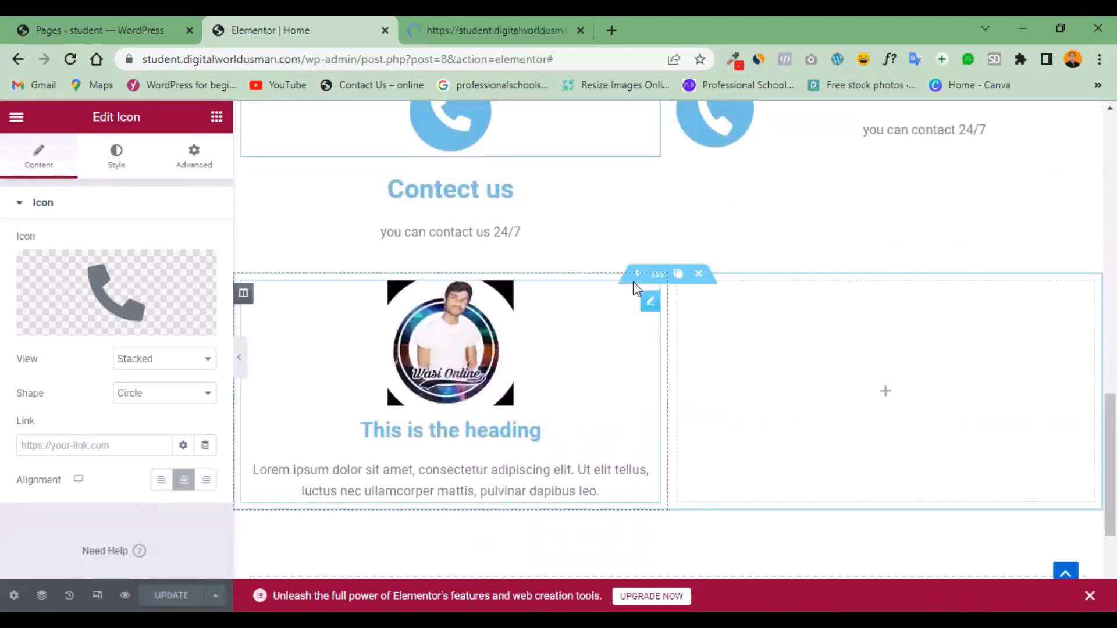
left_click(650, 302)
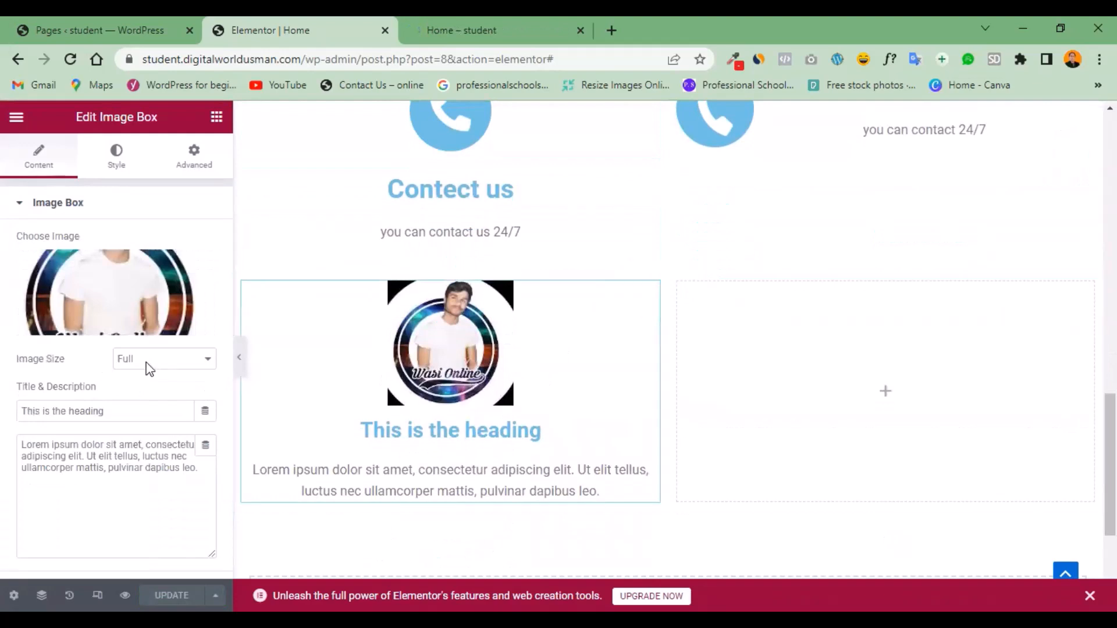
left_click(198, 365)
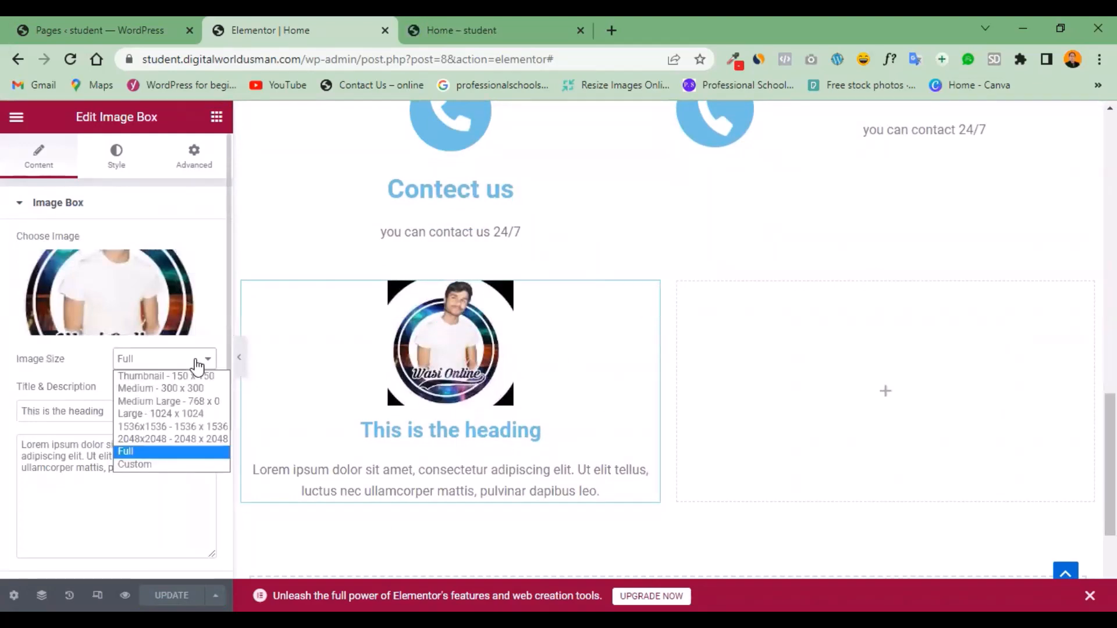
left_click(110, 171)
left_click(112, 169)
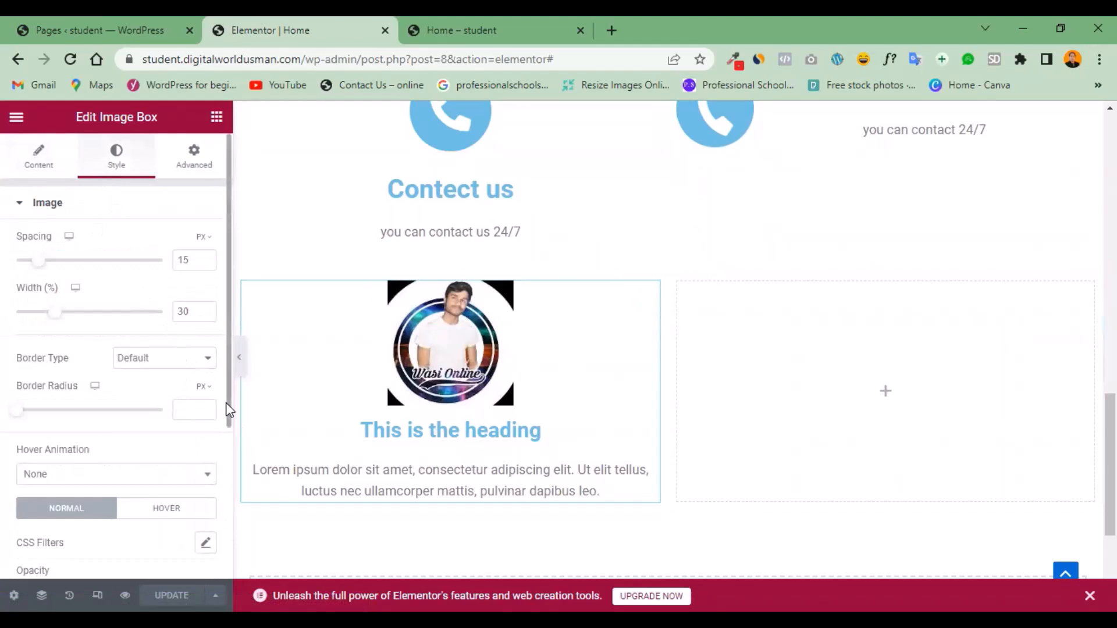
left_click_drag(229, 418, 228, 549)
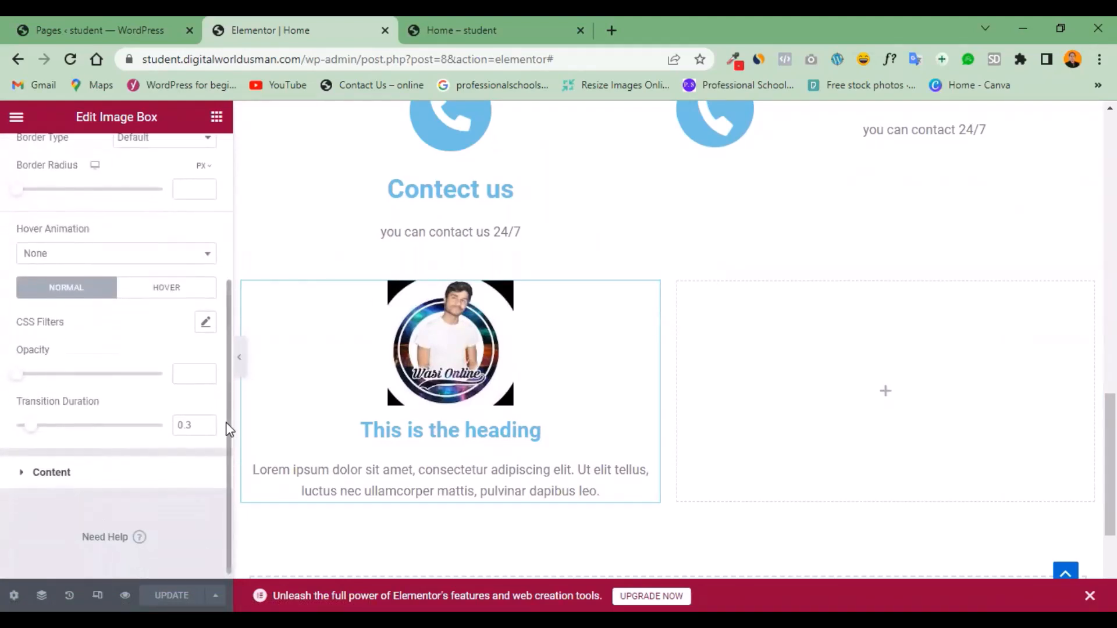
left_click_drag(228, 430, 219, 269)
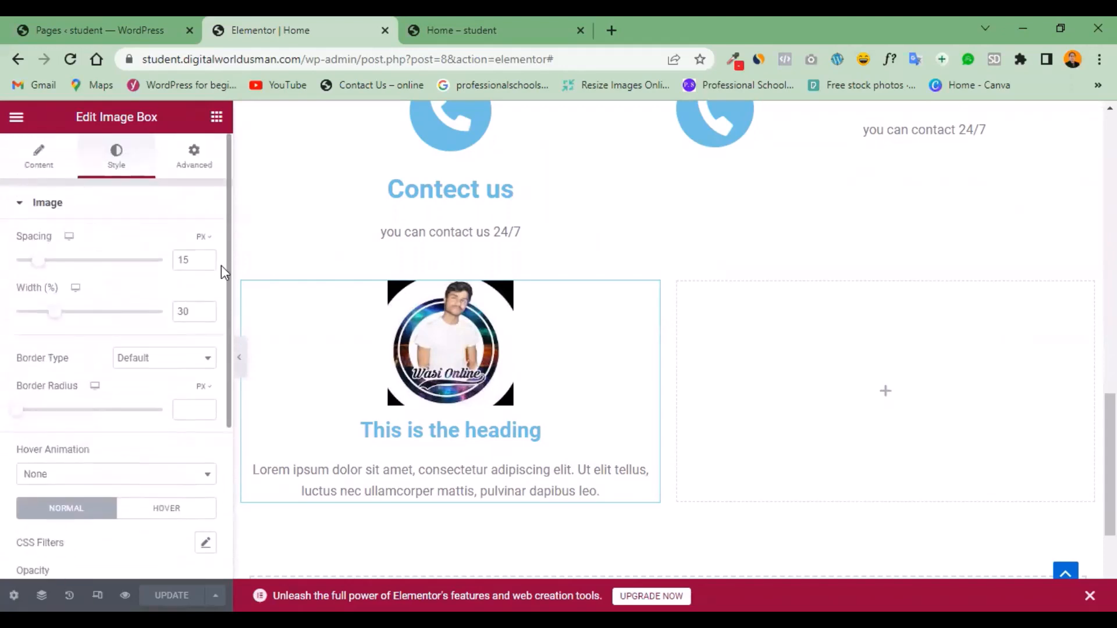
Set the image position of the "This is the heading" image box to Left and update the page.
left_click(39, 167)
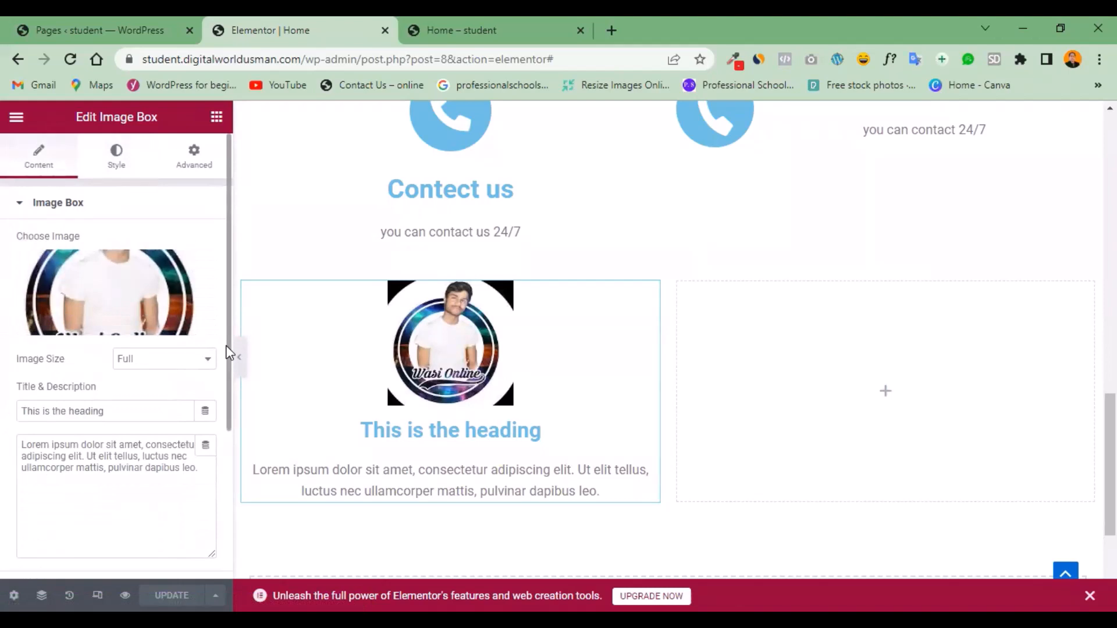
left_click_drag(227, 343, 219, 502)
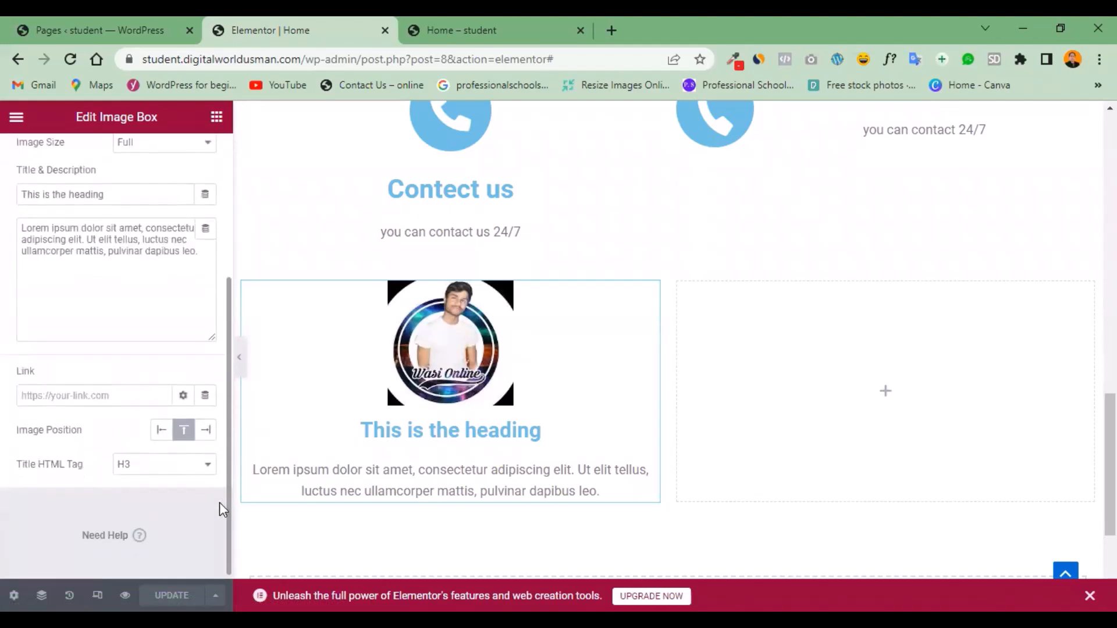
left_click(162, 426)
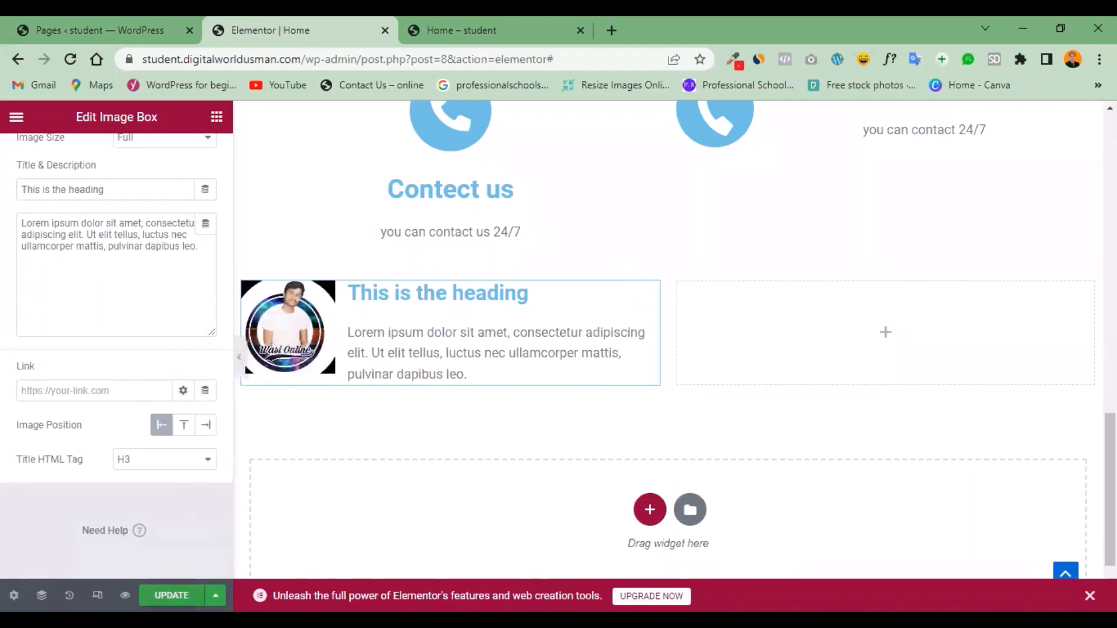
left_click(172, 595)
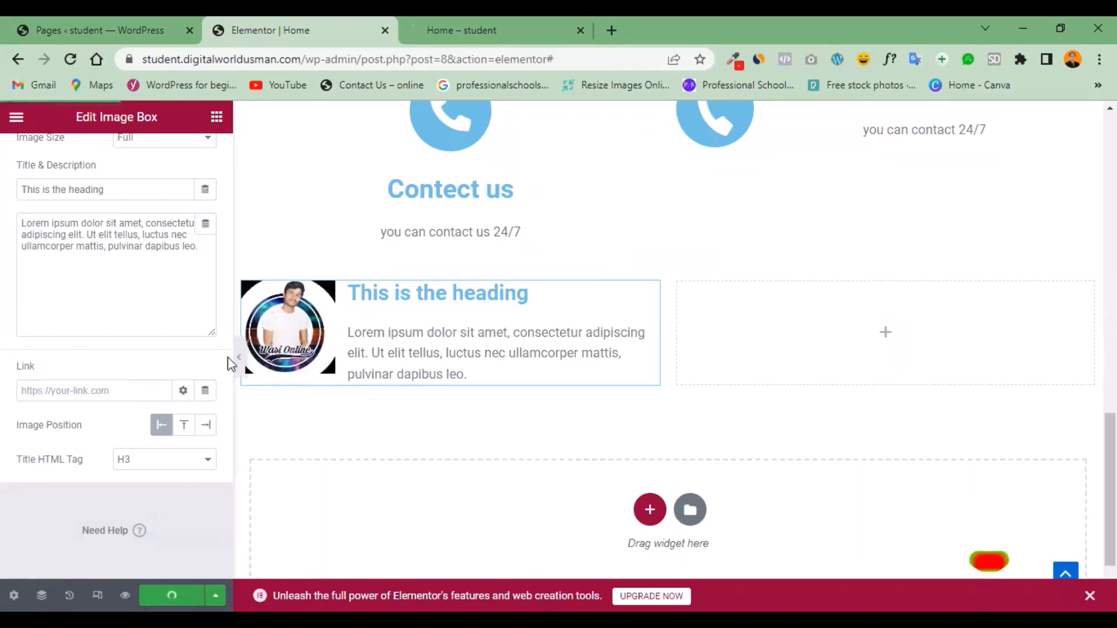
Examine the position and width choices in the image box's advanced layout settings.
left_click_drag(228, 357, 228, 204)
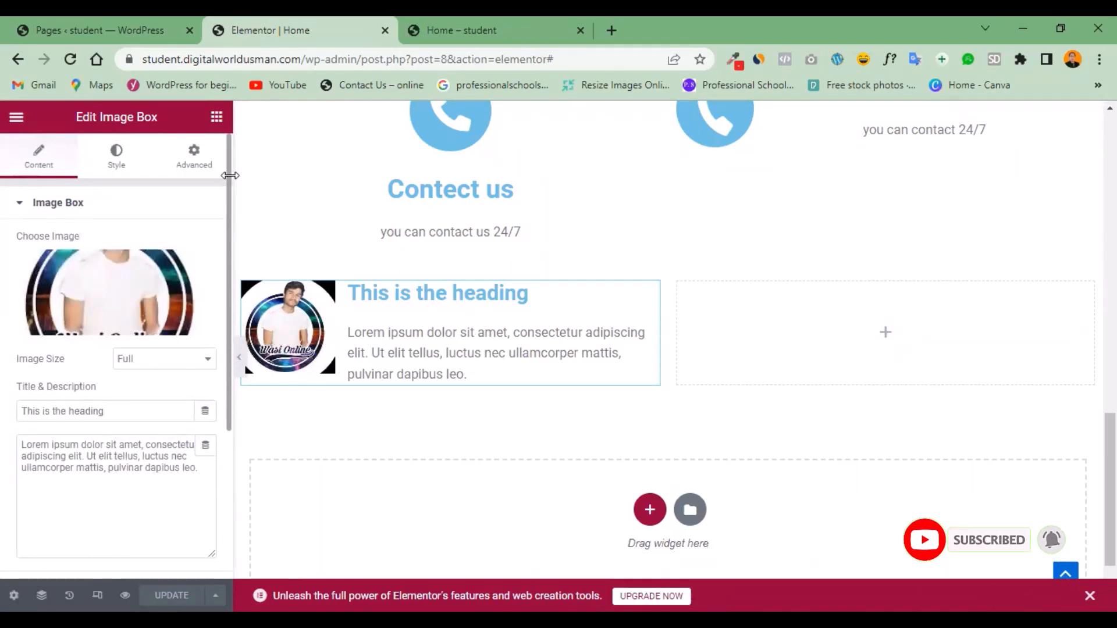
left_click(194, 164)
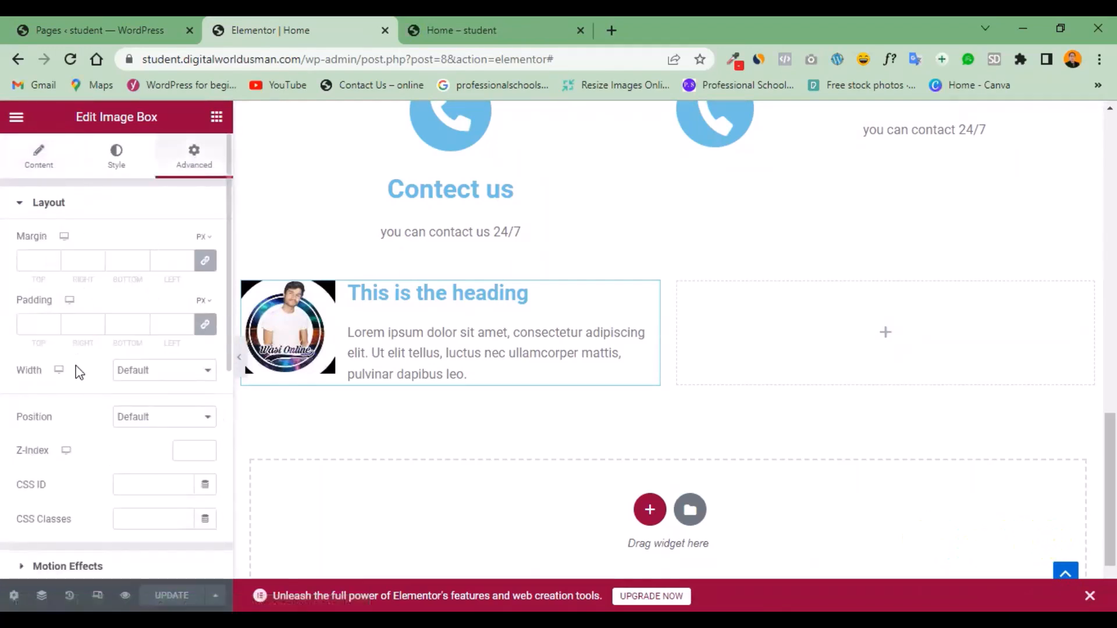
left_click(184, 423)
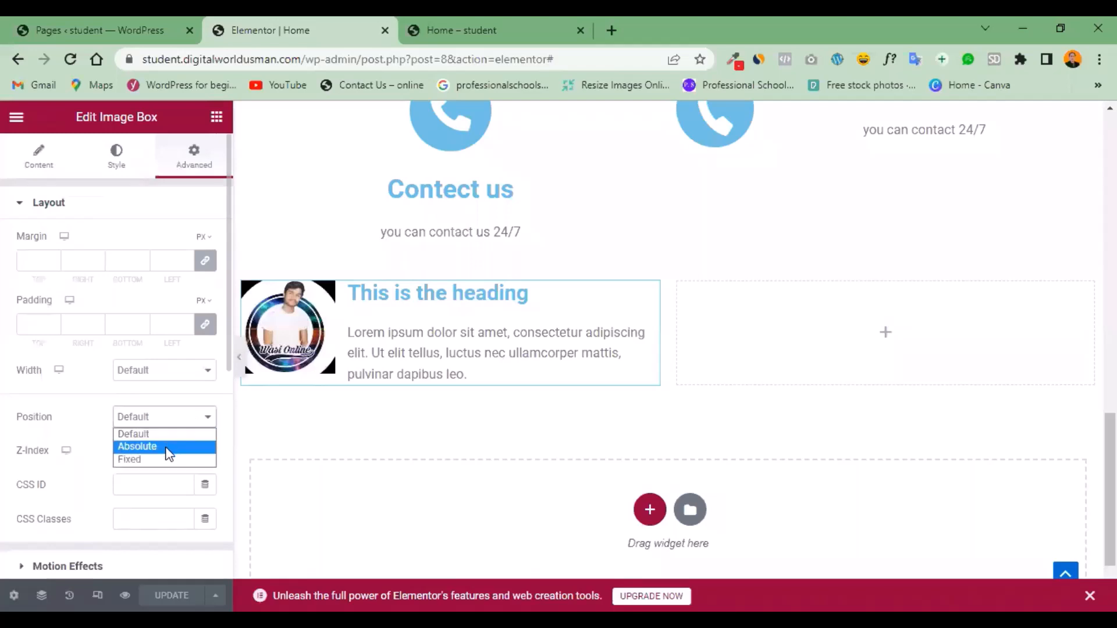
left_click(87, 402)
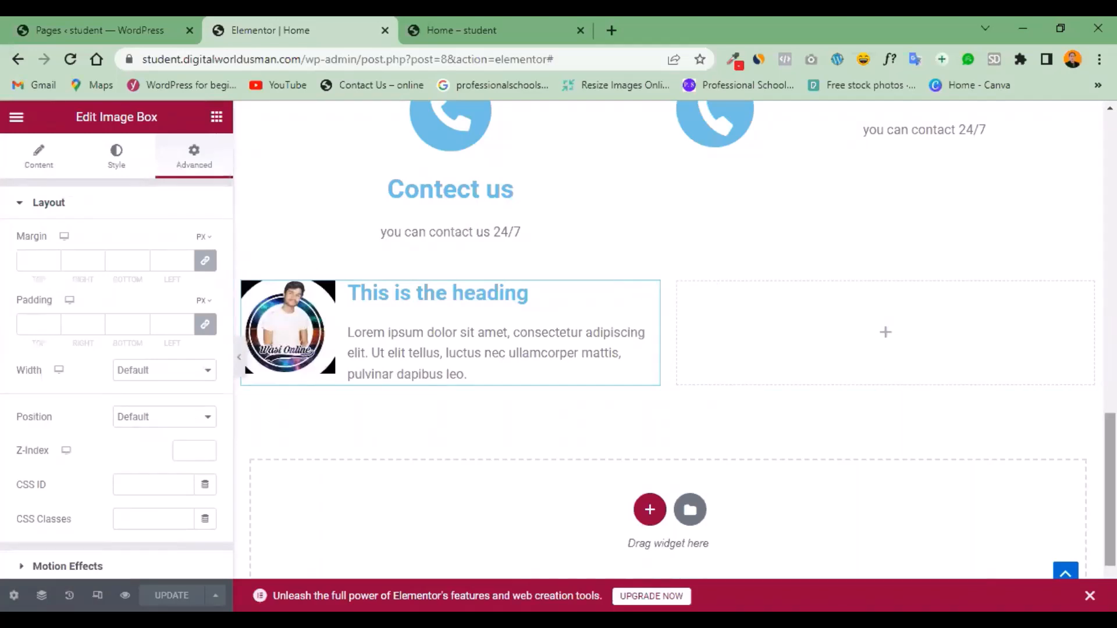
left_click(207, 378)
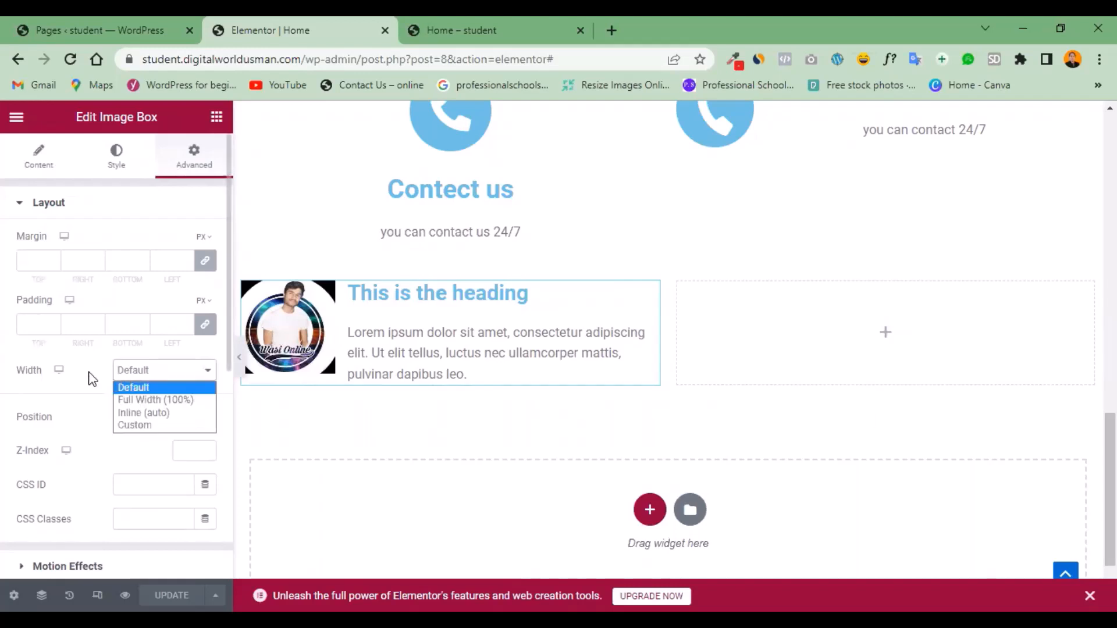
left_click(92, 379)
Try Absolute positioning on the image box with a horizontal offset of 34 px and a vertical offset of -11 px.
left_click(207, 421)
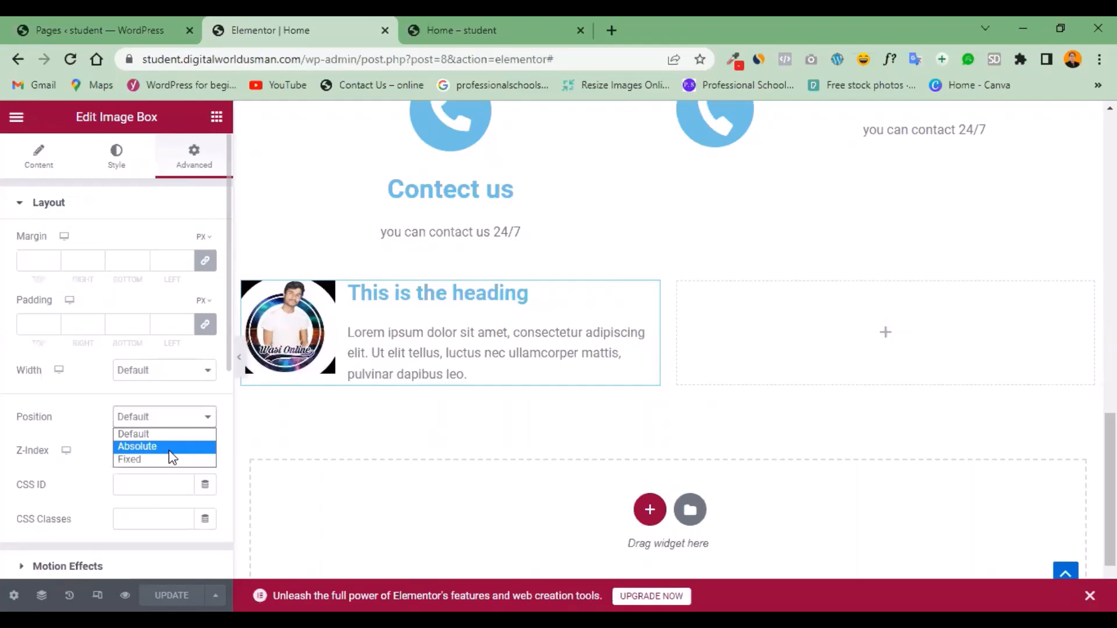
left_click(169, 448)
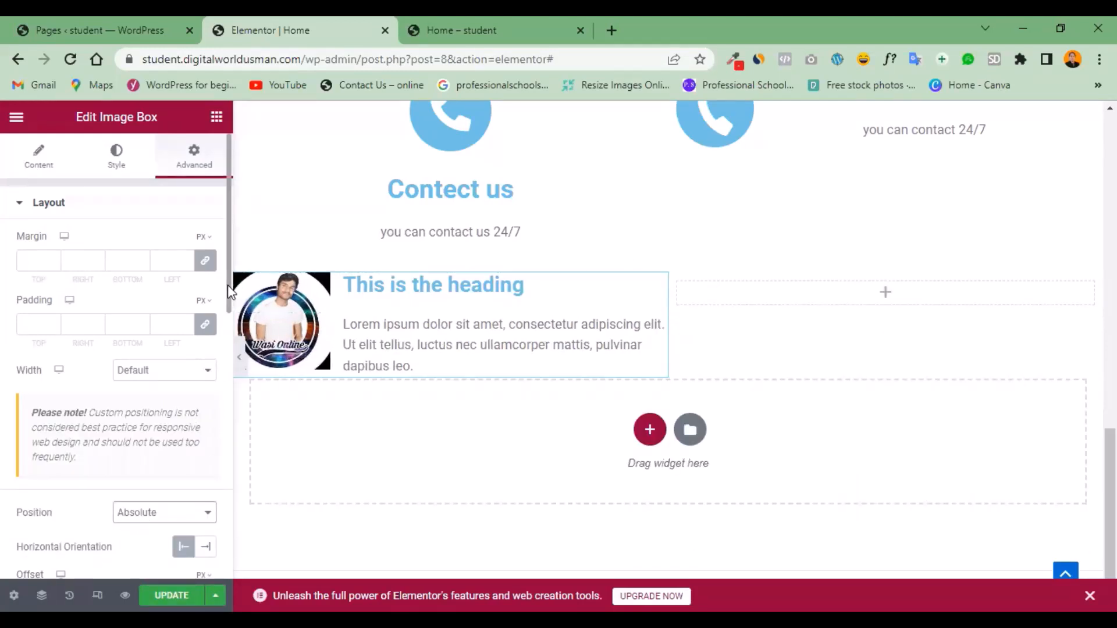
left_click_drag(228, 286, 221, 351)
mouse_move(90, 437)
left_mouse_down()
mouse_move(70, 444)
mouse_move(175, 427)
mouse_move(71, 435)
mouse_move(96, 433)
left_mouse_up()
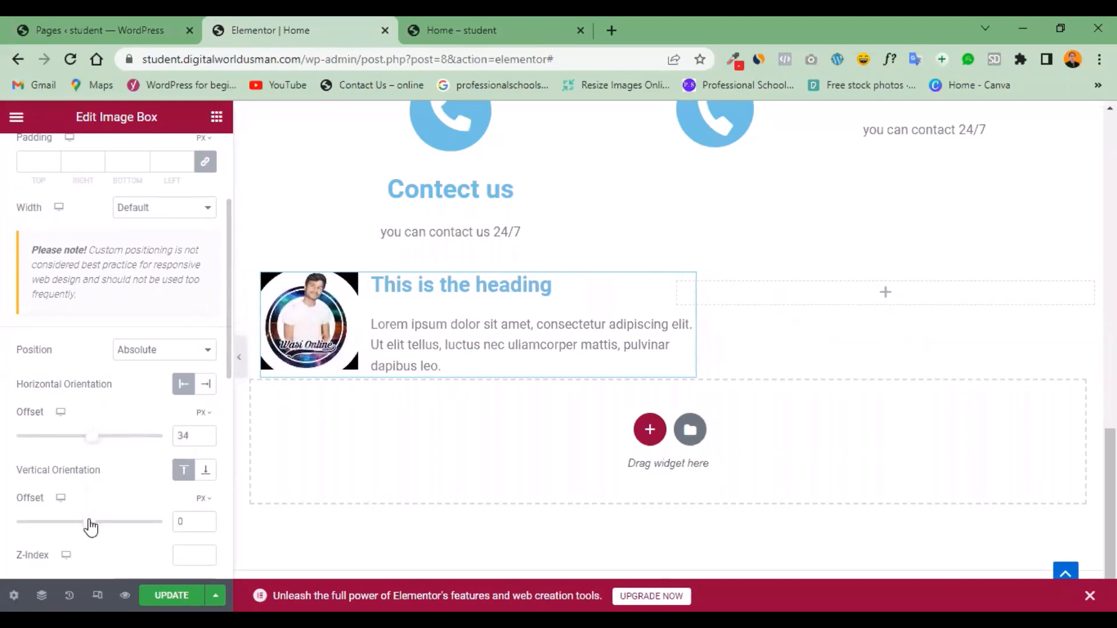
mouse_move(90, 526)
left_mouse_down()
mouse_move(72, 526)
mouse_move(99, 518)
mouse_move(72, 519)
mouse_move(89, 516)
left_mouse_up()
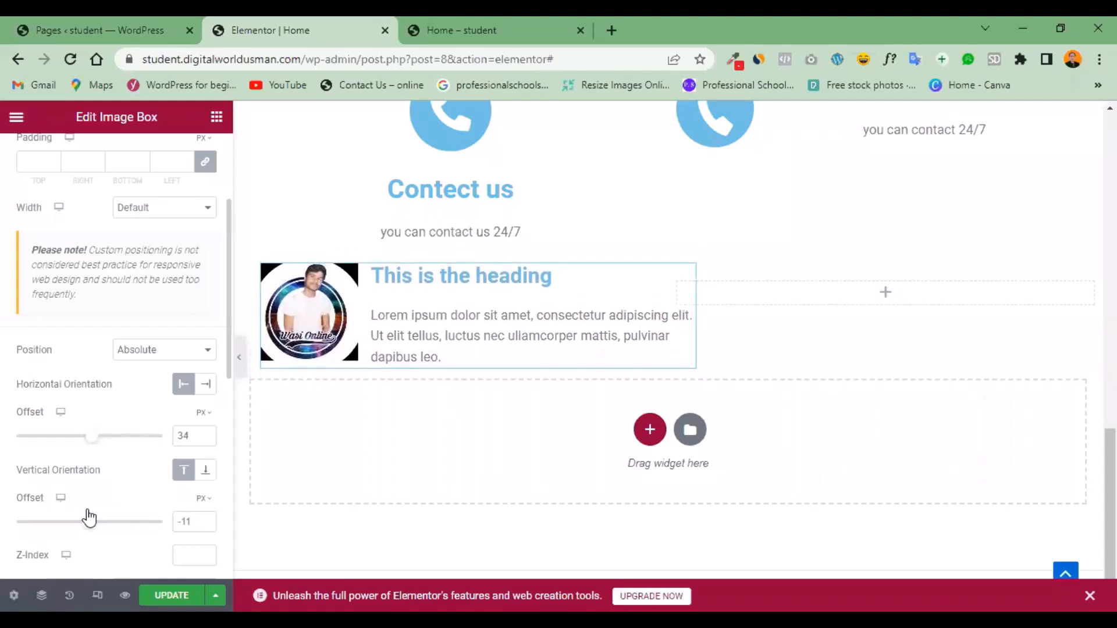
Try Fixed positioning on the image box and check how it sits over the page content.
left_click(206, 356)
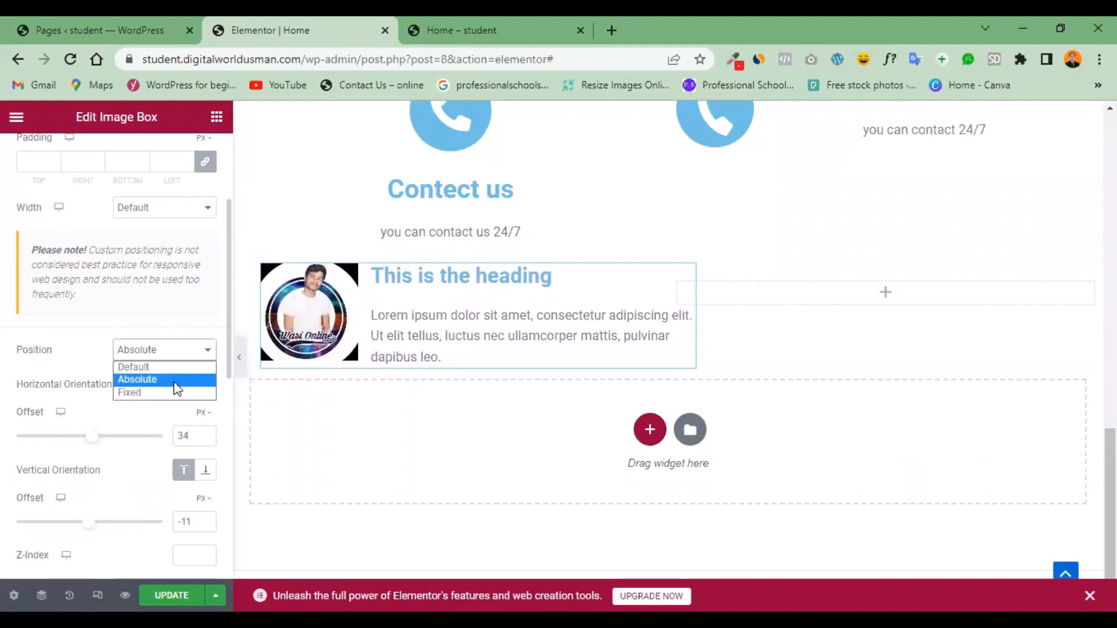
left_click(212, 392)
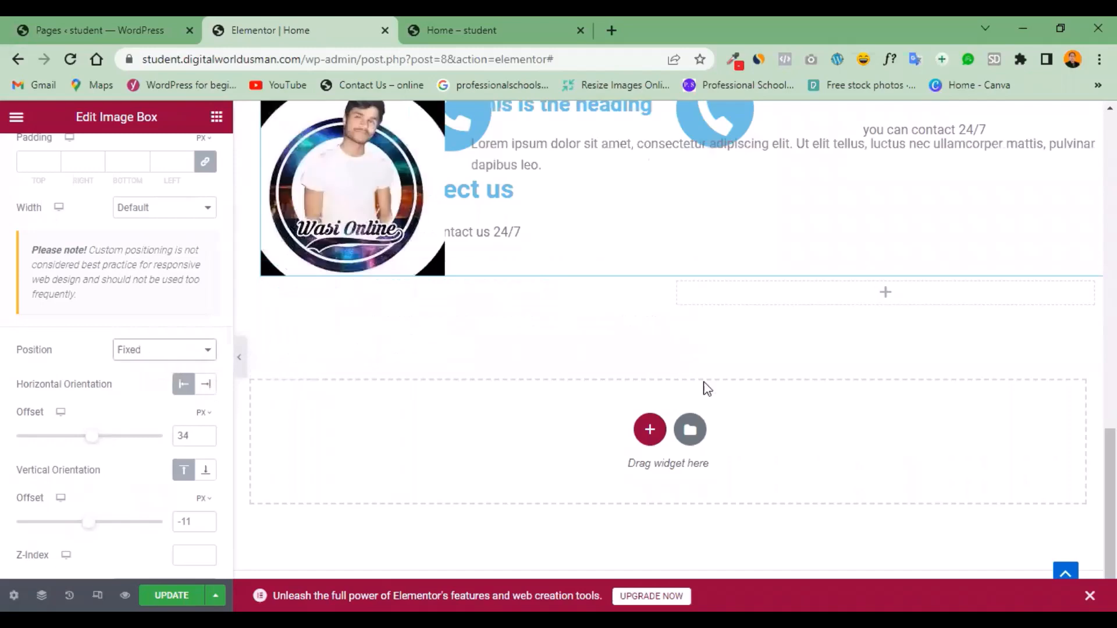
left_click_drag(1110, 495, 1110, 452)
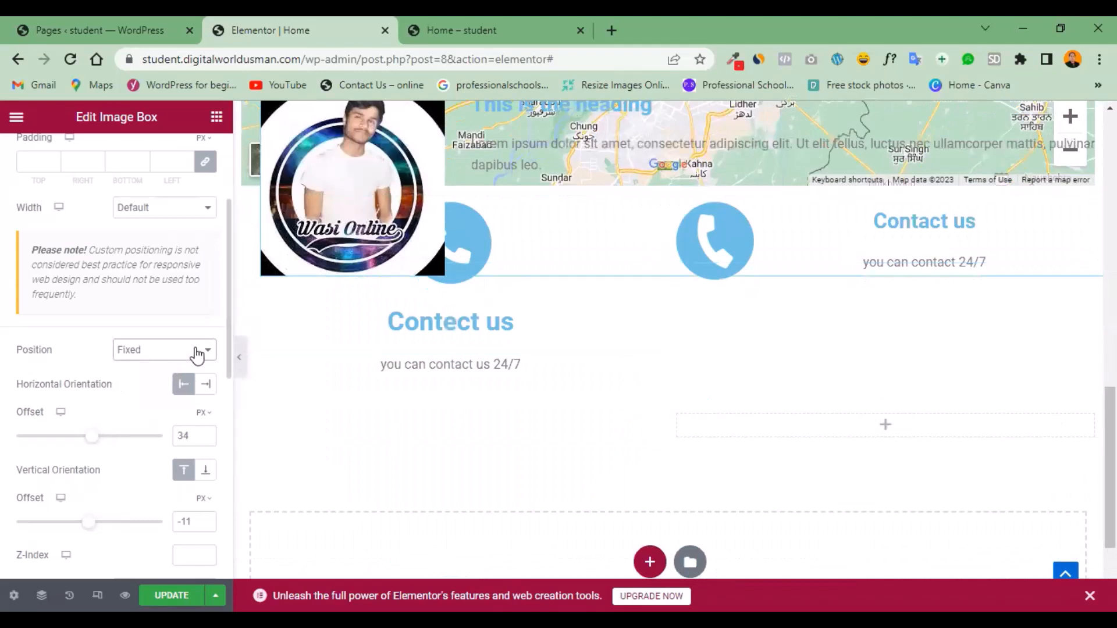
Reset the image box's position to Default and update the page.
left_click(197, 354)
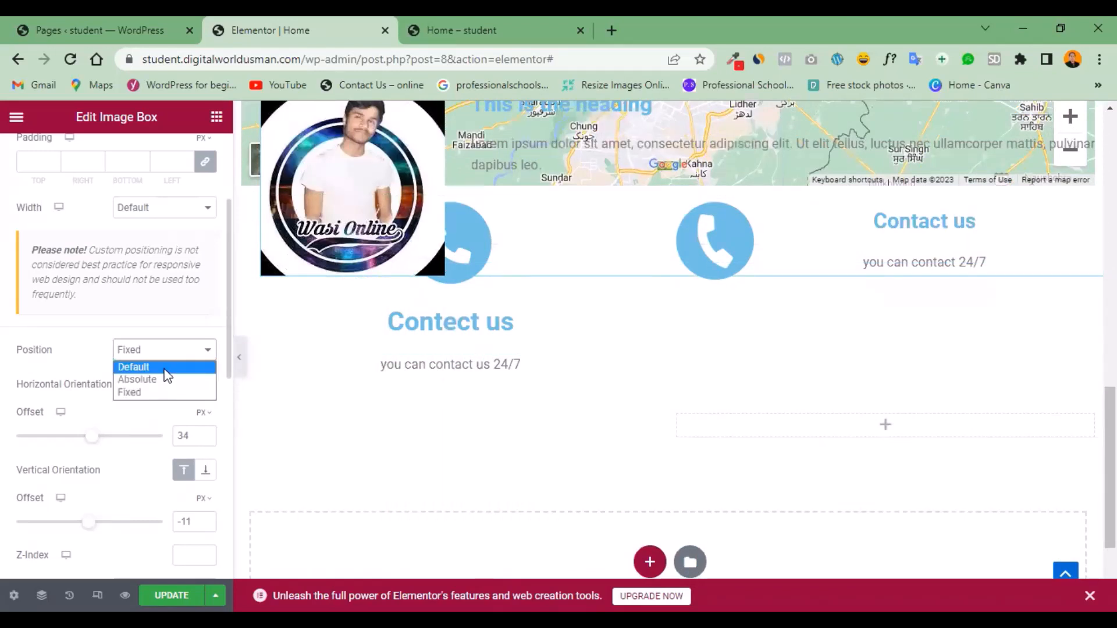
left_click(165, 368)
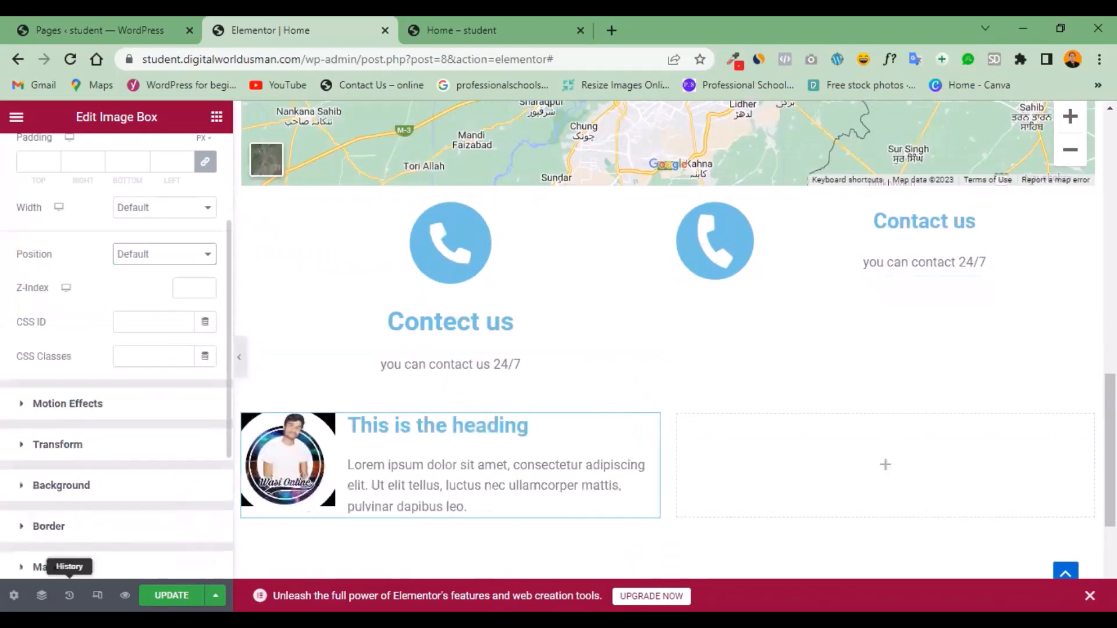
left_click(171, 595)
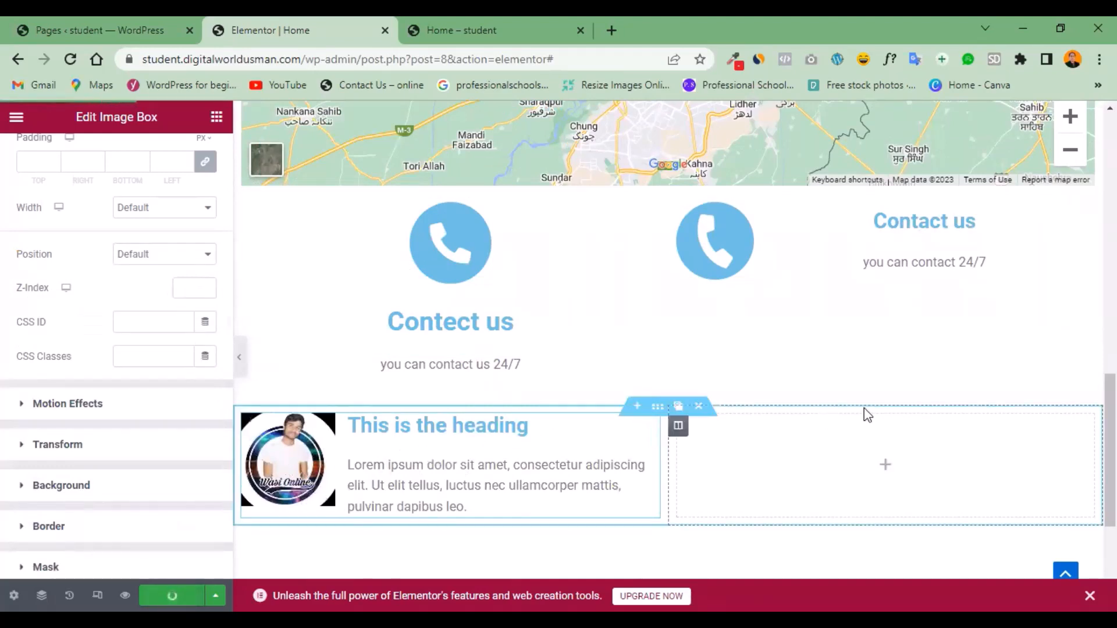
Try the Fade In and Fade In Down entrance animations in the image box's Motion Effects settings.
scroll(1085, 364, "down", 2)
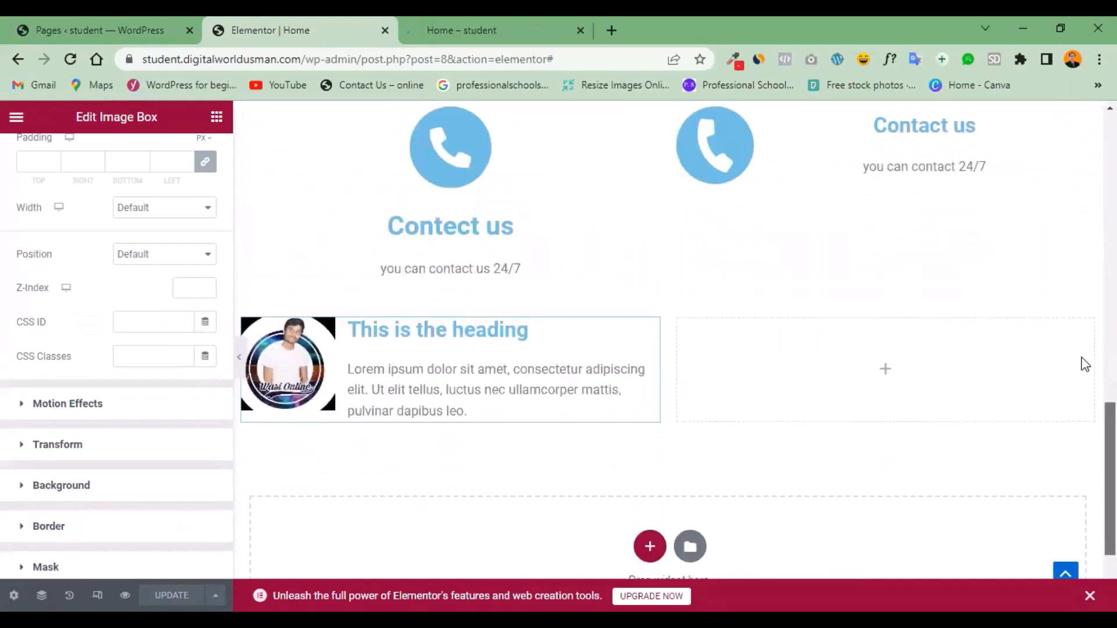
mouse_move(1081, 357)
left_mouse_down()
mouse_move(1082, 369)
mouse_move(1087, 250)
mouse_move(1083, 356)
left_mouse_up()
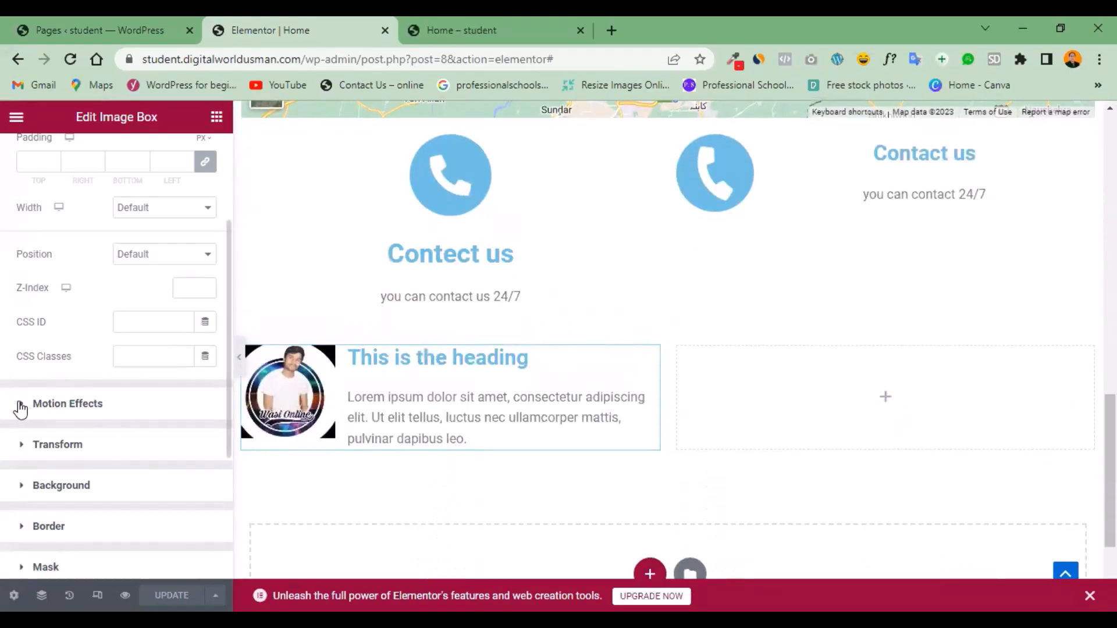
left_click_drag(1110, 431, 1110, 459)
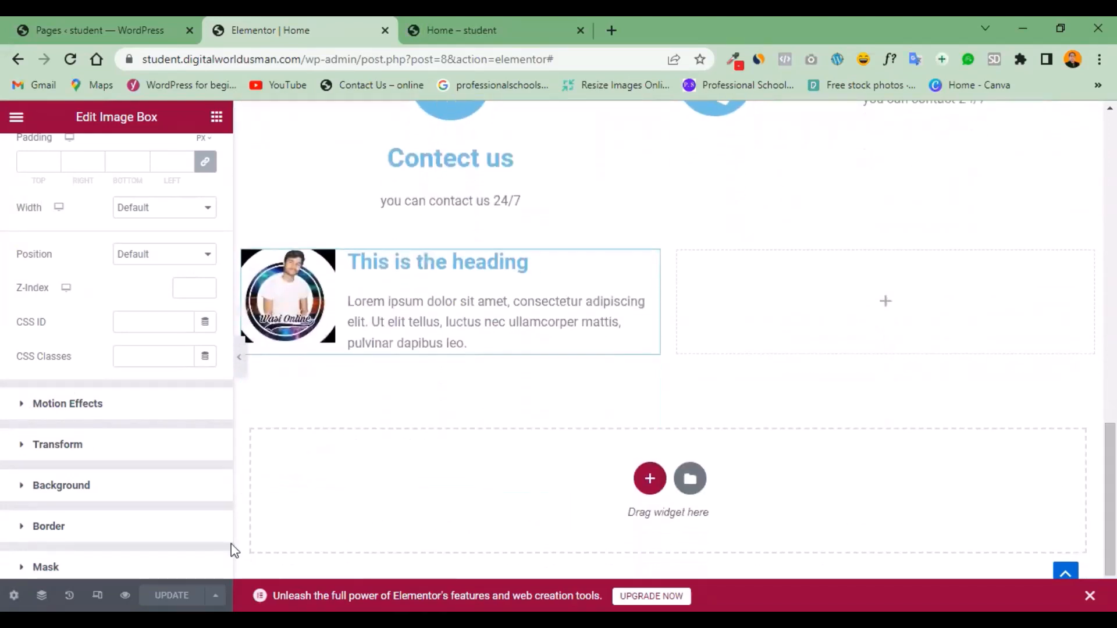
left_click(19, 407)
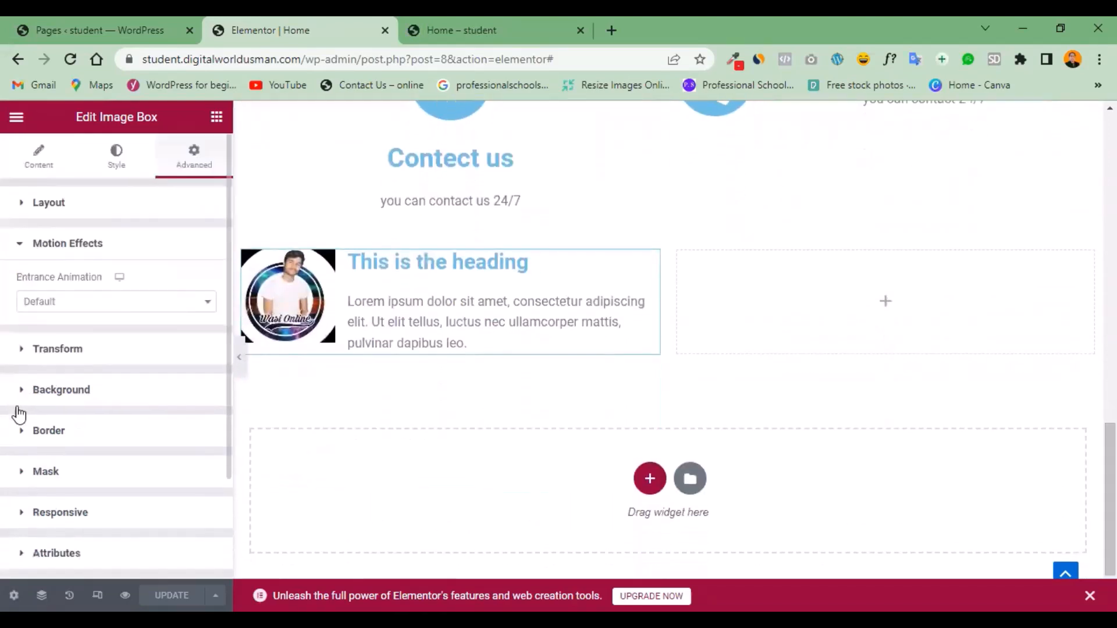
left_click(203, 302)
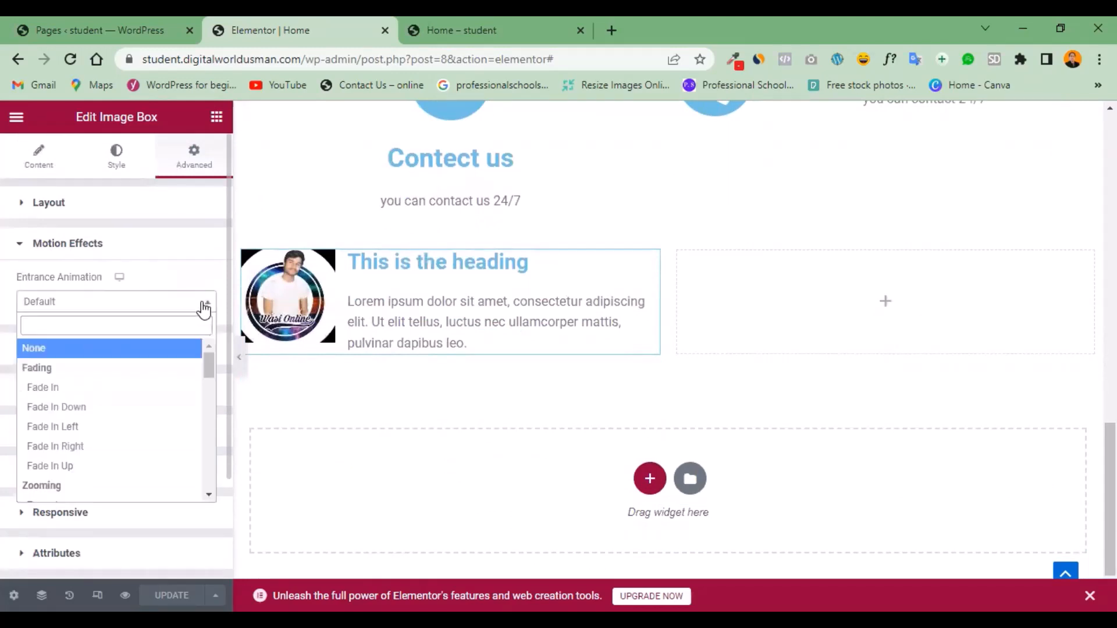
left_click(109, 388)
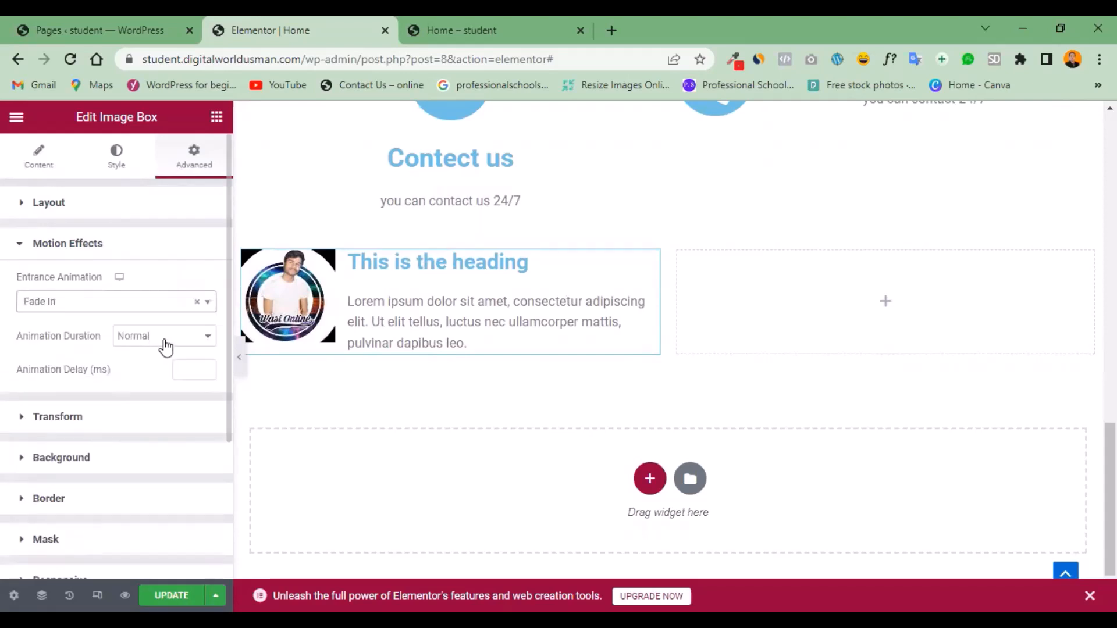
left_click(207, 304)
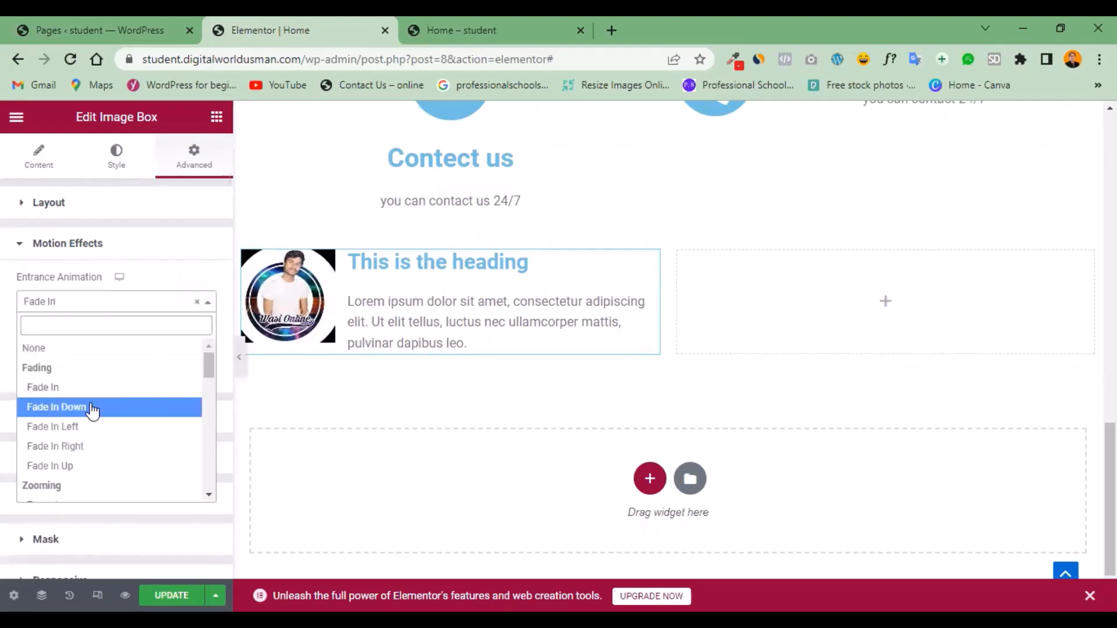
left_click(92, 407)
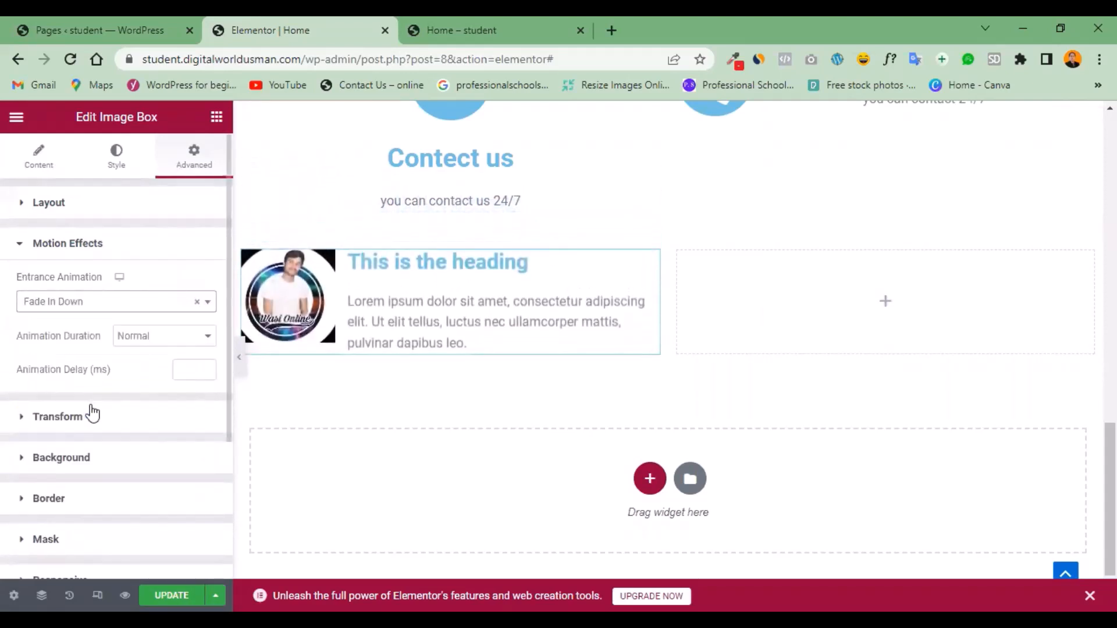
Set the image box's entrance animation to Fade In Left and update the page.
left_click(185, 308)
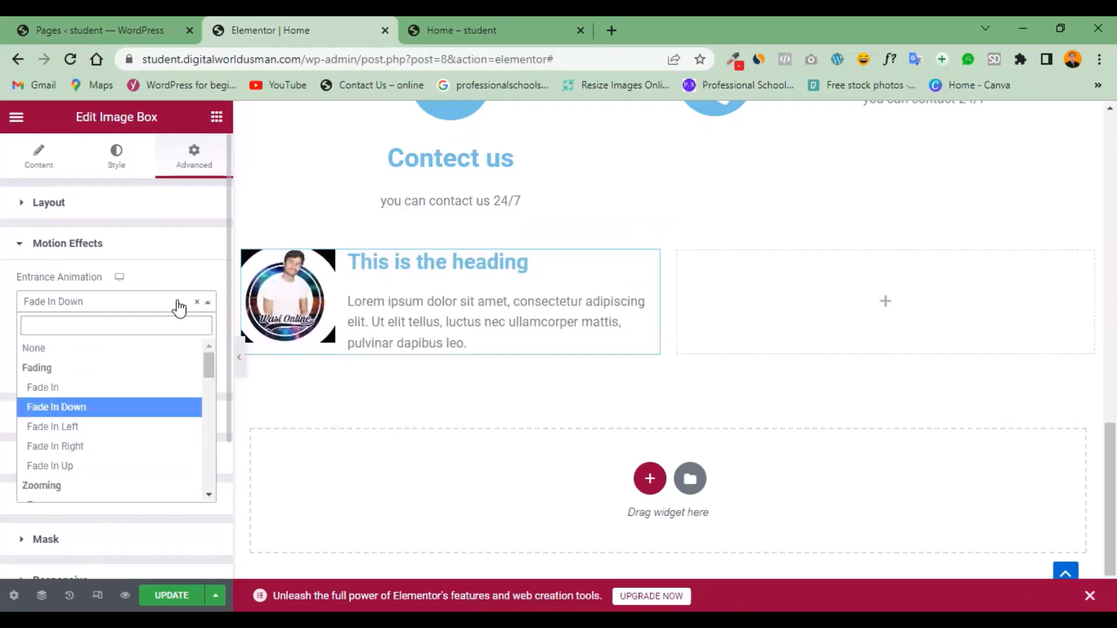
left_click(71, 431)
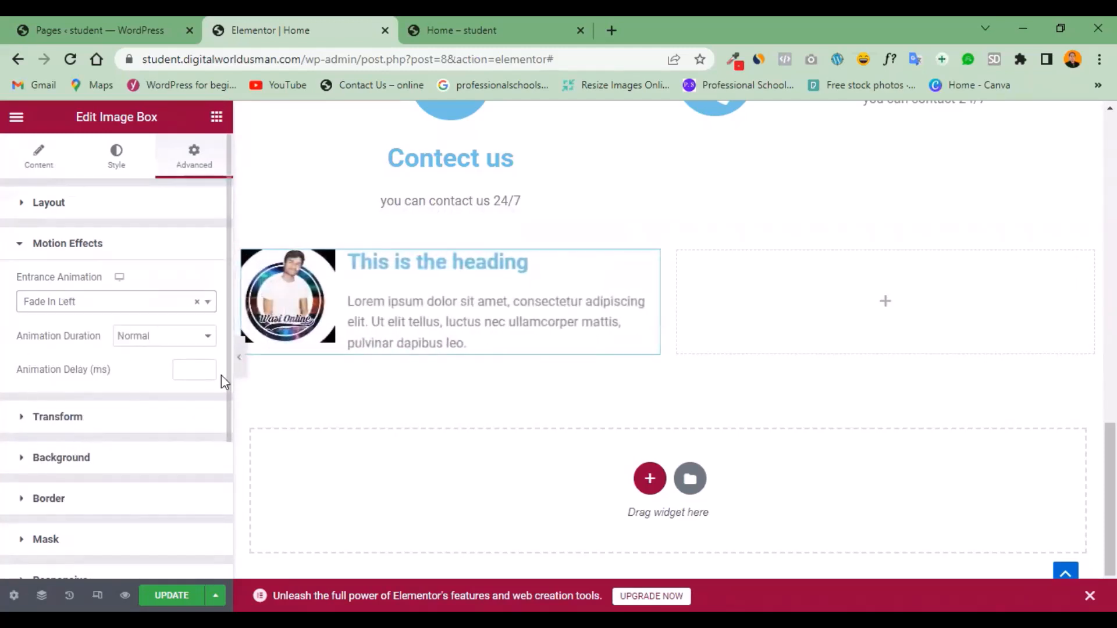
key("ctrl+s")
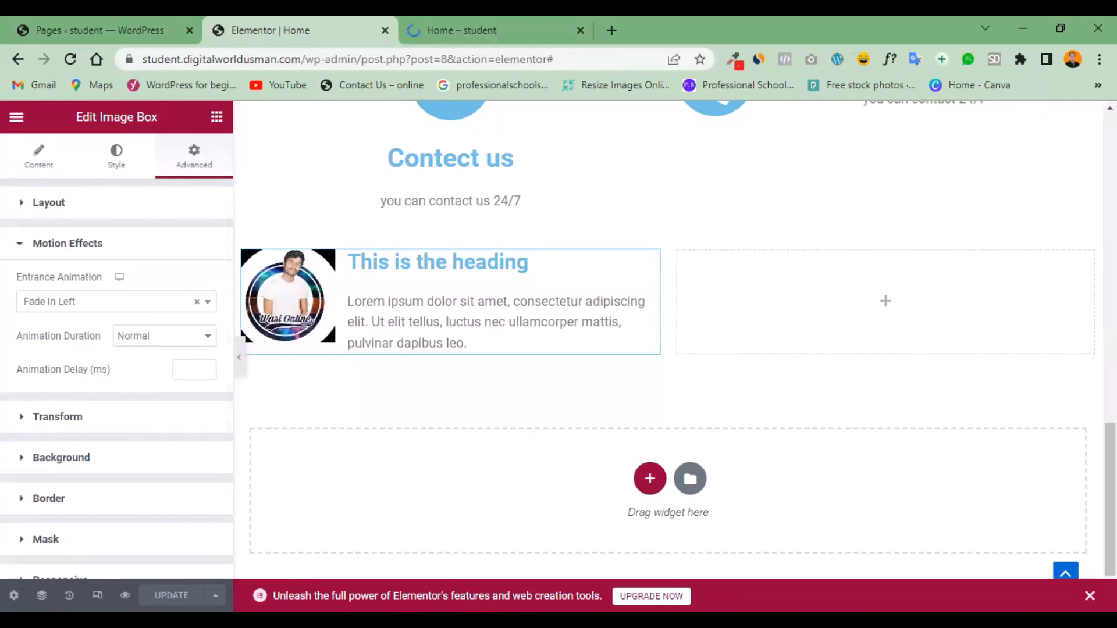
Switch to the Home page preview and check the image box's entrance animation at the end of the page.
left_click(929, 279)
left_click(529, 20)
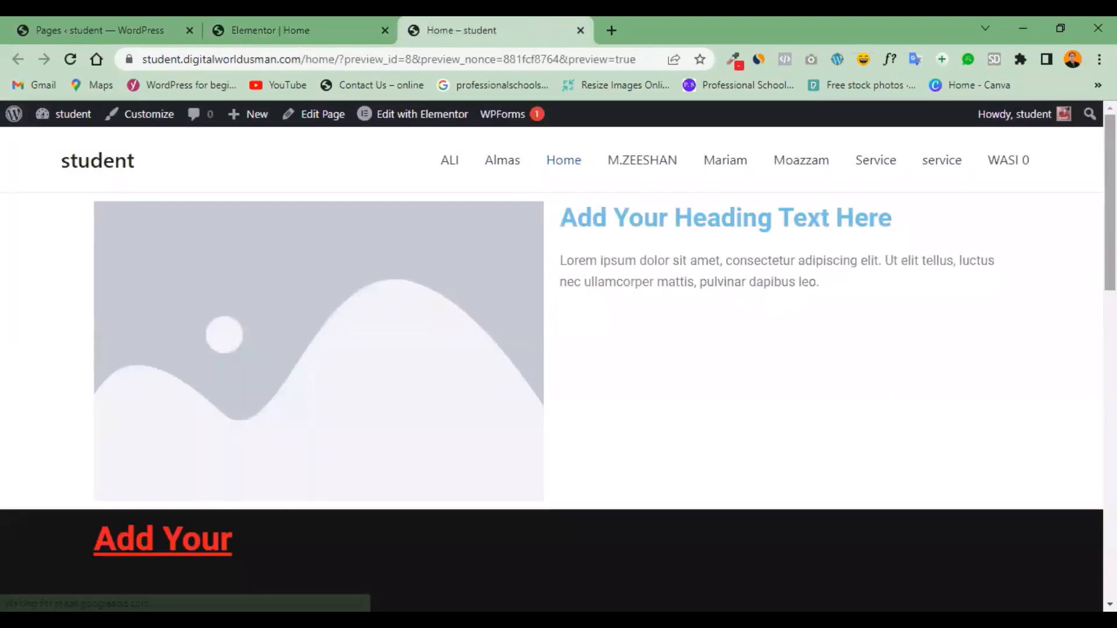
left_click_drag(1110, 202, 1110, 505)
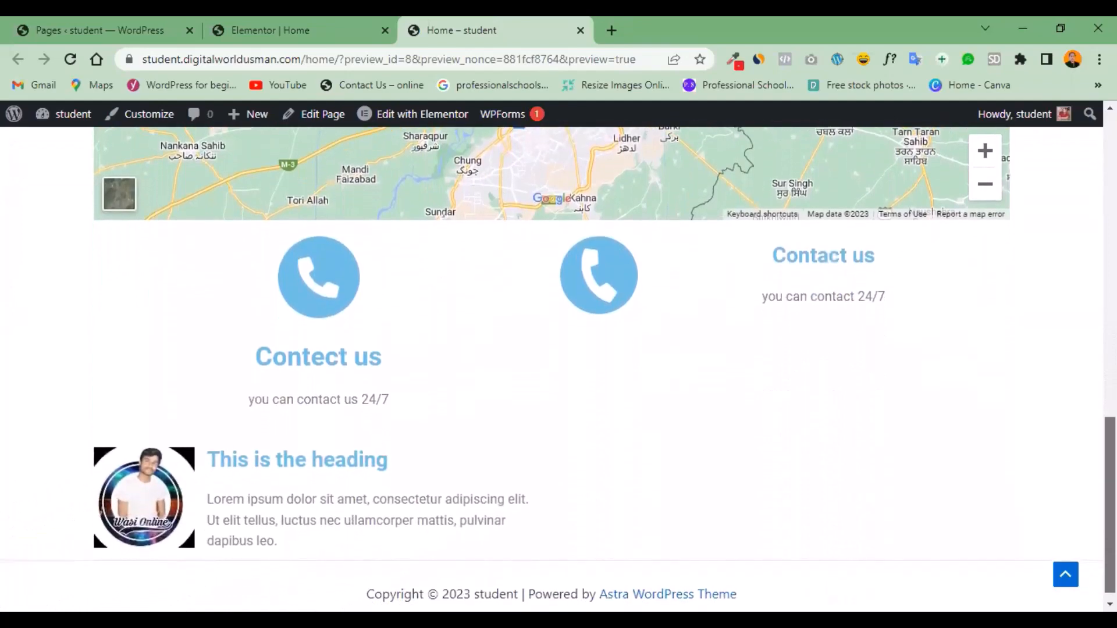
scroll(1078, 423, "up", 3)
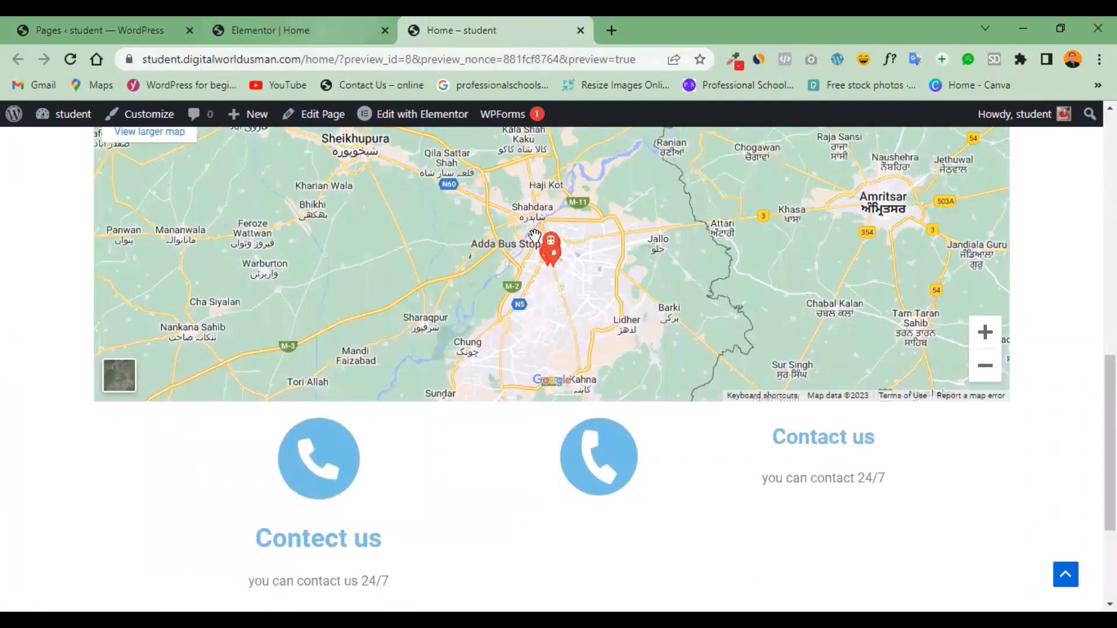
left_click_drag(1110, 418, 1109, 486)
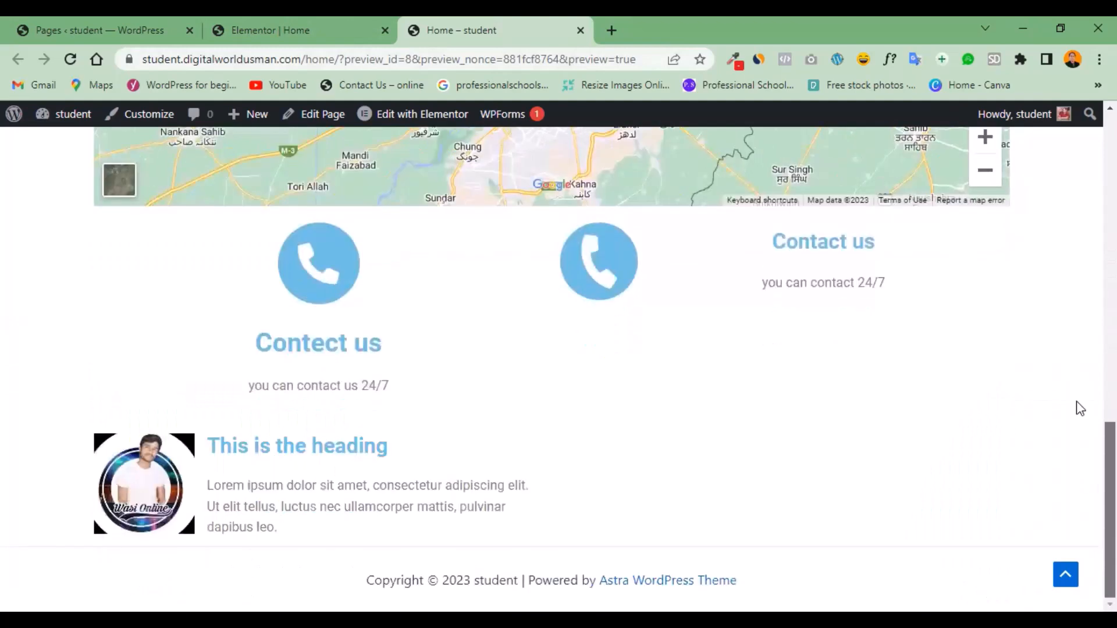
scroll(1076, 378, "up", 7)
scroll(1072, 357, "down", 7)
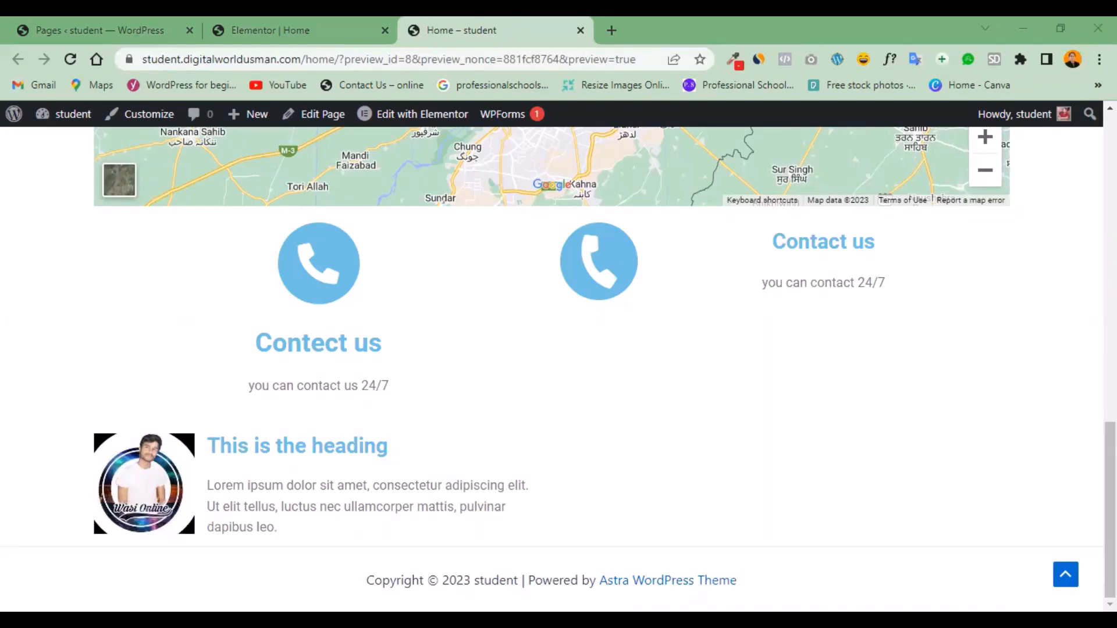
mouse_move(1110, 486)
left_mouse_down()
mouse_move(1110, 216)
mouse_move(1110, 466)
left_mouse_up()
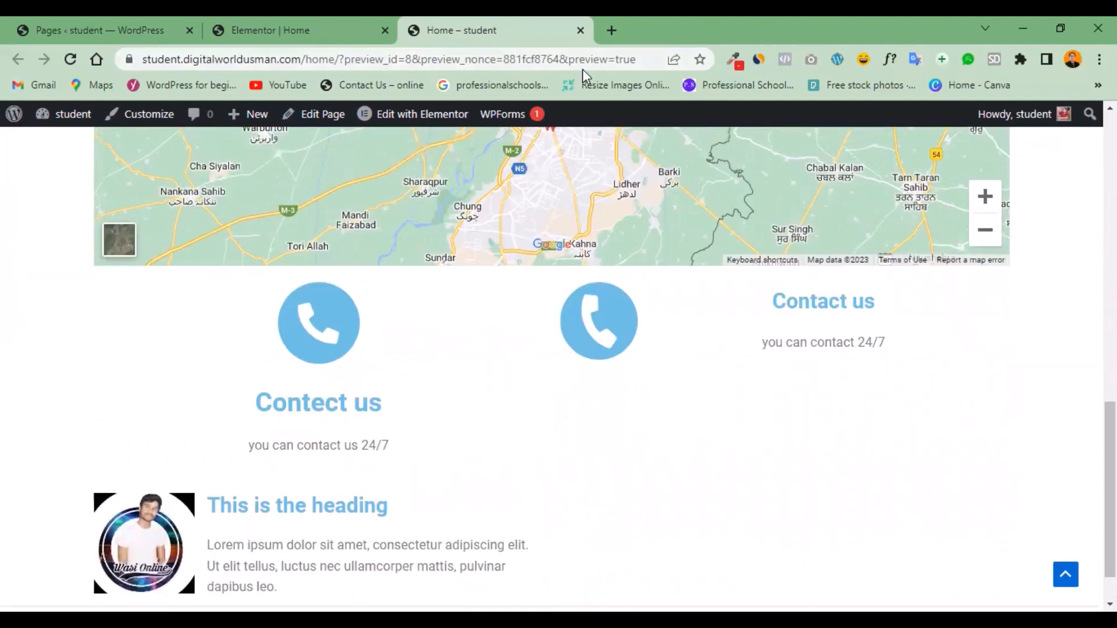
Return to the Elementor editor, reopen the image box for editing and expand its Transform settings.
left_click(284, 18)
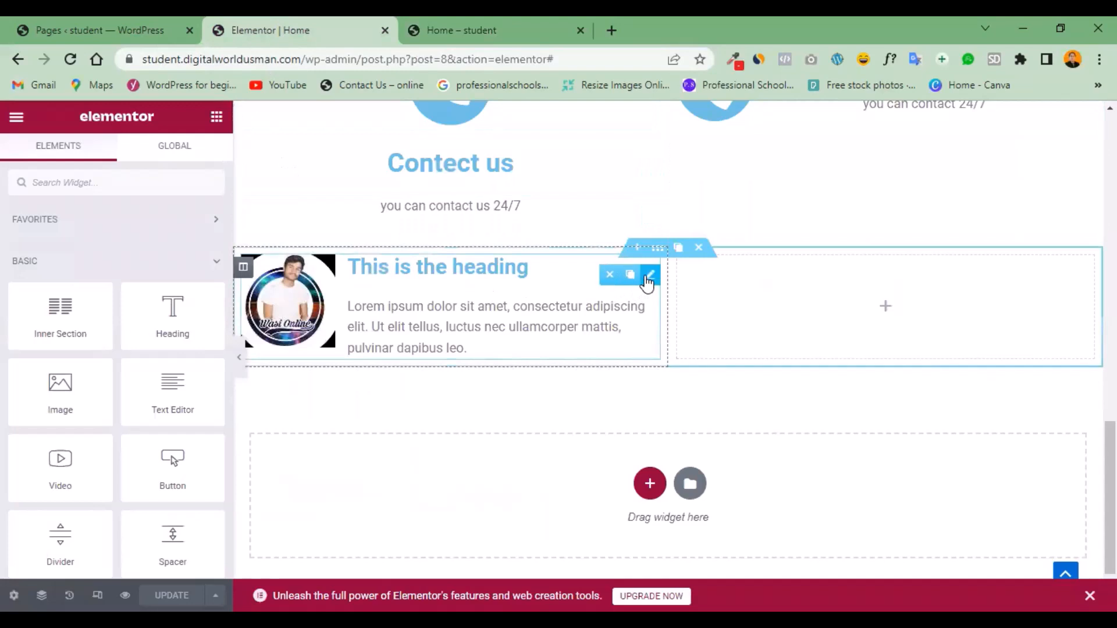
left_click(647, 276)
left_click_drag(226, 194, 230, 304)
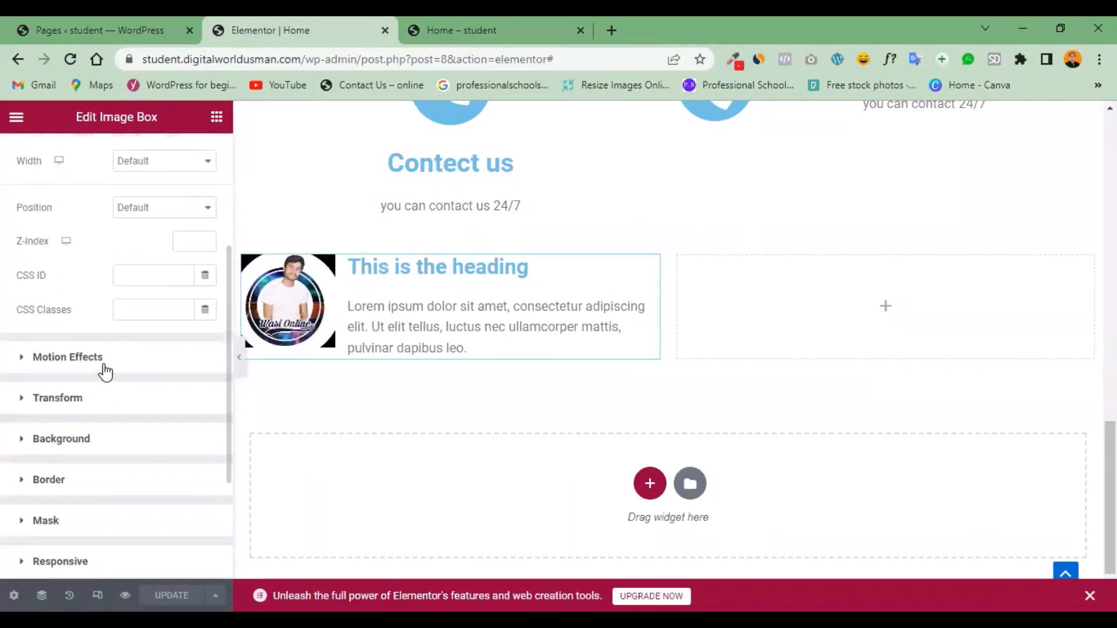
left_click(67, 401)
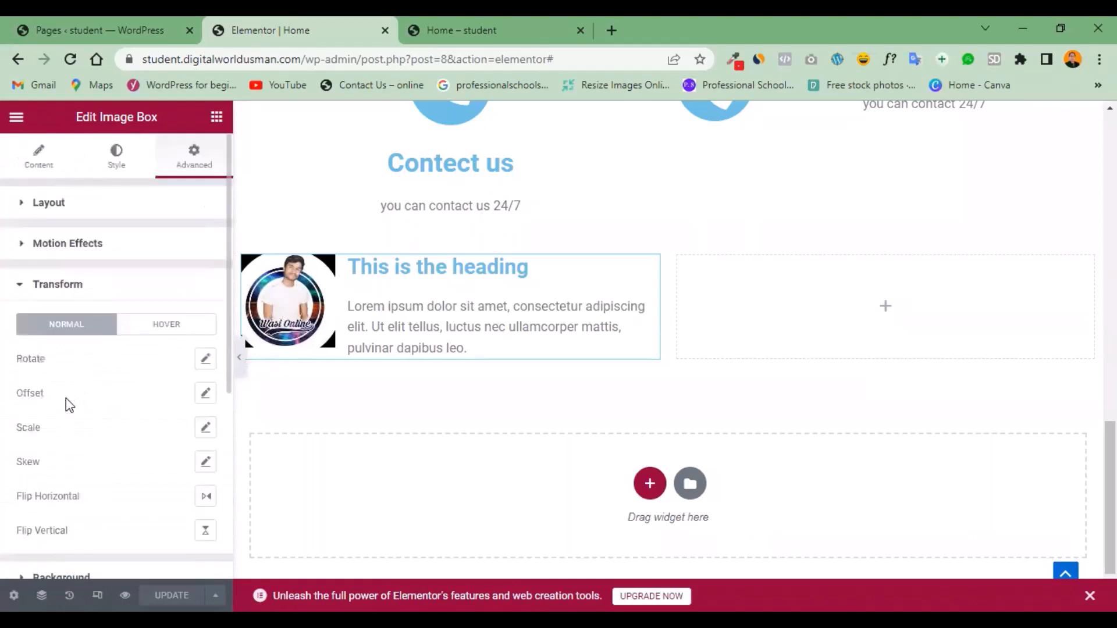
Try rotating the image box in its normal state and bring the rotation back to 0.
left_click(205, 359)
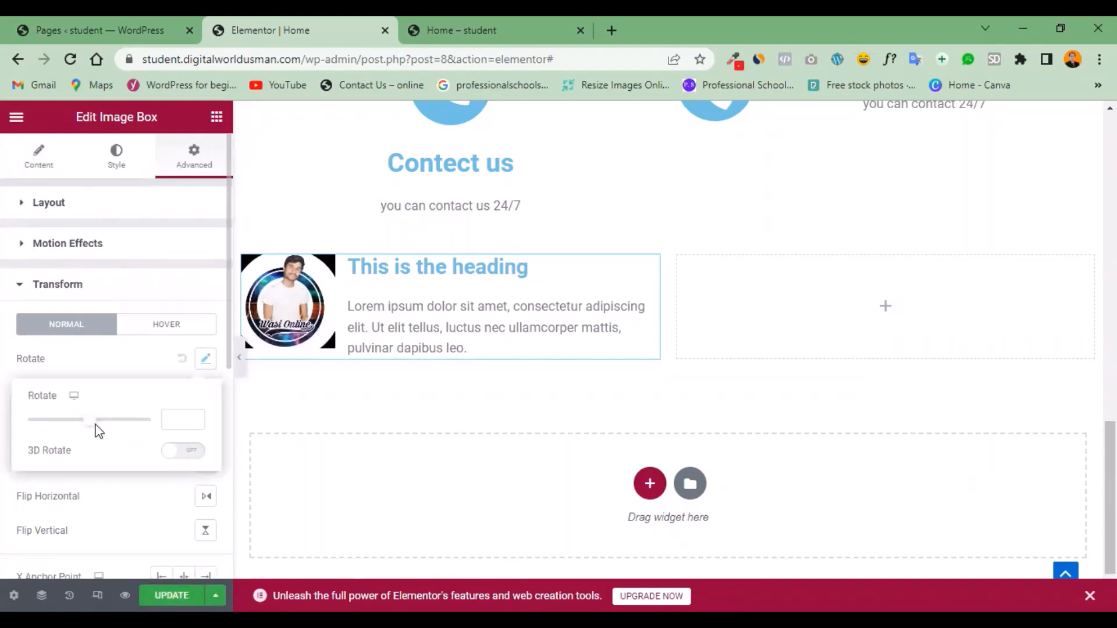
mouse_move(92, 429)
left_mouse_down()
mouse_move(103, 429)
mouse_move(79, 429)
mouse_move(92, 430)
left_mouse_up()
left_click(124, 371)
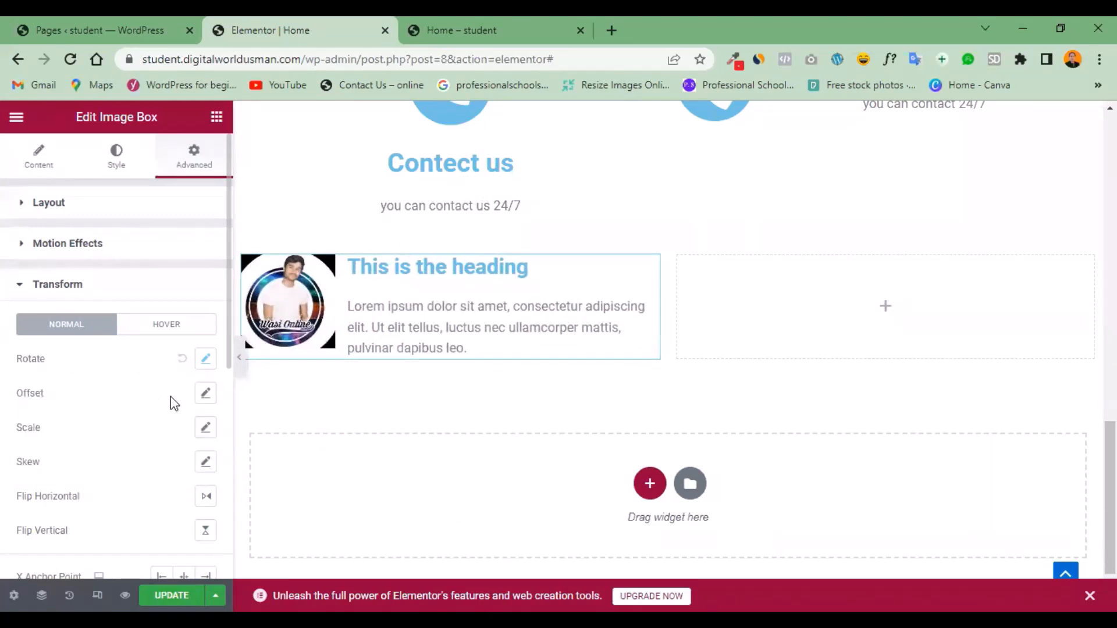
Try a rotation of 72 on the image box's hover state.
left_click(184, 332)
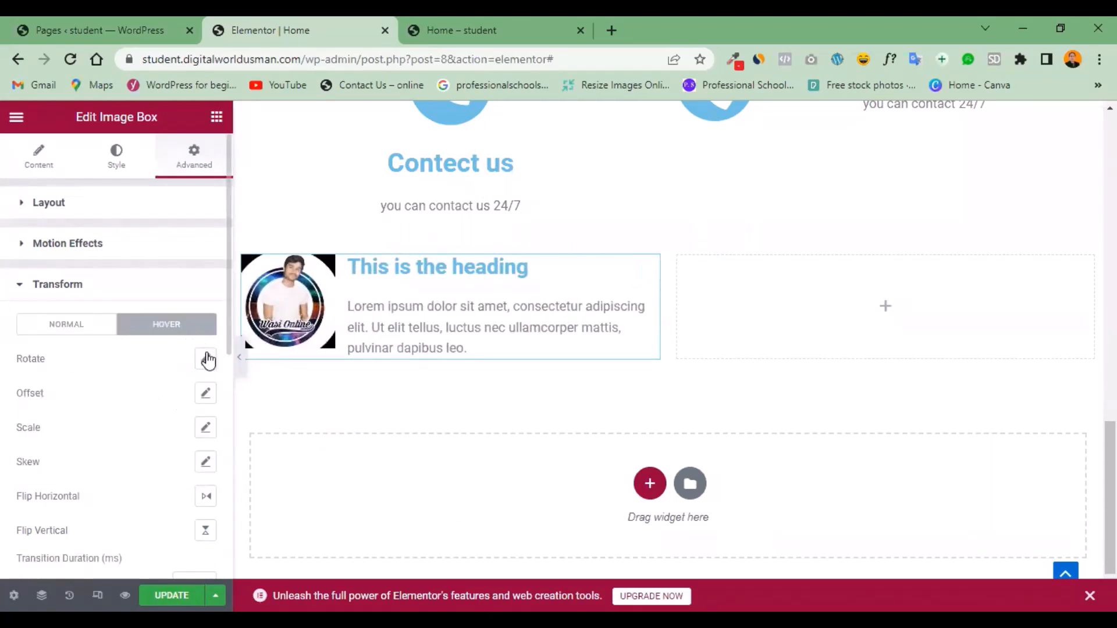
left_click(206, 359)
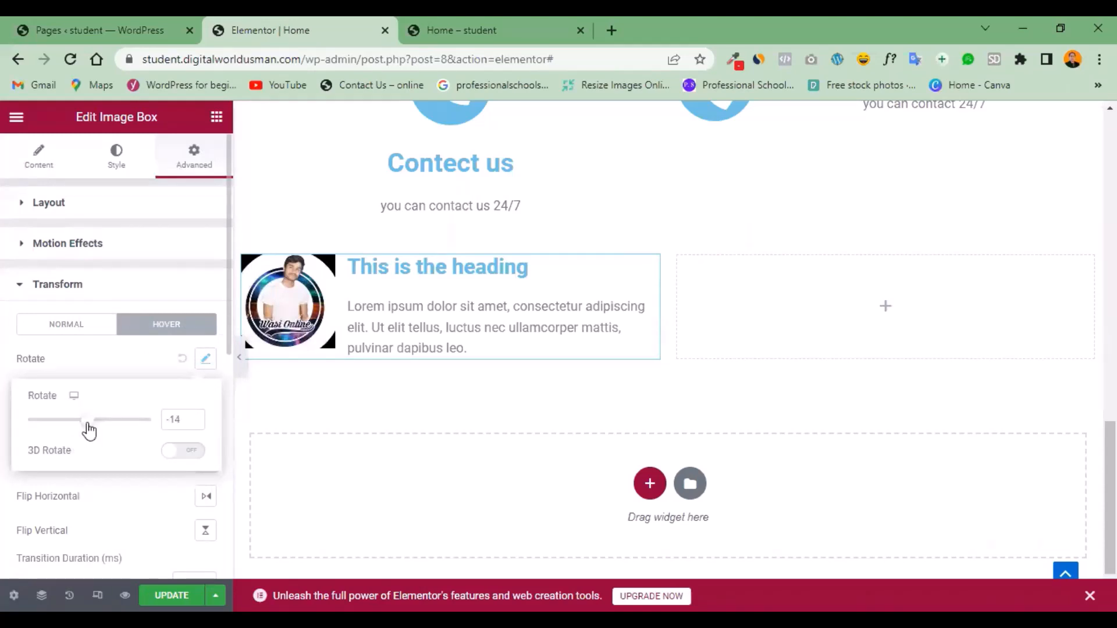
mouse_move(81, 429)
left_mouse_down()
mouse_move(112, 431)
mouse_move(102, 429)
left_mouse_up()
left_click(141, 375)
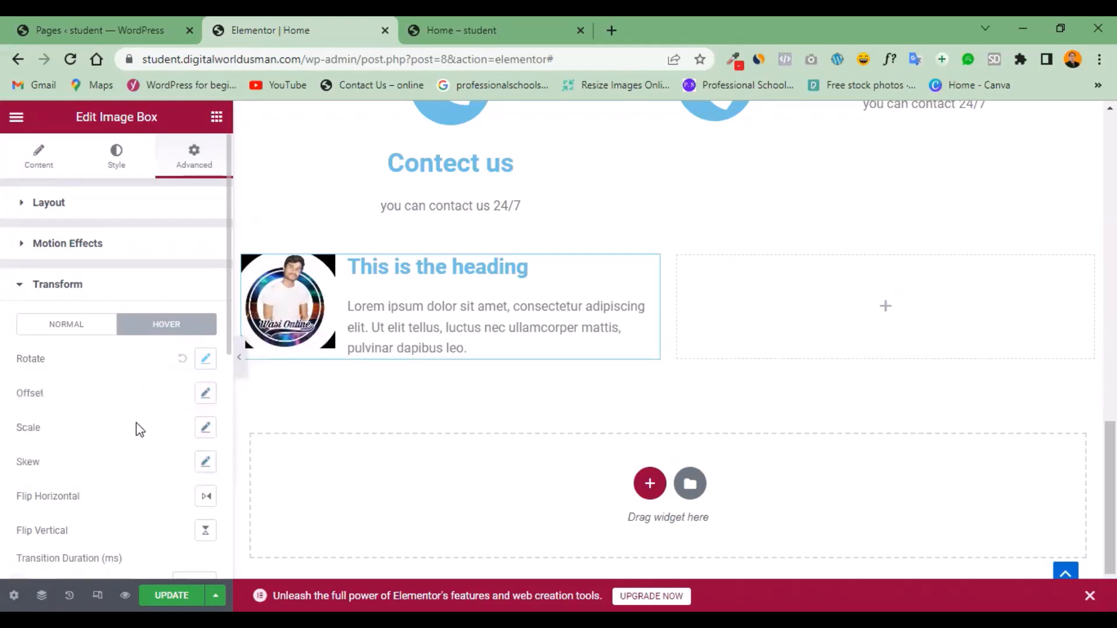
Set the image box's horizontal offset on hover to -27 px.
left_click(205, 393)
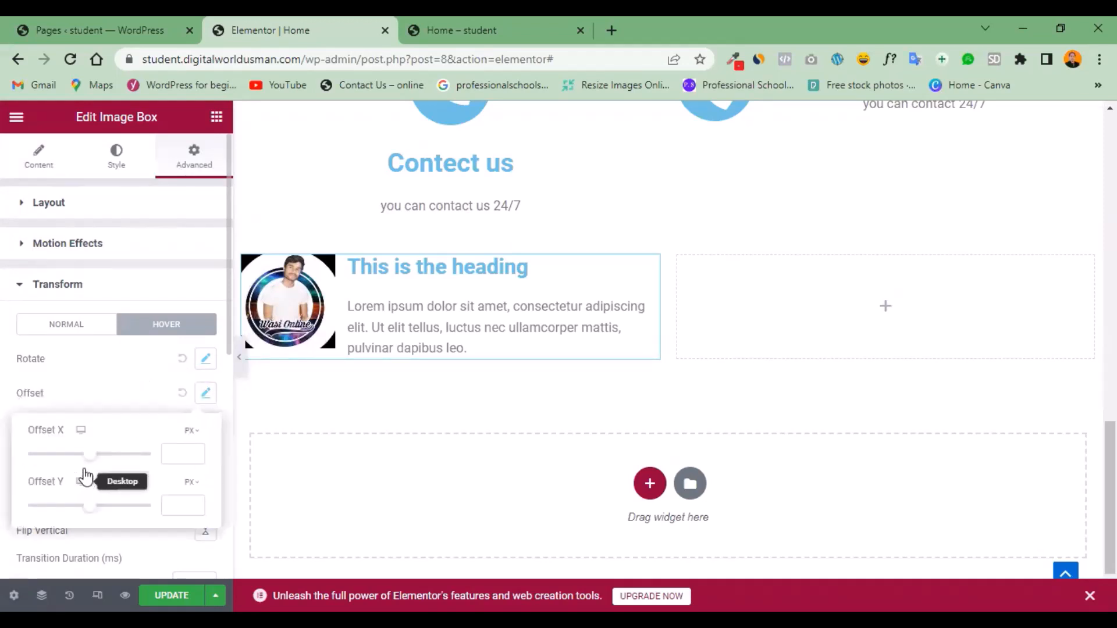
mouse_move(87, 455)
left_mouse_down()
mouse_move(69, 458)
mouse_move(87, 455)
left_mouse_up()
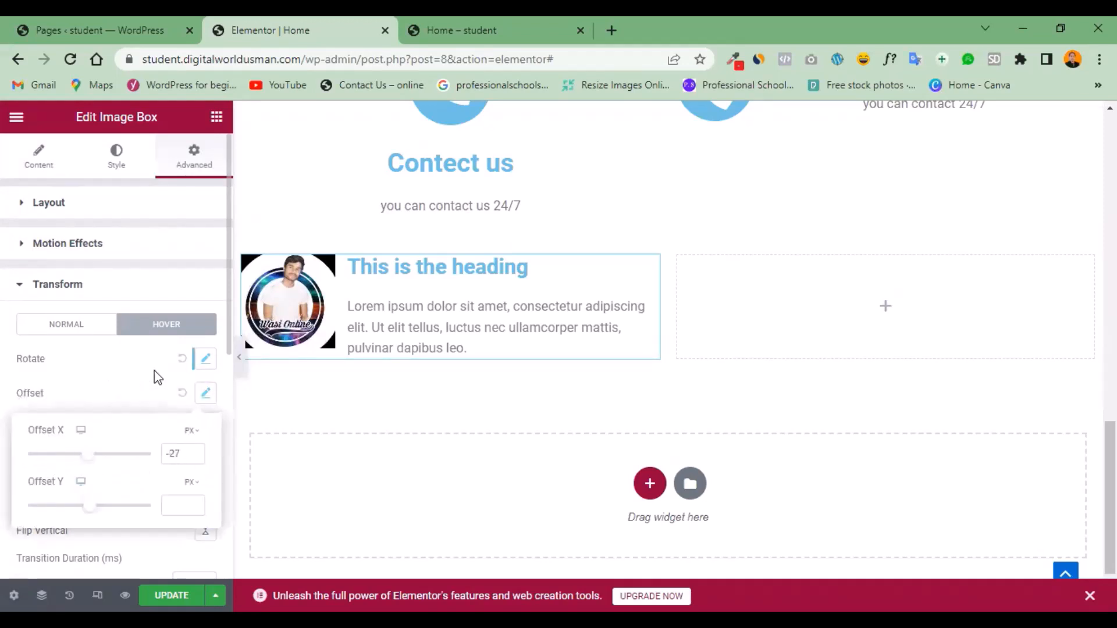
left_click(200, 366)
Reset the image box's hover rotation to 0, turn on 3D Rotate and adjust its first additional rotation value.
left_click(182, 359)
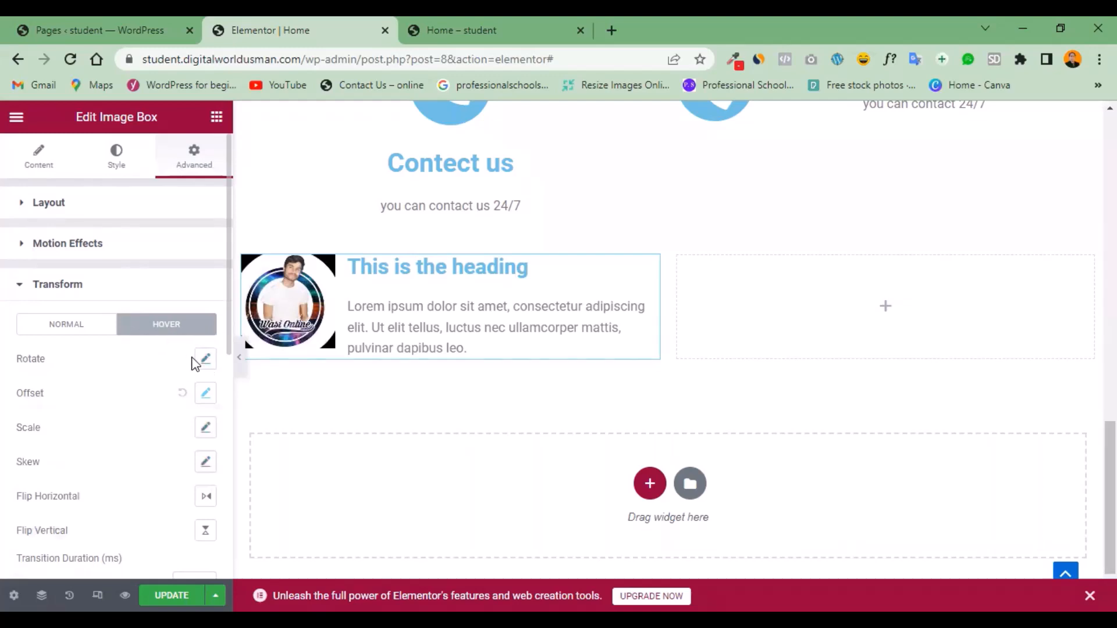
left_click(205, 361)
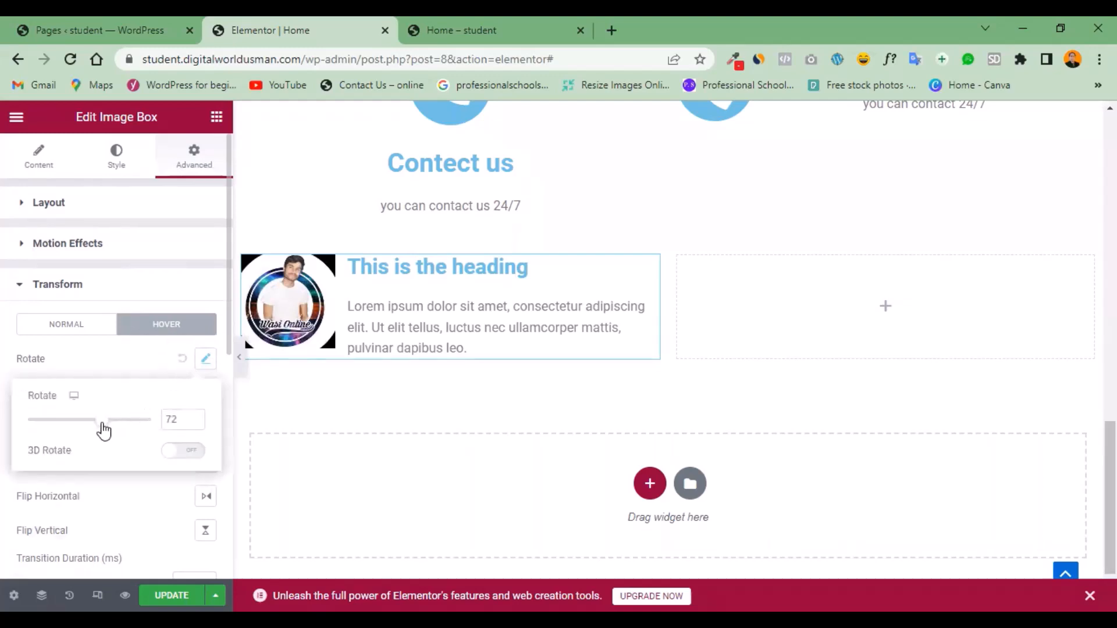
mouse_move(103, 431)
left_mouse_down()
mouse_move(45, 436)
mouse_move(96, 431)
left_mouse_up()
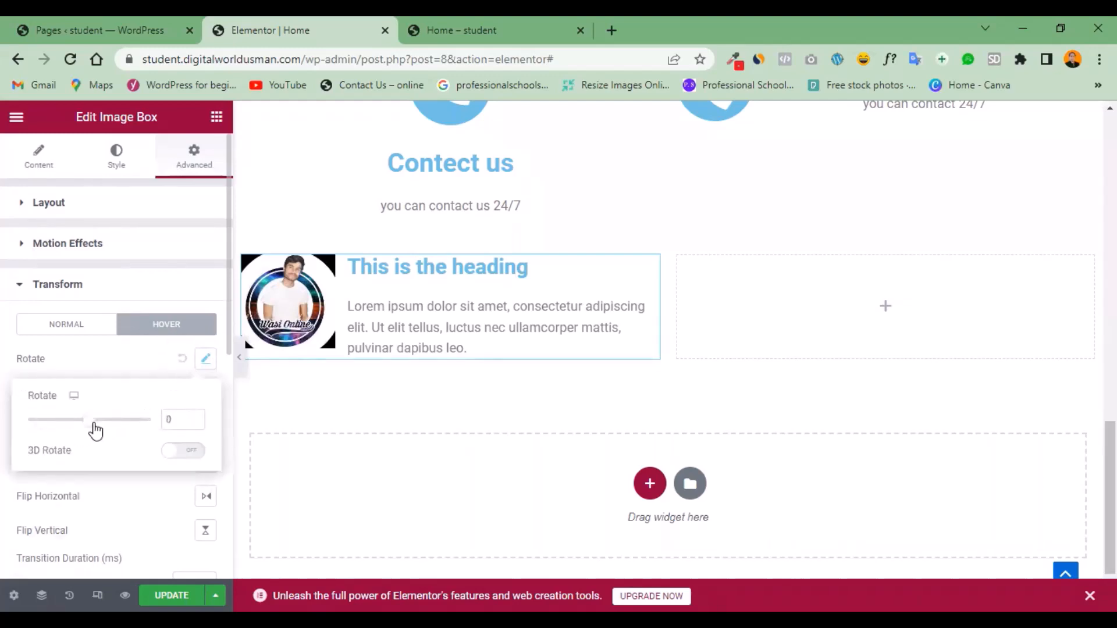
left_click(184, 452)
mouse_move(93, 504)
left_mouse_down()
mouse_move(67, 506)
mouse_move(87, 502)
left_mouse_up()
left_click(90, 375)
Try the rotation setting once more on the image box's normal state.
left_click(66, 324)
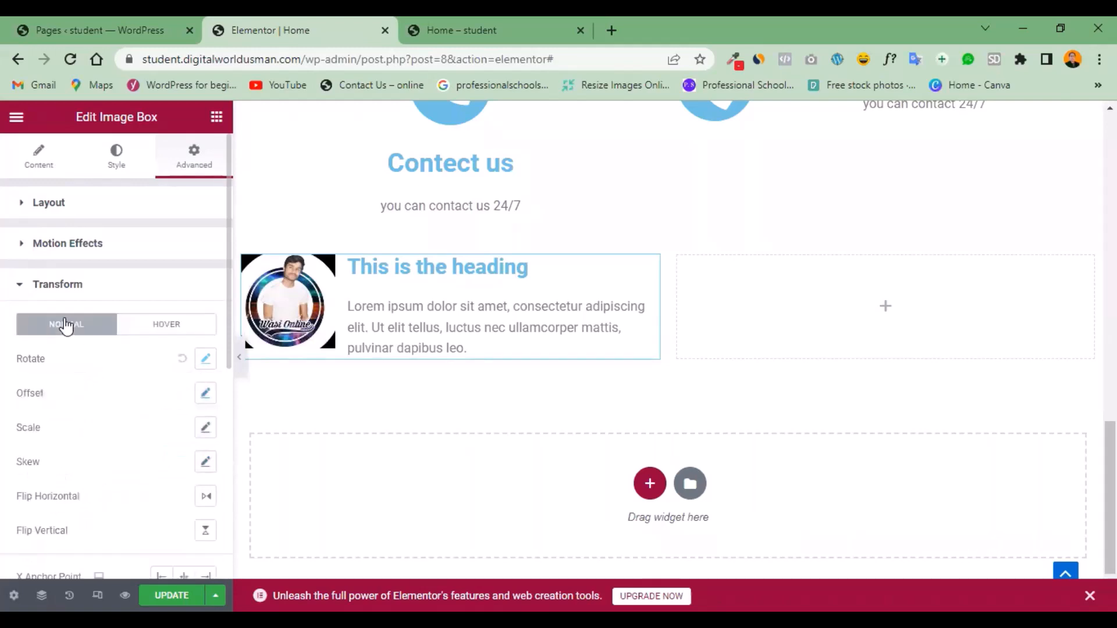
left_click(207, 366)
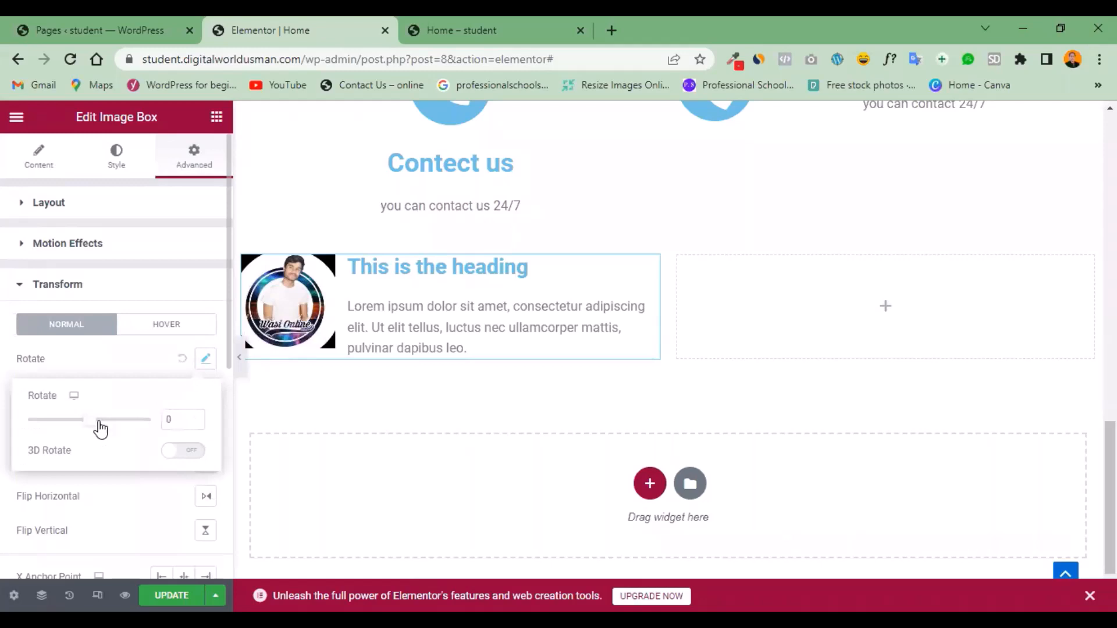
mouse_move(101, 429)
left_mouse_down()
mouse_move(119, 428)
mouse_move(68, 427)
mouse_move(95, 419)
left_mouse_up()
left_click_drag(128, 346, 150, 335)
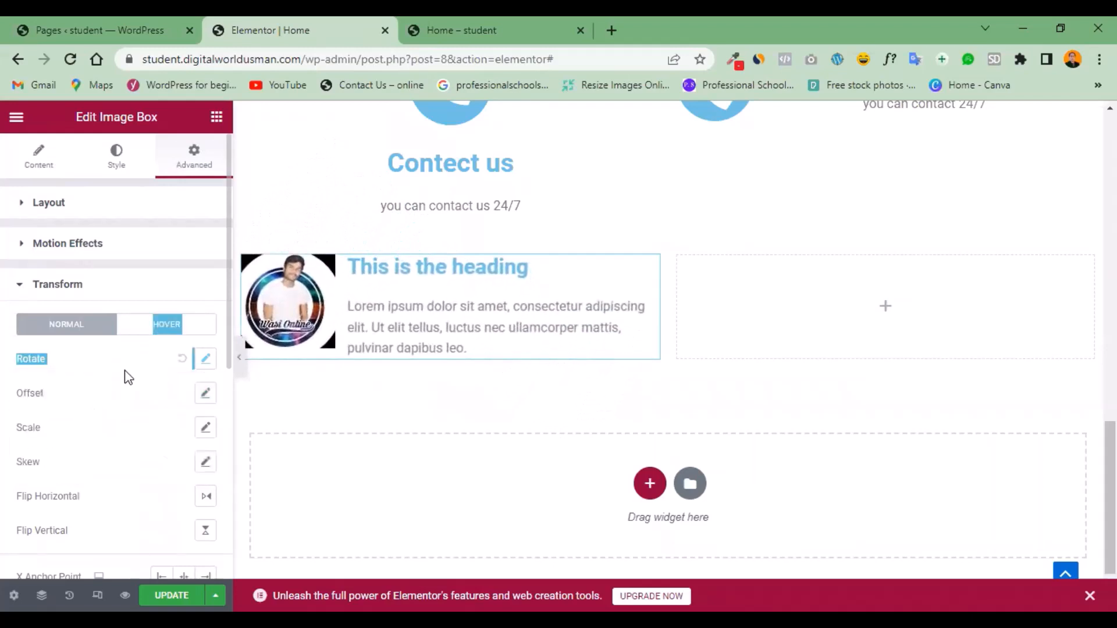
left_click(124, 370)
Examine the Scale options for the image box's normal state, including Keep Proportions.
left_click(207, 436)
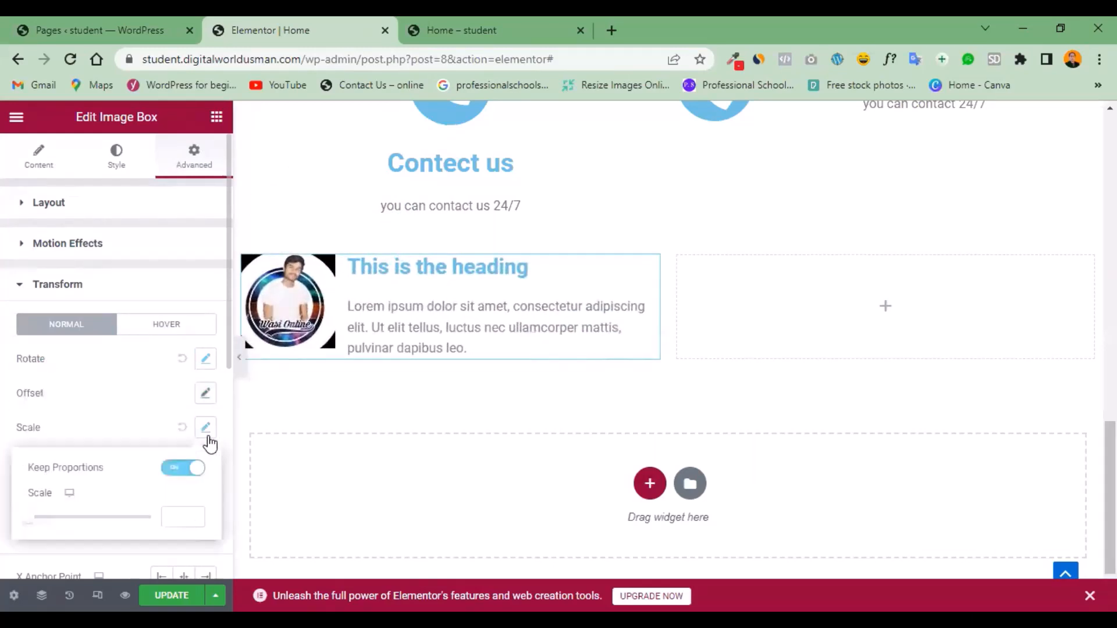
mouse_move(145, 415)
left_mouse_down()
mouse_move(144, 344)
mouse_move(232, 349)
mouse_move(282, 323)
mouse_move(326, 320)
mouse_move(134, 398)
left_mouse_up()
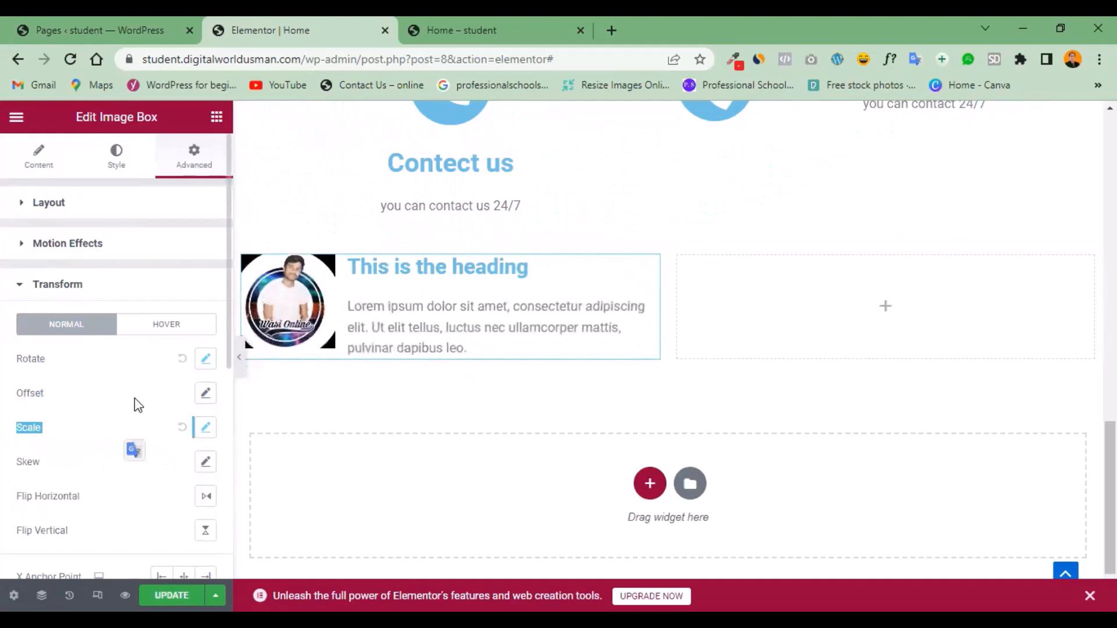
Try another rotation angle on the image box's hover state.
left_click(161, 324)
left_click(204, 360)
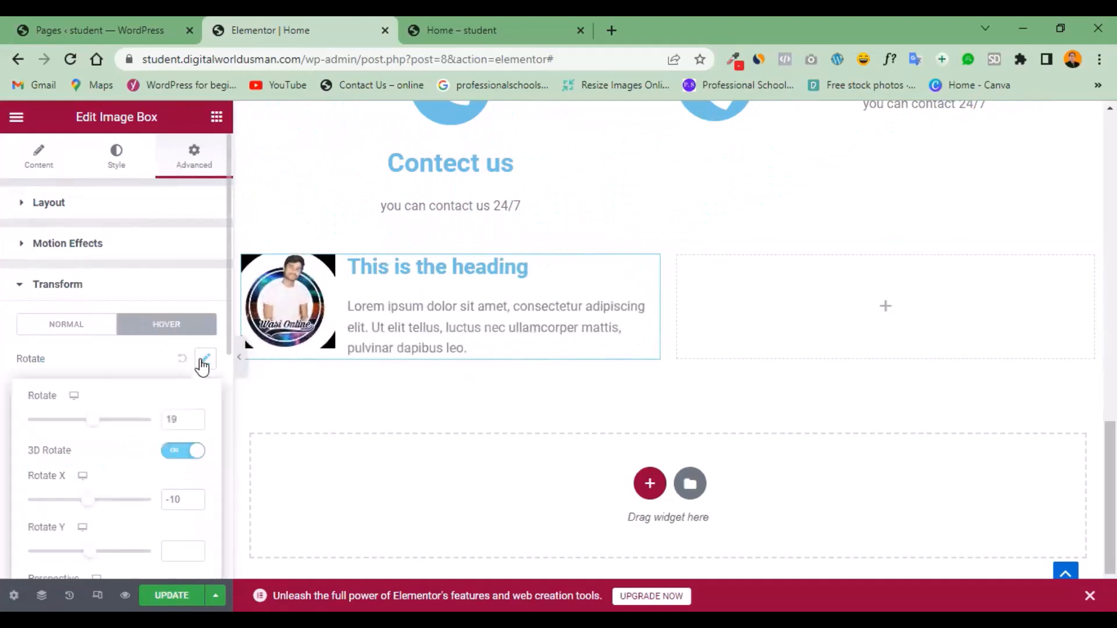
left_click_drag(102, 420, 108, 422)
left_click(125, 362)
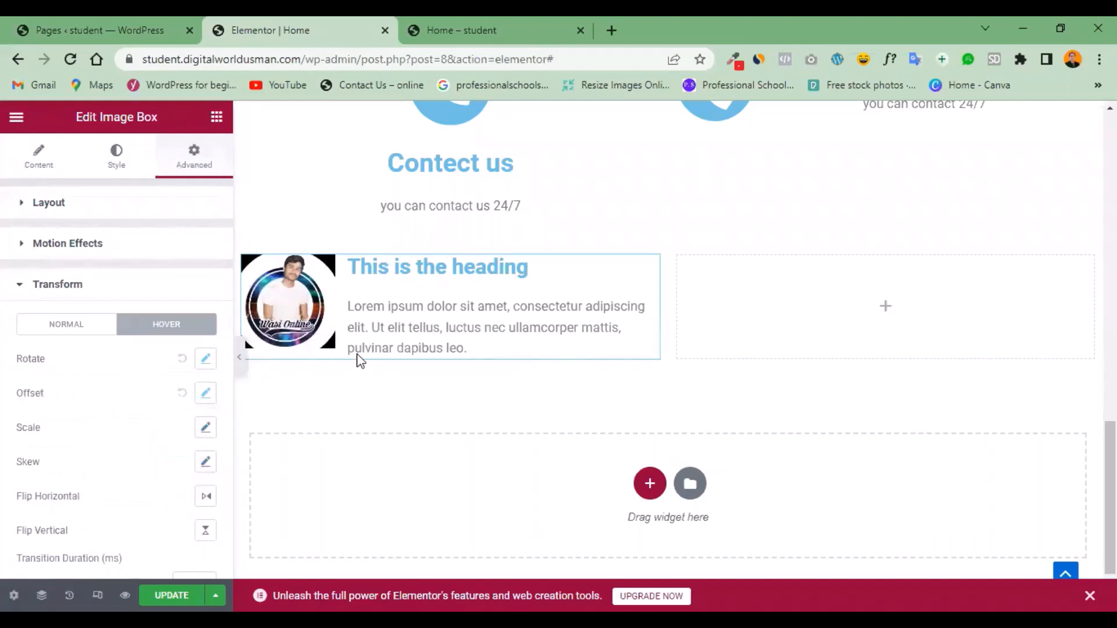
Reset the Offset and Rotate transforms on the image box's hover state.
left_click(181, 394)
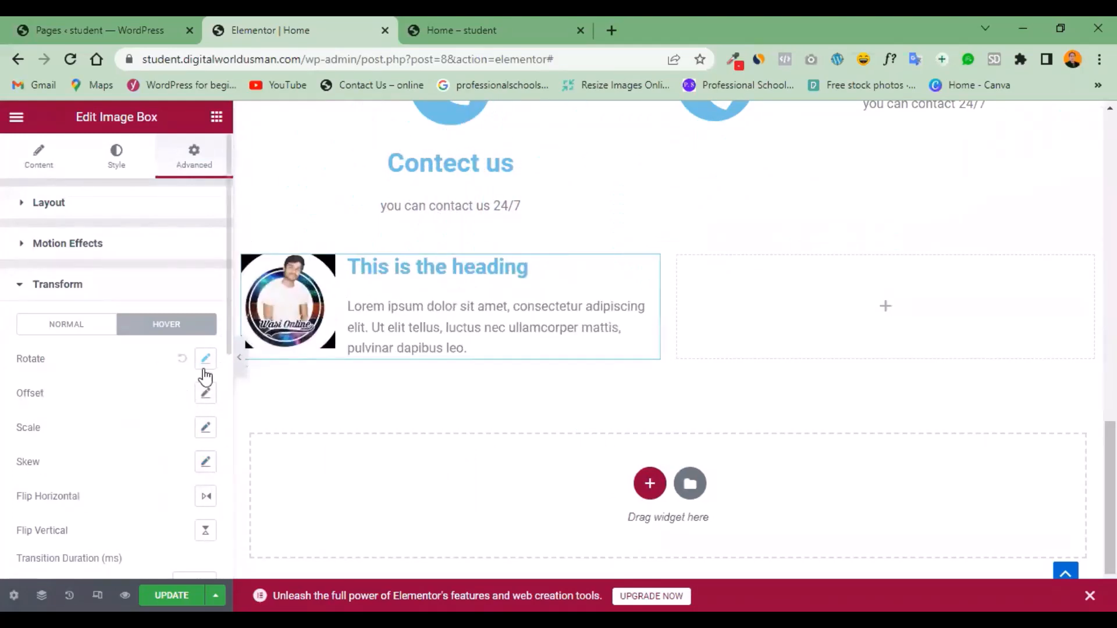
left_click(182, 358)
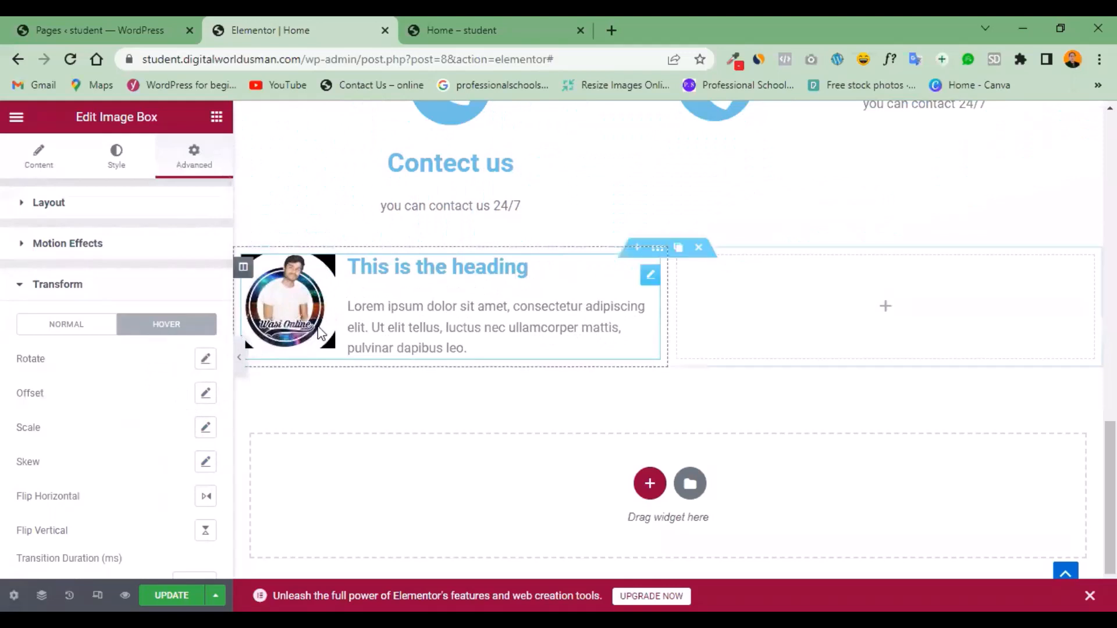
Turn off 3D Rotate and set the image box's hover rotation to 6.
left_click(206, 358)
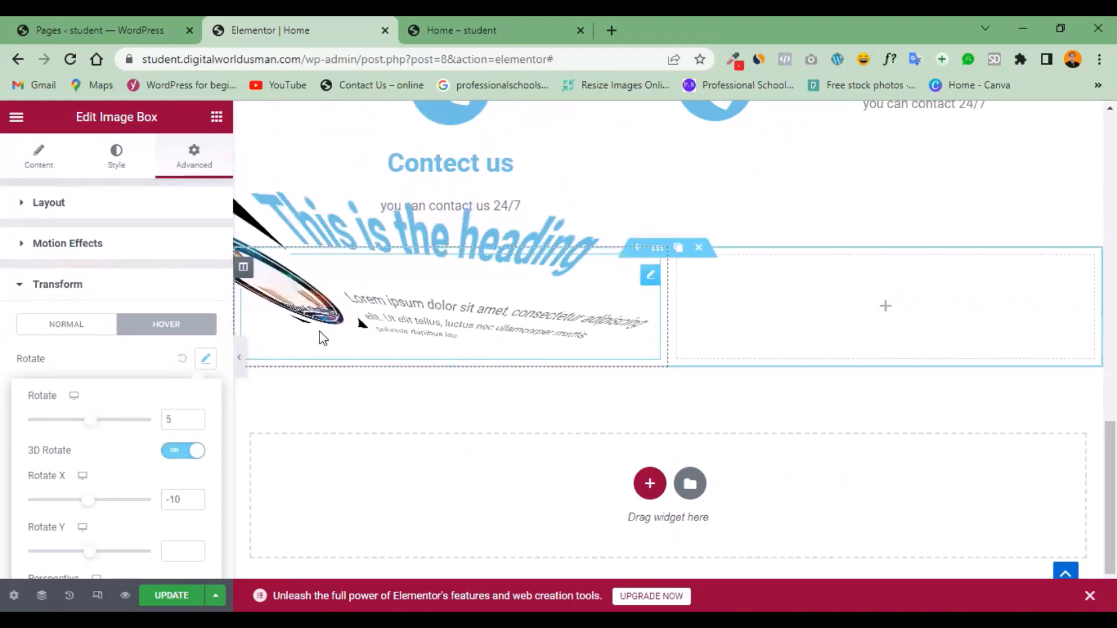
left_click(179, 451)
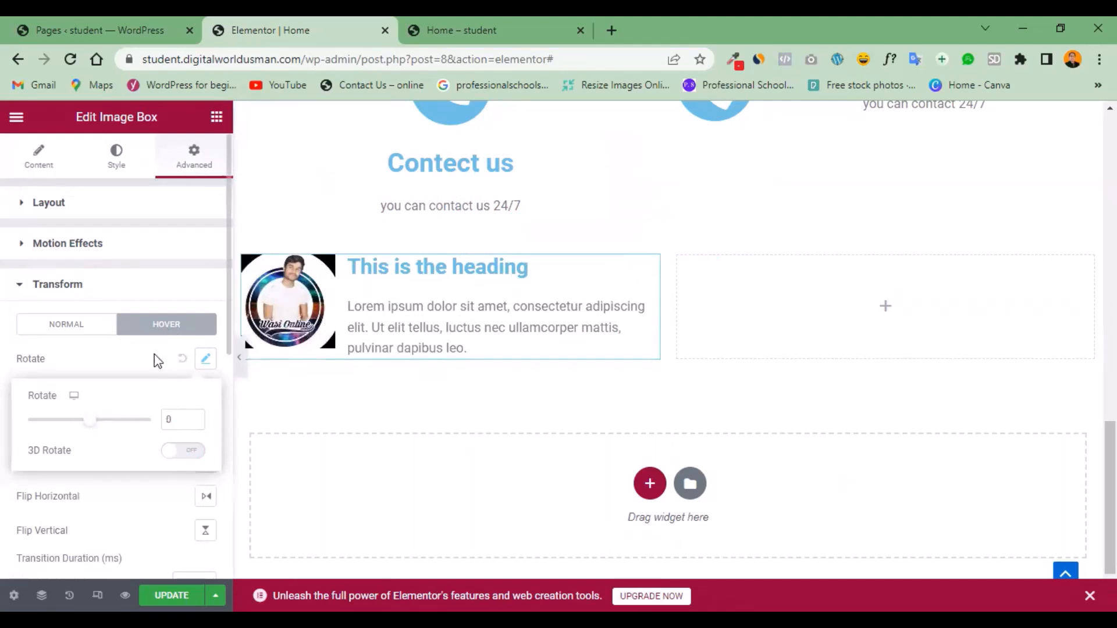
left_click_drag(93, 429, 72, 429)
left_click_drag(75, 428, 99, 429)
left_click_drag(88, 425, 88, 425)
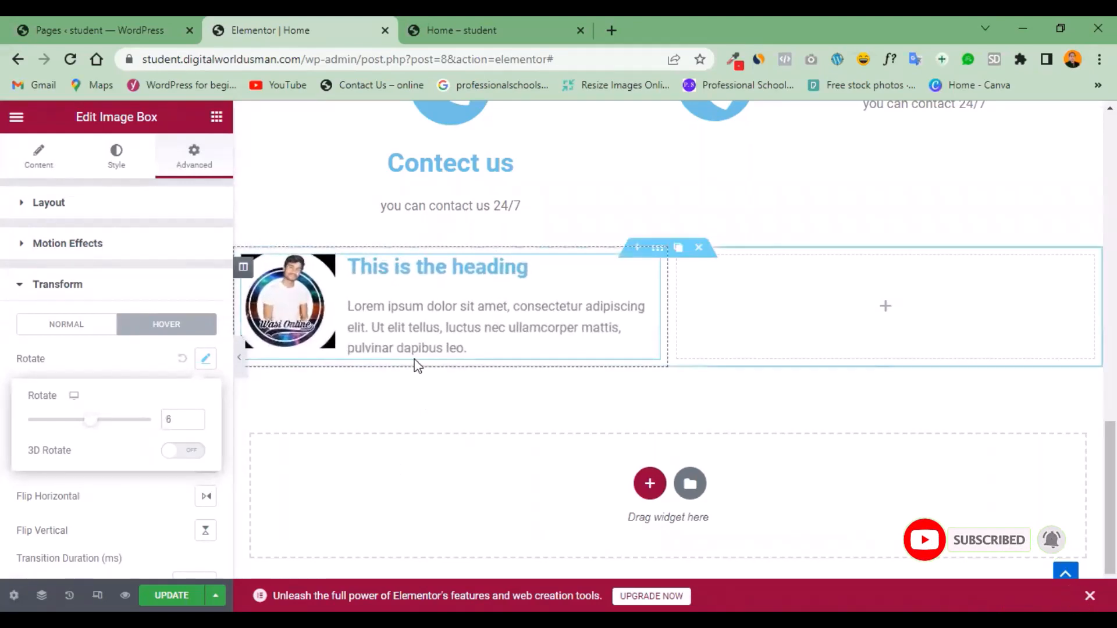
left_click(149, 362)
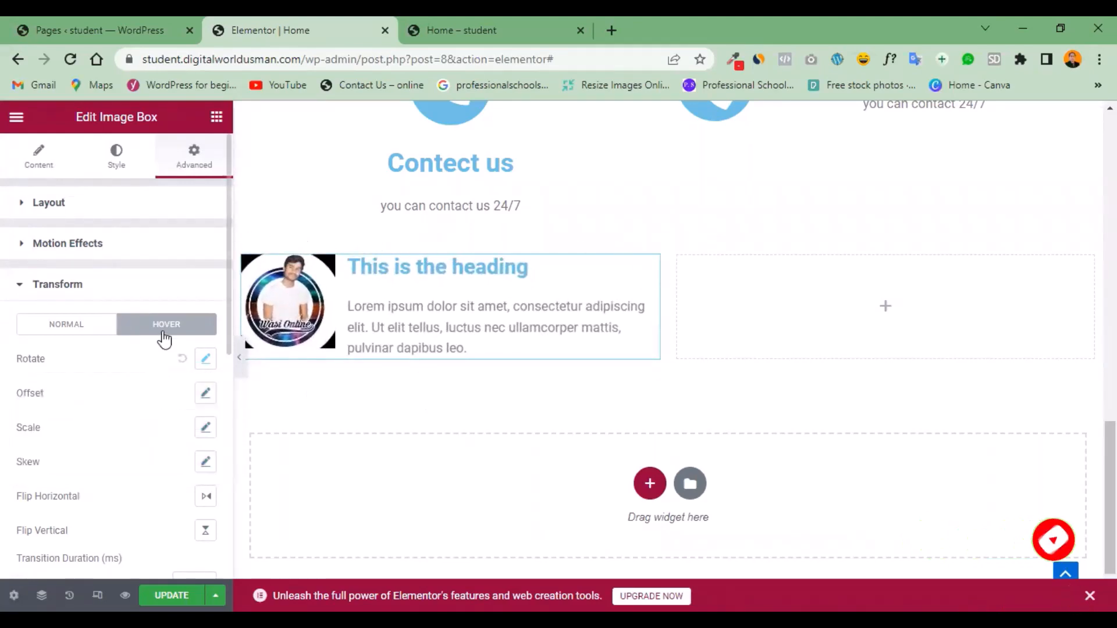
Update the page and check the image box's hover effect in the Home page preview.
key("ctrl+s")
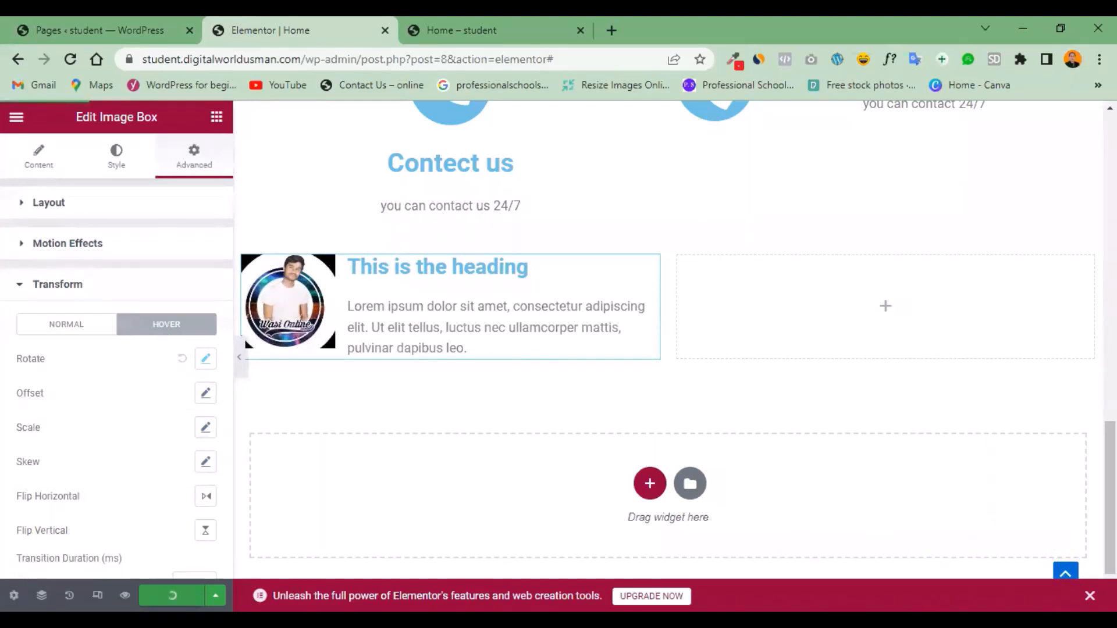
left_click(455, 30)
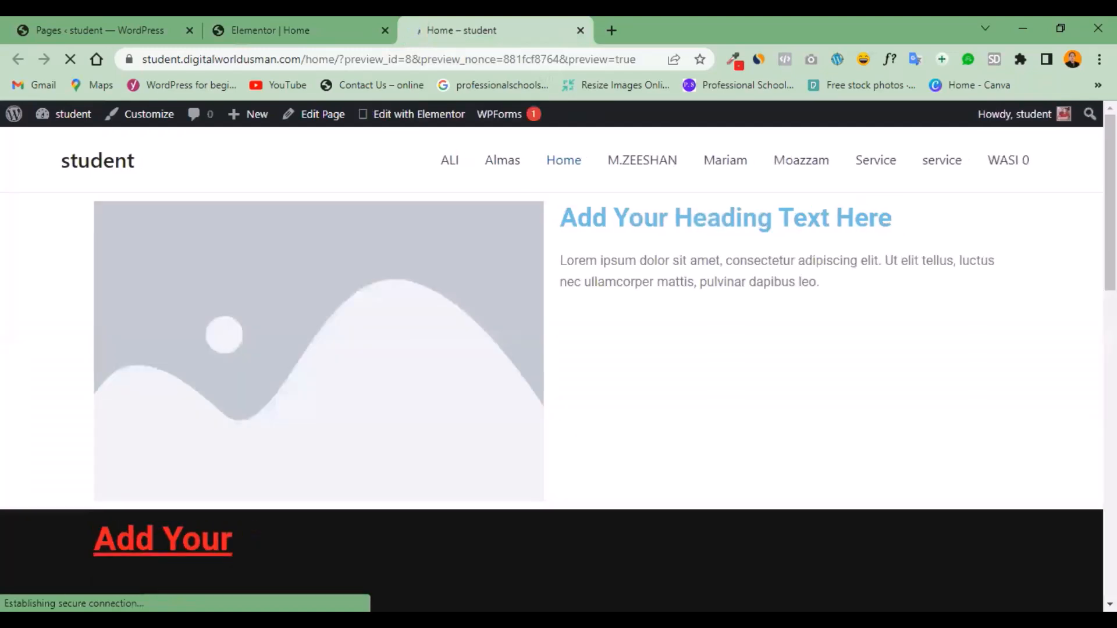
scroll(551, 356, "down", 4)
scroll(558, 349, "down", 8)
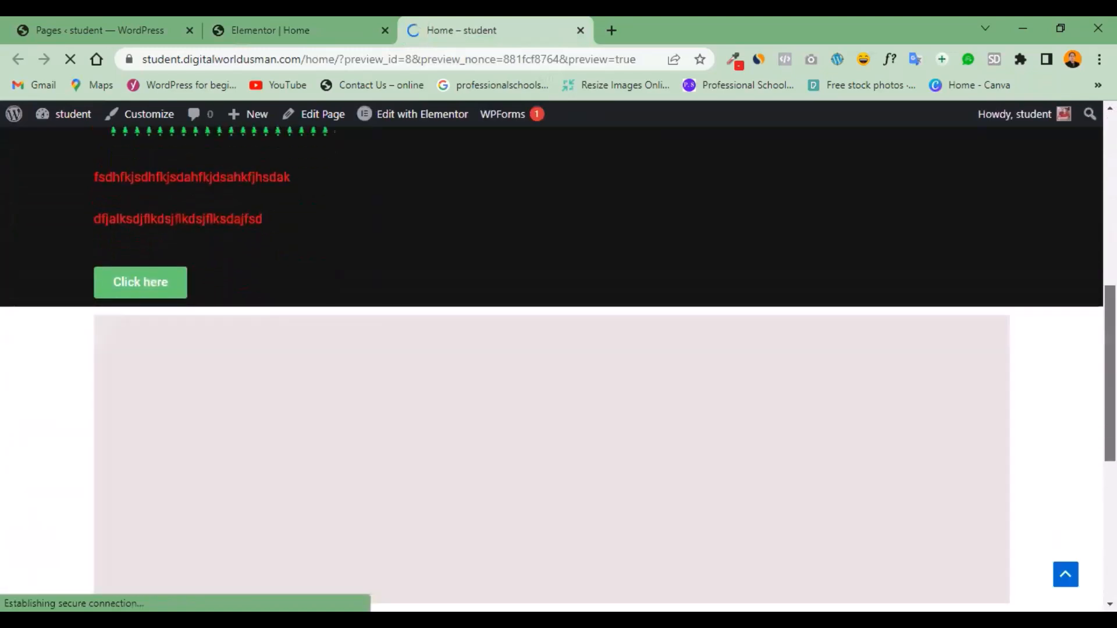
scroll(558, 349, "down", 2)
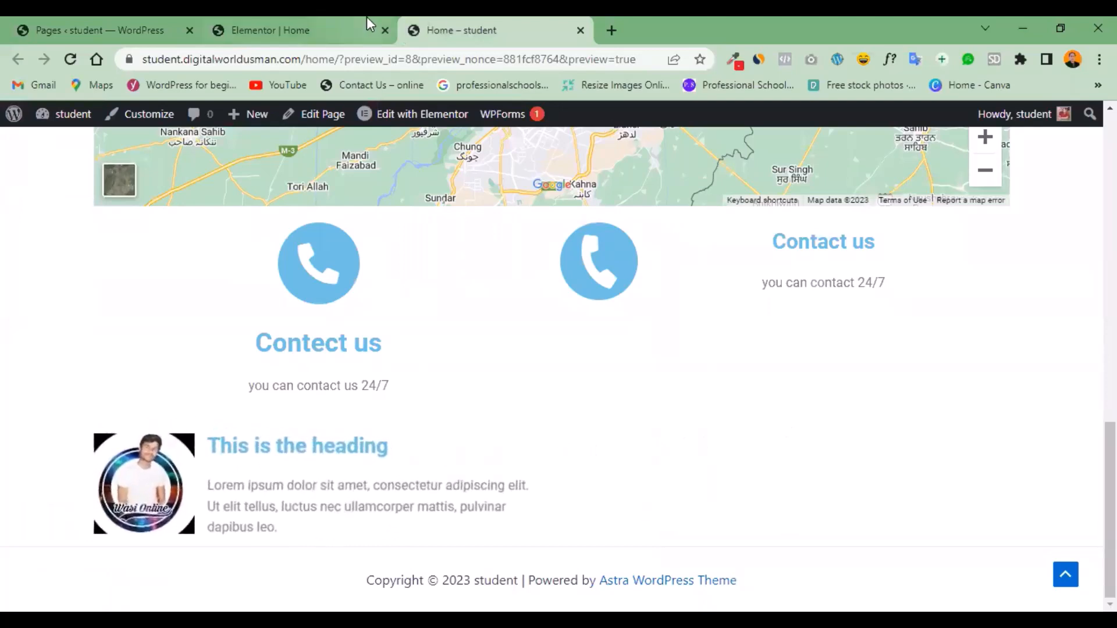
Return to the Elementor editor and compare the image box's Normal and Hover transform settings.
left_click(340, 21)
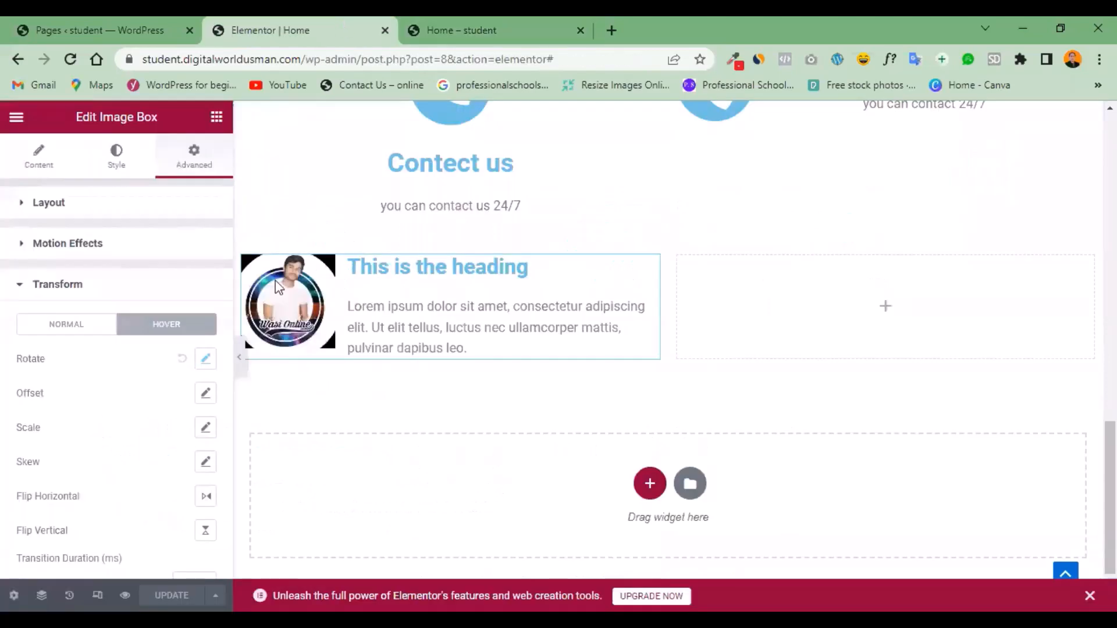
left_click(69, 339)
left_click(130, 329)
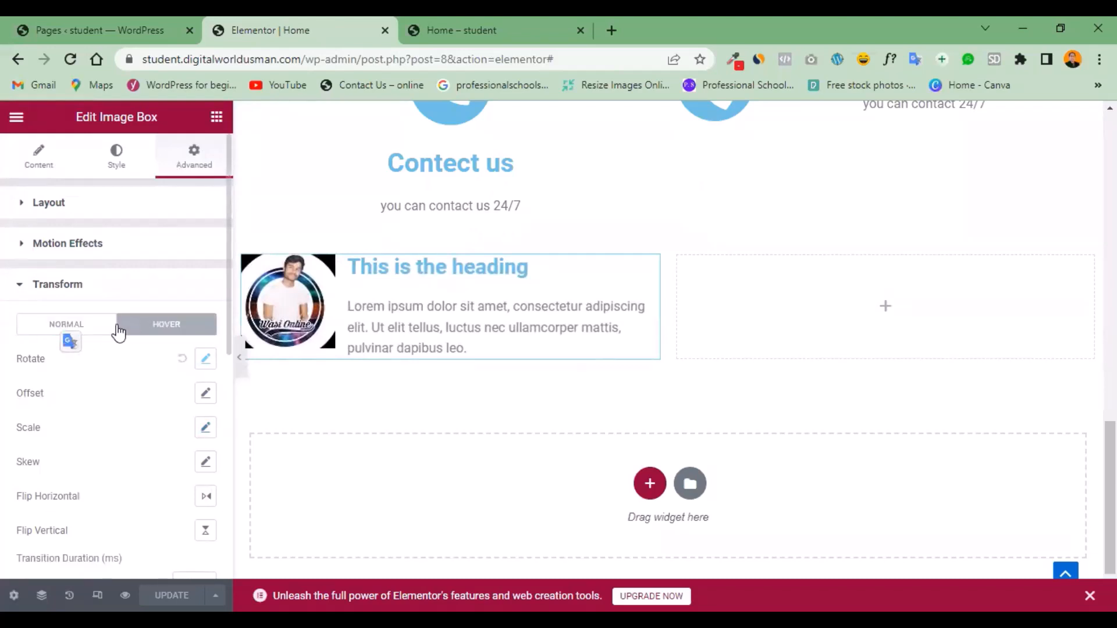
left_click(64, 331)
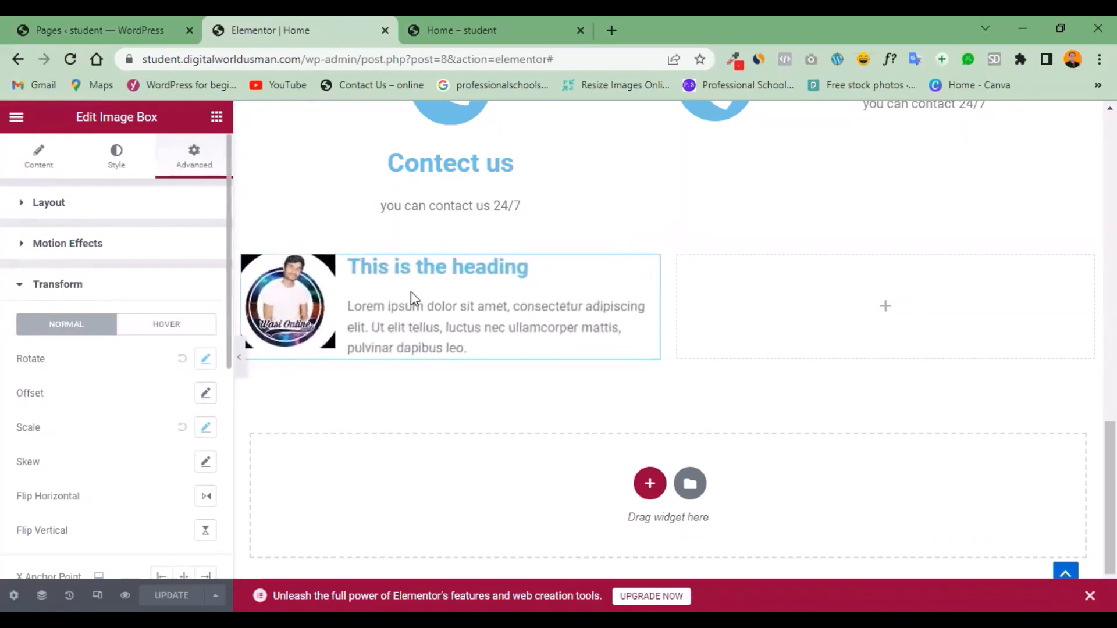
left_click(163, 331)
left_click(77, 332)
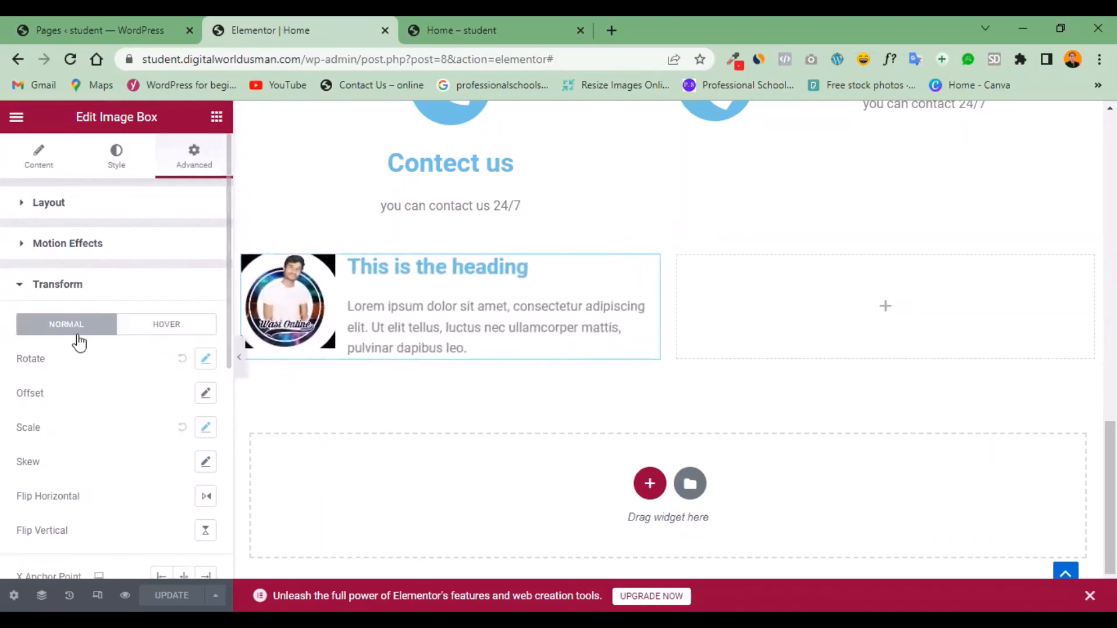
Reset Rotate and Scale on the image box's normal state and Rotate on its hover state.
left_click(182, 361)
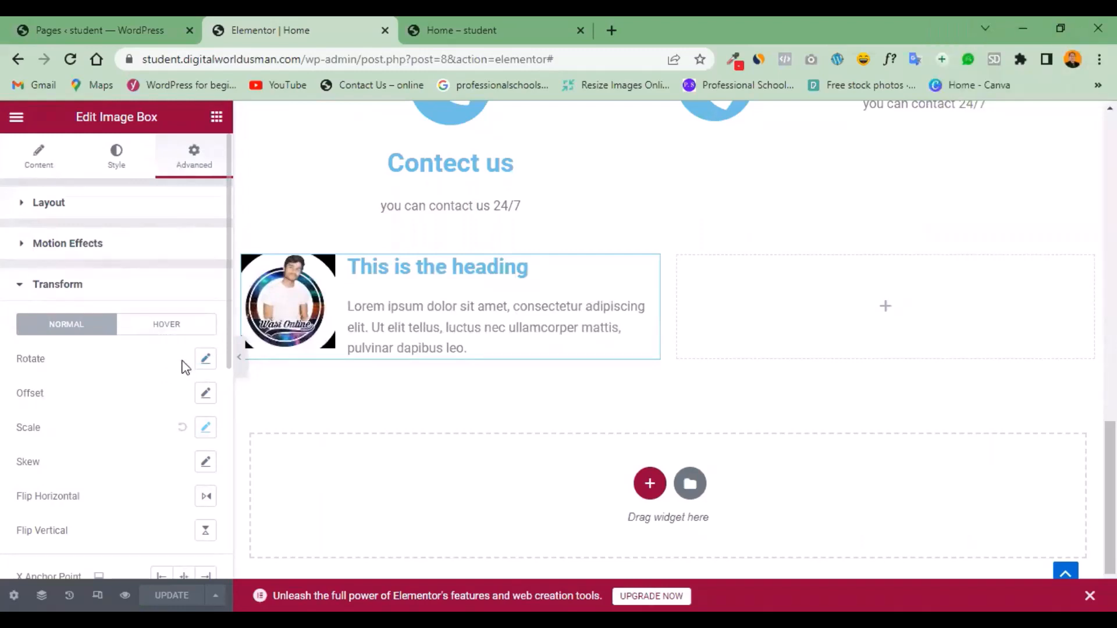
left_click(182, 432)
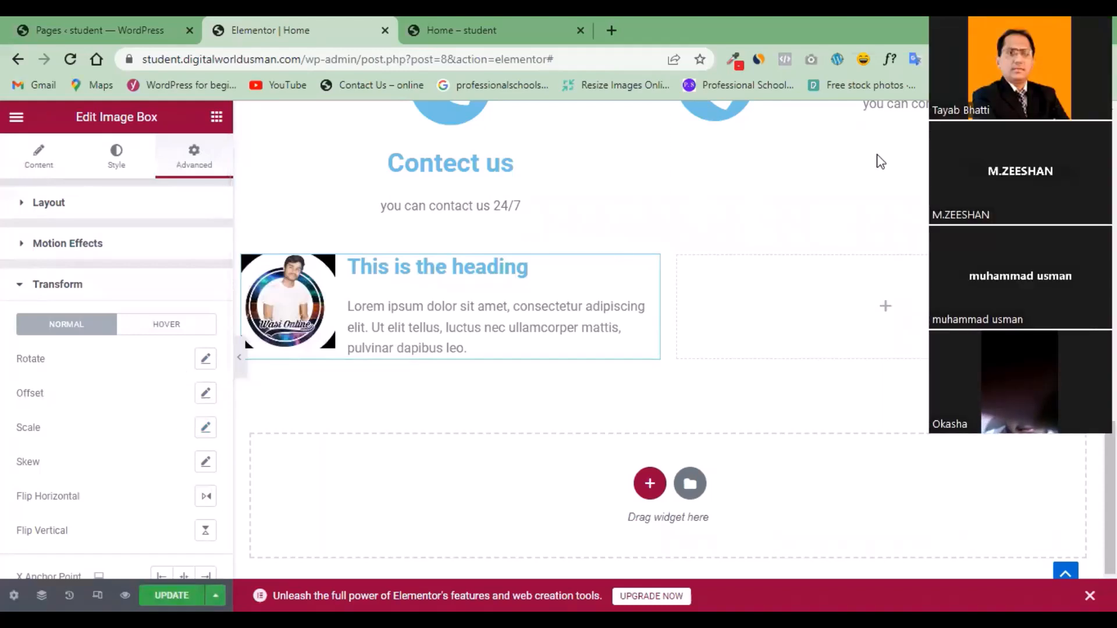
left_click(175, 326)
left_click(178, 361)
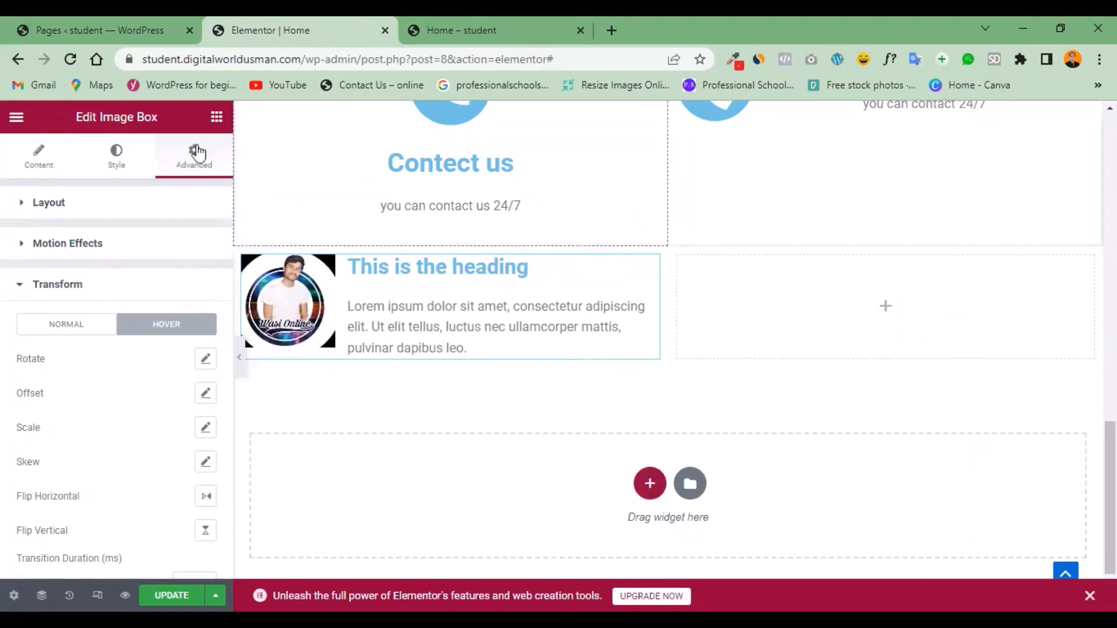
Display the widget list and locate the WPForms widget in the Basic group.
left_click(216, 118)
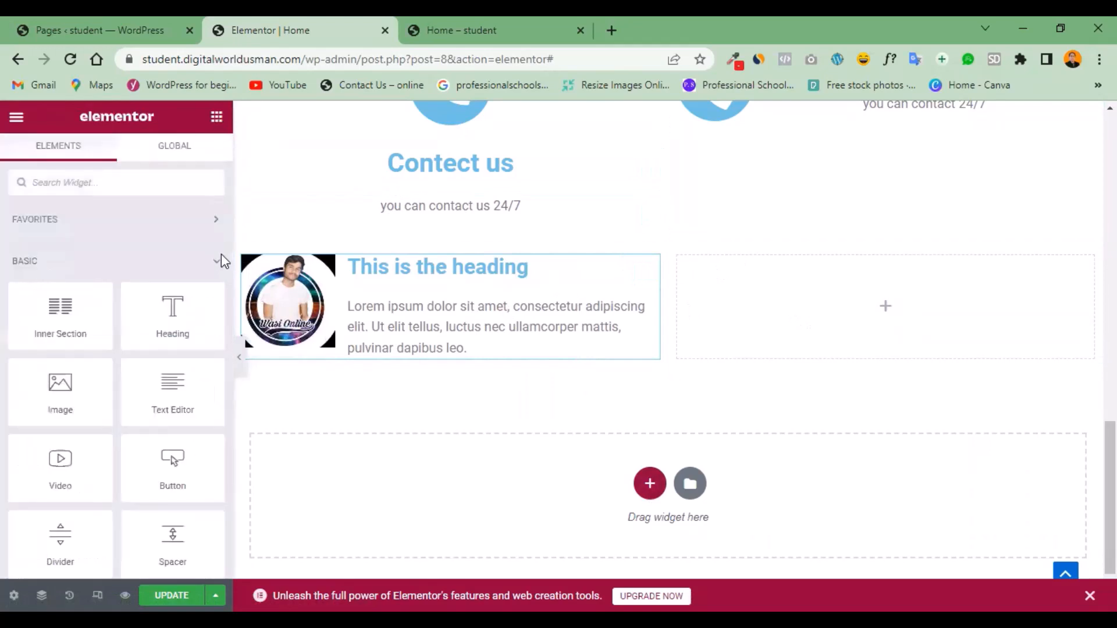
left_click_drag(227, 238, 224, 296)
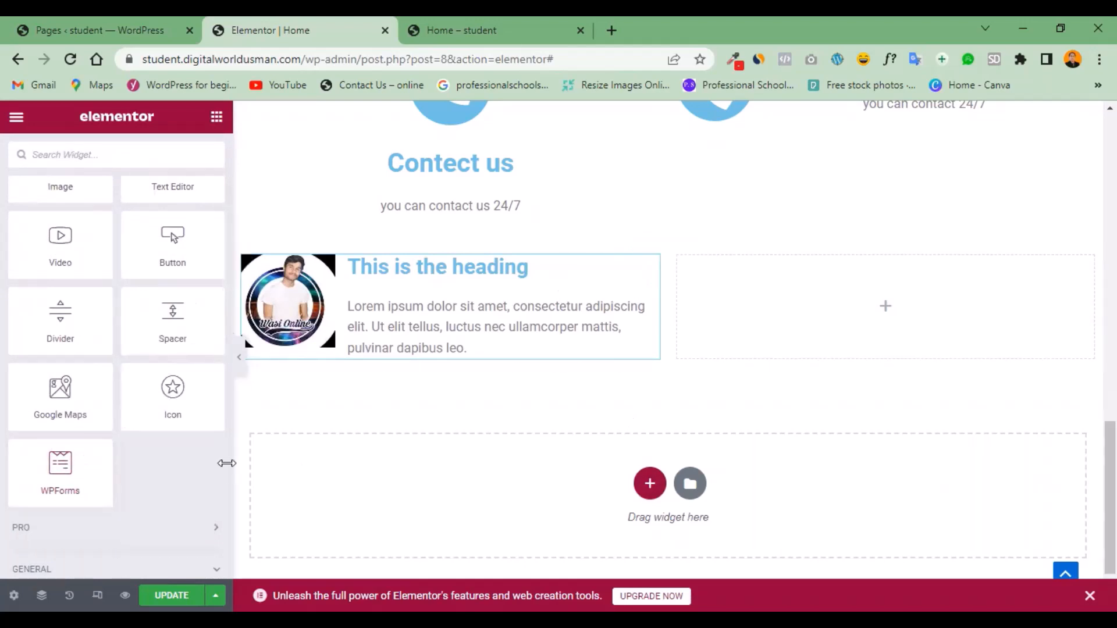
Switch to the WordPress admin and start a new form in the WPForms builder.
left_click(62, 23)
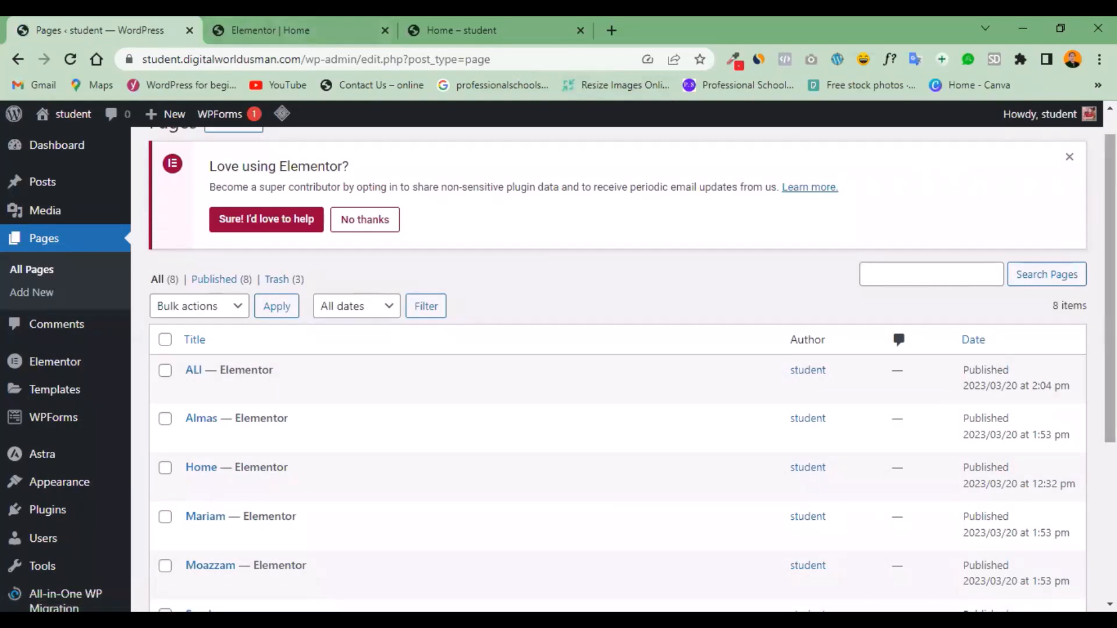
scroll(617, 372, "down", 5)
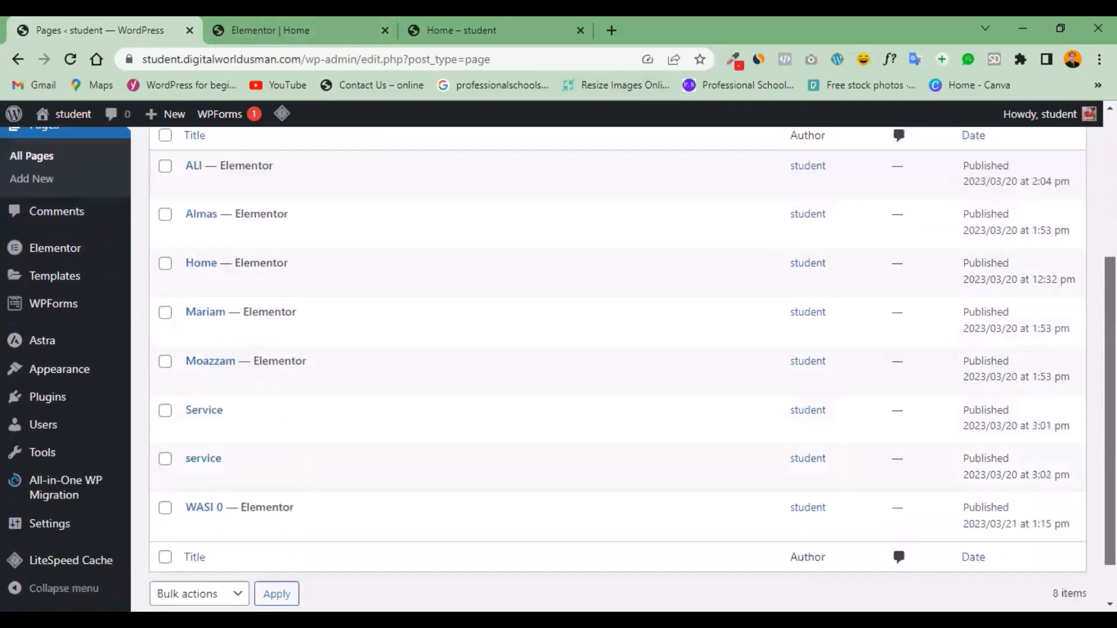
scroll(617, 373, "up", 2)
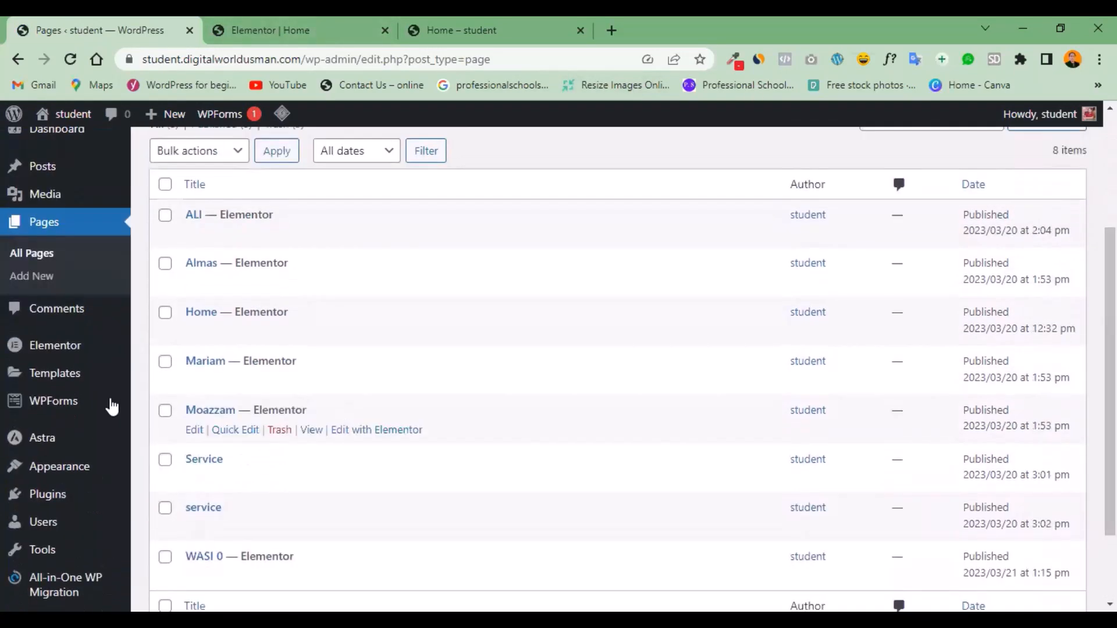
mouse_move(72, 413)
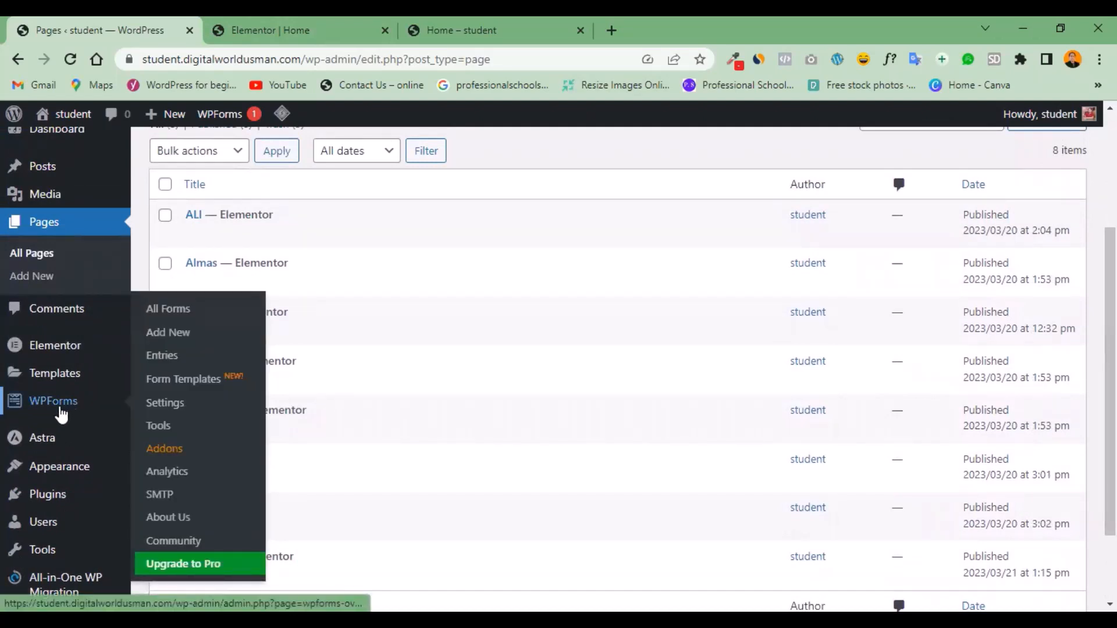
left_click(171, 327)
left_click(169, 315)
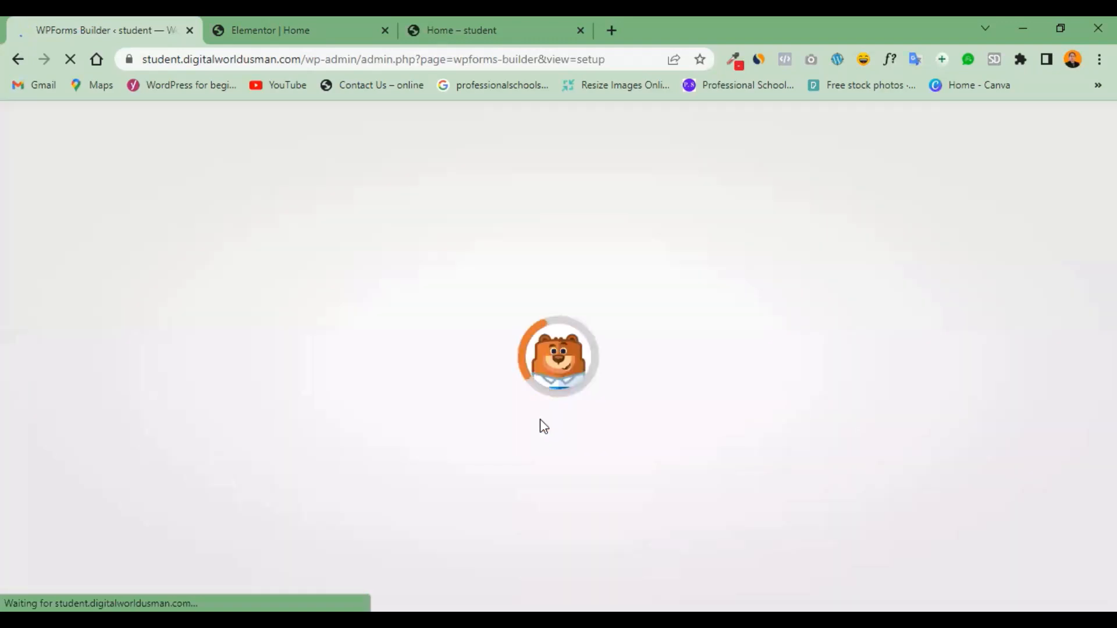
left_click(543, 421)
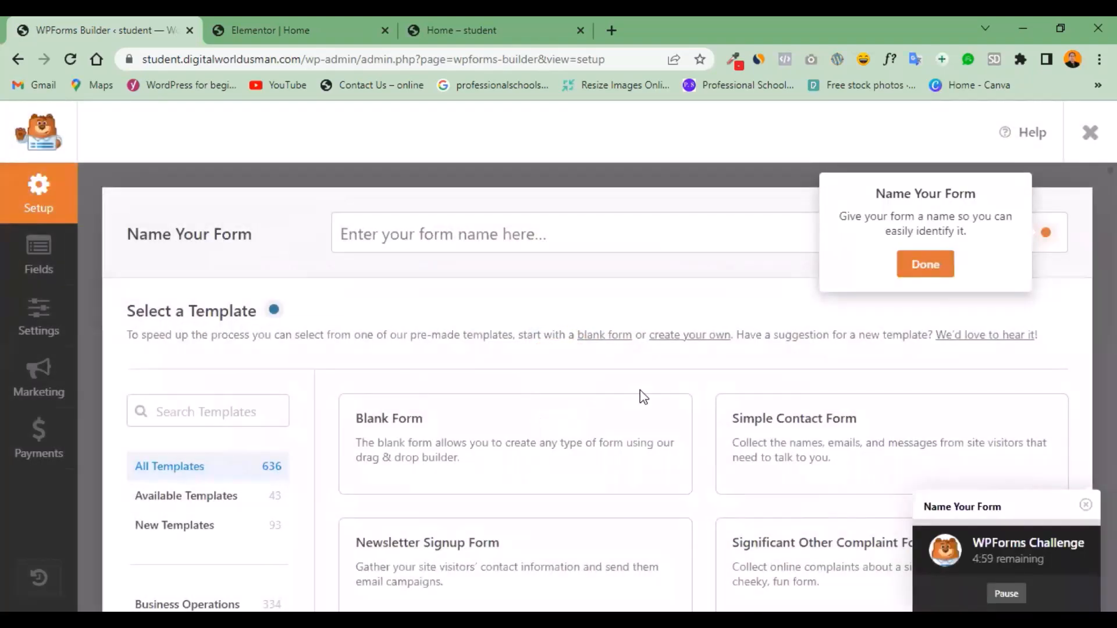
Leave the form name empty and create the form from the Blank Form template.
mouse_move(572, 490)
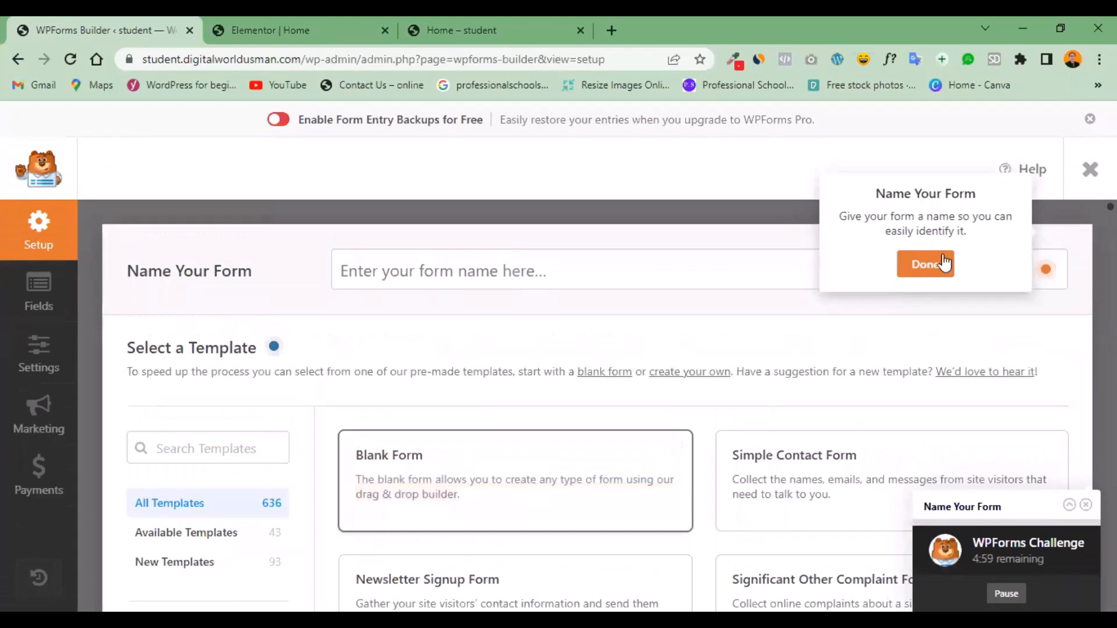
left_click(923, 264)
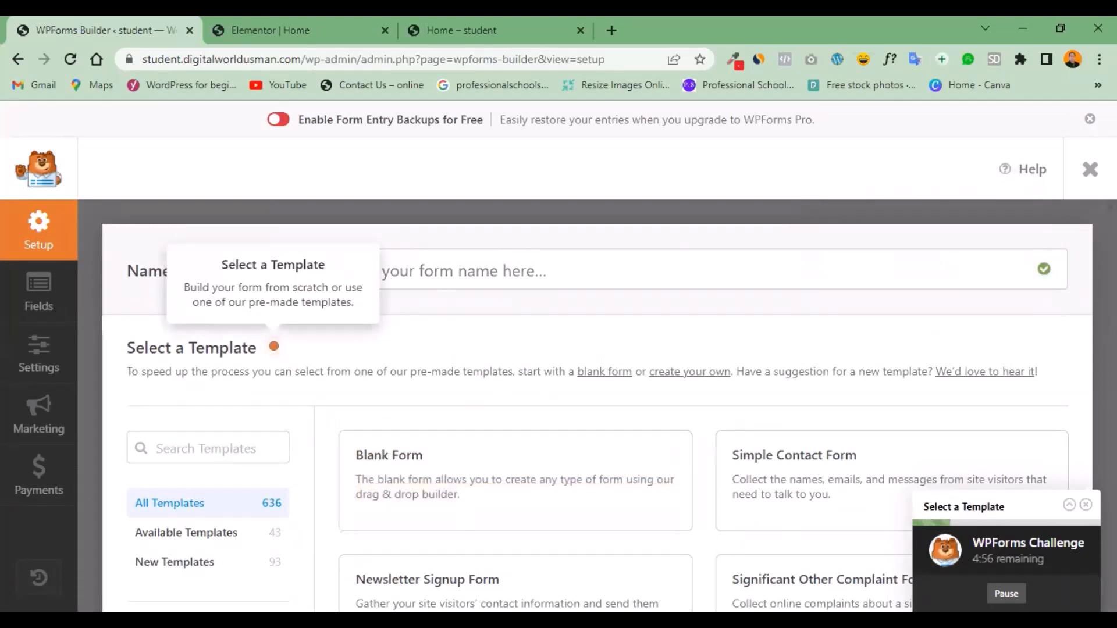
mouse_move(895, 466)
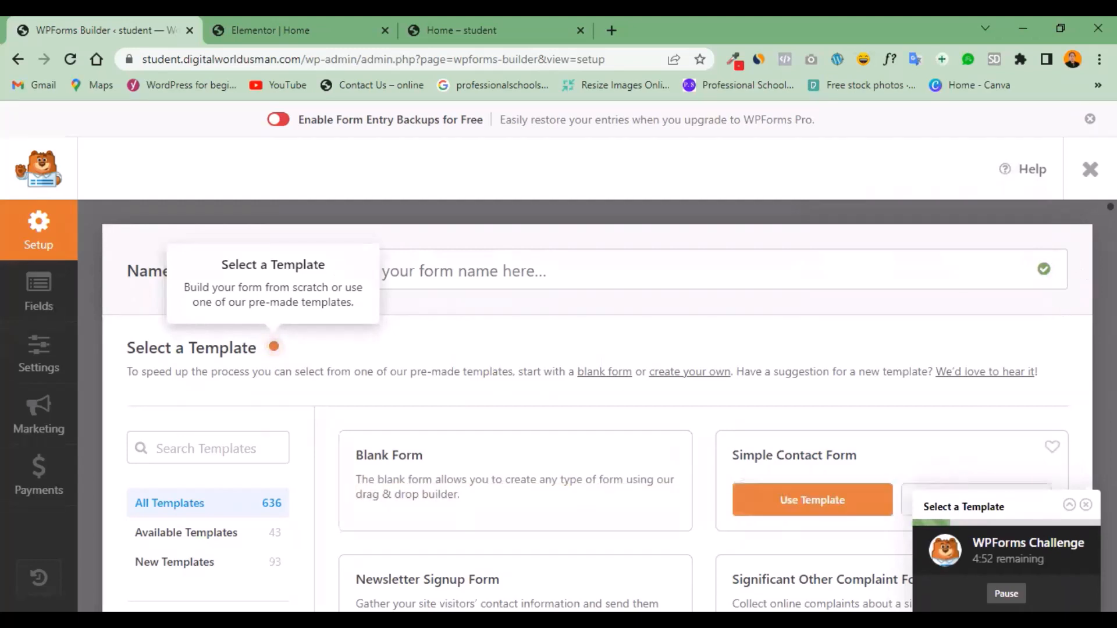
mouse_move(468, 464)
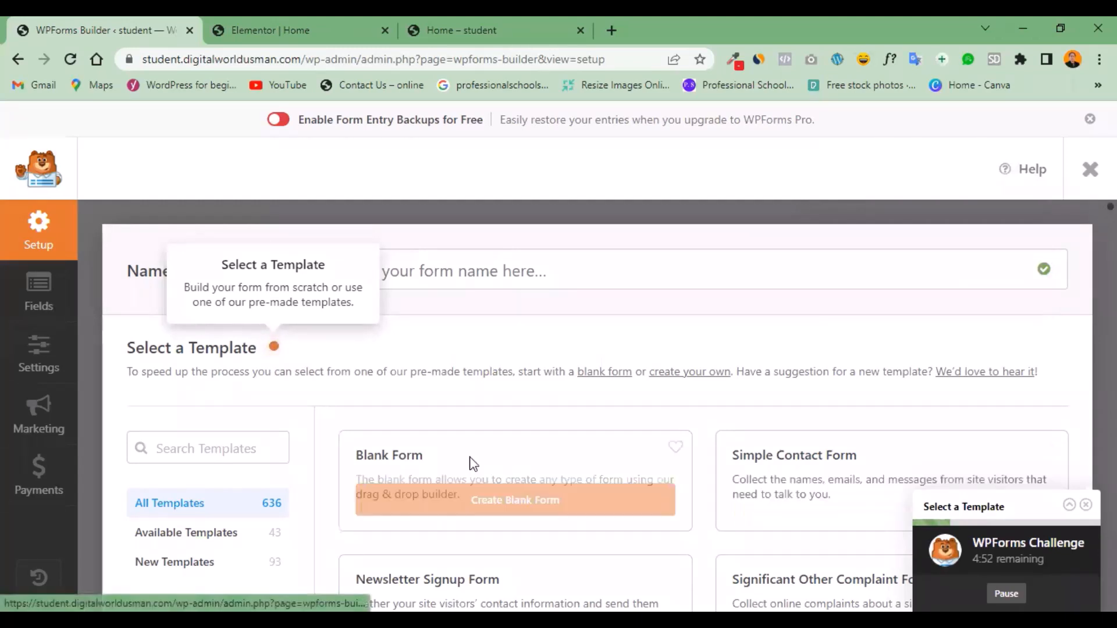
left_click(488, 501)
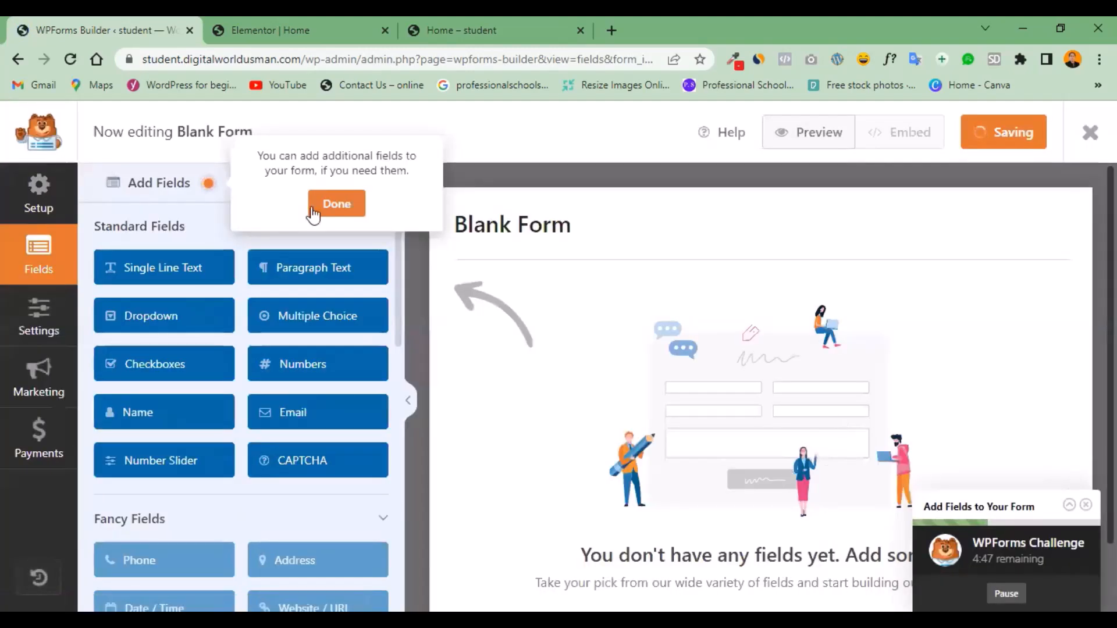
Dismiss the WPForms Challenge guide and open the form's General settings.
left_click(336, 203)
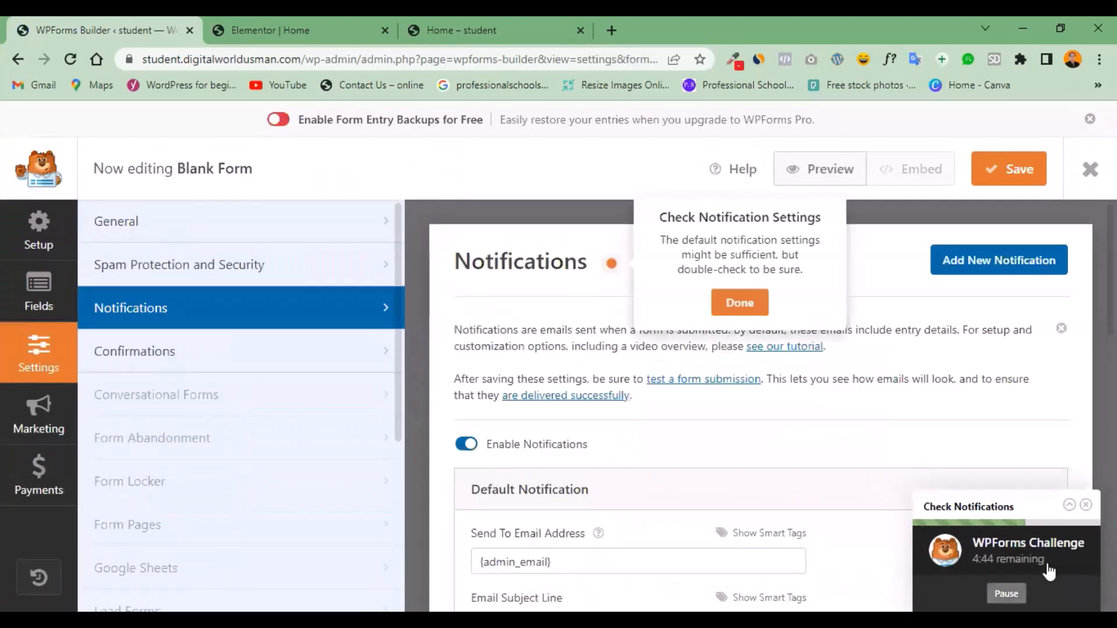
left_click(1084, 505)
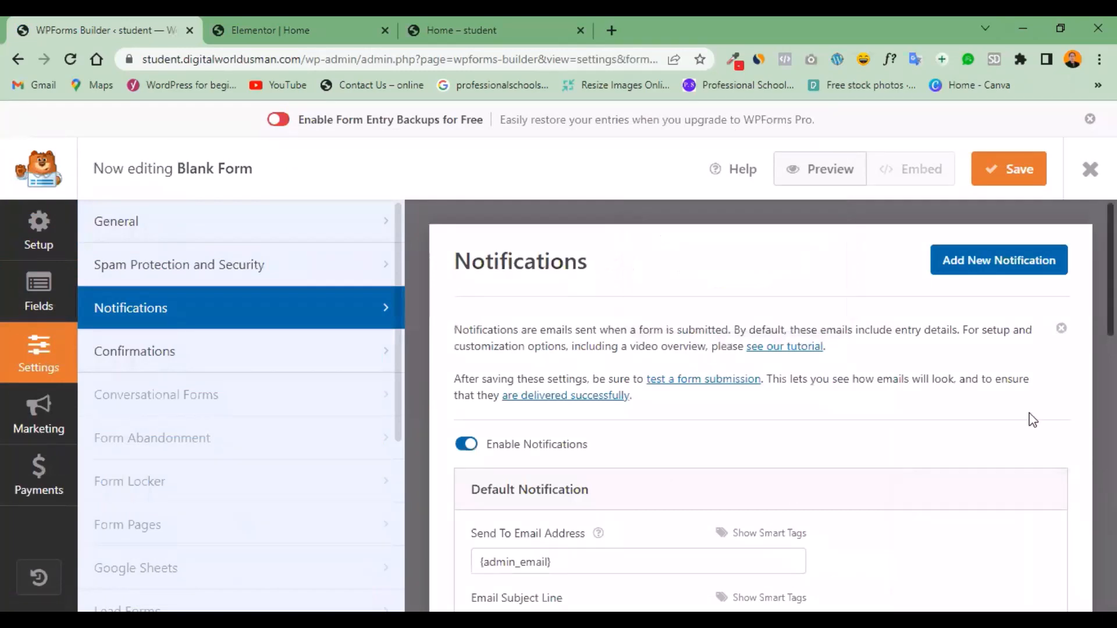
left_click(116, 223)
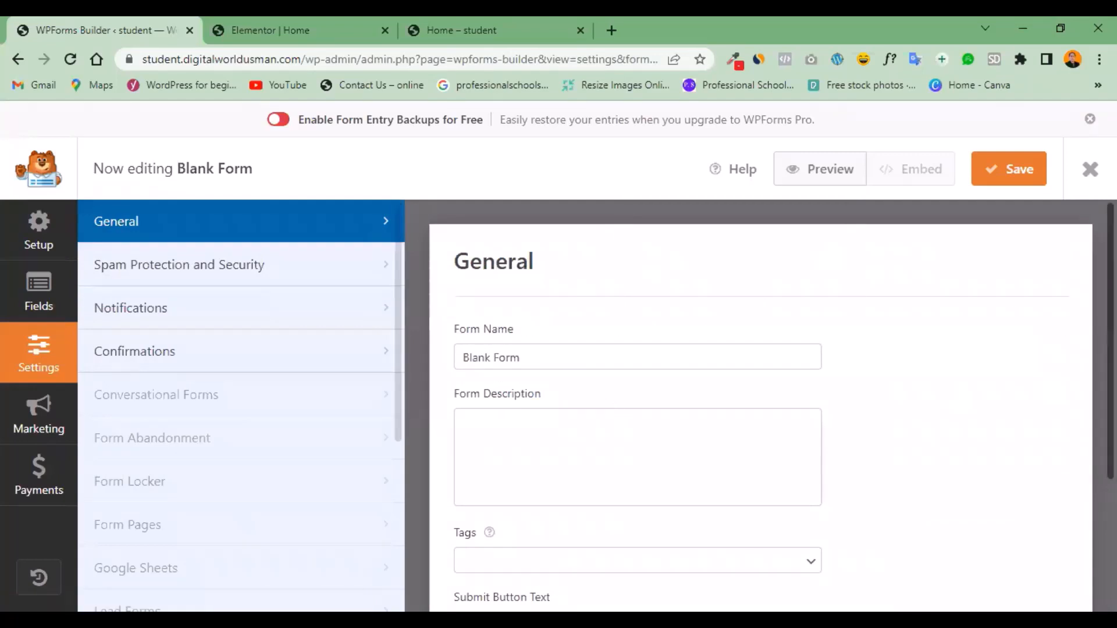
Return to the form's setup, rename the form to "Fist Form" and save it.
scroll(761, 407, "down", 3)
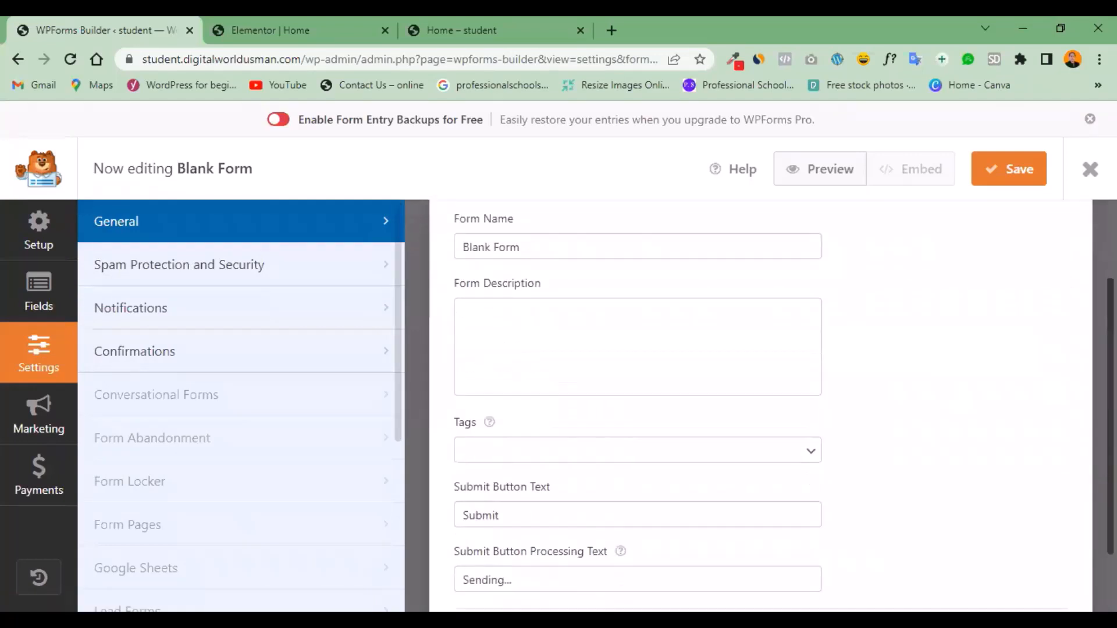
scroll(765, 384, "up", 2)
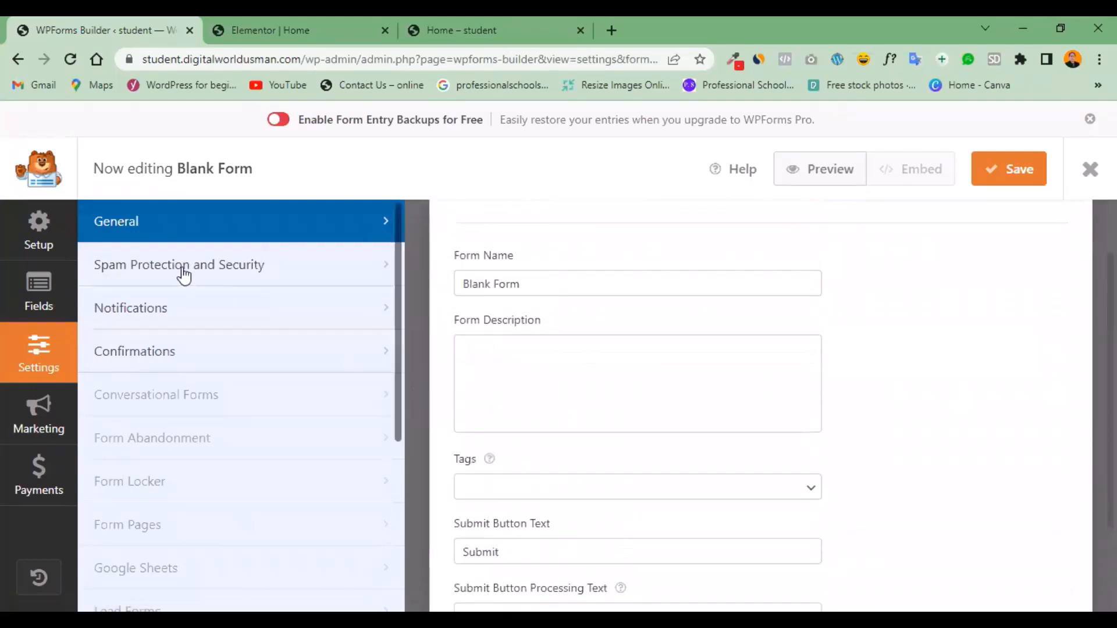
left_click(36, 234)
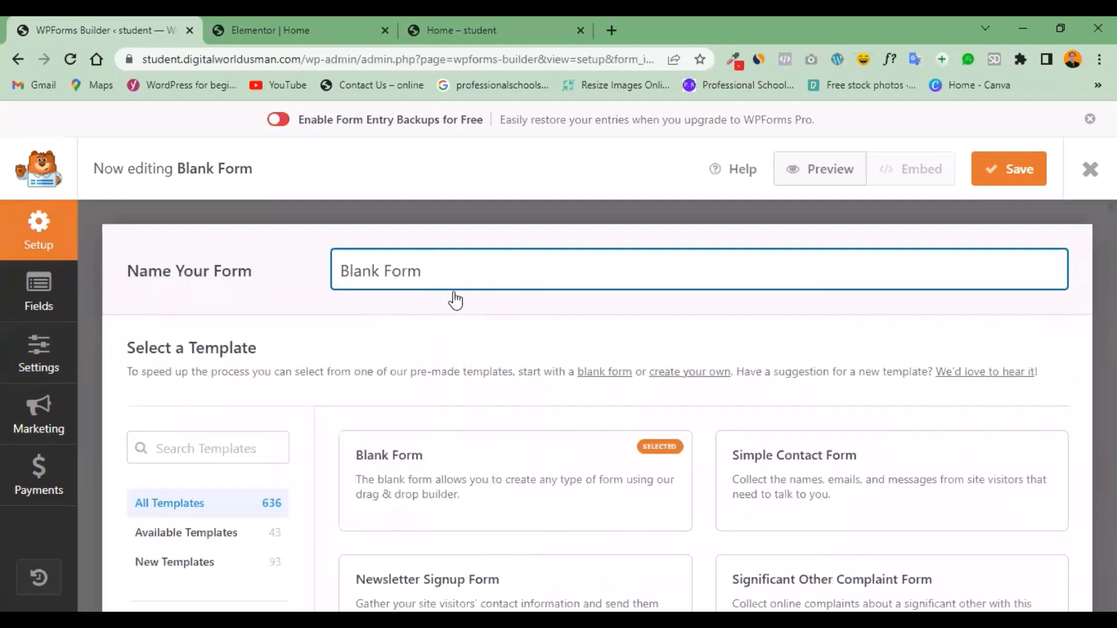
key("BackSpace")
key("BackSpace")
key("BackSpace")
key("BackSpace")
key("BackSpace")
key("BackSpace")
key("BackSpace")
key("BackSpace")
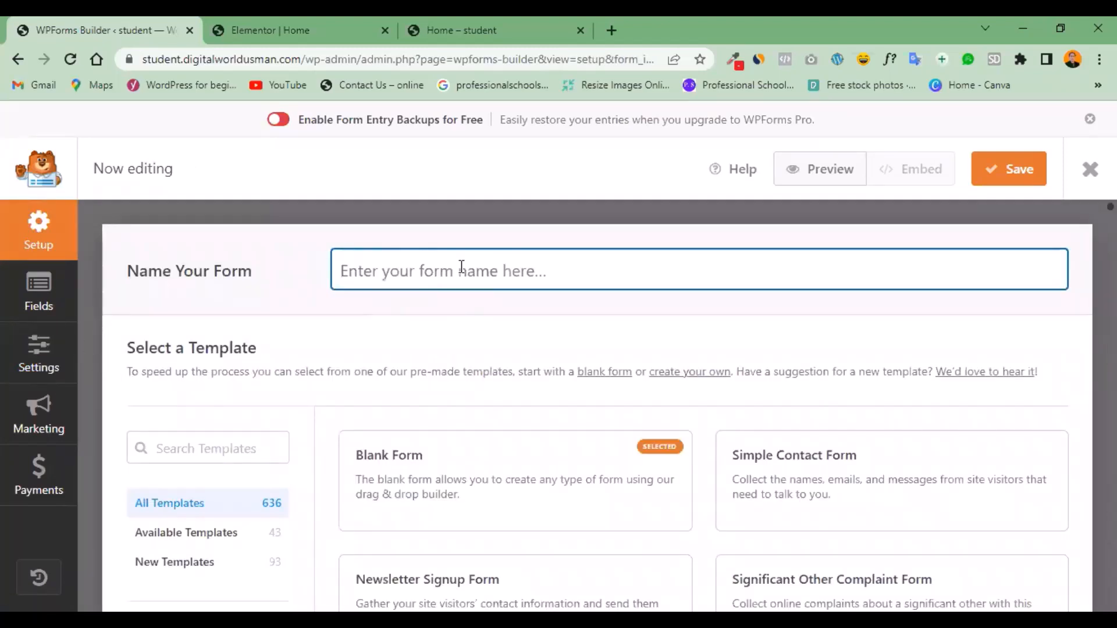
type("Fist")
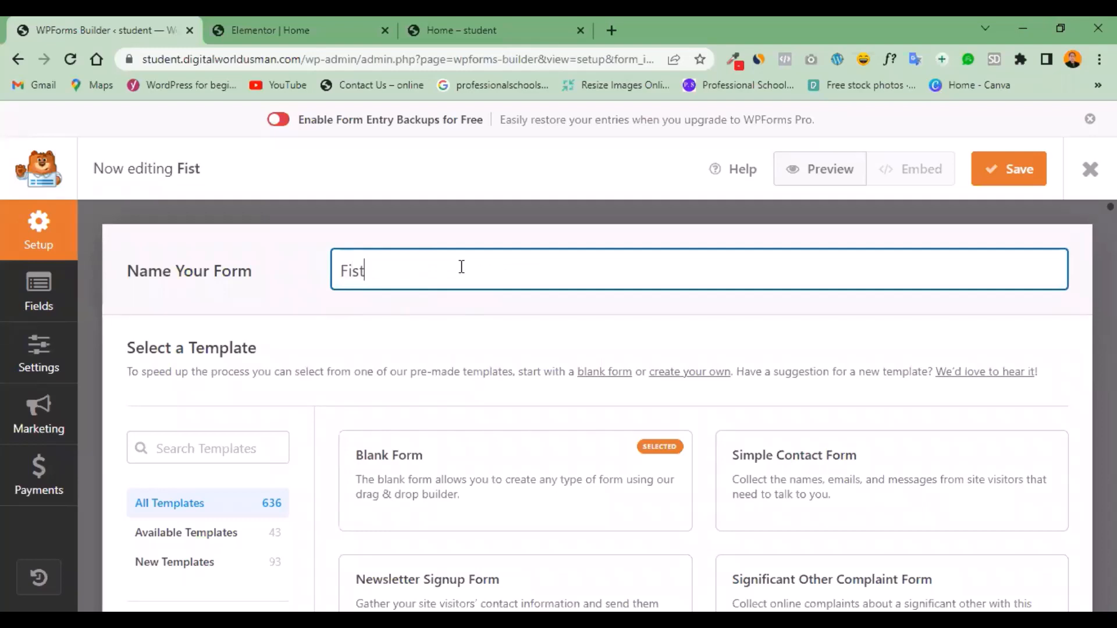
type(" Form")
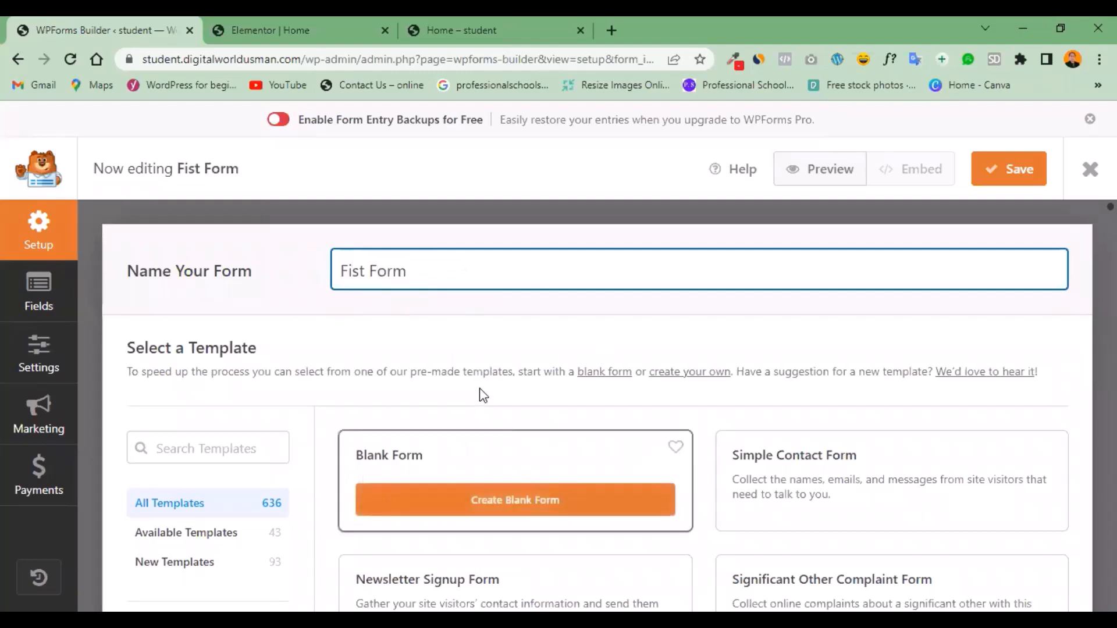
left_click(996, 180)
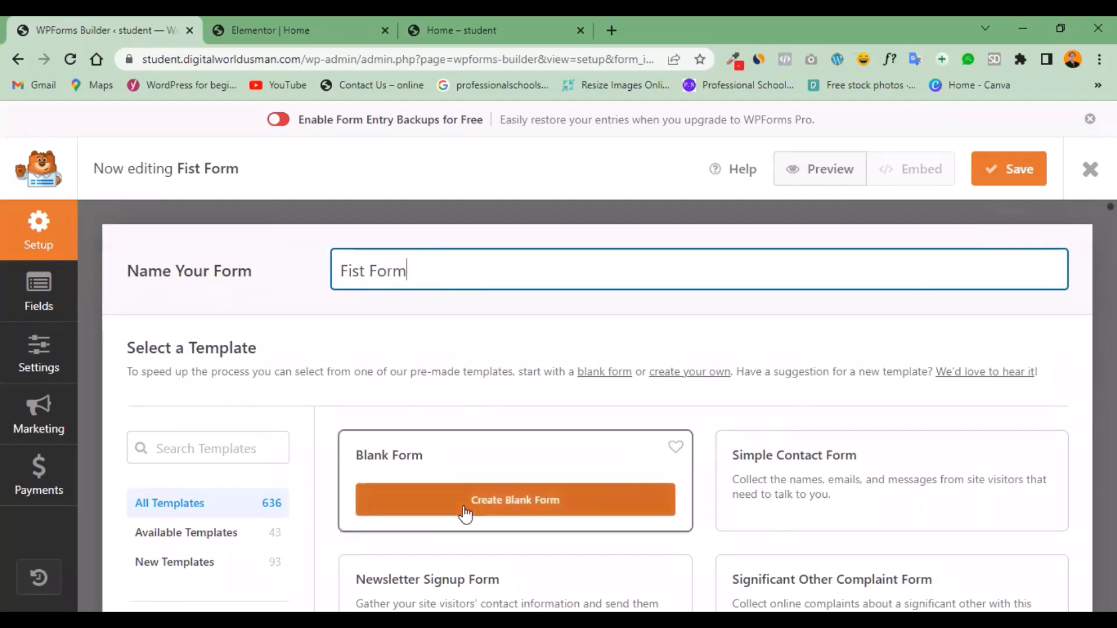
Reapply the Blank Form template, accepting the deletion of existing fields, and add a Name field to the form.
left_click(465, 512)
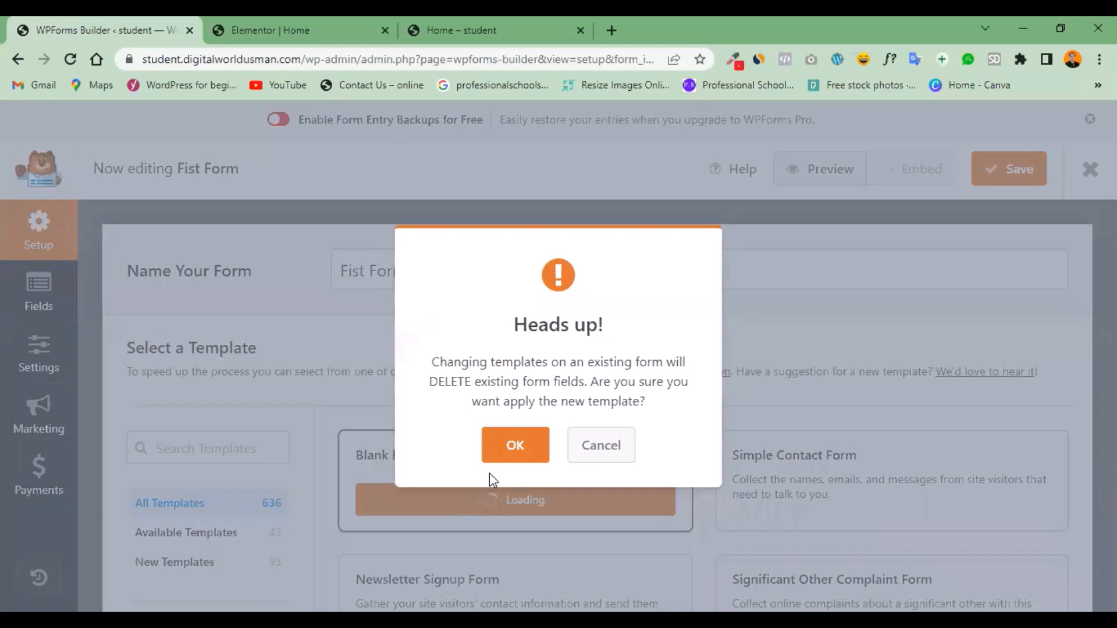
left_click(520, 447)
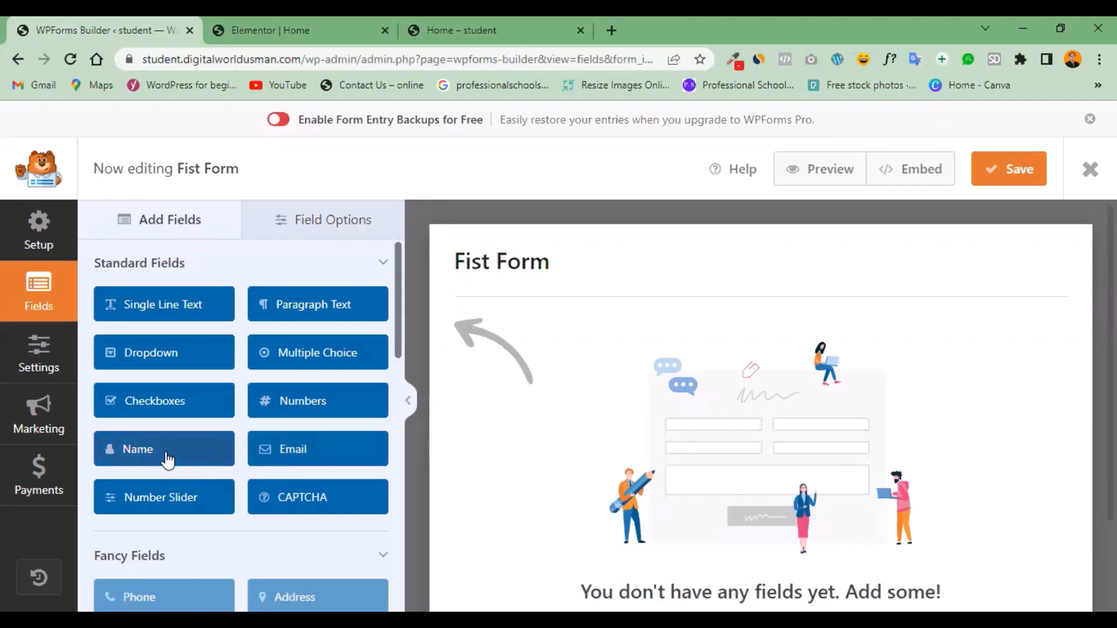
left_click_drag(168, 459, 165, 459)
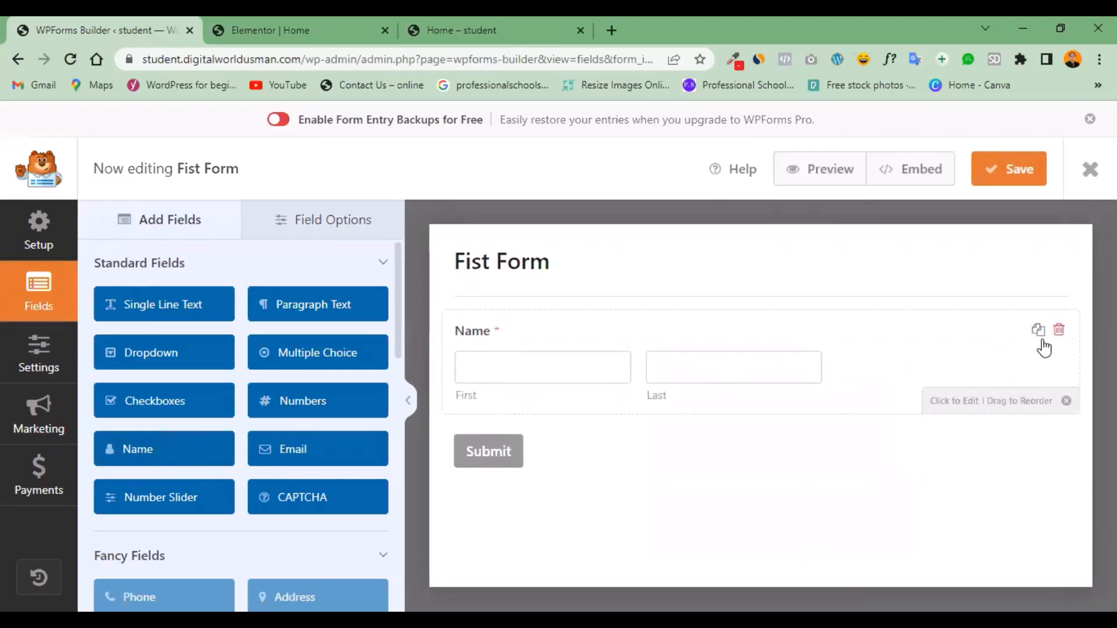
Open the Name field's options and make the field optional instead of required.
left_click(640, 352)
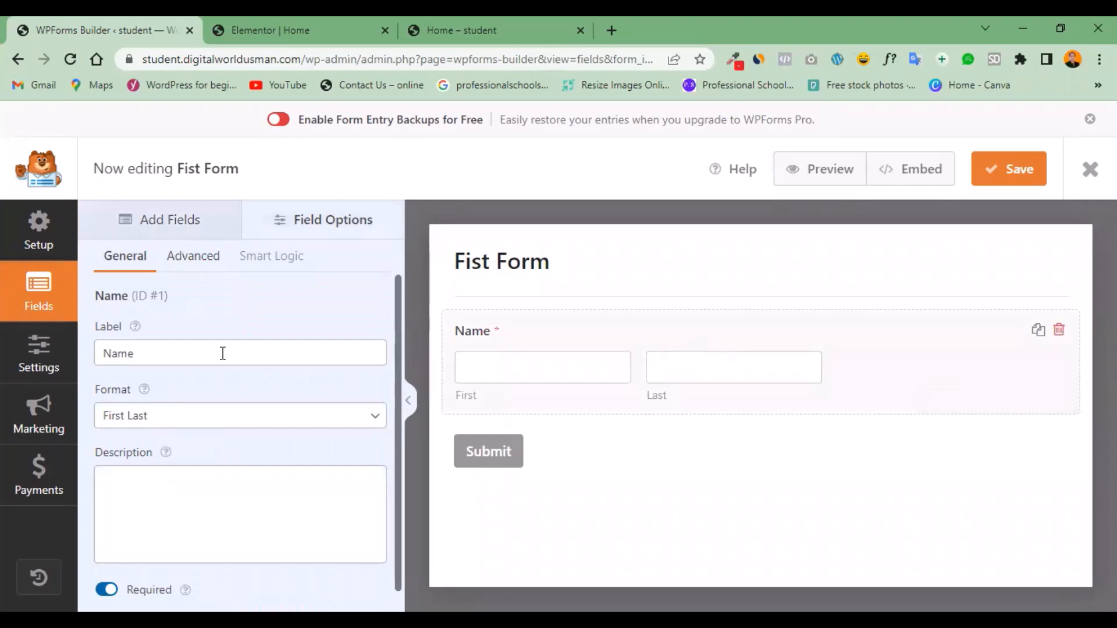
left_click_drag(225, 352, 98, 351)
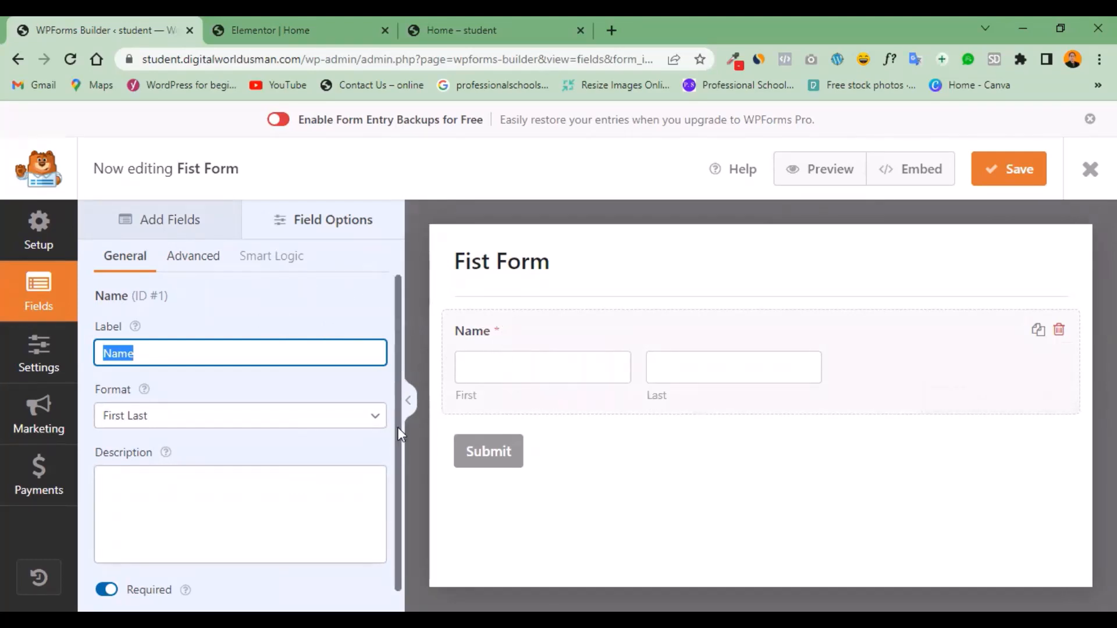
left_click_drag(396, 427, 396, 476)
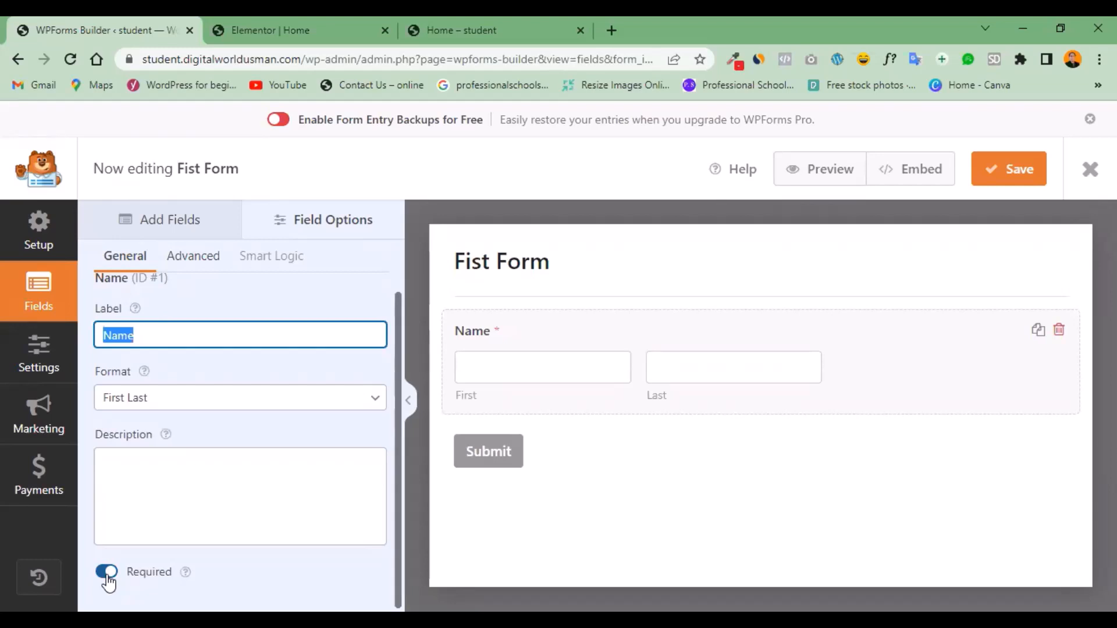
left_click(107, 574)
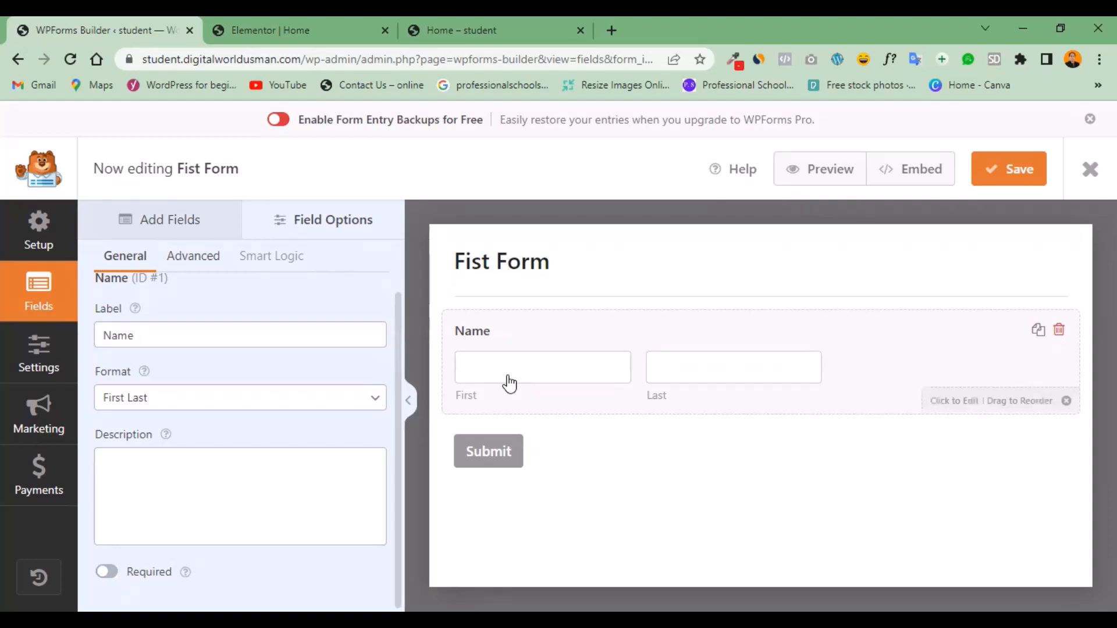
Set the Name field's format to Simple.
left_click(370, 406)
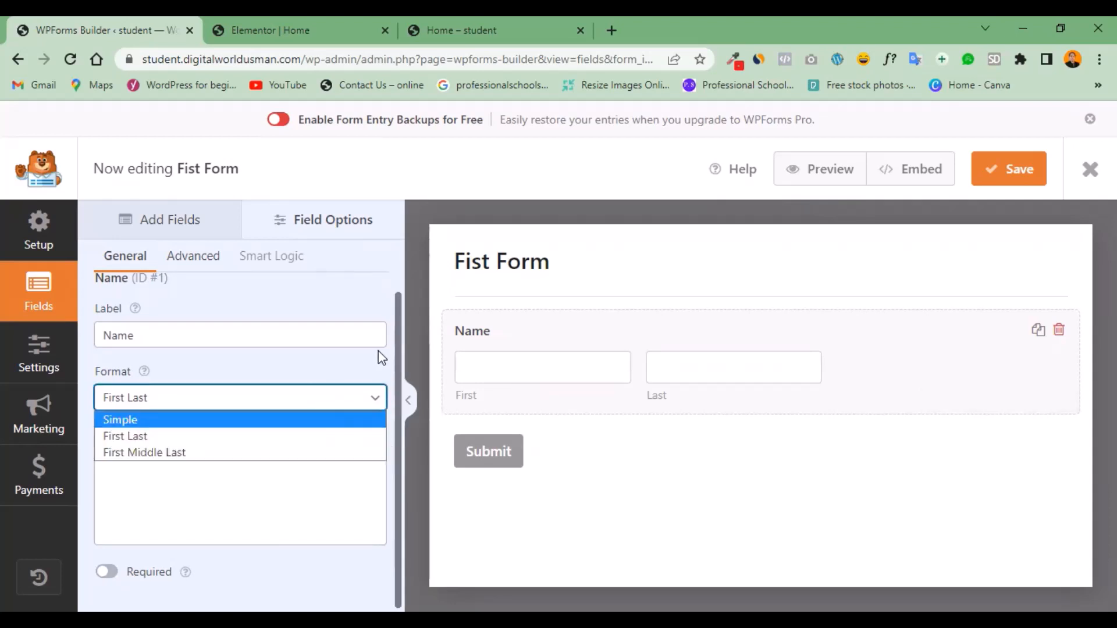
left_click(239, 445)
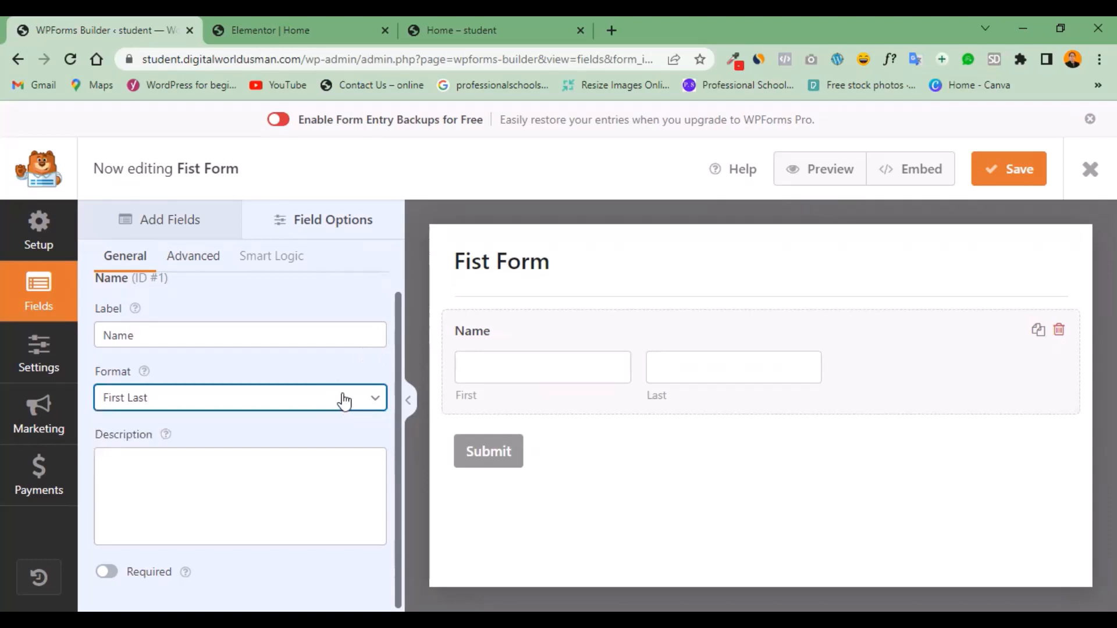
left_click(344, 401)
left_click(286, 421)
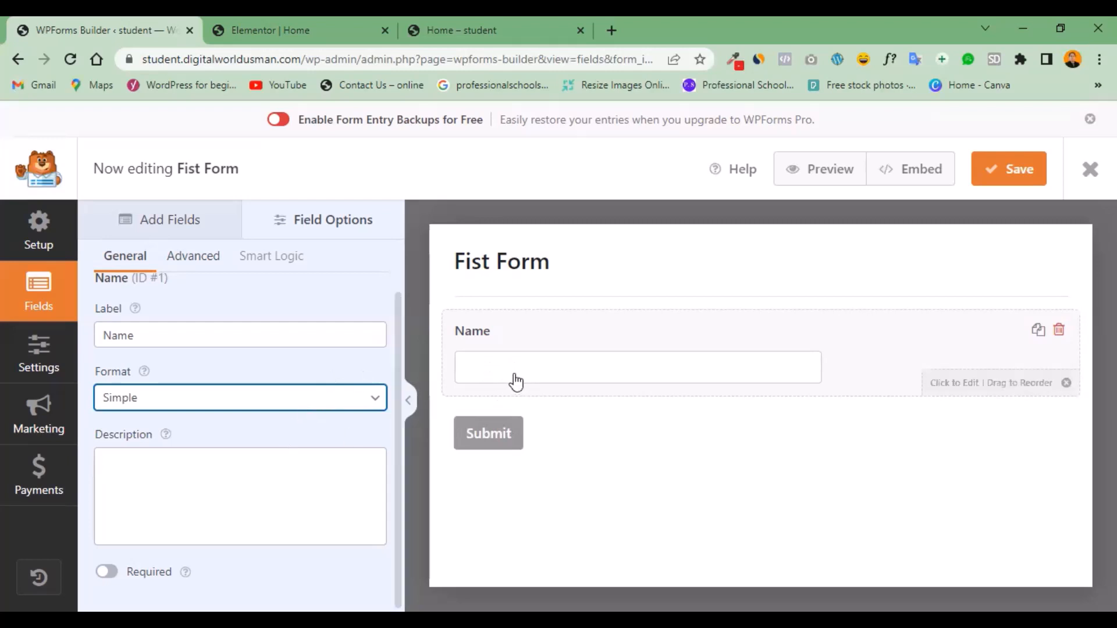
Try "fill your name" as the Name field's description and clear the text again.
left_click(169, 478)
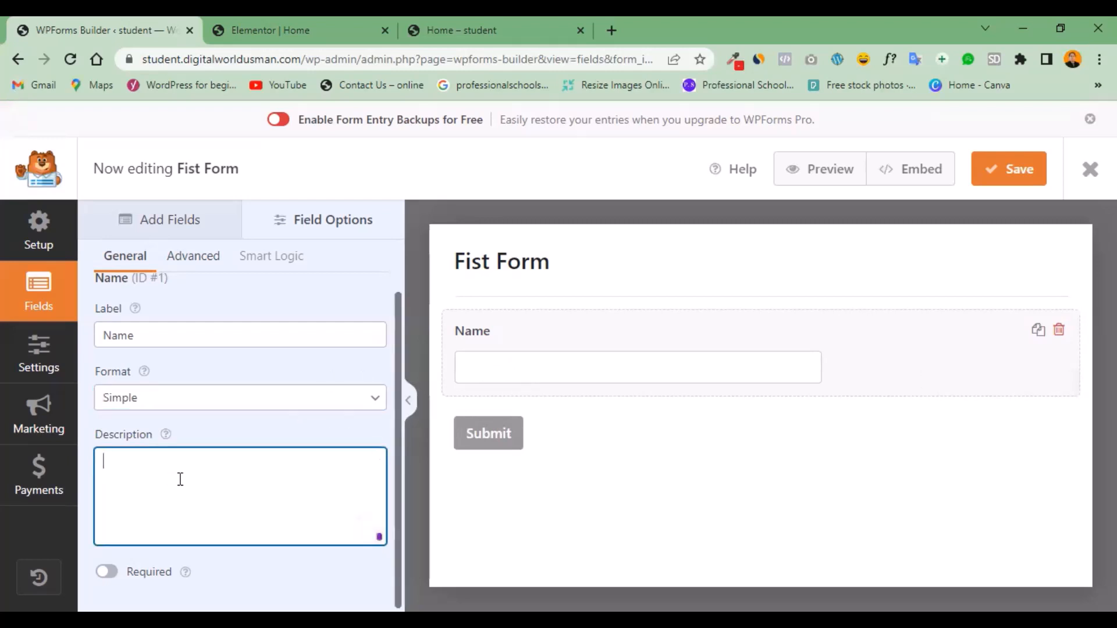
type("f")
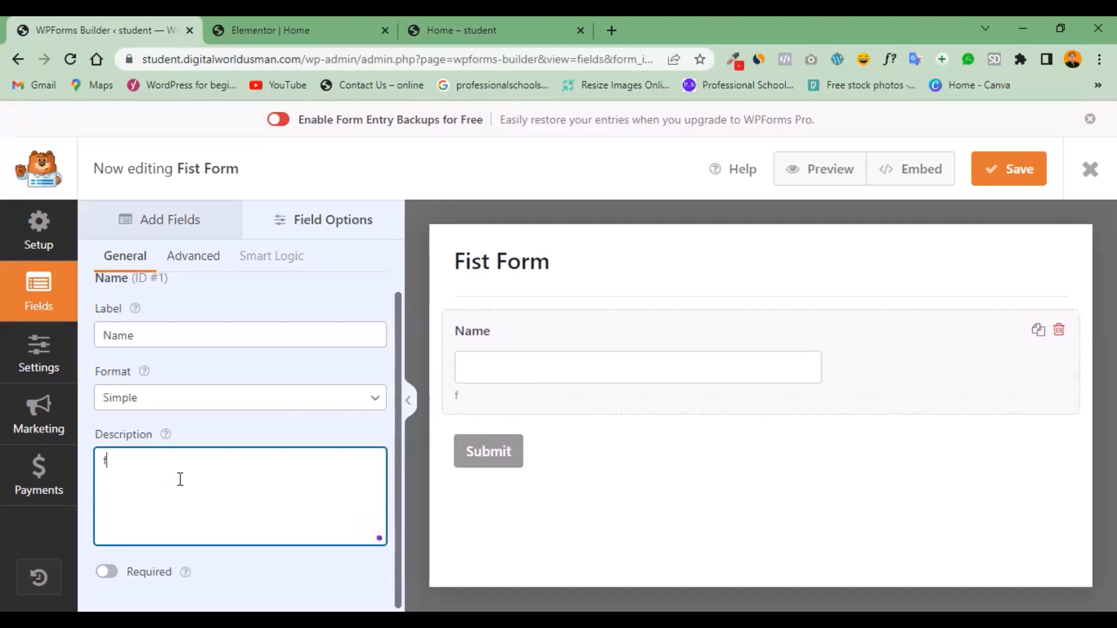
type("ill you")
key("BackSpace")
type("r name")
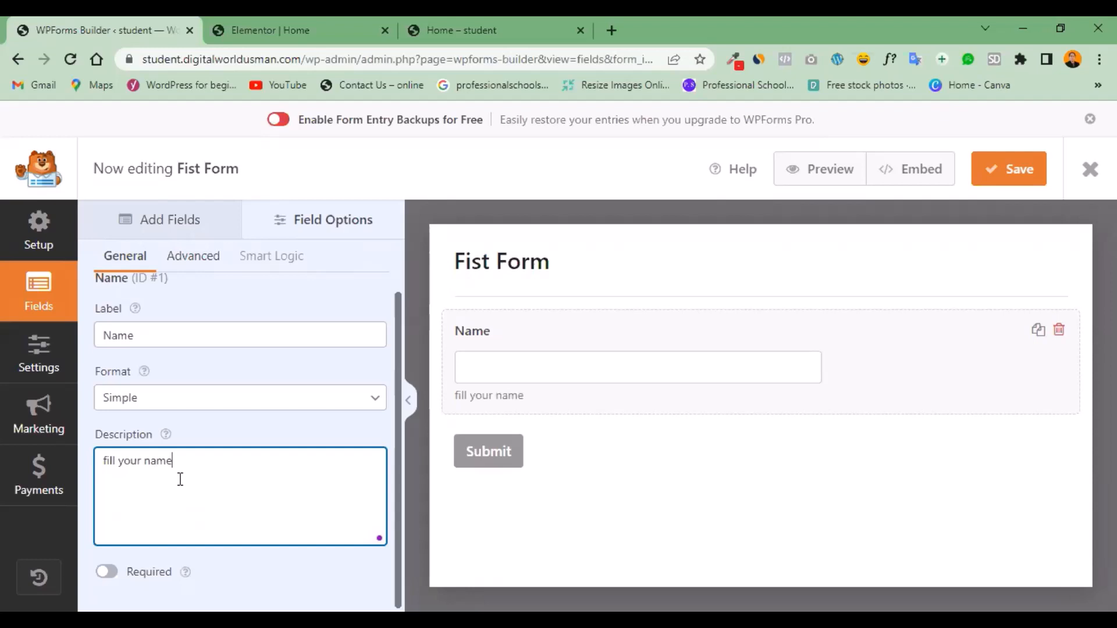
key("BackSpace")
key("BackSpace")
key("BackSpace")
key("BackSpace")
key("BackSpace")
key("BackSpace")
key("BackSpace")
key("BackSpace")
key("BackSpace")
key("BackSpace")
key("BackSpace")
key("BackSpace")
key("BackSpace")
key("BackSpace")
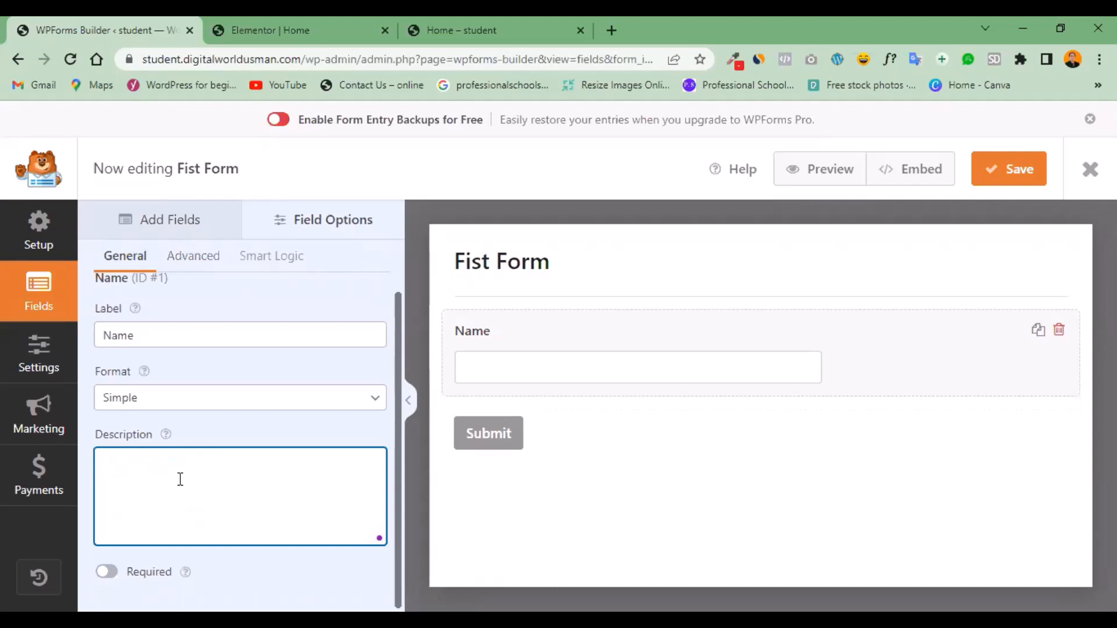
Try the Small, Medium and Large field sizes in the Name field's advanced options and return to Medium.
left_click(194, 257)
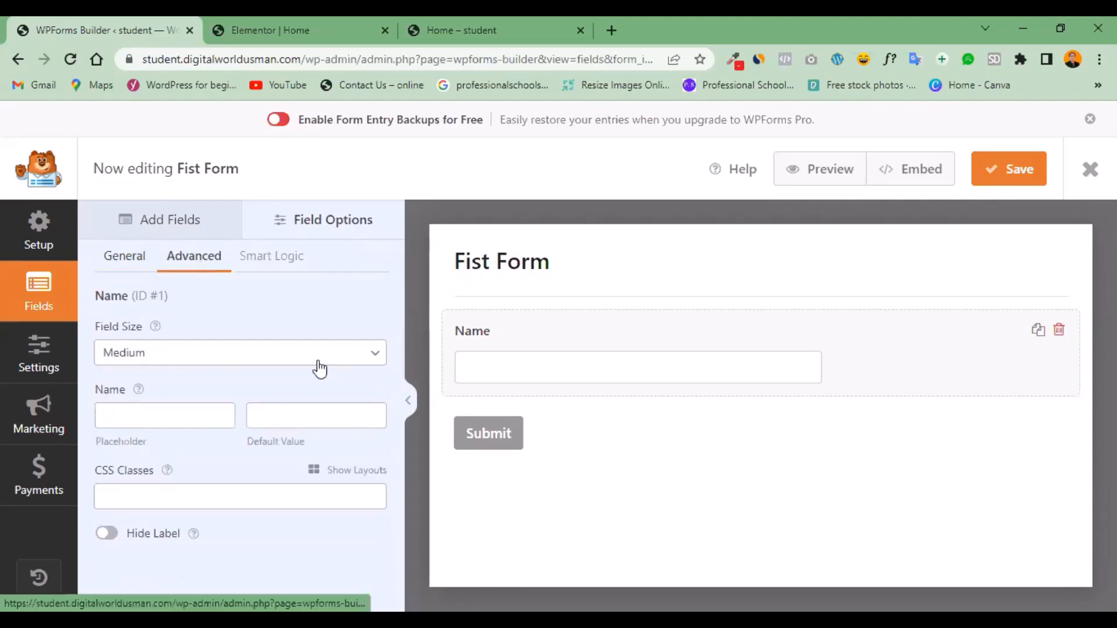
left_click(361, 358)
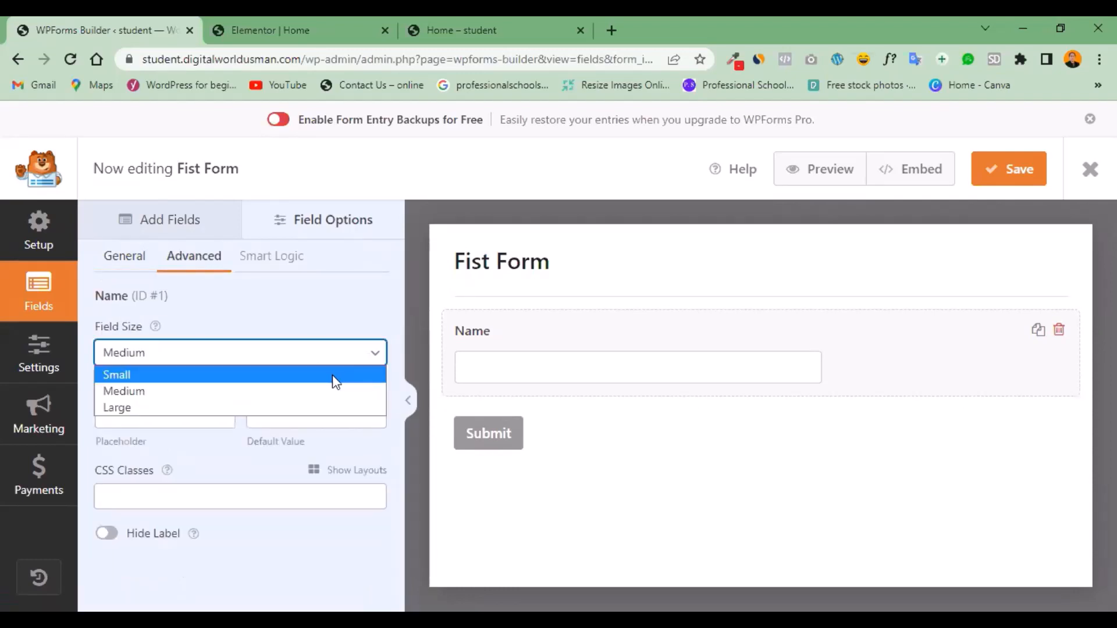
left_click(336, 382)
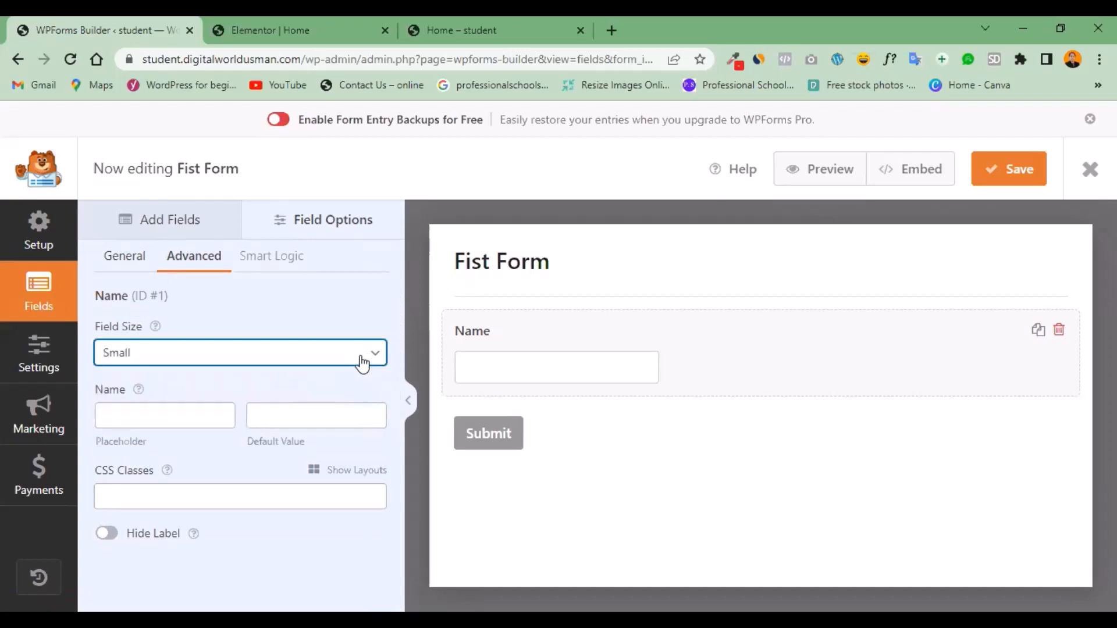
left_click(362, 361)
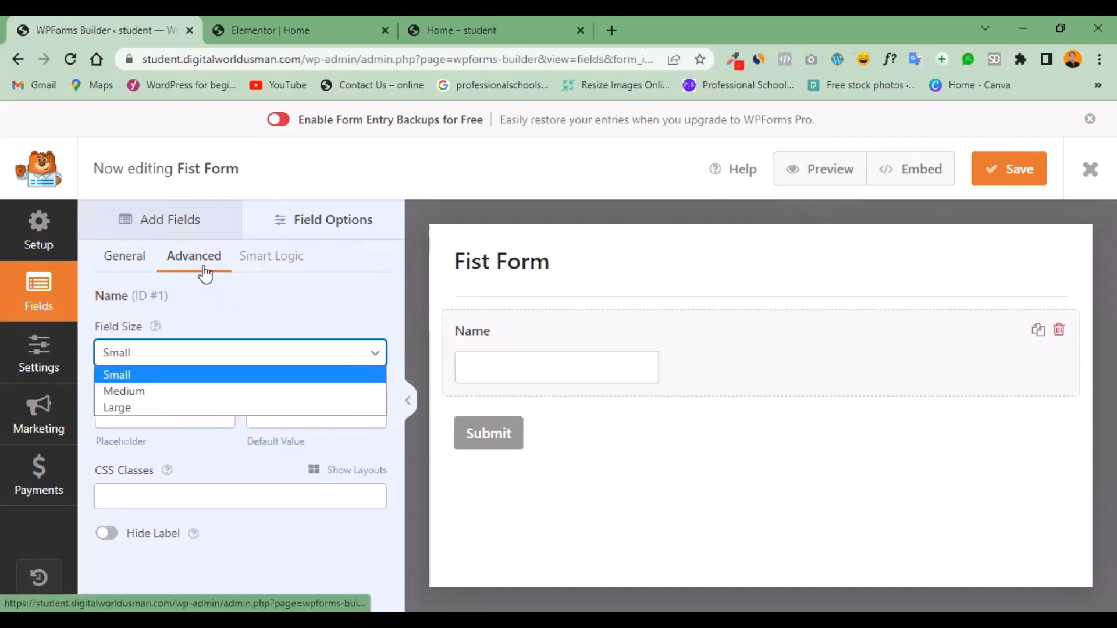
left_click(176, 392)
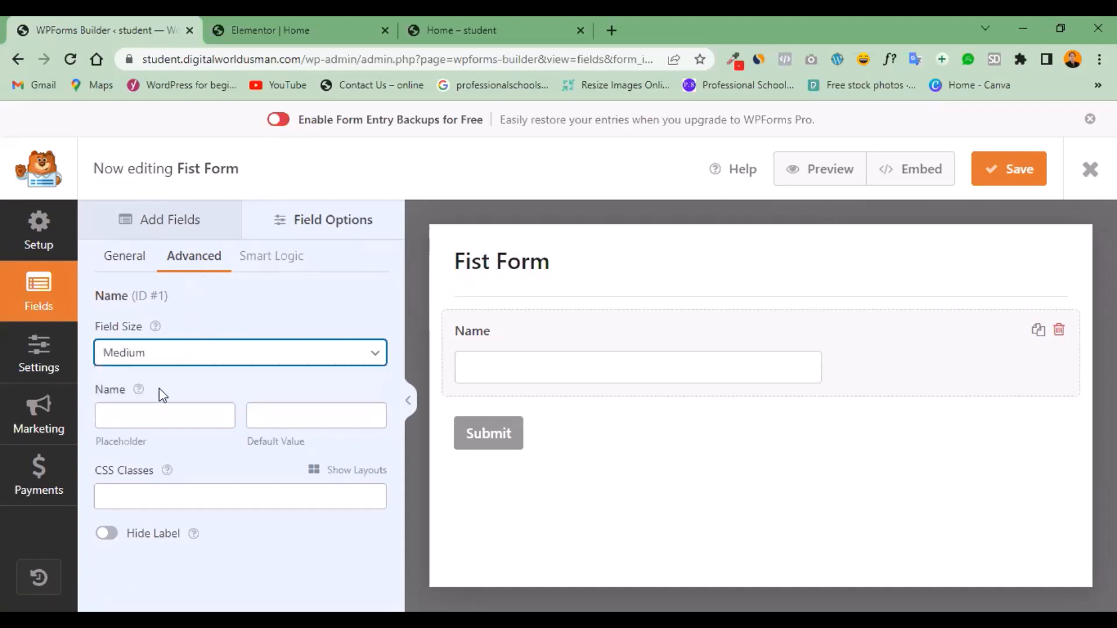
left_click(211, 365)
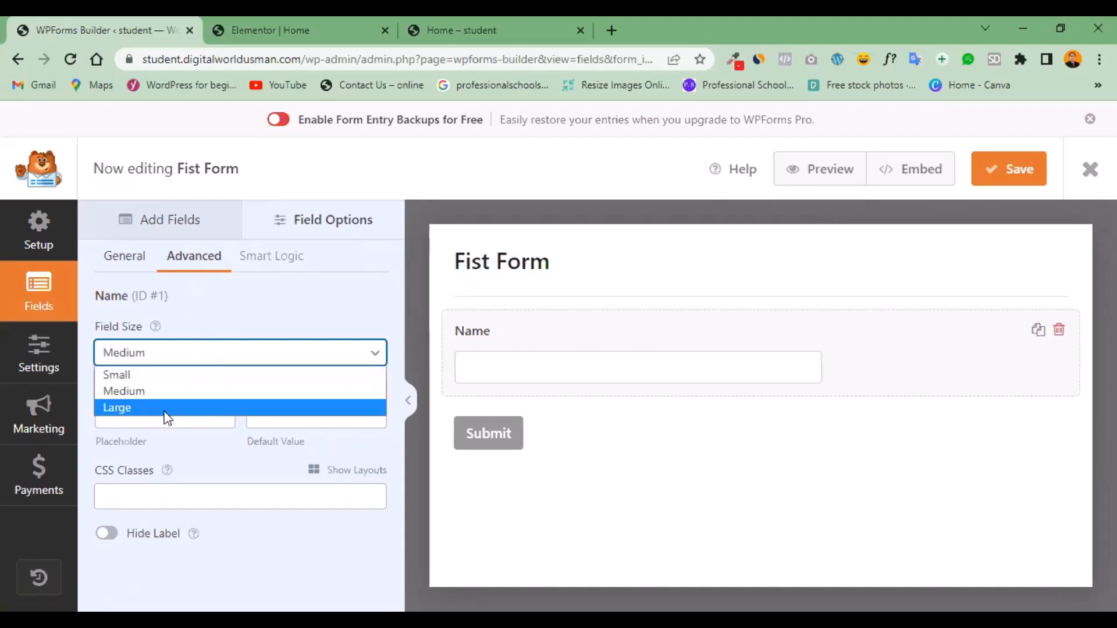
left_click(168, 414)
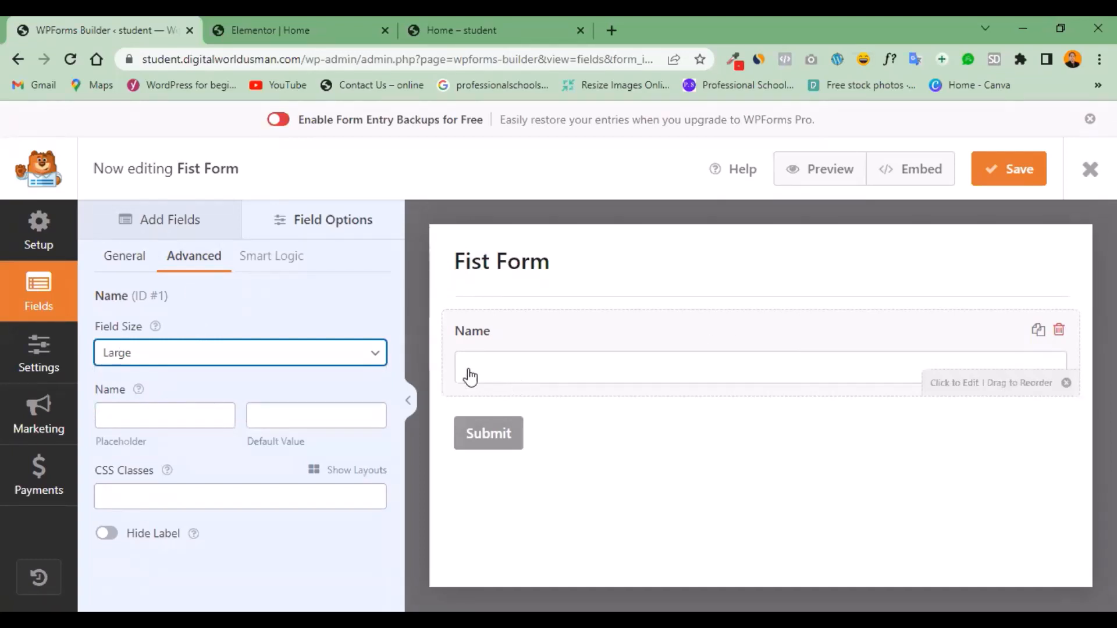
left_click(369, 359)
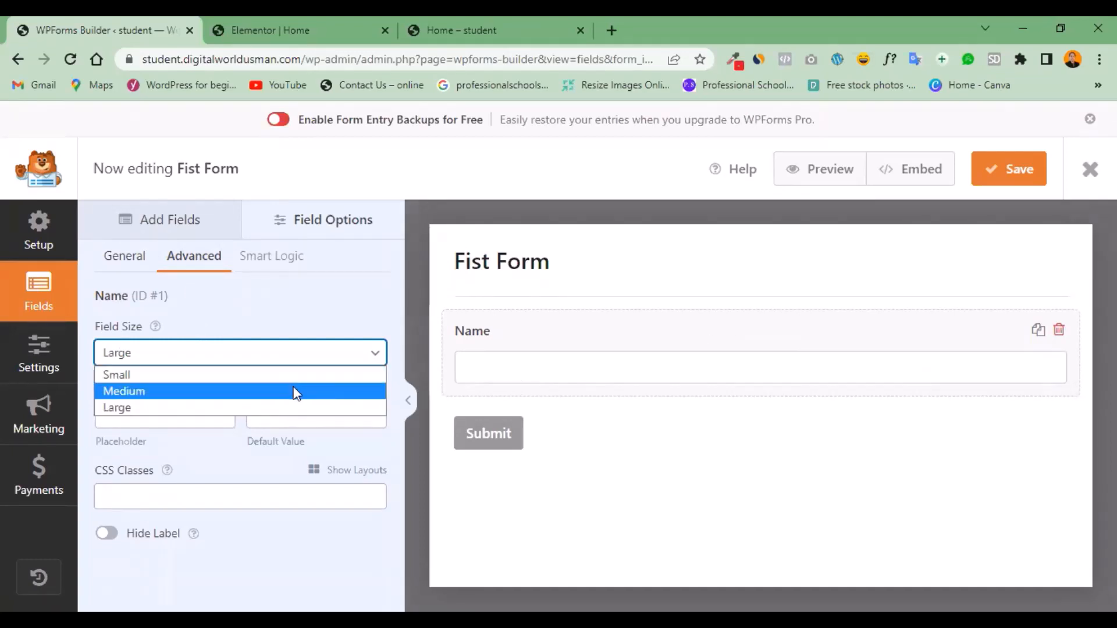
key("Return")
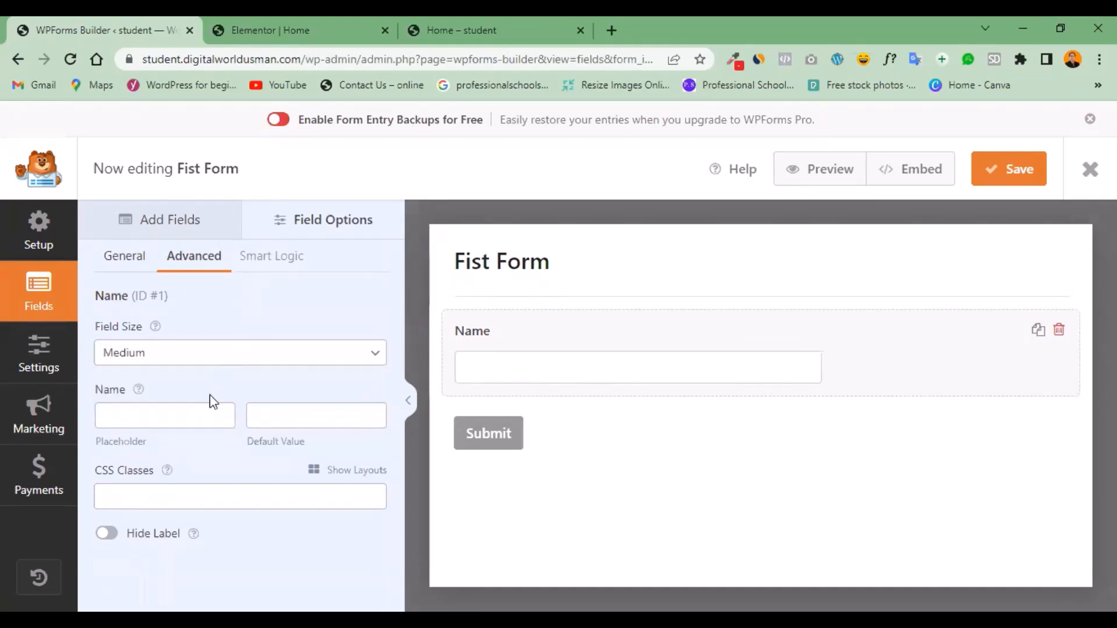
Try "Name" as the Name field's placeholder, clear it, and leave the default value and CSS classes empty.
left_click(190, 417)
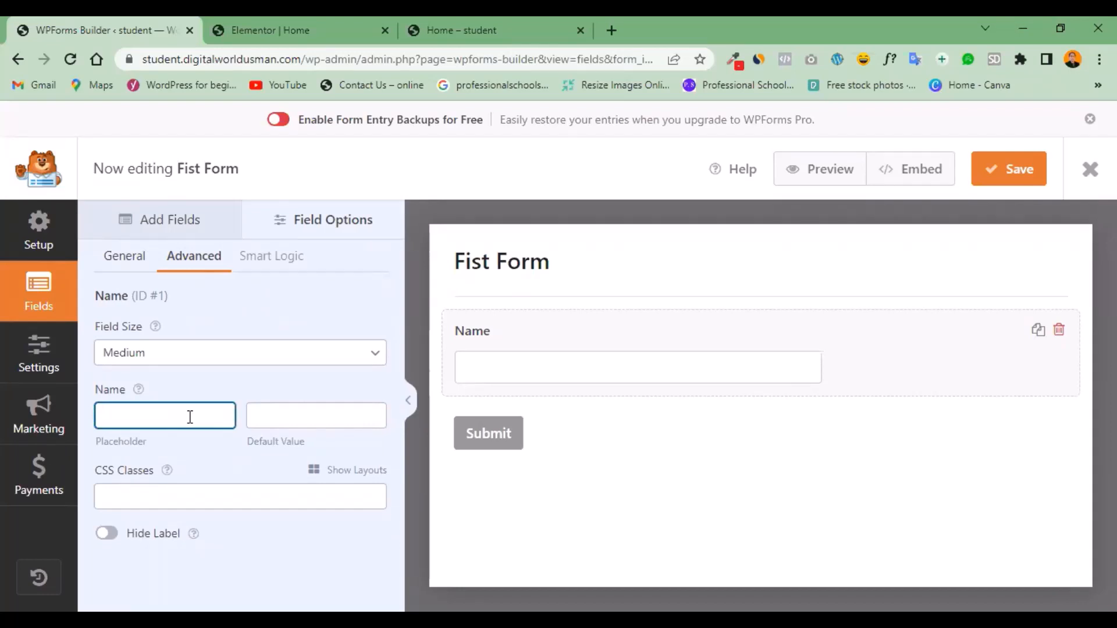
type("Name")
key("BackSpace")
type("e")
key("BackSpace")
key("BackSpace")
key("BackSpace")
key("BackSpace")
left_click(276, 410)
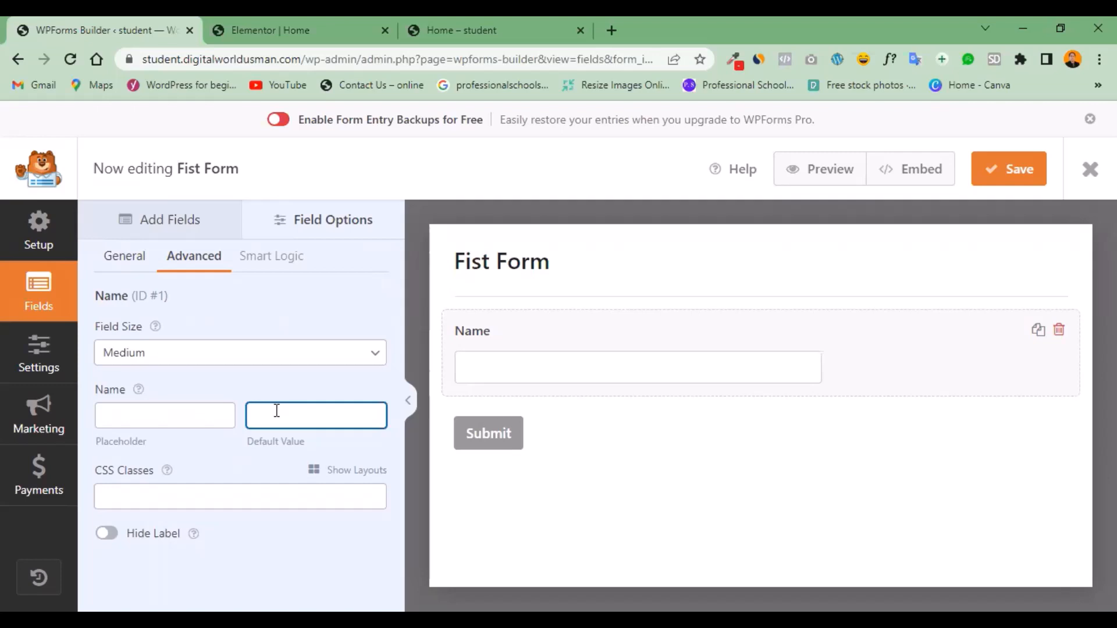
left_click(186, 506)
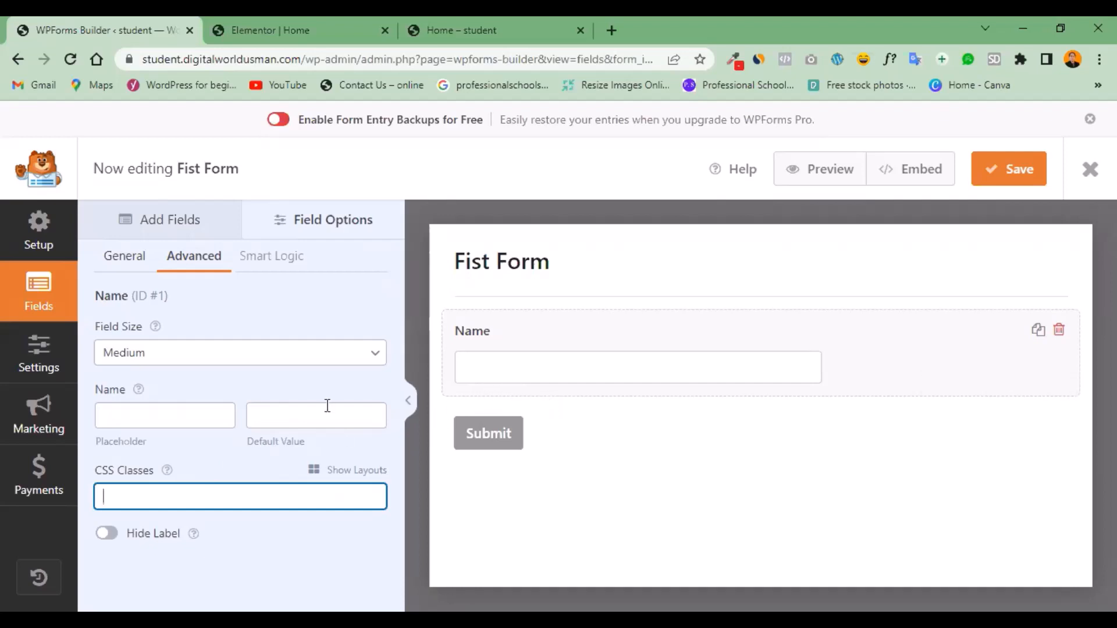
Add an Email field to the form below the Name field.
left_click(166, 238)
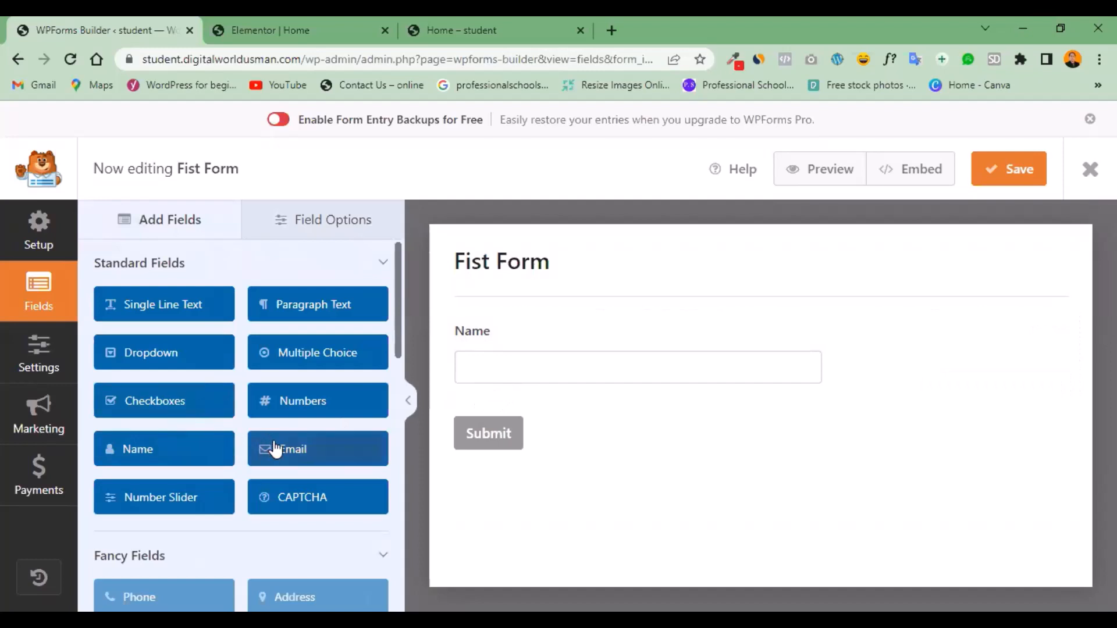
left_click_drag(277, 450, 476, 434)
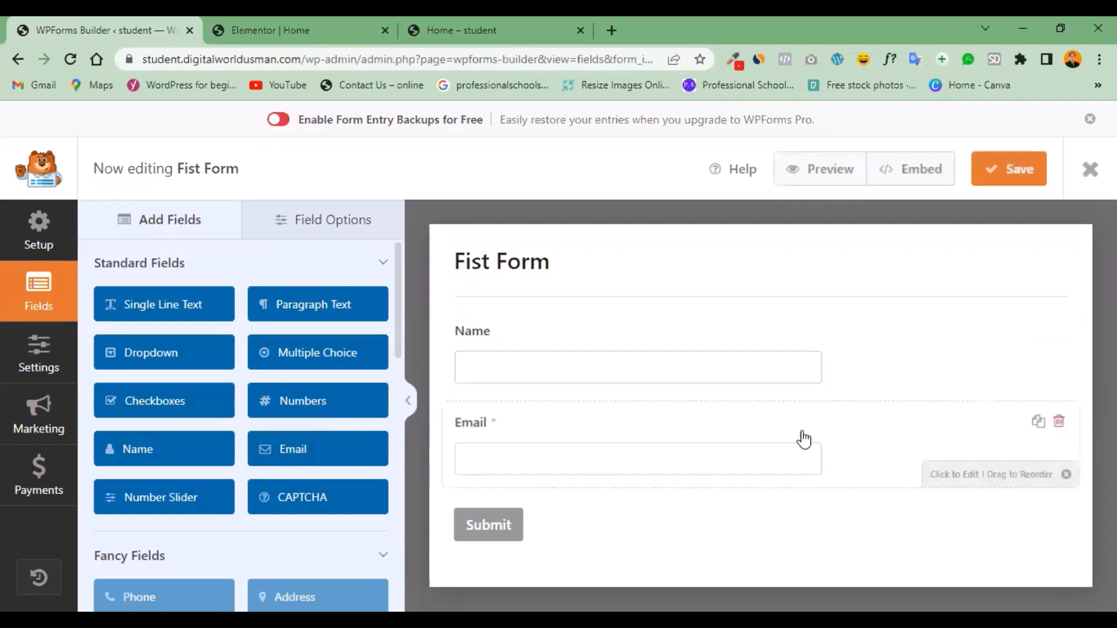
Make the Email field optional and return to the list of available fields.
left_click(895, 443)
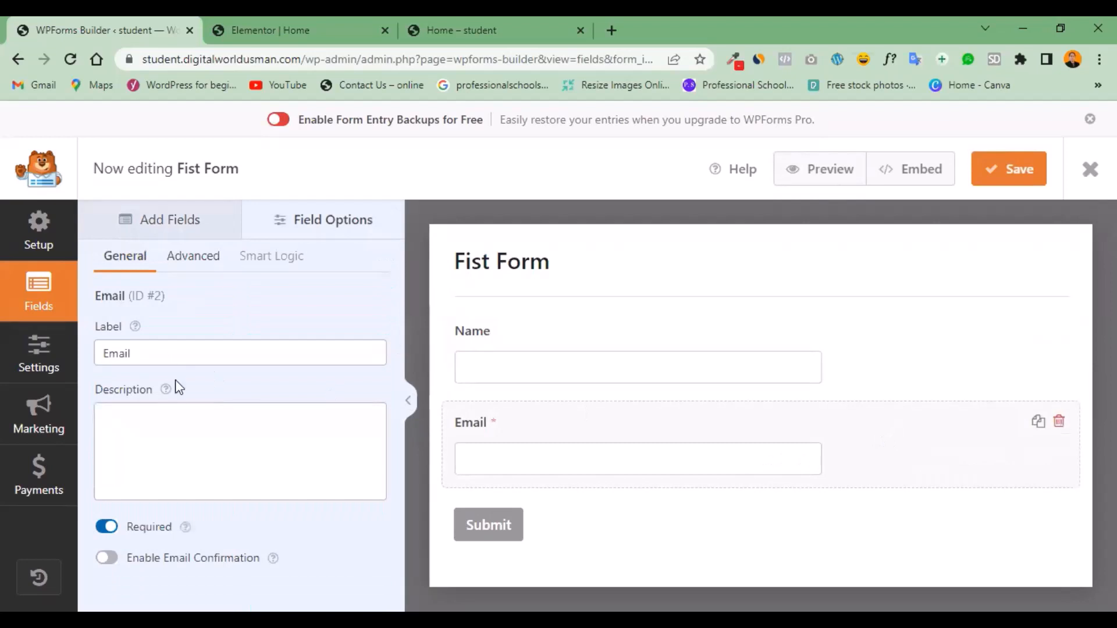
left_click(107, 527)
left_click(150, 232)
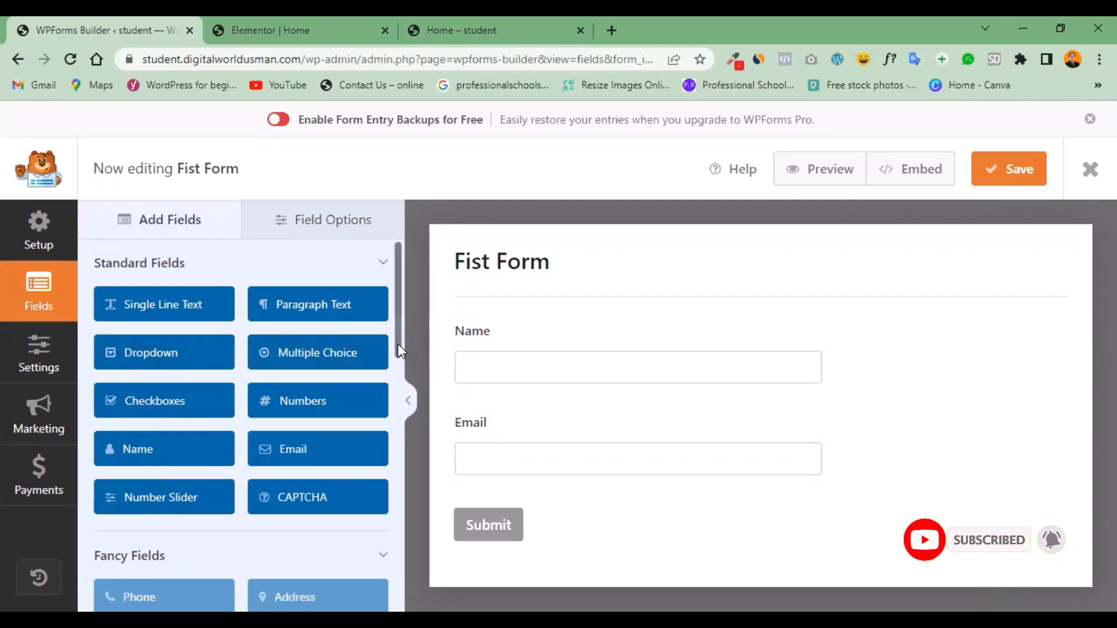
Try to add a Phone field from the Fancy Fields and dismiss the upgrade offer.
left_click_drag(397, 343, 392, 395)
left_click(153, 442)
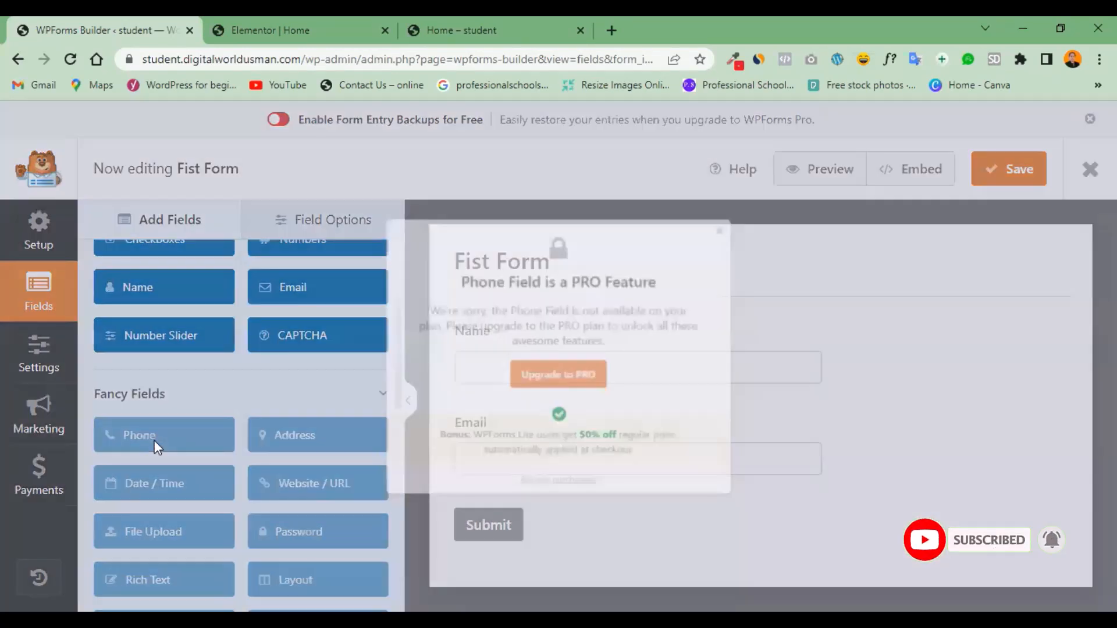
left_click(769, 193)
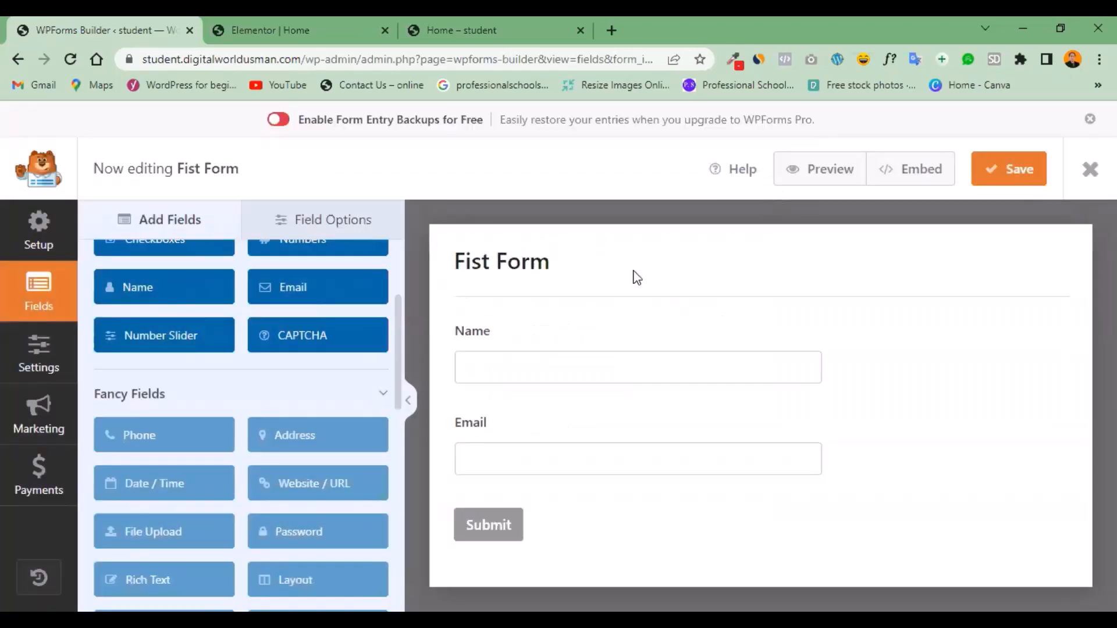
Add a Single Line Text field labelled "Phon No" and place it between the Name and Email fields.
left_click_drag(397, 357, 396, 303)
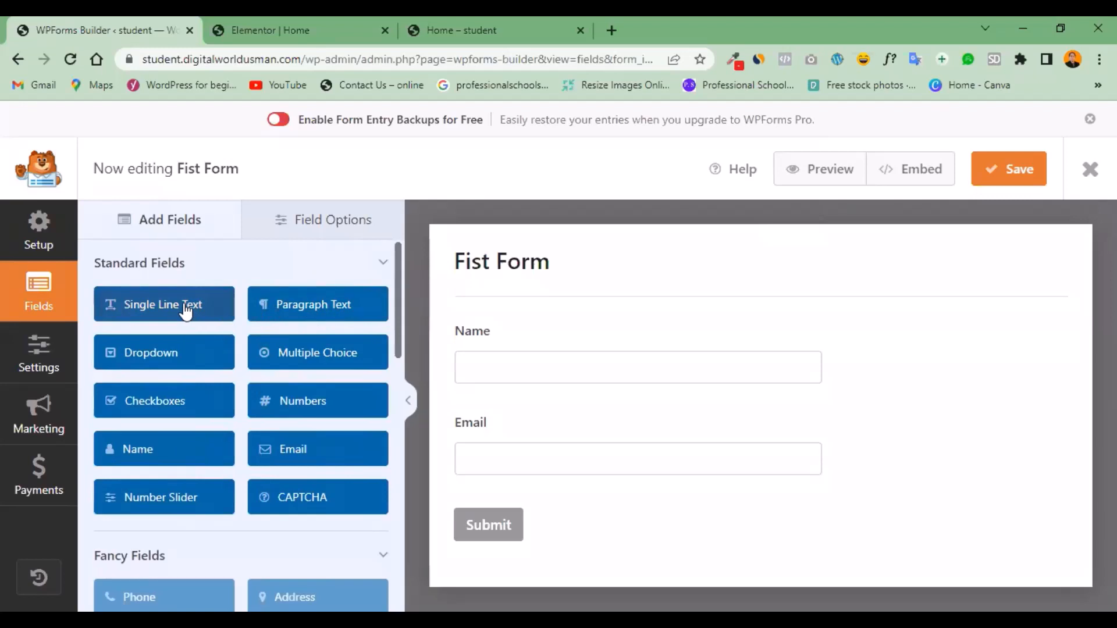
left_click(147, 309)
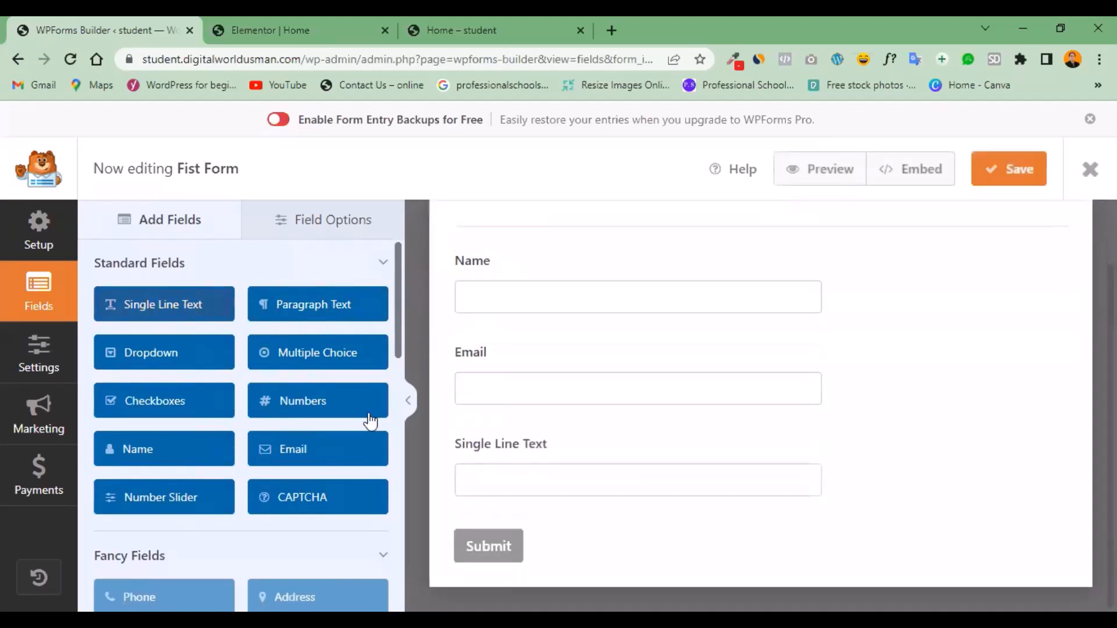
left_click(547, 456)
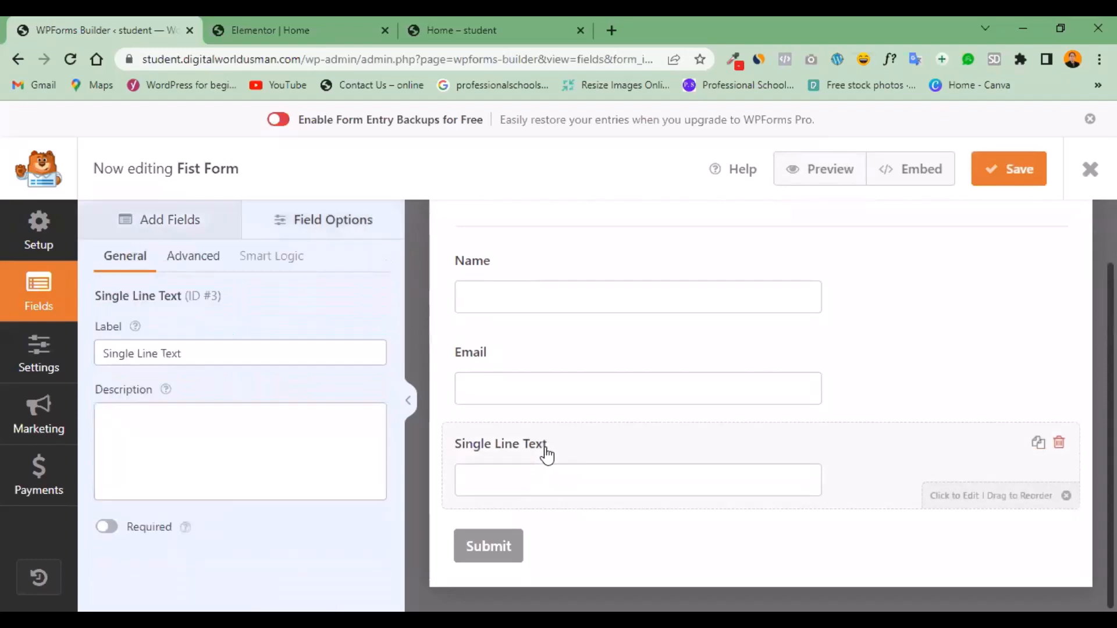
triple_click(151, 355)
type("P")
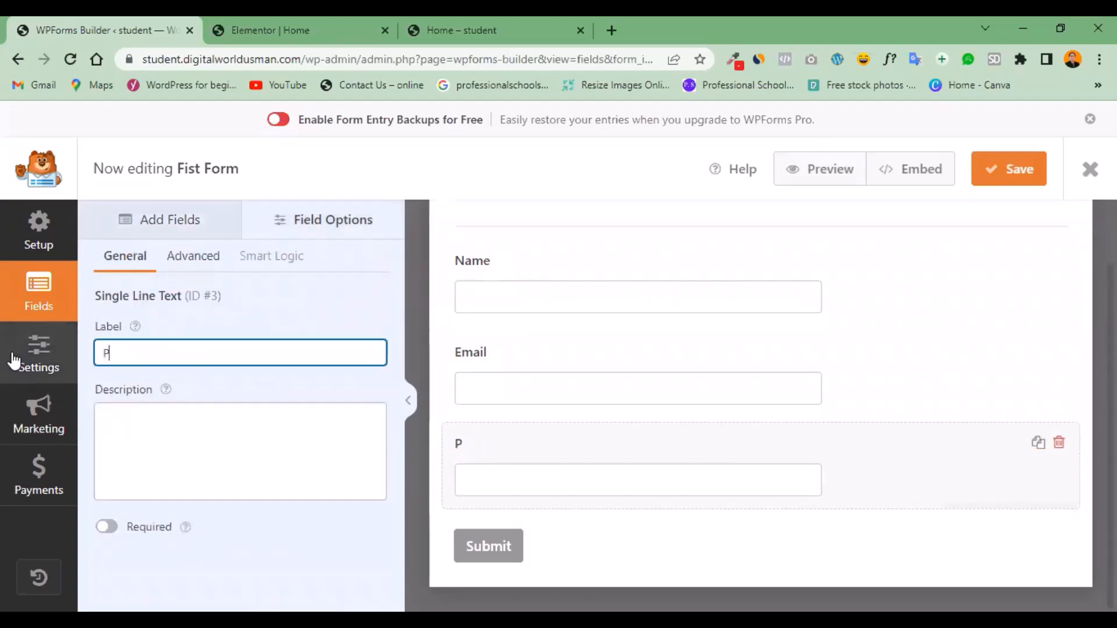
type("hon No")
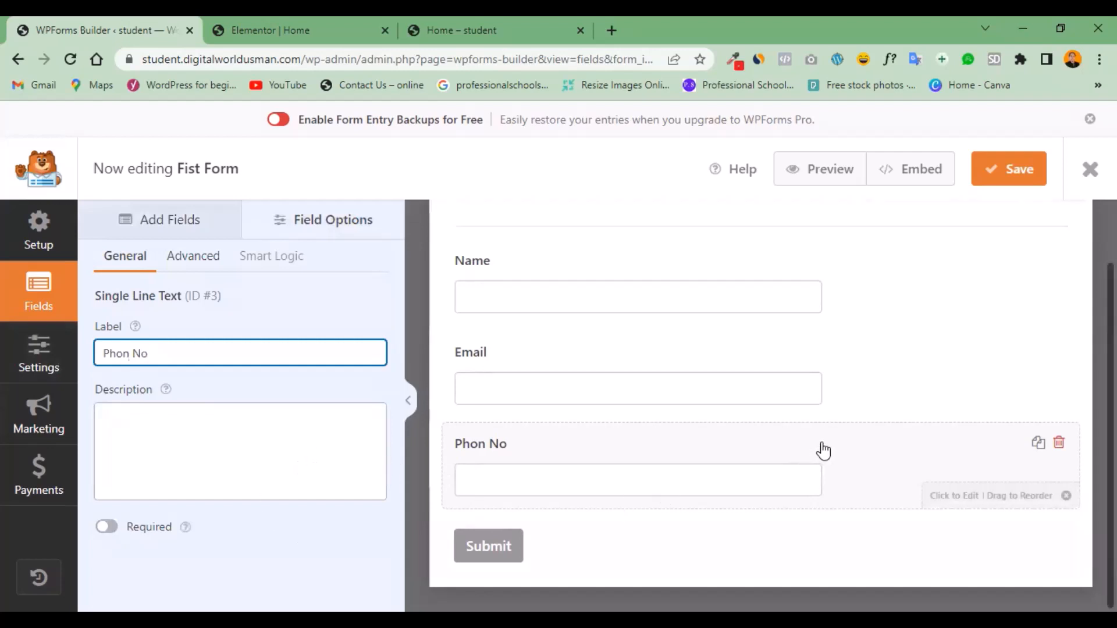
left_click_drag(821, 451, 810, 379)
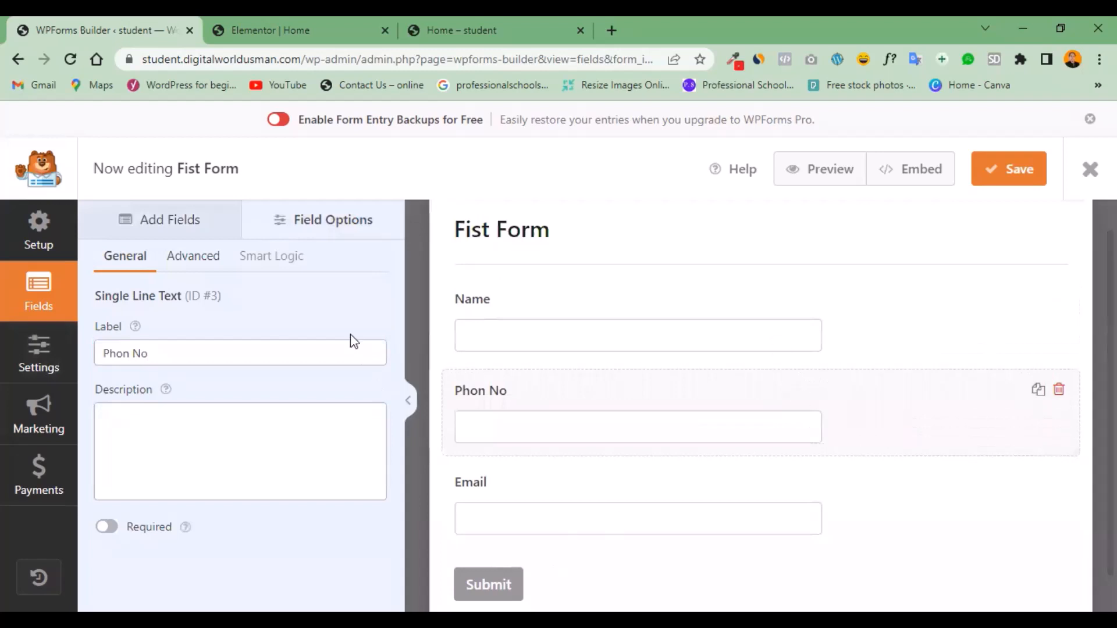
Examine the Phon No field's advanced options and Smart Logic, and return to its general options.
left_click(193, 257)
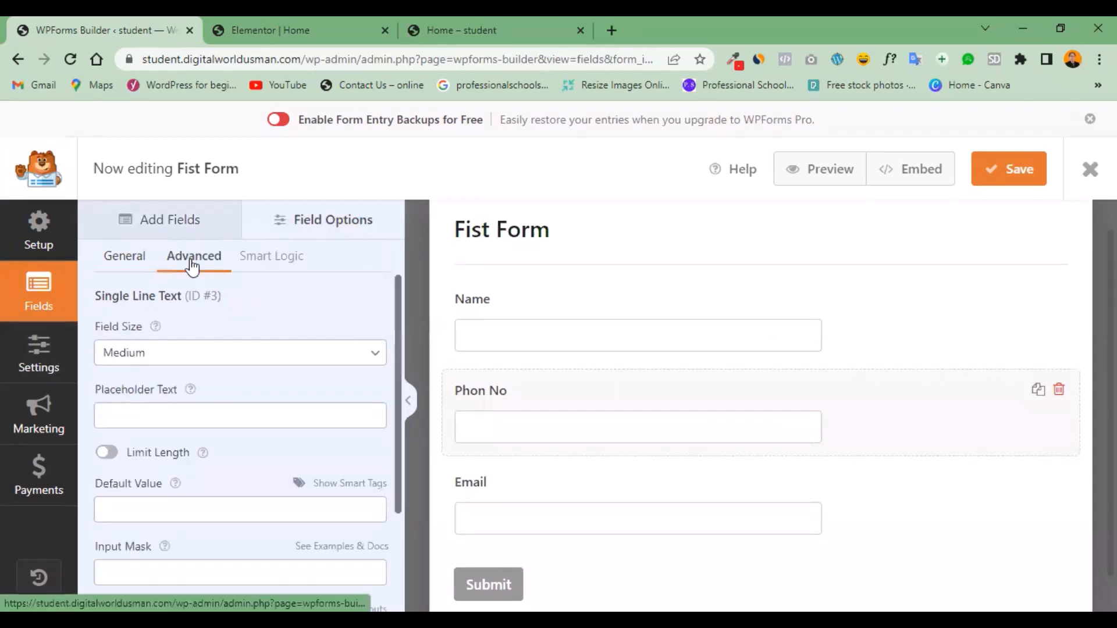
left_click(163, 361)
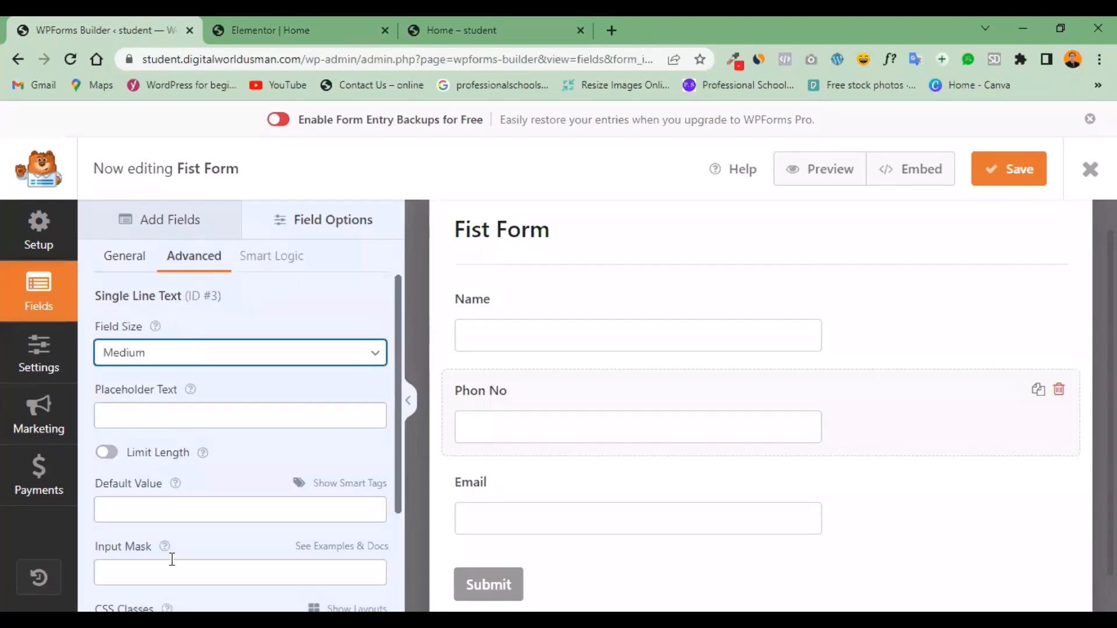
left_click(263, 268)
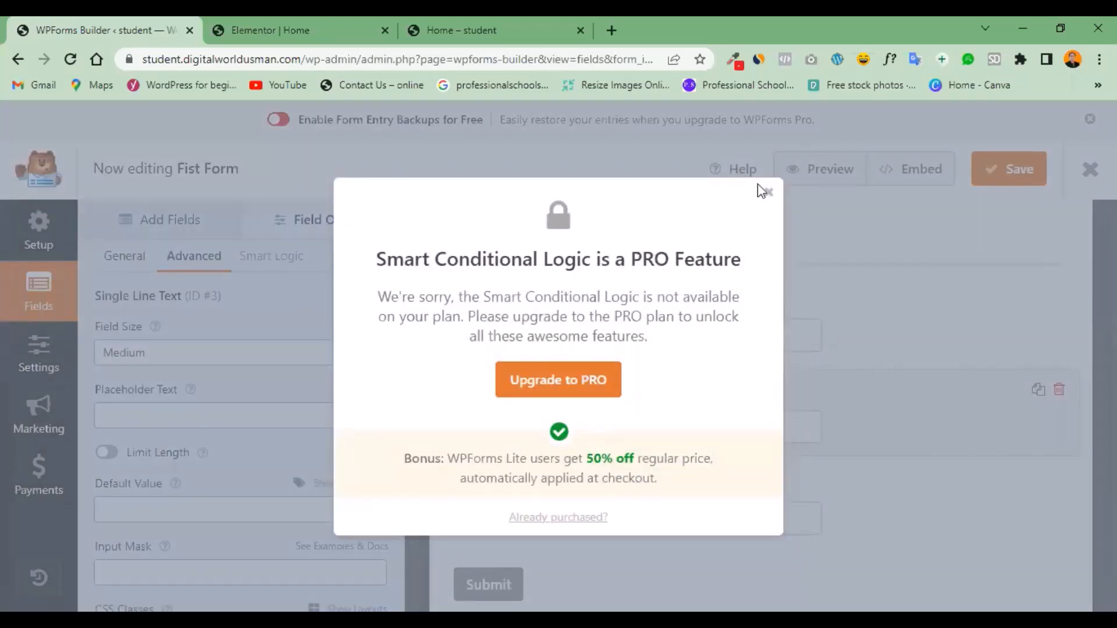
left_click(768, 194)
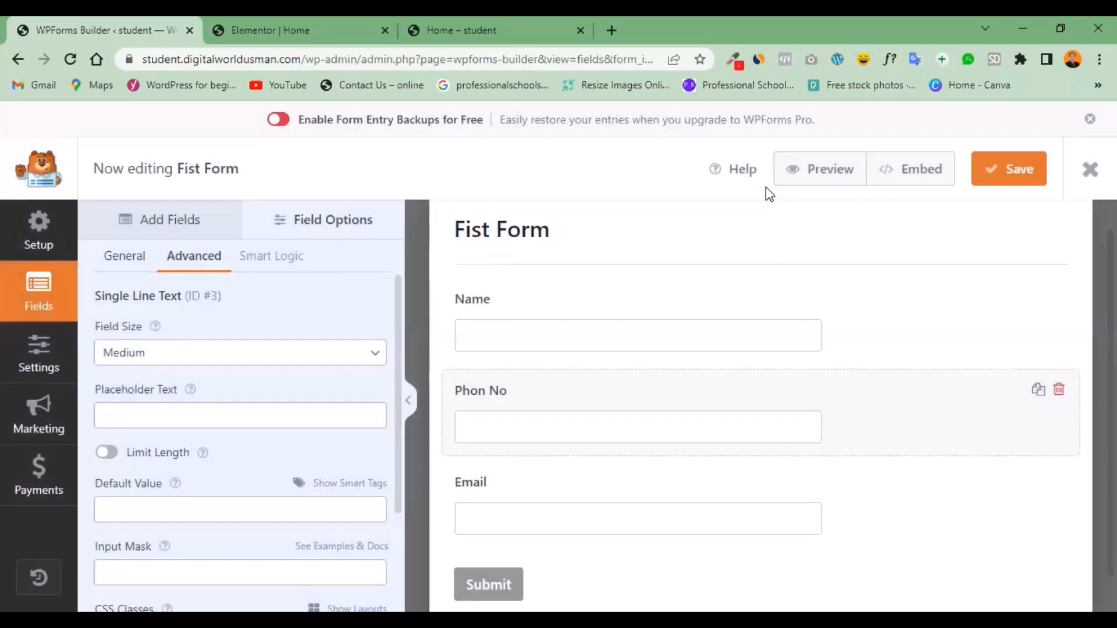
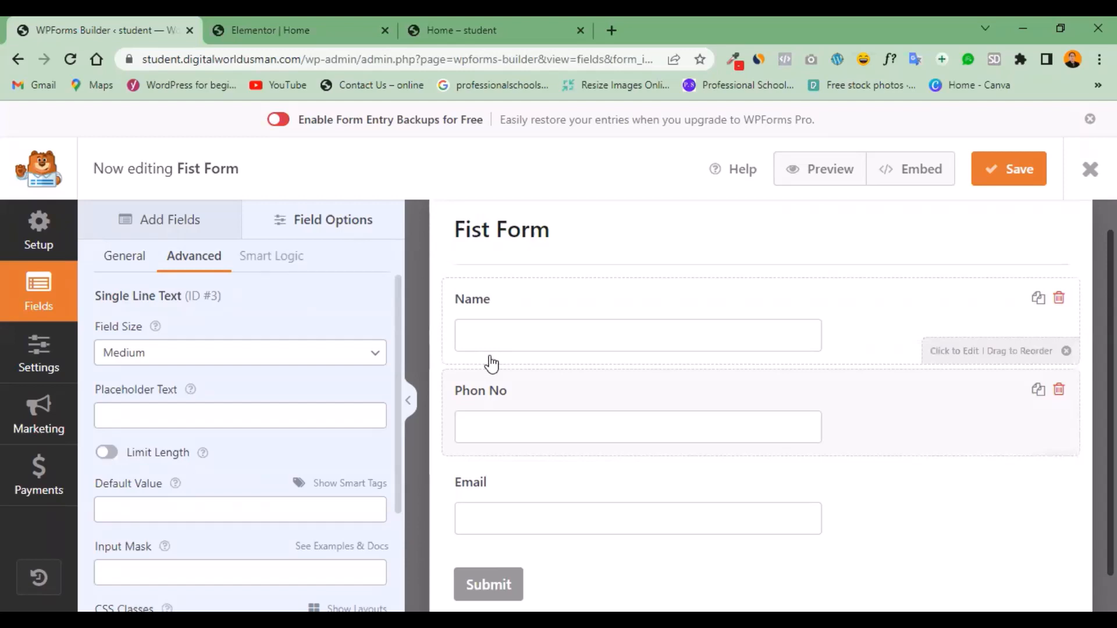
left_click(125, 256)
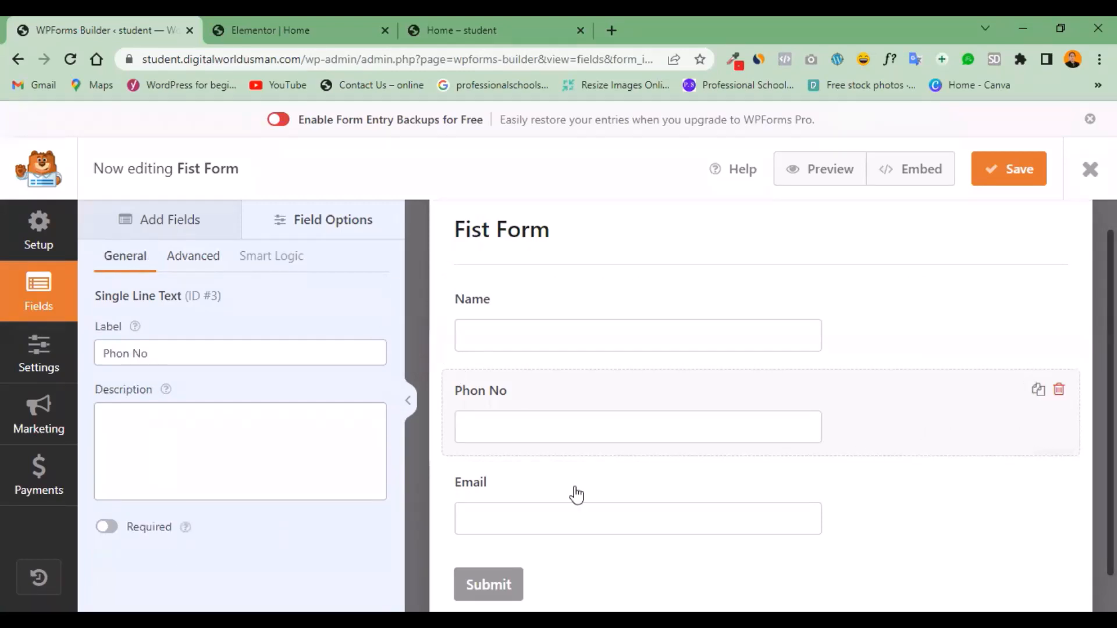
Add a Paragraph Text field below the Email field and label it "Other Detail".
scroll(579, 489, "down", 1)
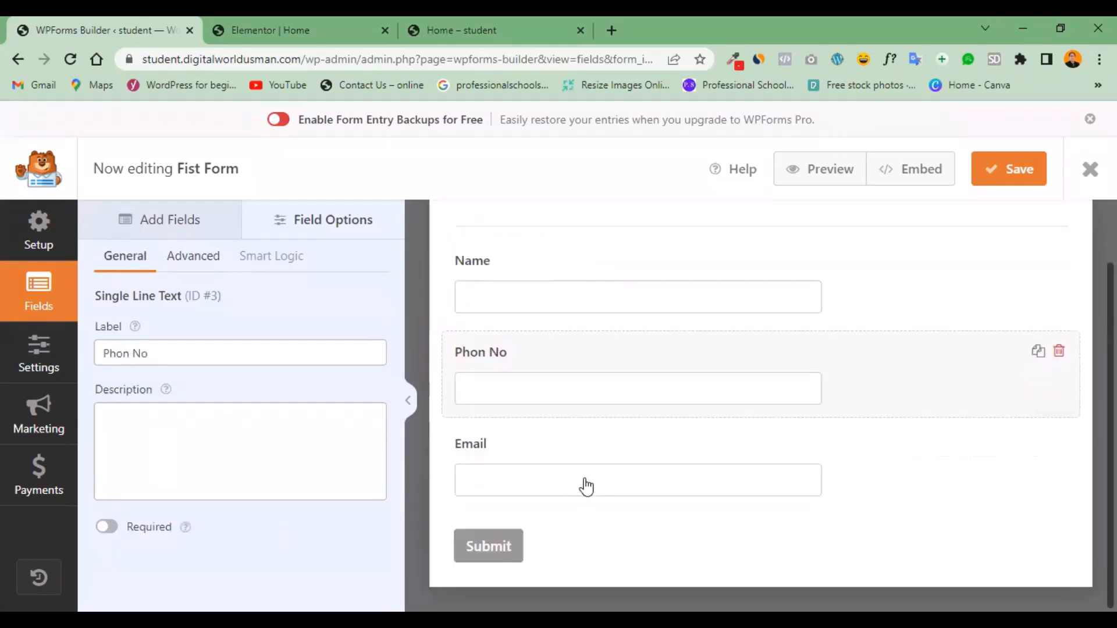
left_click(160, 220)
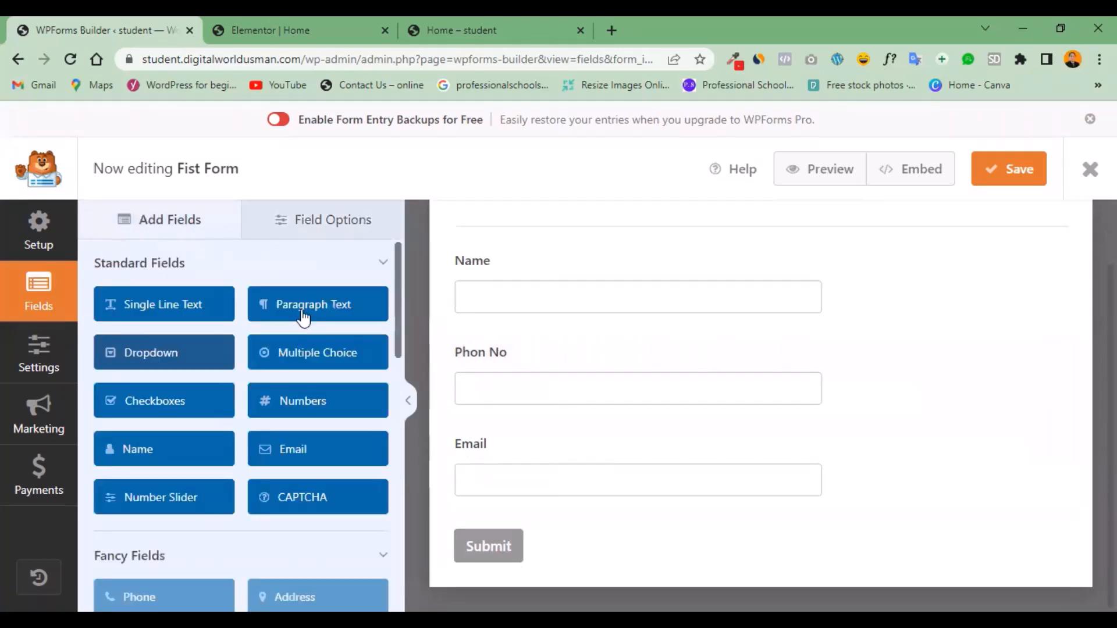
left_click_drag(442, 438, 496, 516)
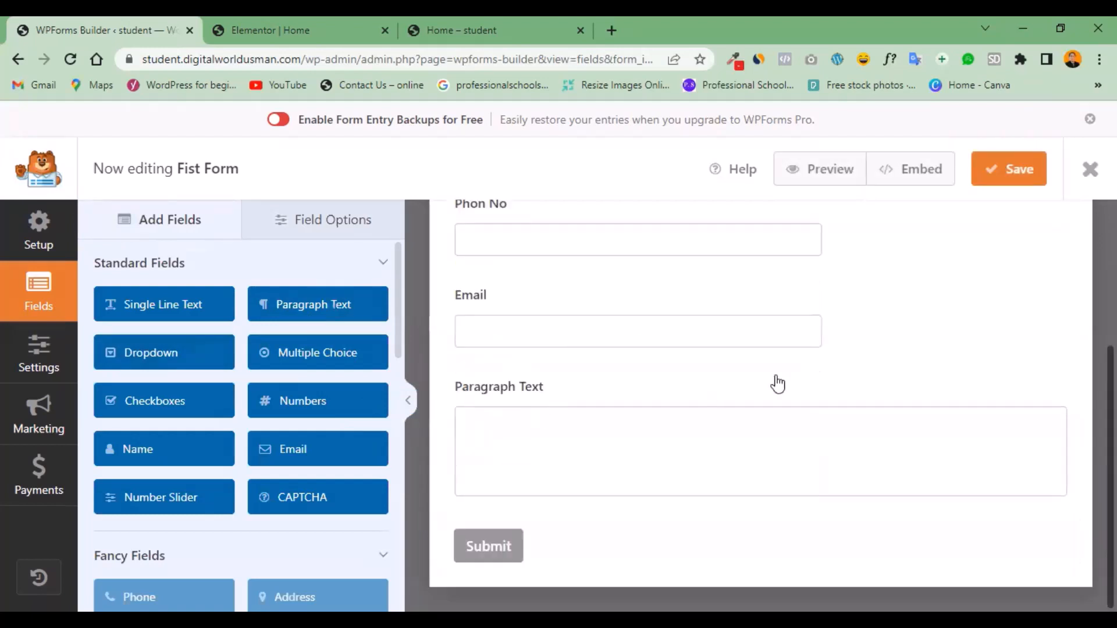
left_click(746, 451)
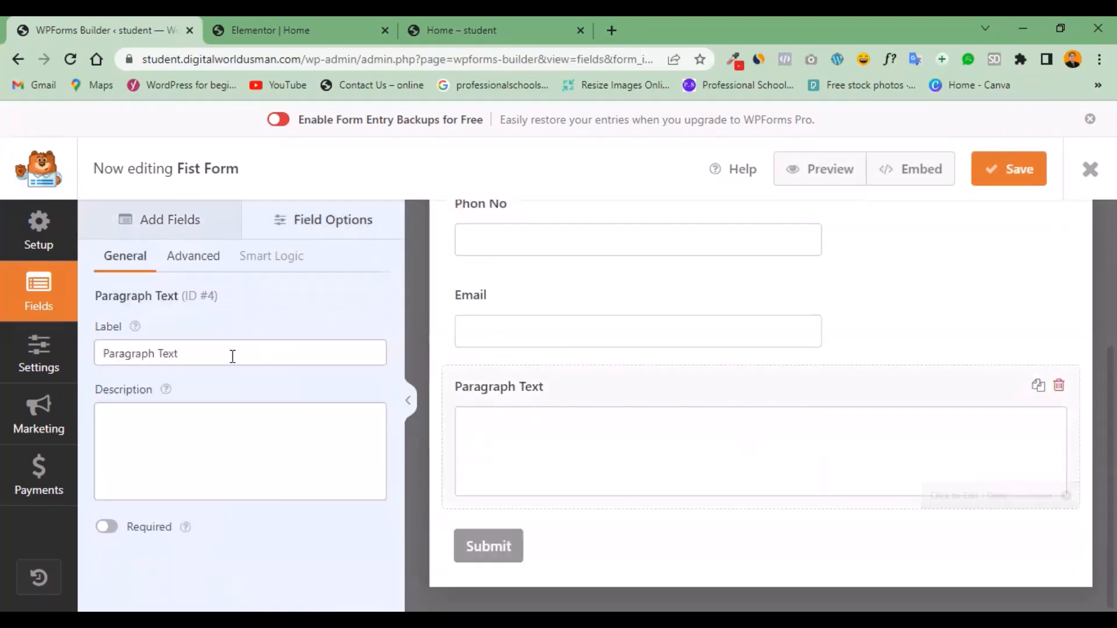
triple_click(107, 353)
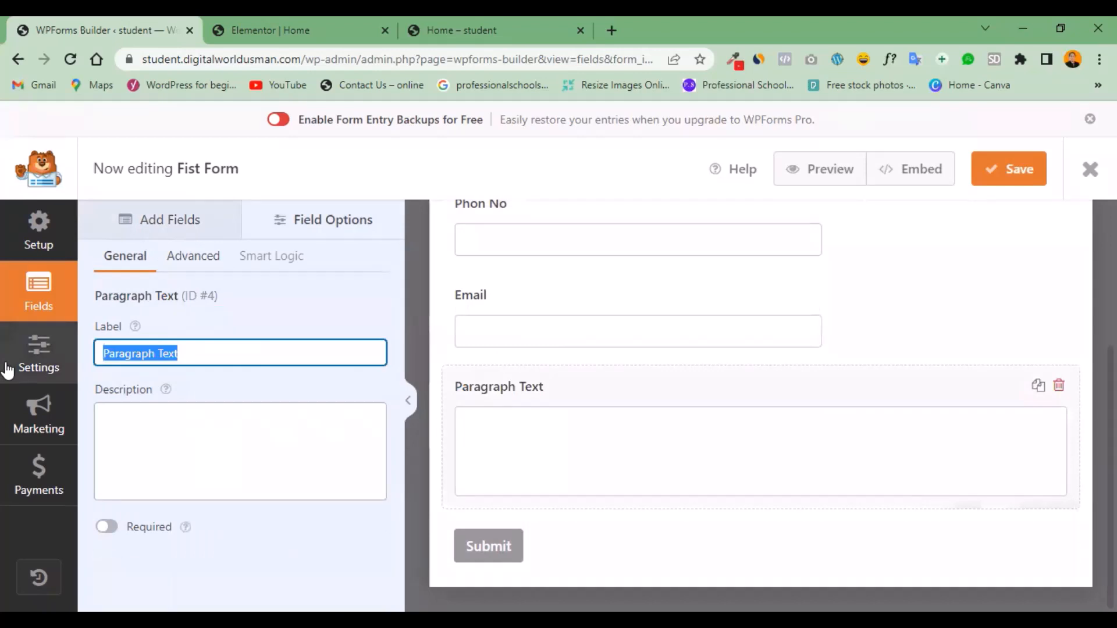
type("Other ")
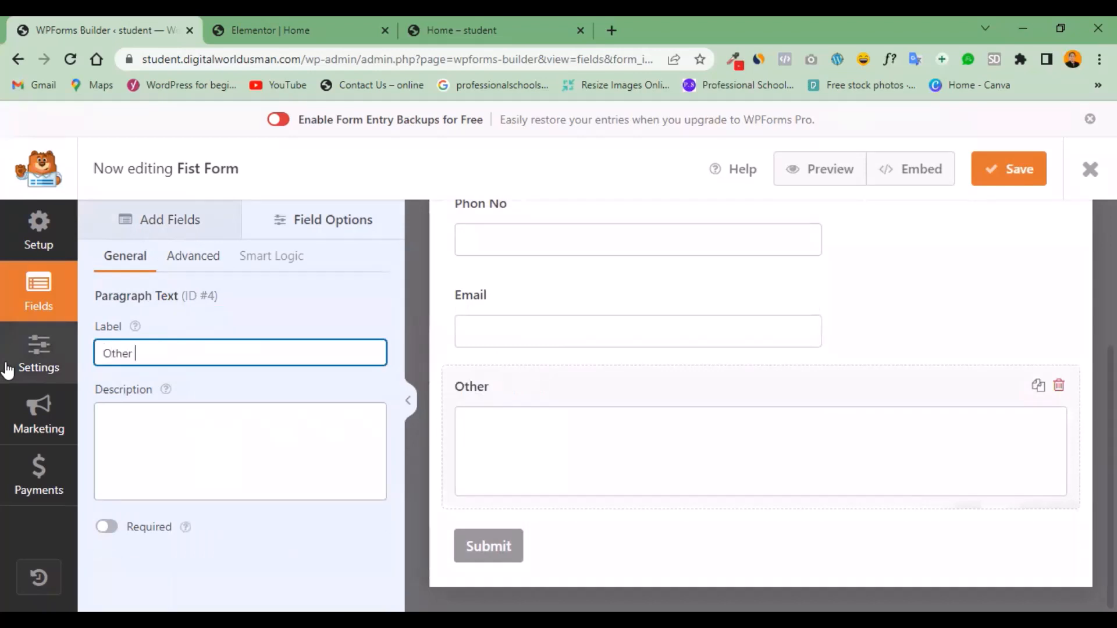
type("Deti")
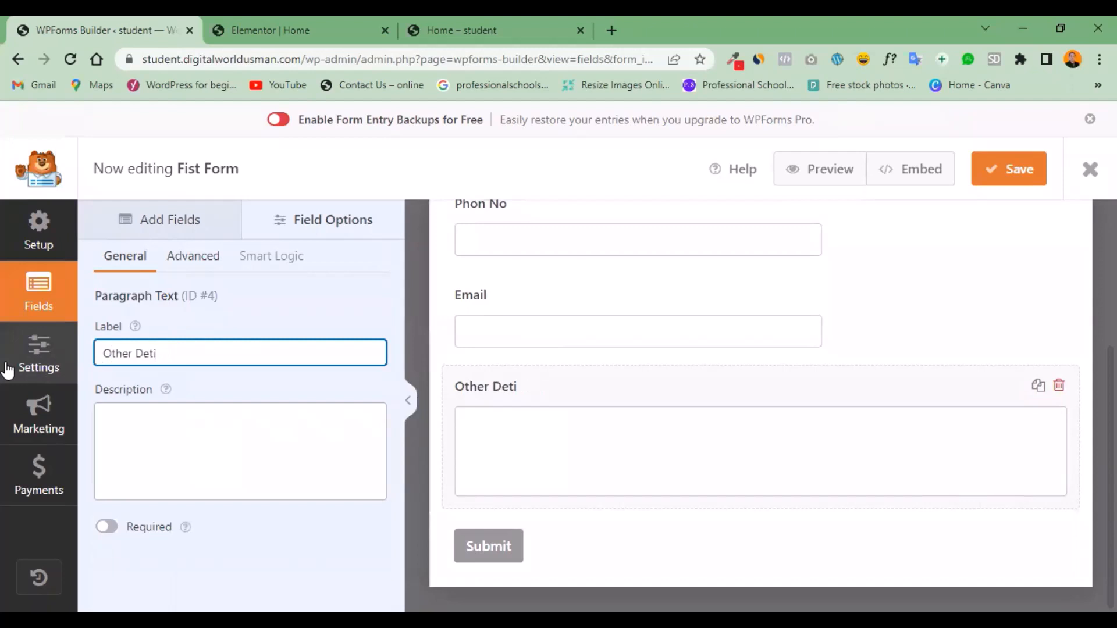
key("BackSpace")
type("ail")
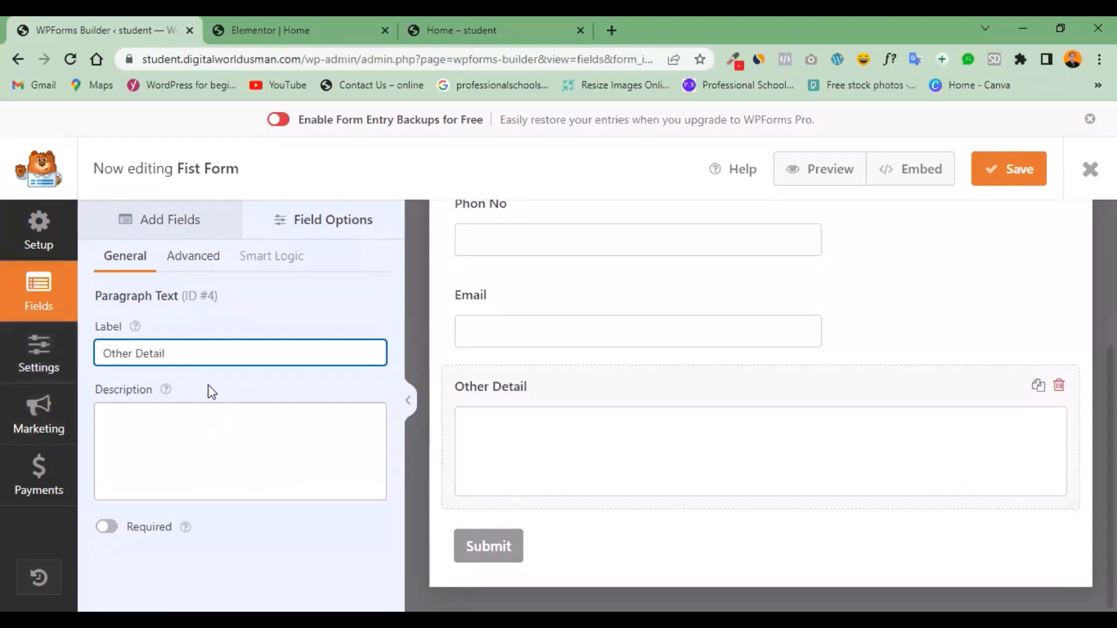
Examine the Other Detail field's advanced options and field size, and return to its general options.
left_click(173, 258)
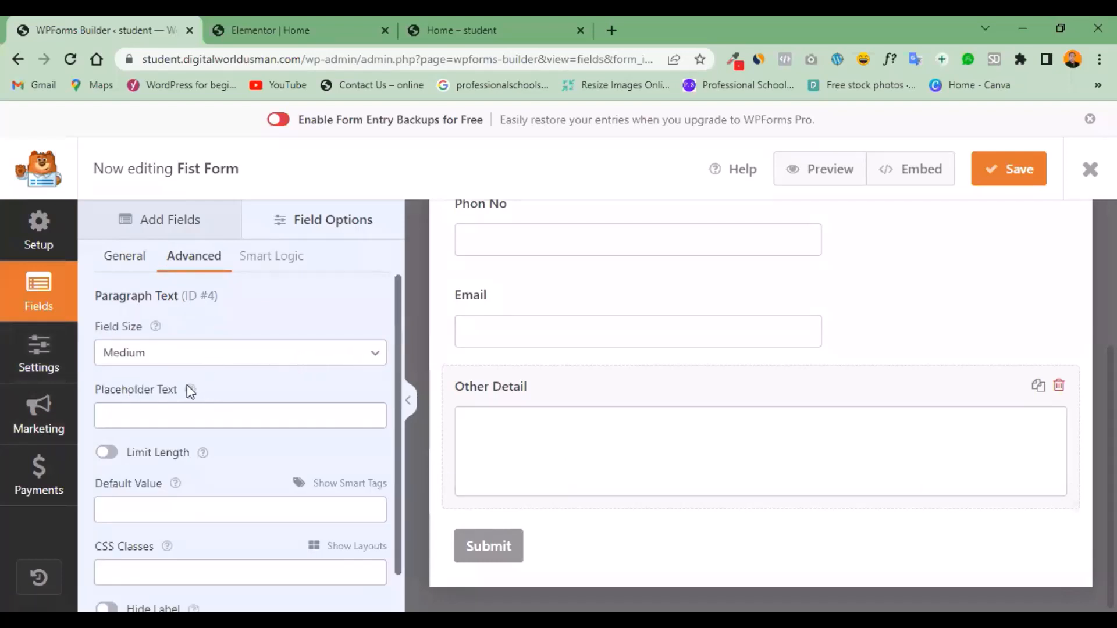
left_click(187, 355)
left_click(236, 315)
left_click(111, 259)
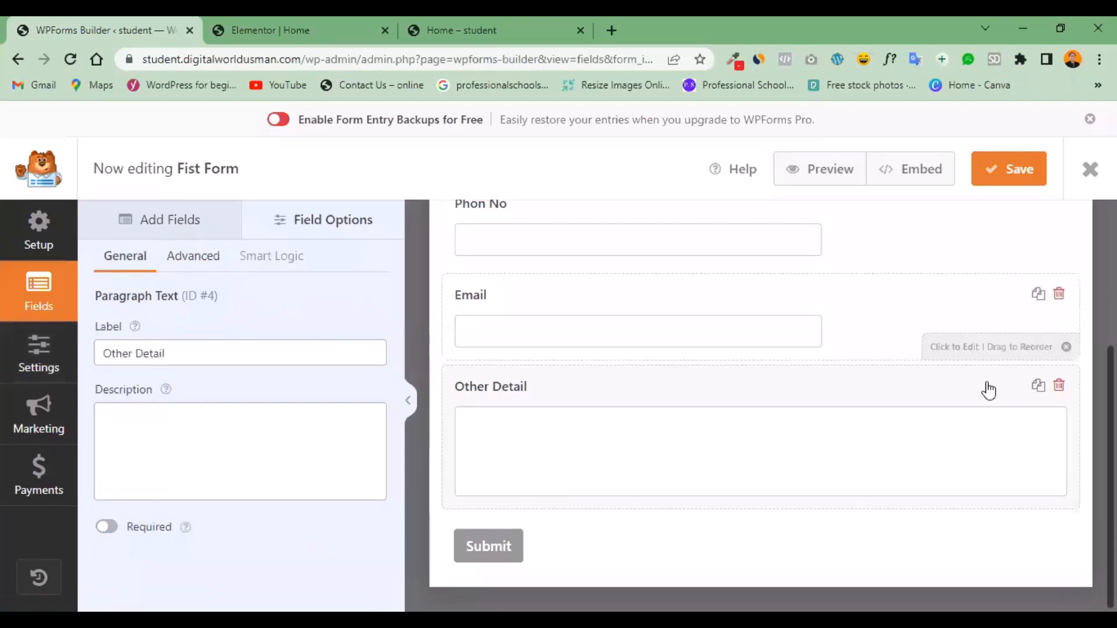
scroll(761, 406, "up", 3)
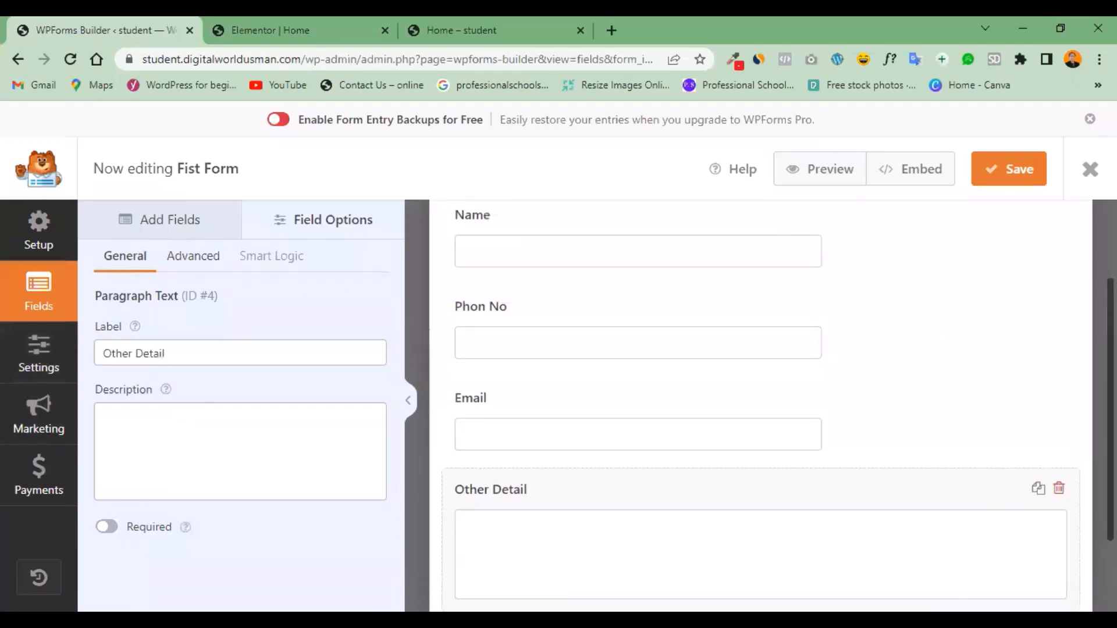
Add a Dropdown field to the form below the Other Detail field.
left_click(170, 227)
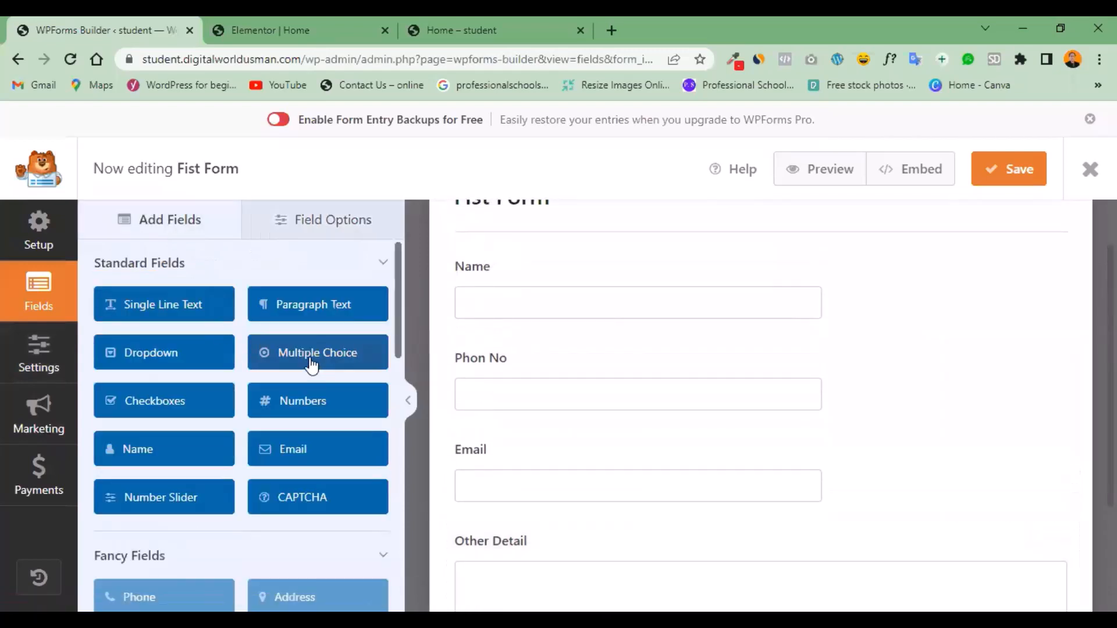
scroll(761, 406, "down", 3)
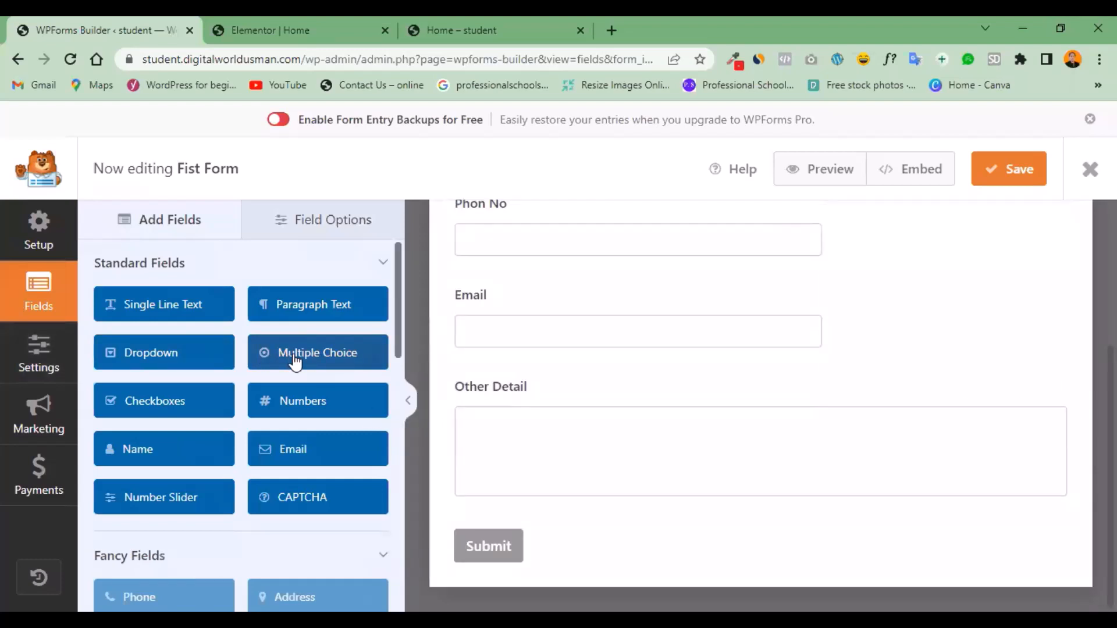
left_click_drag(192, 357, 543, 506)
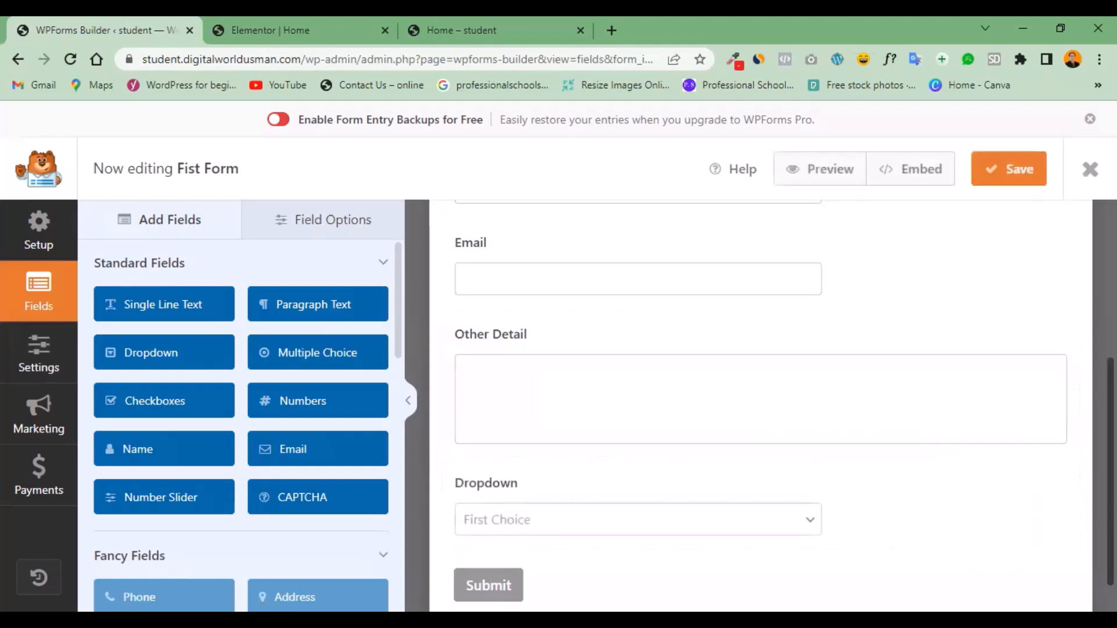
Set the Dropdown field's first choice to "Lahore" and its second choice to "Karachi".
left_click(763, 456)
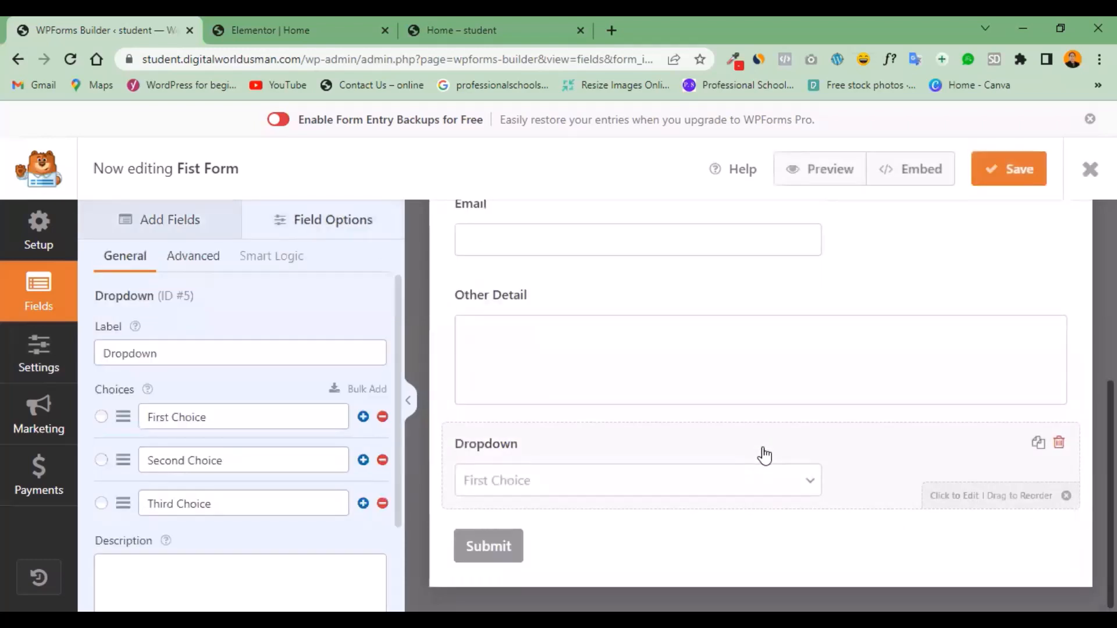
left_click(219, 415)
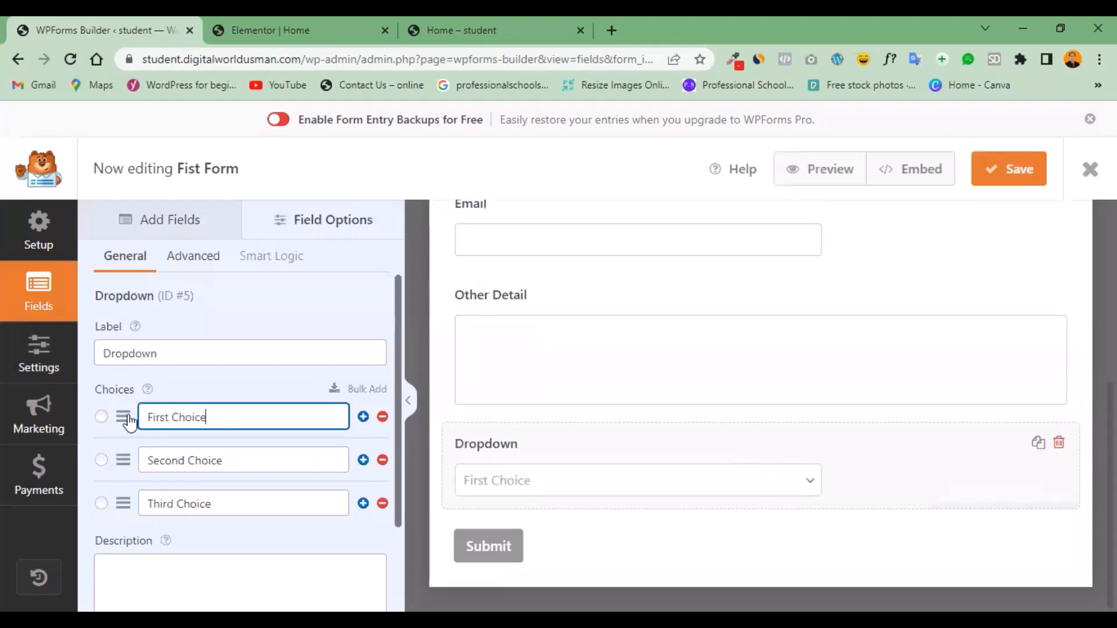
key("ctrl+a")
type("La")
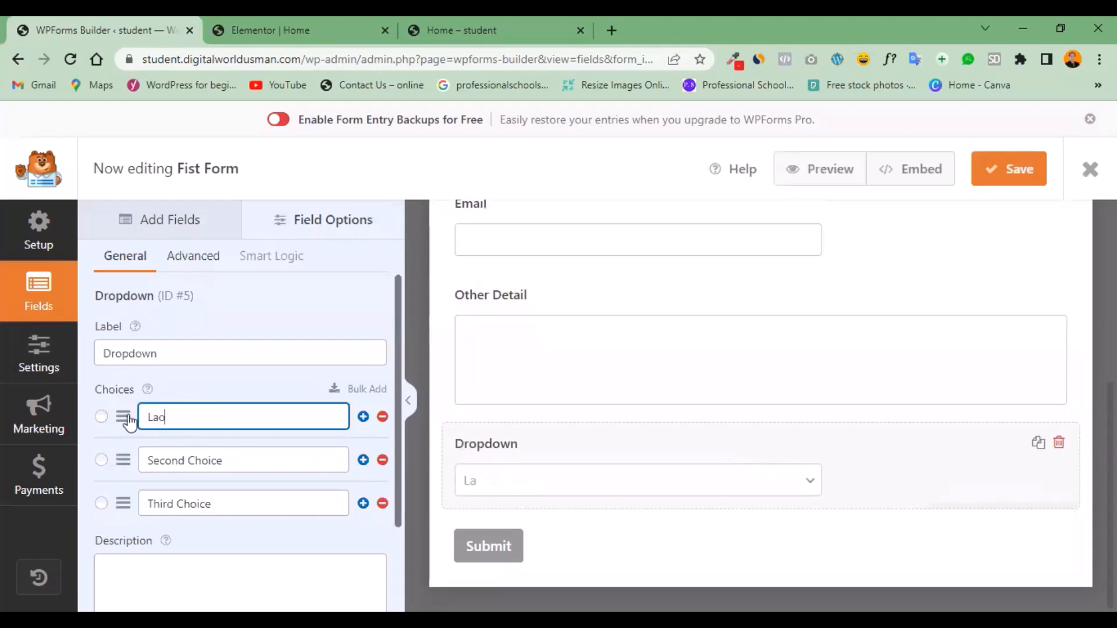
type("hore")
left_click(198, 467)
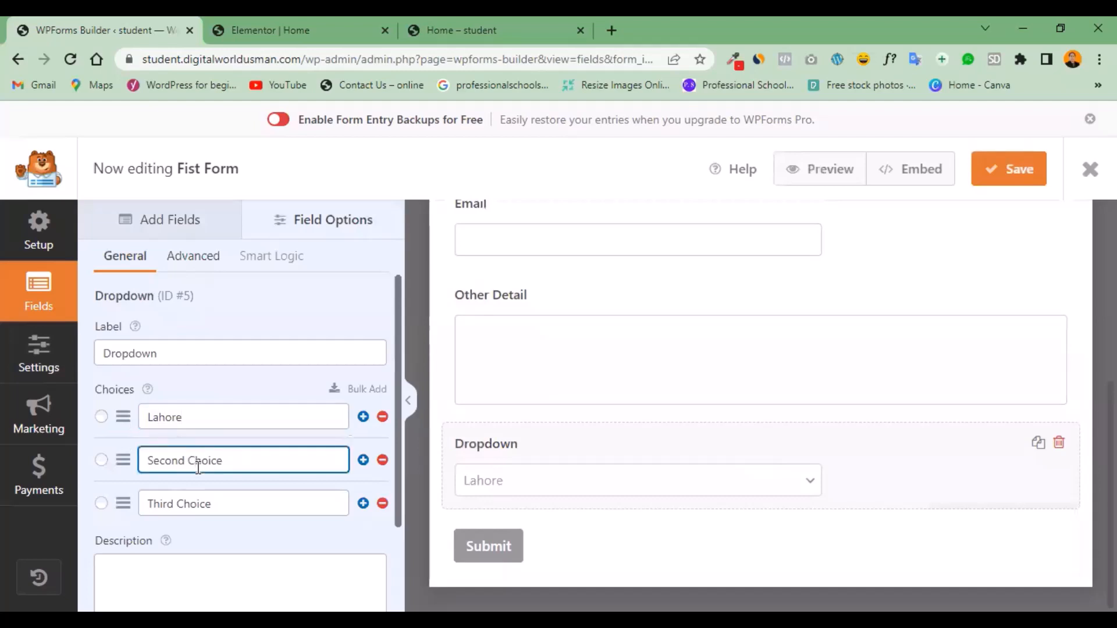
key("Delete")
key("Delete")
key("Delete")
key("Delete")
key("Delete")
key("BackSpace")
key("BackSpace")
key("BackSpace")
key("BackSpace")
key("BackSpace")
key("BackSpace")
key("BackSpace")
key("BackSpace")
type("K")
key("BackSpace")
type("Karachi")
Set the Dropdown field's third choice to "Faisalabad" and save the form.
left_click(267, 512)
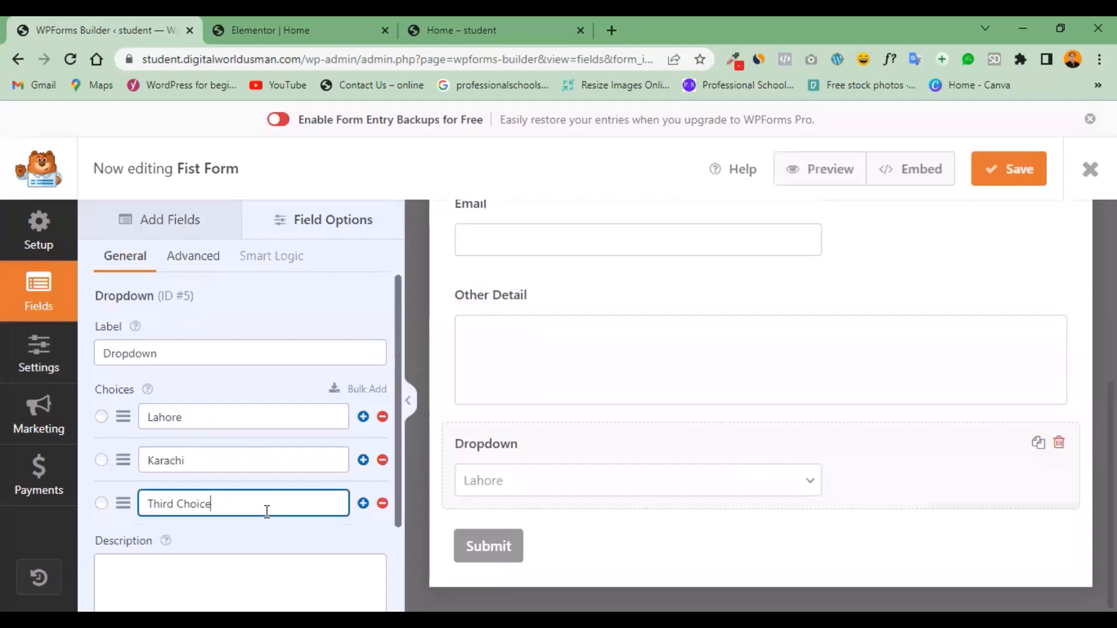
key("BackSpace")
key("BackSpace")
key("BackSpace")
key("BackSpace")
key("BackSpace")
key("BackSpace")
key("BackSpace")
key("BackSpace")
key("BackSpace")
key("BackSpace")
key("BackSpace")
key("BackSpace")
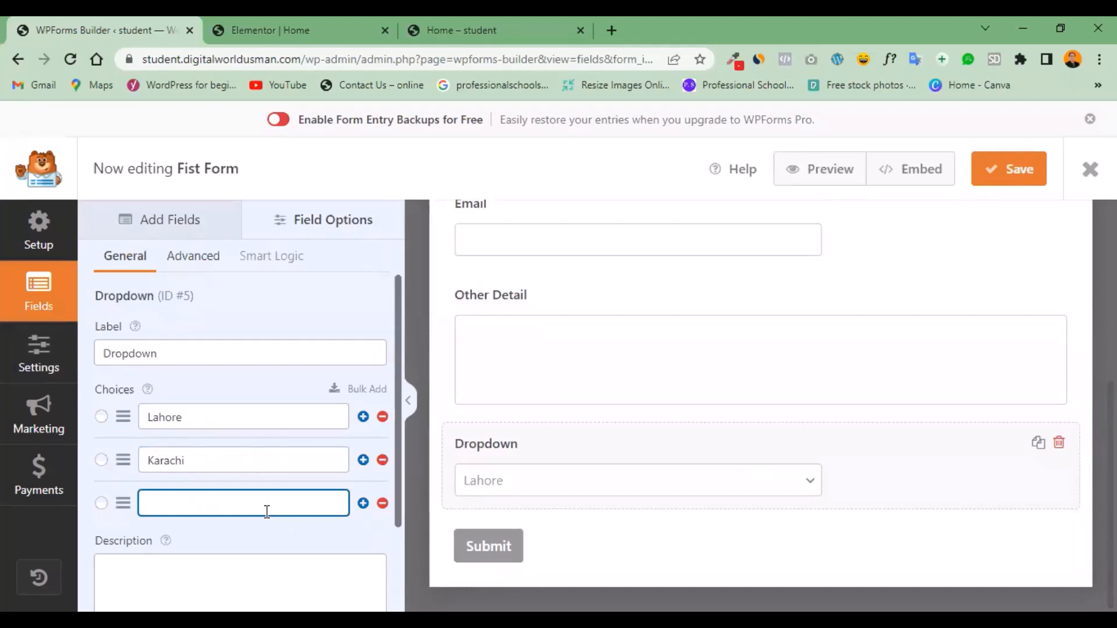
type("Faisalabad")
scroll(396, 466, "down", 1)
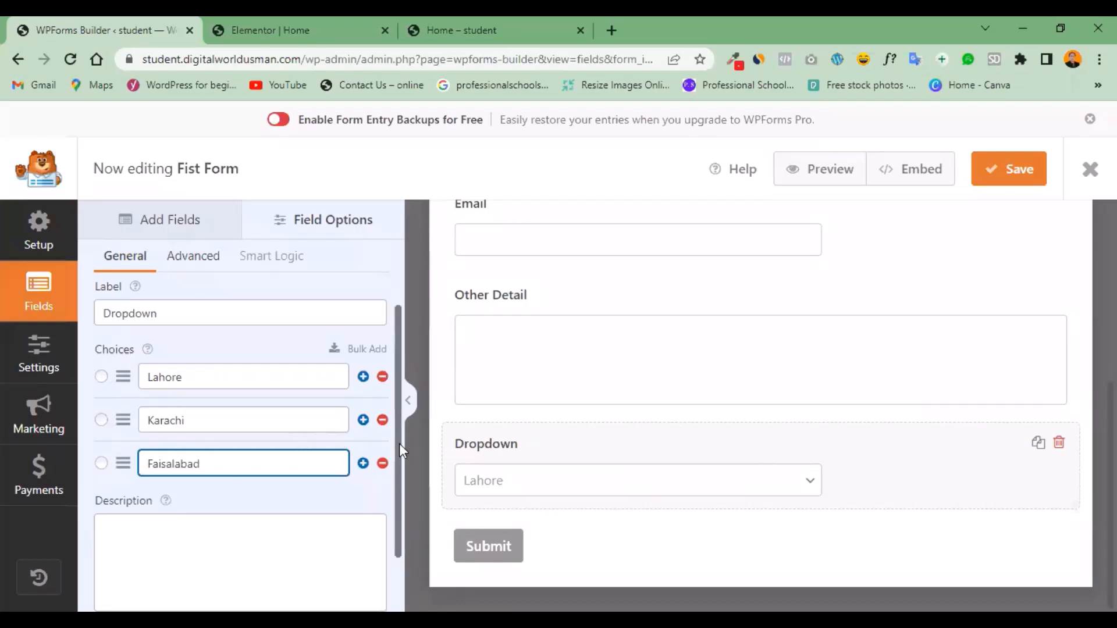
scroll(397, 484, "down", 1)
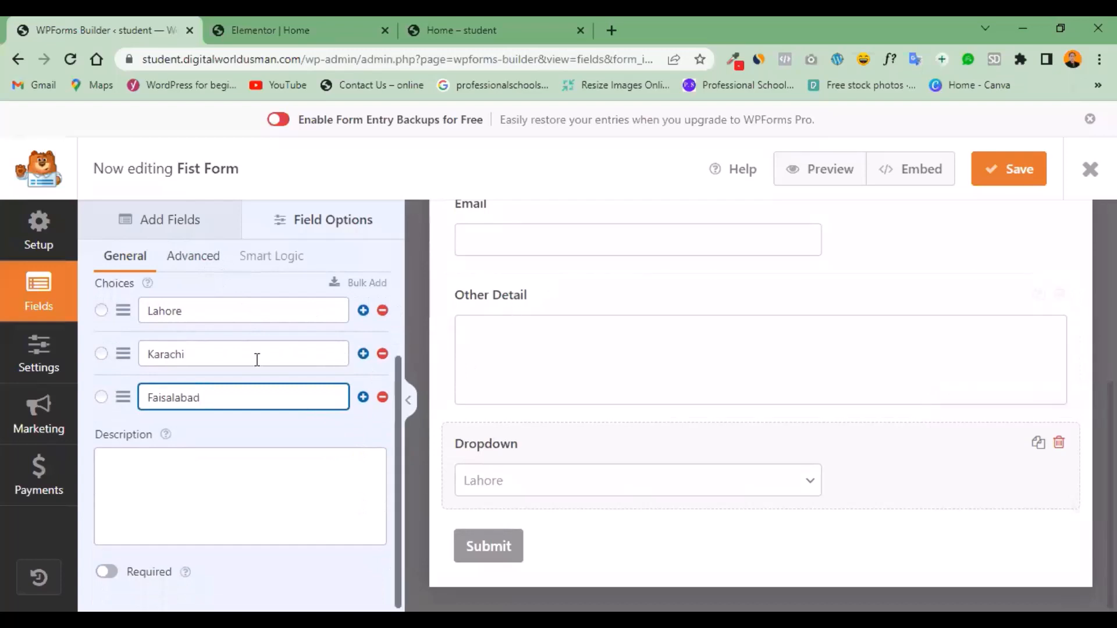
left_click(995, 181)
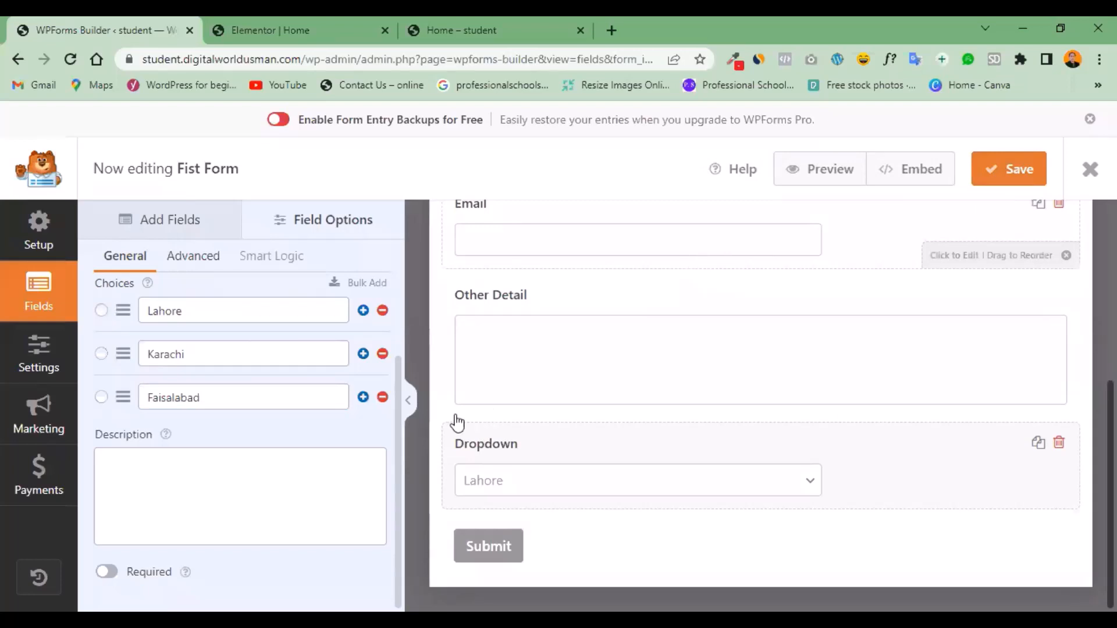
Add a Multiple Choice field between Other Detail and Dropdown, and open its choices for editing.
left_click_drag(400, 415, 403, 385)
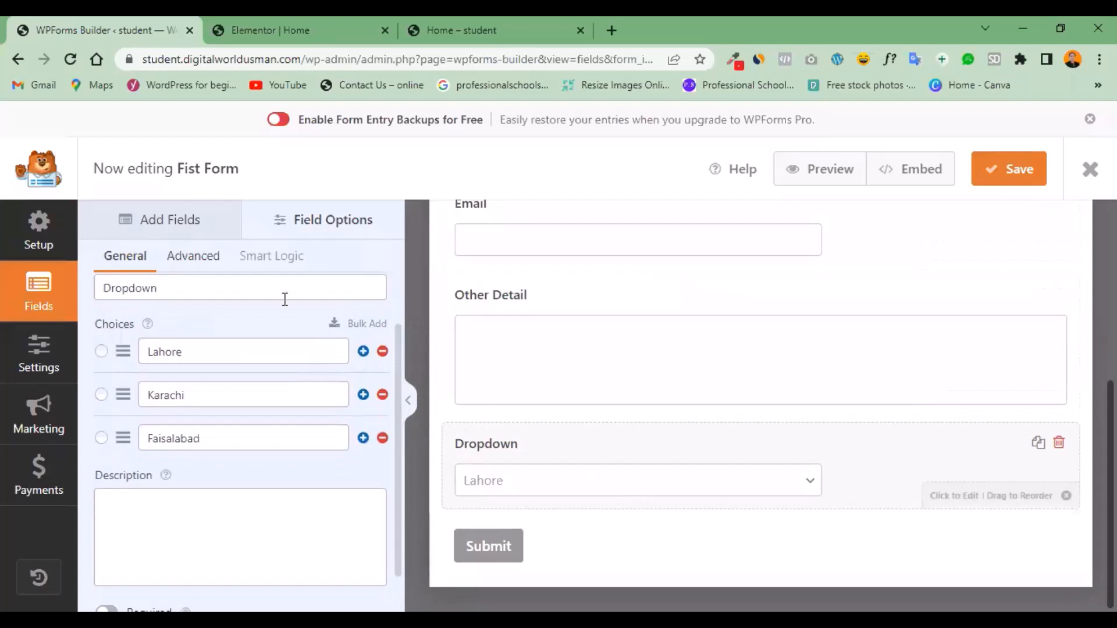
left_click(159, 238)
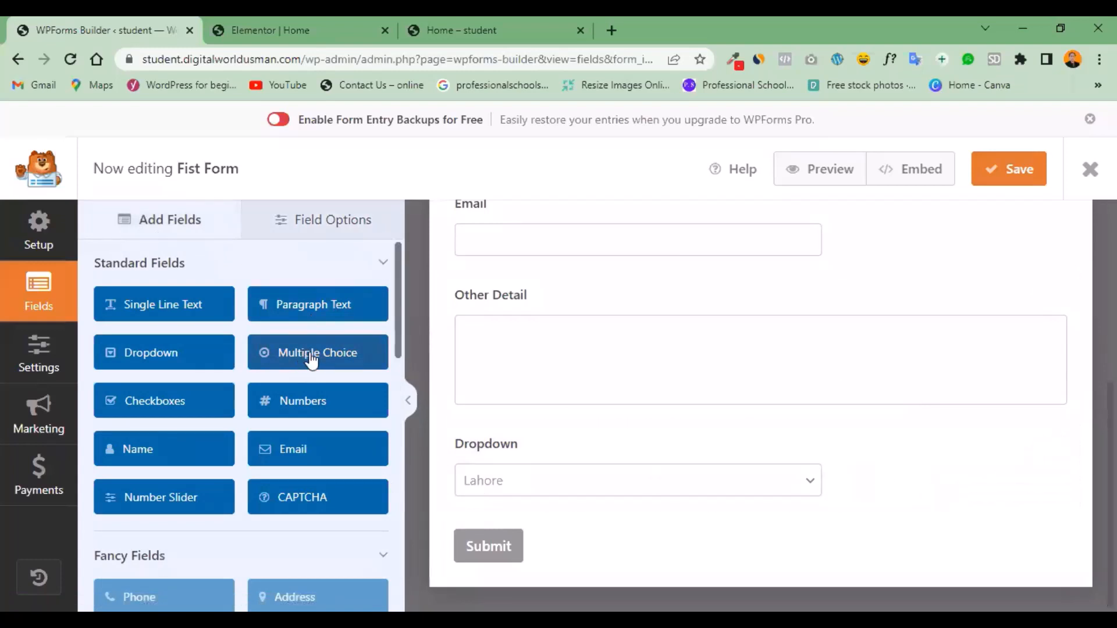
left_click_drag(311, 361, 491, 494)
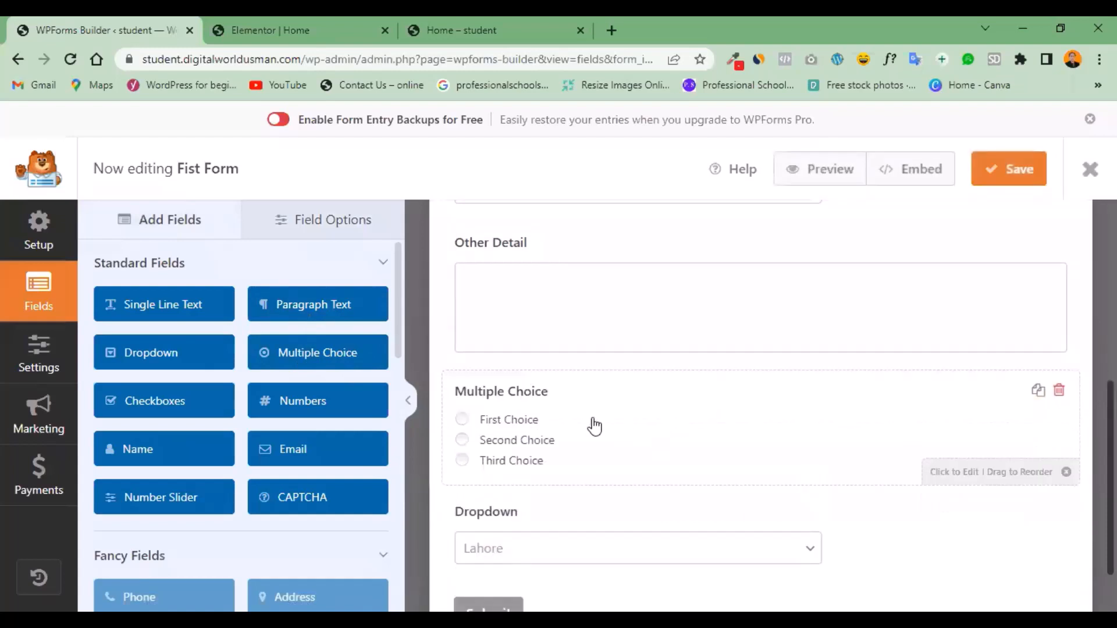
left_click(463, 445)
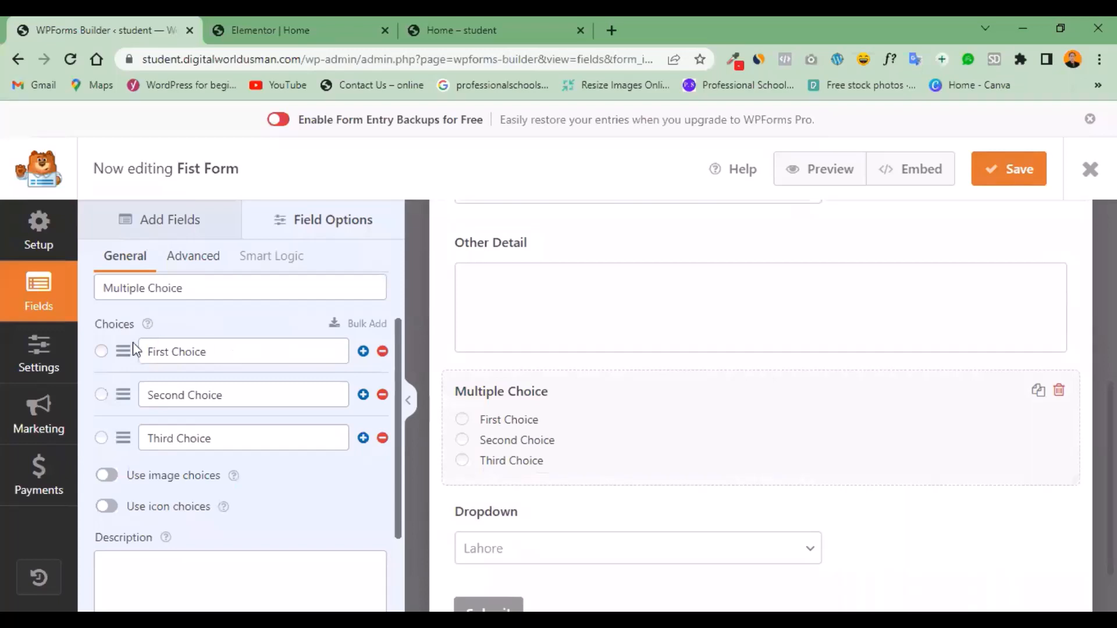
triple_click(148, 352)
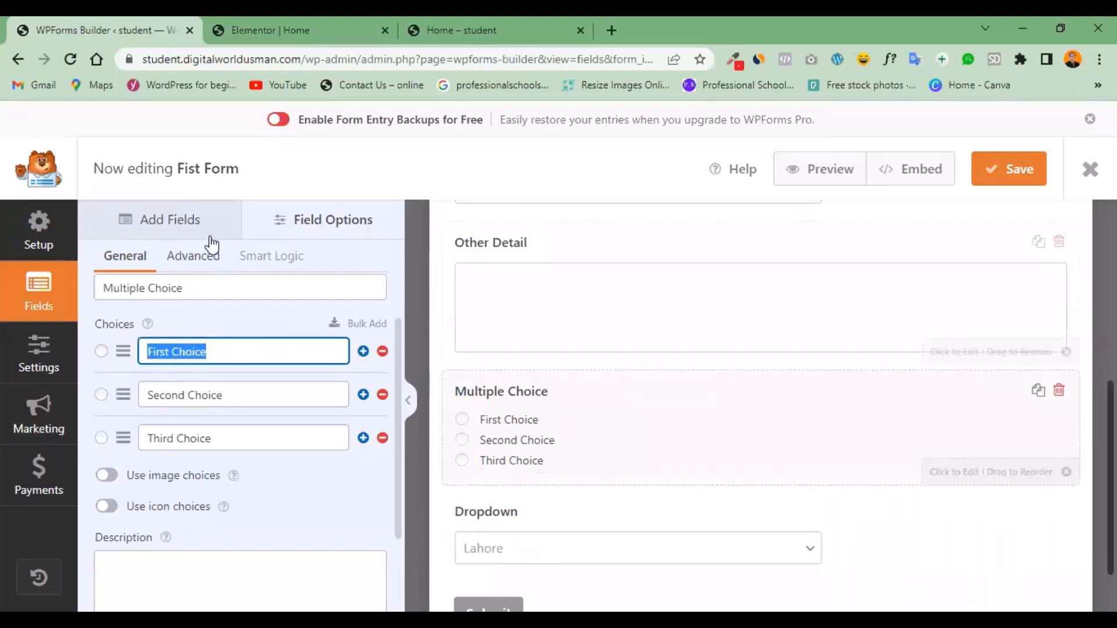
Add a Checkboxes field between the Multiple Choice and Dropdown fields.
left_click(152, 219)
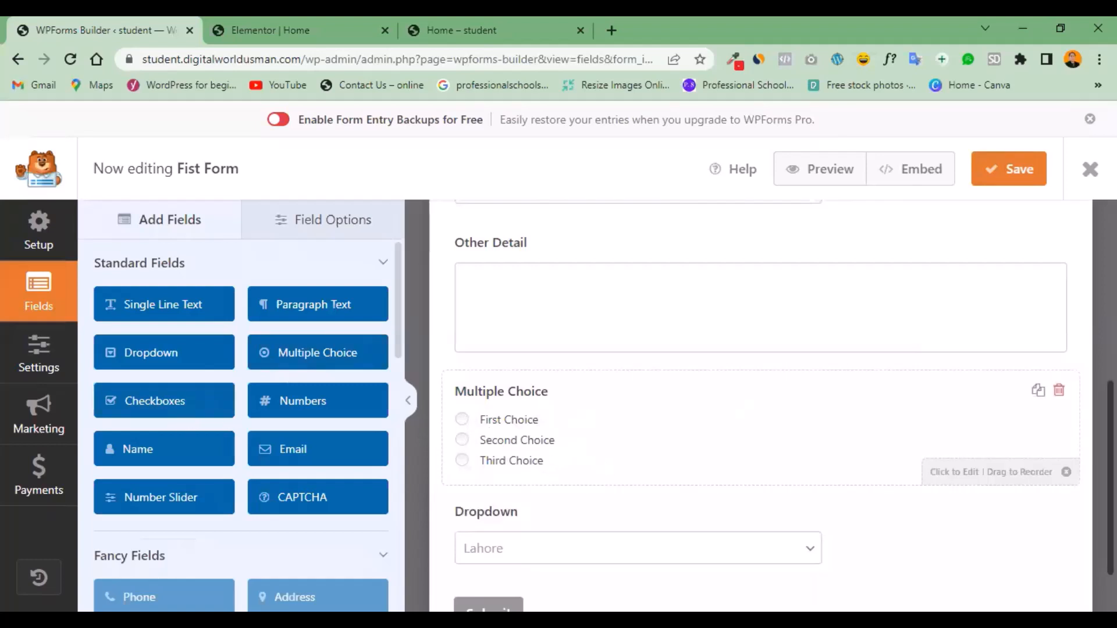
scroll(435, 421, "down", 1)
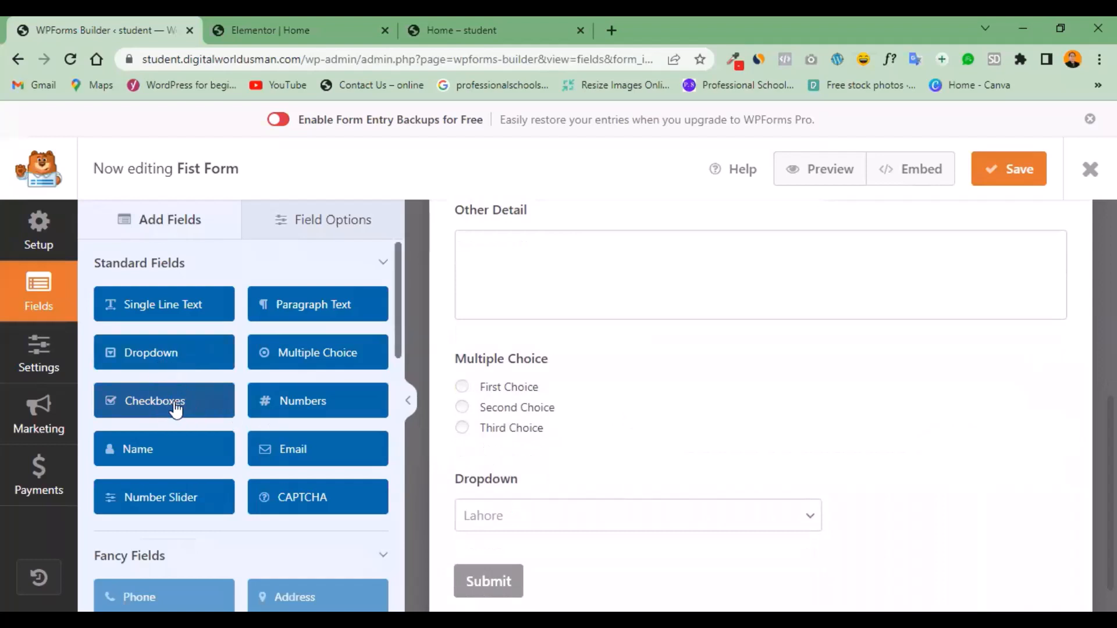
left_click_drag(174, 406, 521, 462)
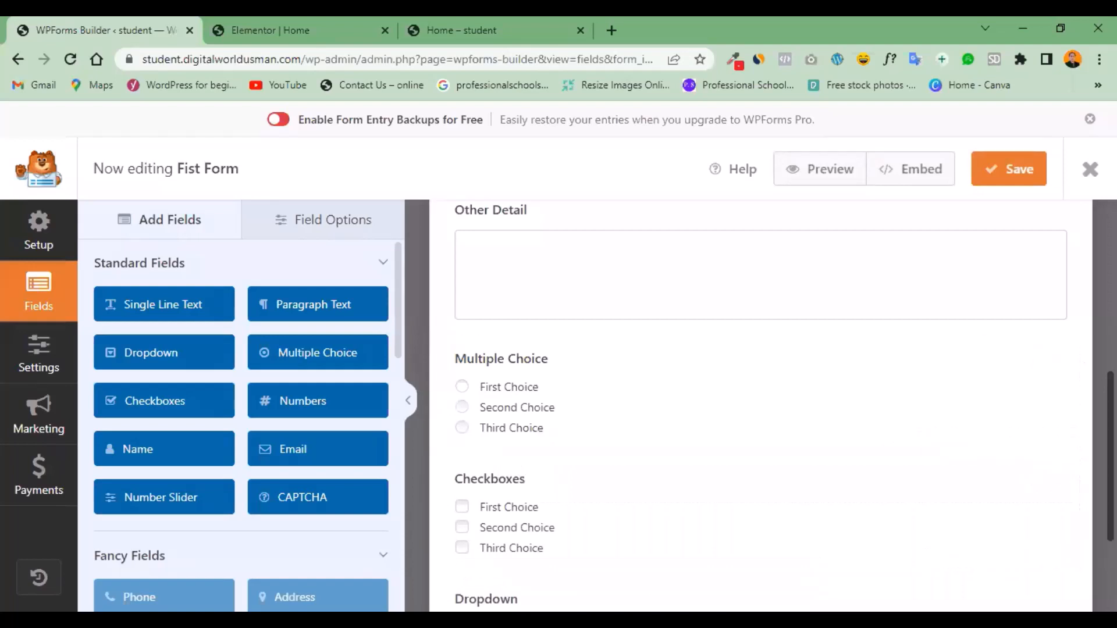
scroll(555, 425, "down", 2)
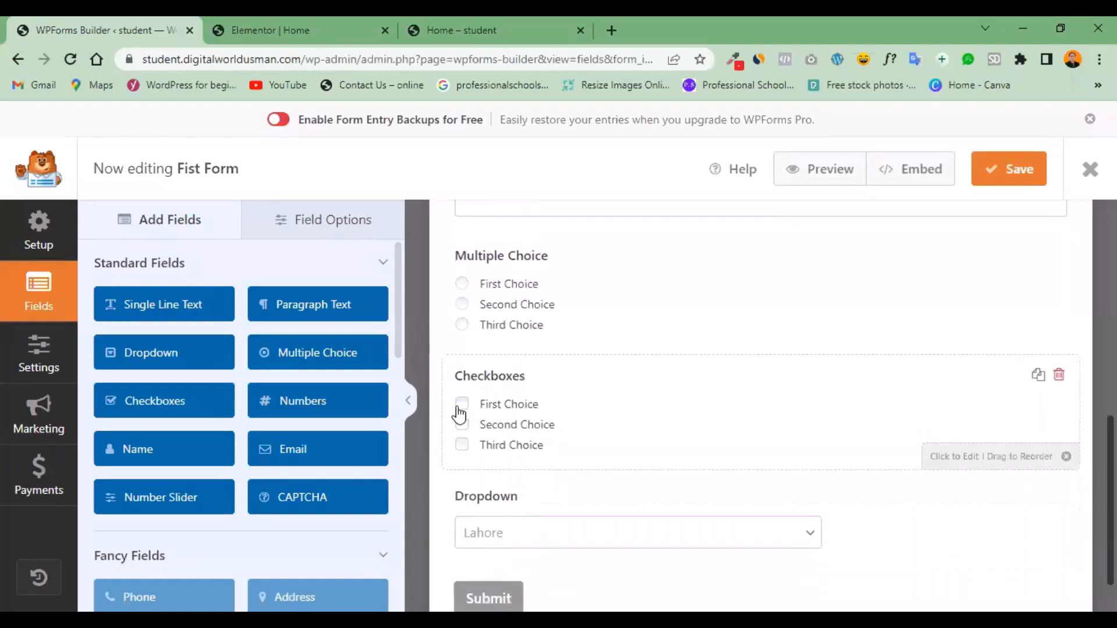
Compare the general options of the Multiple Choice and Checkboxes fields, and save the form.
left_click(464, 289)
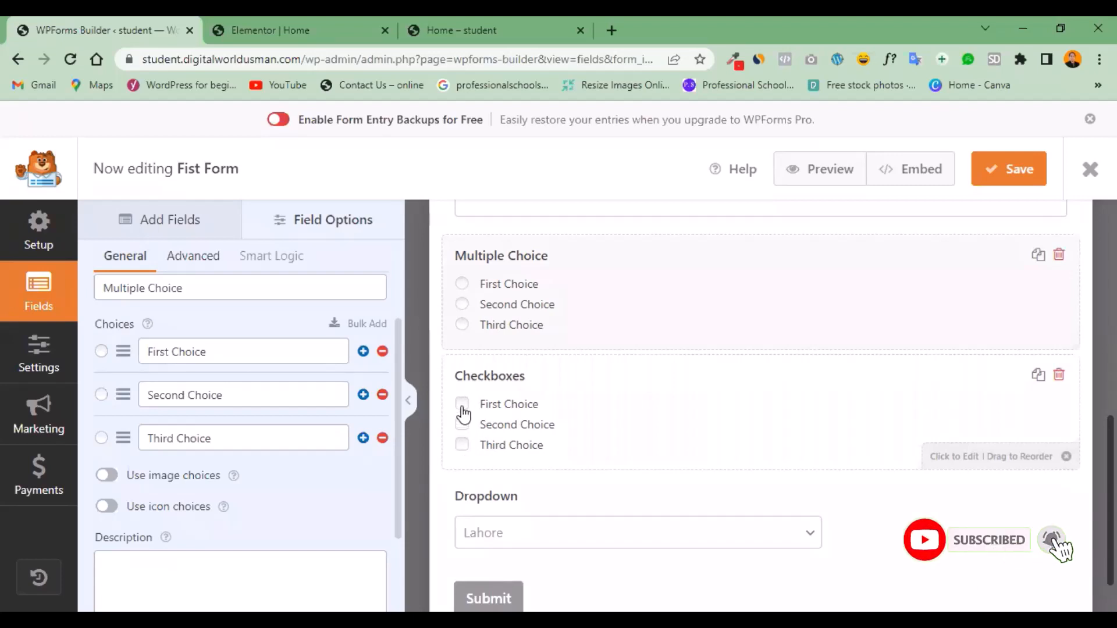
left_click(462, 431)
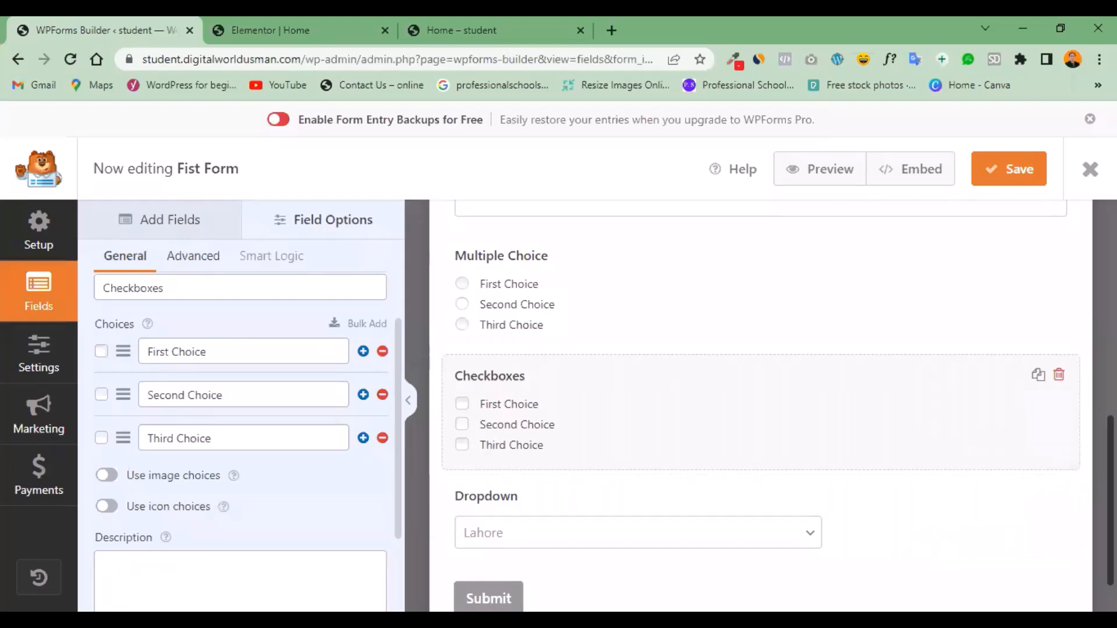
left_click(194, 224)
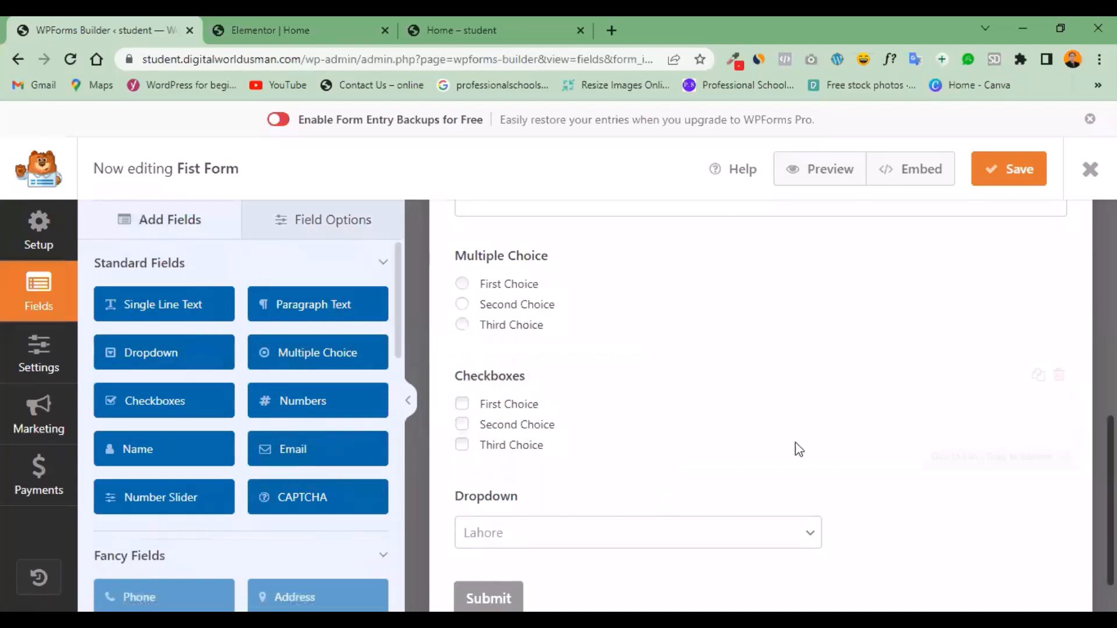
scroll(795, 448, "down", 1)
left_click(1026, 181)
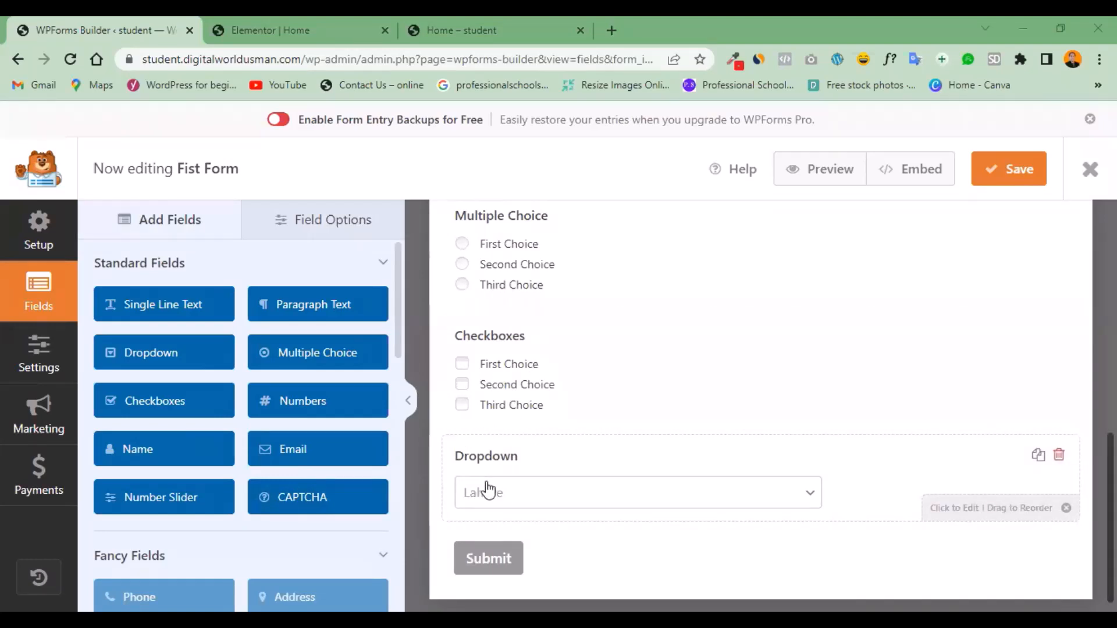
Try to add a CAPTCHA field to the form.
left_click(317, 504)
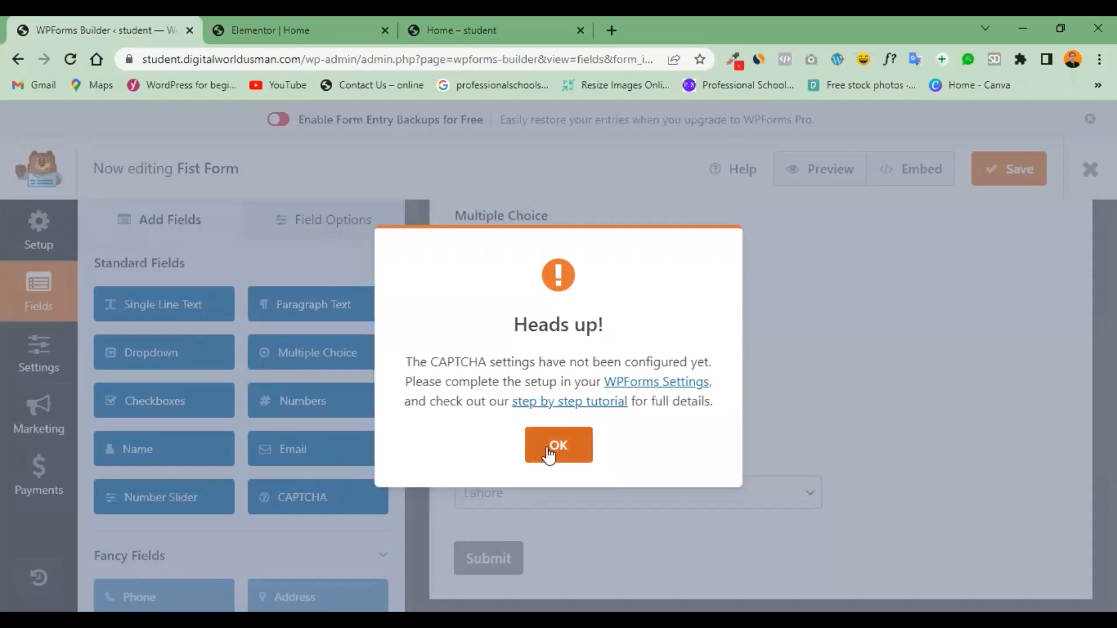
left_click(549, 454)
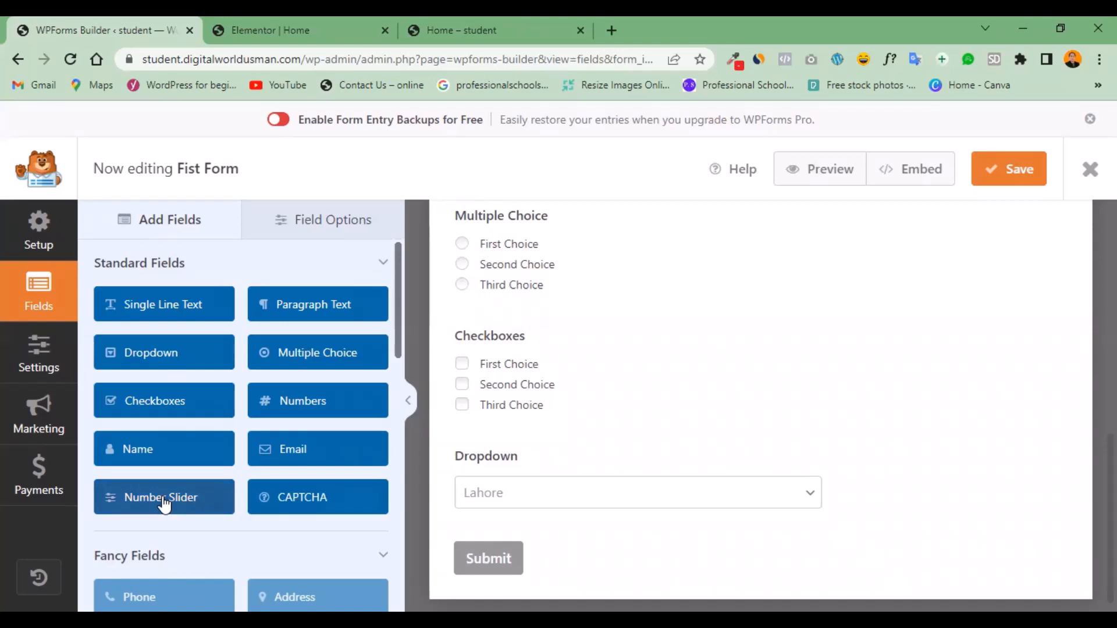
Try out a Number Slider field between the Phon No and Email fields, and delete it from the form.
left_click_drag(284, 449, 185, 495)
scroll(1086, 263, "up", 8)
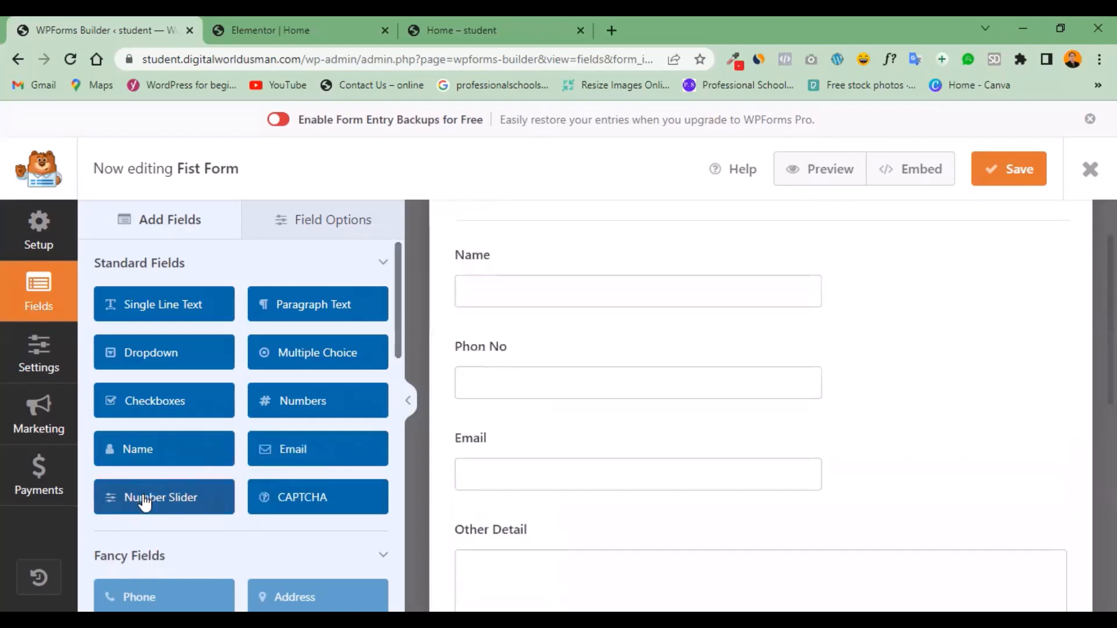
left_click_drag(140, 497, 487, 427)
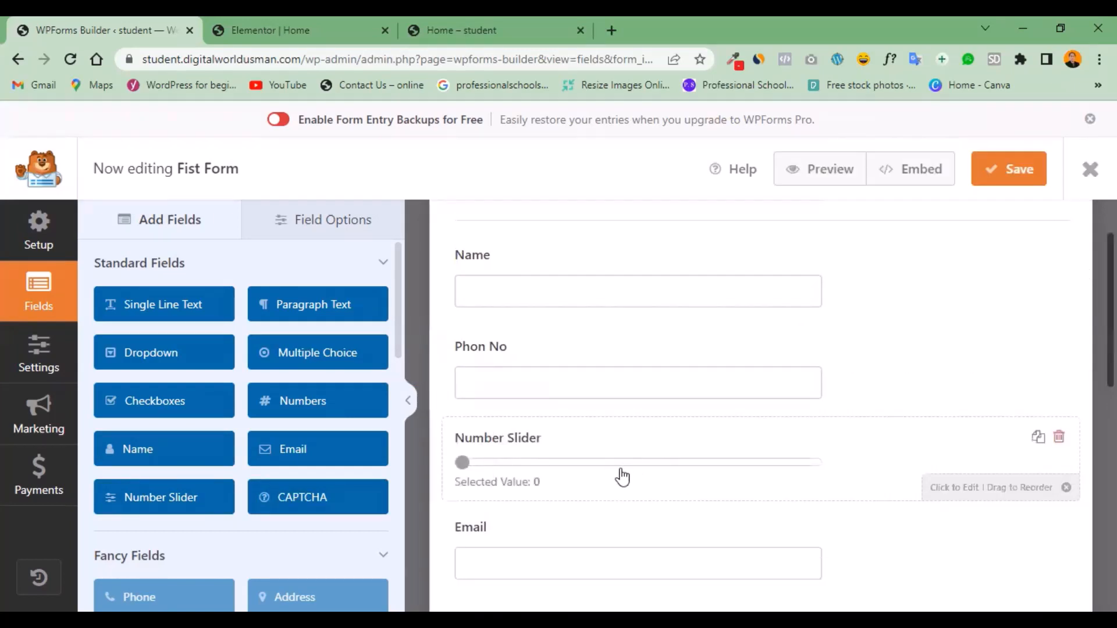
left_click_drag(466, 468, 488, 465)
left_click(661, 455)
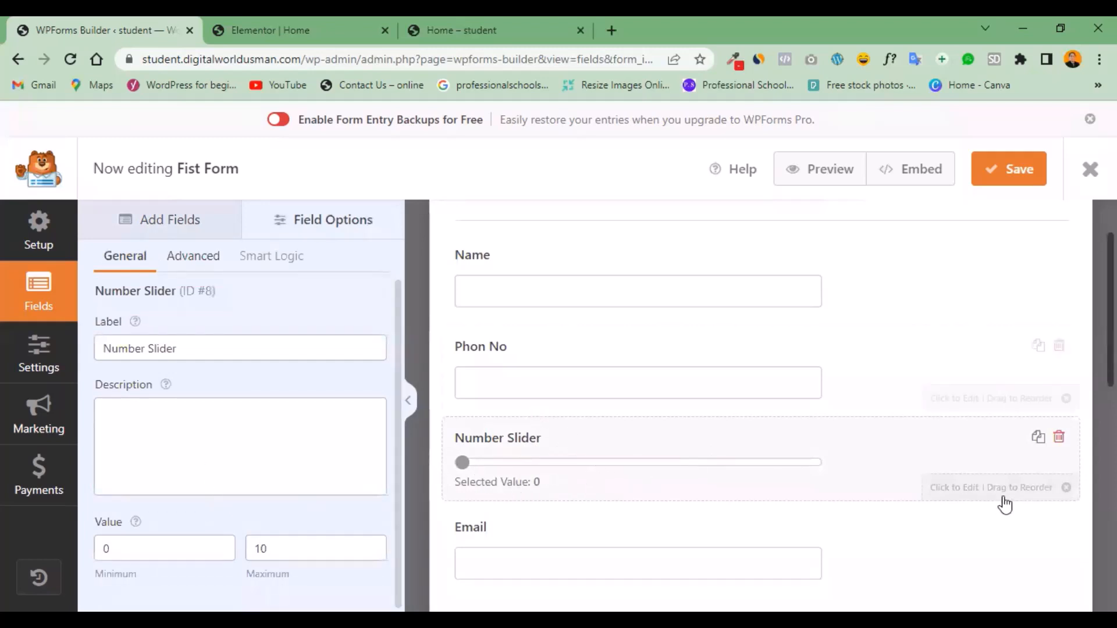
left_click(1060, 438)
left_click(509, 416)
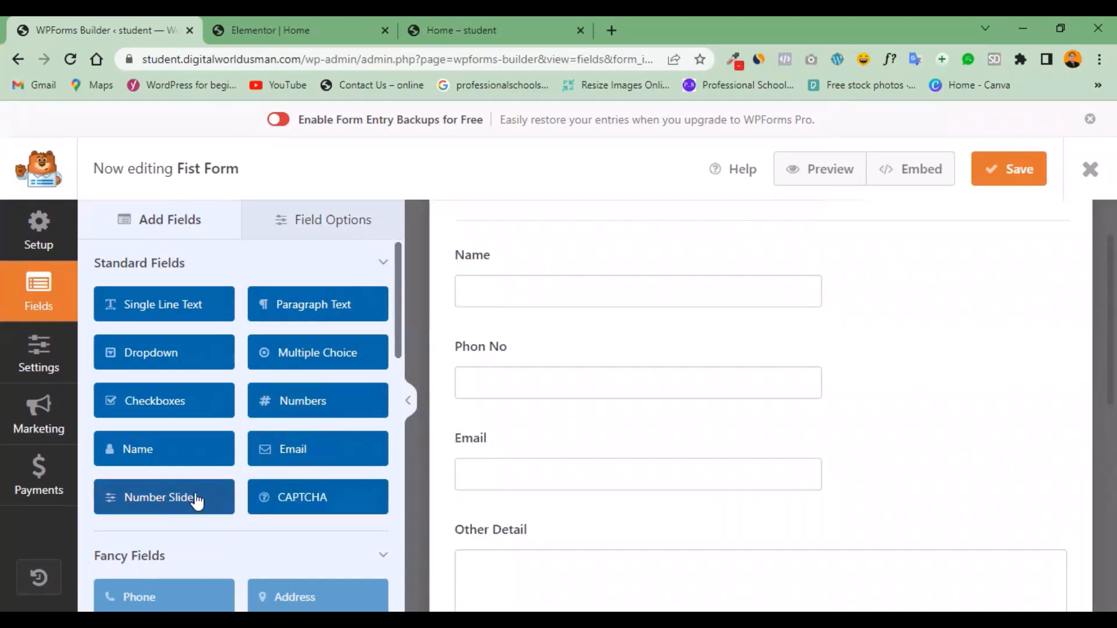
Add a Numbers field between the Email and Other Detail fields and label it "whats".
left_click_drag(309, 414, 497, 426)
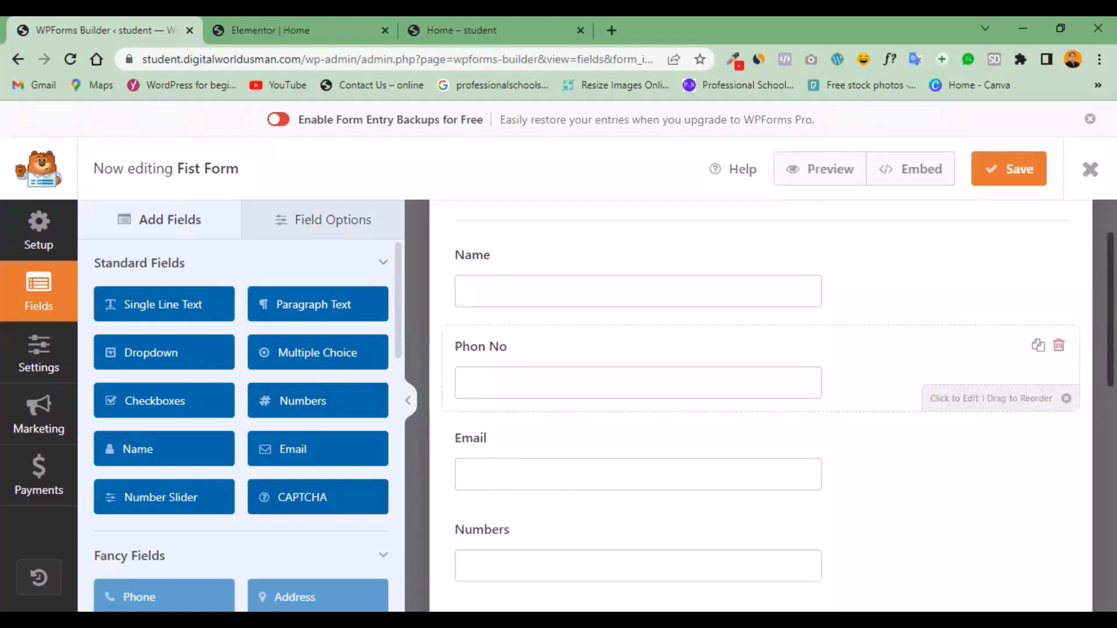
scroll(826, 395, "down", 3)
scroll(830, 434, "up", 3)
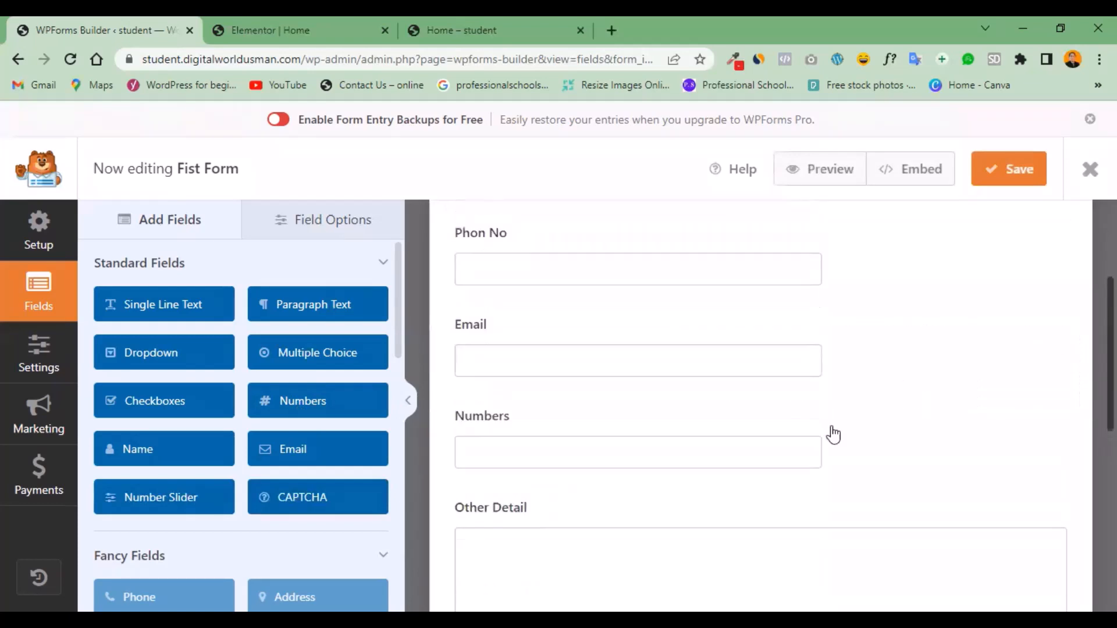
left_click(505, 425)
left_click_drag(158, 356, 15, 351)
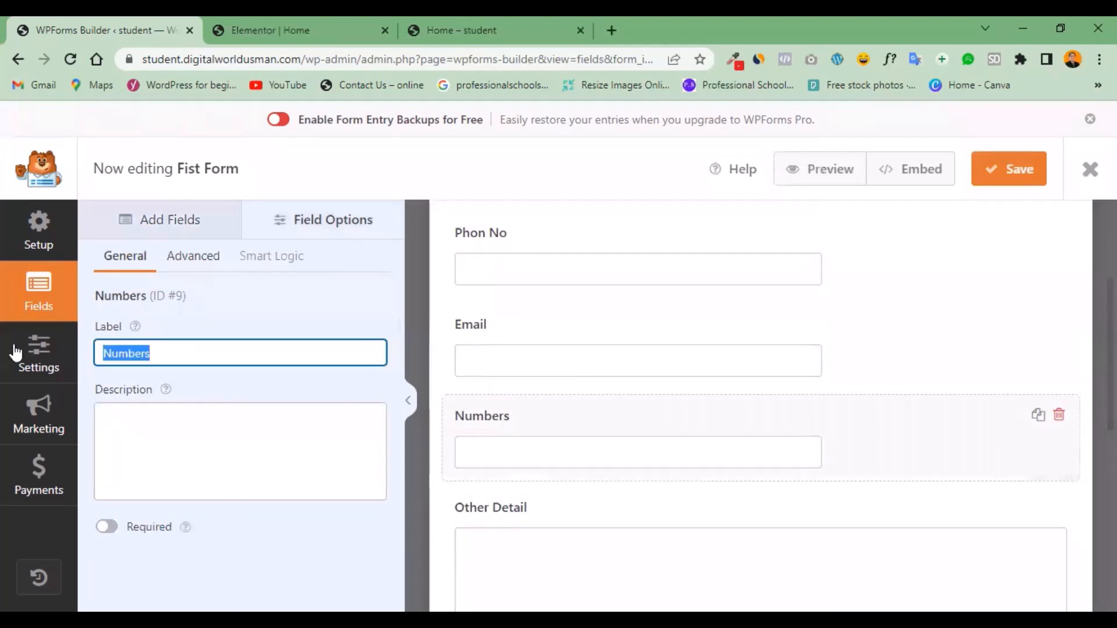
type("whatr")
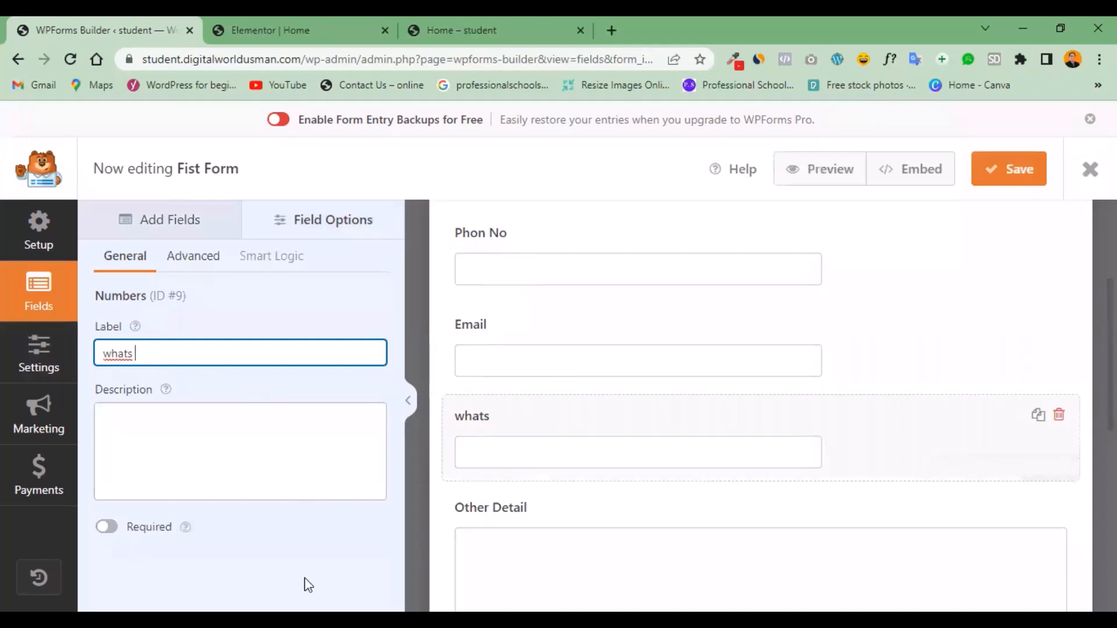
Save the form and close the form builder, returning to the overview of all forms.
left_click(1025, 175)
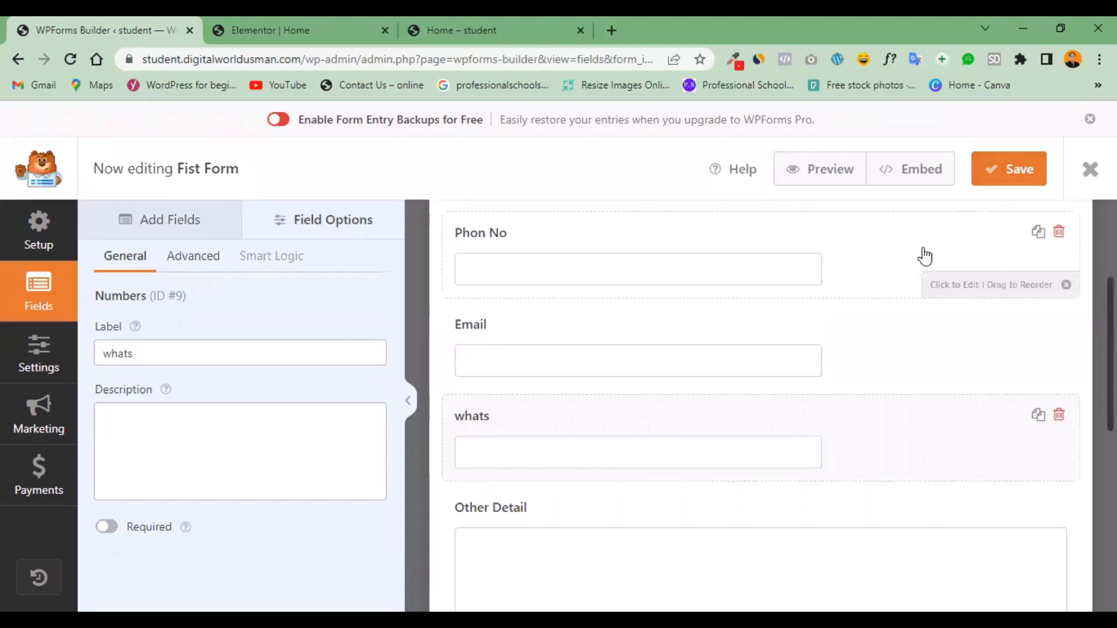
left_click(998, 184)
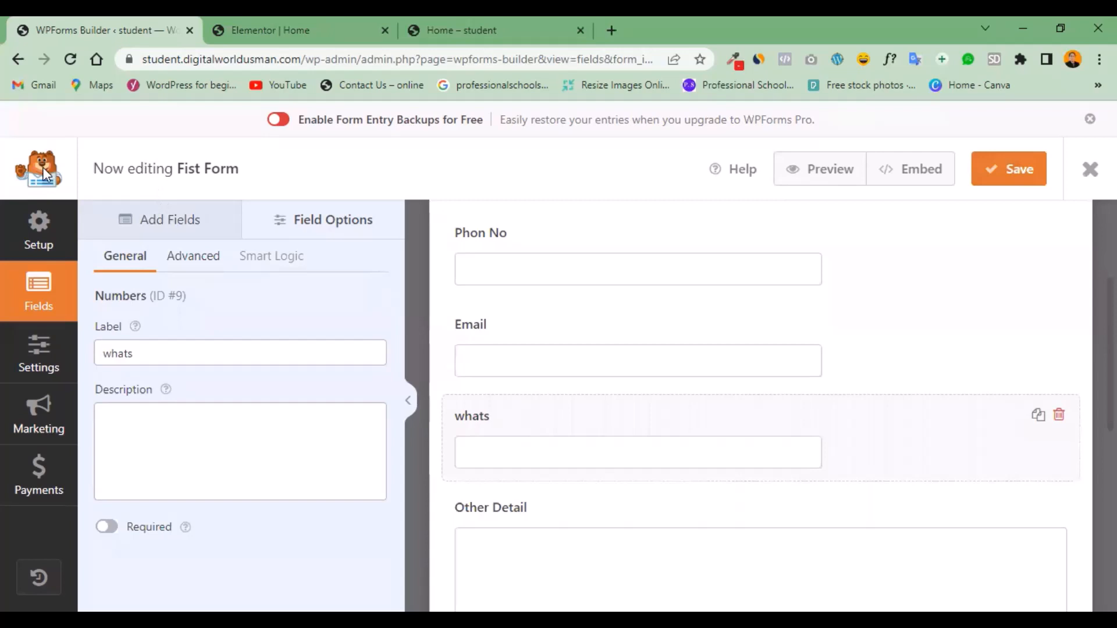
left_click(1085, 184)
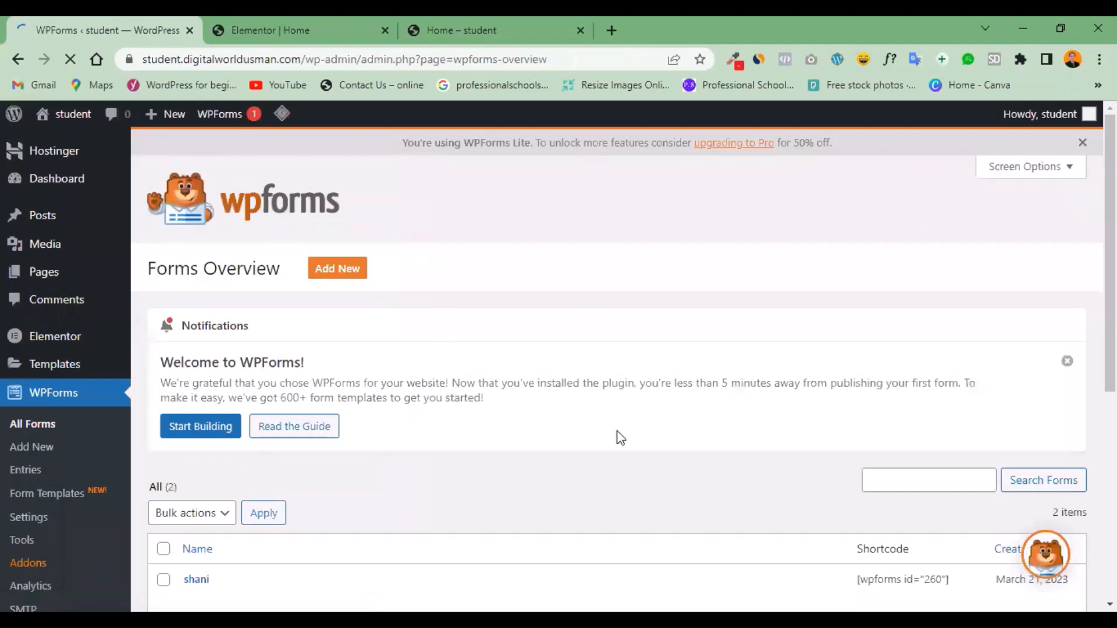
scroll(554, 422, "down", 3)
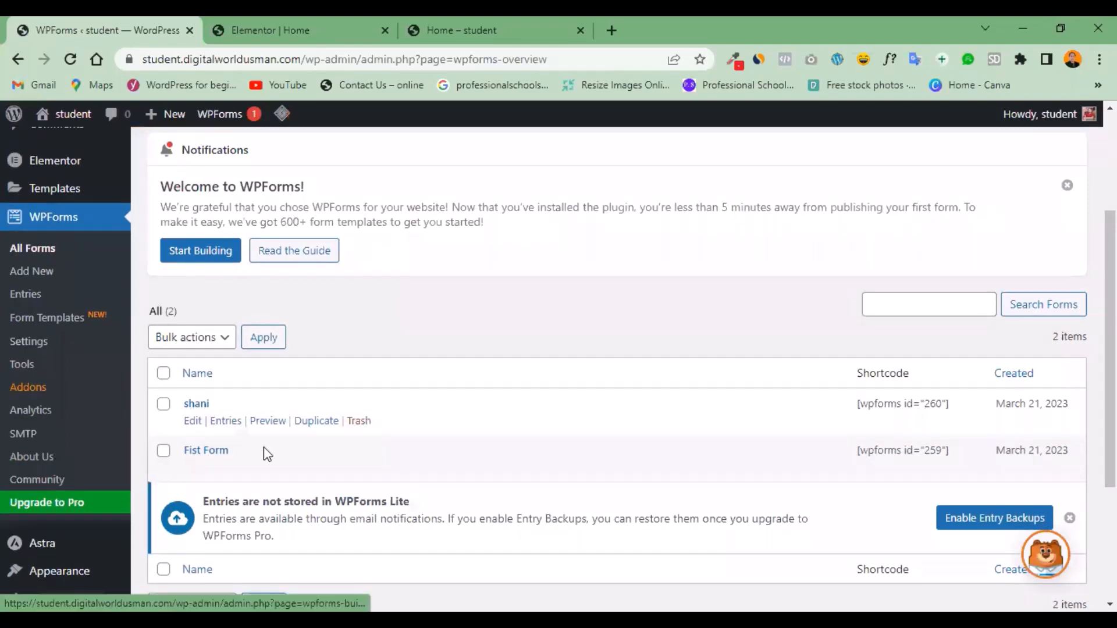
Switch to the Elementor editor, update the Home page, and place a WPForms widget in the empty column beside the image box.
left_click(254, 19)
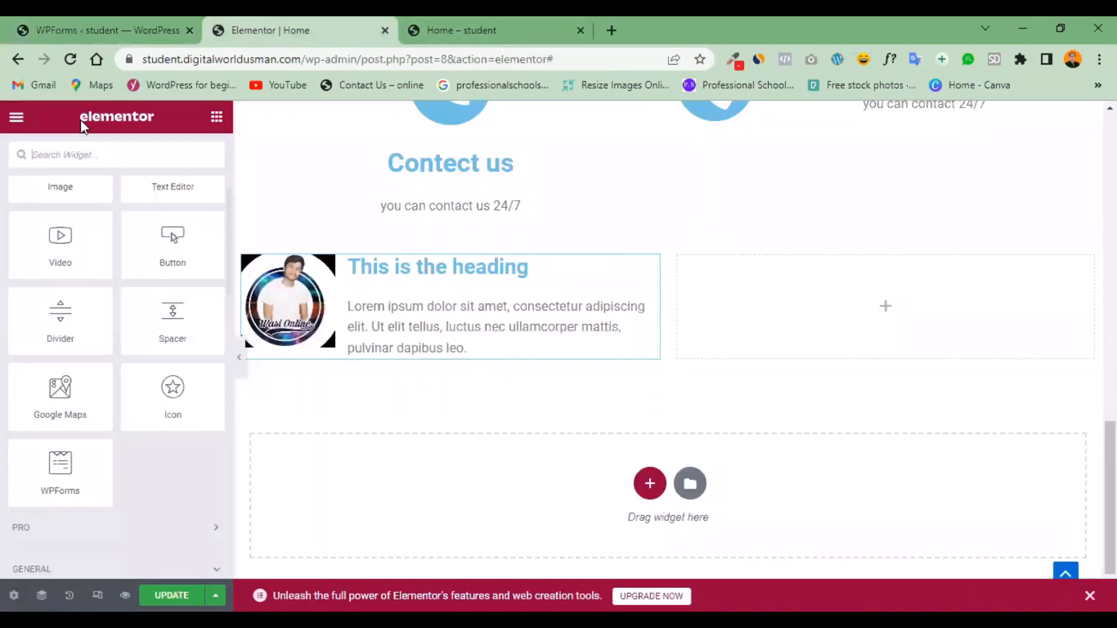
key("ctrl+s")
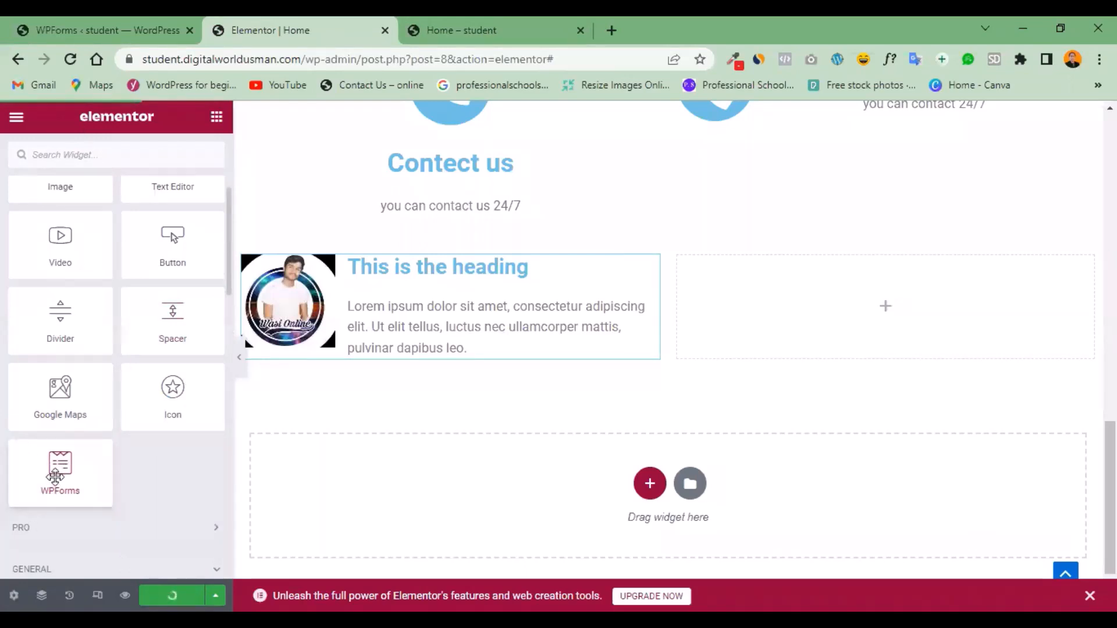
left_click_drag(55, 477, 878, 319)
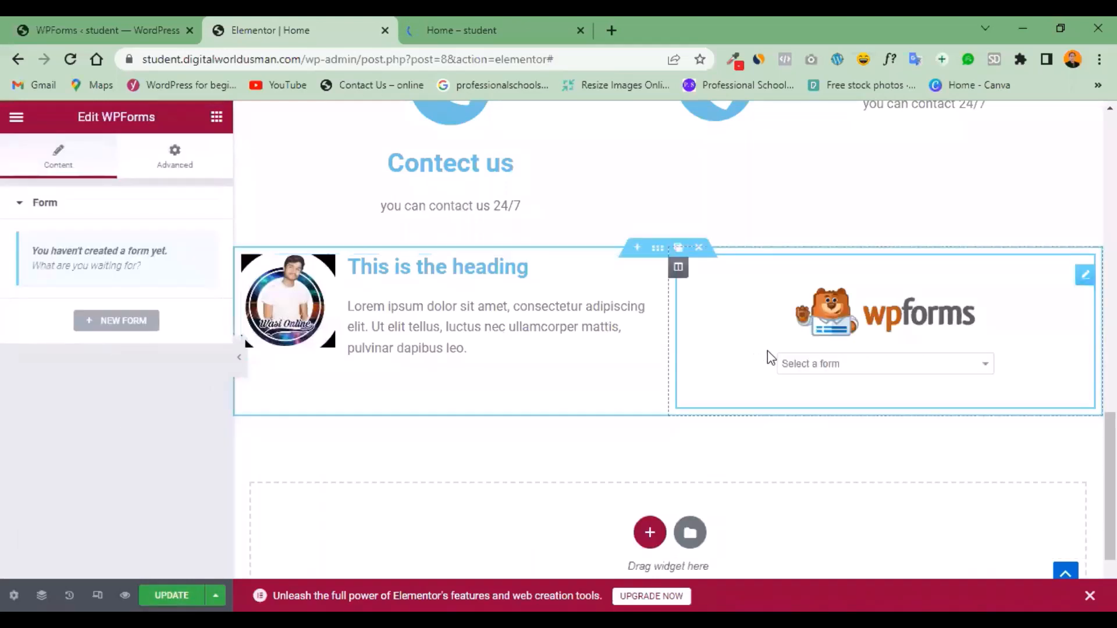
Try to choose Fist Form as the form for the WPForms widget beside the image box.
left_click(984, 371)
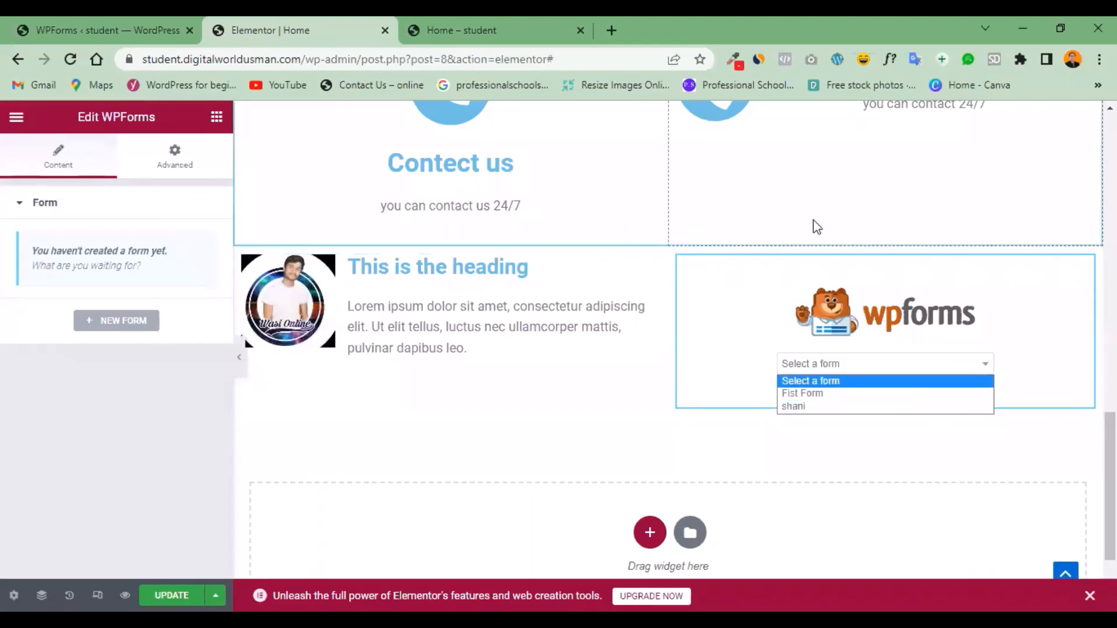
left_click(985, 372)
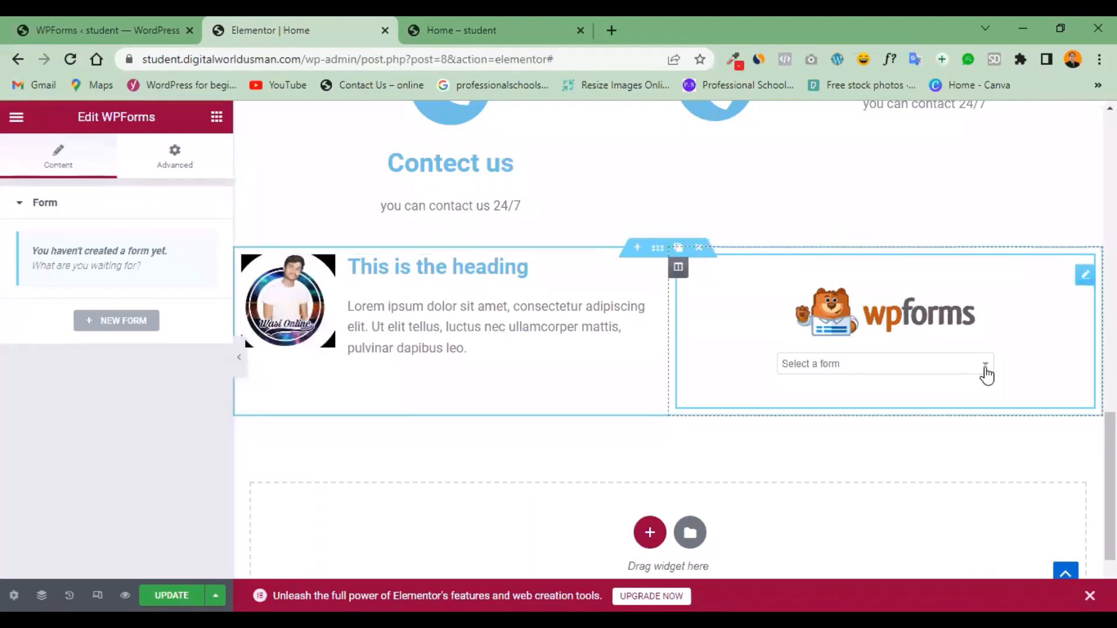
left_click(986, 374)
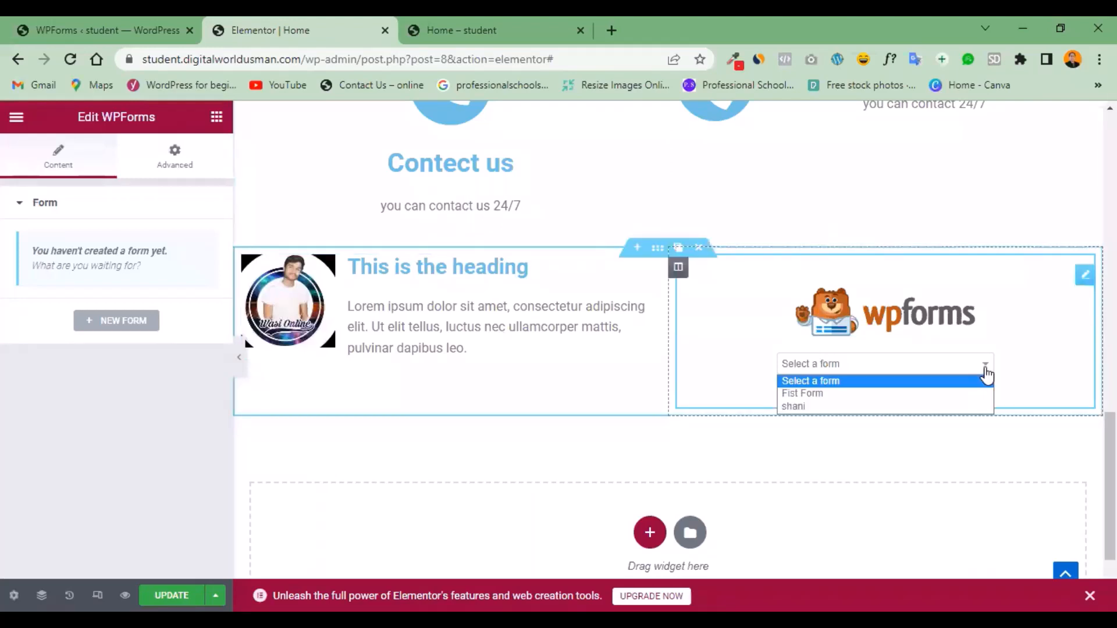
left_click(871, 396)
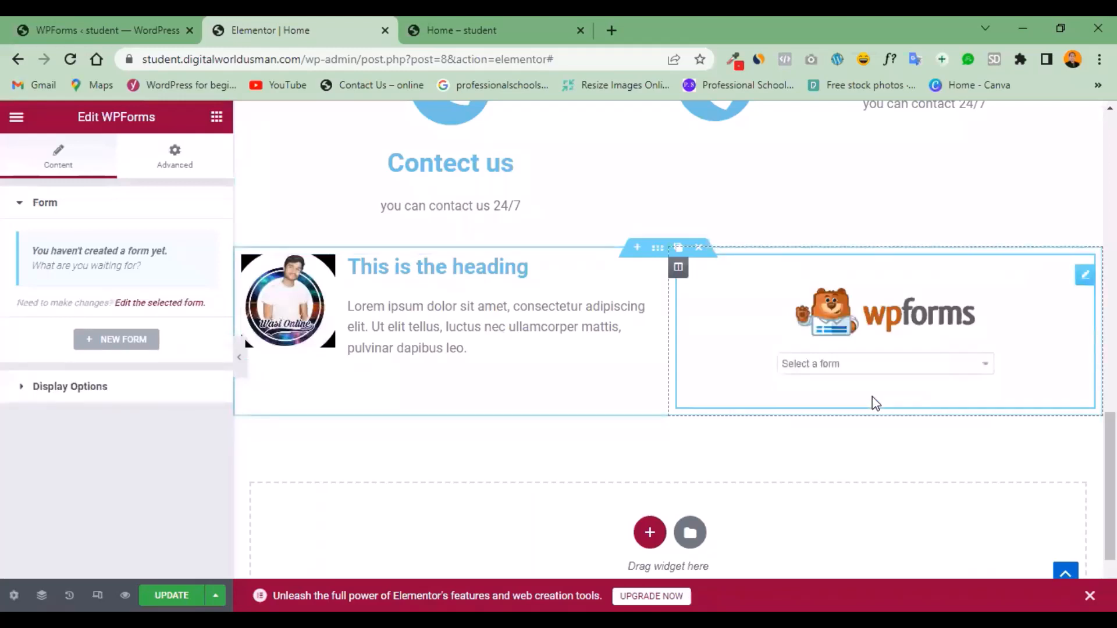
left_click(981, 368)
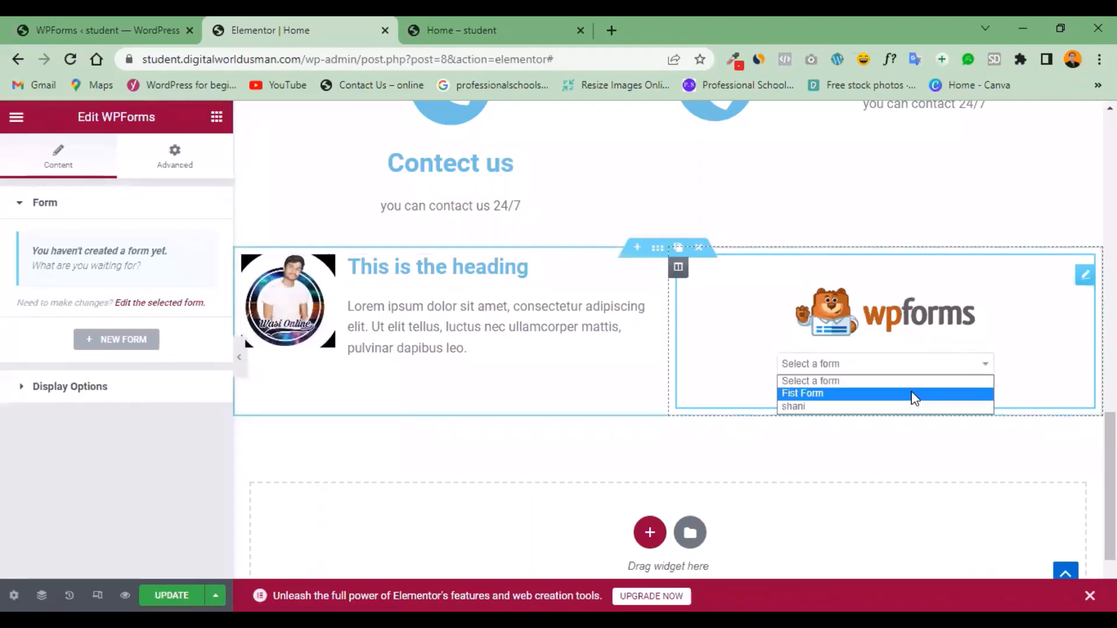
left_click(912, 395)
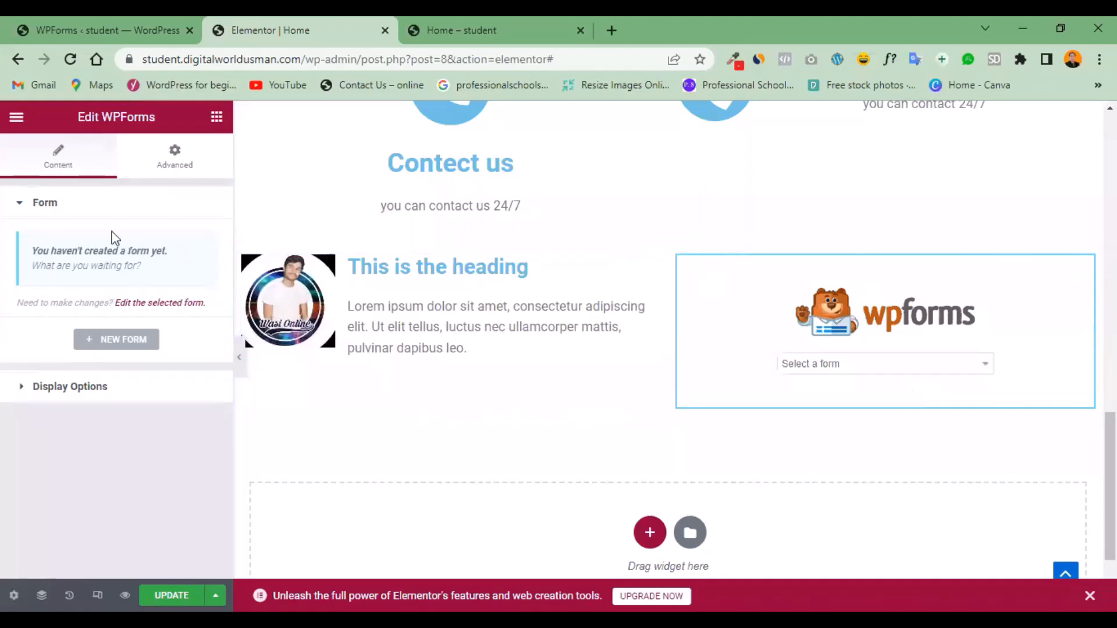
Reload the Home page in the Elementor editor and add a new single-column section below the image box section.
left_click(74, 65)
left_click(633, 140)
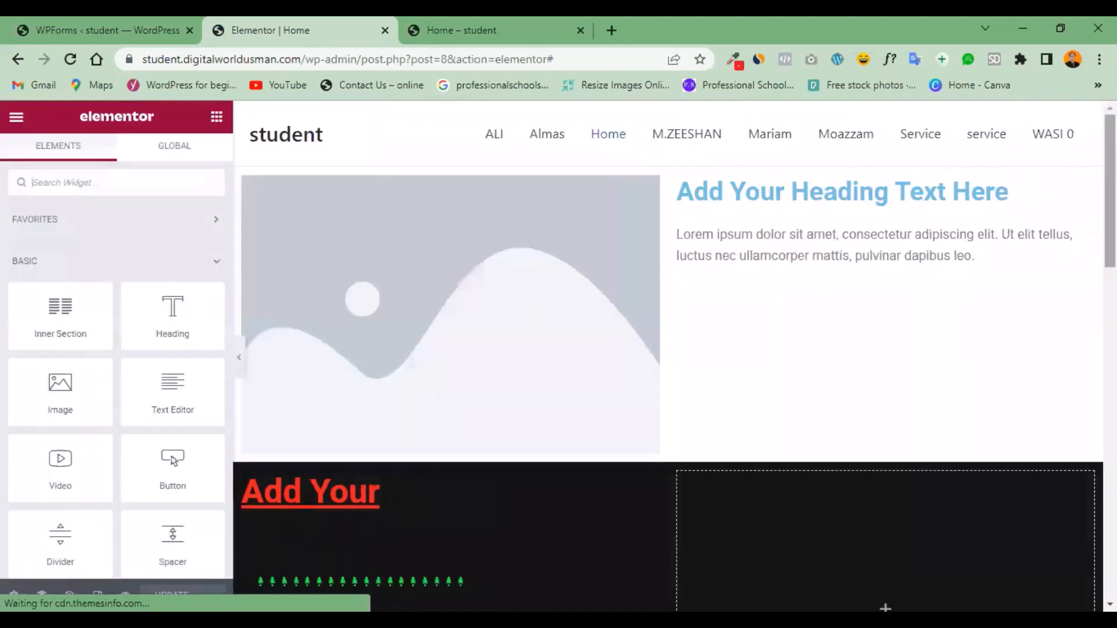
scroll(779, 294, "down", 10)
scroll(648, 391, "down", 5)
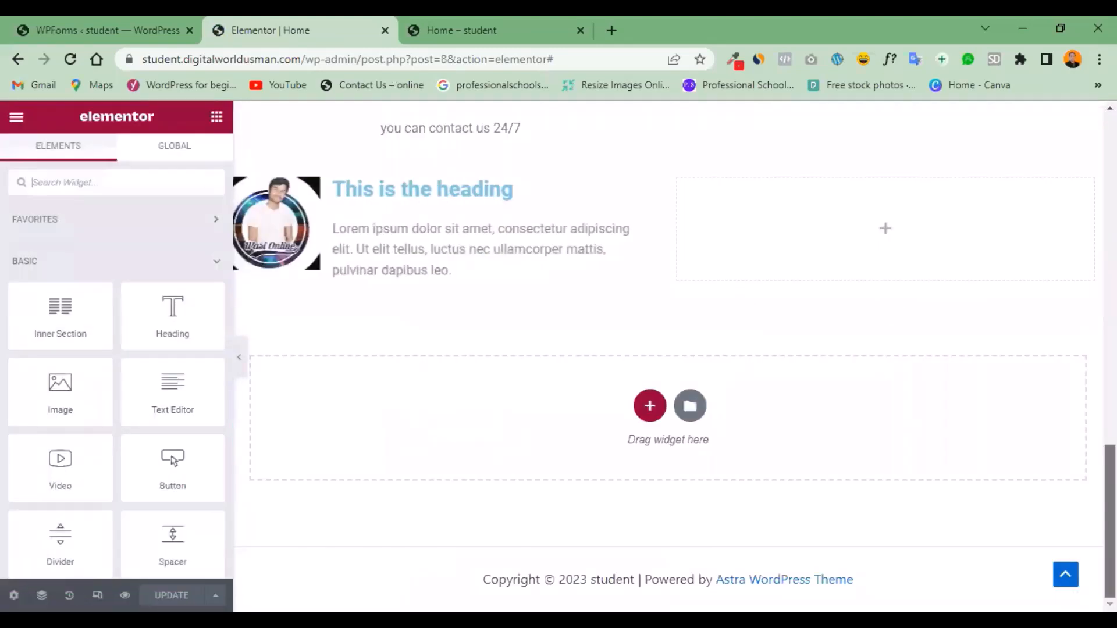
left_click(645, 423)
left_click(338, 464)
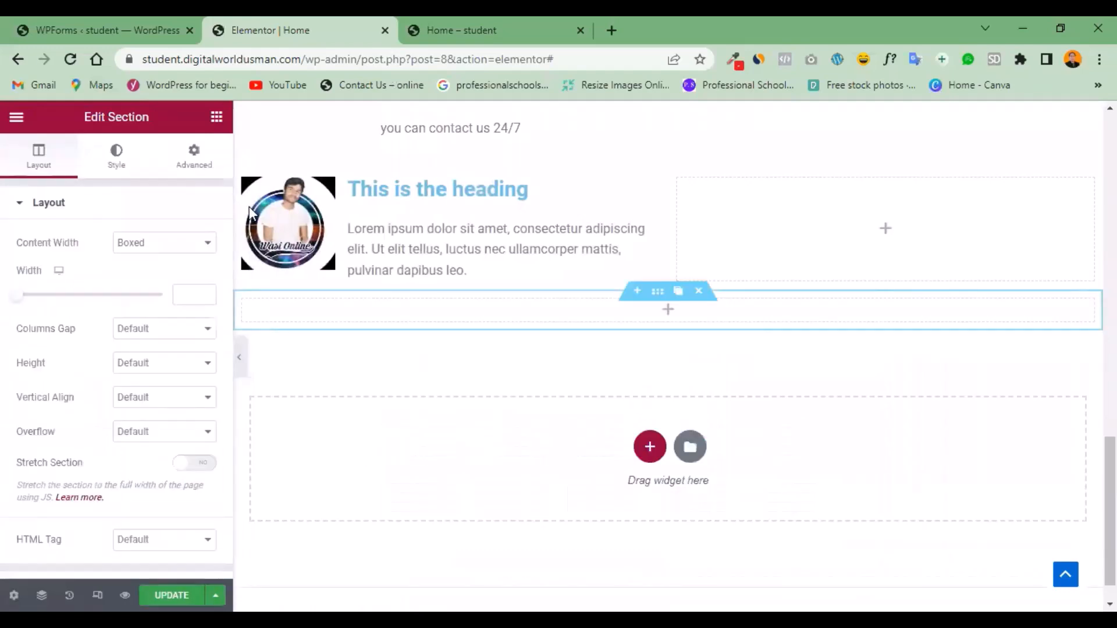
Place a WPForms widget in the new single-column section, set its form to Fist Form, and check the embedded fields.
left_click(216, 121)
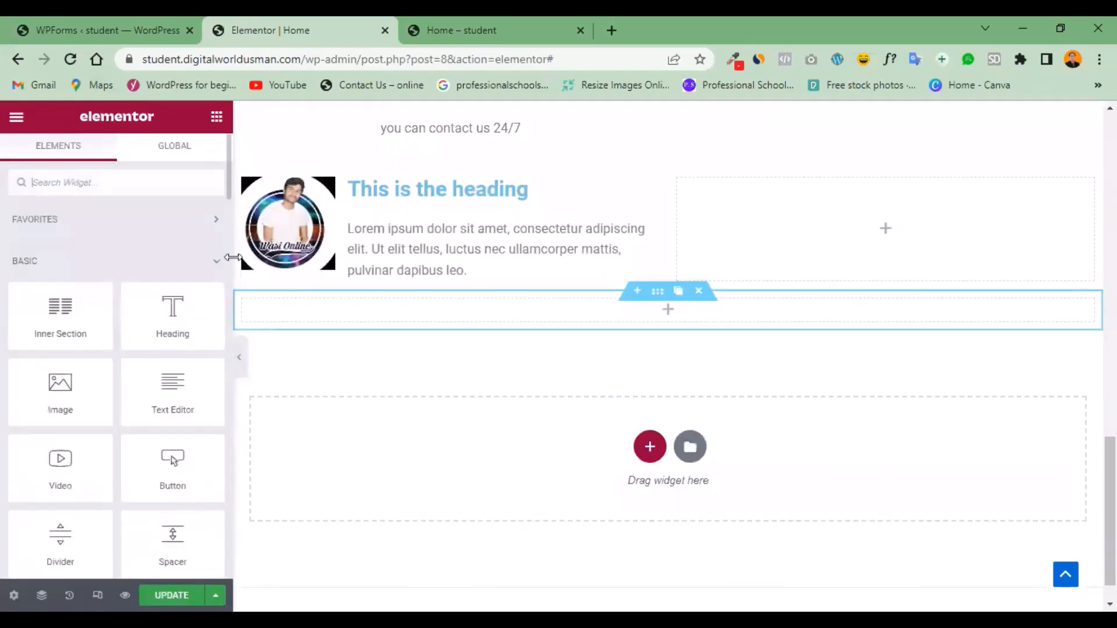
scroll(230, 242, "down", 8)
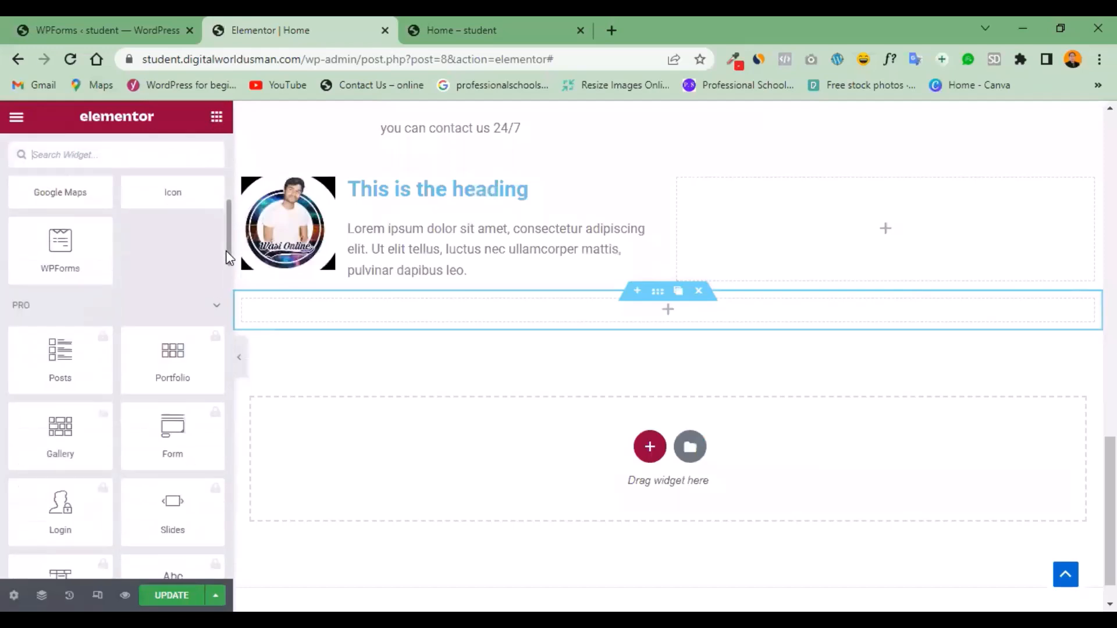
left_click_drag(80, 242, 609, 318)
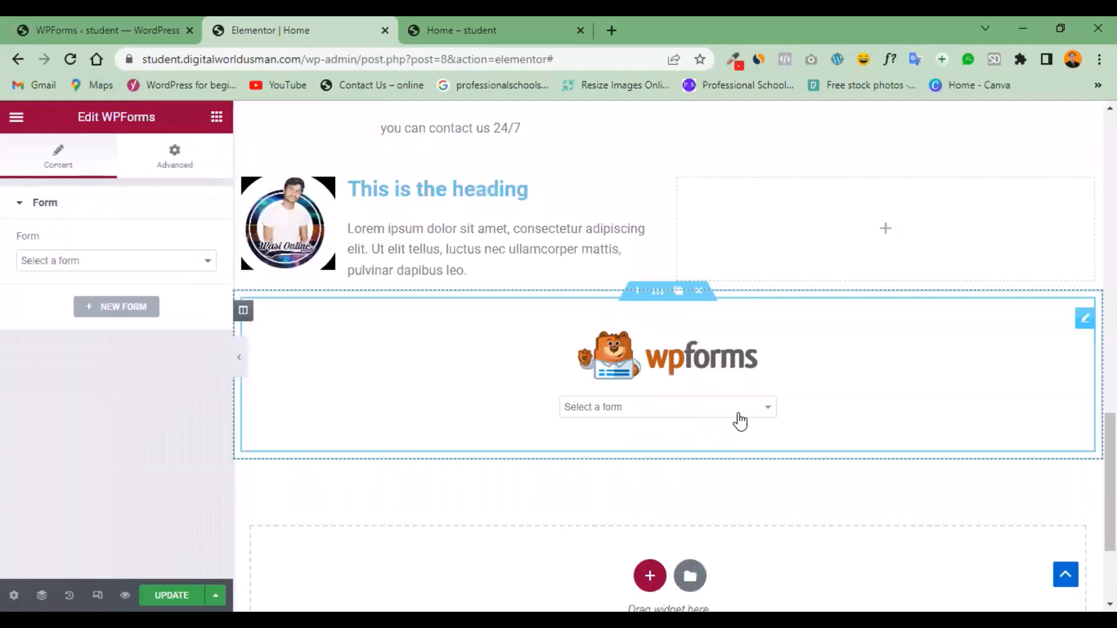
left_click(768, 410)
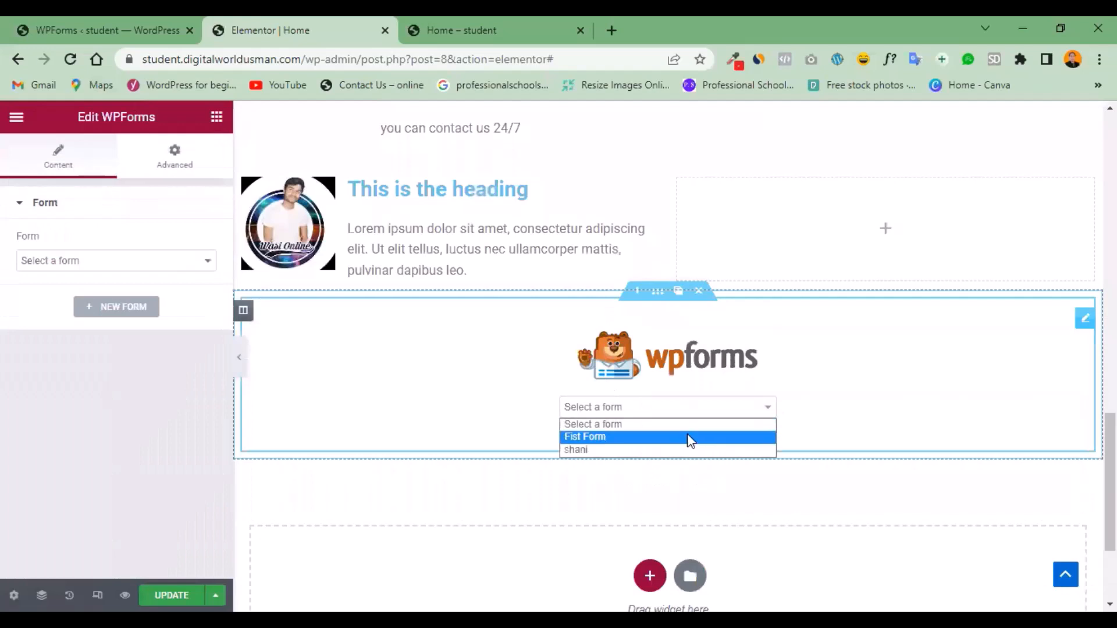
left_click(688, 435)
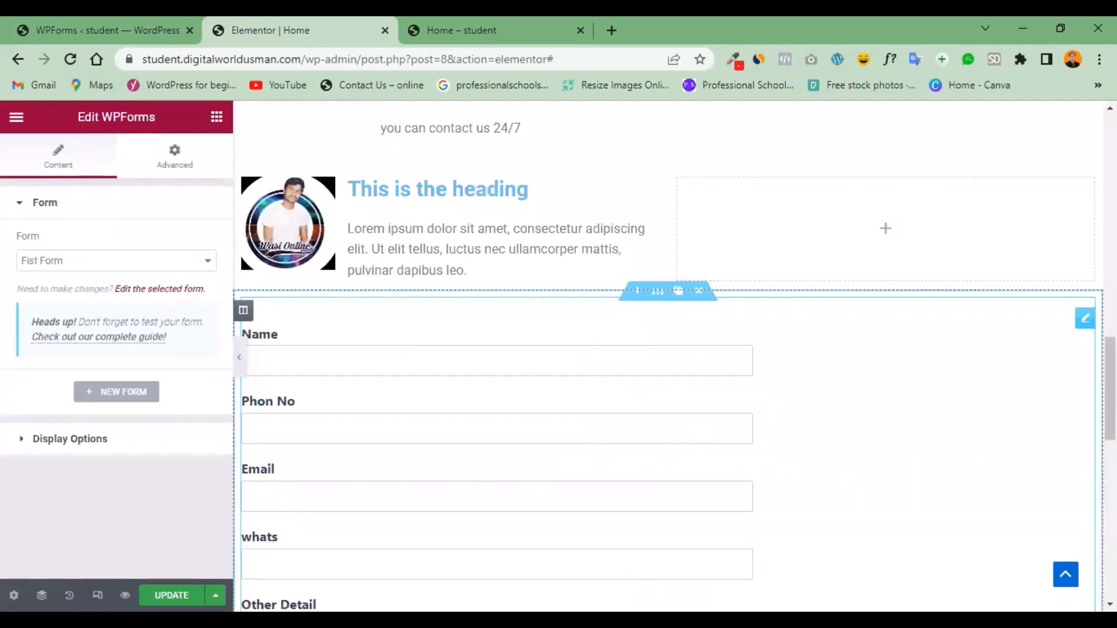
scroll(667, 356, "down", 5)
scroll(550, 572, "down", 5)
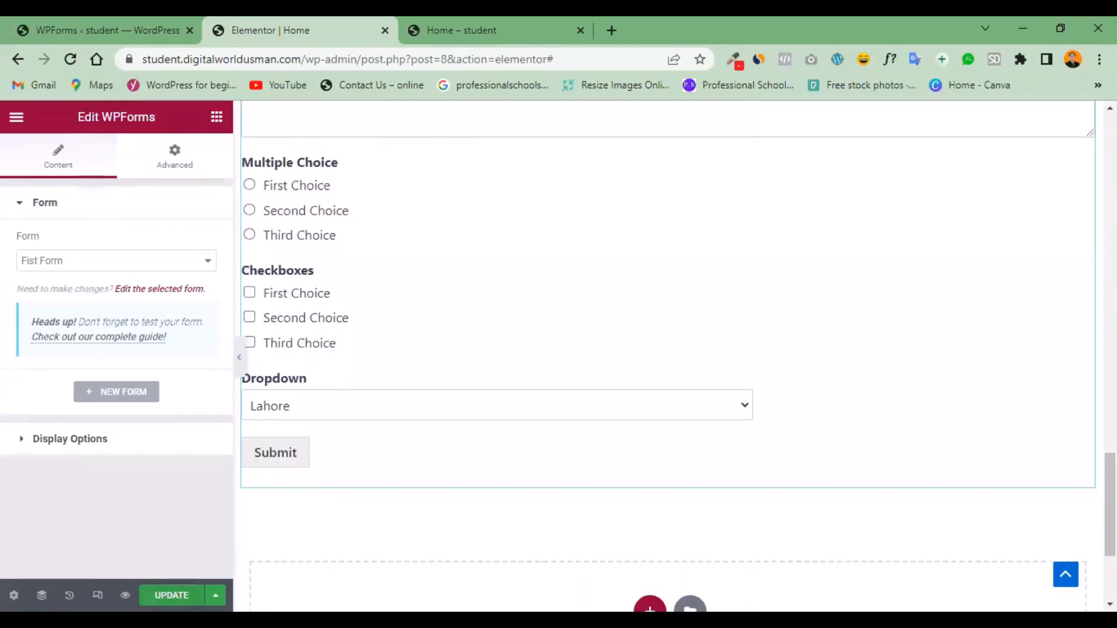
Update the Home page, reload its preview in the other browser tab, and bring the embedded form into view.
left_click(171, 595)
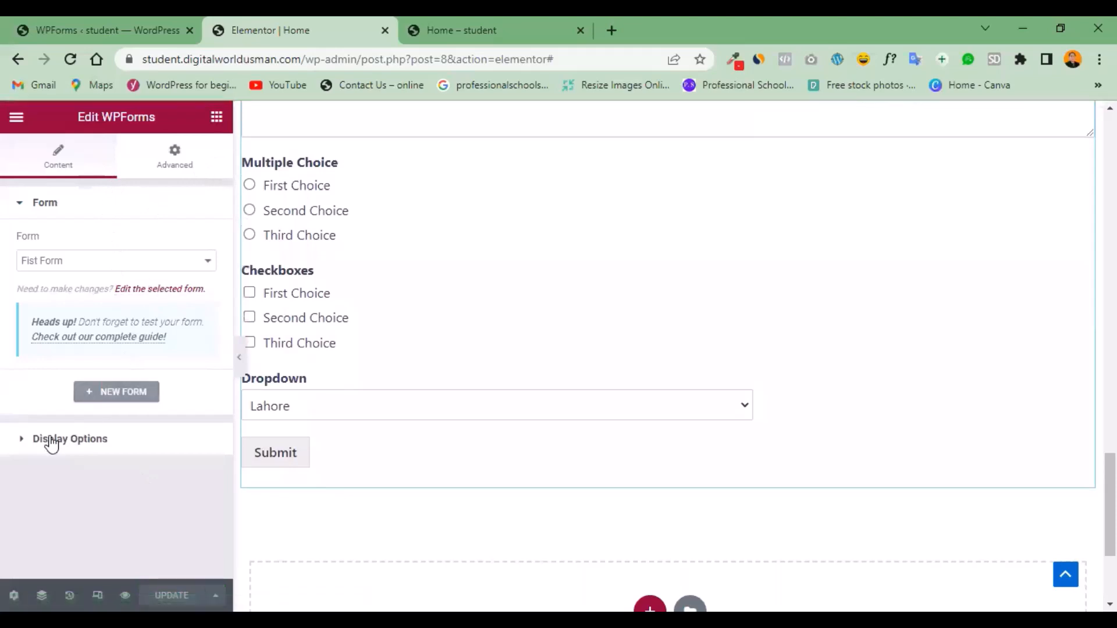
left_click(461, 19)
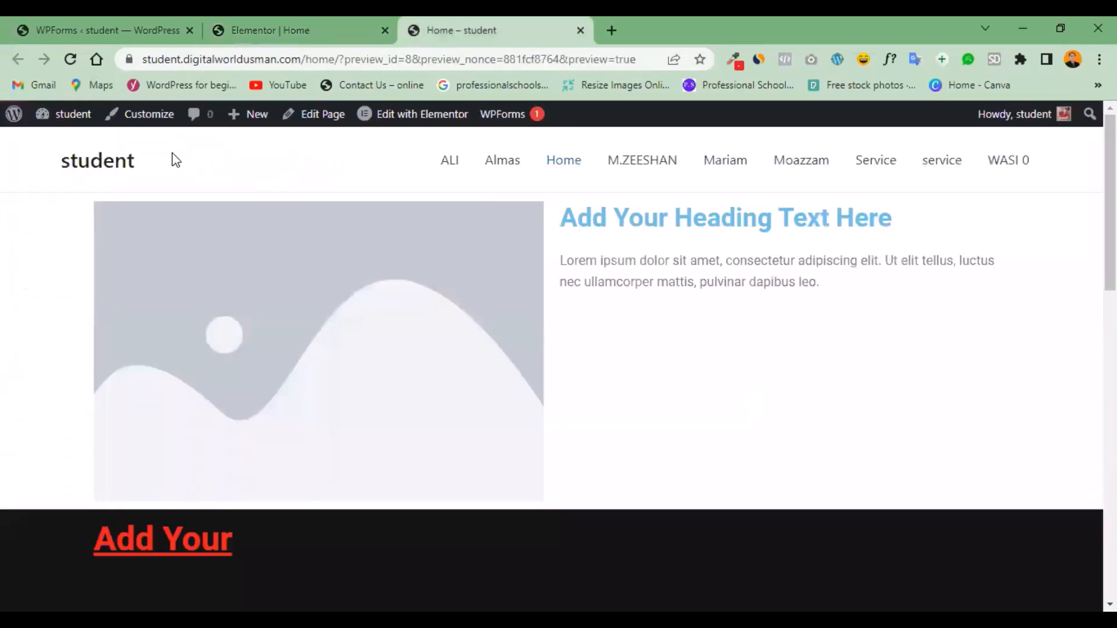
left_click(67, 58)
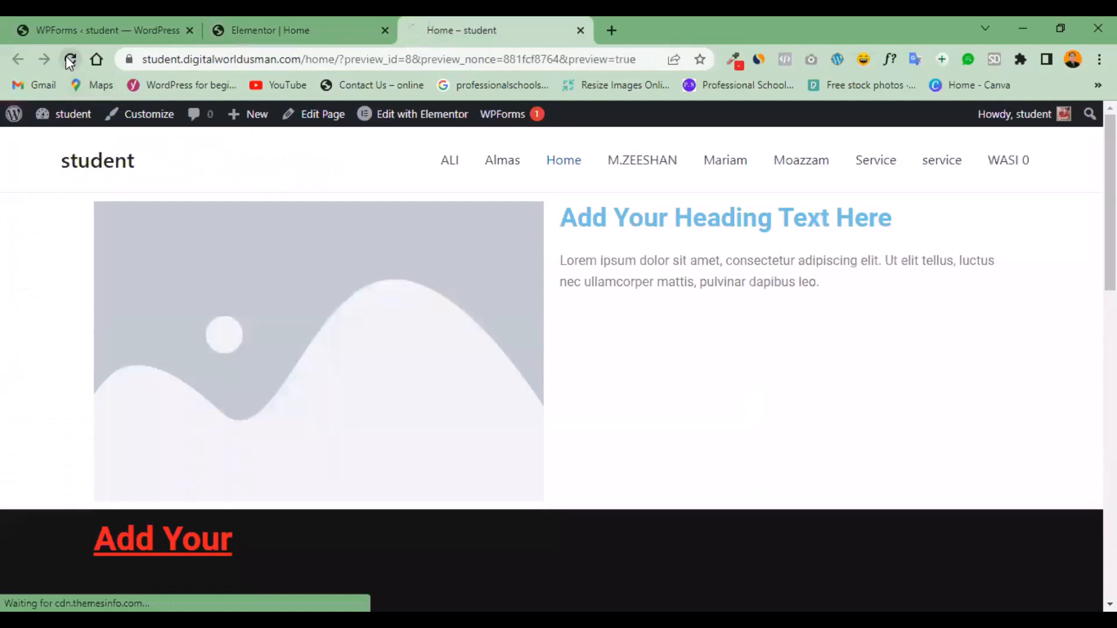
left_click_drag(1110, 201, 1110, 385)
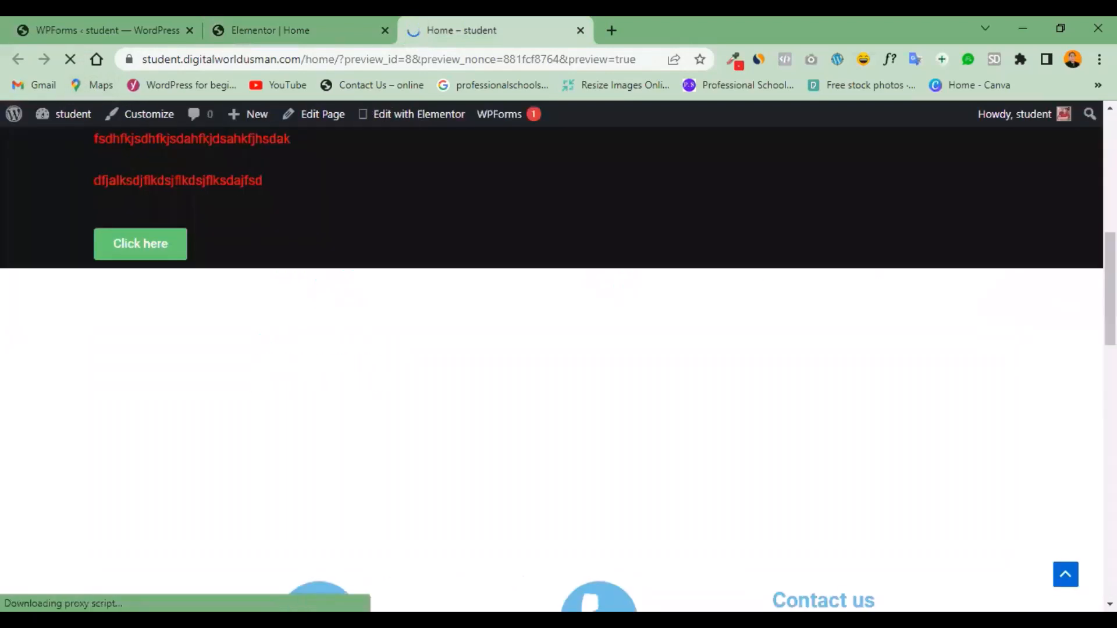
scroll(559, 349, "down", 12)
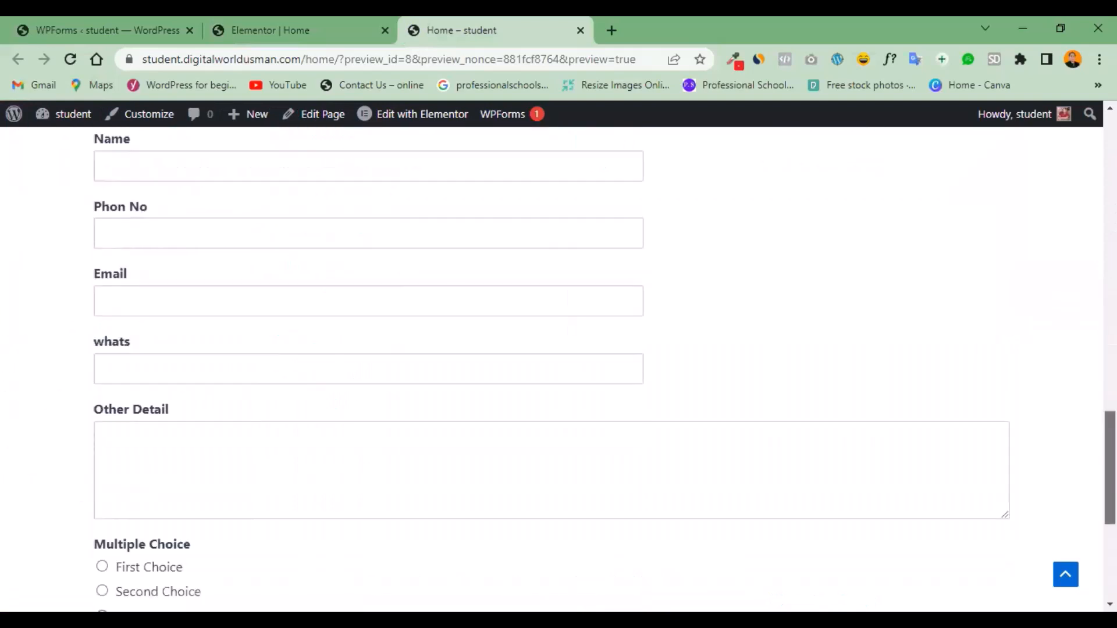
left_click_drag(1110, 469, 1110, 462)
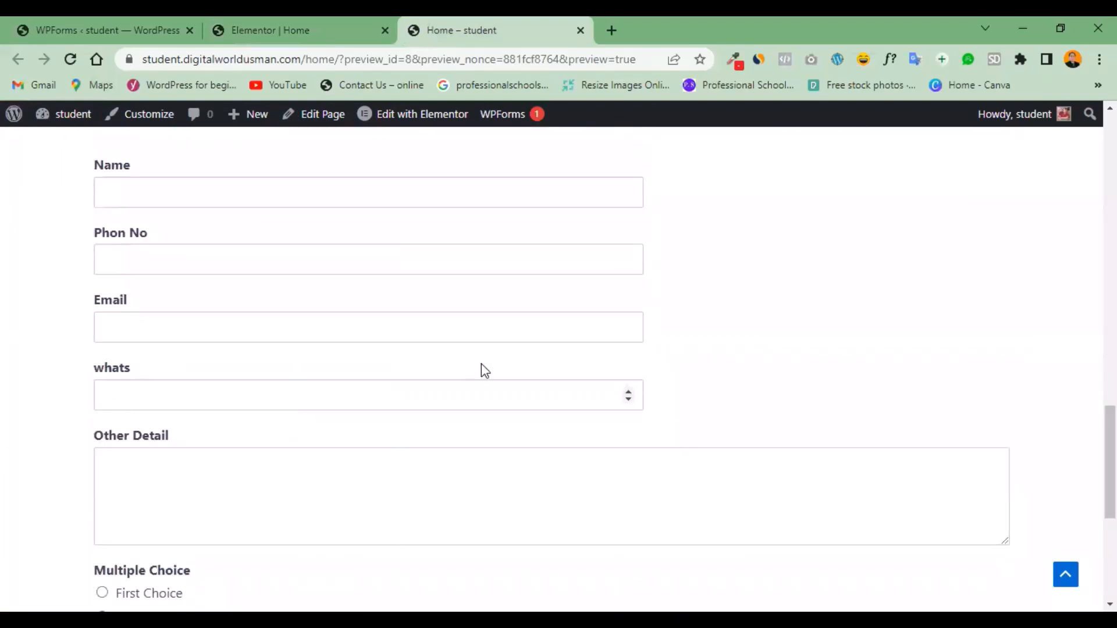
Fill the form's Phon No field with mixed letters and digits, and the whats field with a long number.
left_click(270, 258)
type("dfsx")
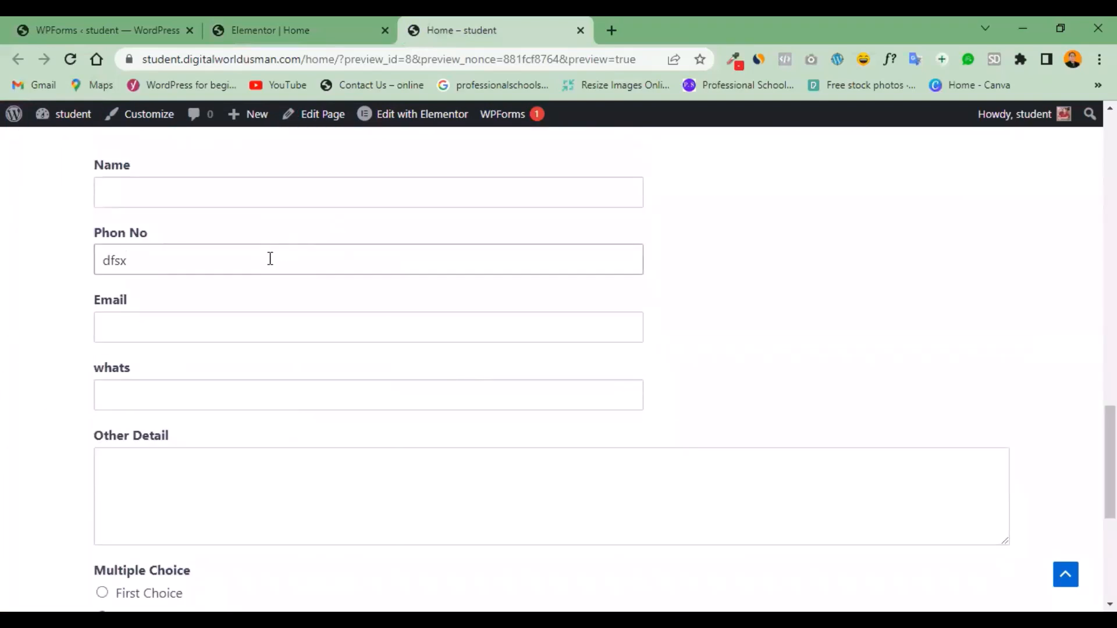
type("f889999")
left_click(412, 394)
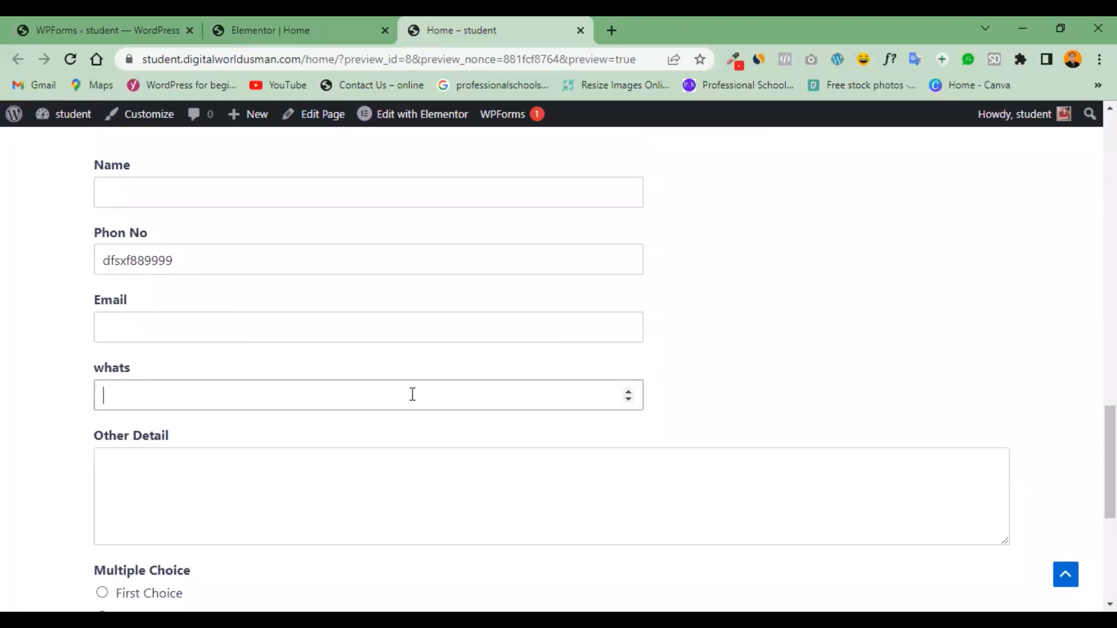
type("8849832579834598438")
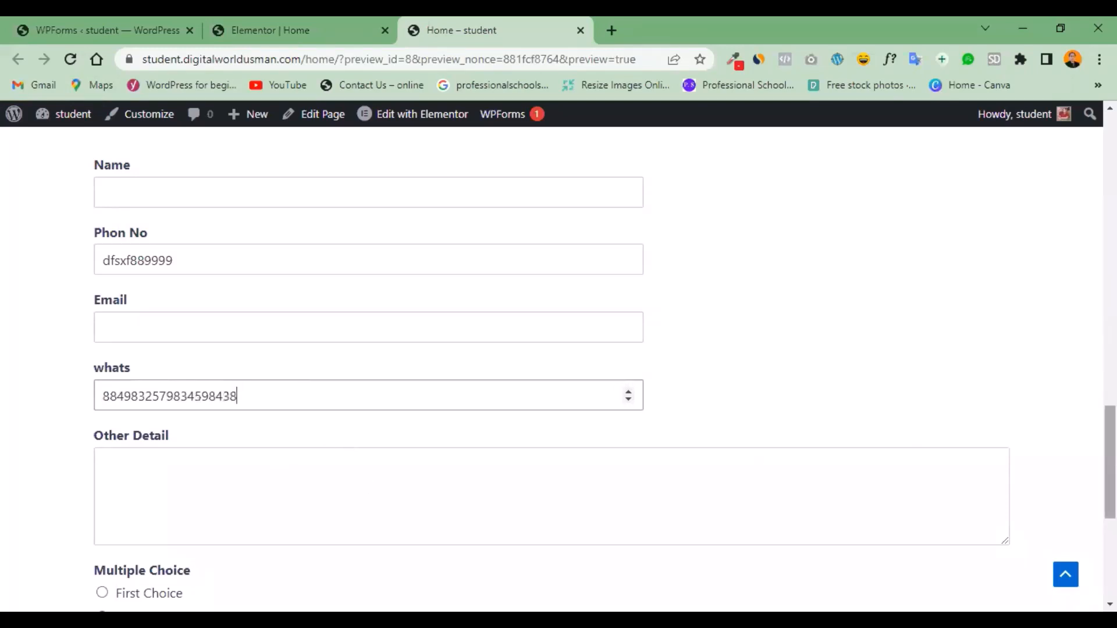
Try out the Multiple Choice options one after another and leave First Choice selected.
scroll(282, 418, "down", 4)
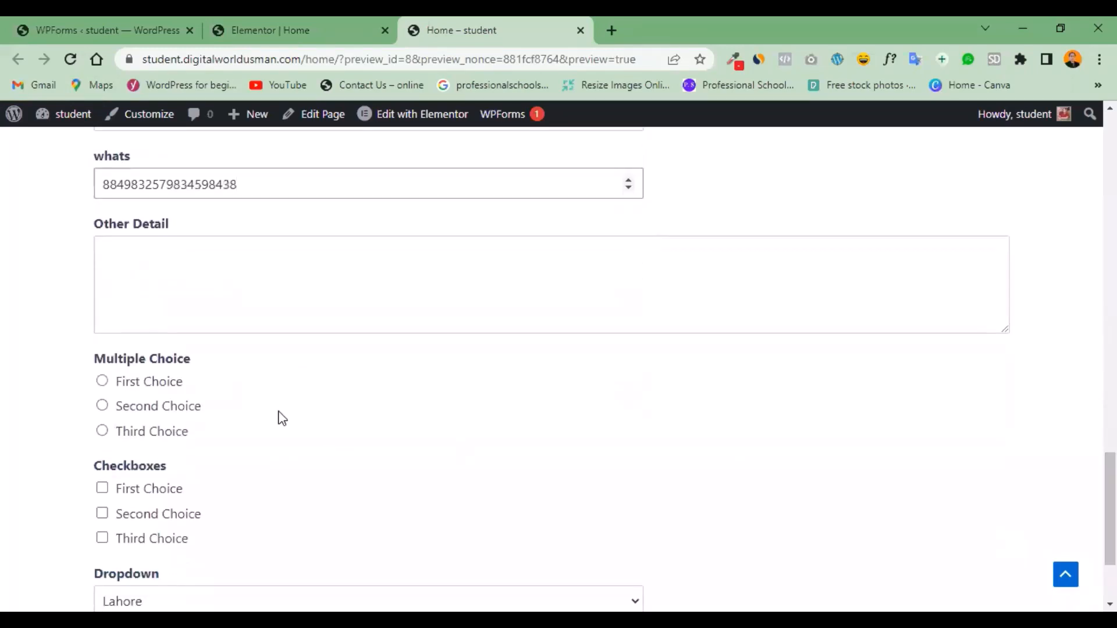
left_click(100, 383)
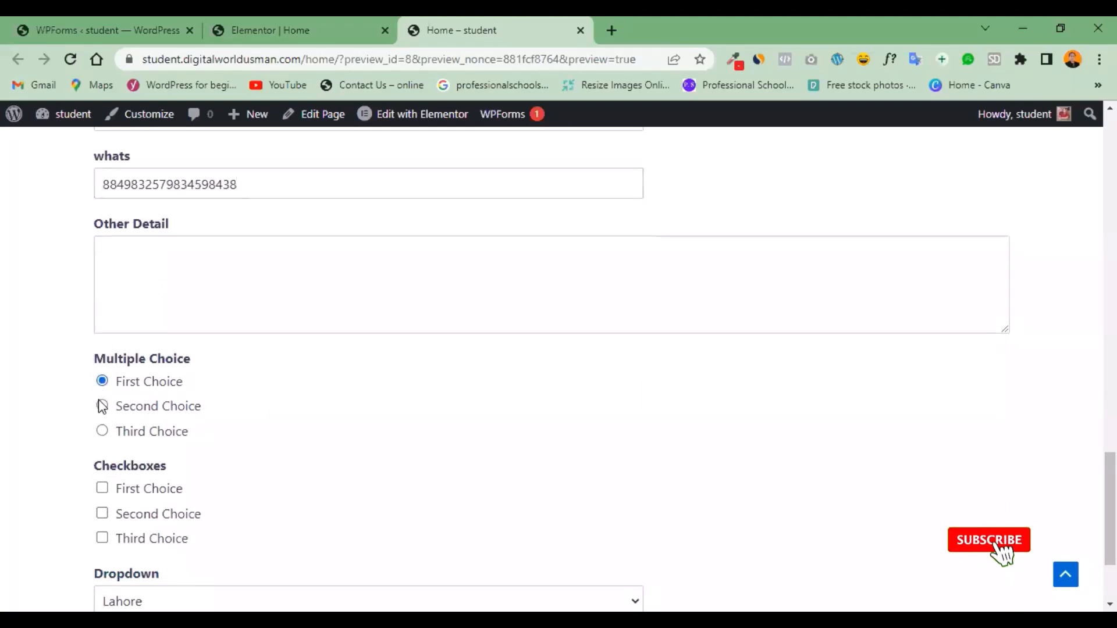
left_click(102, 405)
left_click(102, 431)
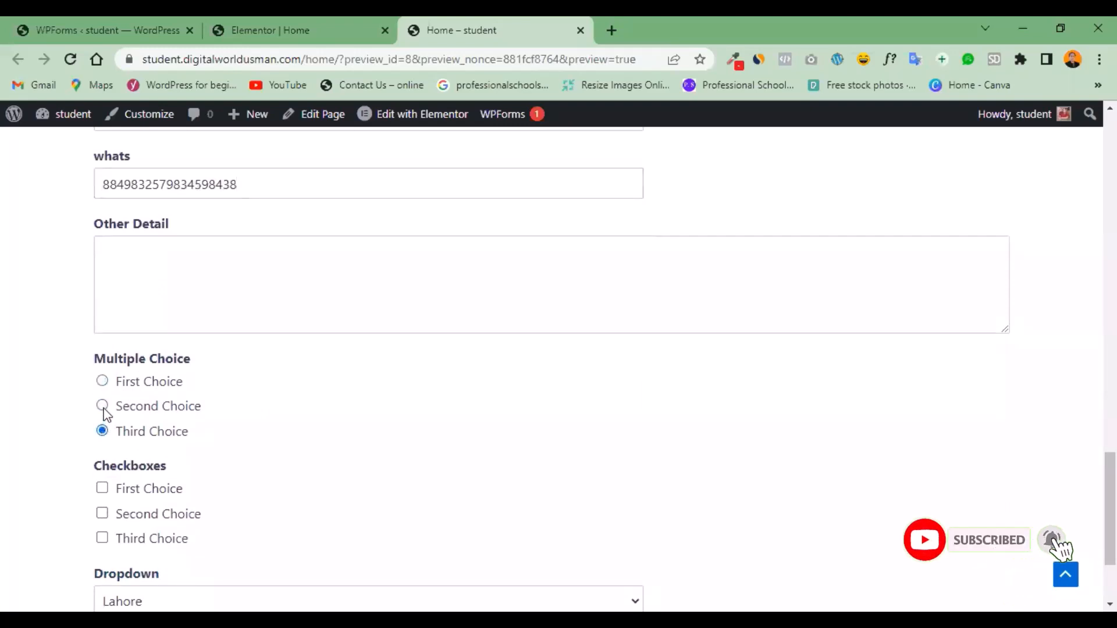
left_click(103, 408)
left_click(103, 381)
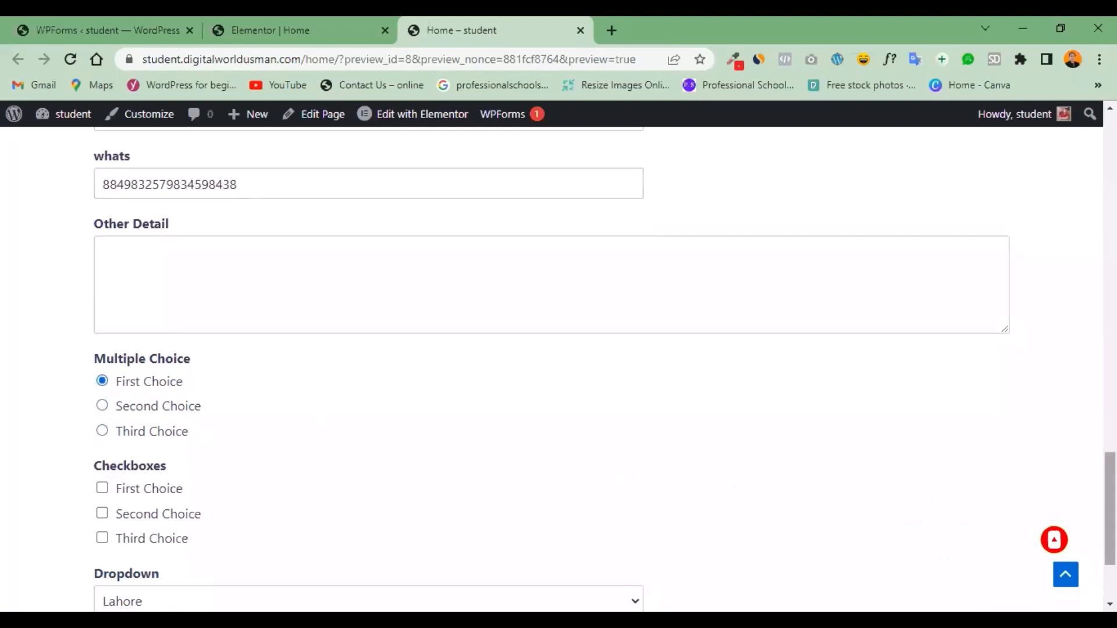
Tick First Choice and Second Choice under Checkboxes, choose a city in the Dropdown field, and submit the form.
scroll(914, 507, "down", 2)
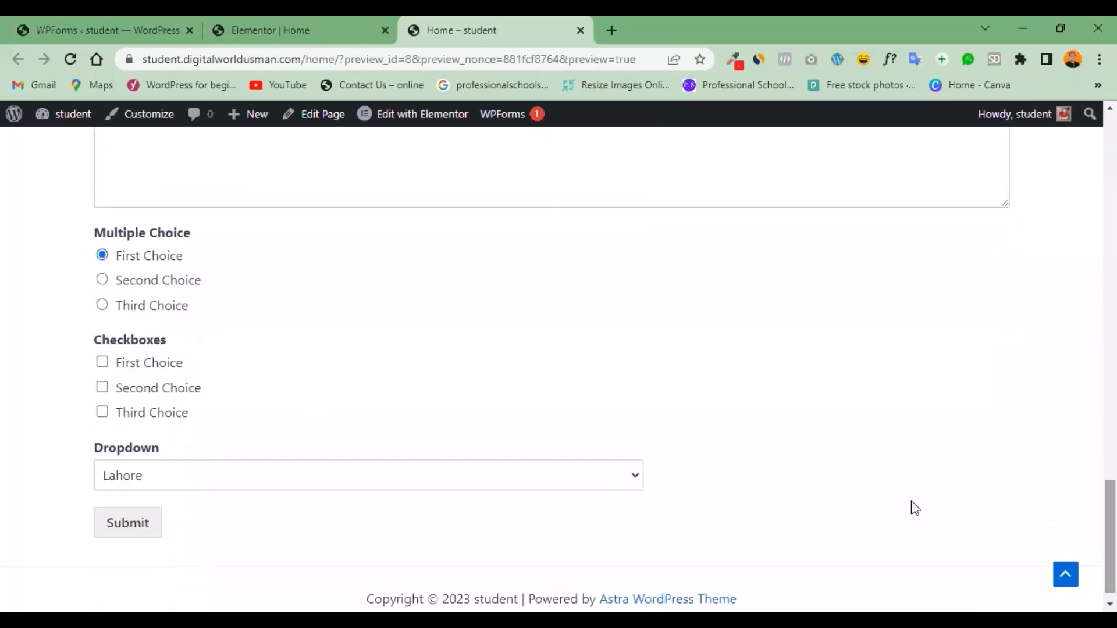
left_click(102, 364)
scroll(688, 466, "down", 1)
left_click(636, 459)
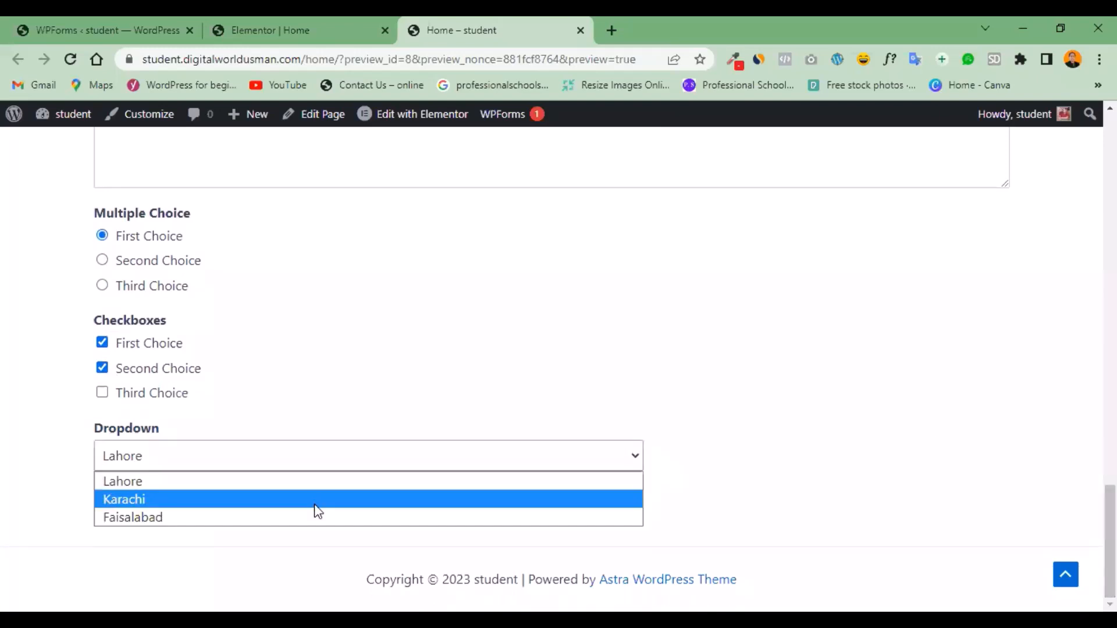
left_click(263, 527)
left_click(132, 503)
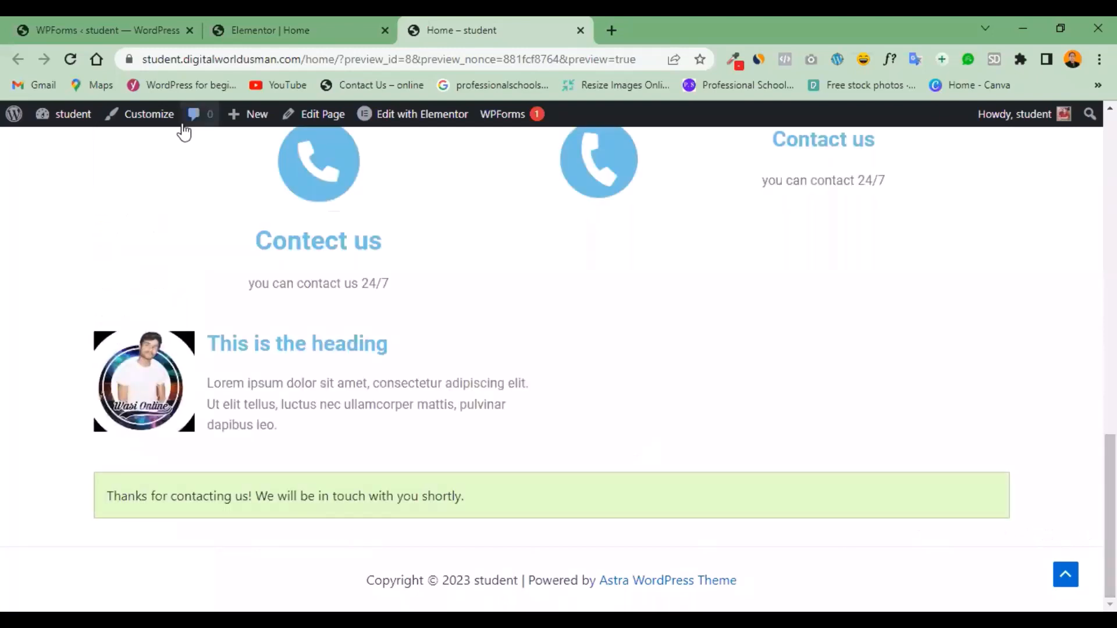
Return to the WPForms overview, reload it, and dismiss the Entry Backups notice and the welcome notification.
left_click(68, 23)
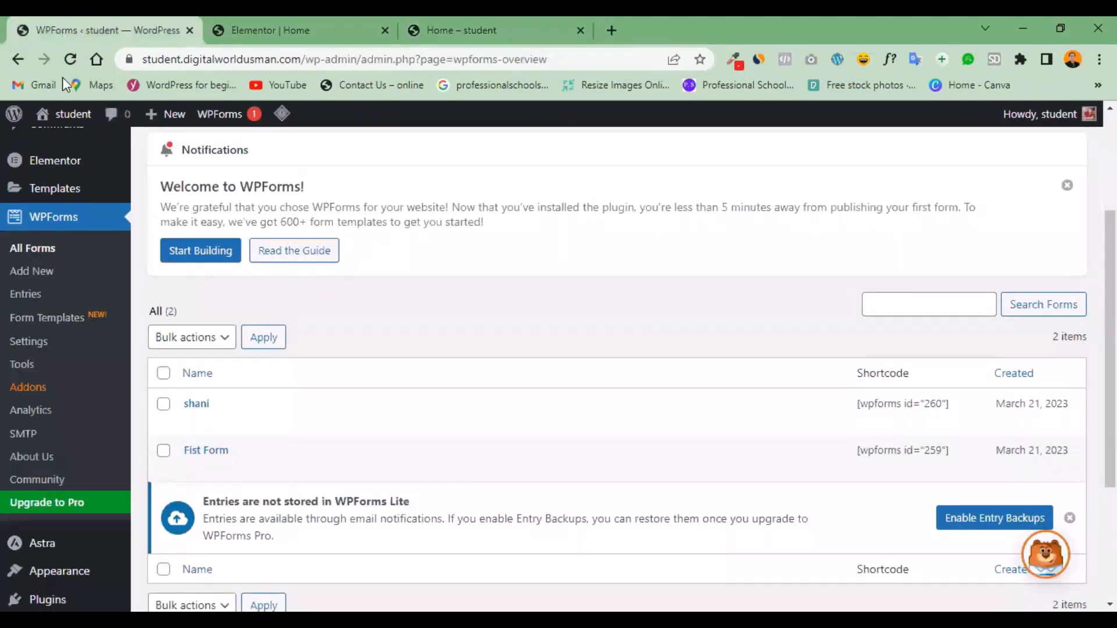
left_click(70, 63)
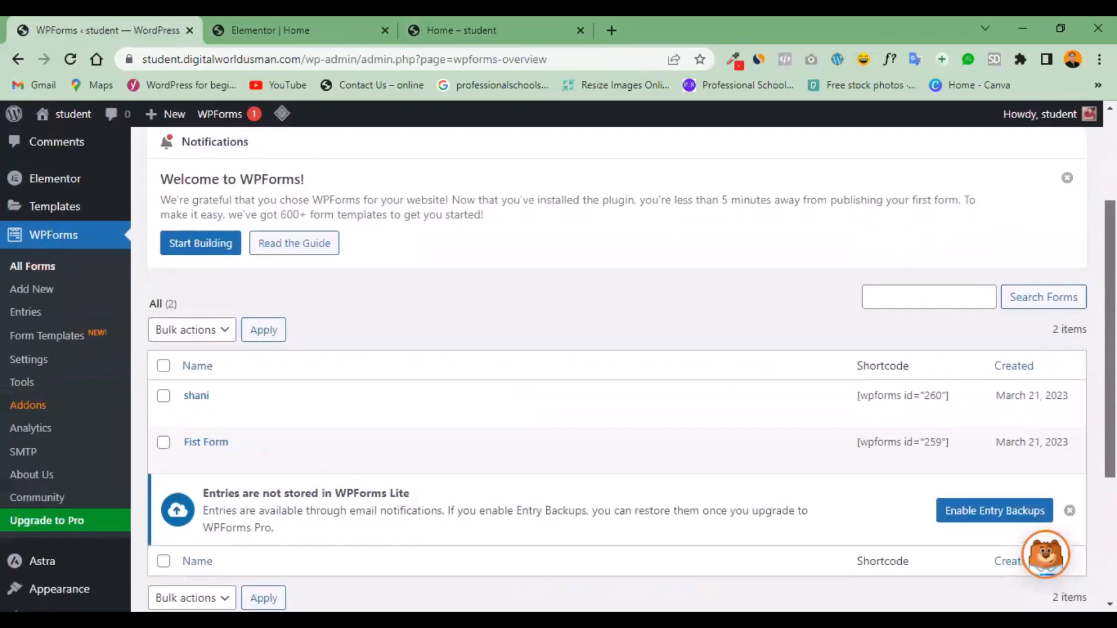
scroll(616, 367, "down", 3)
scroll(845, 516, "up", 2)
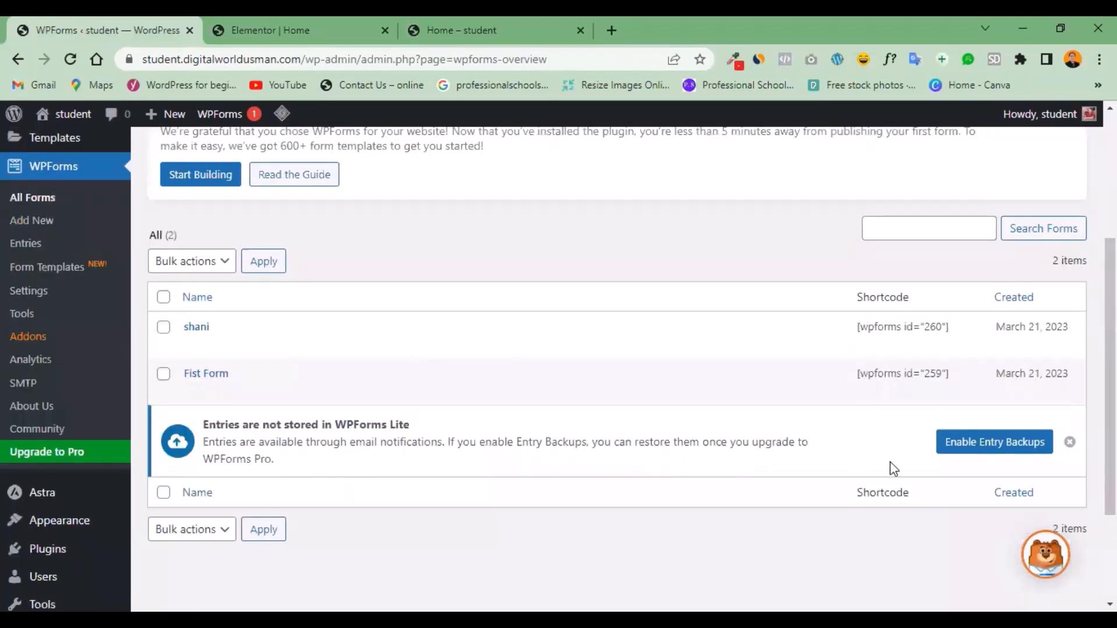
left_click(1070, 444)
scroll(1055, 424, "up", 4)
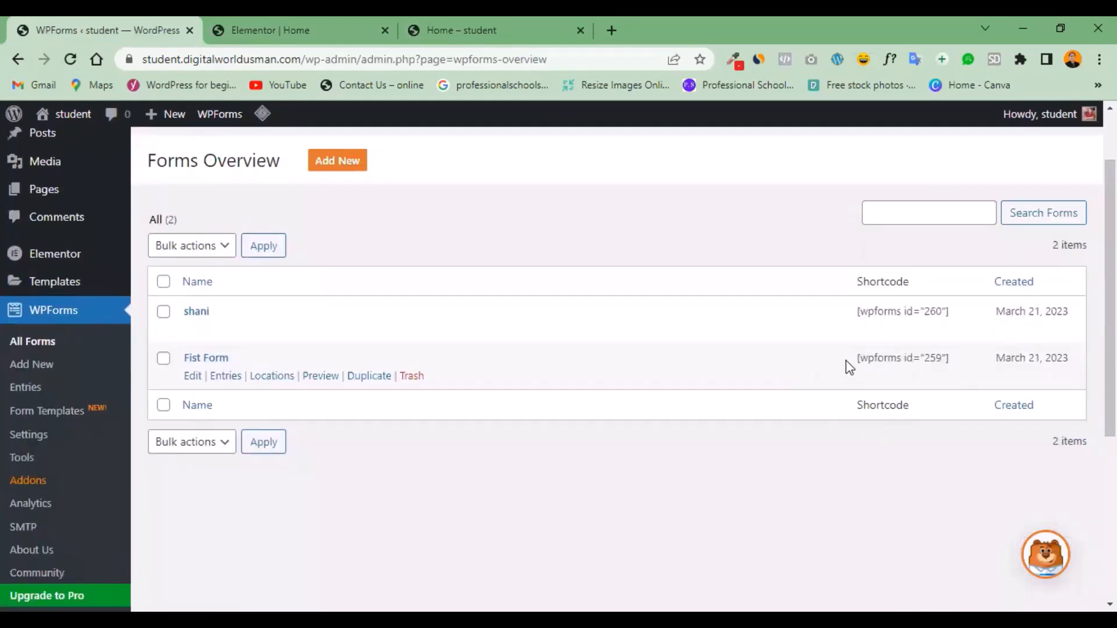
Copy the Fist Form shortcode from the Forms Overview and return to the end of the Home page in the Elementor editor.
mouse_move(849, 366)
left_mouse_down()
mouse_move(956, 365)
mouse_move(855, 362)
left_mouse_up()
right_click(885, 361)
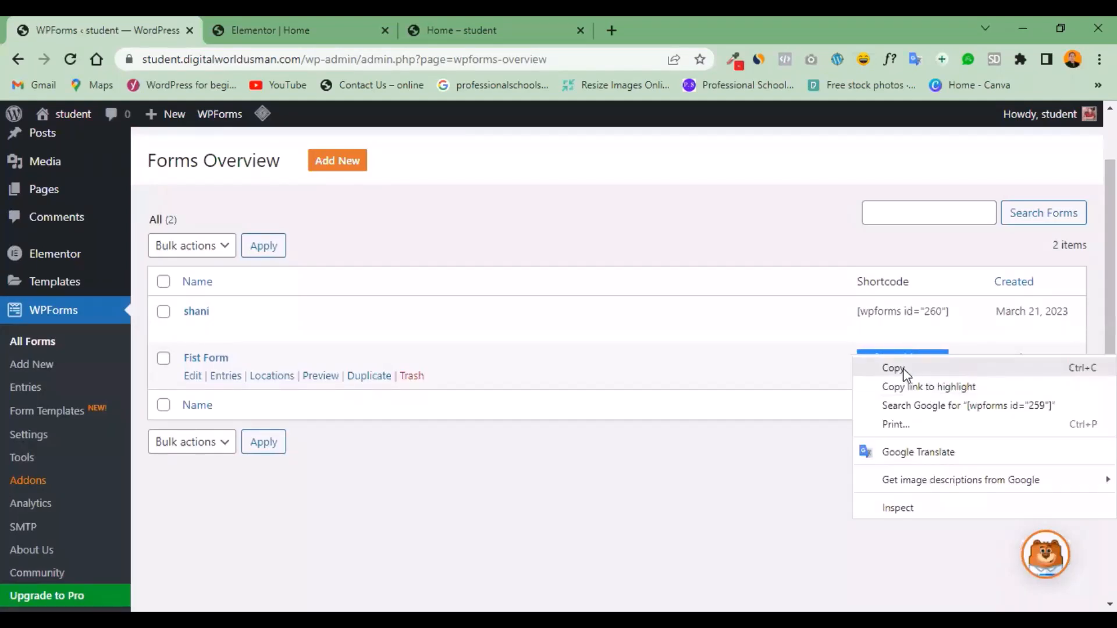
left_click(903, 369)
left_click(262, 17)
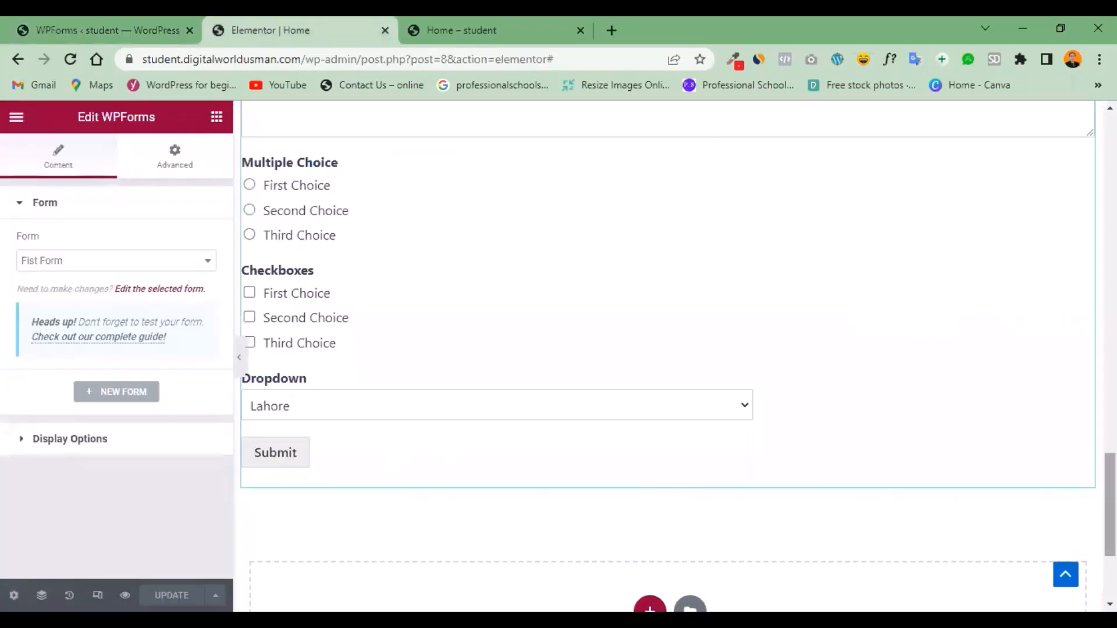
scroll(1047, 506, "down", 2)
left_click(649, 474)
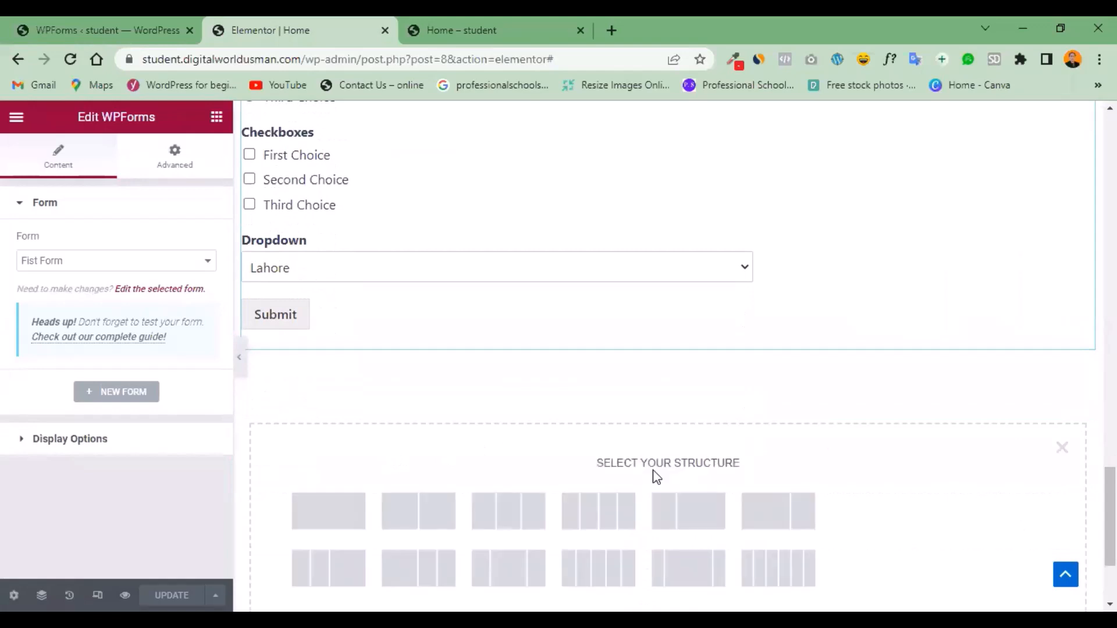
left_click(688, 512)
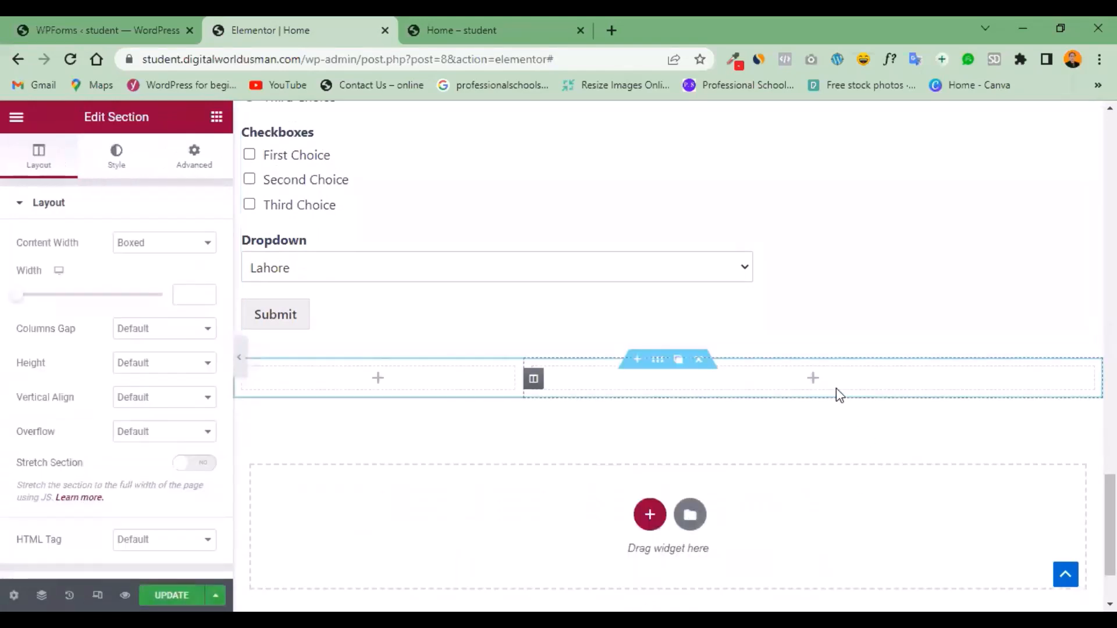
key("ctrl+z")
Add a single-column section below the existing form, find the Shortcode widget, and place it in that section.
left_click(647, 473)
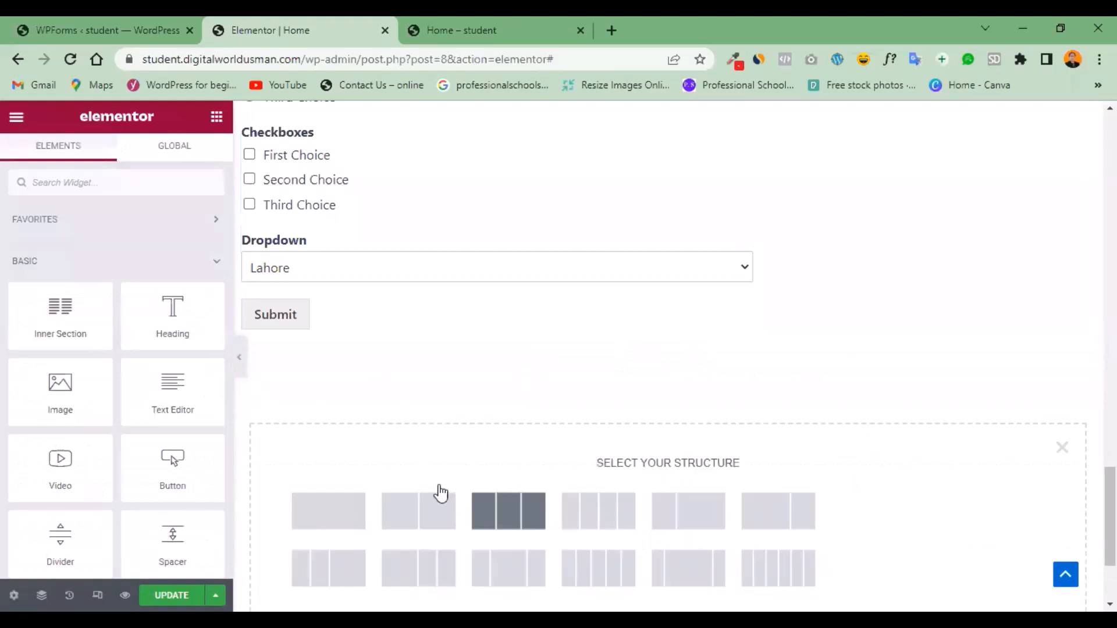
left_click(362, 510)
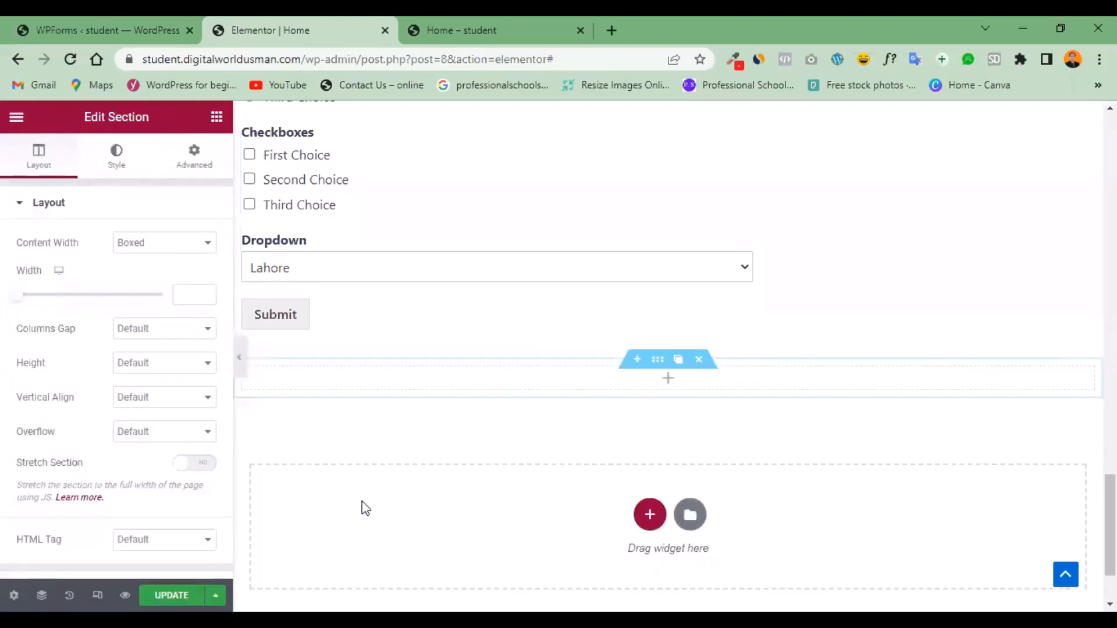
left_click(216, 117)
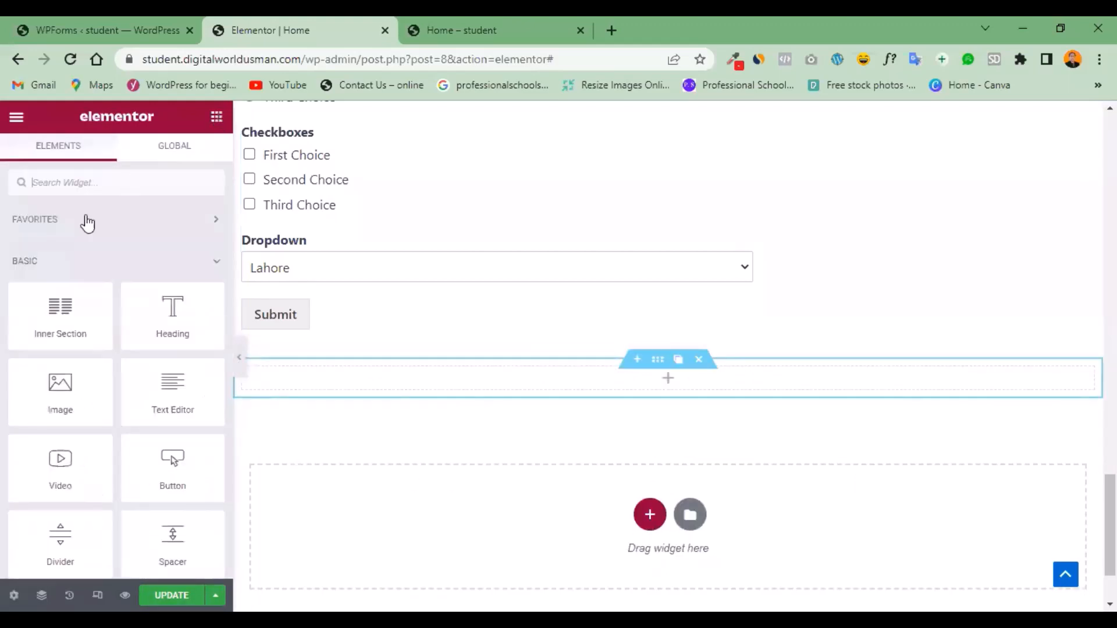
left_click(90, 184)
type("shd")
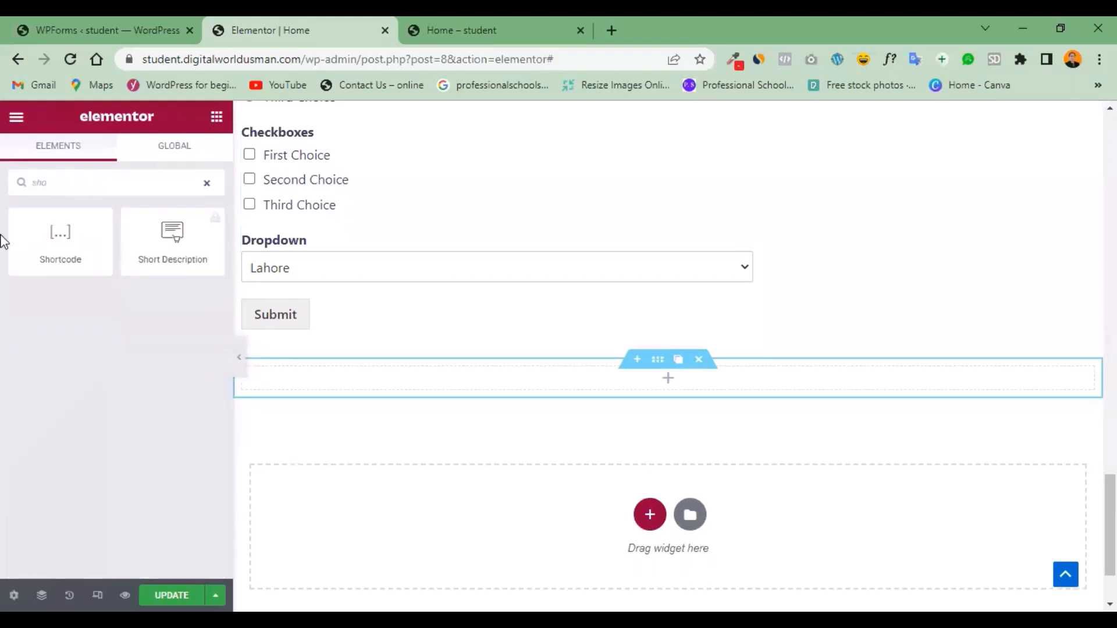
left_click_drag(61, 233, 620, 372)
Set the widget's shortcode to [wpforms id="259"], update the page, and look over the embedded form.
left_click(174, 298)
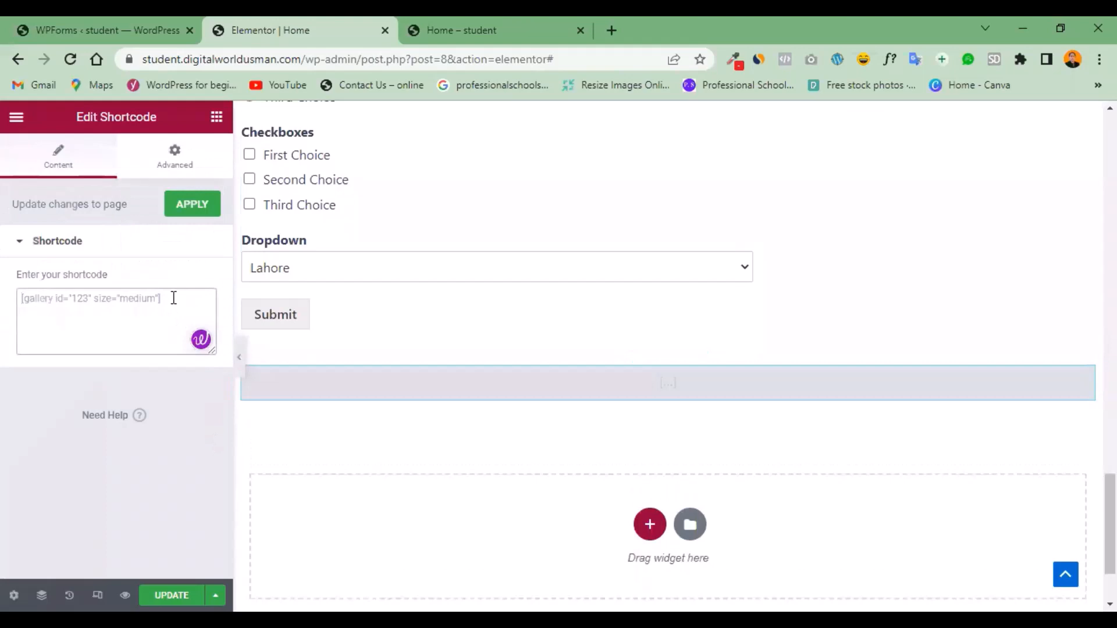
type("[wpforms id=\"259\"]")
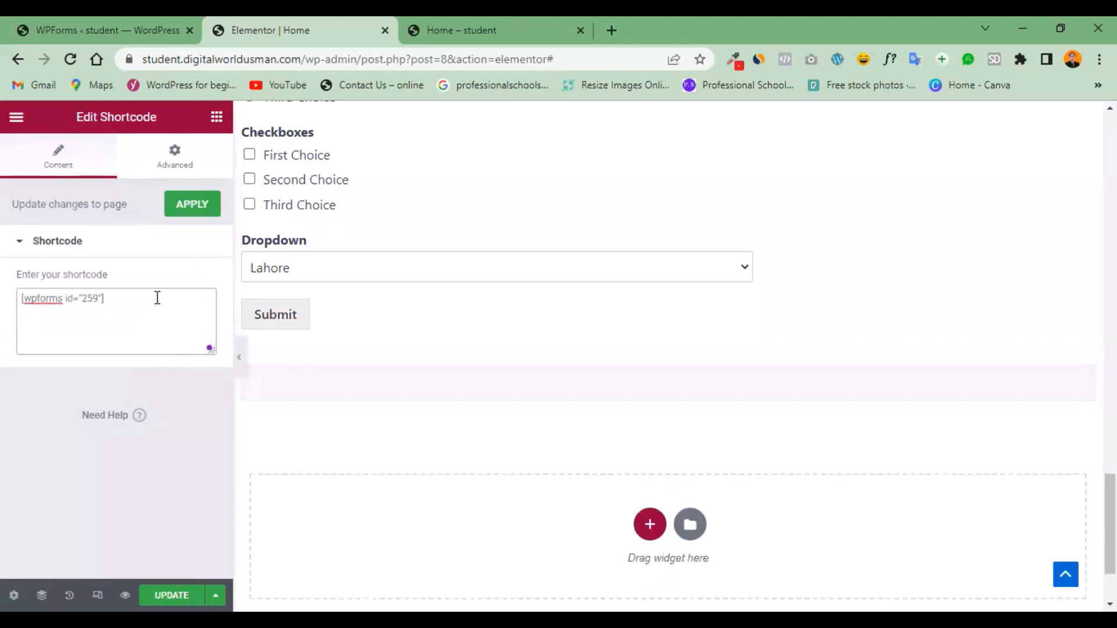
left_click(173, 594)
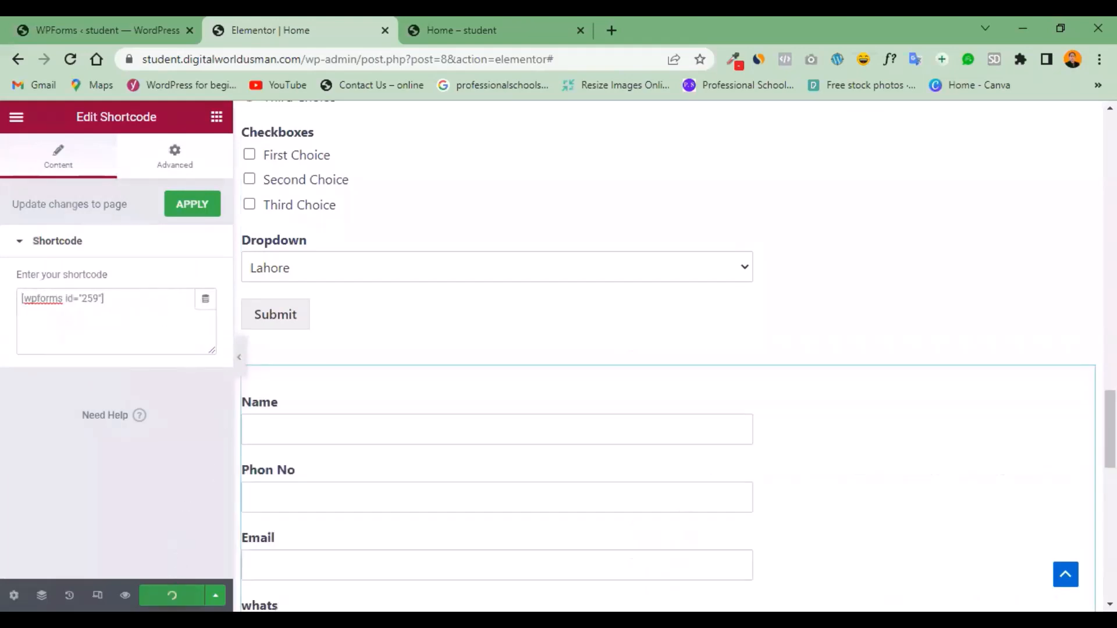
scroll(669, 354, "down", 8)
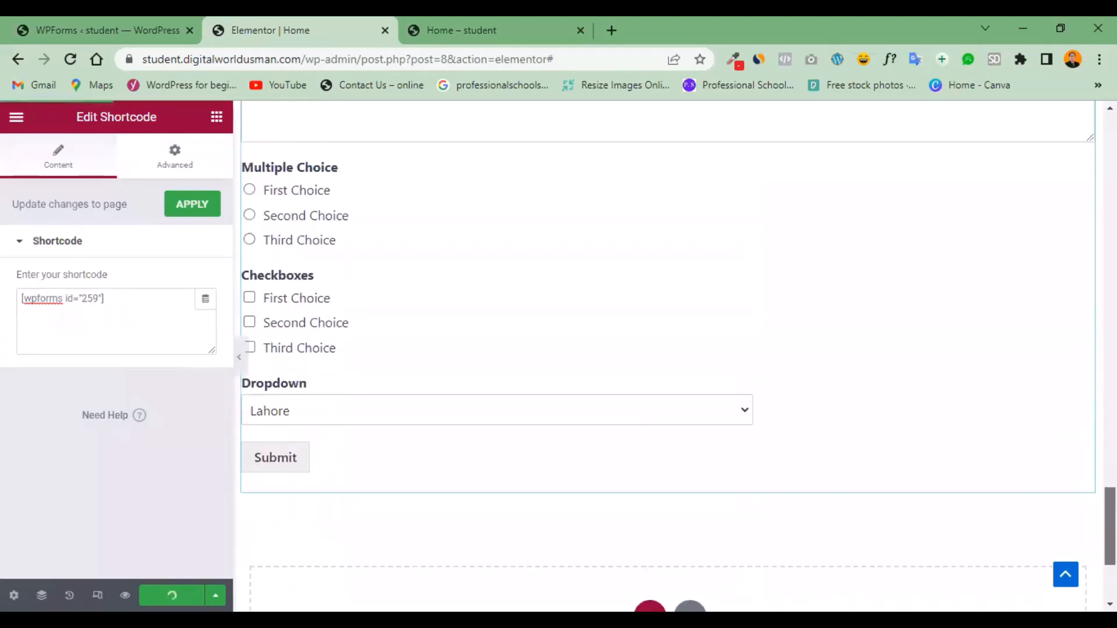
scroll(704, 568, "up", 10)
scroll(703, 569, "down", 2)
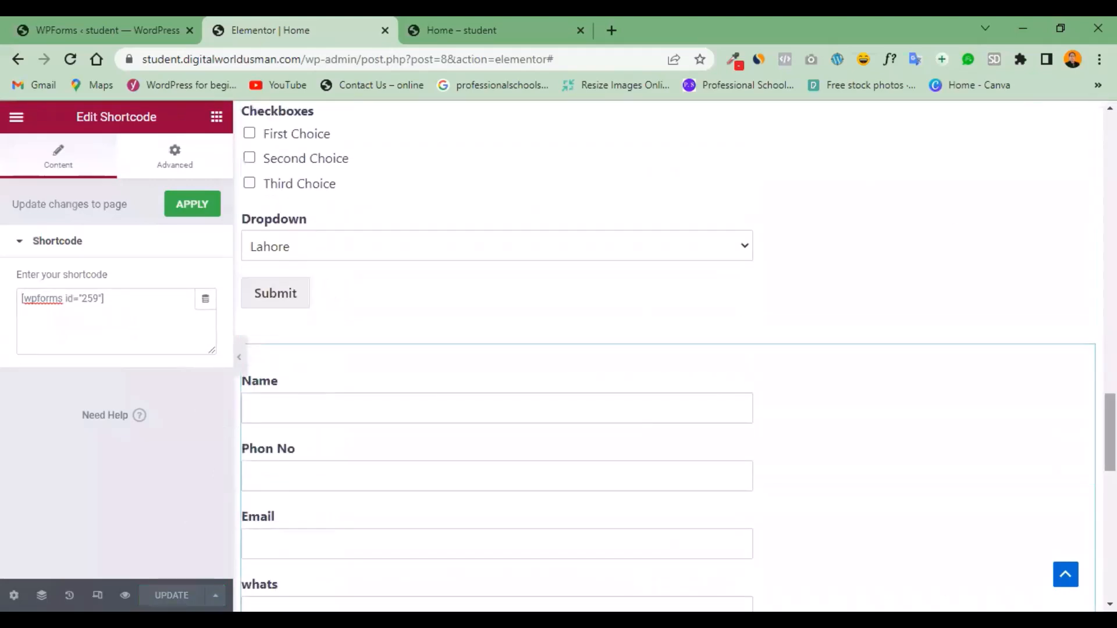
left_click_drag(1110, 432, 1109, 466)
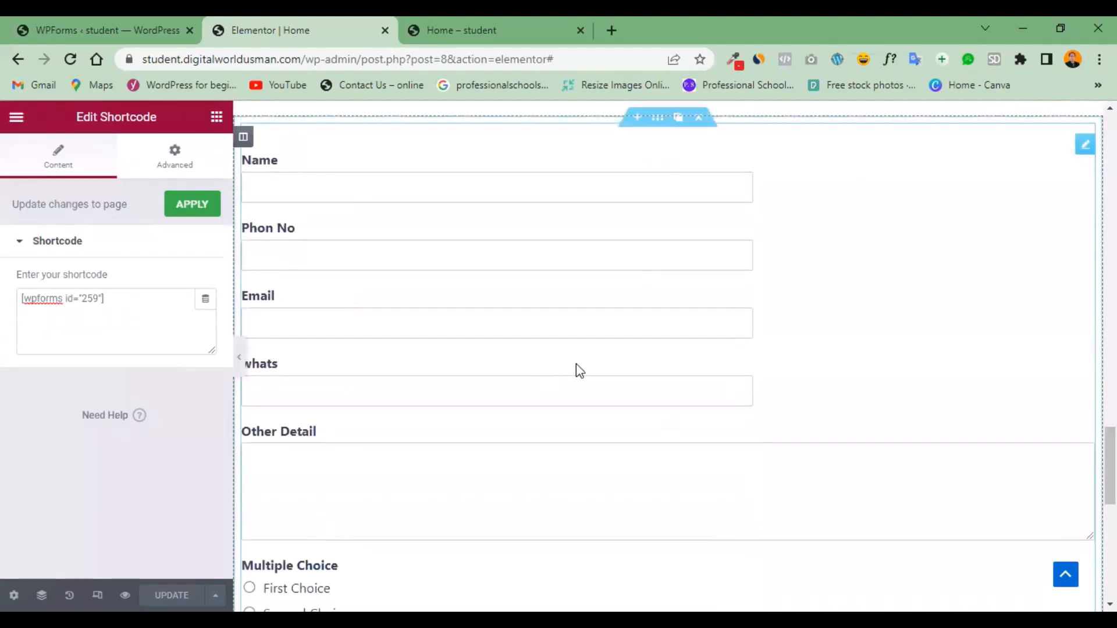
Open the WPForms Entries page and read through its notice about storing and managing form entries.
left_click(76, 18)
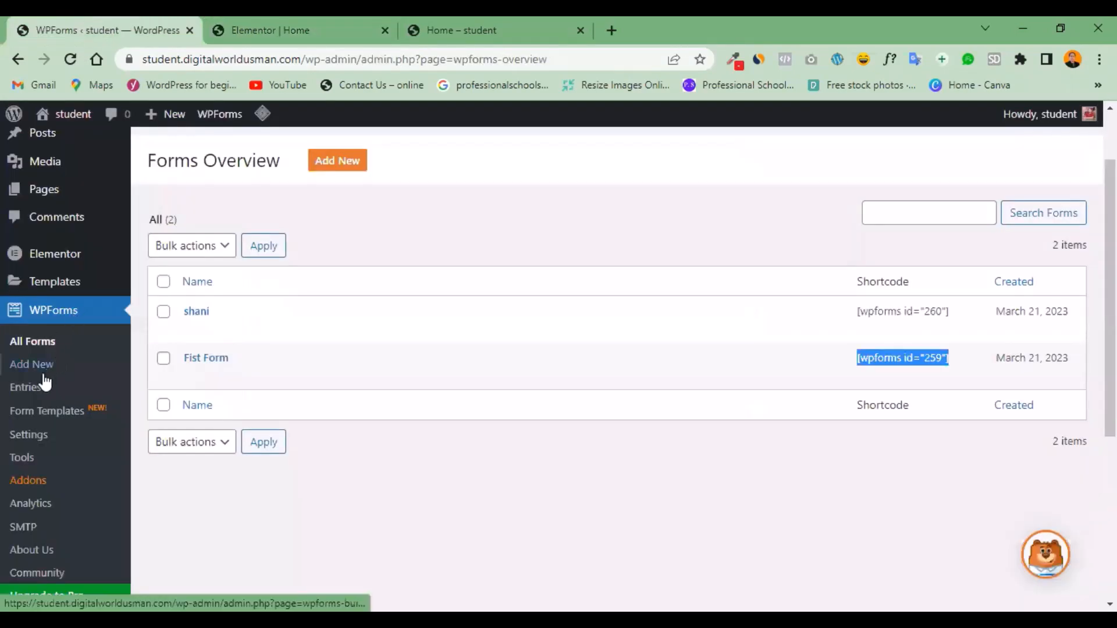
left_click(34, 388)
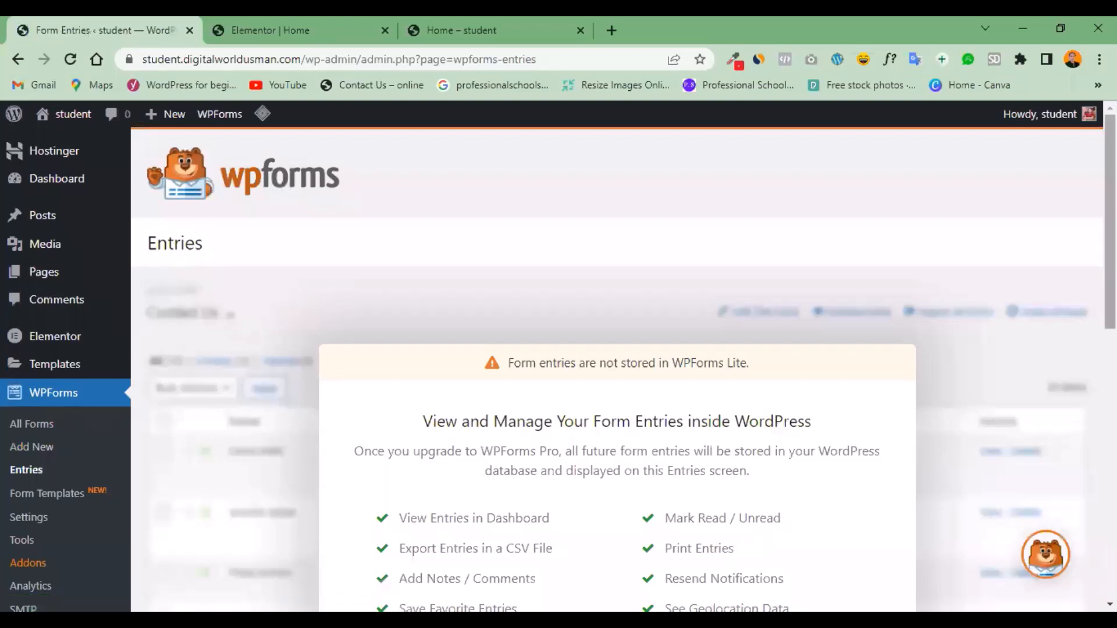
scroll(634, 416, "down", 5)
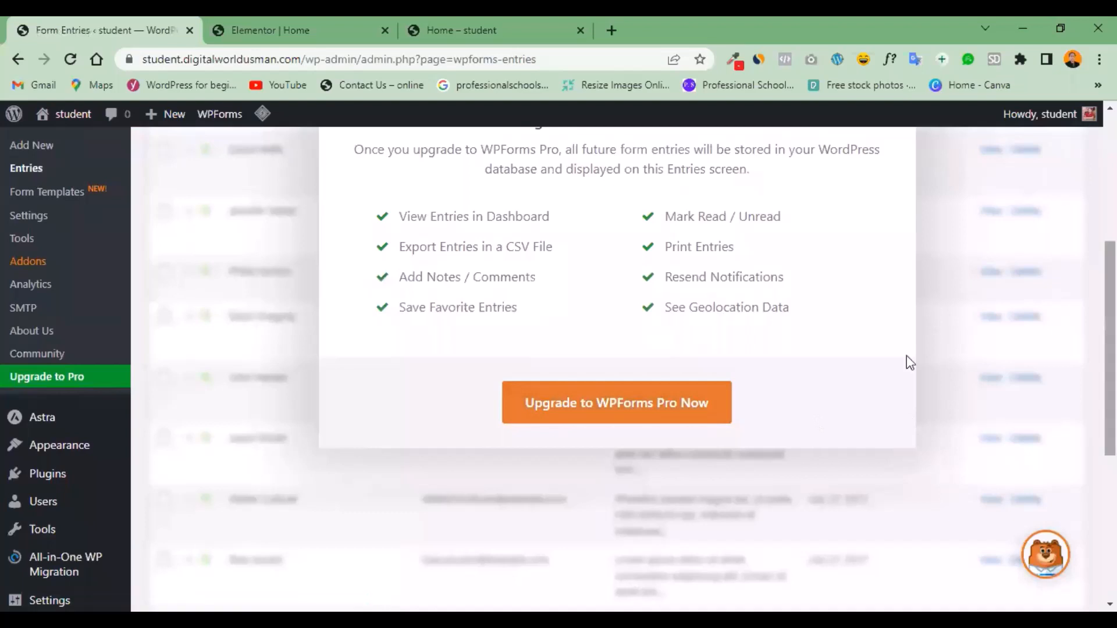
scroll(954, 374, "up", 2)
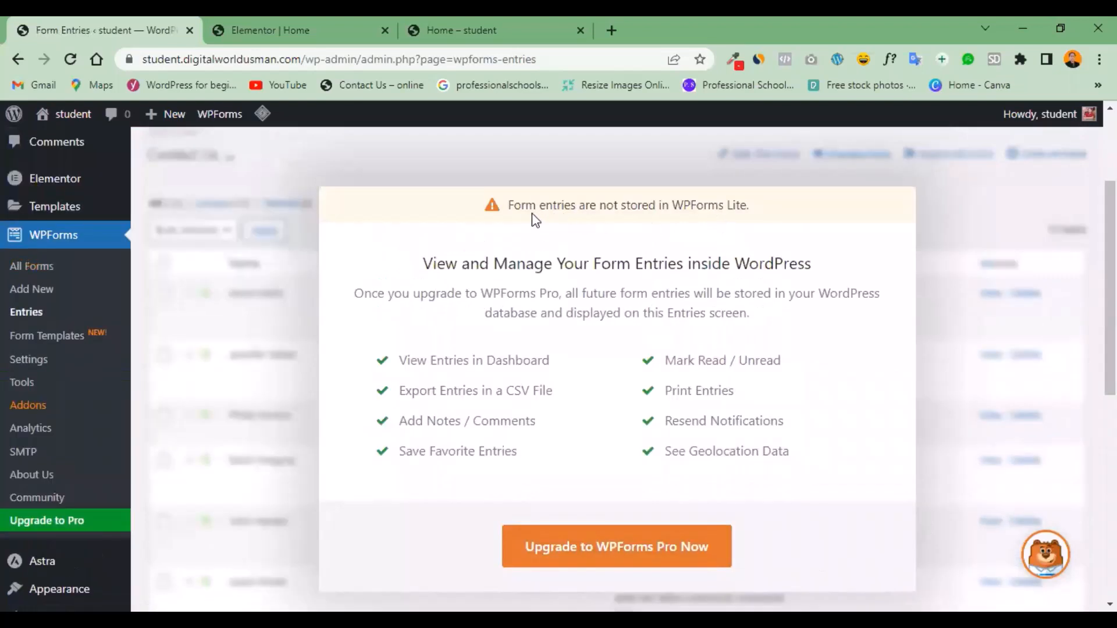
left_click_drag(525, 219, 748, 213)
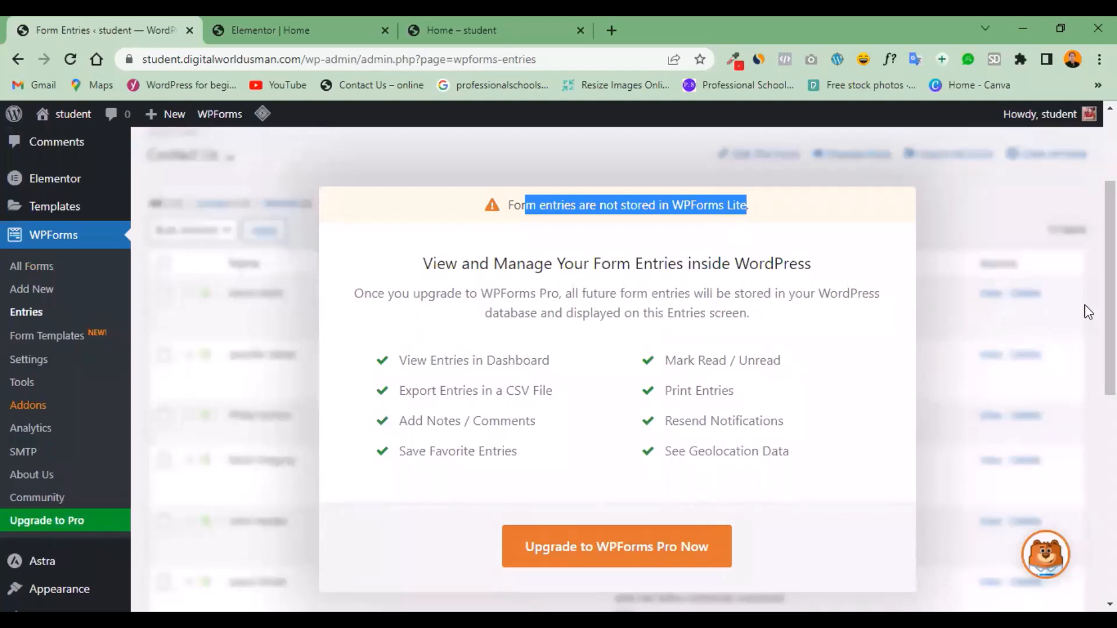
scroll(1109, 303, "down", 1)
scroll(1083, 377, "down", 3)
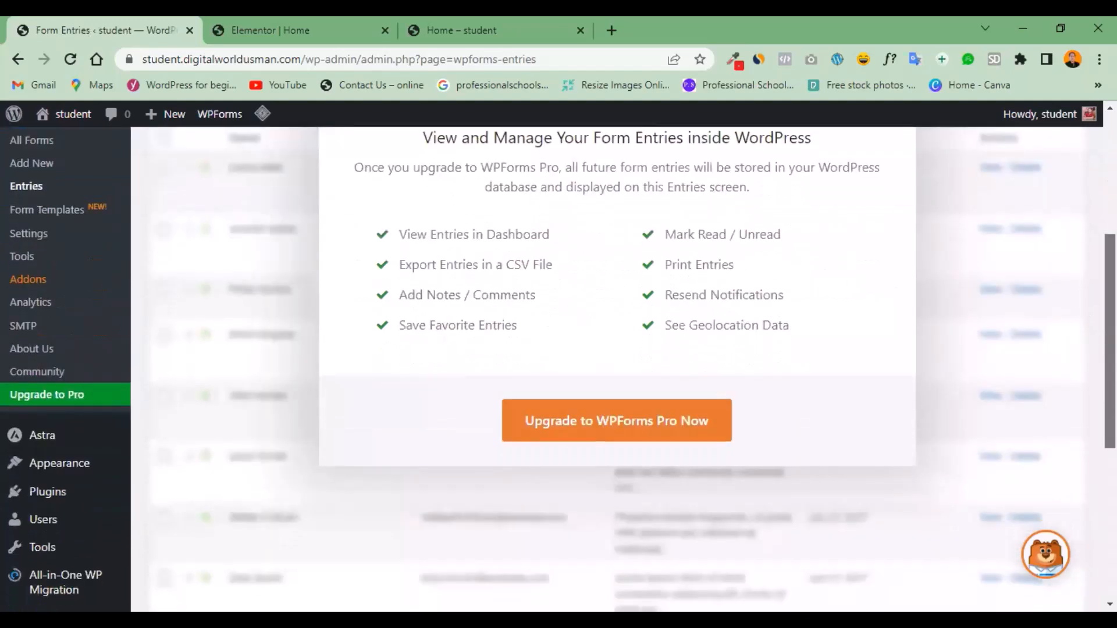
scroll(1083, 377, "up", 3)
scroll(1083, 377, "down", 3)
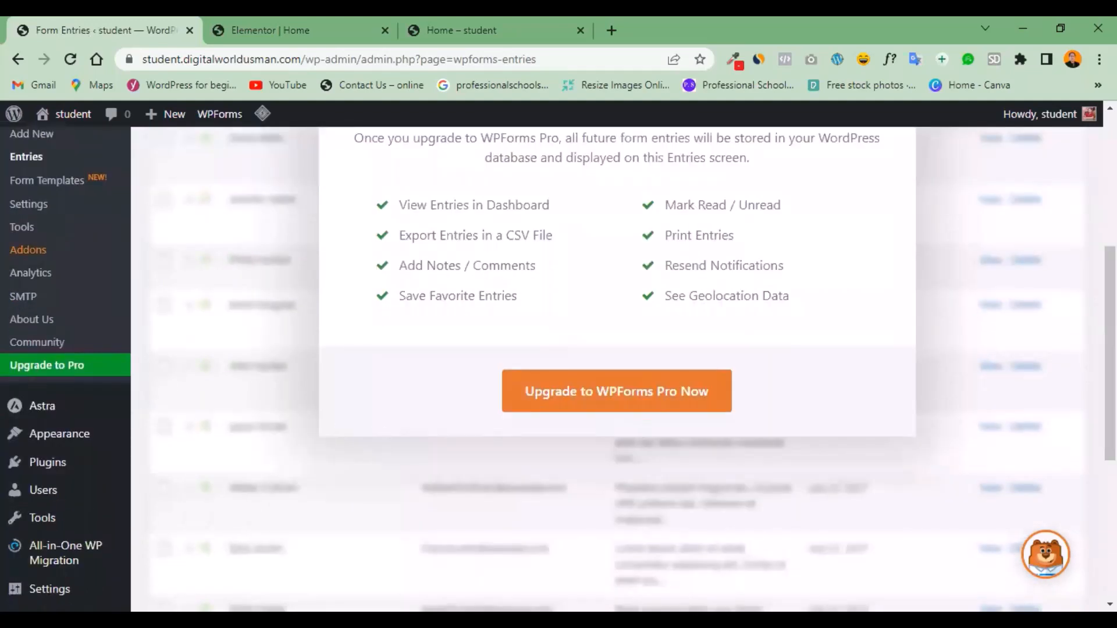
scroll(642, 430, "down", 3)
scroll(1089, 291, "down", 1)
scroll(1089, 291, "up", 9)
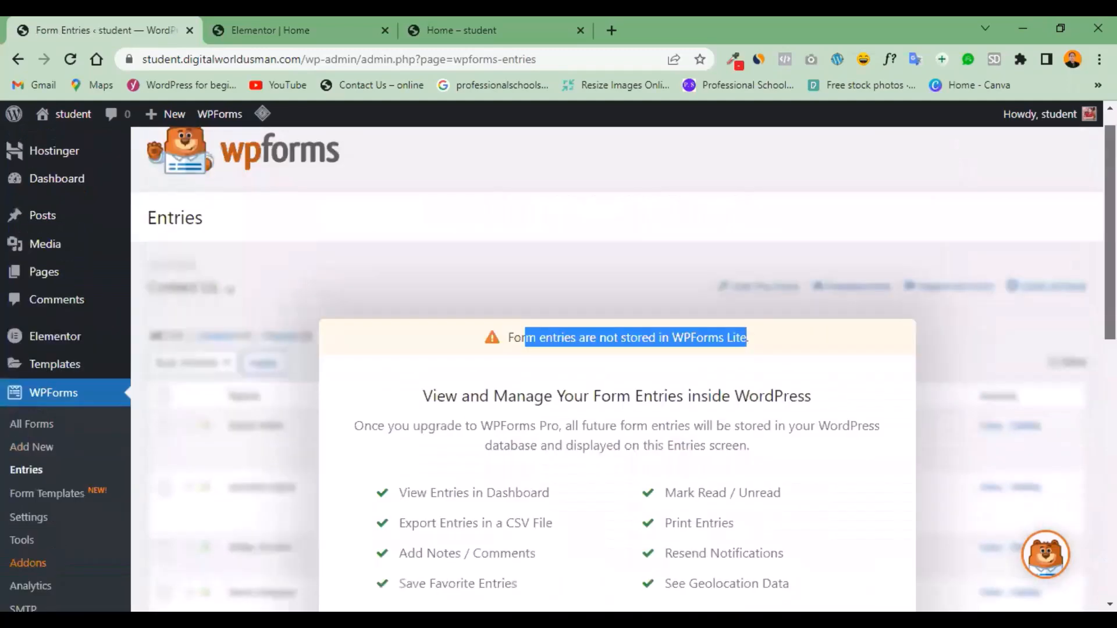
scroll(1089, 290, "down", 2)
scroll(1086, 285, "up", 3)
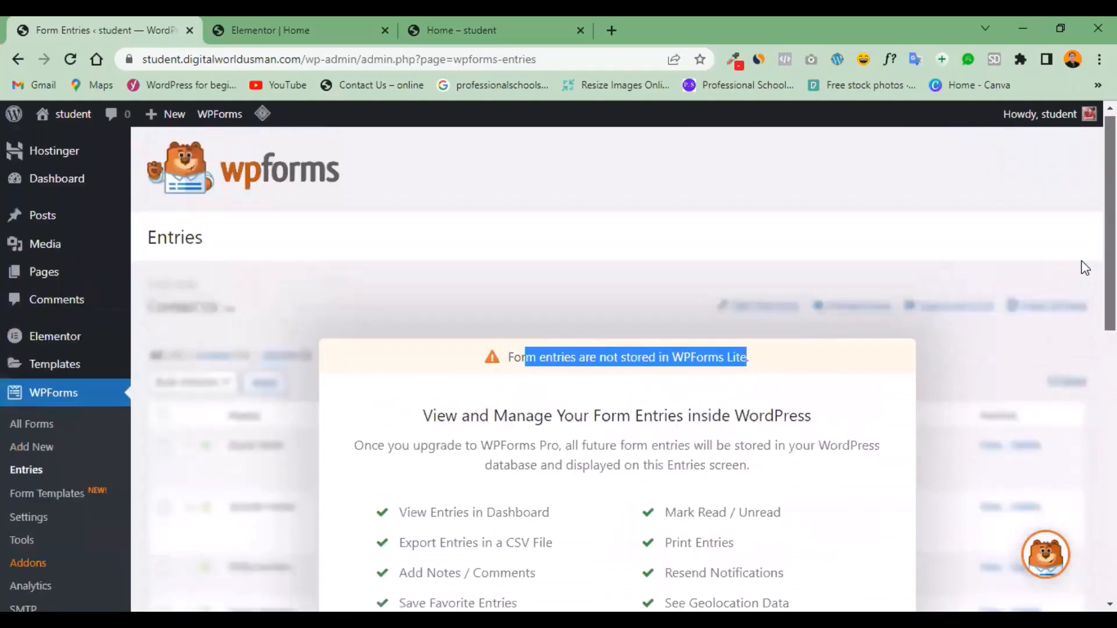
left_click(300, 279)
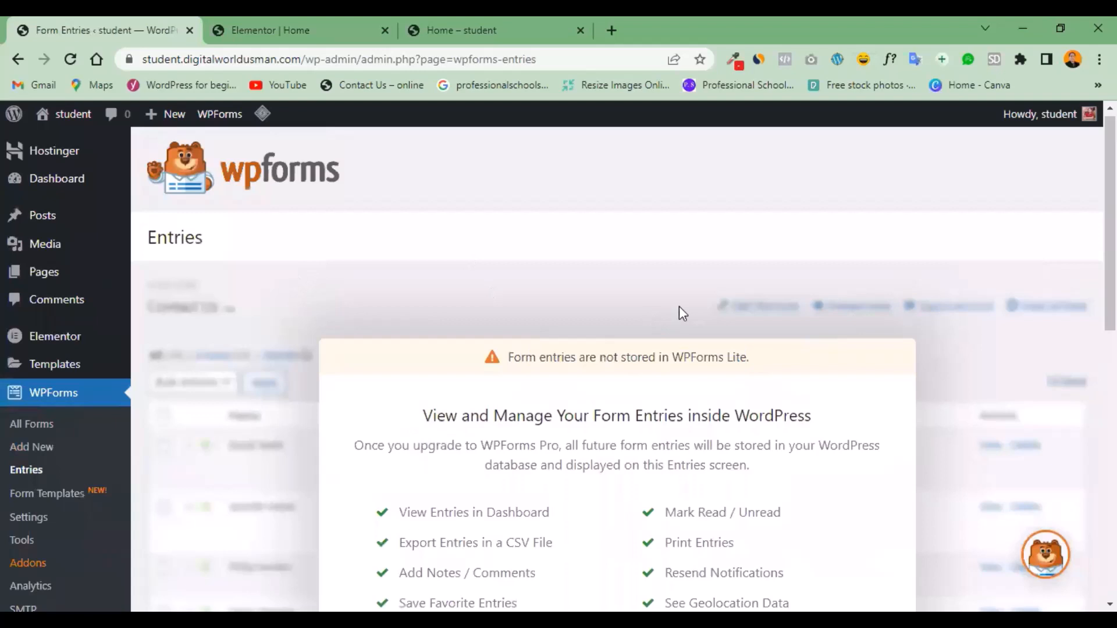
scroll(616, 368, "down", 2)
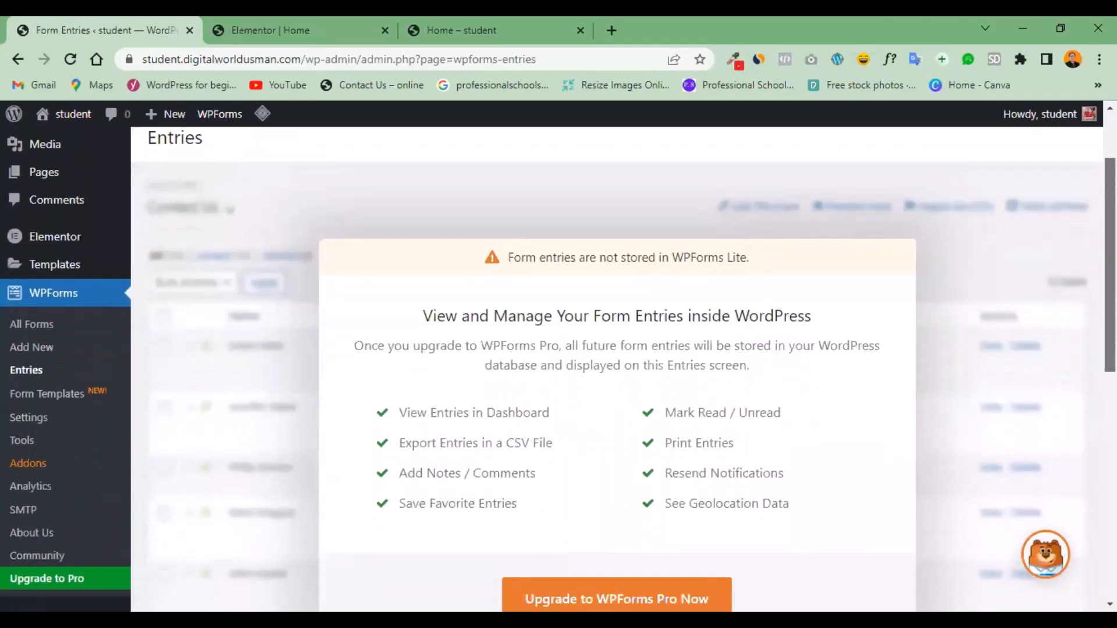
scroll(616, 369, "down", 1)
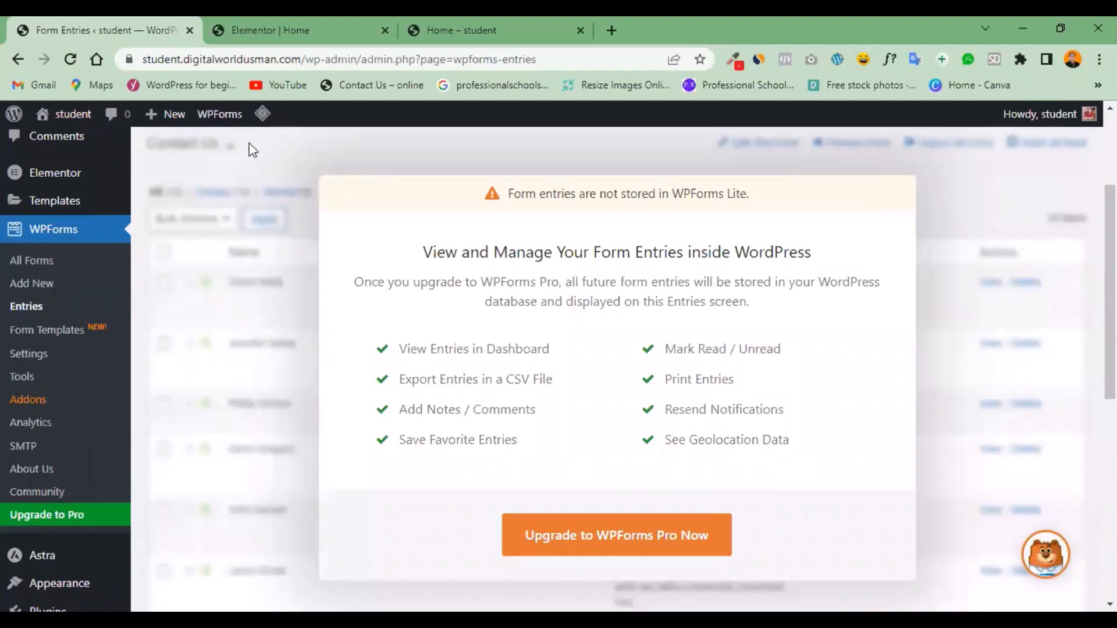
Go back to the list of all WPForms forms and open Fist Form for editing.
left_click(232, 21)
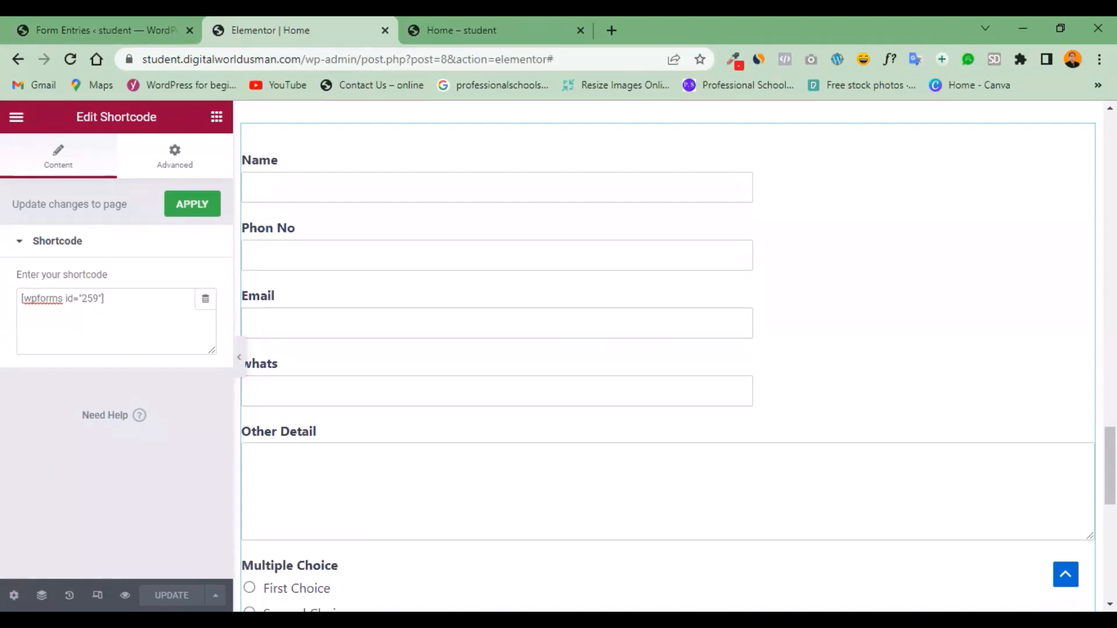
left_click(93, 29)
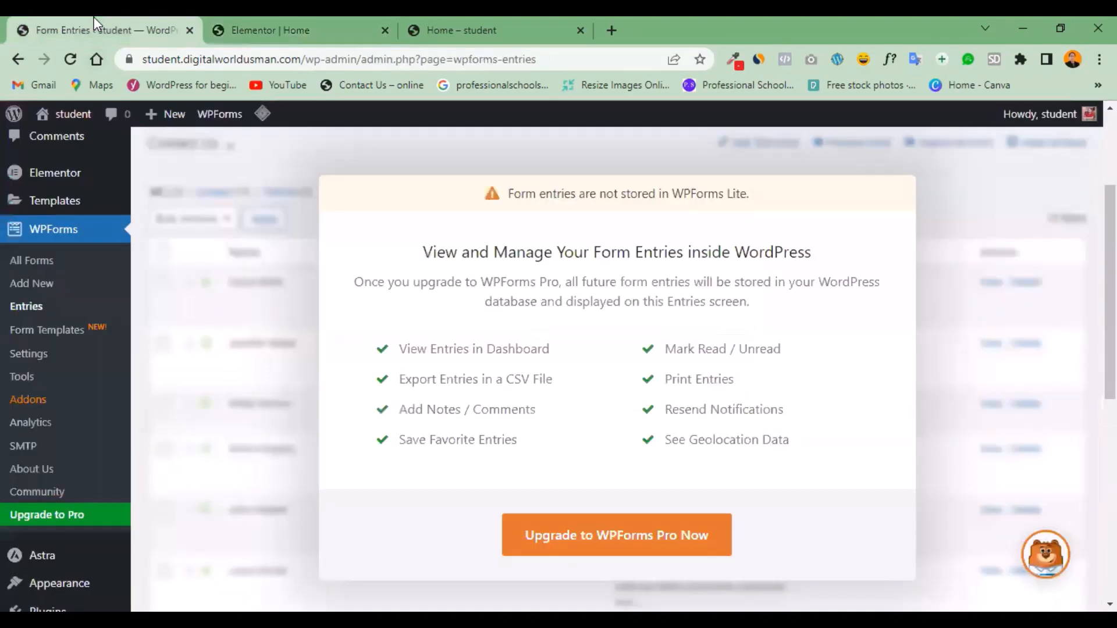
left_click(38, 263)
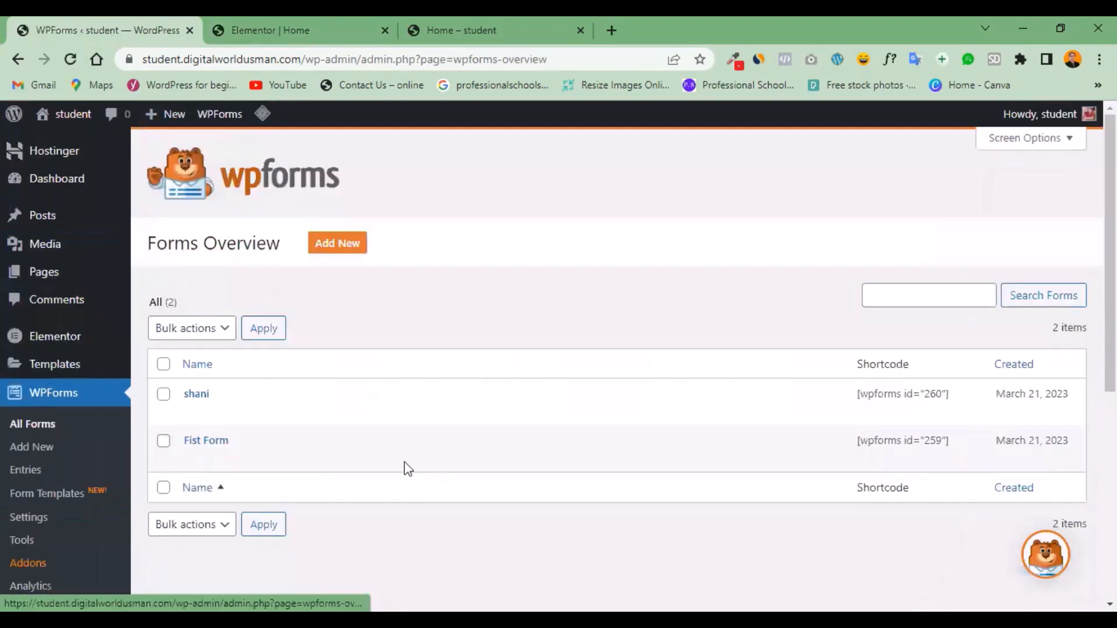
mouse_move(336, 462)
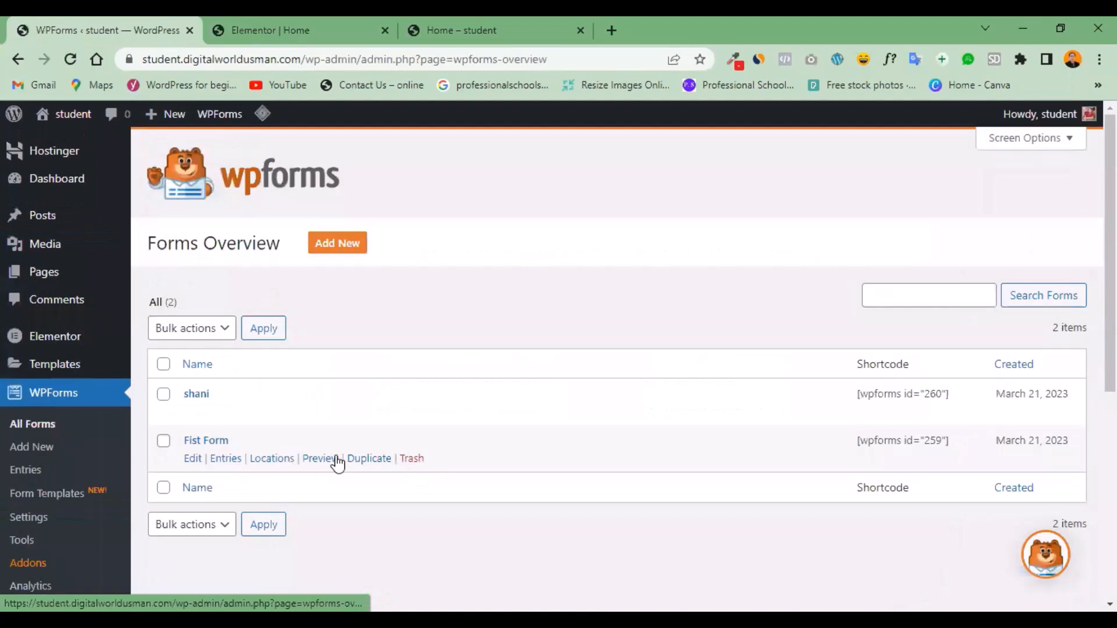
left_click(193, 459)
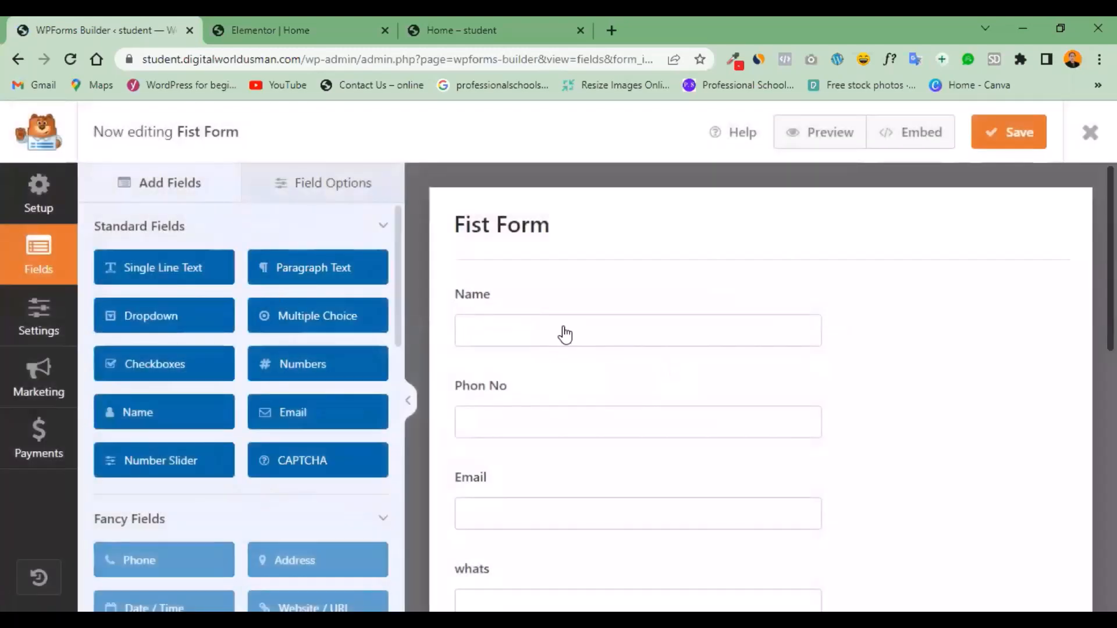
Make the Name, Phon No and Email fields of Fist Form required.
left_click(754, 356)
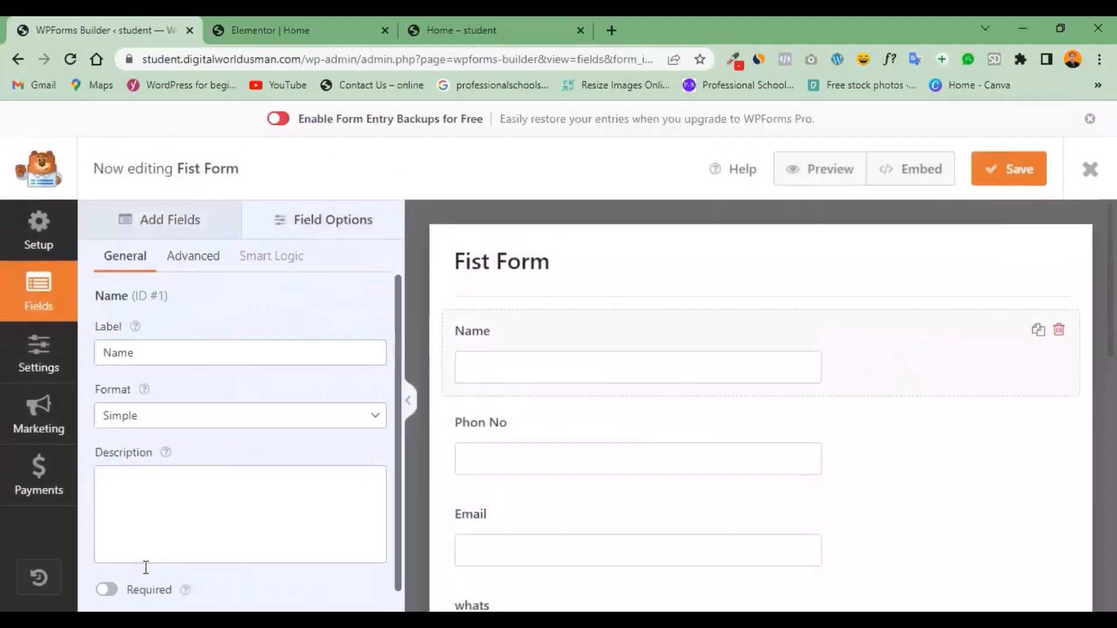
left_click(106, 589)
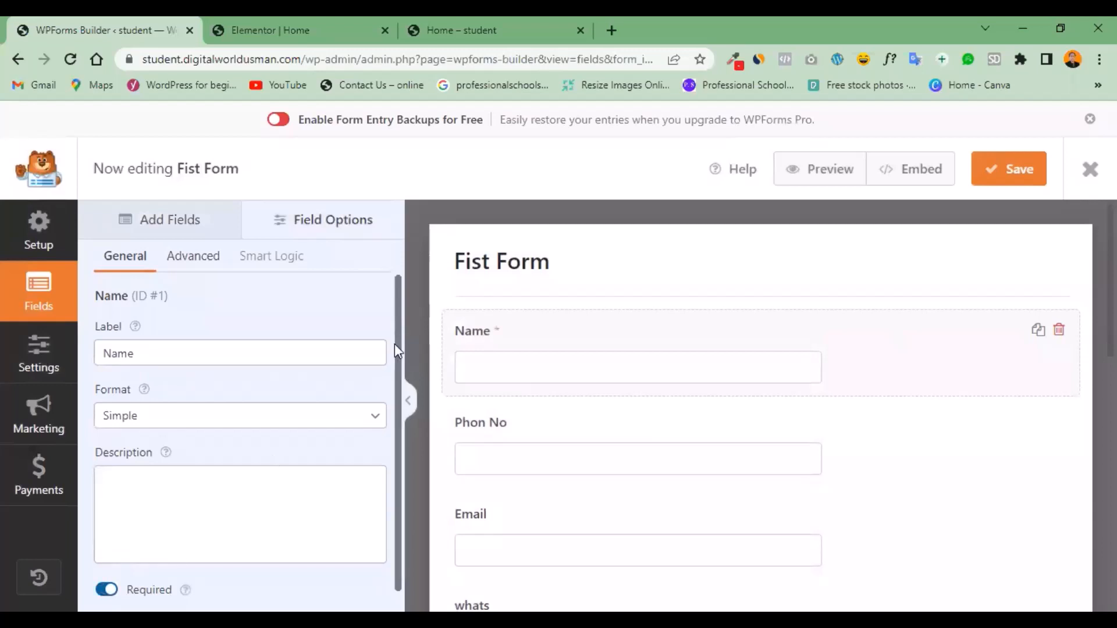
left_click(575, 445)
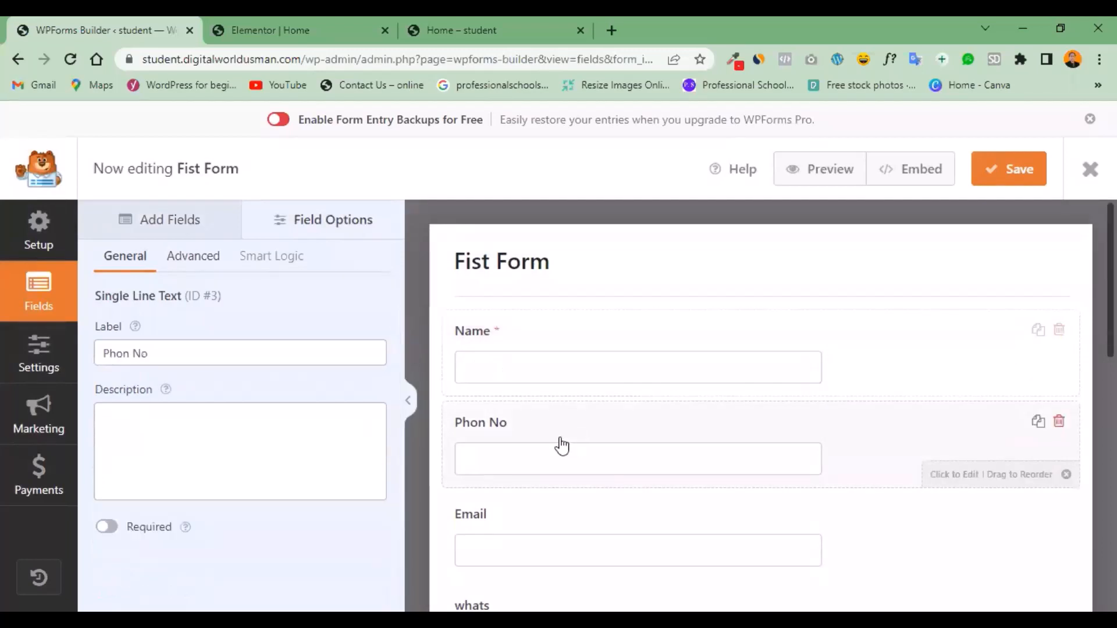
left_click(116, 529)
left_click(638, 529)
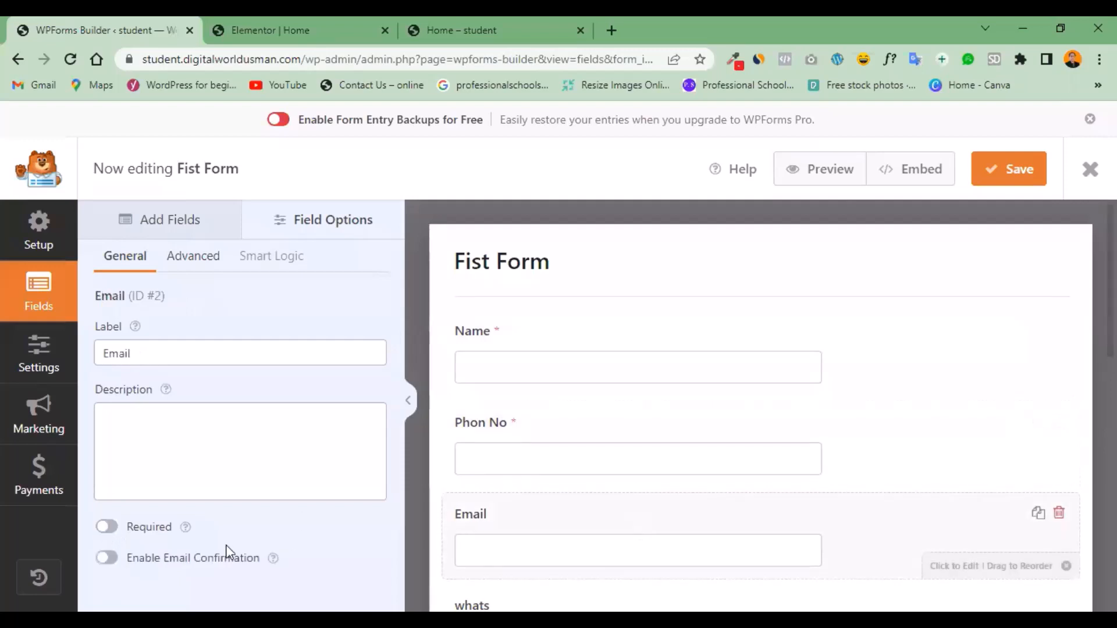
left_click(110, 528)
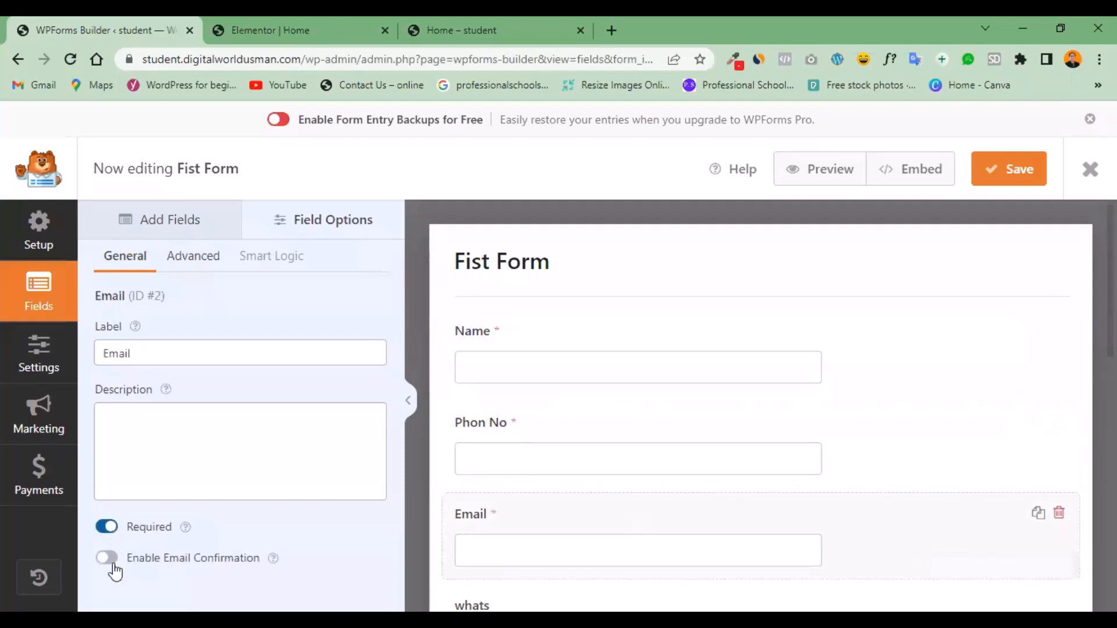
Make the whats and Other Detail fields required and save the form.
scroll(760, 408, "down", 1)
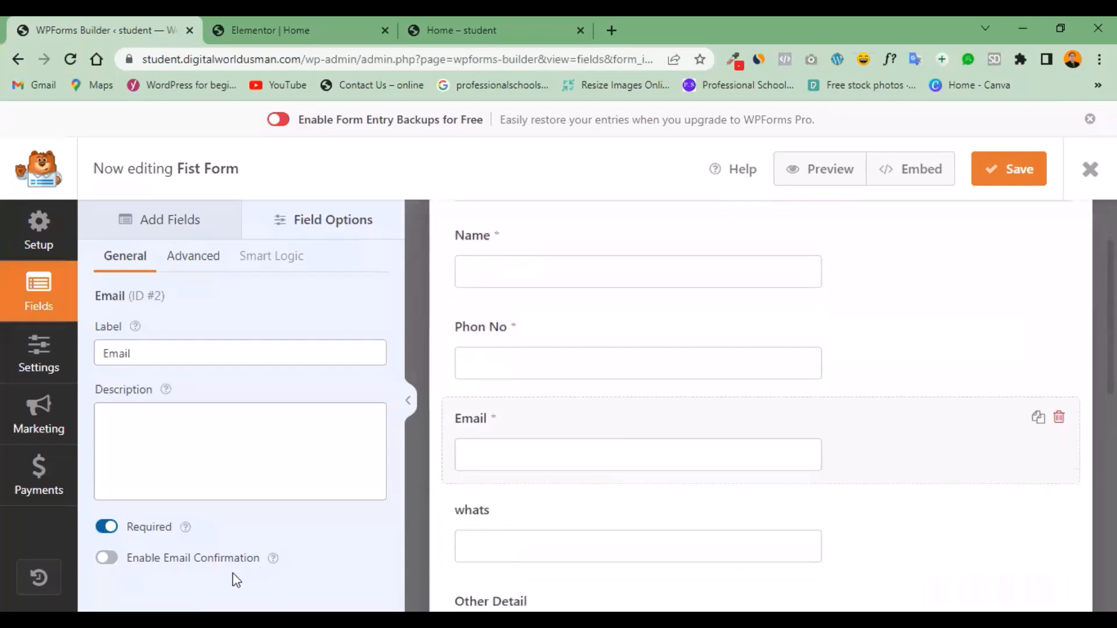
left_click(669, 520)
left_click(106, 526)
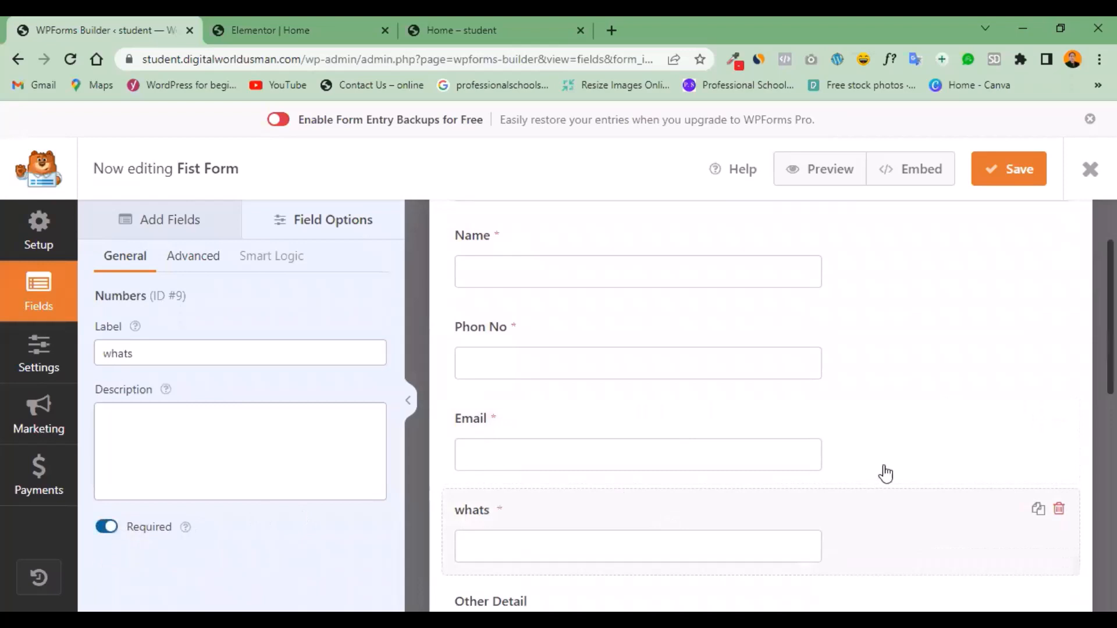
scroll(740, 433, "down", 2)
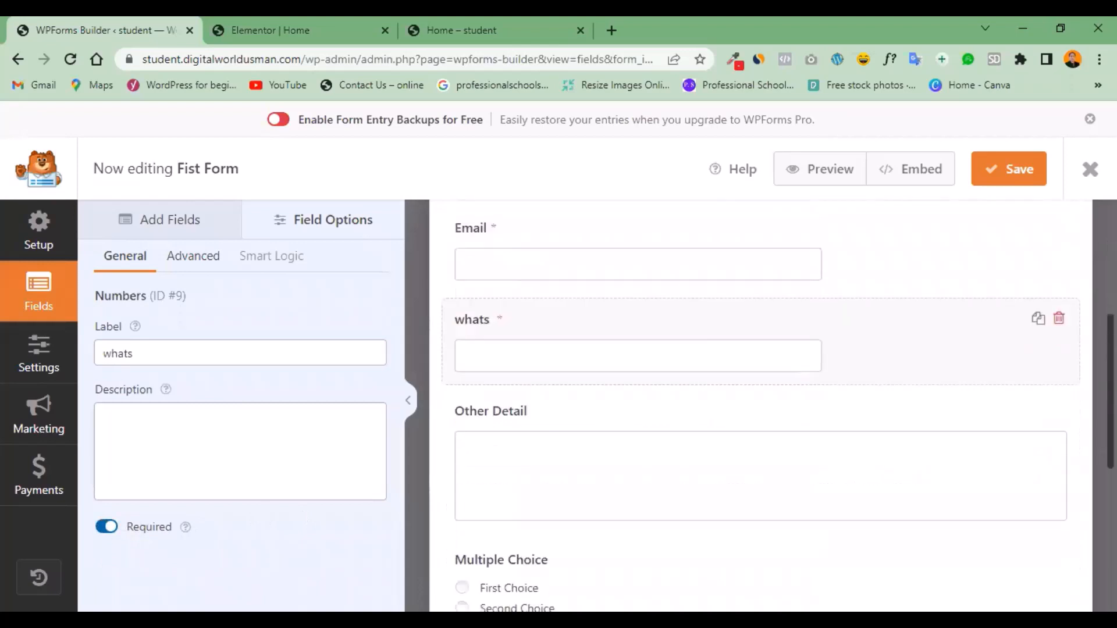
left_click(739, 434)
left_click(109, 529)
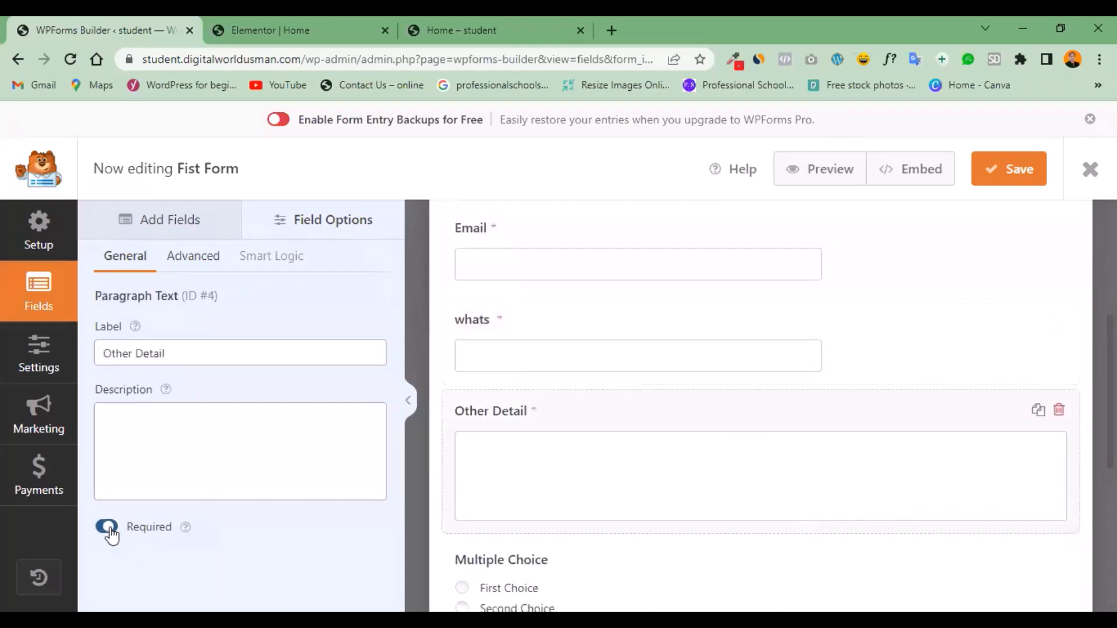
left_click(1006, 181)
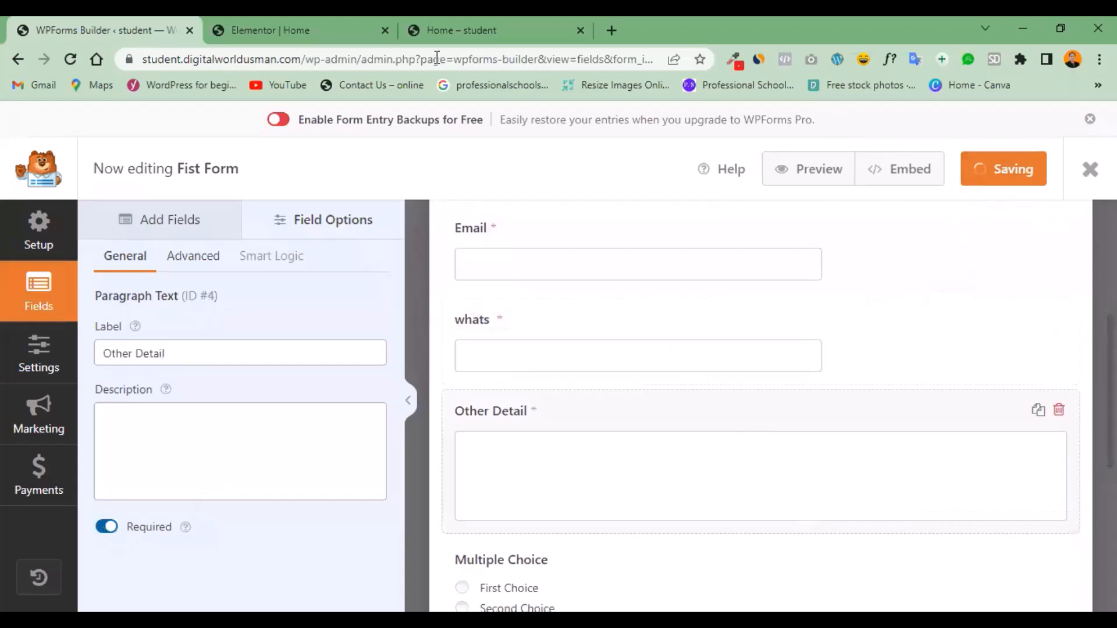
Reload the Home page preview, check the form's field labels for required marks, and return to the form builder.
left_click(452, 26)
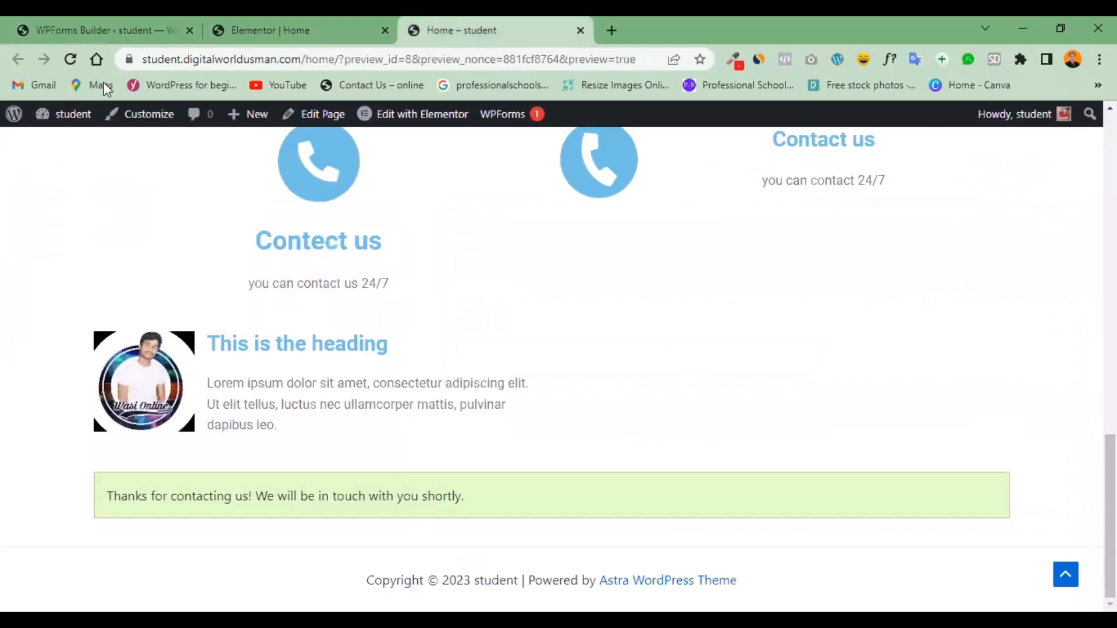
left_click(71, 60)
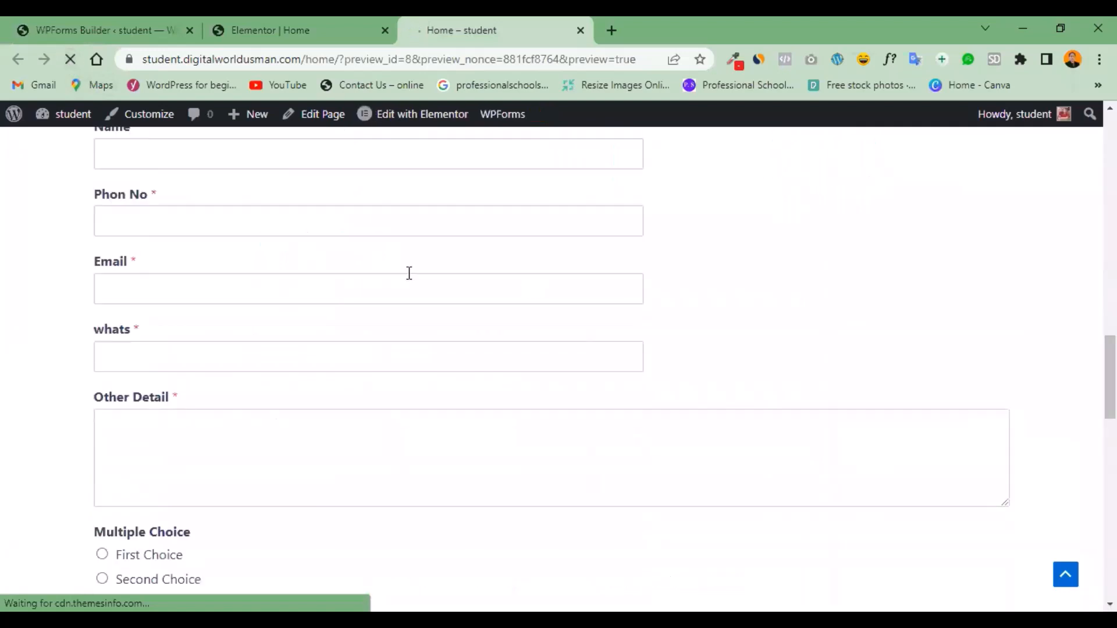
left_click_drag(159, 193, 102, 204)
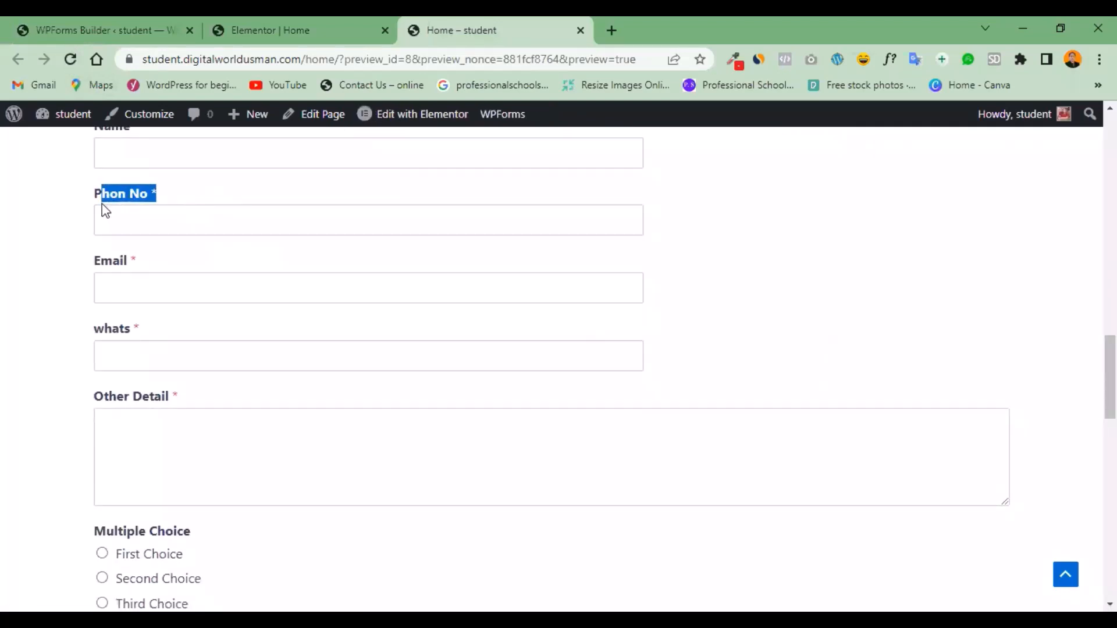
left_click(152, 246)
scroll(124, 442, "up", 5)
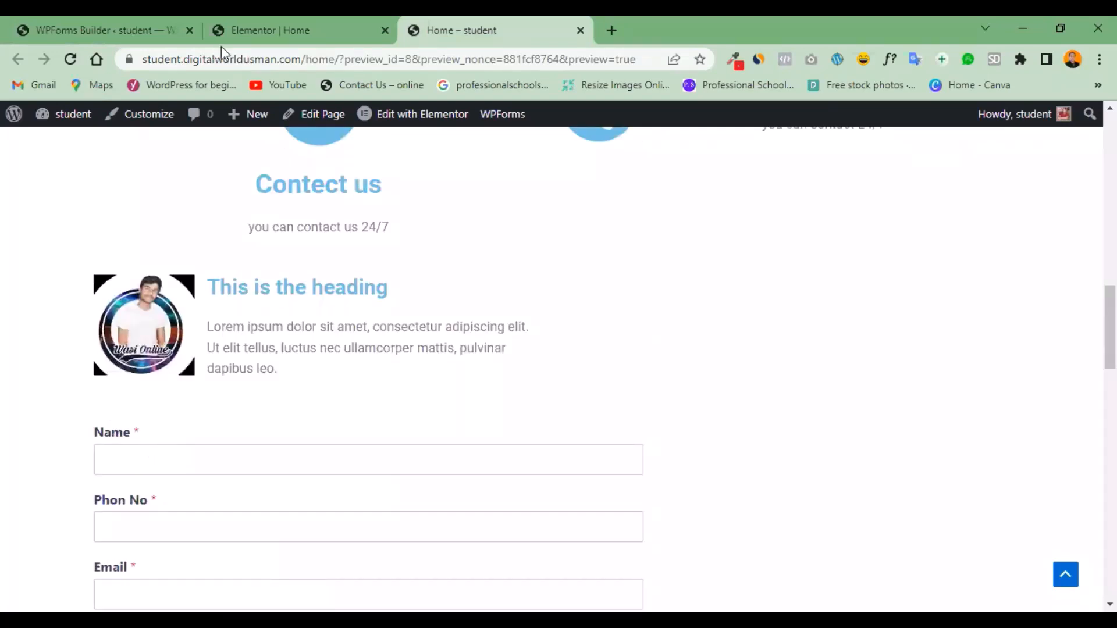
left_click(122, 26)
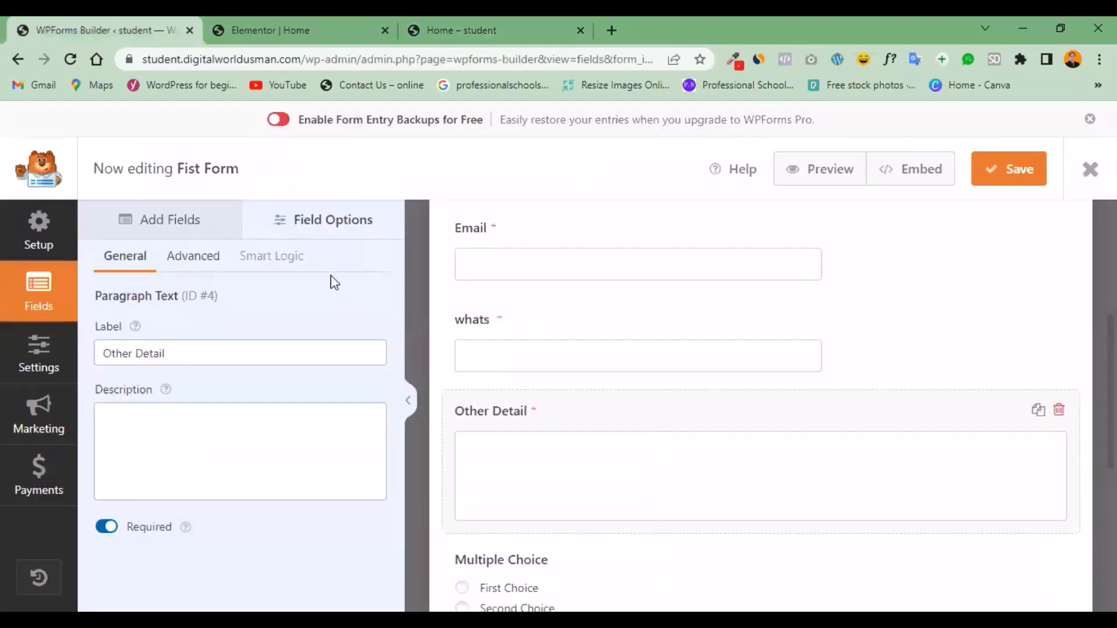
Switch to the Elementor editor and add a two-column section below the form embedded by shortcode.
left_click(260, 18)
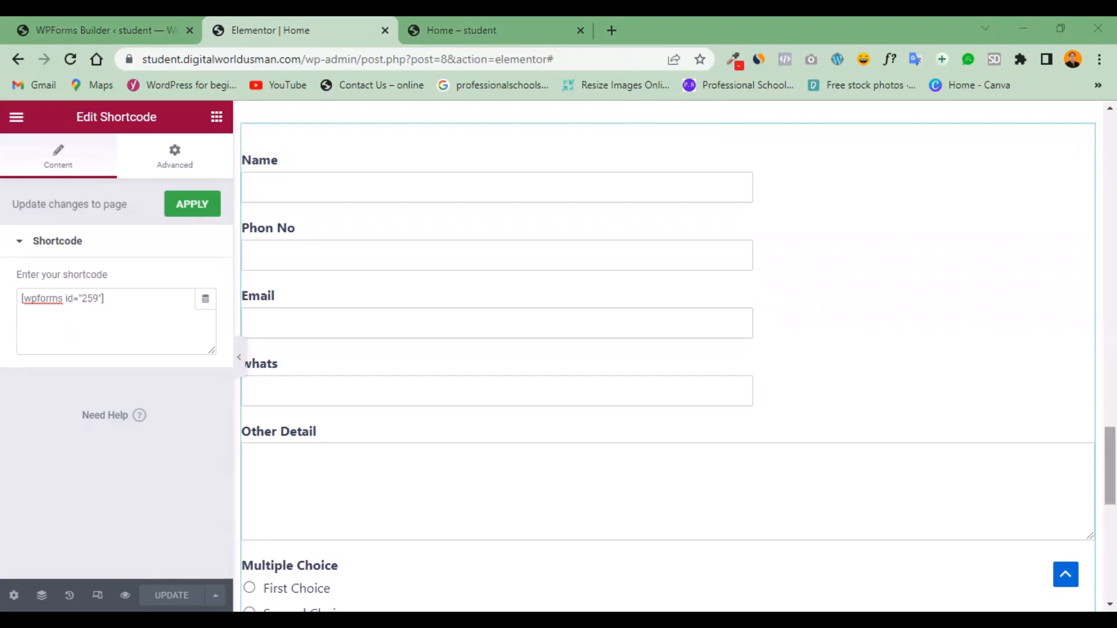
scroll(669, 349, "down", 10)
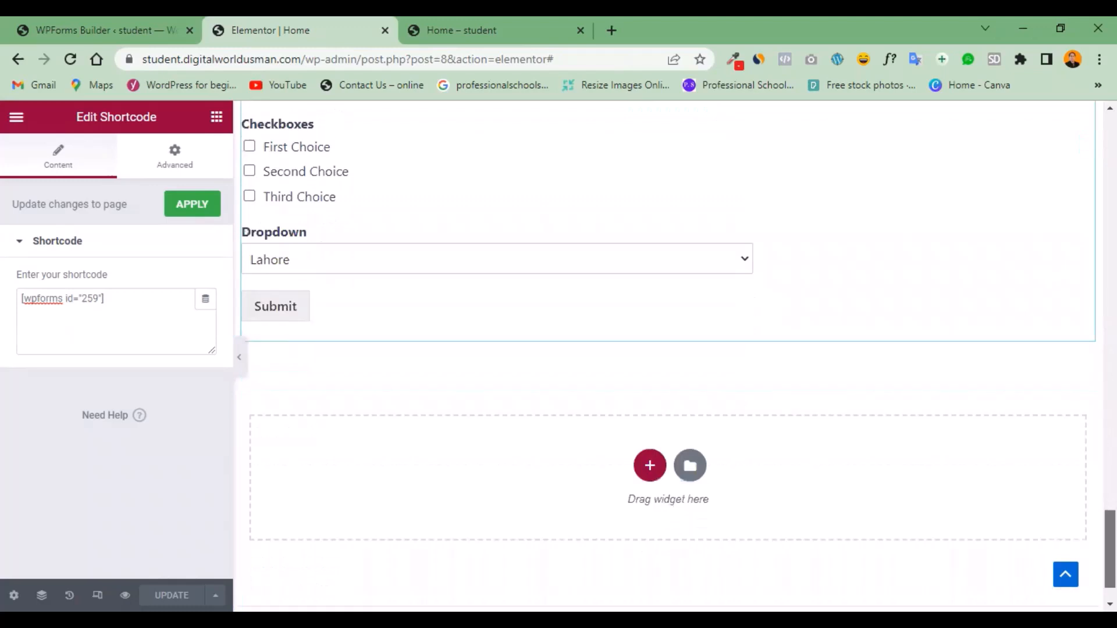
left_click(651, 463)
left_click(440, 516)
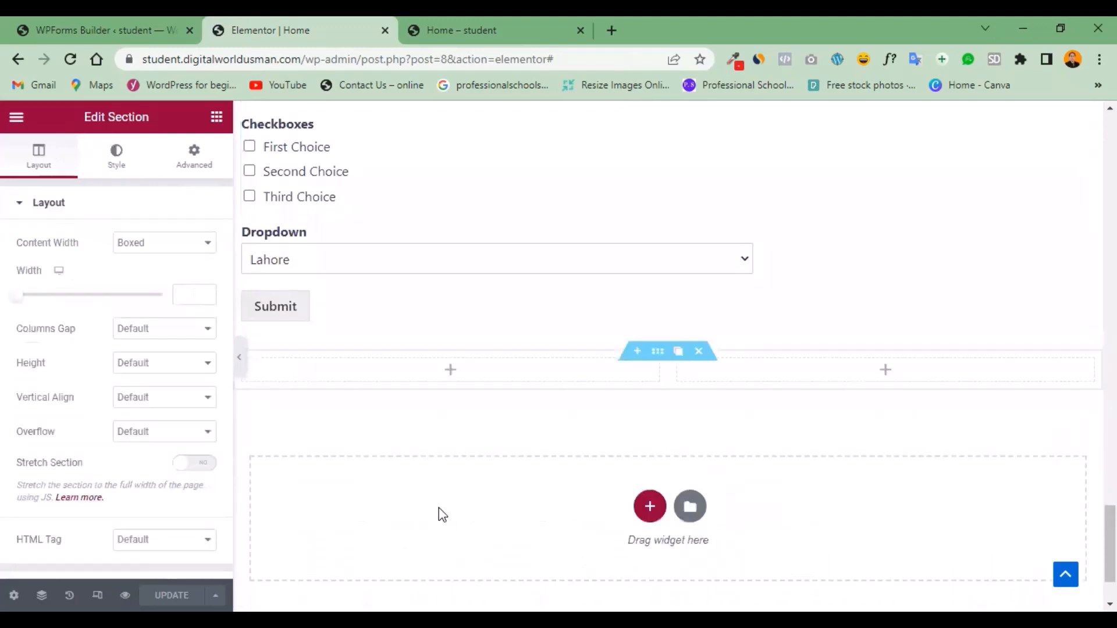
Place a Button widget in the new section's first column and open its Button ID for editing.
left_click(215, 122)
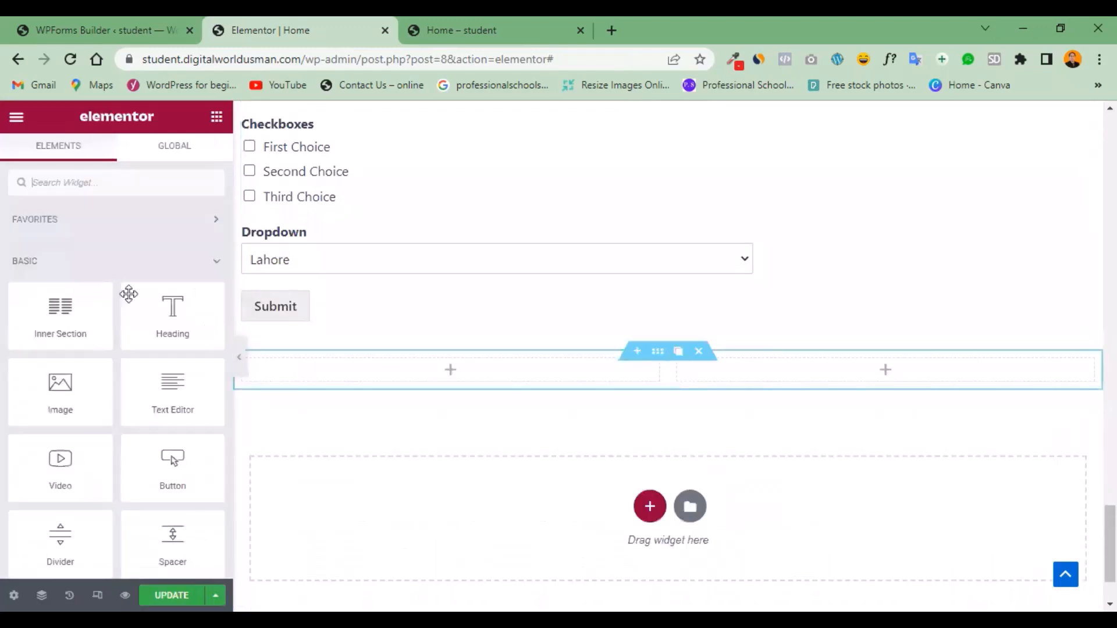
left_click_drag(194, 462, 407, 371)
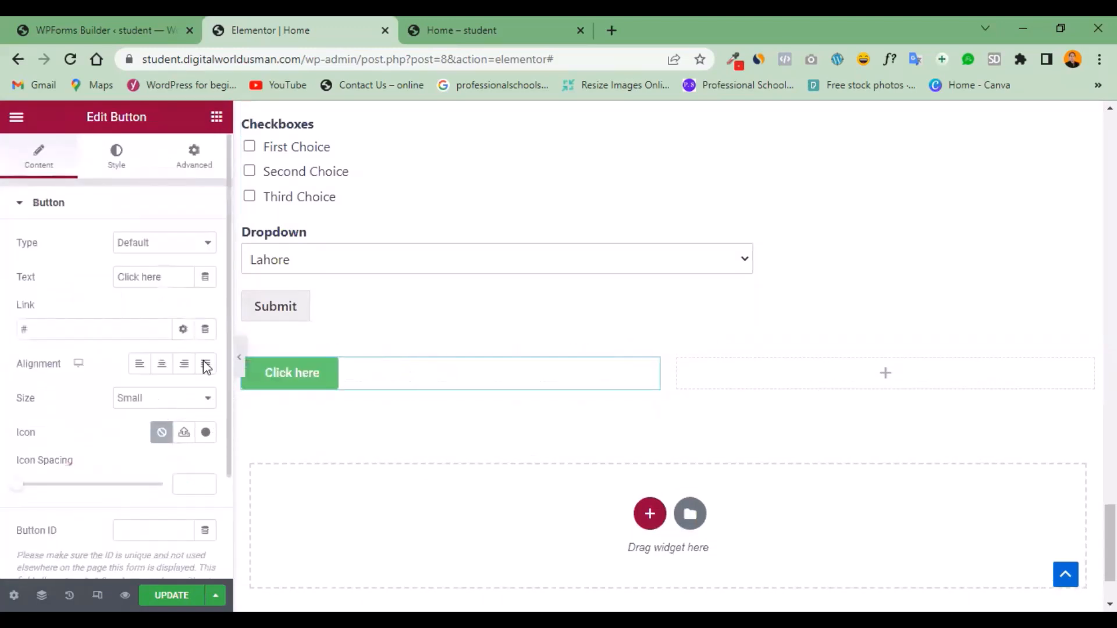
scroll(221, 371, "down", 3)
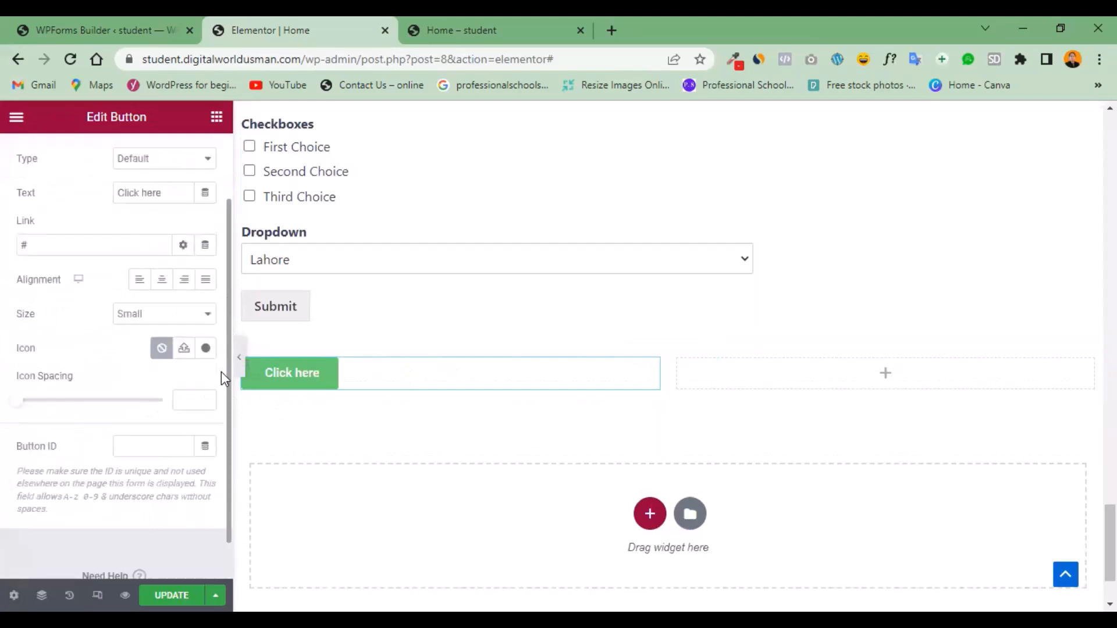
left_click(129, 447)
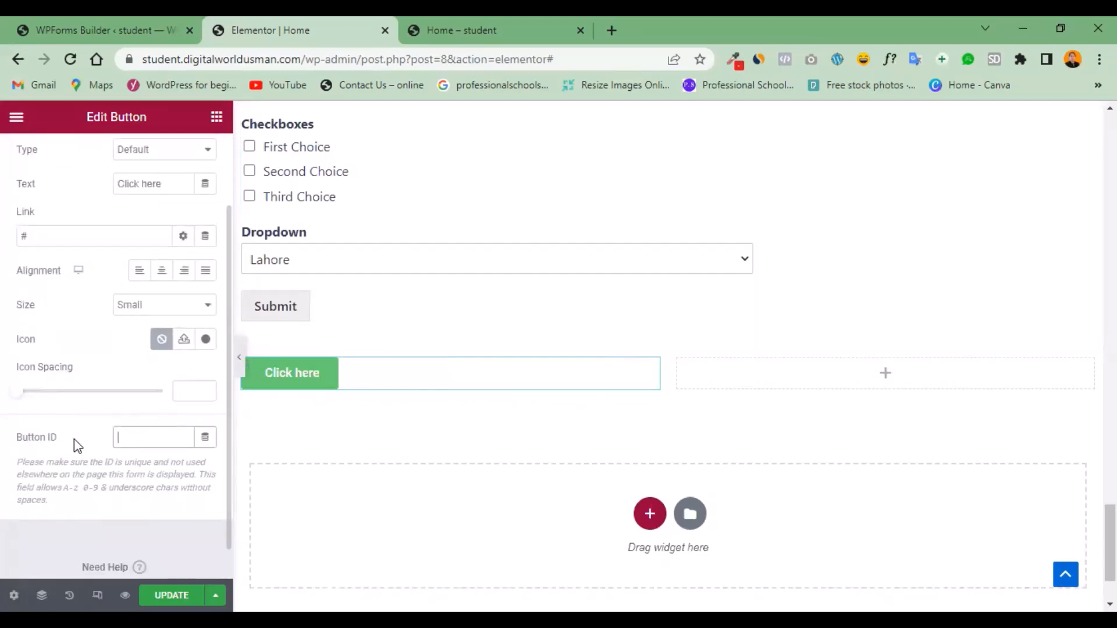